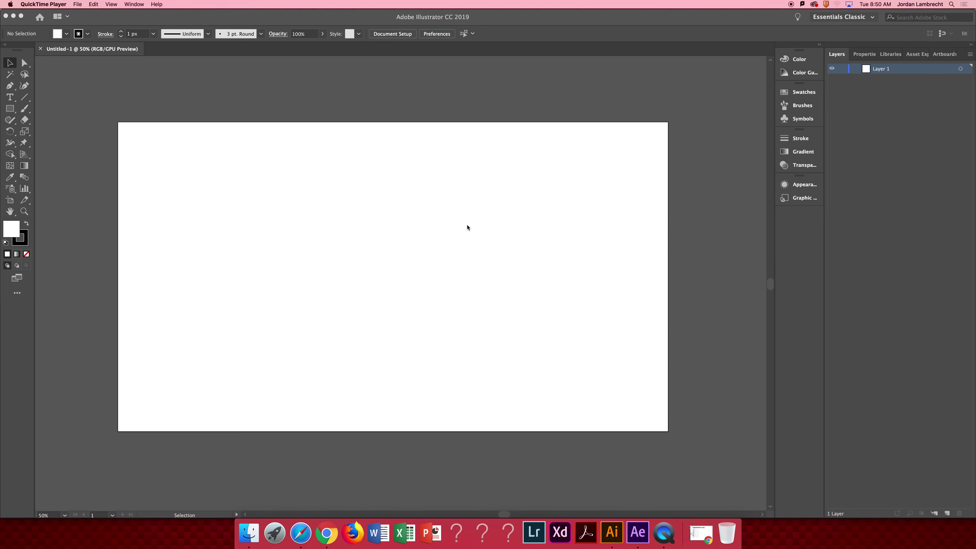
Draw a nearly horizontal line about 520 px long with the Pen tool across the upper middle of the artboard
click(357, 252)
key(space)
drag(391, 264, 424, 235)
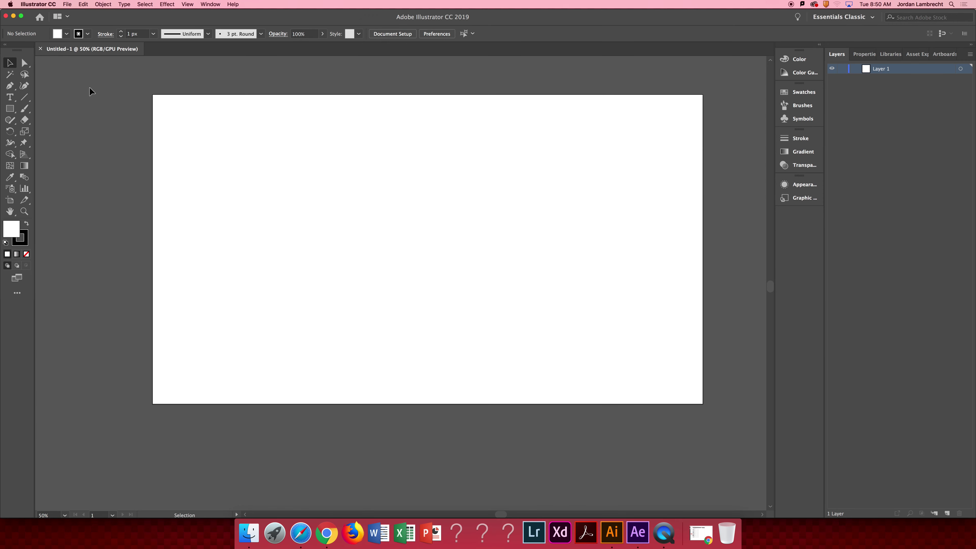
key(z)
click(412, 199)
key(space)
drag(400, 281, 366, 214)
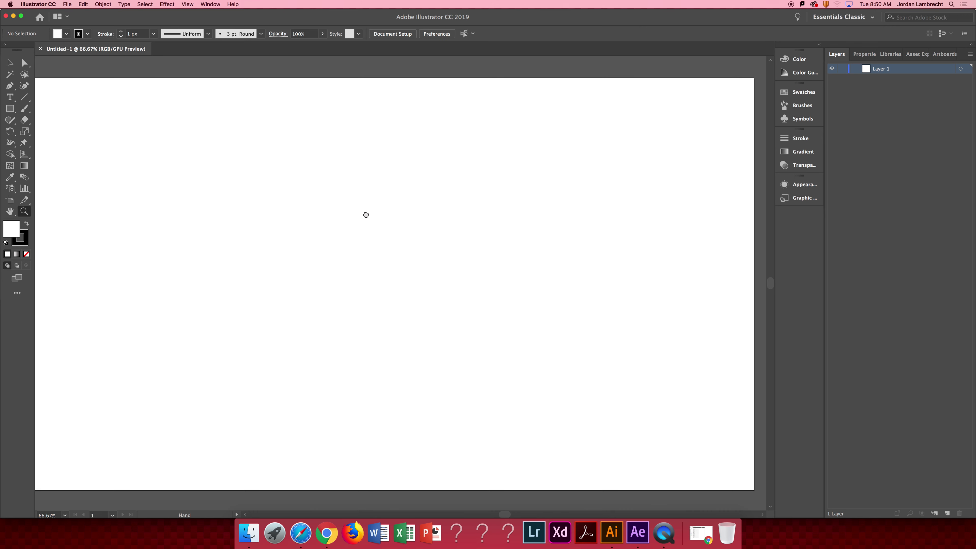
click(10, 86)
click(299, 229)
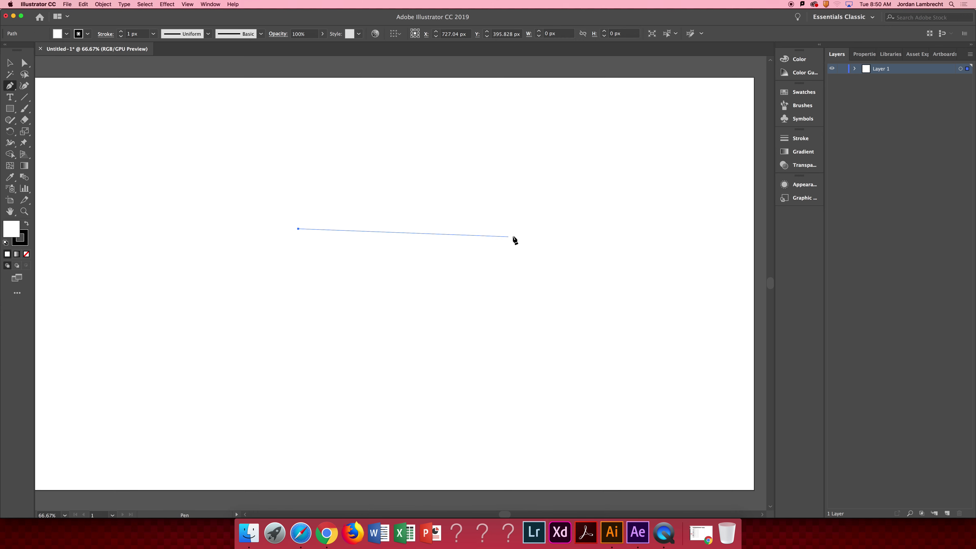
drag(499, 232, 516, 231)
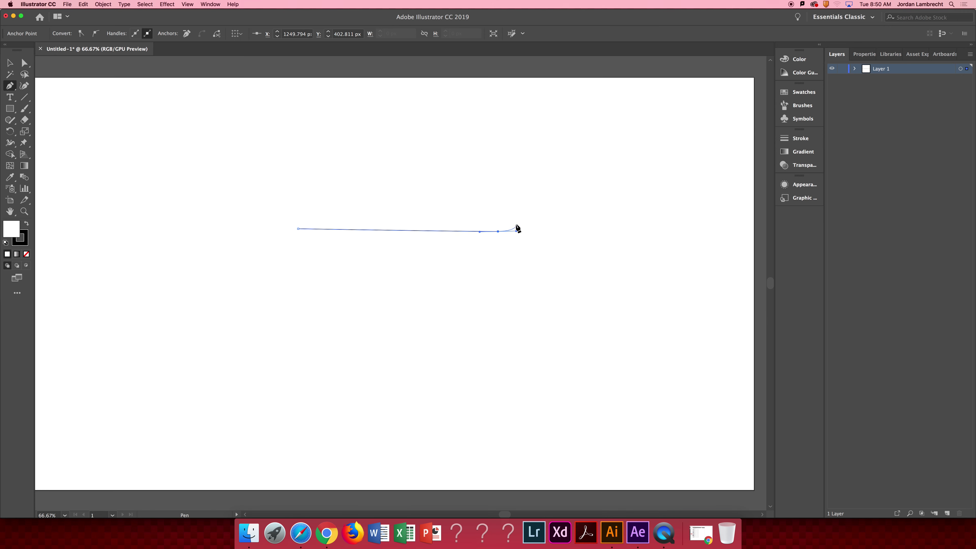
key(v)
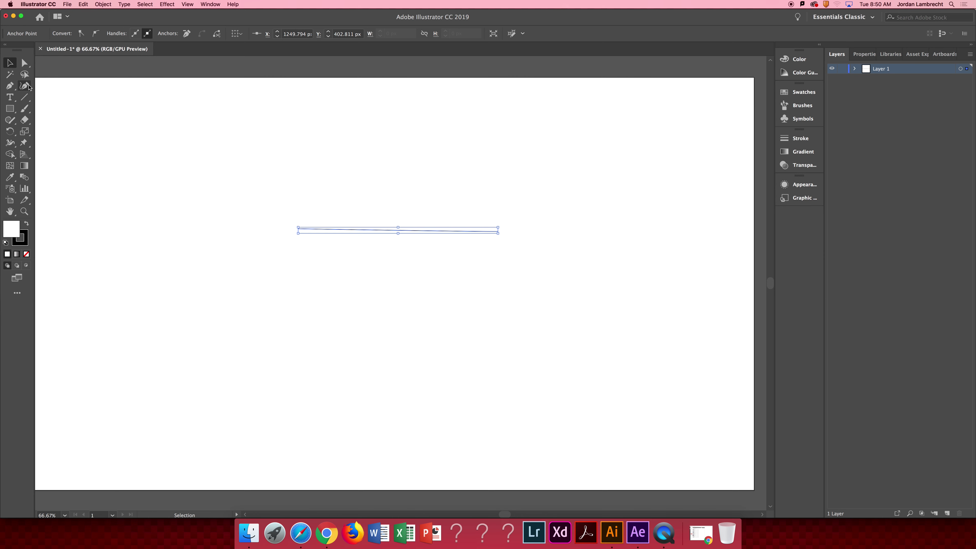
Extend the path from its left end with smooth curves forming a rounded shoulder bulge and the upper contour of the arm
key(p)
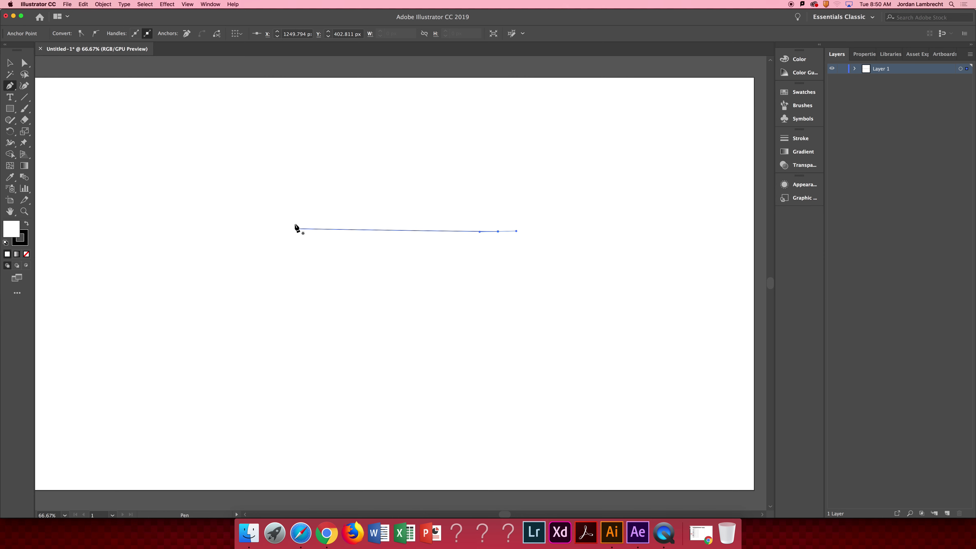
click(299, 229)
drag(271, 201, 297, 190)
drag(325, 157, 392, 186)
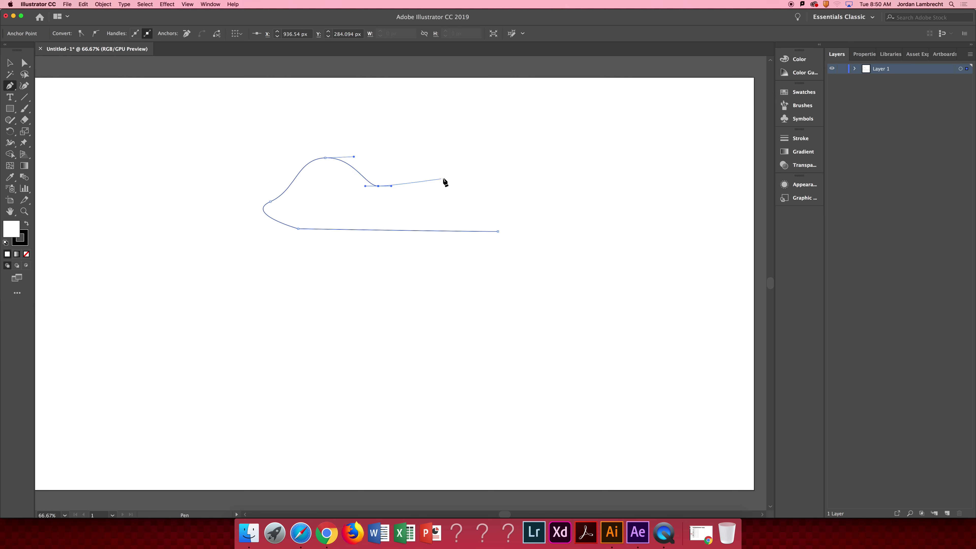
drag(450, 184, 503, 197)
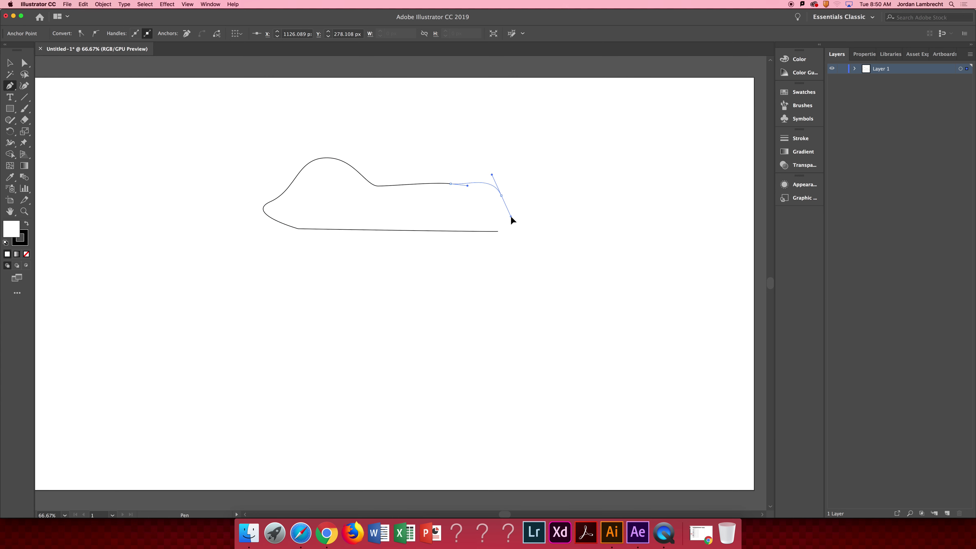
click(498, 232)
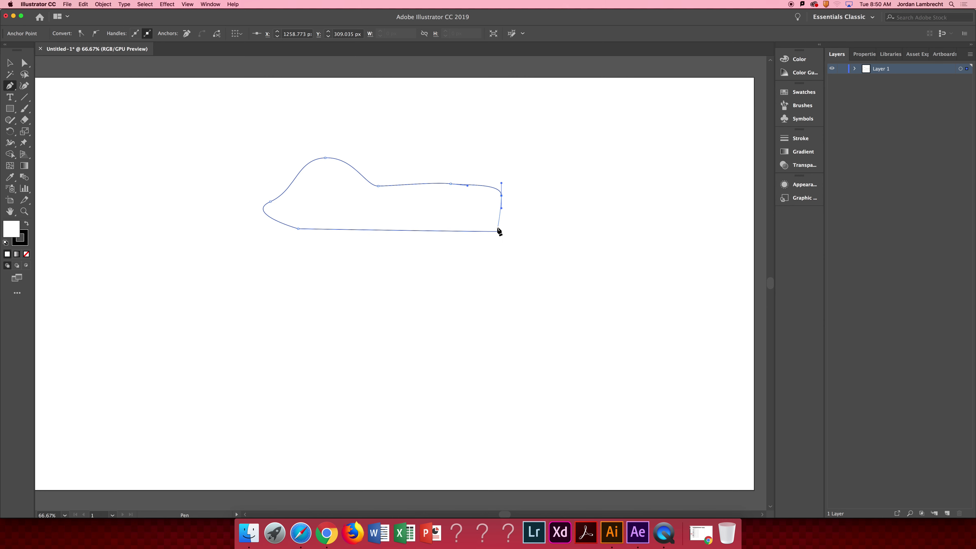
Shift the upper arm's right-end anchor outward and down, and close the outline with a rounded lower right corner
key(a)
drag(502, 198, 506, 208)
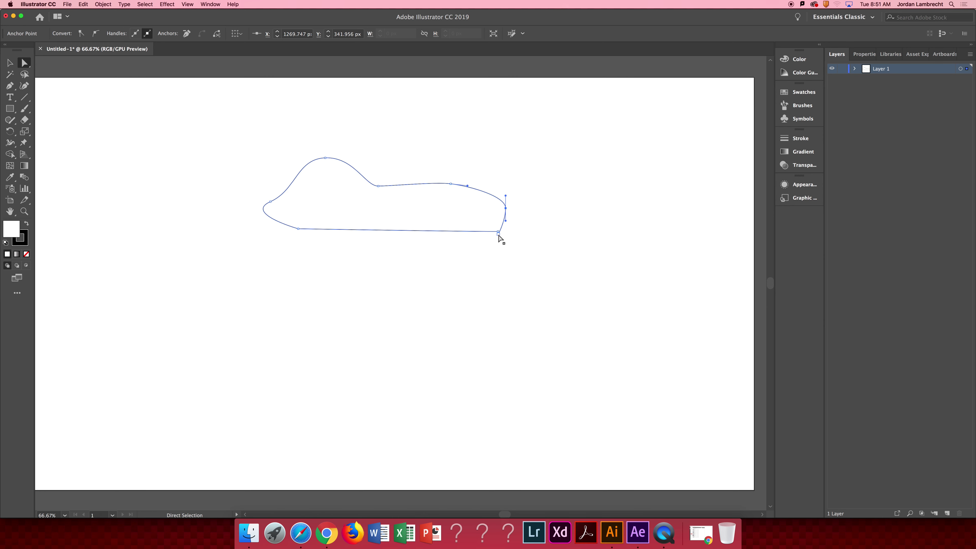
key(p)
key(a)
key(p)
click(505, 208)
drag(498, 231, 481, 232)
key(v)
click(488, 233)
Convert the upper arm's lower left anchor to a smooth point and level its handle along the bottom edge
key(space)
drag(458, 193, 407, 210)
click(403, 202)
key(a)
click(220, 219)
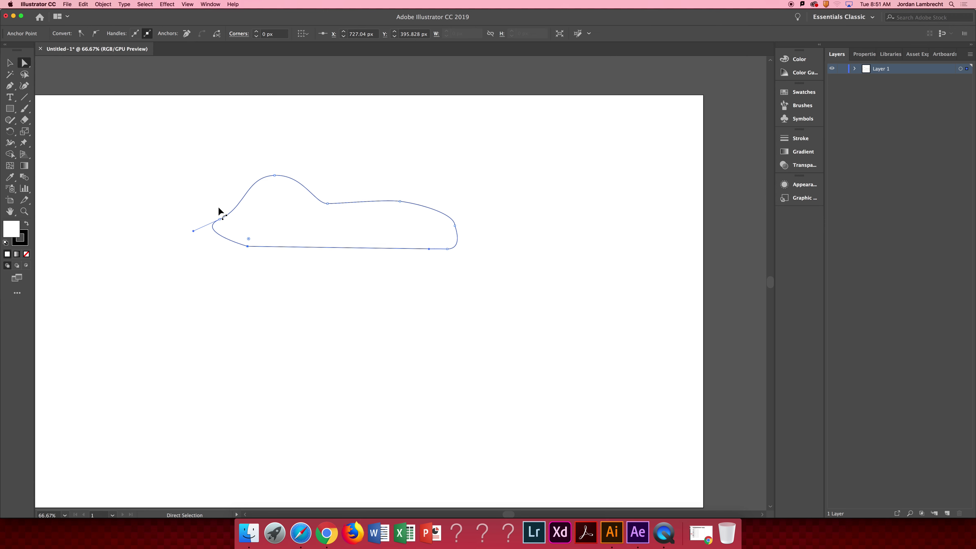
click(95, 34)
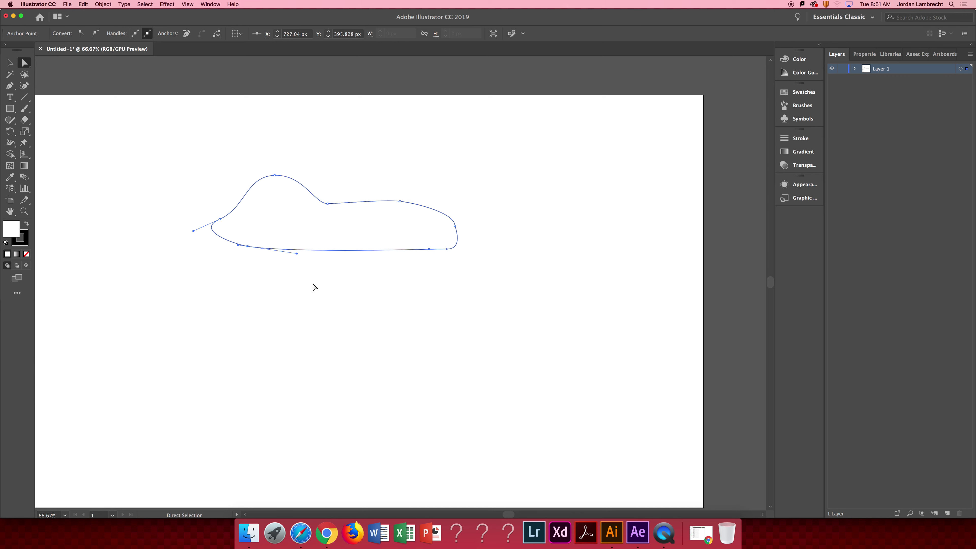
drag(297, 254, 298, 247)
key(v)
click(481, 239)
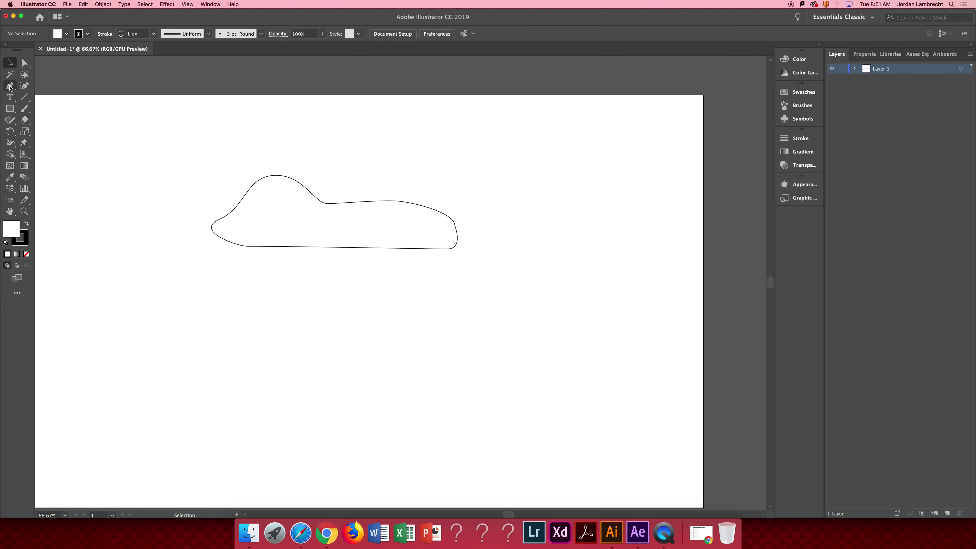
Draw a closed, elongated forearm shape with rounded ends, overlapping the right end of the upper arm
key(p)
click(450, 220)
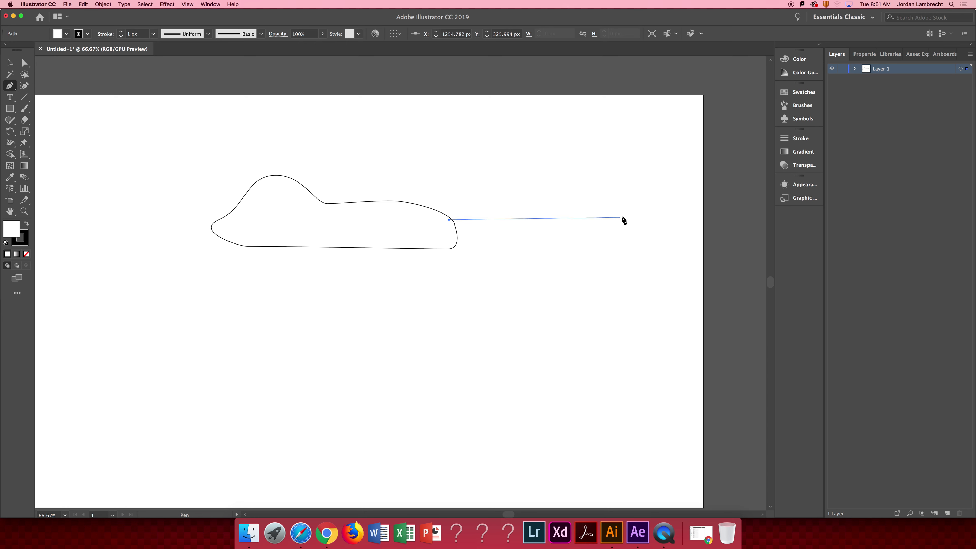
drag(611, 222, 596, 249)
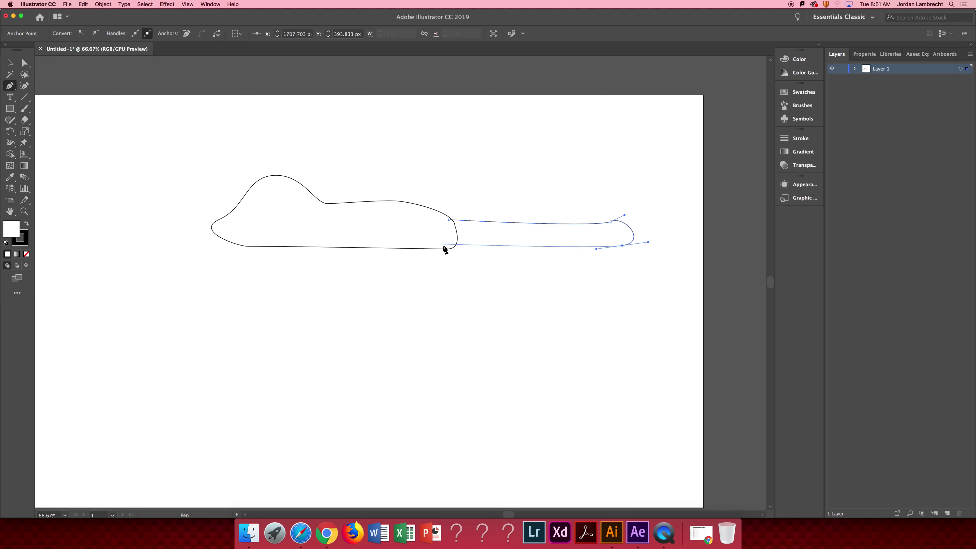
drag(447, 249, 441, 244)
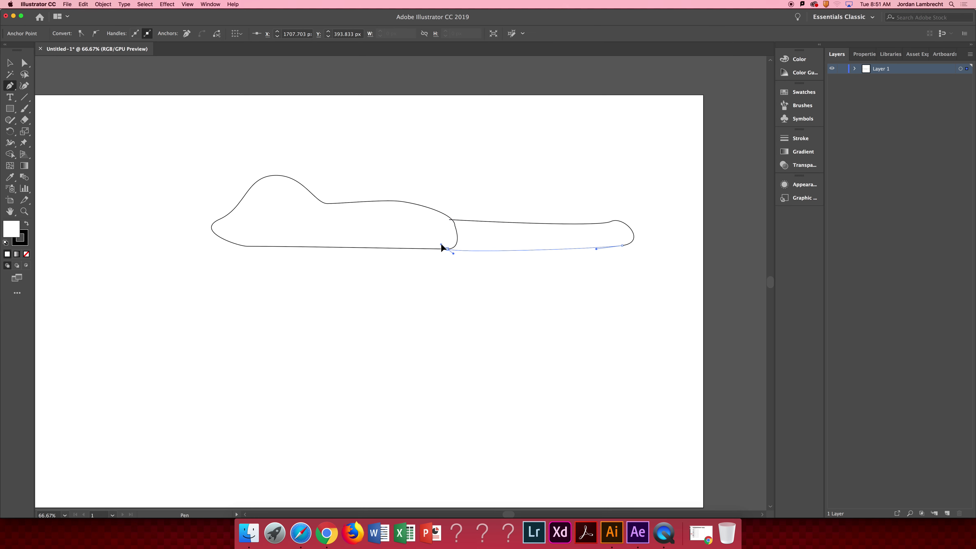
click(450, 220)
key(v)
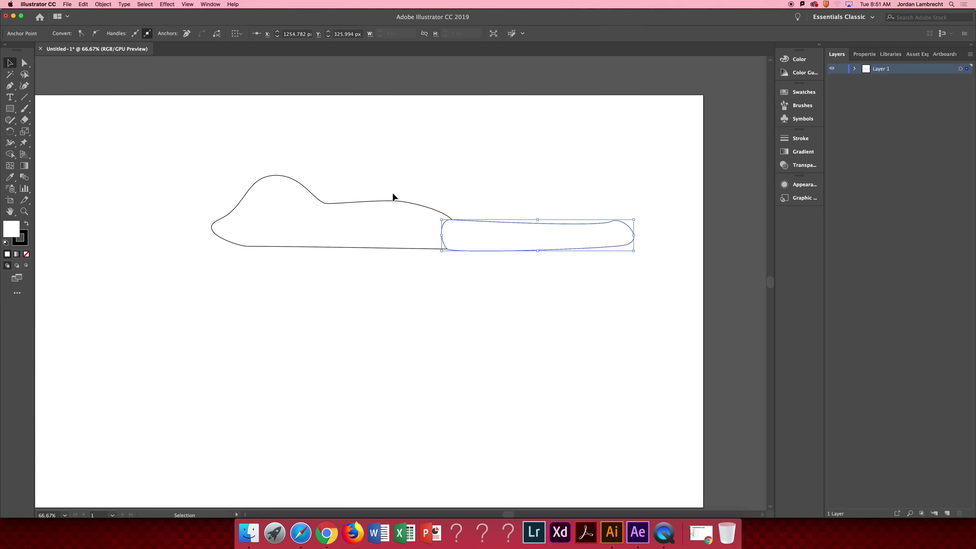
click(347, 191)
Draw a curved seam about 37 px wide and 134 px high across the upper arm's left end, ending in a corner point
key(p)
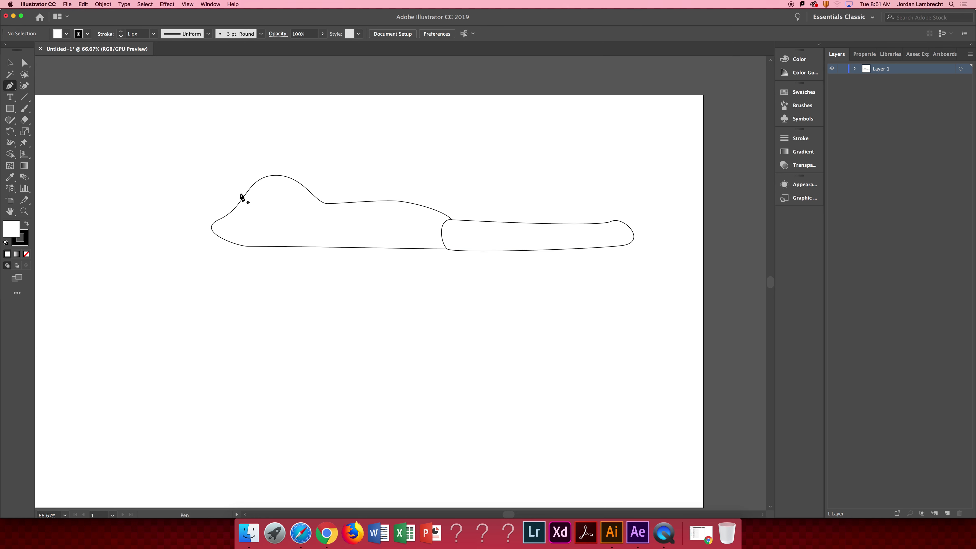
click(236, 190)
key(super+z)
click(240, 198)
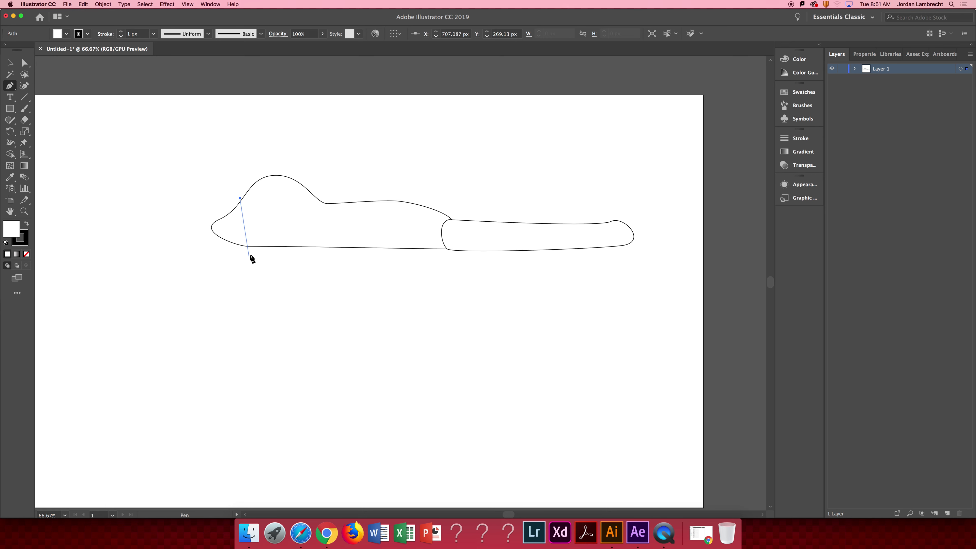
drag(250, 249, 239, 263)
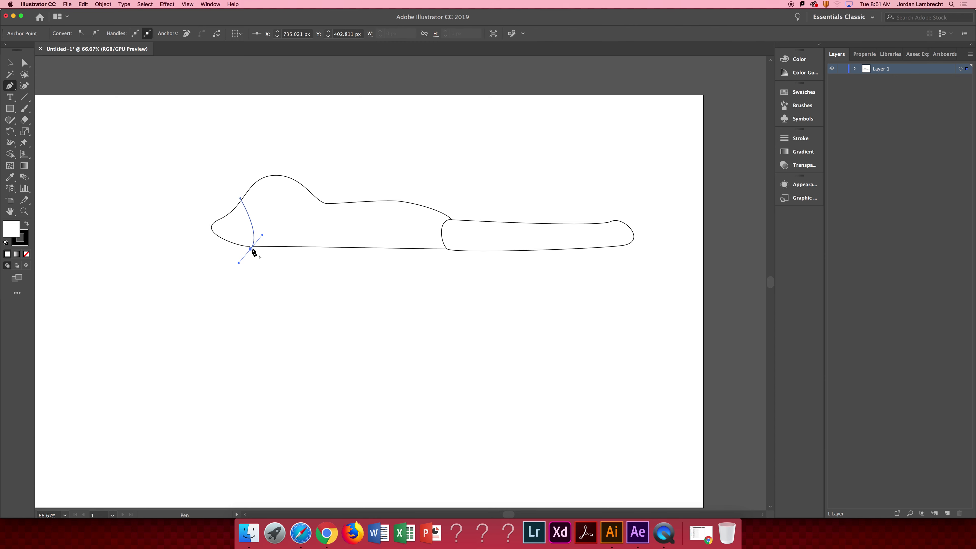
key(a)
key(p)
click(251, 249)
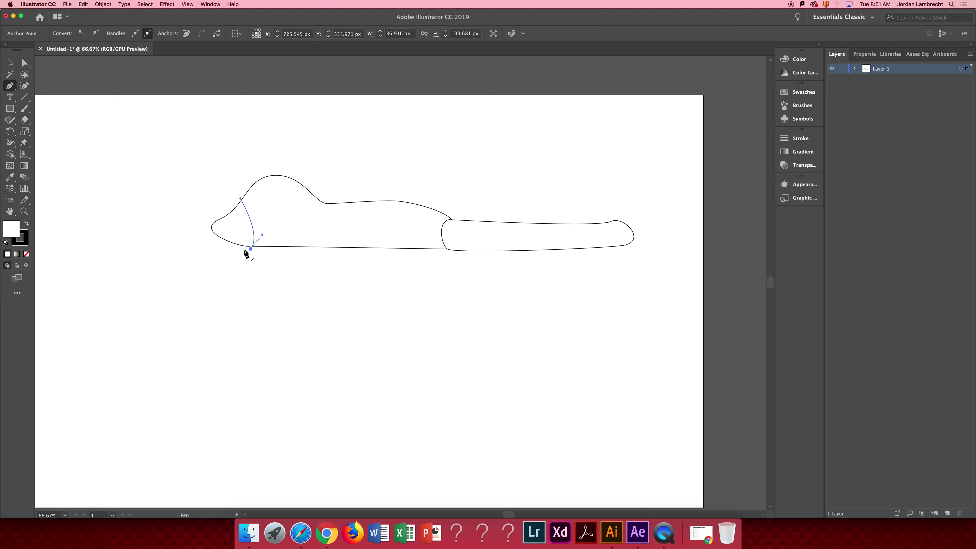
Extend the seam leftward into a closed sleeve-like shape with a rounded lower left side covering the shoulder end
click(215, 250)
key(v)
key(p)
drag(240, 199, 197, 200)
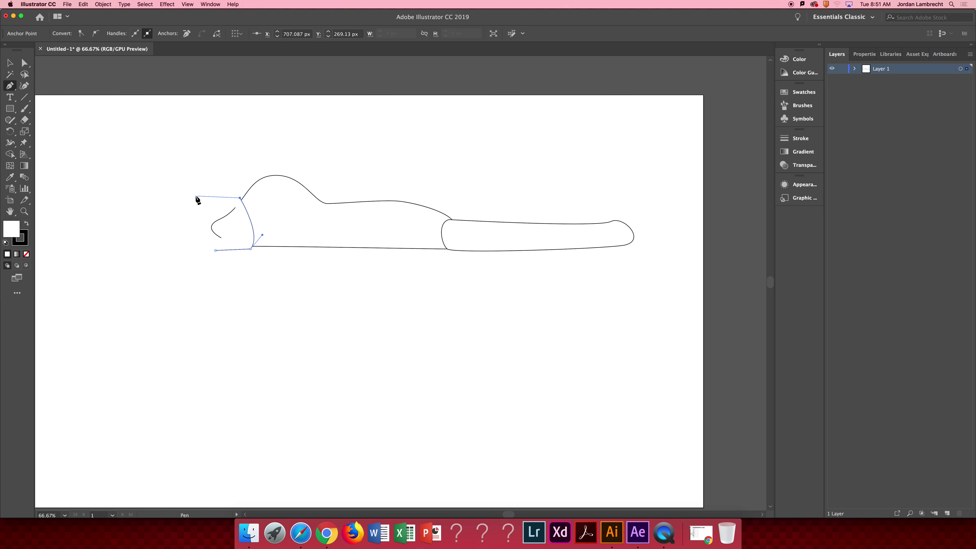
click(197, 201)
drag(215, 250, 251, 250)
key(v)
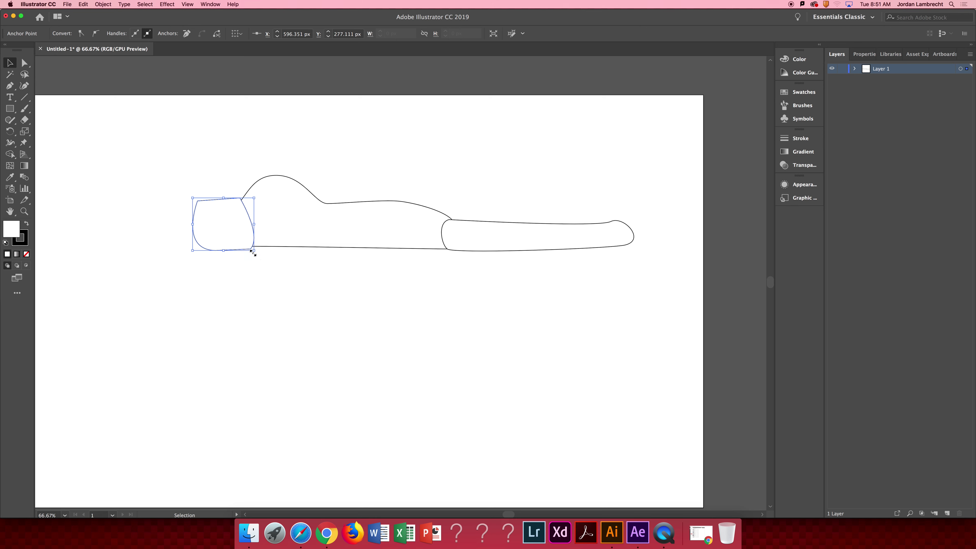
click(537, 271)
Move all three arm shapes together to the left and slightly down on the artboard, leaving room for the hand
drag(582, 140, 1, 457)
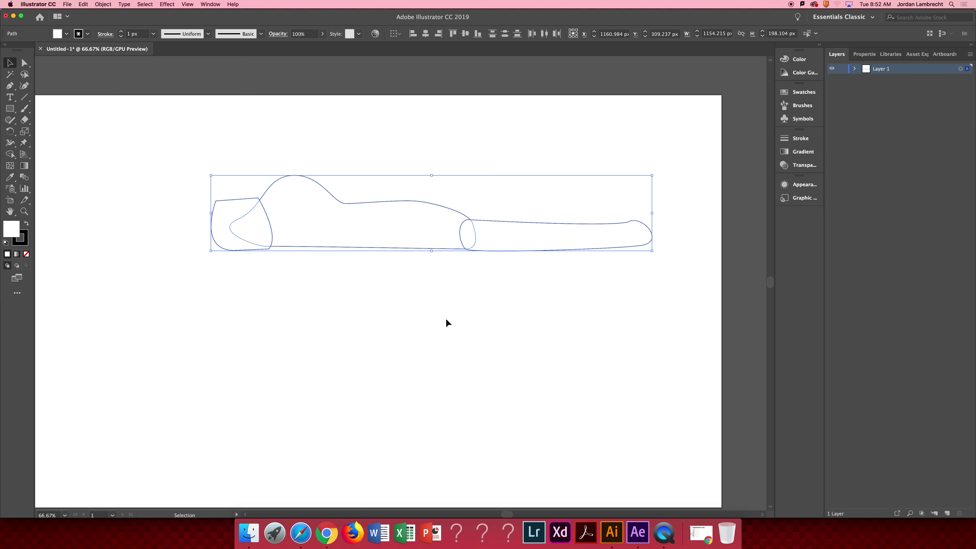
drag(482, 224, 333, 260)
click(335, 208)
Draw a closed, rounded palm shape over the forearm's right end and adjust its anchor points to refine the curve
key(p)
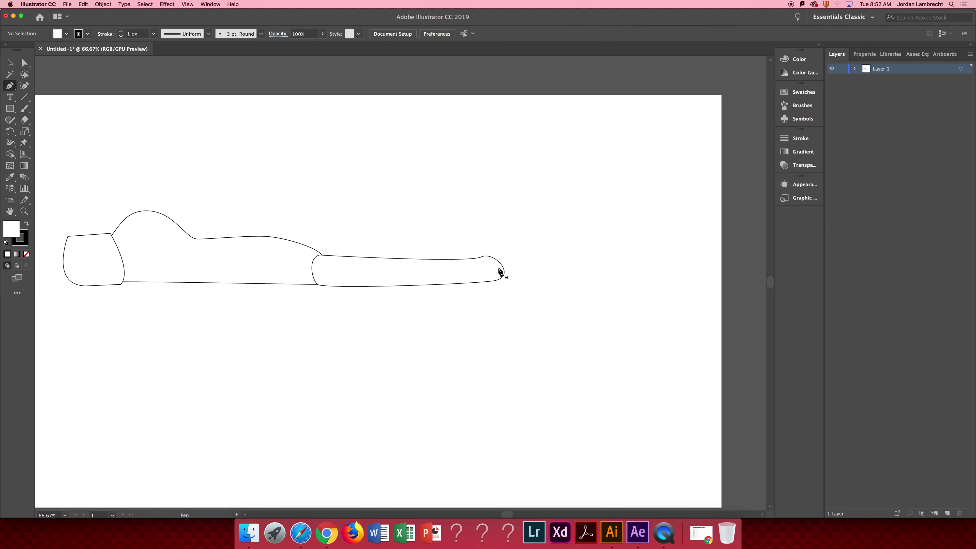
drag(485, 270, 495, 233)
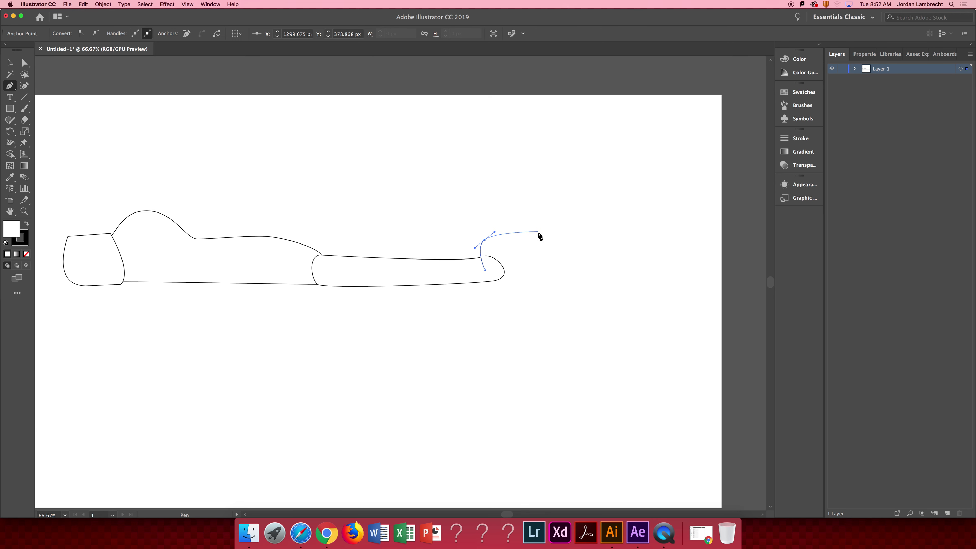
drag(543, 262, 540, 265)
drag(481, 253, 481, 234)
key(v)
key(a)
drag(540, 264, 543, 234)
key(v)
click(552, 228)
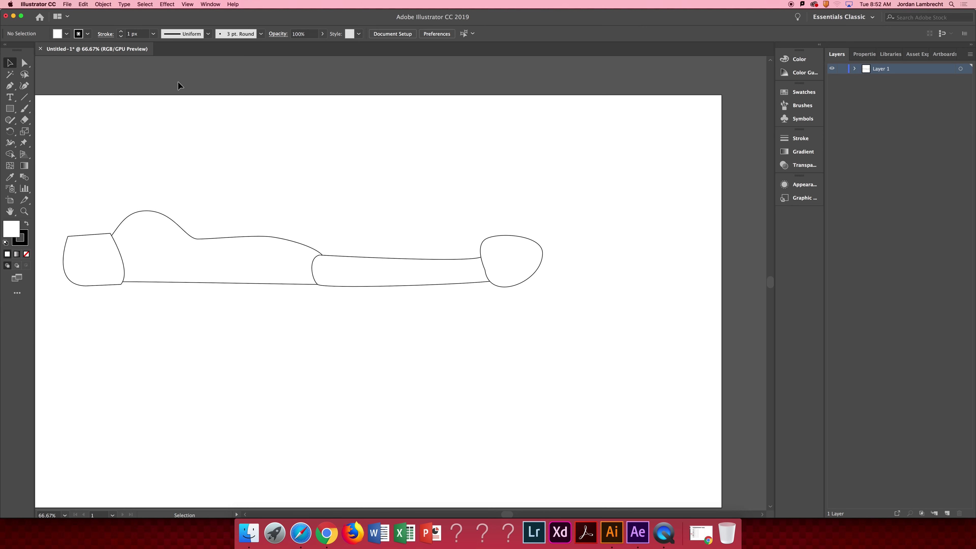
Draw a tapered finger base segment with a rounded outer end, extending from the palm's lower right edge
key(p)
click(513, 275)
drag(548, 284, 538, 289)
click(512, 281)
key(v)
click(574, 277)
Draw a four-sided fingertip segment overlapping the outer end of the finger base
key(p)
key(z)
click(555, 279)
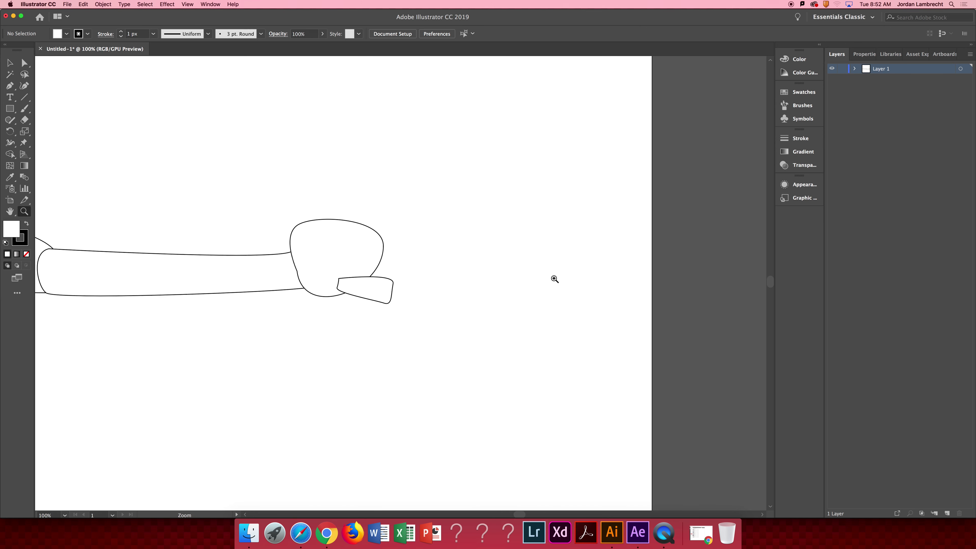
key(p)
click(388, 282)
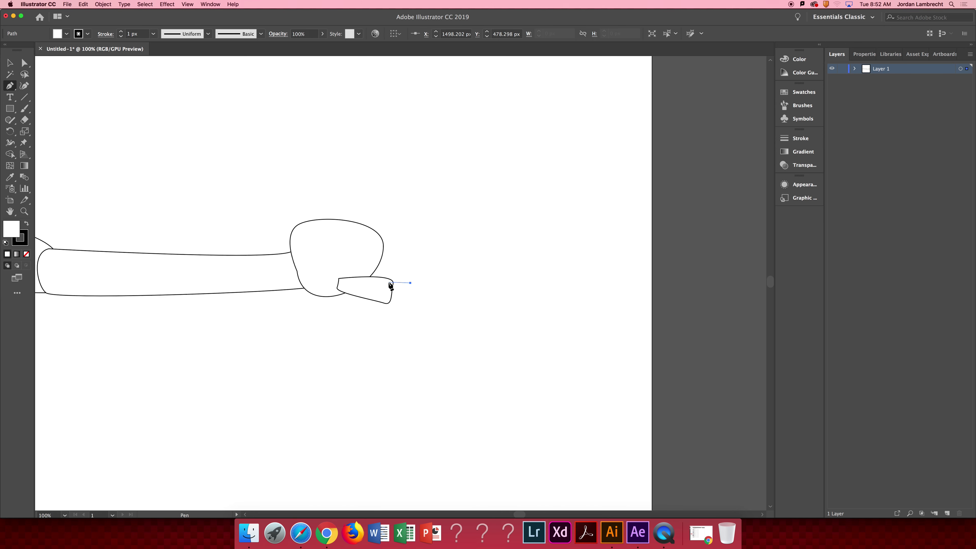
click(385, 300)
click(420, 284)
click(410, 282)
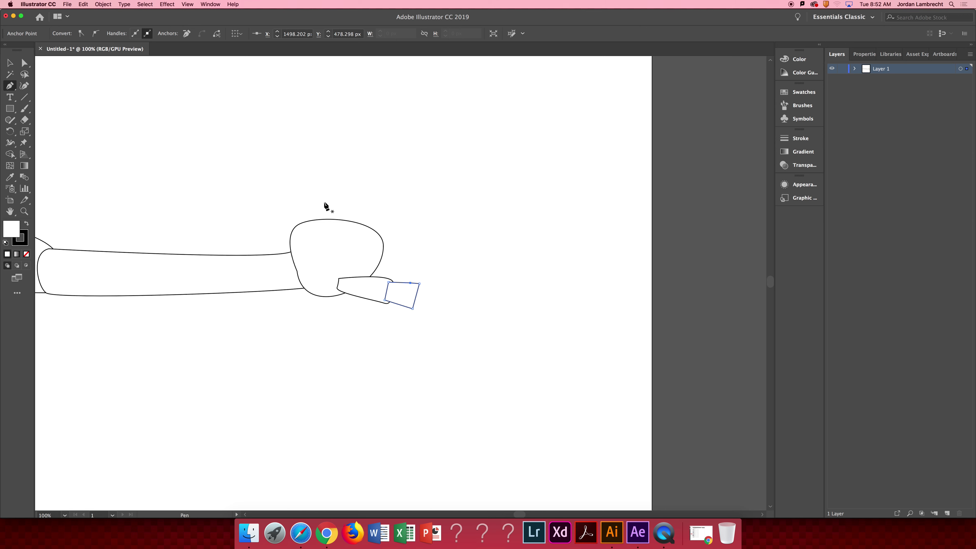
Draw a four-sided thumb base segment rising from the palm's upper edge and widening toward its outer end
drag(322, 195, 314, 230)
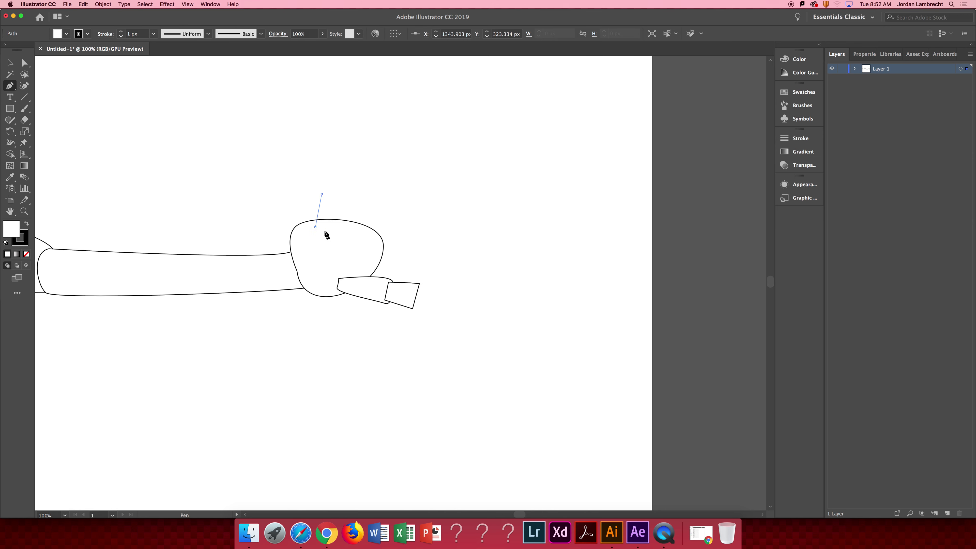
click(337, 232)
click(366, 193)
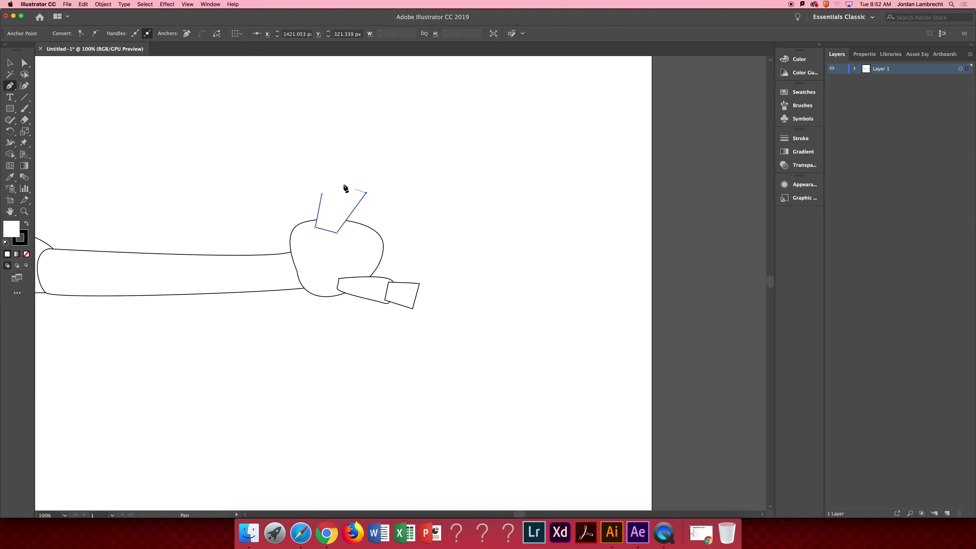
click(326, 177)
drag(382, 150, 407, 224)
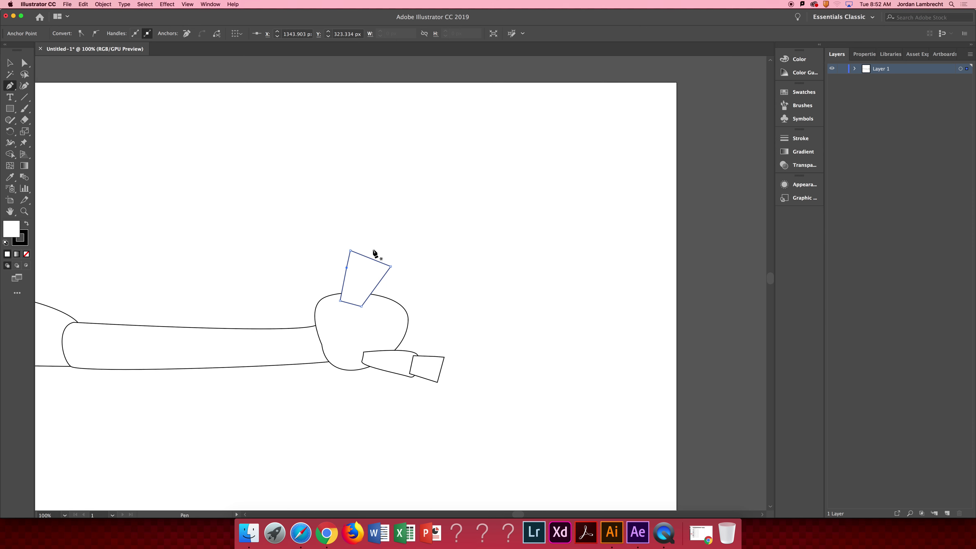
Draw a four-sided thumb tip segment on the outer end of the thumb base
drag(350, 253, 361, 228)
click(402, 237)
click(361, 227)
key(v)
click(477, 294)
Duplicate the two-segment finger twice above the original and rotate the topmost copy so it angles upward
click(422, 360)
drag(433, 360, 464, 280)
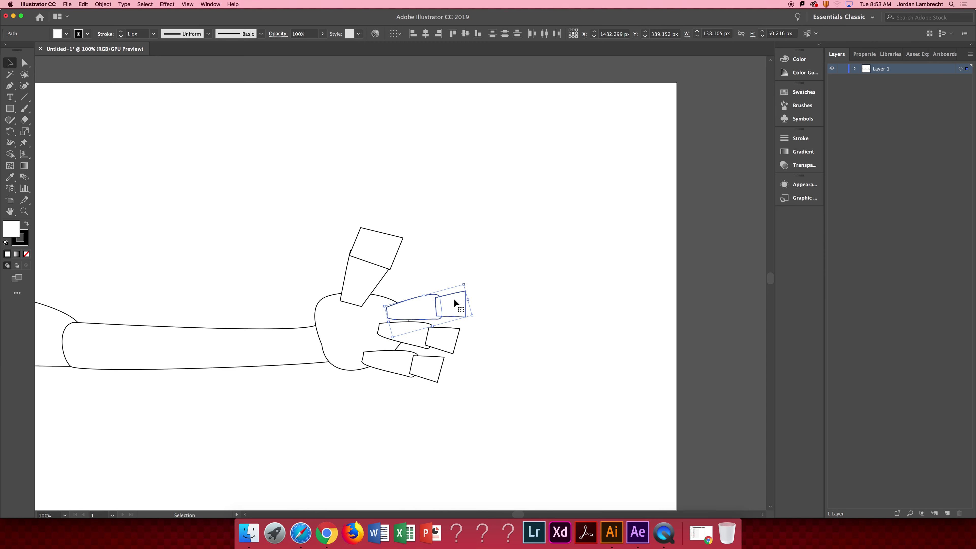
key(z)
alt+click(455, 306)
alt+click(455, 306)
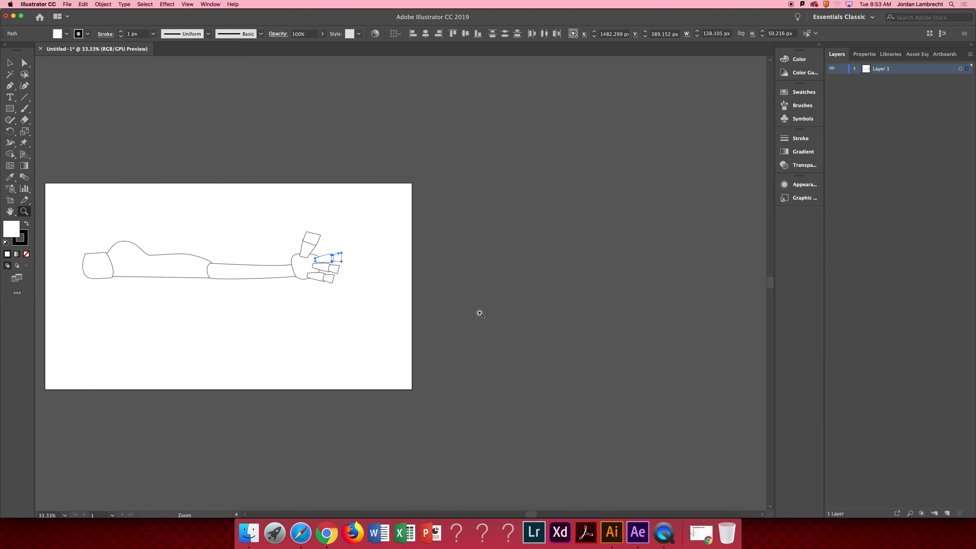
Examine the arm's separate segments by selecting the sleeve and upper arm, the forearm, the palm and the fingers in turn
drag(231, 258, 475, 318)
key(v)
click(452, 277)
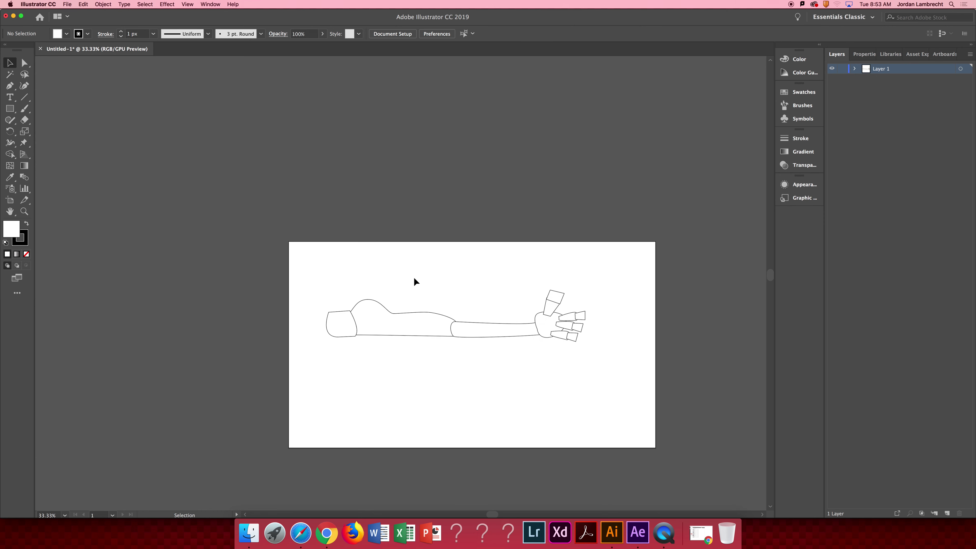
drag(411, 274, 291, 416)
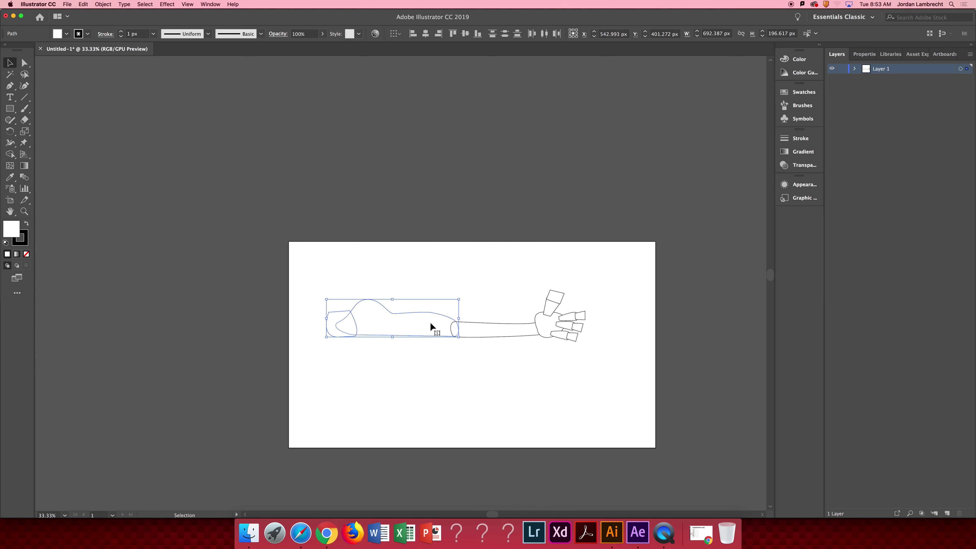
drag(509, 299, 473, 397)
click(600, 275)
click(537, 322)
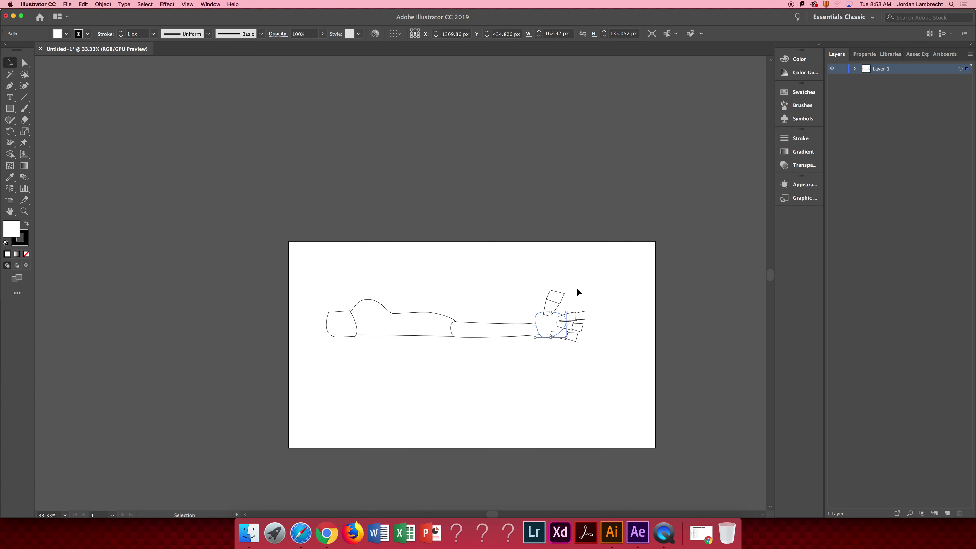
drag(614, 301, 571, 363)
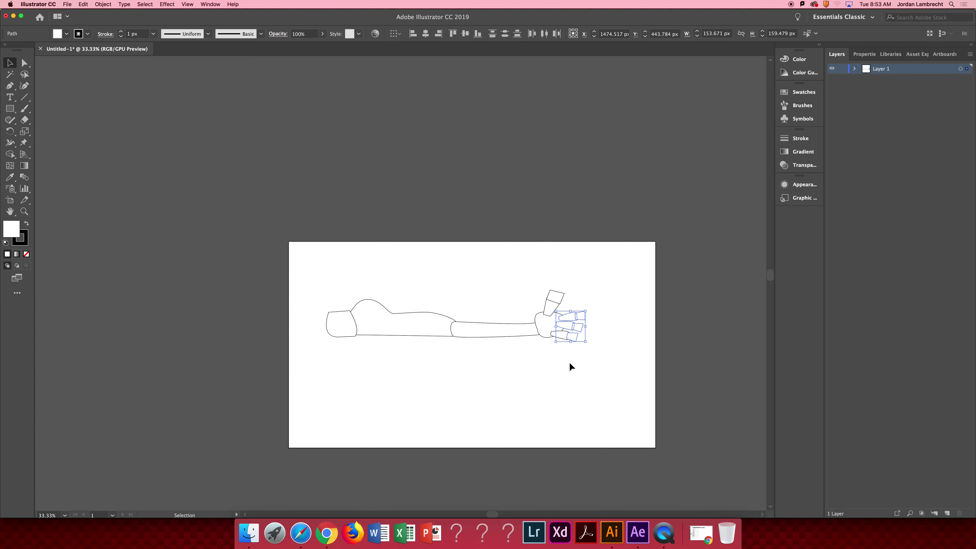
click(571, 366)
Swap the upper arm's fill and stroke colours and set its fill to a bright magenta
scroll(345, 307, up, 5)
click(462, 326)
click(26, 225)
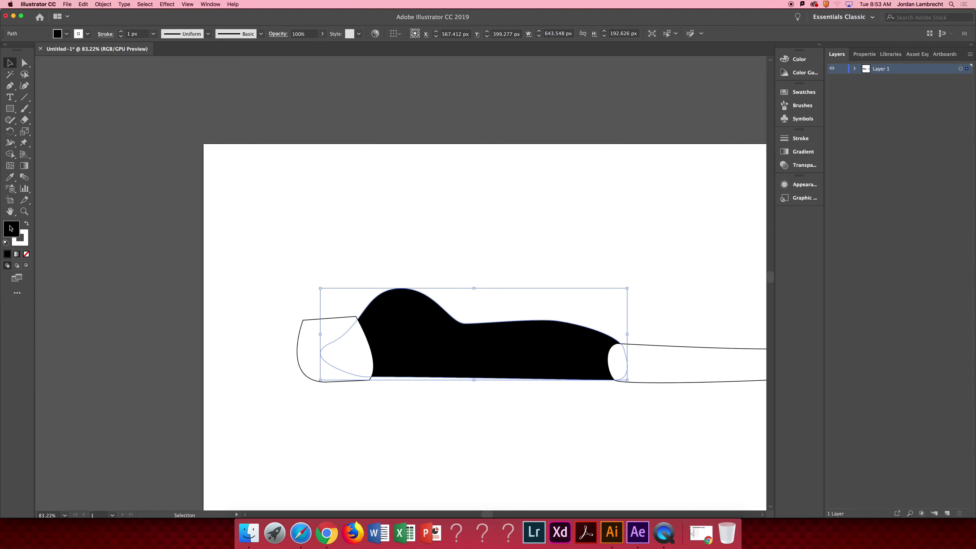
double_click(11, 231)
text(EA1FD7)
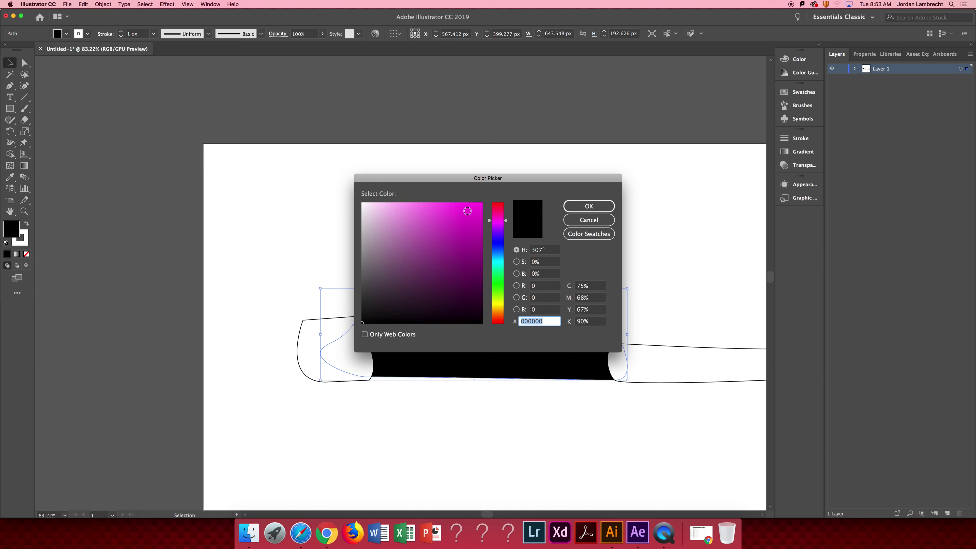
click(588, 206)
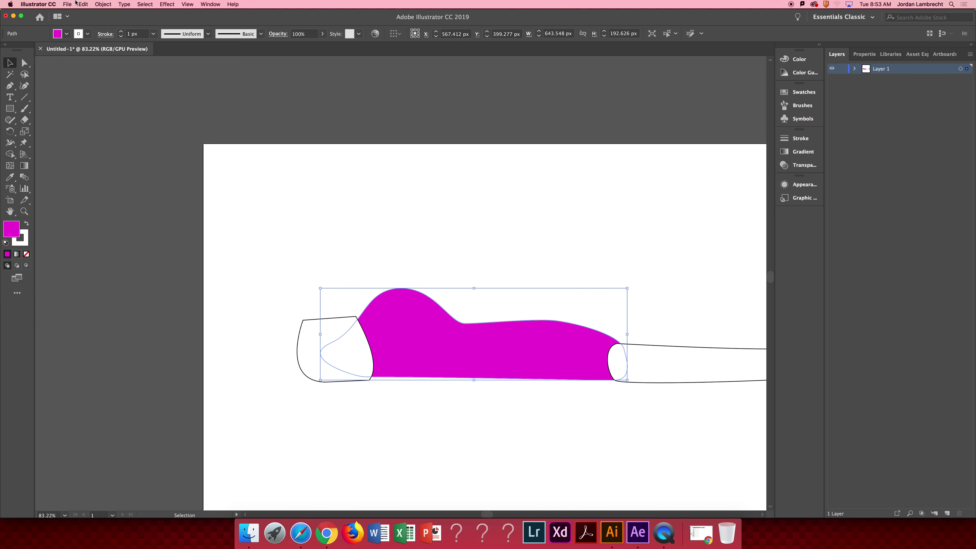
Check which colour mode the document uses
click(67, 4)
mouse_move(108, 174)
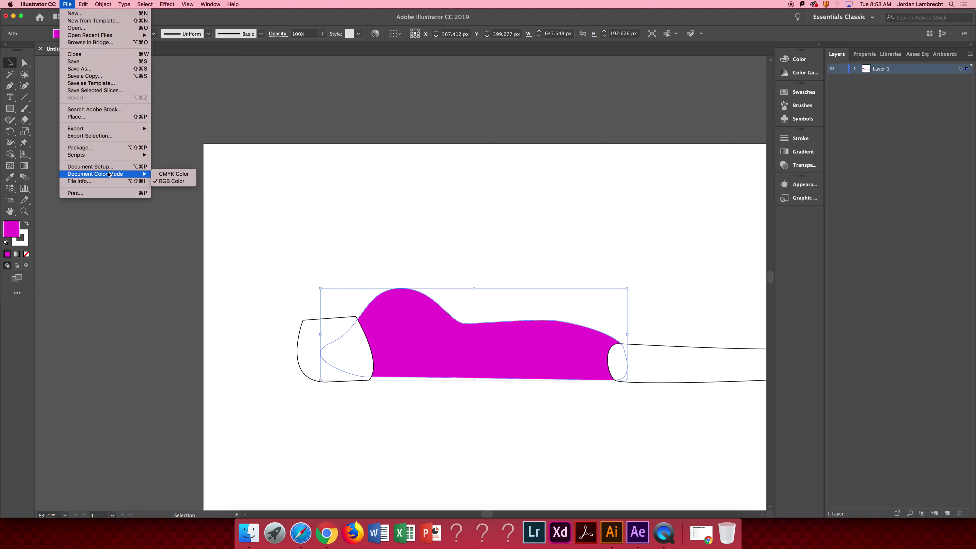
click(344, 189)
click(292, 380)
Copy the upper arm's magenta fill to the forearm with the Eyedropper
key(space)
mouse_move(560, 350)
mouse_down()
mouse_move(512, 335)
mouse_move(359, 324)
mouse_up()
click(507, 346)
key(i)
click(326, 334)
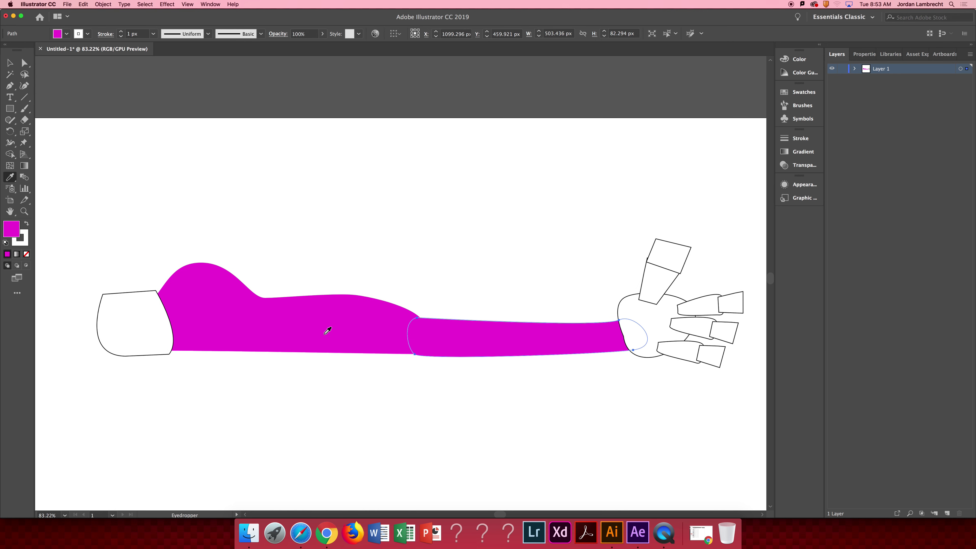
Remove the stroke from the forearm
key(v)
click(389, 288)
click(427, 338)
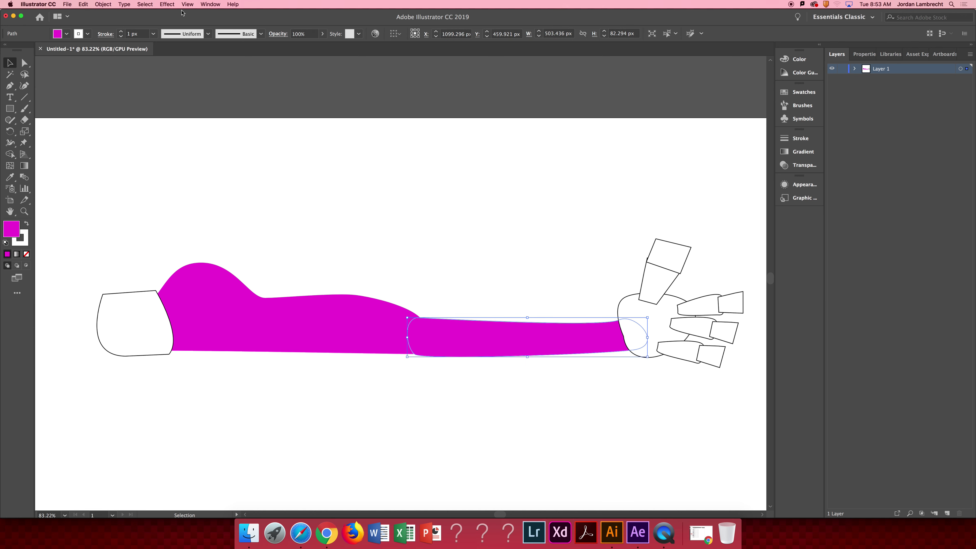
click(88, 34)
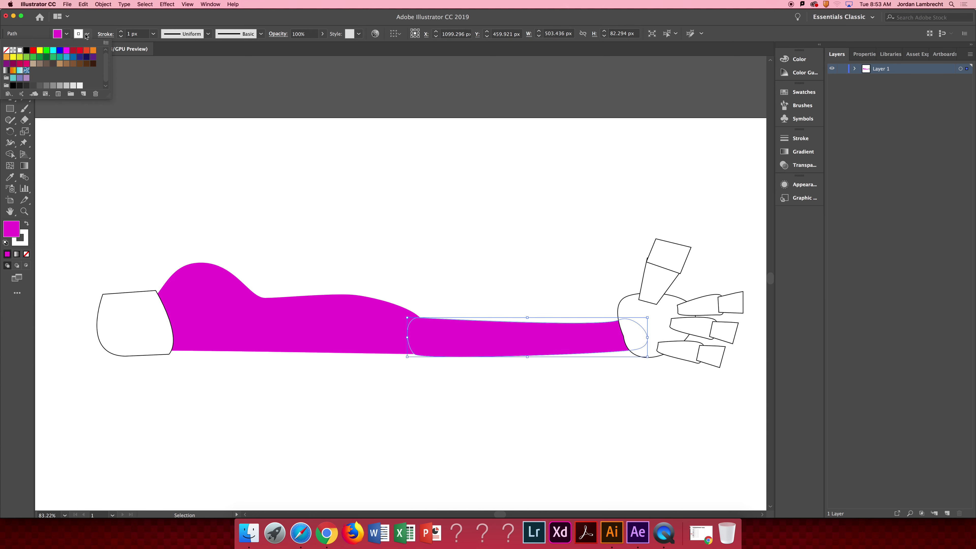
click(6, 50)
click(458, 201)
Swap the sleeve's fill and stroke colours and set its fill to purple A100FF
scroll(227, 338, left, 5)
click(253, 312)
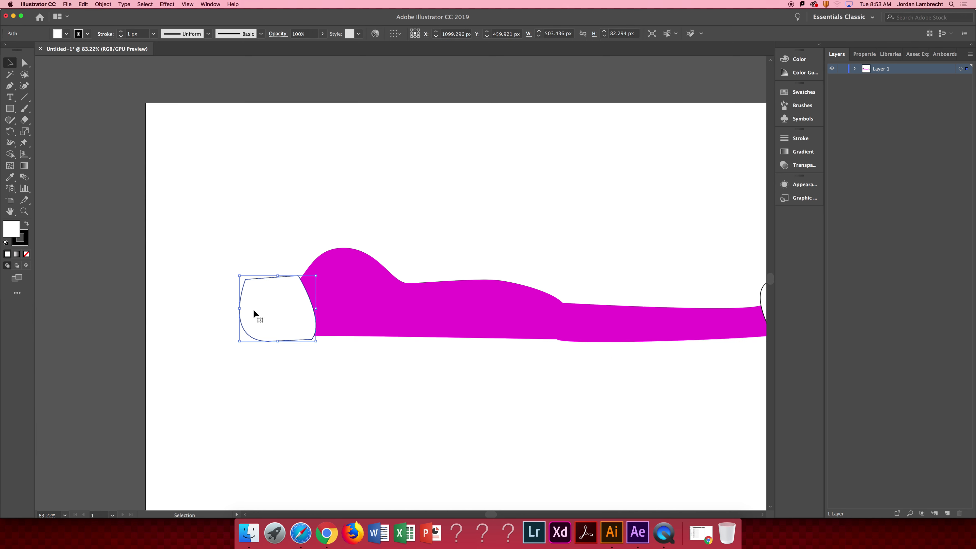
click(27, 225)
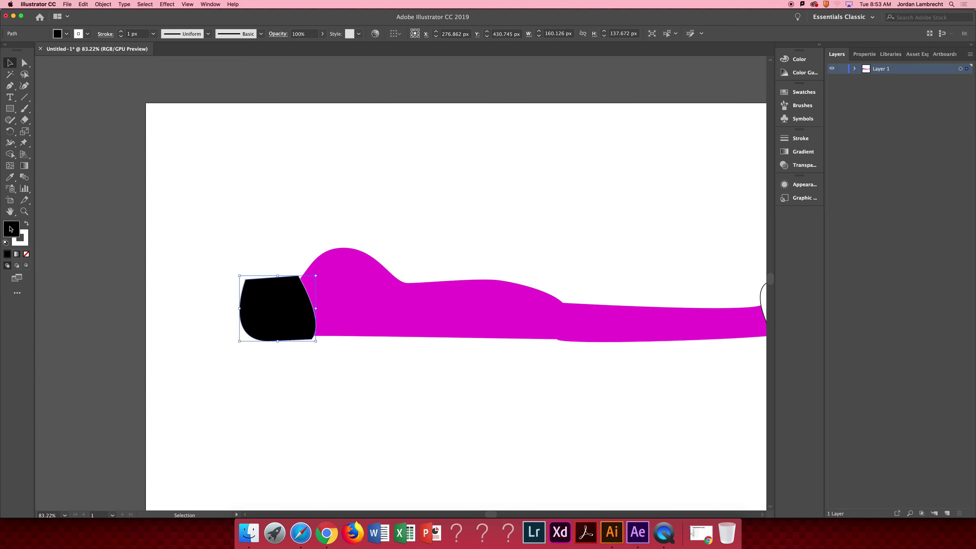
double_click(7, 233)
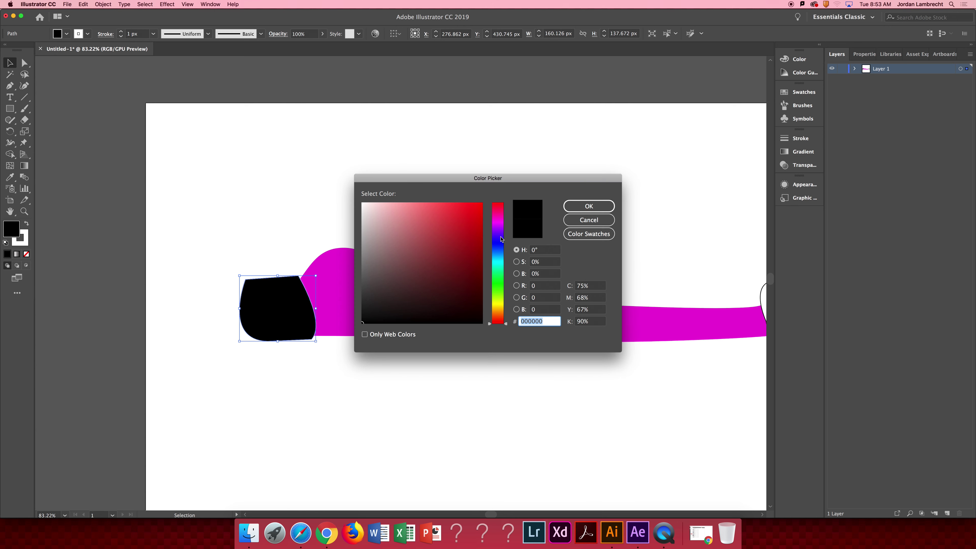
drag(501, 238, 487, 197)
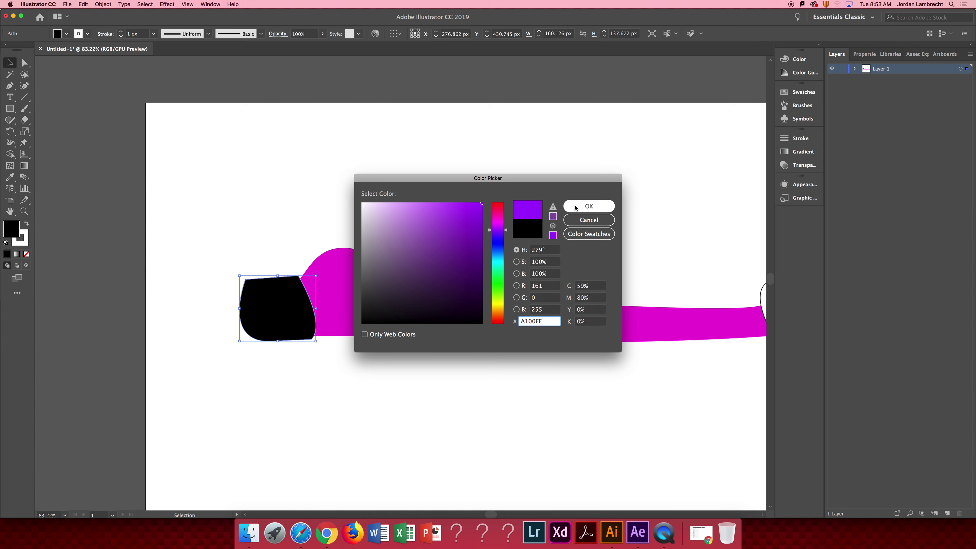
click(577, 208)
click(570, 212)
Copy the forearm's stroke-free magenta appearance to the palm, fingers and thumb, and remove the upper arm's stroke as well
scroll(338, 240, right, 10)
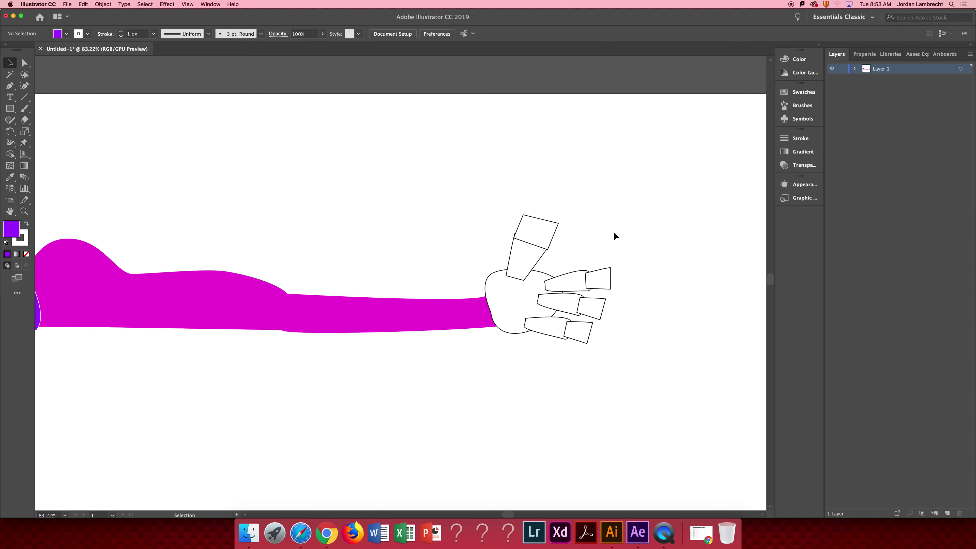
drag(653, 194, 500, 431)
key(i)
click(425, 308)
key(v)
drag(243, 253, 219, 344)
click(427, 291)
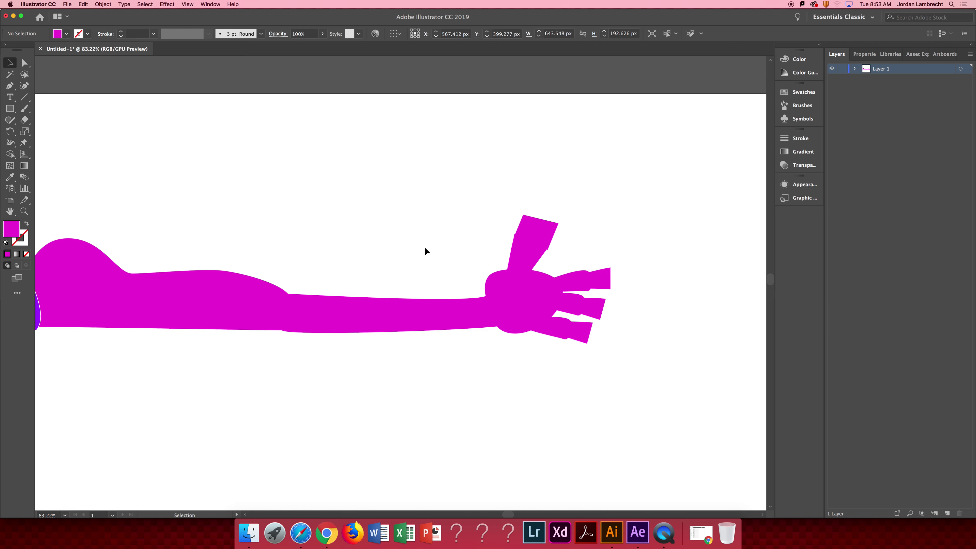
Inspect the coloured arm up close, from the fingertips and thumb to the sleeve
scroll(577, 308, right, 5)
key(z)
click(419, 306)
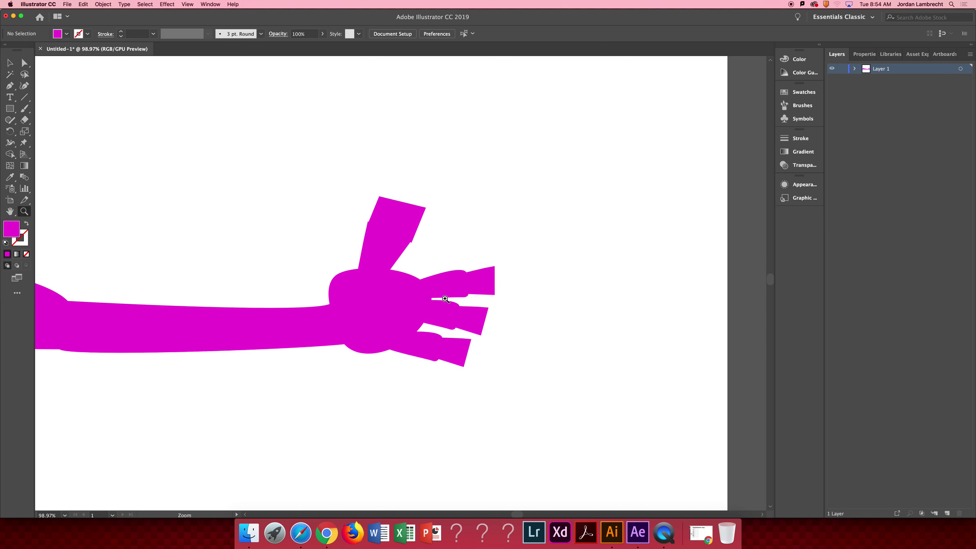
drag(445, 299, 463, 298)
drag(515, 318, 577, 289)
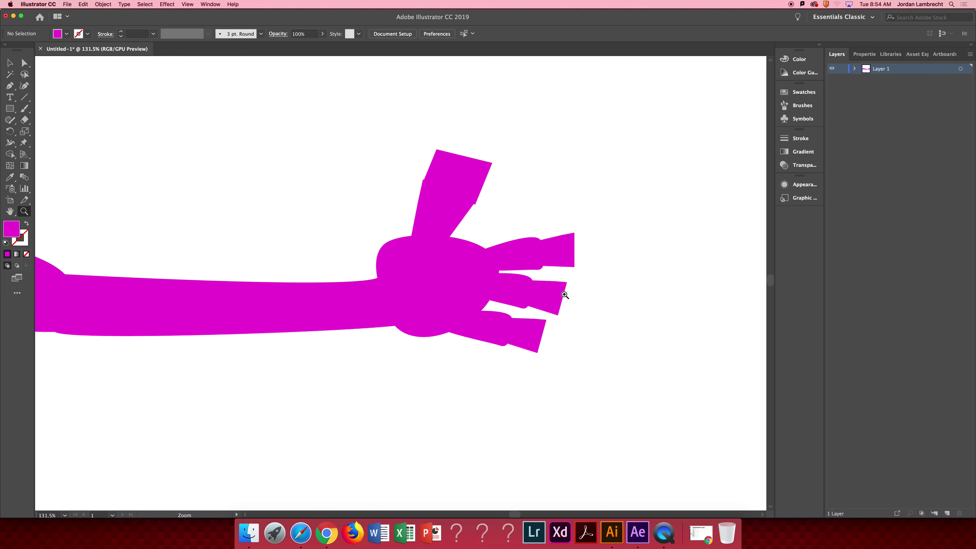
alt+click(513, 312)
alt+click(422, 294)
click(423, 296)
click(226, 260)
drag(186, 269, 847, 345)
key(v)
key(z)
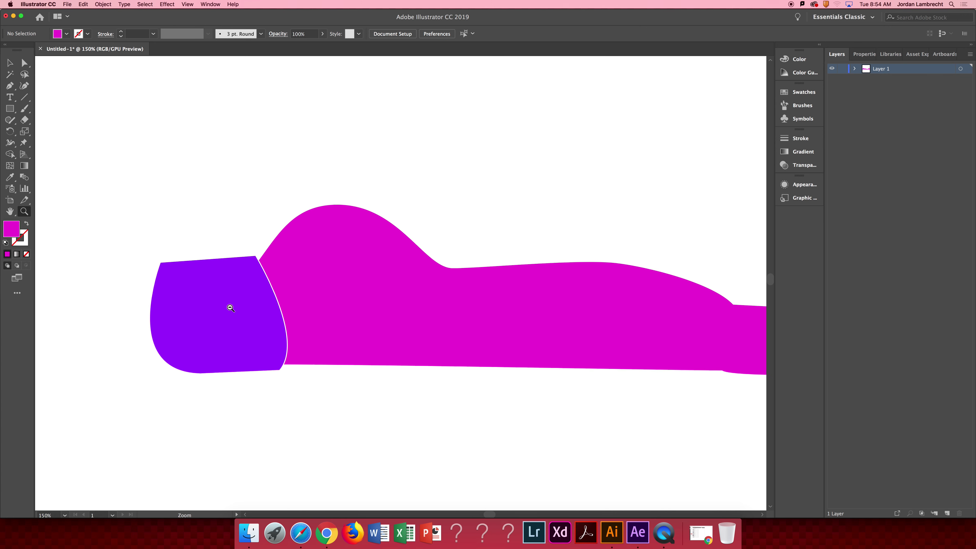
alt+click(230, 307)
click(229, 307)
drag(716, 266, 486, 270)
alt+click(582, 268)
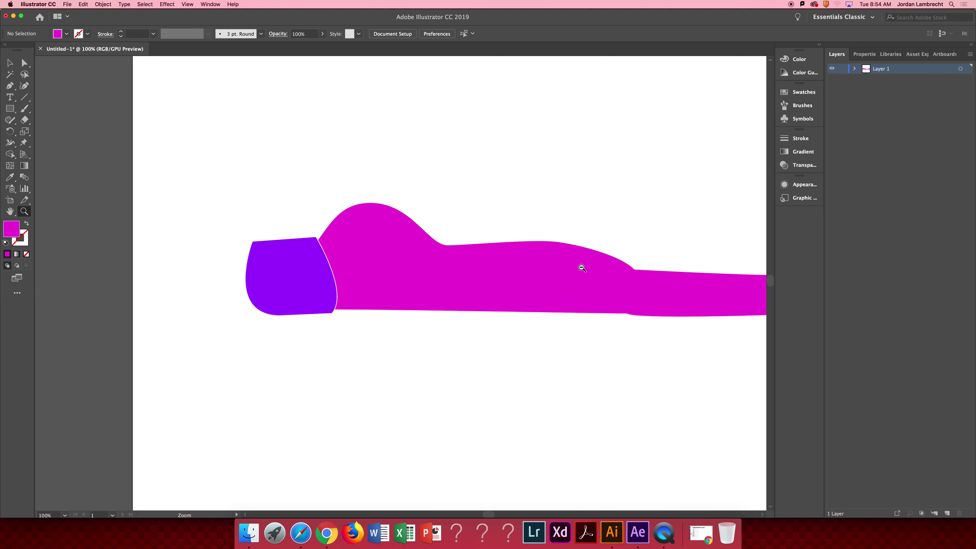
alt+click(582, 268)
alt+click(580, 267)
click(320, 297)
Move the whole arm to the right to make room for a torso beside the sleeve
key(v)
drag(646, 192, 51, 522)
drag(180, 258, 306, 263)
click(310, 377)
Draw a curved shoulder edge sloping down across the sleeve and give it the sleeve's purple fill and white stroke
key(p)
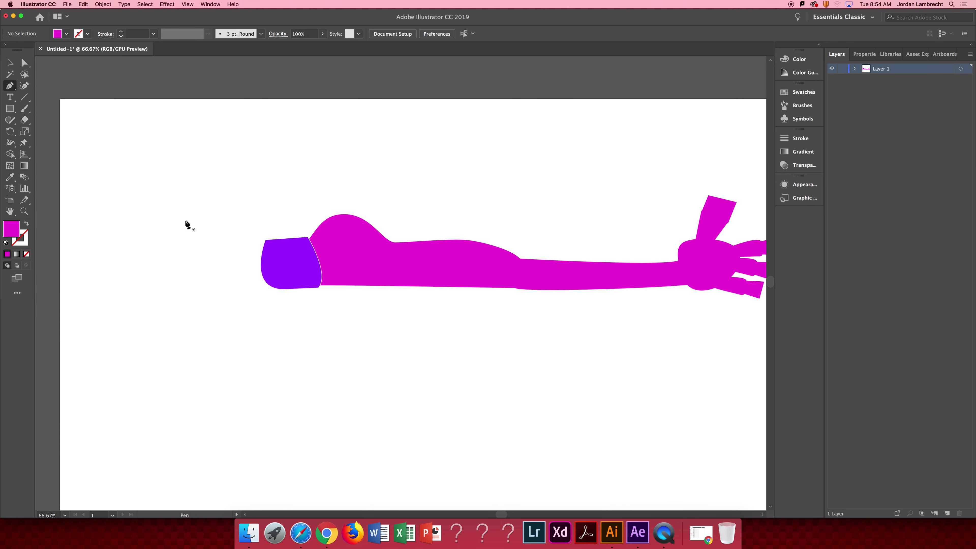
drag(318, 330, 310, 401)
key(i)
click(302, 260)
key(v)
Smooth the shoulder curve's upper anchor with horizontal handles, raise it slightly and lengthen its handle toward the arm for a rounder shoulder
key(a)
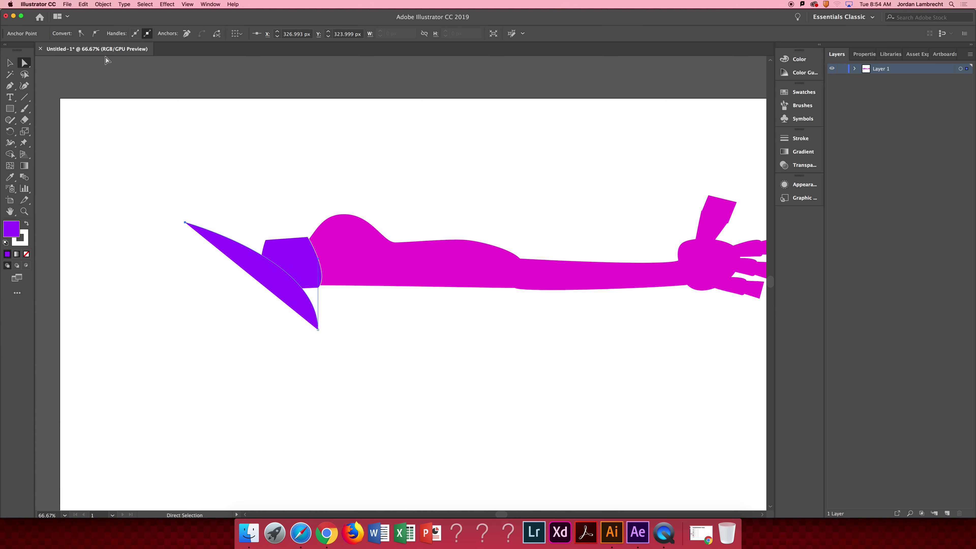
click(95, 34)
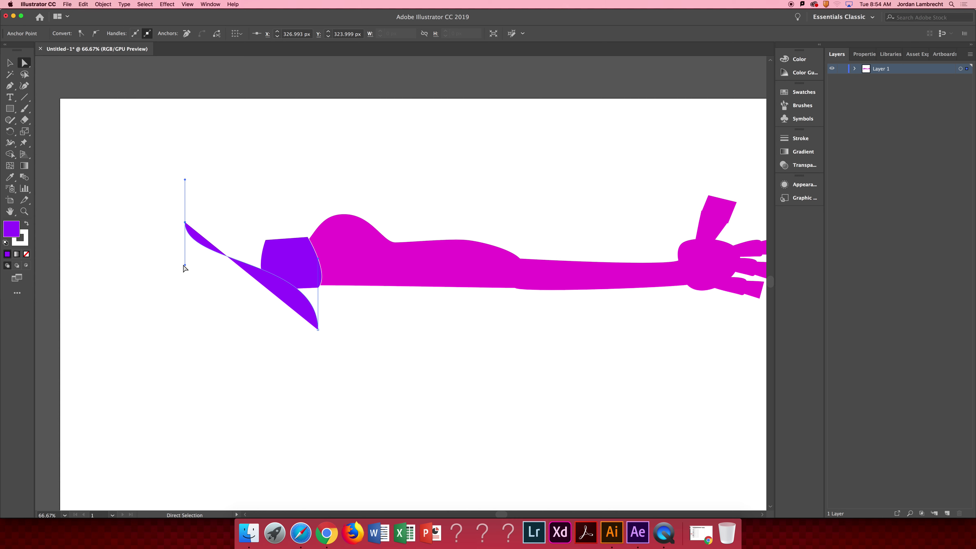
drag(184, 264, 253, 201)
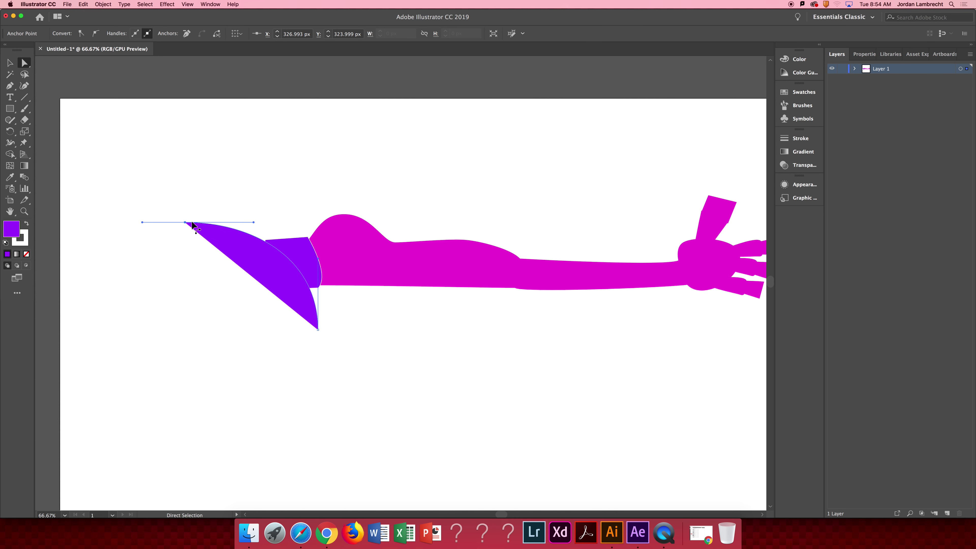
drag(187, 222, 187, 205)
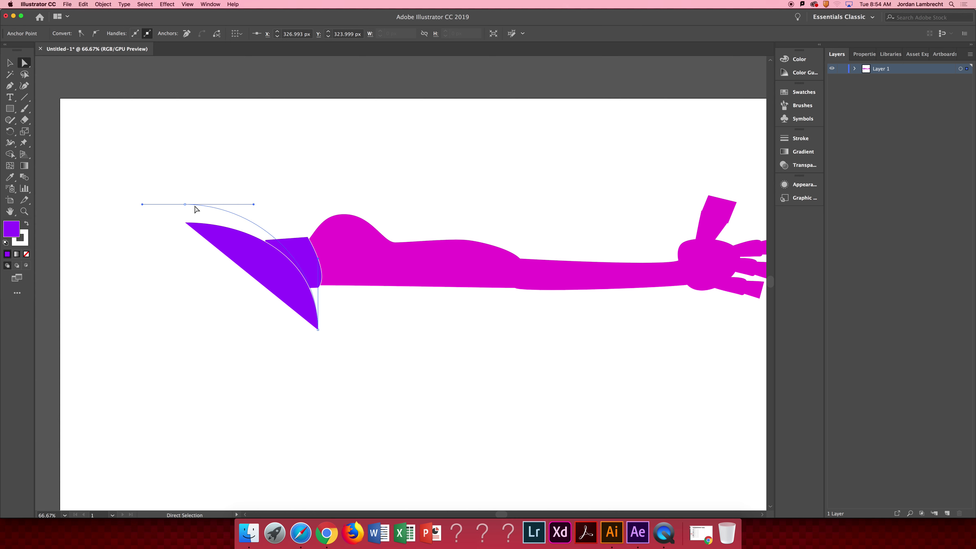
drag(254, 204, 322, 204)
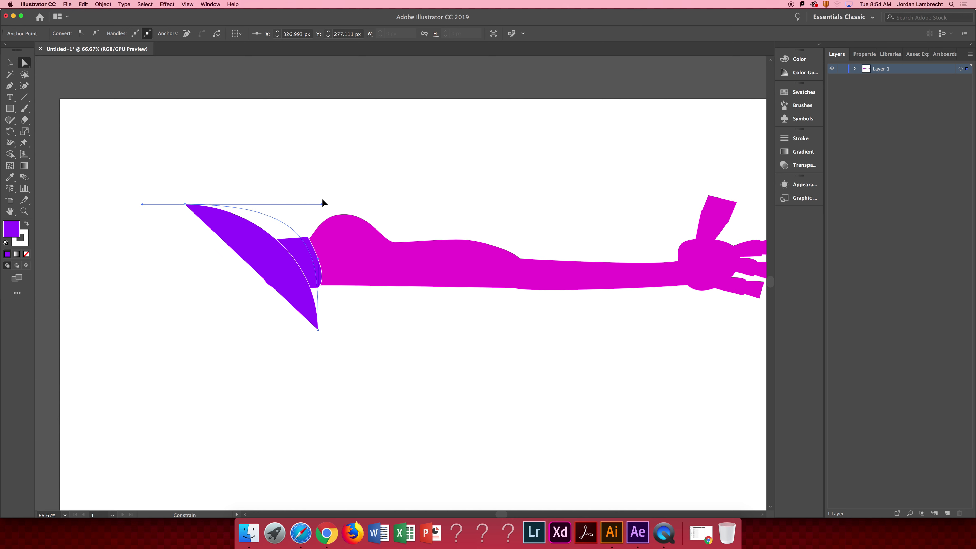
key(v)
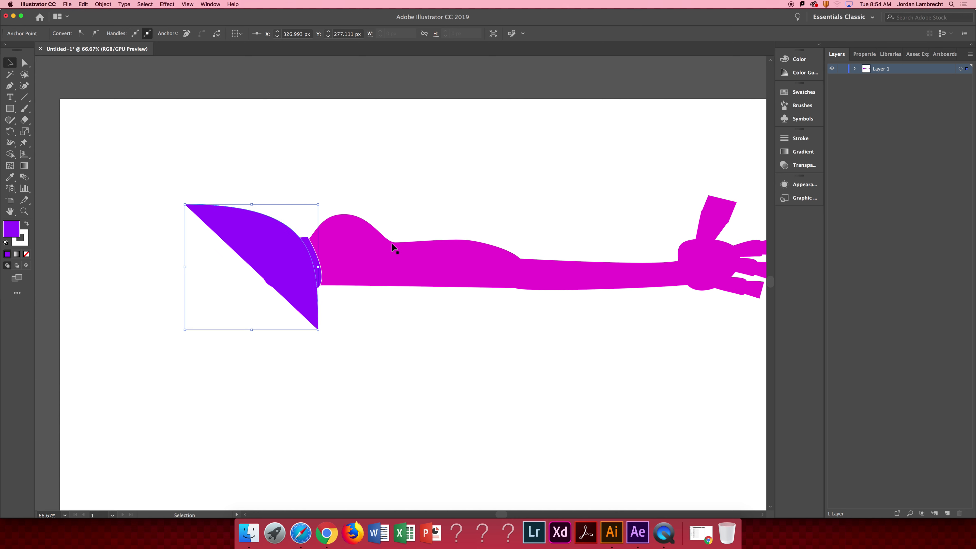
Continue the shoulder path straight down and across its base to form a tall torso with a rounded shoulder
key(p)
super+click(318, 329)
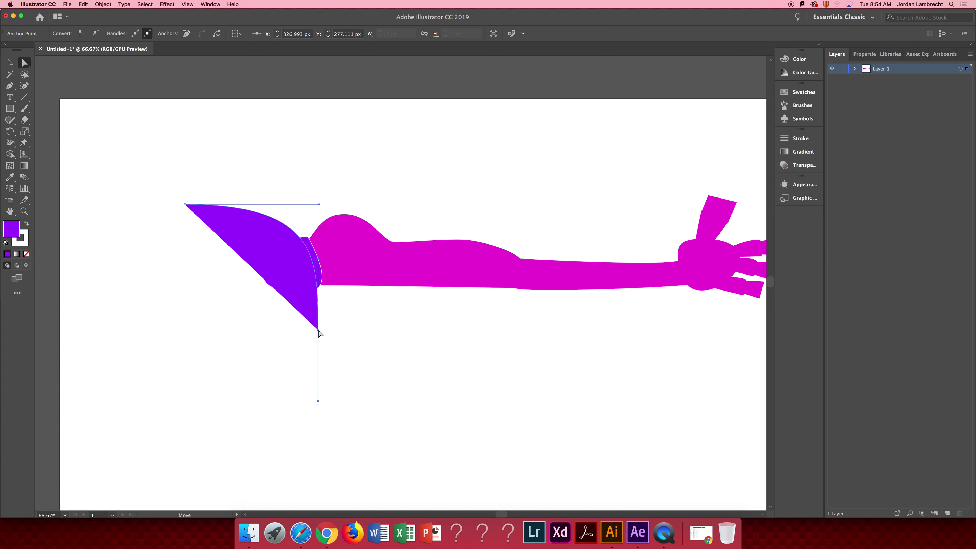
drag(318, 465, 194, 464)
click(177, 464)
key(v)
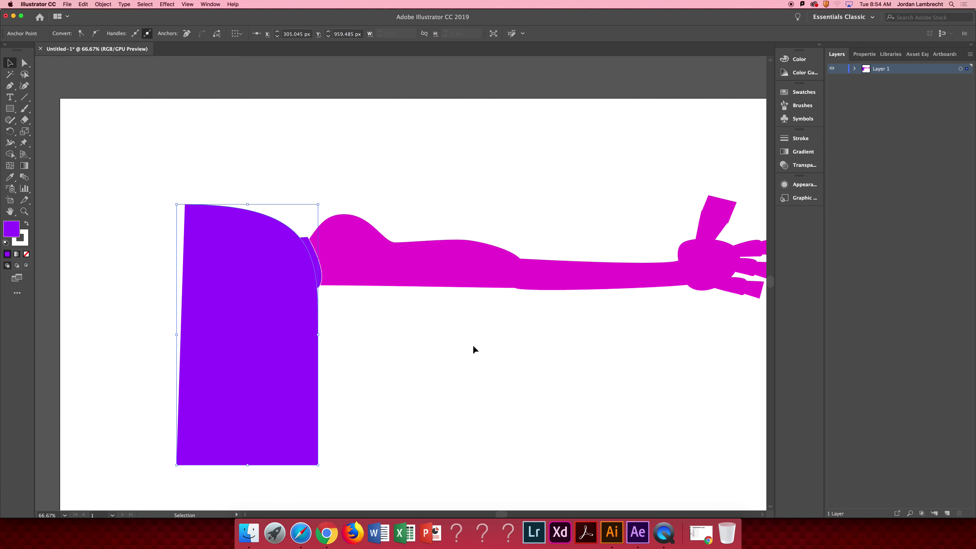
click(473, 346)
Select the whole arm without the torso and move it slightly up and outward so more of the sleeve shows
key(space)
drag(463, 204, 372, 196)
key(z)
drag(513, 252, 512, 252)
key(space)
drag(440, 262, 409, 290)
key(v)
drag(656, 187, 237, 417)
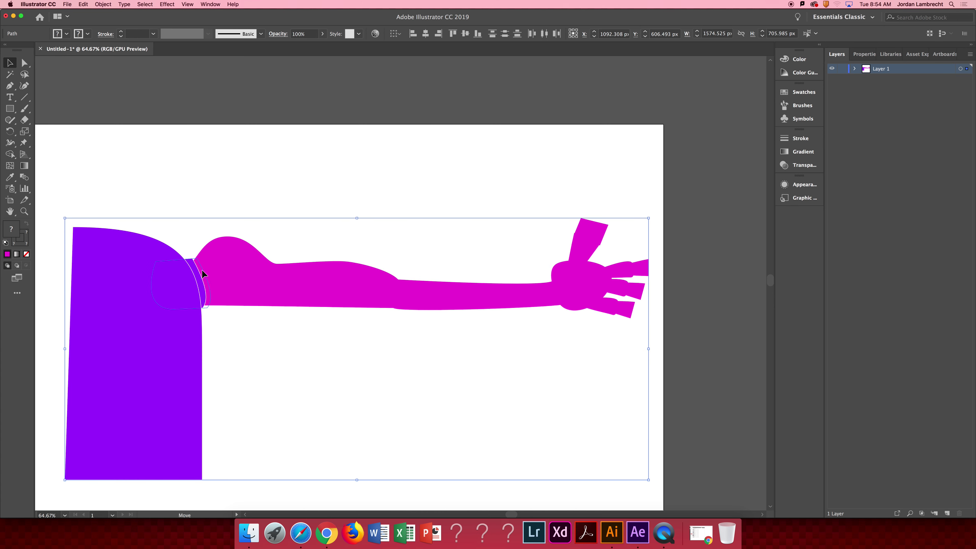
click(206, 273)
click(279, 225)
drag(688, 184, 203, 389)
drag(231, 292, 232, 275)
click(250, 299)
Draw a closed curved shading shape on the upper arm, following the dip beside the muscle bulge
scroll(293, 276, left, 5)
scroll(294, 277, up, 3)
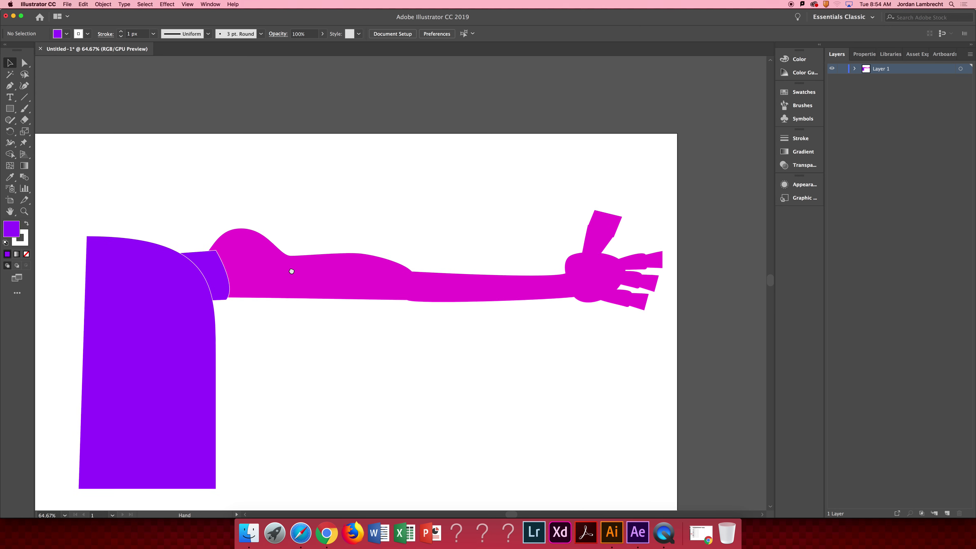
key(p)
click(292, 263)
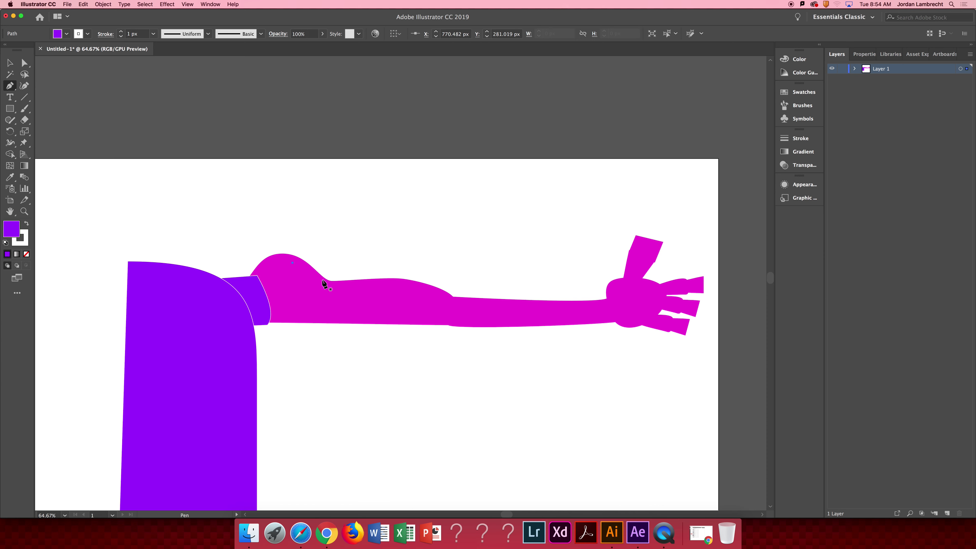
drag(328, 286, 293, 280)
click(292, 262)
Give the shading shape the arm's stroke-free magenta appearance and change its fill to a slightly darker magenta
key(v)
key(i)
click(365, 305)
key(v)
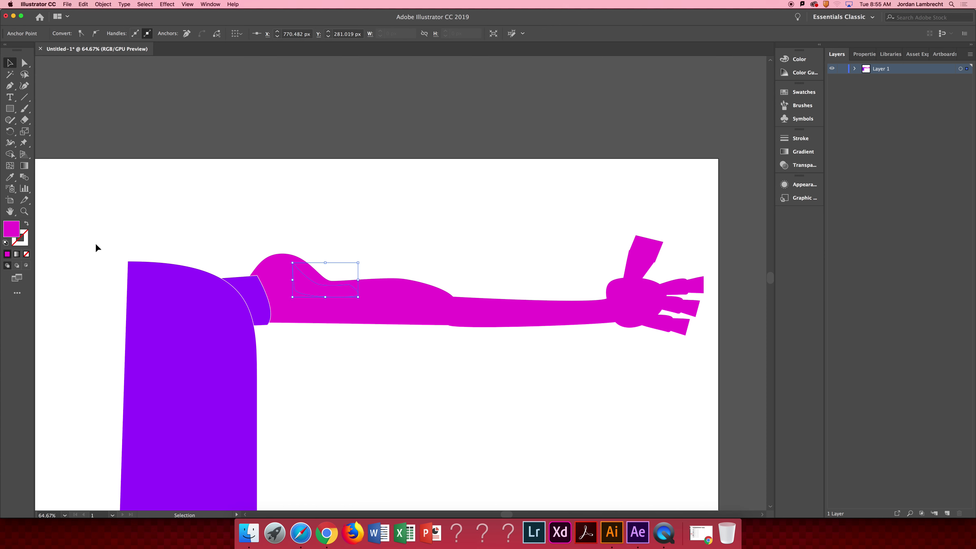
double_click(12, 229)
click(466, 224)
click(589, 206)
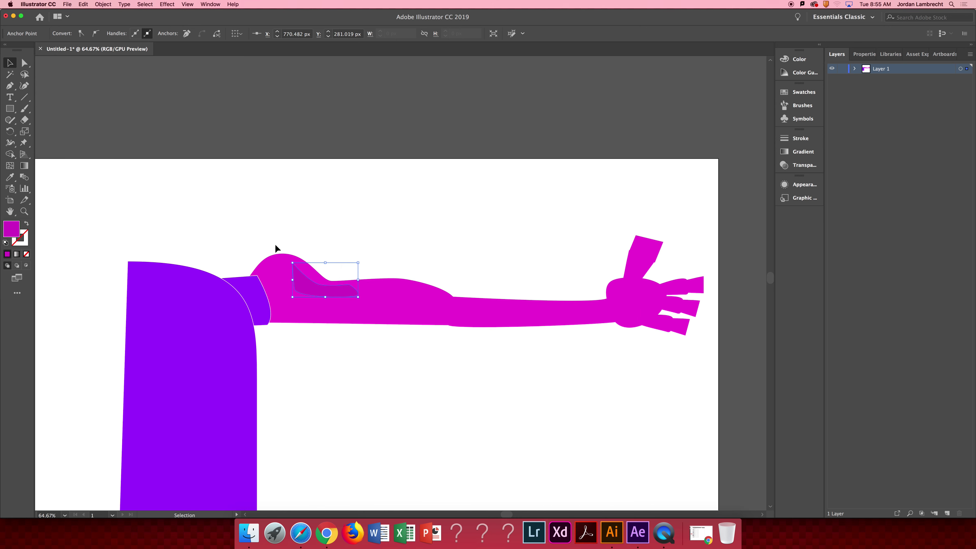
Nudge the anchor point near the upper end of the upper-arm shading slightly inward, then deselect the shape
key(a)
drag(296, 273, 298, 274)
key(v)
click(355, 249)
drag(511, 351, 461, 337)
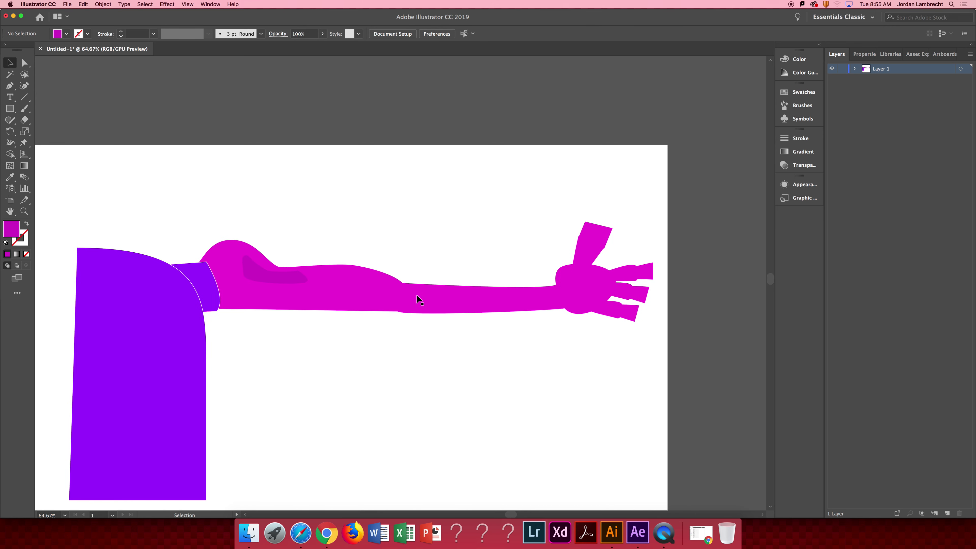
Draw a long, narrow closed shading shape along the lower part of the forearm from elbow to wrist
click(417, 304)
key(a)
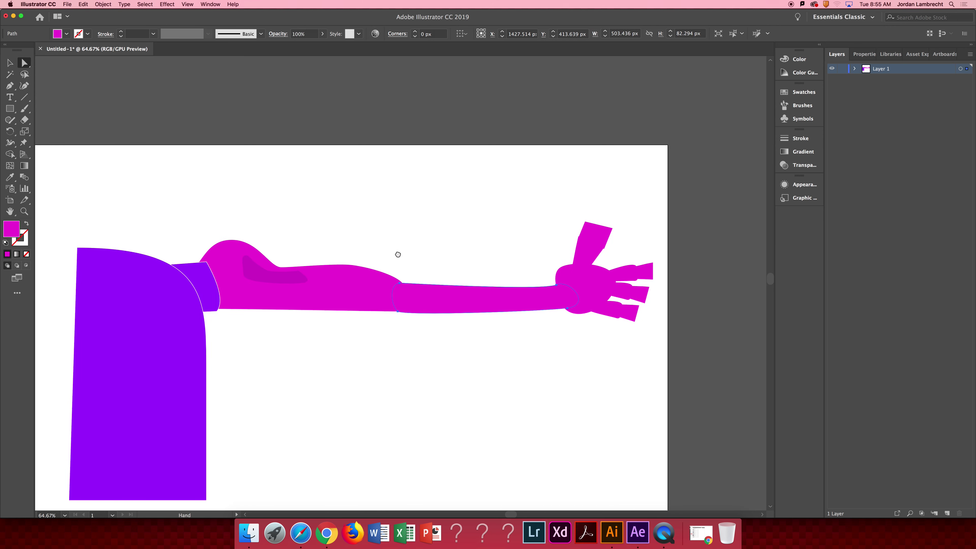
scroll(396, 255, down, 1)
scroll(396, 255, right, 1)
key(p)
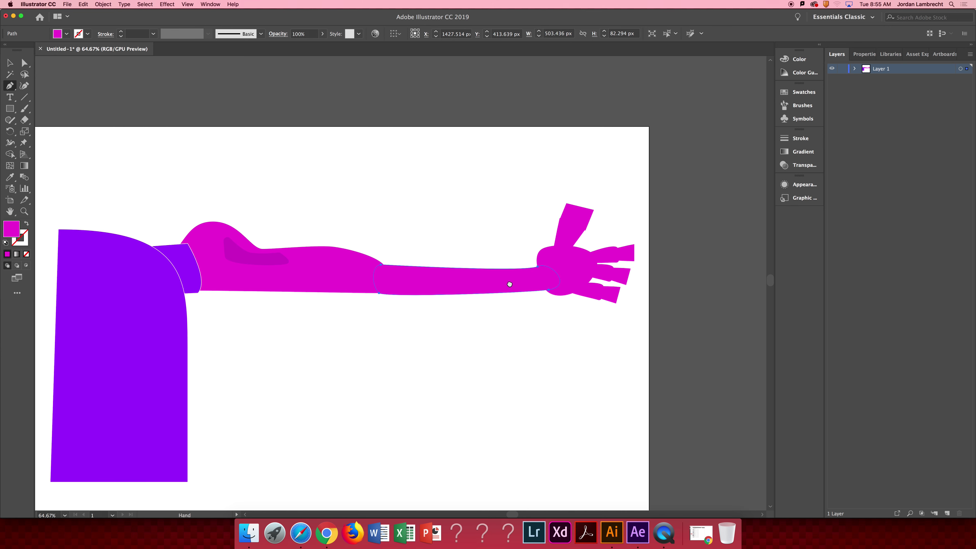
drag(509, 285, 418, 321)
key(v)
click(495, 292)
drag(318, 263, 346, 258)
key(p)
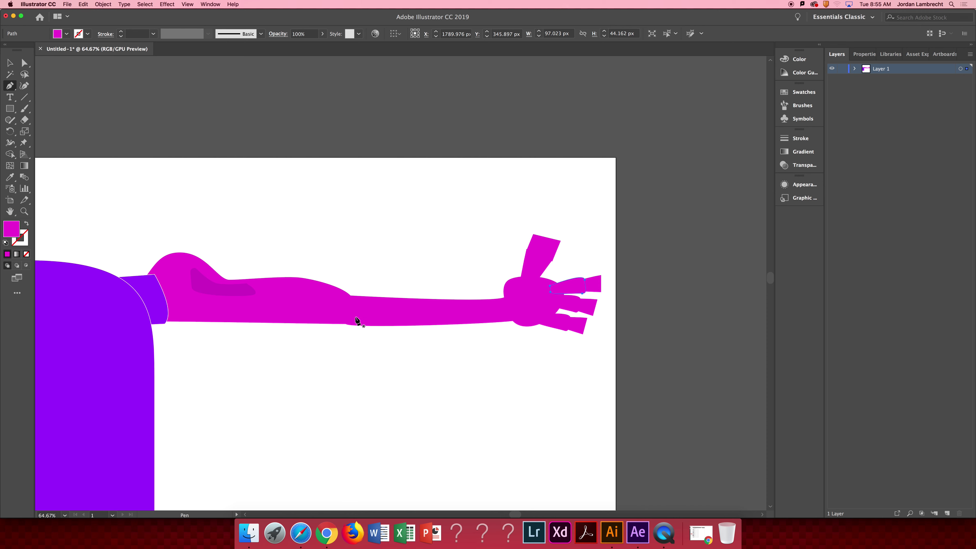
click(363, 319)
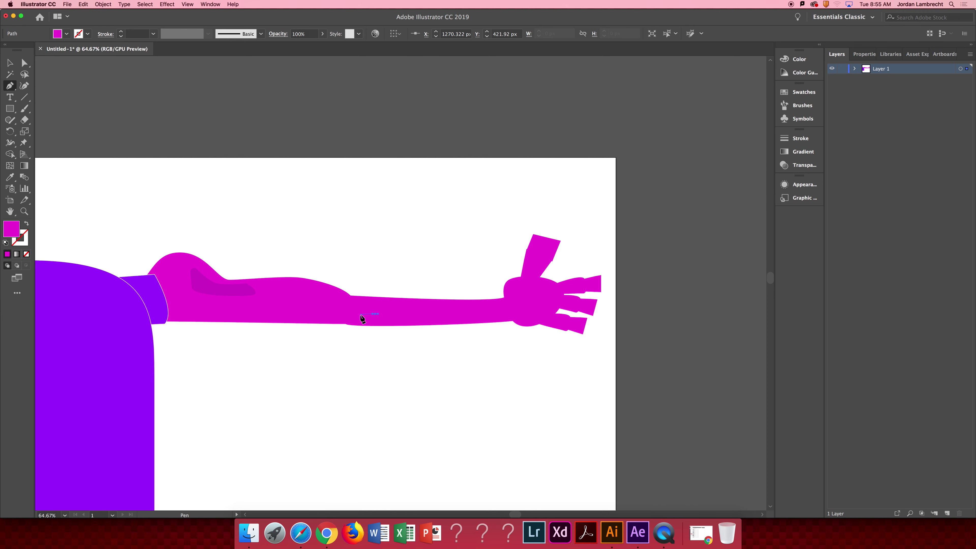
click(371, 325)
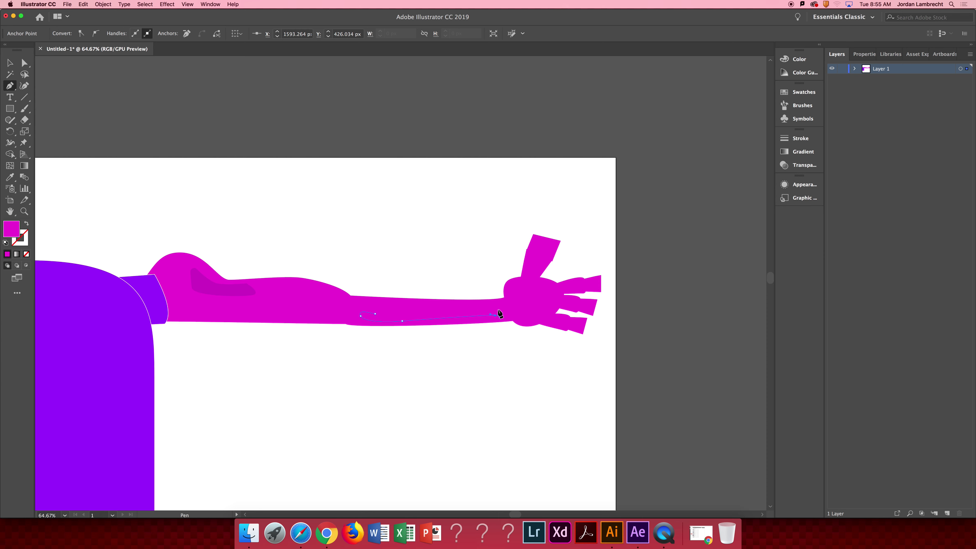
drag(498, 309, 491, 309)
click(375, 314)
Adjust the anchor point on the upper edge of the forearm shading near the elbow to smooth its curve
key(a)
key(z)
drag(388, 318, 514, 298)
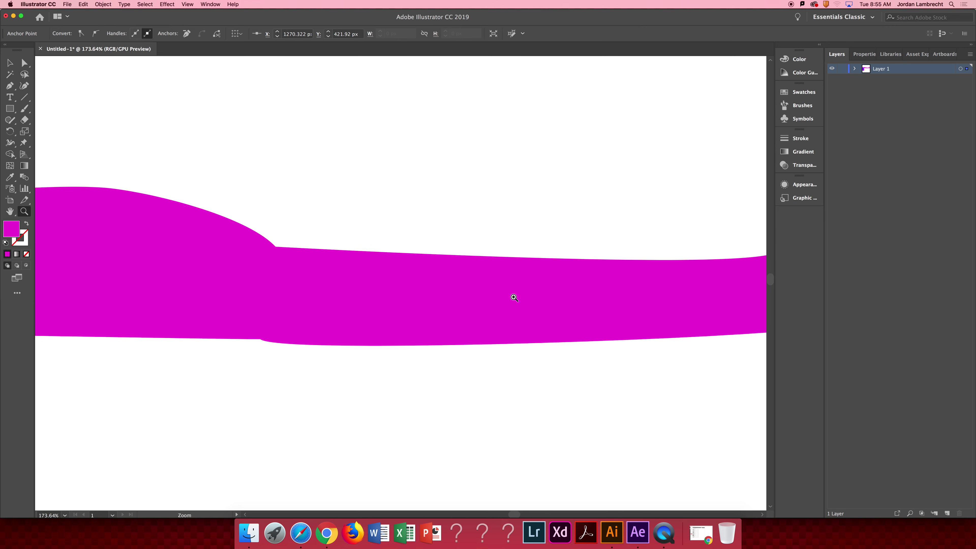
key(a)
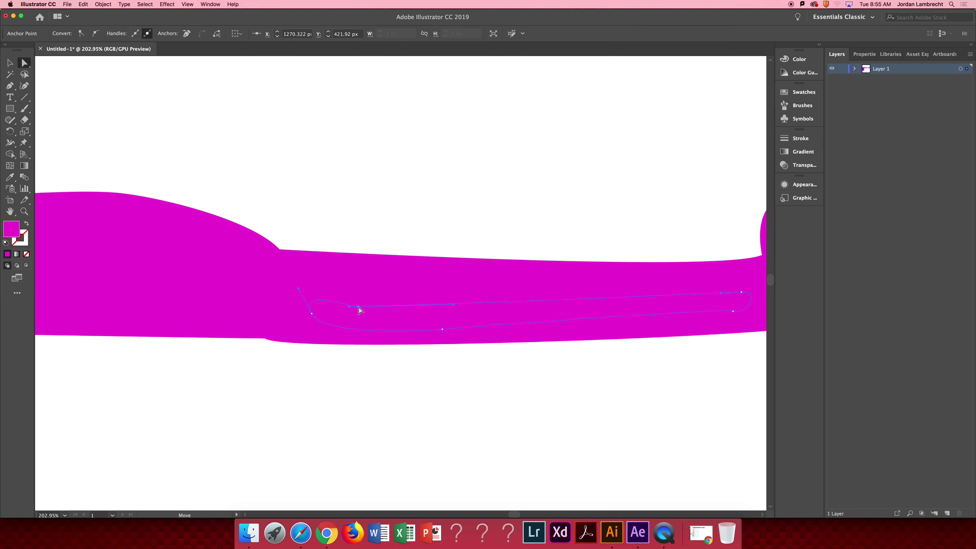
drag(370, 306, 461, 316)
Give the forearm shading the same darker magenta fill as the upper arm's shading
key(v)
key(z)
alt+click(495, 315)
key(space)
drag(257, 273, 486, 291)
key(i)
click(251, 237)
key(v)
scroll(370, 271, right, 10)
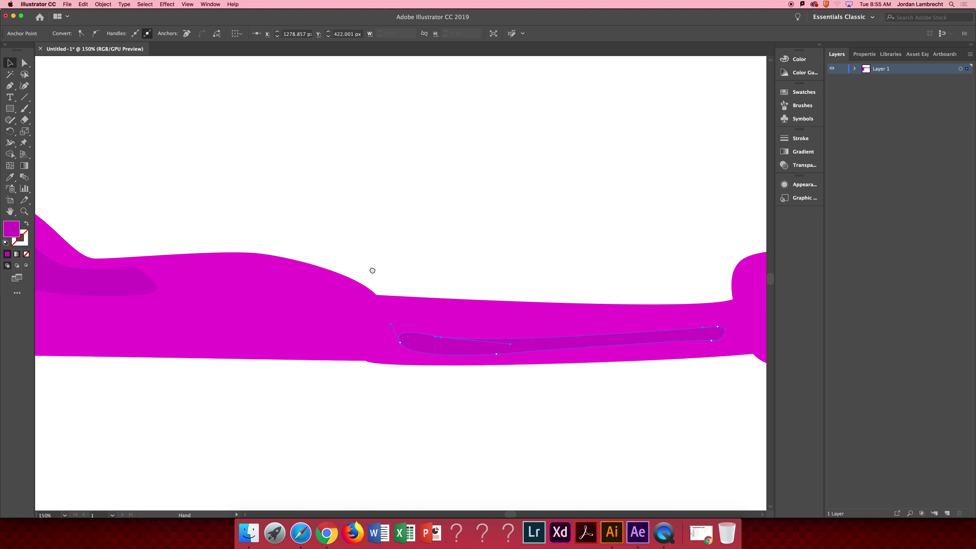
Select the upper arm, forearm, palm and finger shapes without the shading and give them a dark grey stroke
key(z)
alt+click(513, 242)
alt+click(513, 242)
key(v)
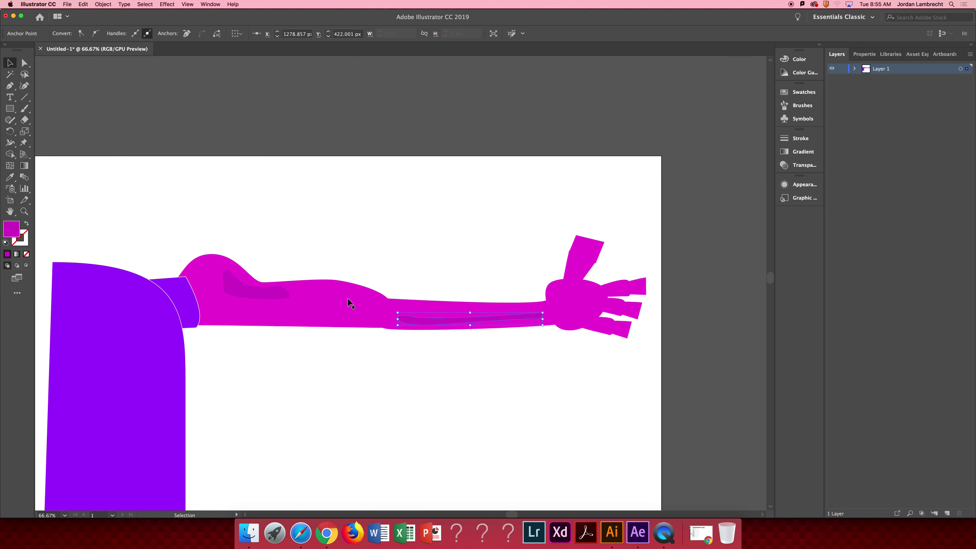
click(353, 305)
shift+click(511, 309)
shift+click(623, 303)
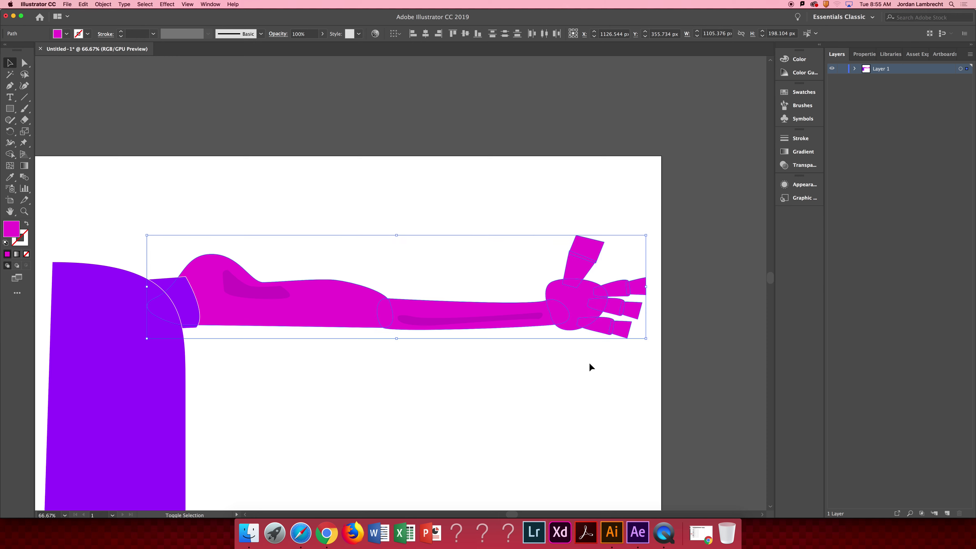
click(85, 34)
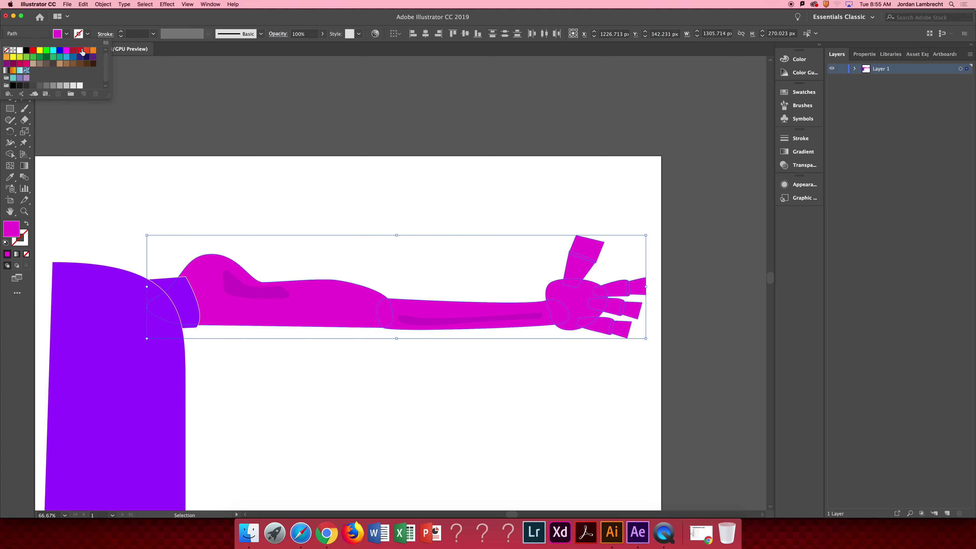
click(26, 86)
Set the stroke weight of the arm and hand shapes to 2 px and deselect them
click(120, 34)
click(120, 34)
click(120, 33)
click(120, 34)
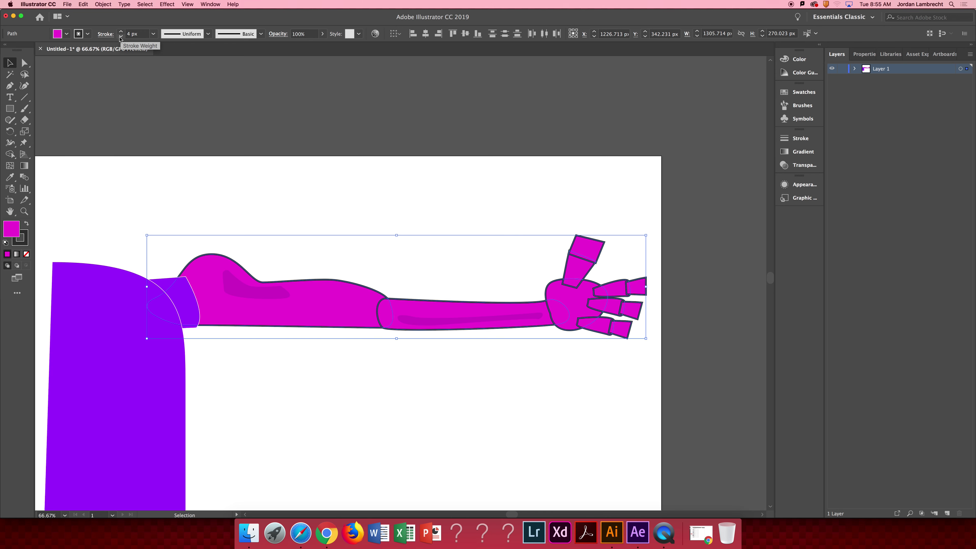
click(120, 37)
click(120, 38)
click(241, 124)
scroll(327, 265, down, 2)
scroll(327, 264, left, 6)
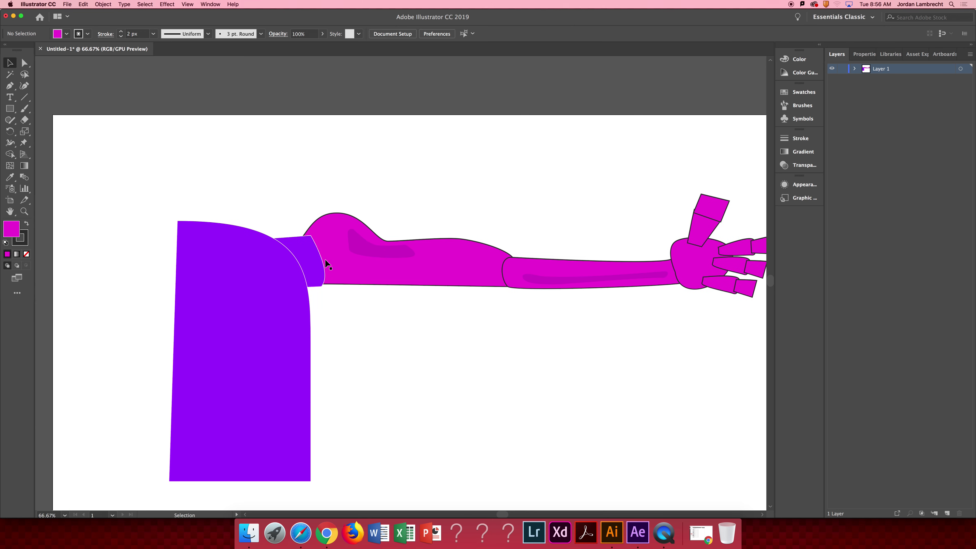
Select the arm and hand shapes without the shading and set their stroke to 3 px with round caps and round corners
scroll(661, 204, right, 4)
drag(709, 129, 246, 417)
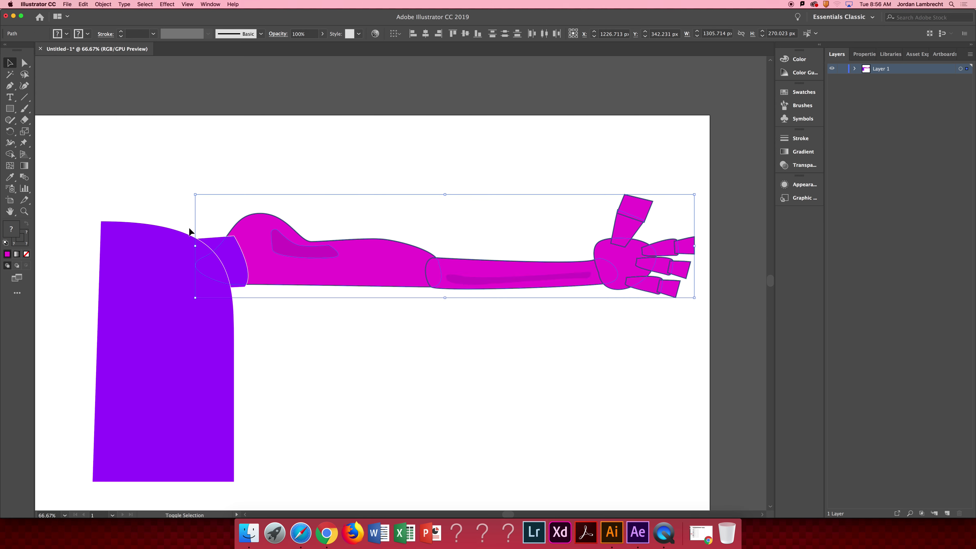
shift+click(285, 249)
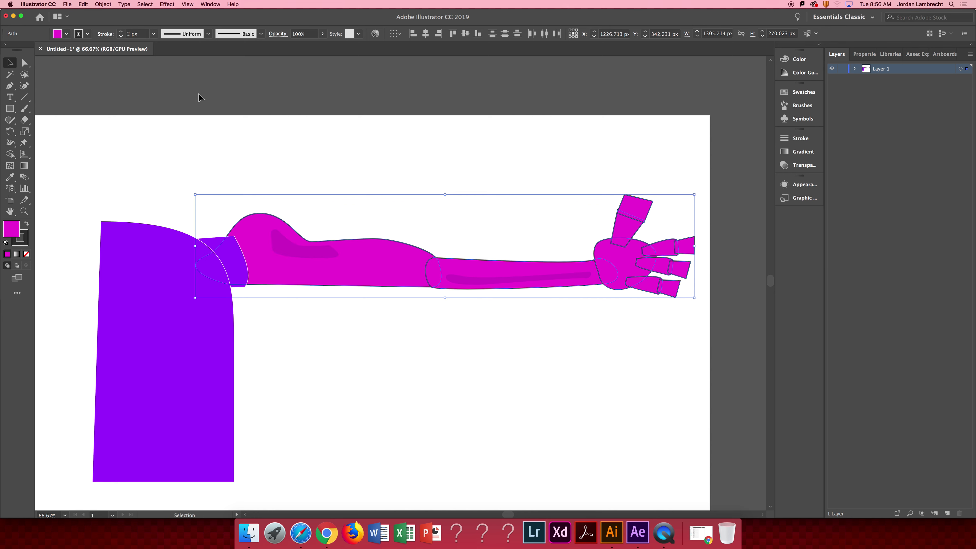
click(122, 33)
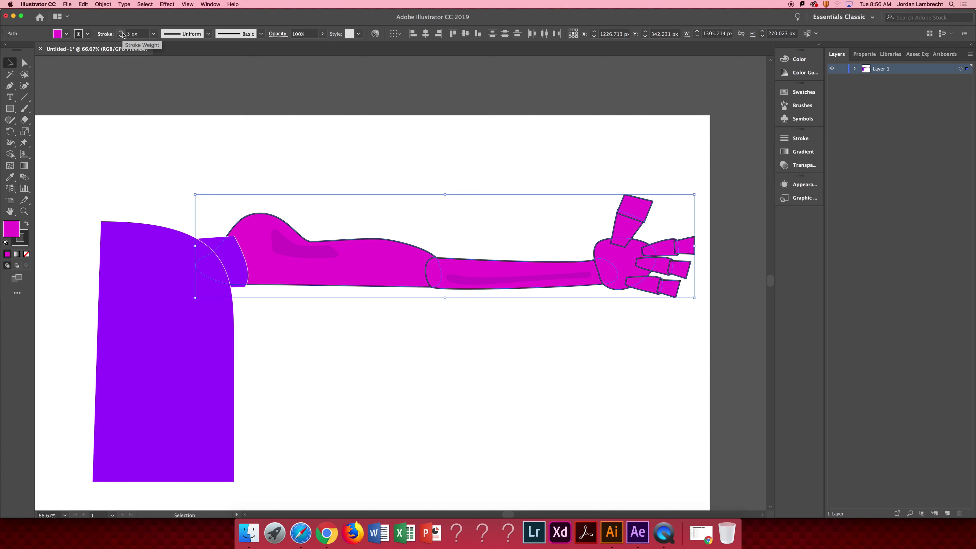
click(106, 33)
click(51, 58)
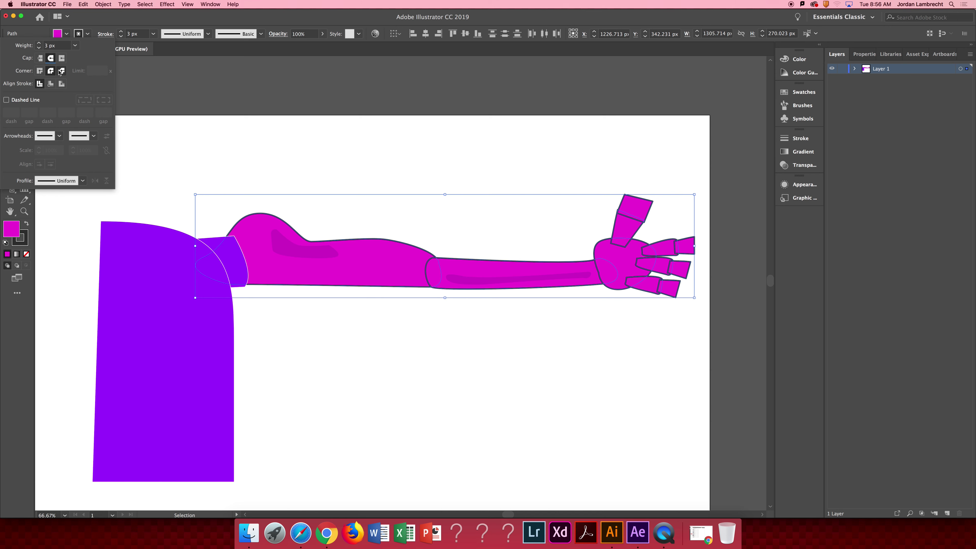
Set the stroke of the purple sleeve and torso to 3 px with round caps and round corners
click(216, 256)
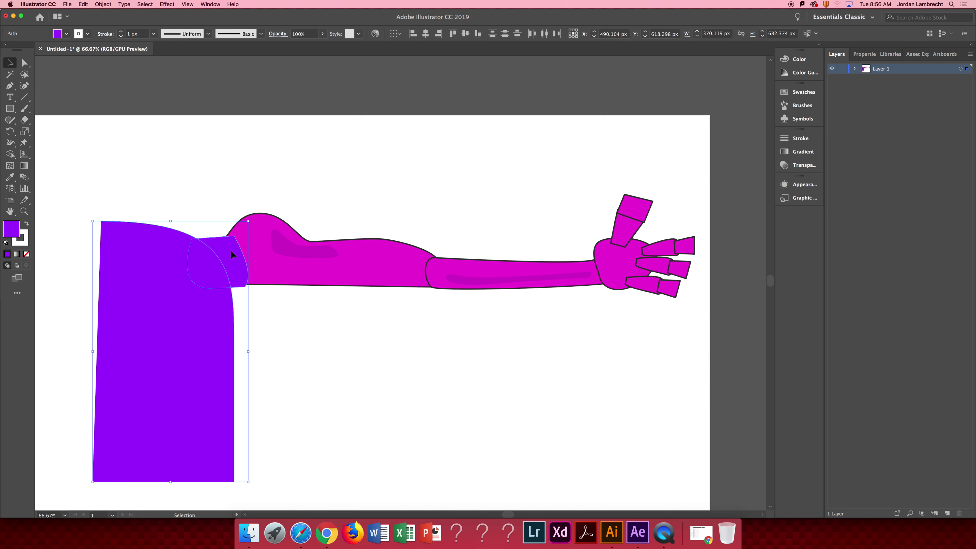
click(120, 32)
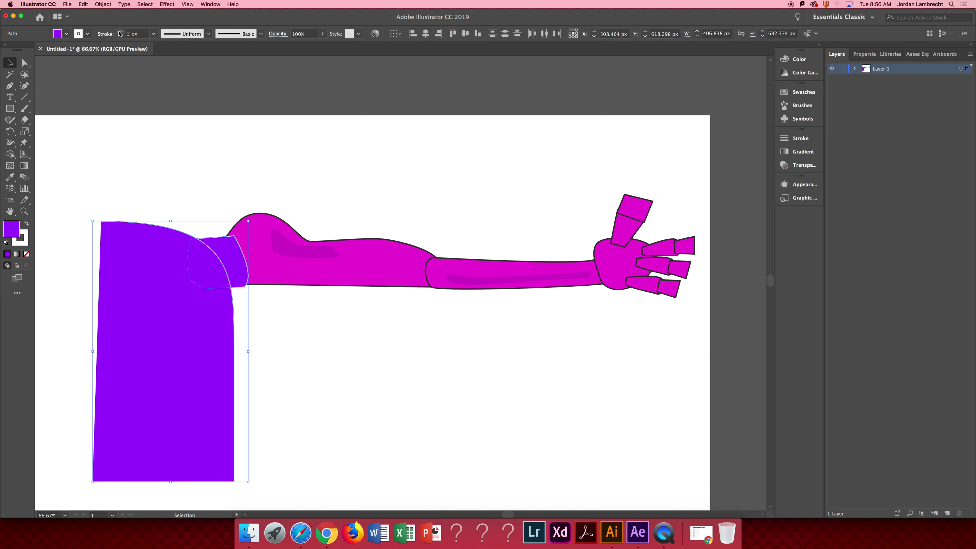
click(120, 32)
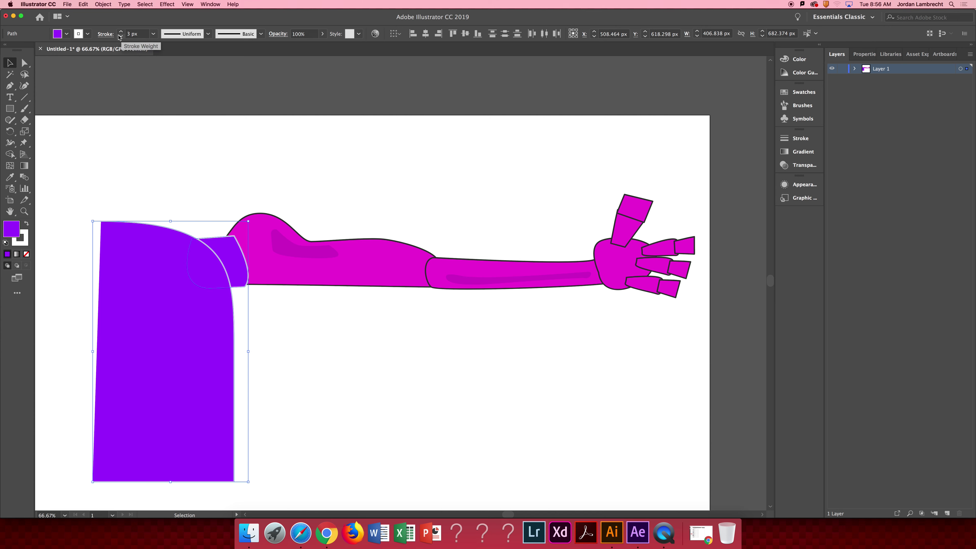
click(107, 34)
click(52, 60)
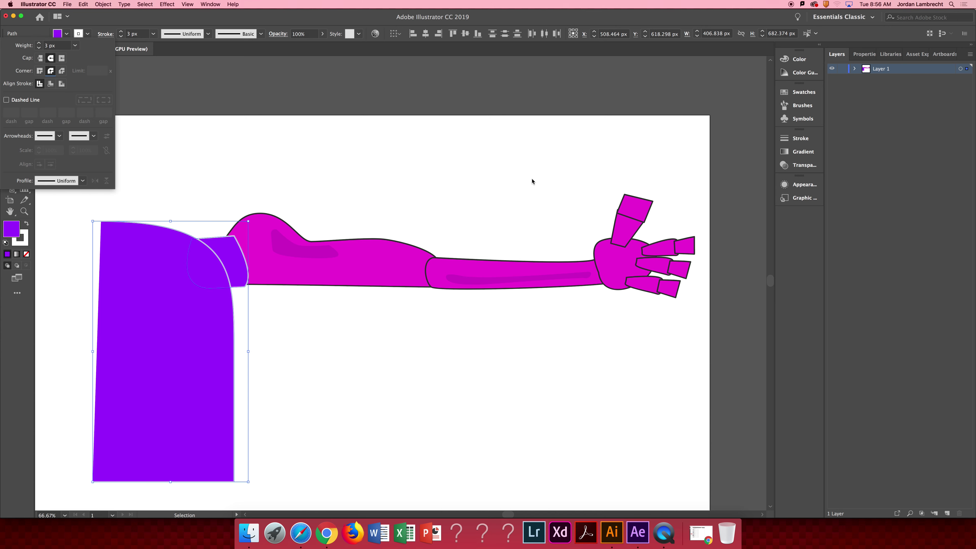
click(497, 174)
Examine the outlined torso, sleeve, arm and hand at different magnifications
drag(513, 187, 395, 185)
key(z)
alt+click(418, 219)
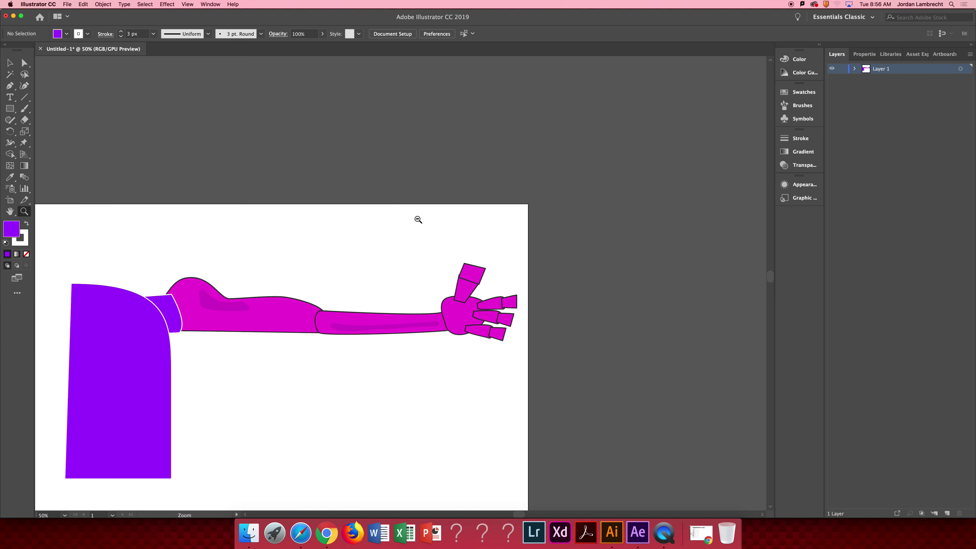
click(418, 220)
drag(371, 311, 313, 249)
click(312, 248)
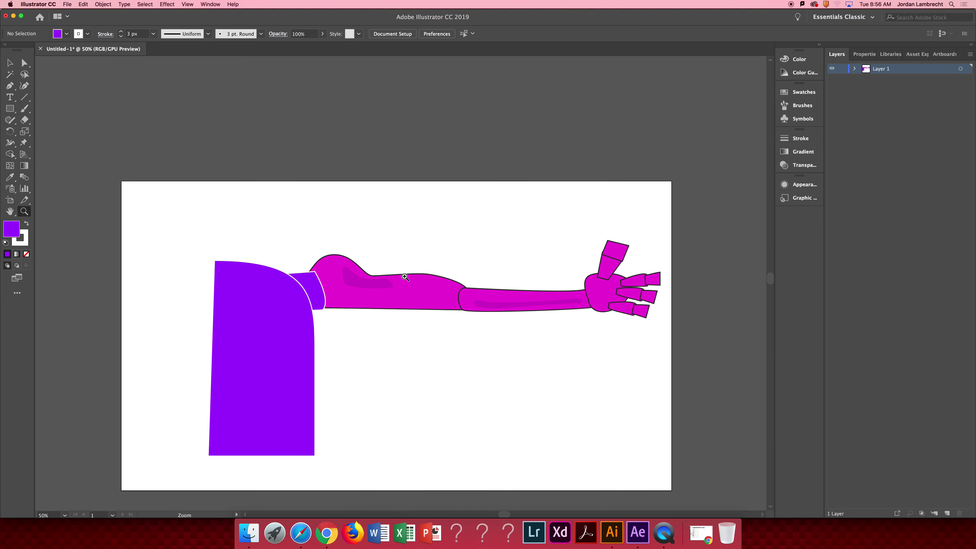
click(405, 277)
drag(574, 314, 374, 268)
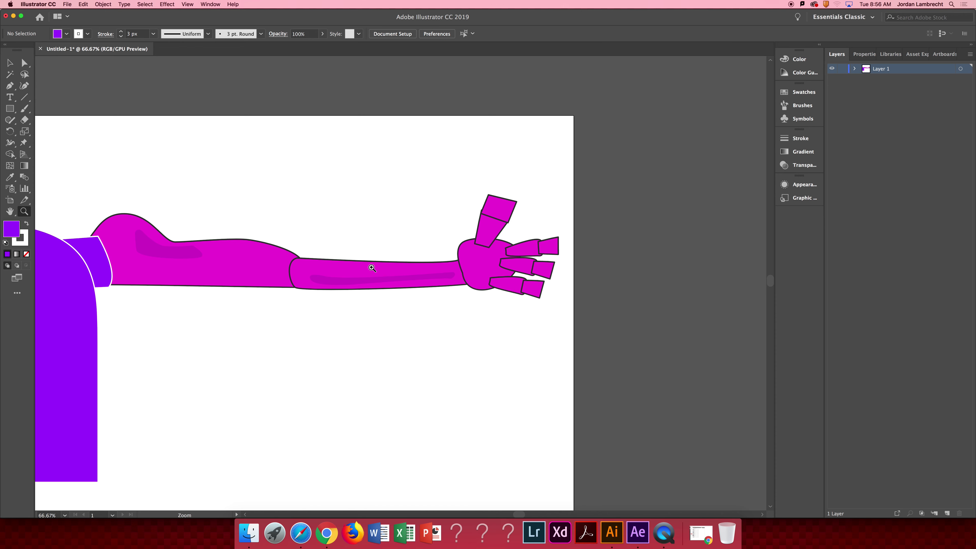
click(479, 260)
drag(308, 294, 485, 285)
Select the whole hand and move it up, clear of the forearm's wrist end
key(v)
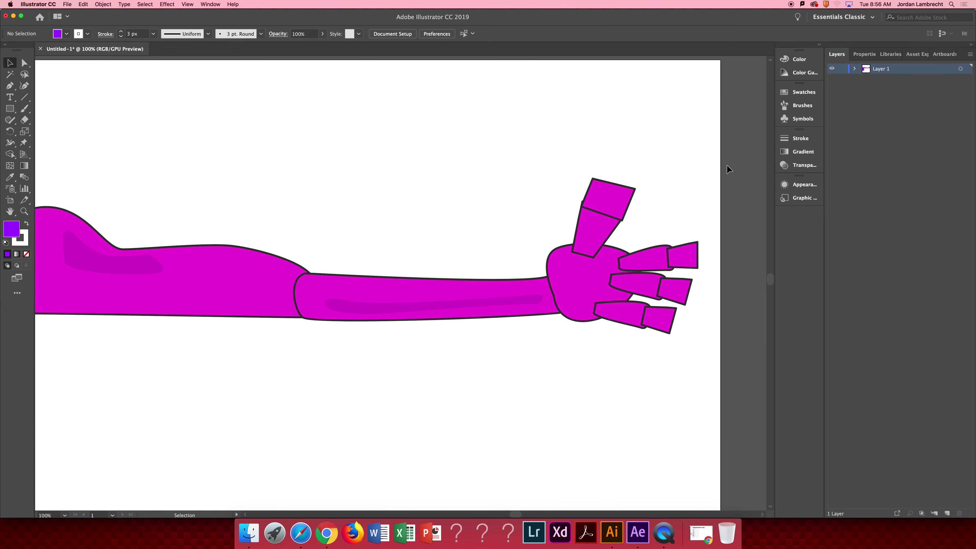
drag(727, 165, 591, 358)
drag(576, 289, 643, 139)
scroll(432, 289, left, 5)
Draw a magenta circle about 90 px wide with a dark outline and position it over the elbow joint
key(z)
click(460, 318)
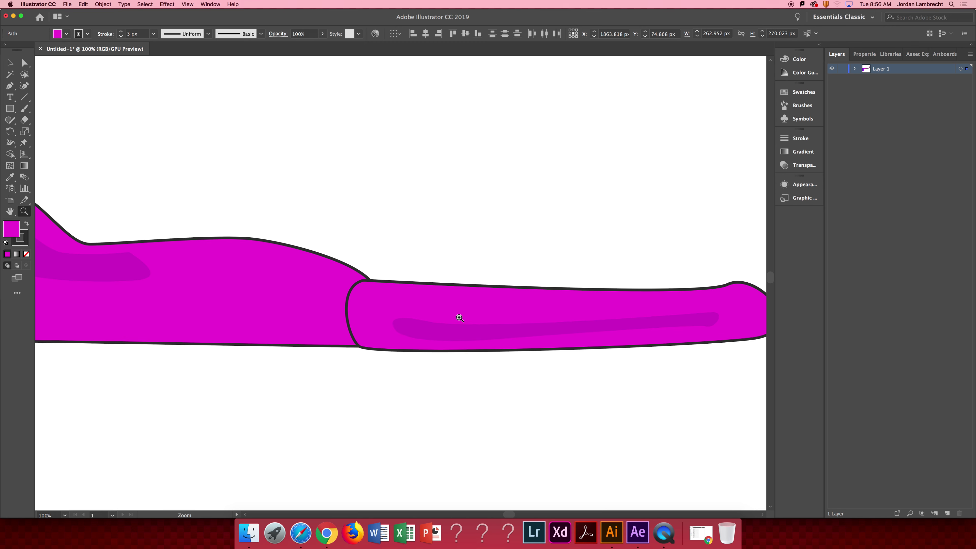
drag(423, 310, 457, 306)
alt+click(456, 306)
click(456, 305)
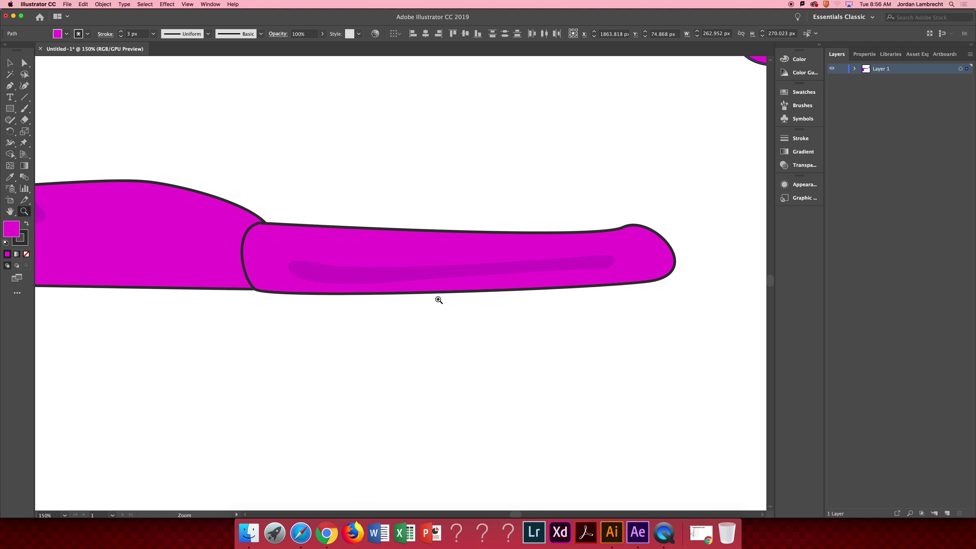
drag(9, 109, 39, 131)
drag(288, 238, 249, 277)
key(v)
drag(298, 234, 279, 253)
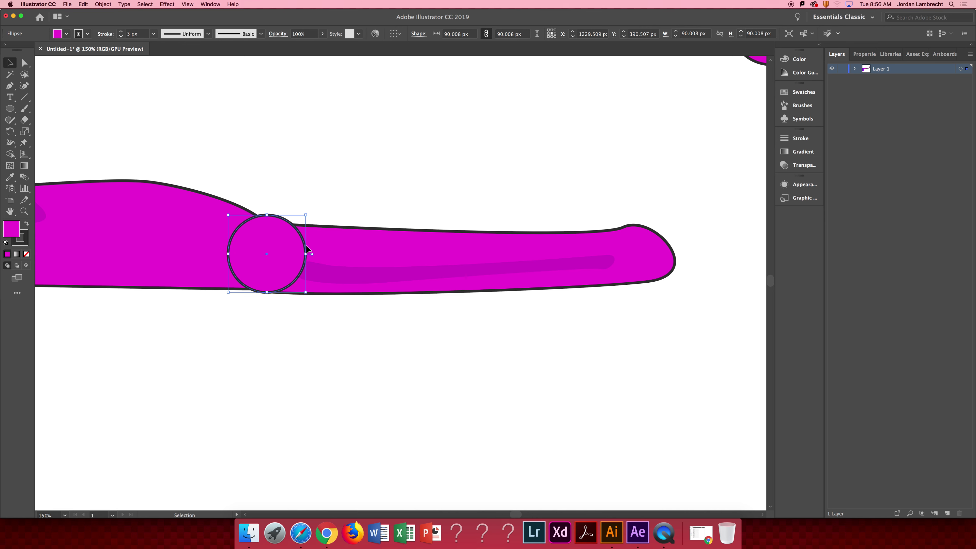
Scale the elbow circle down proportionally to about 80 px so it matches the forearm's thickness
drag(306, 215, 301, 221)
key(z)
click(277, 235)
click(369, 265)
key(space)
drag(401, 317, 315, 259)
key(v)
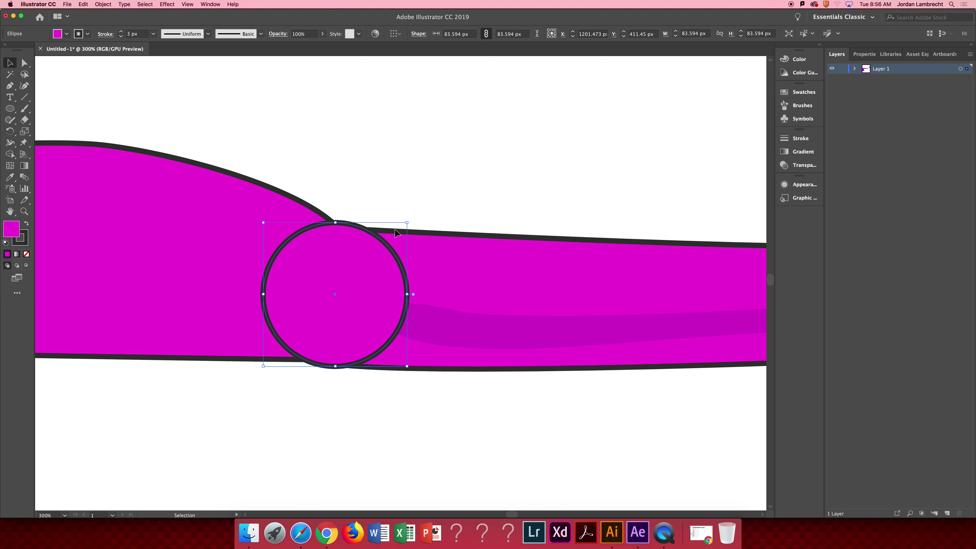
drag(404, 221, 401, 230)
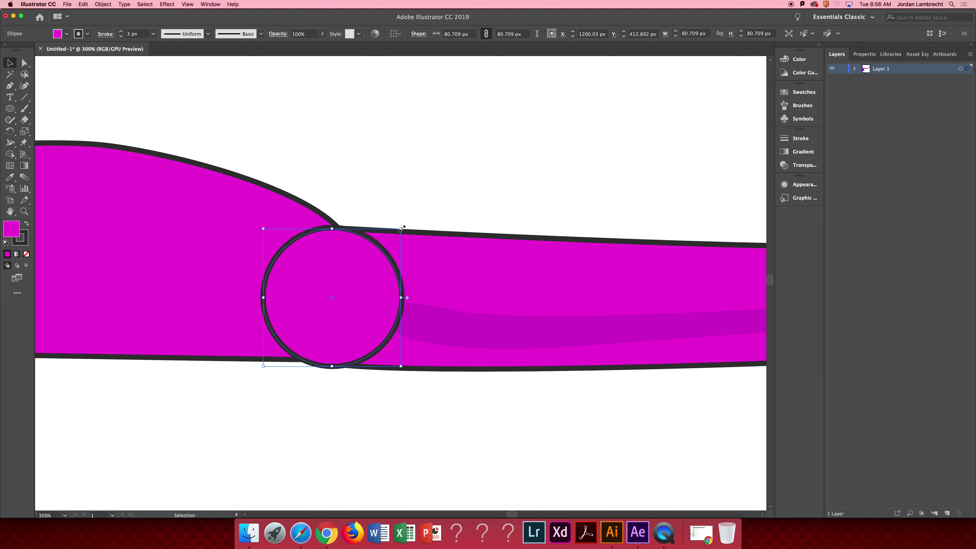
click(422, 239)
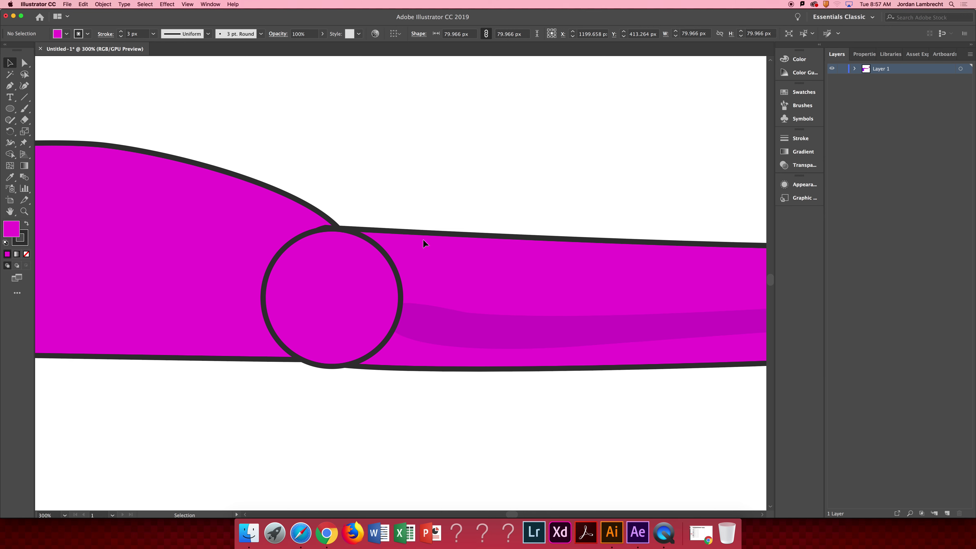
Select the forearm, its shading and the elbow circle together and move them outward, away from the upper arm
drag(330, 357, 372, 368)
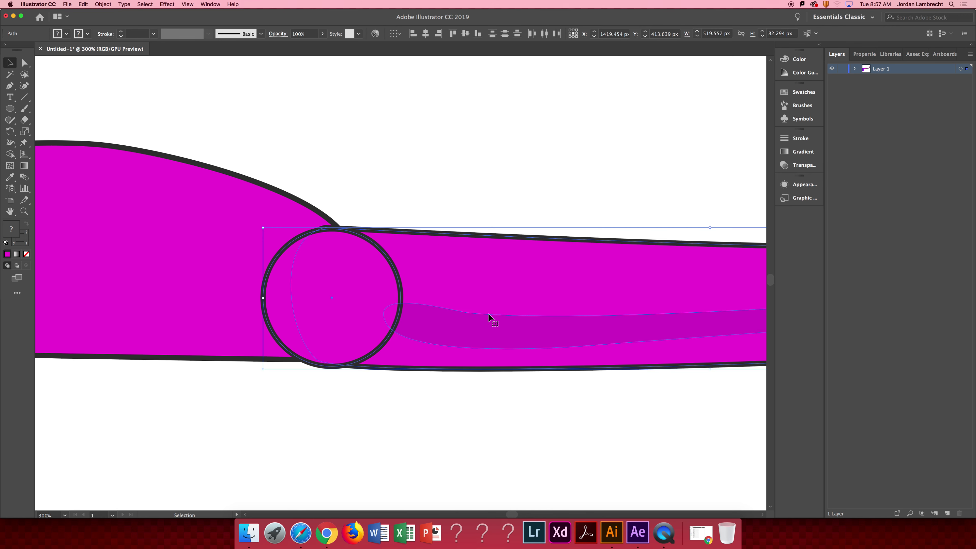
drag(489, 316, 610, 307)
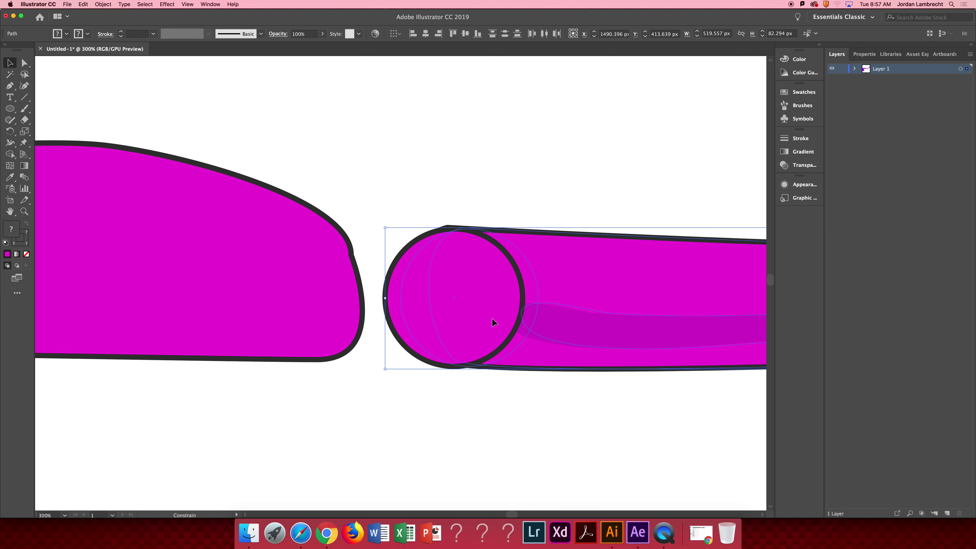
key(super+z)
key(super+shift+a)
super+click(475, 245)
drag(451, 305, 441, 277)
Add an anchor point on the forearm's rounded elbow-end edge and delete it so the forearm path is left open there
click(503, 252)
key(a)
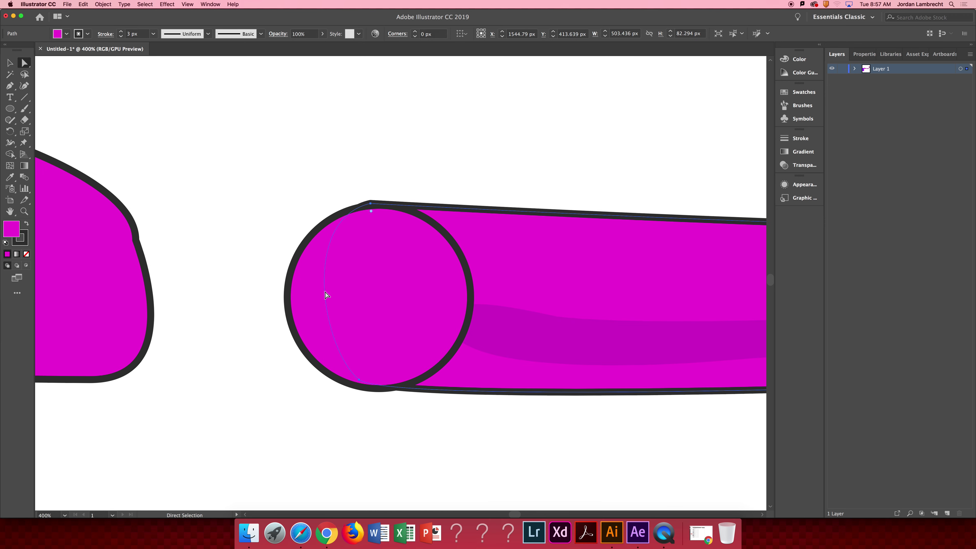
key(plus)
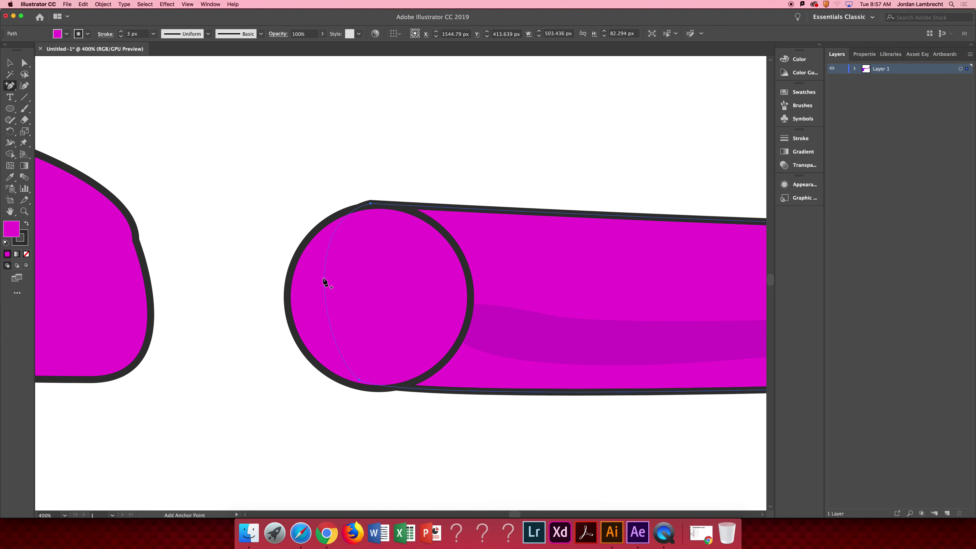
click(324, 282)
key(Return)
click(326, 290)
key(Return)
click(325, 292)
key(b)
key(a)
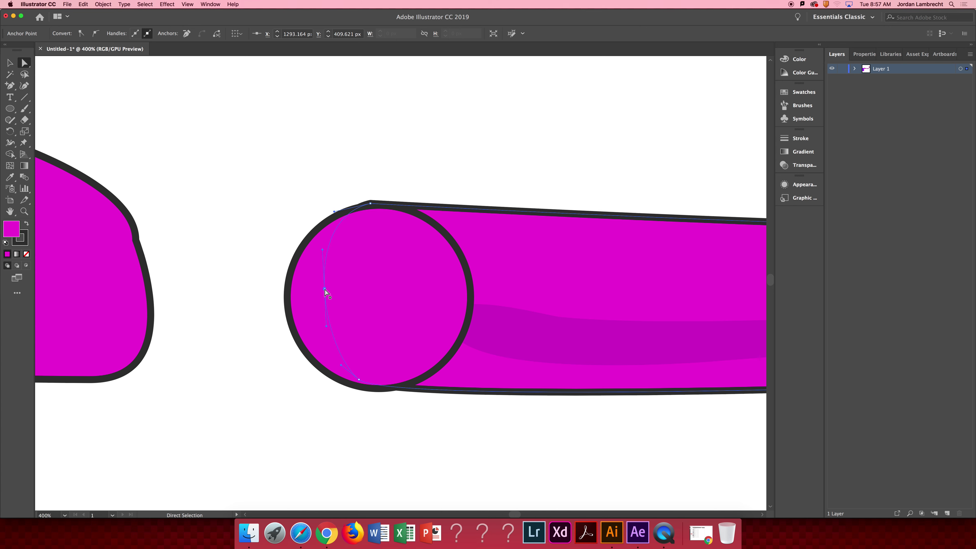
key(Delete)
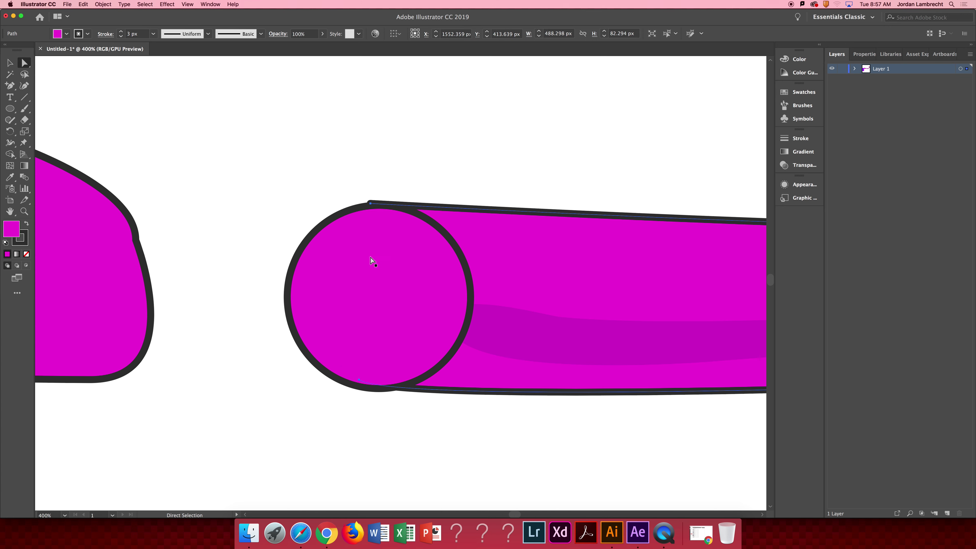
Reposition the elbow circle over the forearm's open end, using outline view to line it up with the forearm's edges
key(v)
click(324, 260)
drag(323, 261, 167, 236)
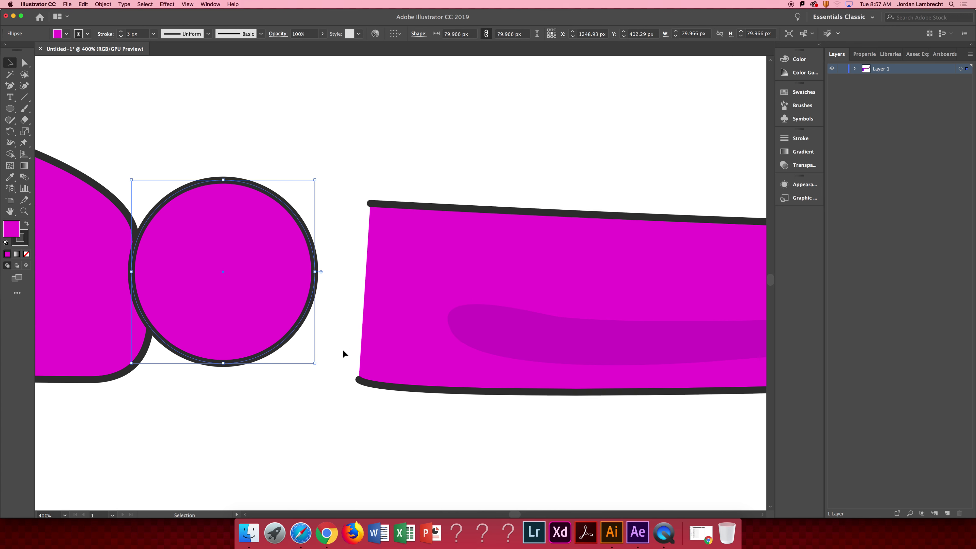
drag(285, 270, 365, 264)
key(super+y)
key(super+y)
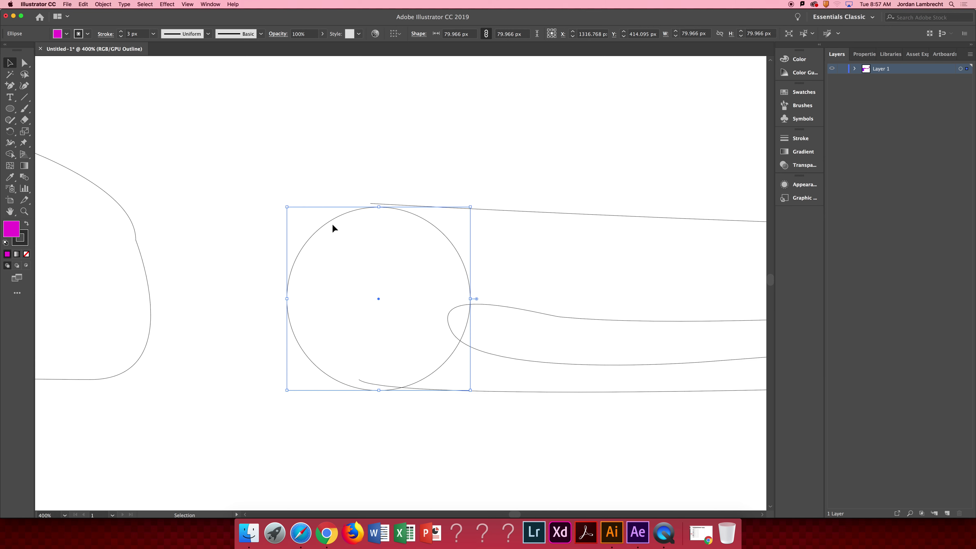
drag(327, 220, 320, 218)
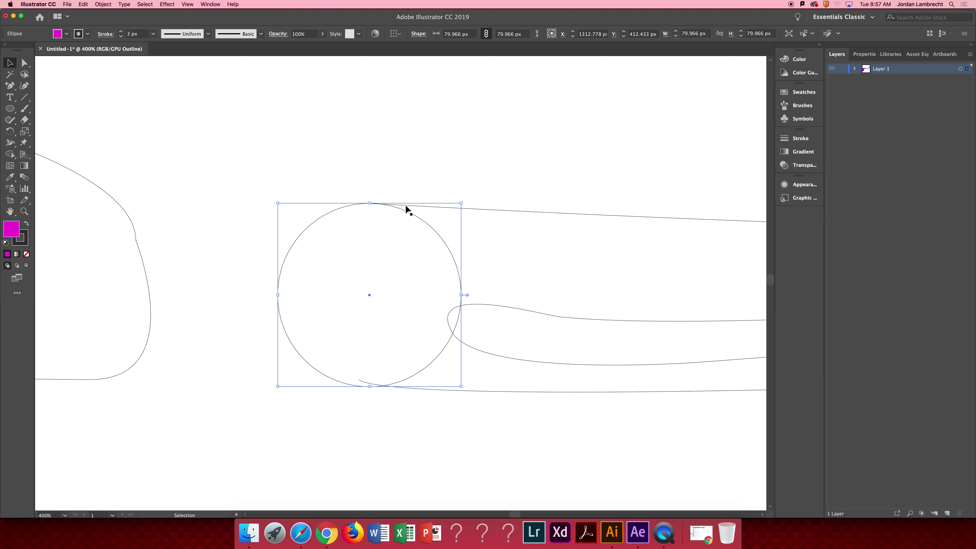
Fine-tune the elbow circle's position so its topmost point meets the endpoint of the forearm's upper edge
key(super+equal)
key(super+equal)
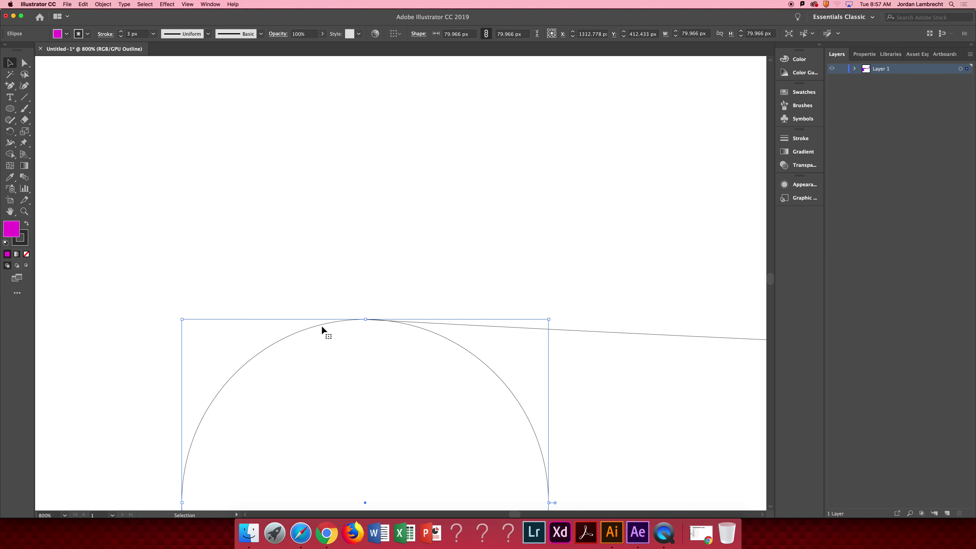
drag(316, 326, 316, 325)
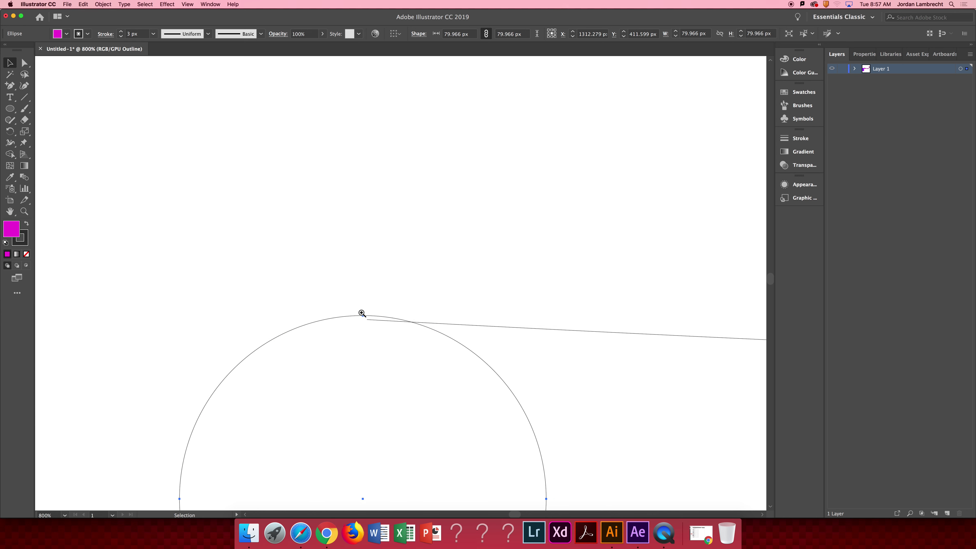
key(z)
click(364, 317)
click(382, 316)
key(v)
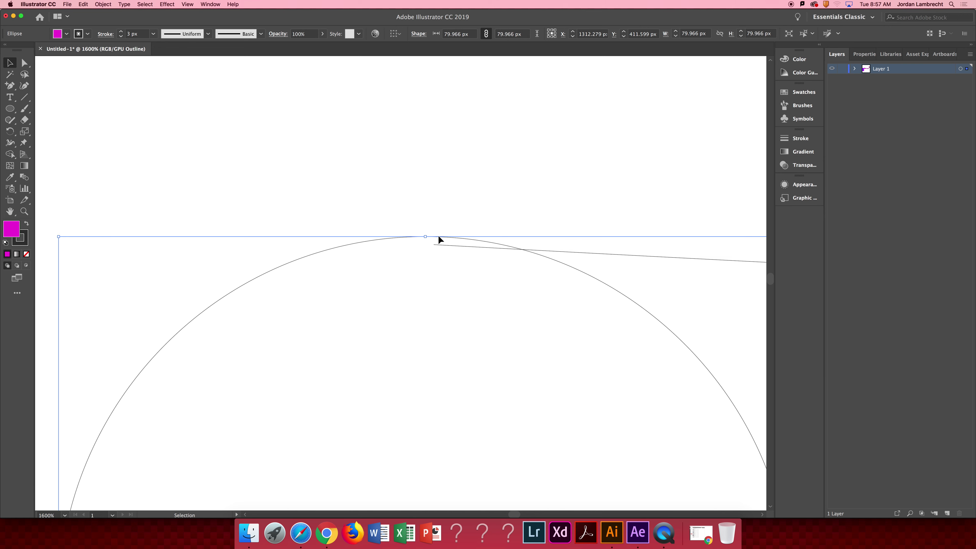
click(438, 241)
drag(438, 236, 444, 245)
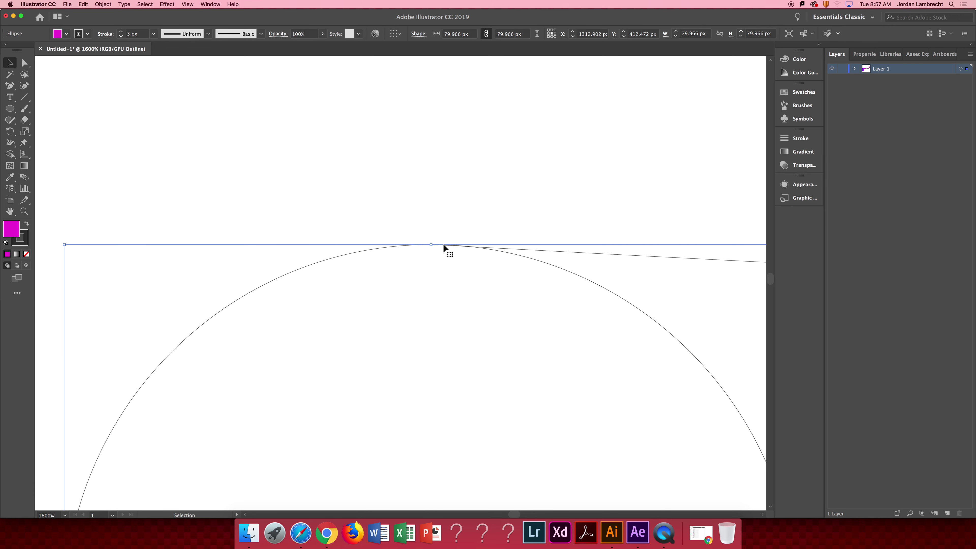
key(Right)
key(Left)
drag(362, 251, 364, 251)
Level the direction handle of the forearm's lower open endpoint and move that endpoint to the bottom of the elbow circle
key(z)
alt+click(483, 293)
alt+click(483, 293)
alt+click(483, 294)
alt+click(483, 294)
alt+click(483, 293)
drag(222, 409, 334, 334)
click(368, 304)
click(400, 294)
scroll(399, 261, up, 3)
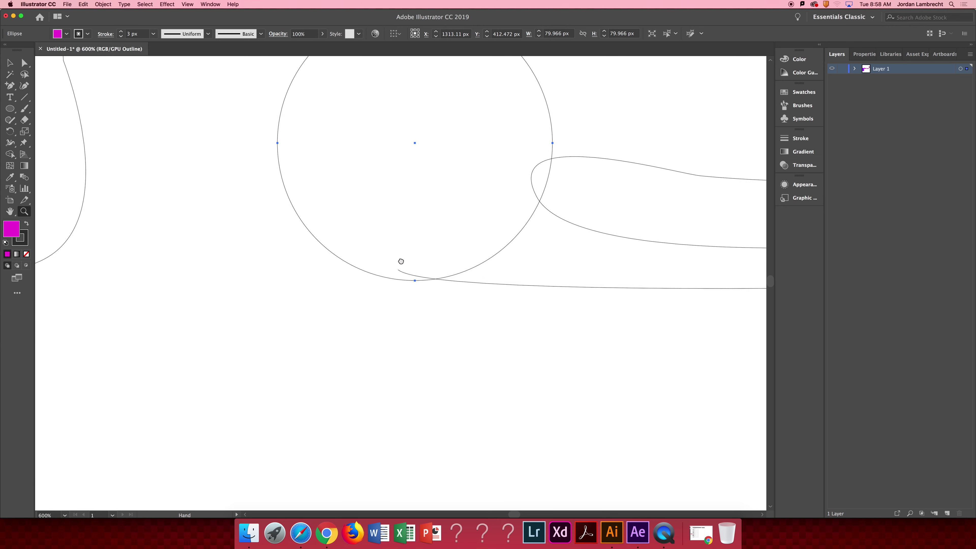
key(v)
click(487, 331)
key(a)
click(367, 315)
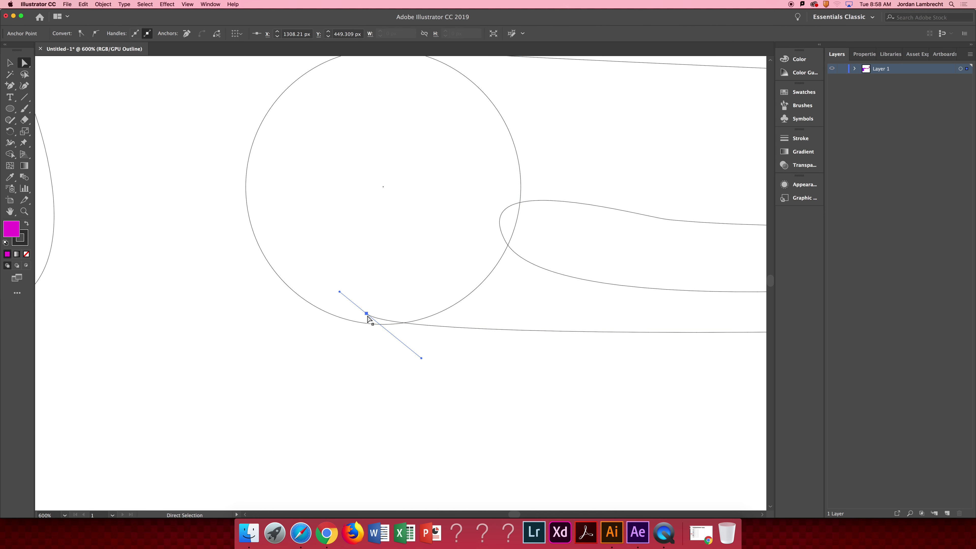
drag(421, 358, 448, 310)
drag(366, 315, 380, 328)
Show the rulers and place a vertical and a horizontal guide through the elbow circle's centre
click(463, 305)
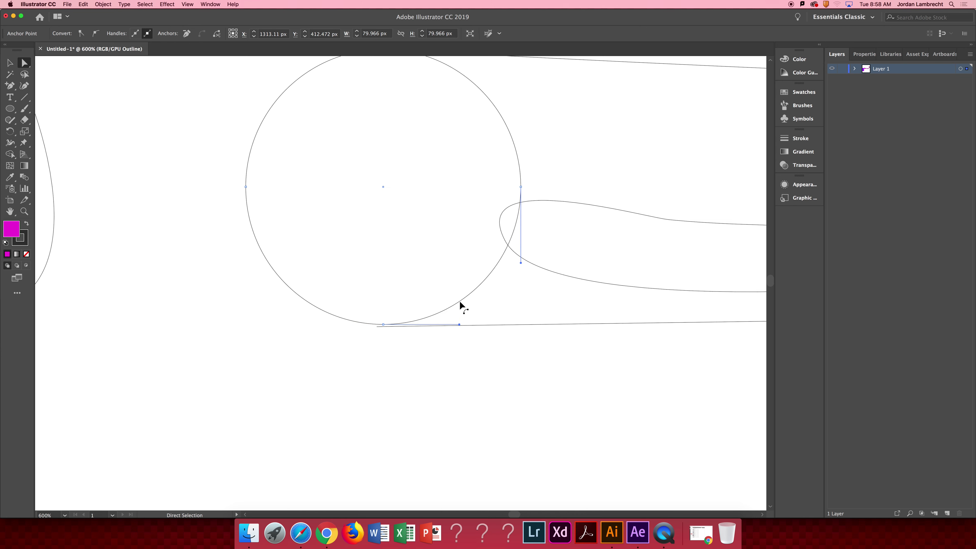
key(super+r)
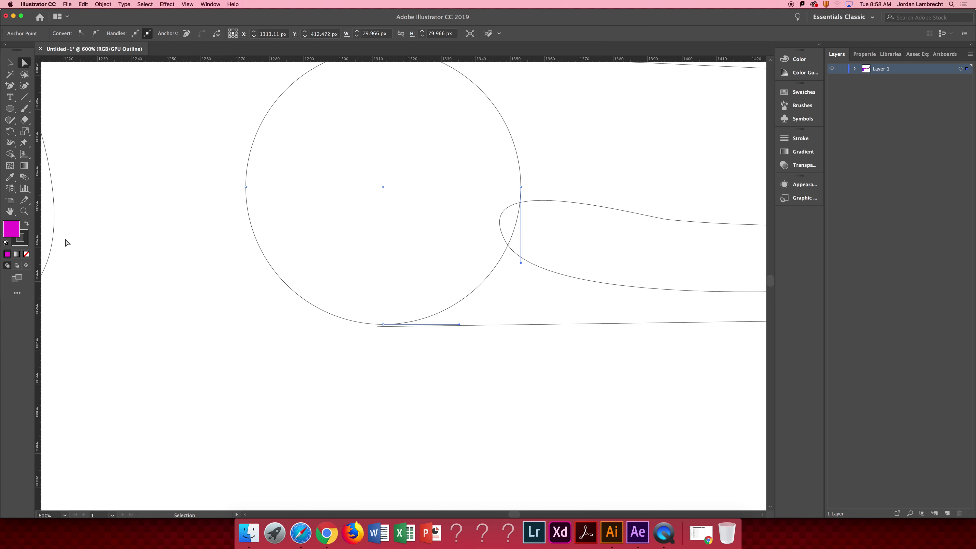
drag(38, 260, 385, 275)
click(383, 276)
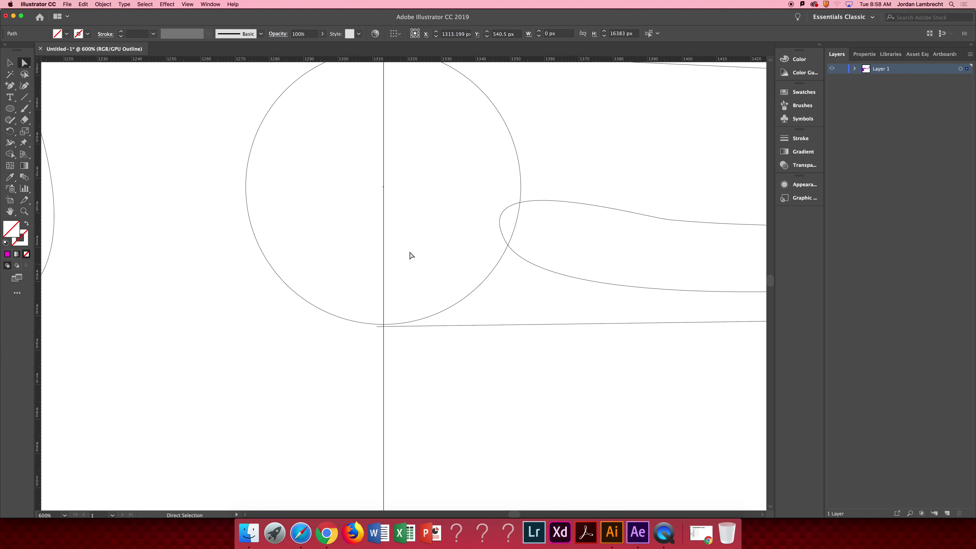
click(506, 124)
drag(519, 60, 506, 188)
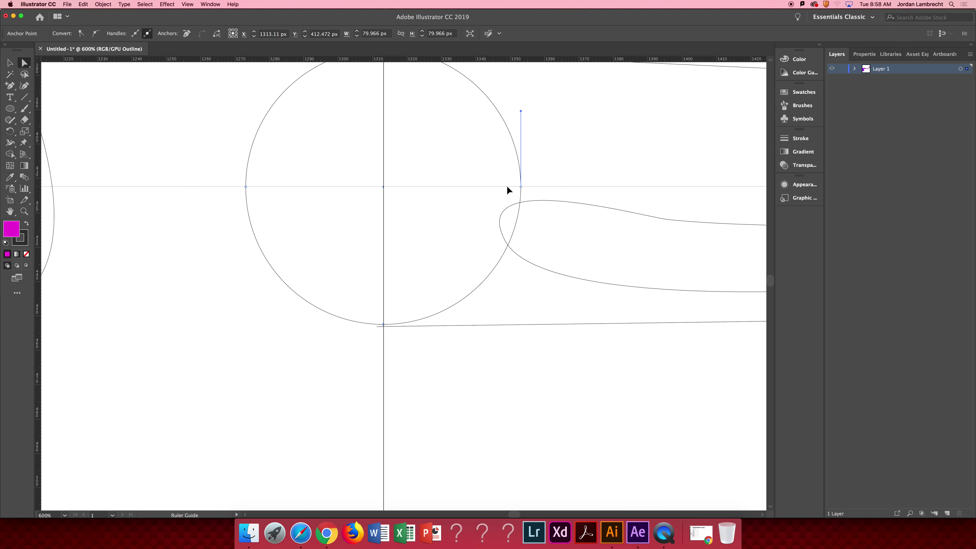
click(507, 186)
Move the forearm's lower endpoint onto the vertical guide at the circle's bottom and return to the preview display
drag(377, 326, 383, 325)
click(444, 369)
key(super+y)
key(z)
alt+click(501, 261)
alt+click(501, 262)
alt+click(501, 262)
alt+click(501, 262)
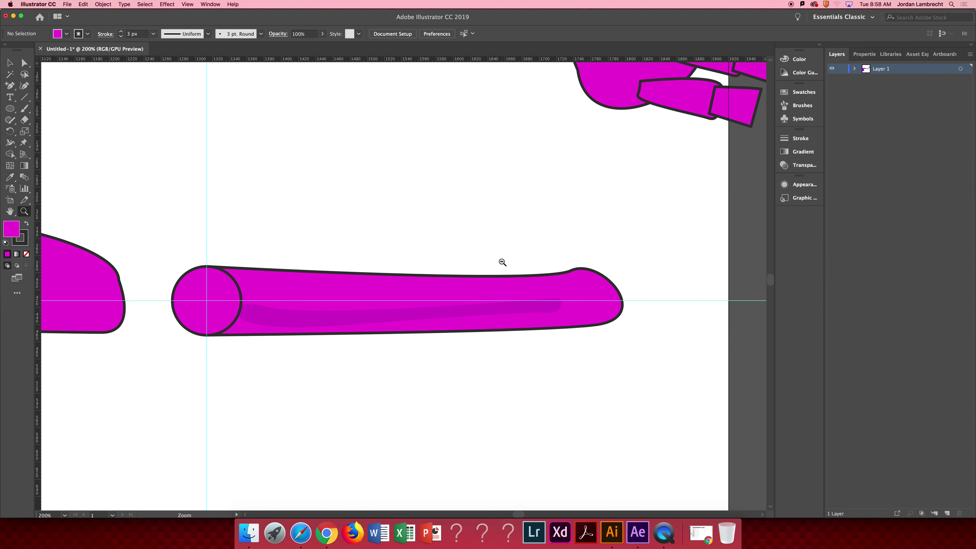
alt+click(501, 261)
Send the elbow circle behind the forearm so its inner outline is covered
drag(359, 283, 532, 279)
click(449, 293)
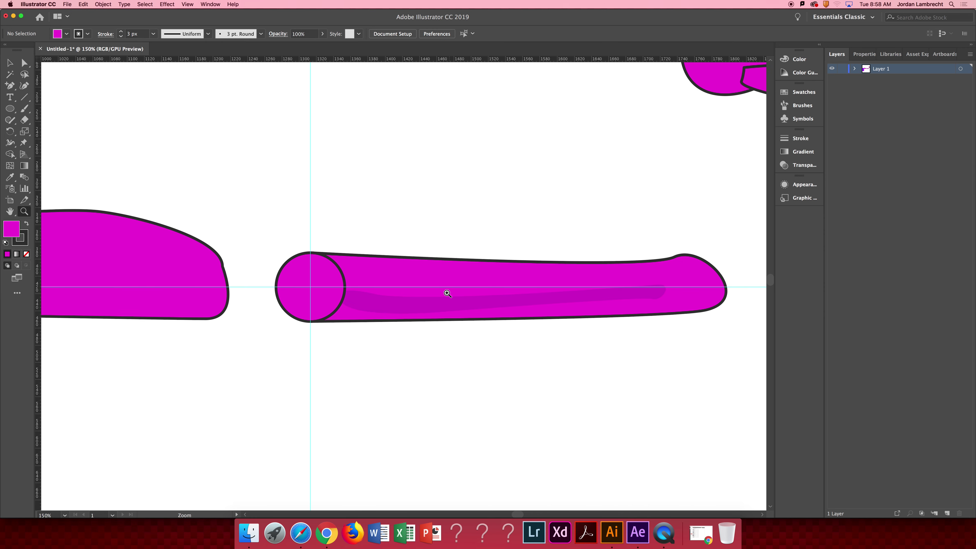
click(449, 293)
drag(298, 278, 522, 286)
scroll(523, 285, right, 5)
key(v)
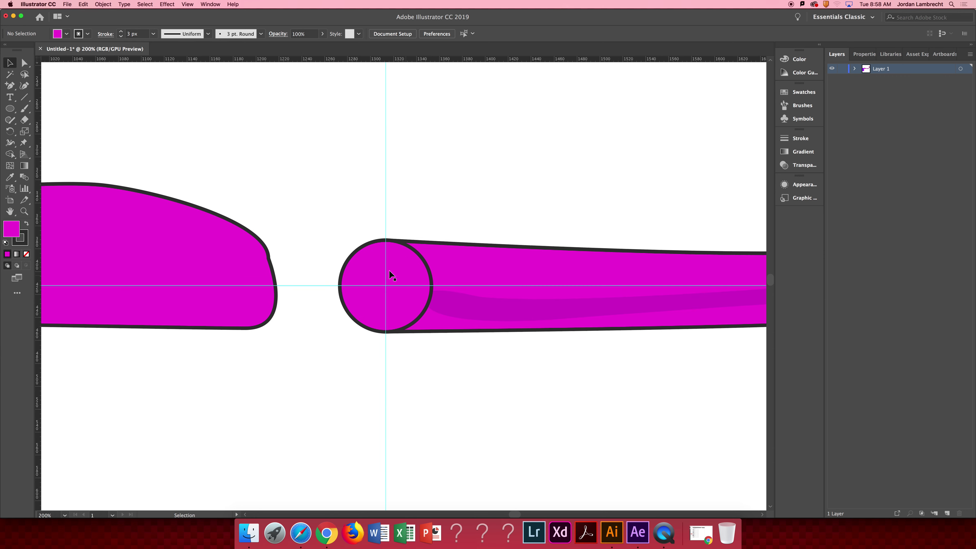
click(364, 263)
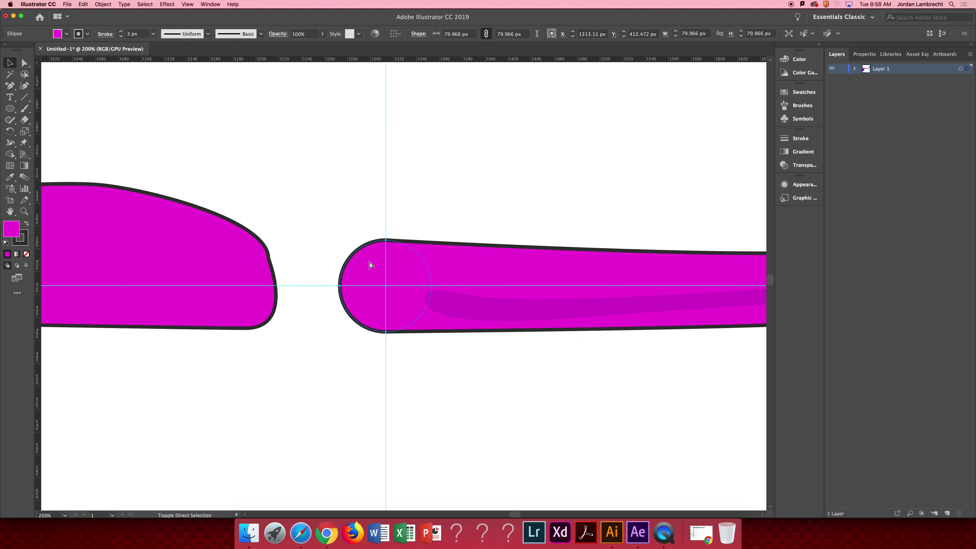
click(414, 159)
Undo the stray brush dot above the forearm and hide the guides
key(b)
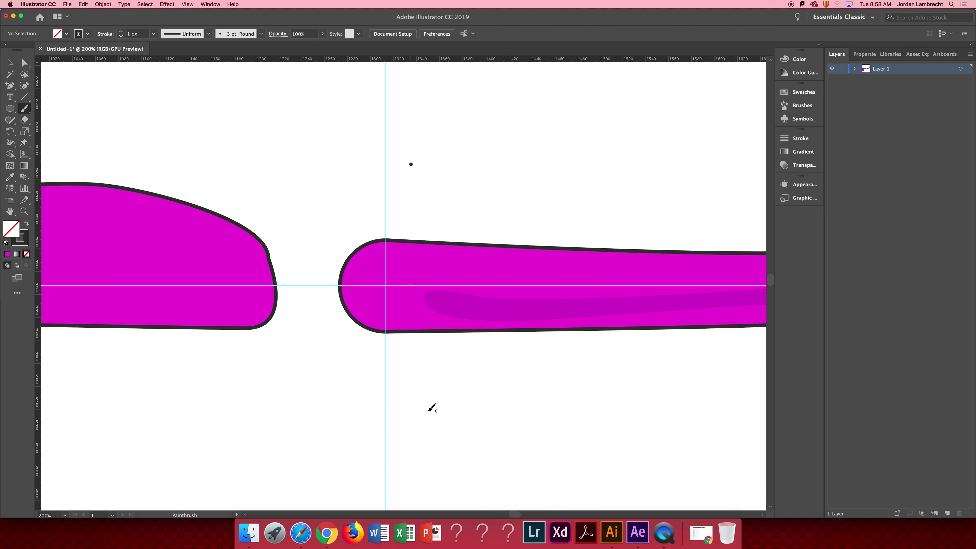
key(super+z)
key(v)
click(486, 175)
drag(325, 238, 465, 260)
key(z)
key(super+;)
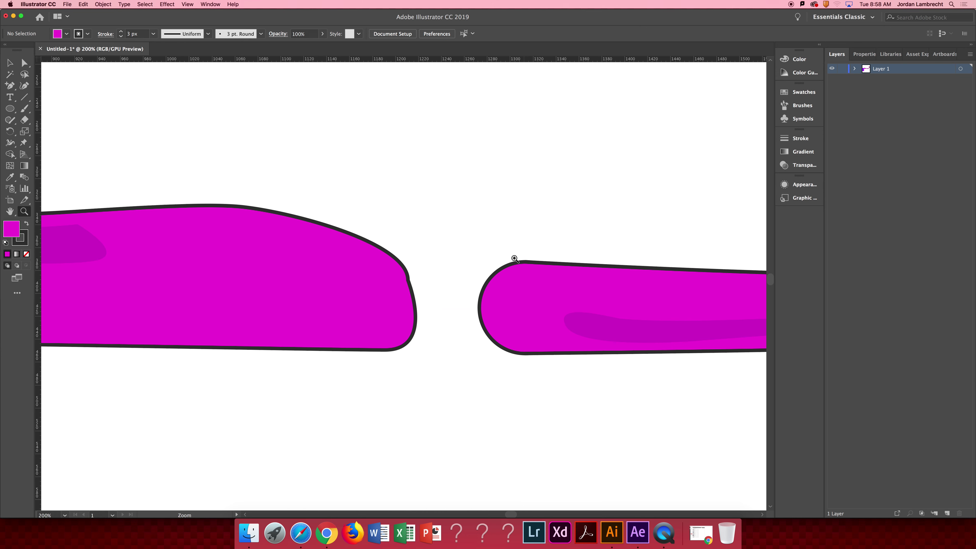
Convert the forearm's upper elbow-end anchor to a smooth point and lower its long handle until it is nearly level
click(519, 265)
key(v)
click(419, 320)
click(401, 305)
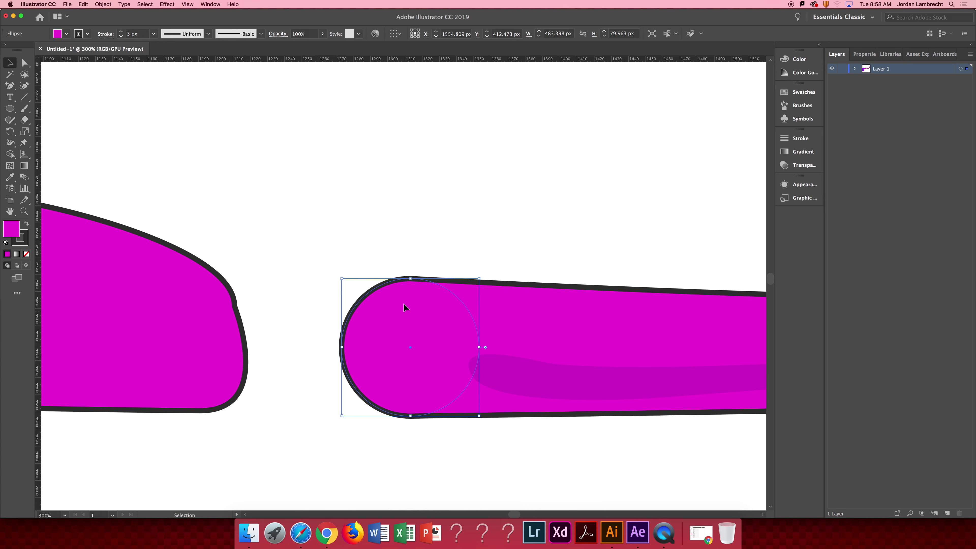
click(493, 289)
key(z)
click(419, 279)
click(418, 277)
key(a)
click(365, 301)
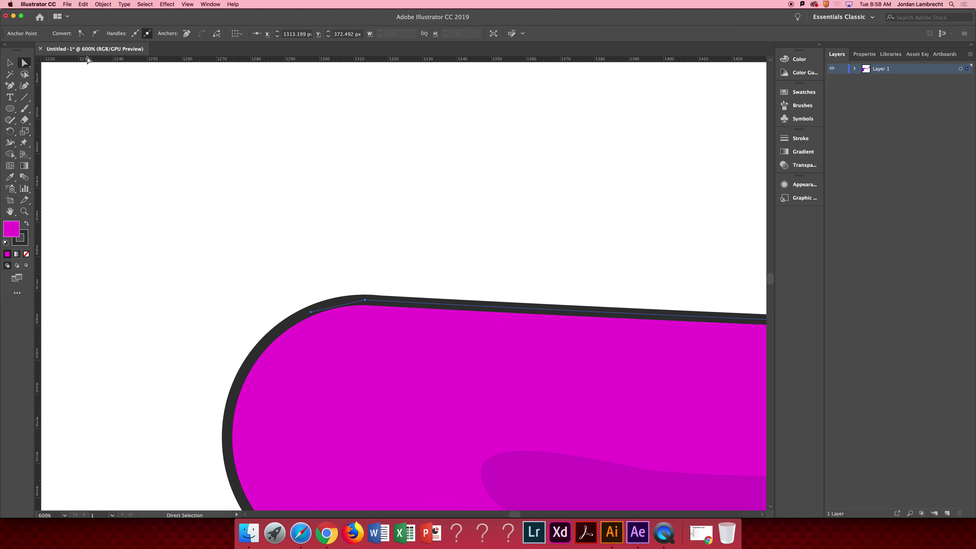
click(95, 34)
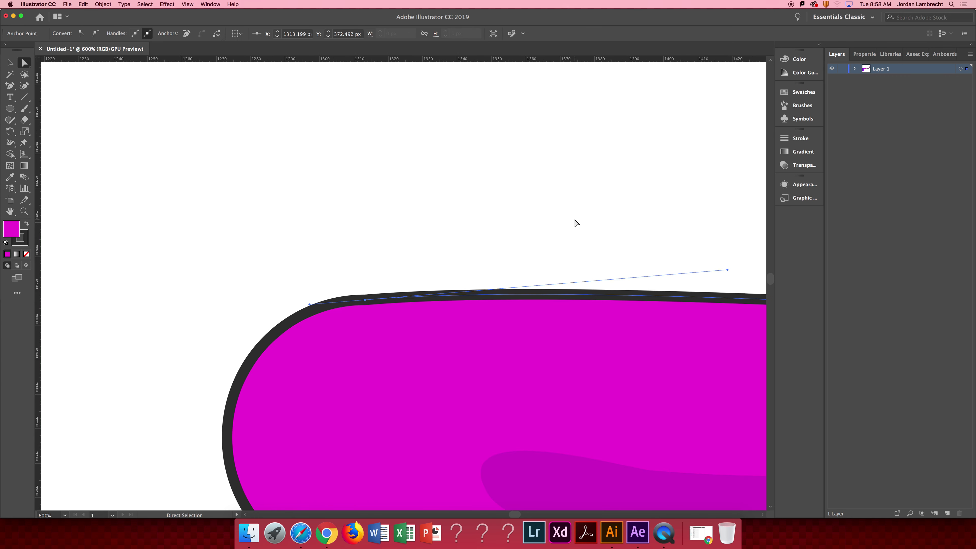
drag(727, 270, 727, 293)
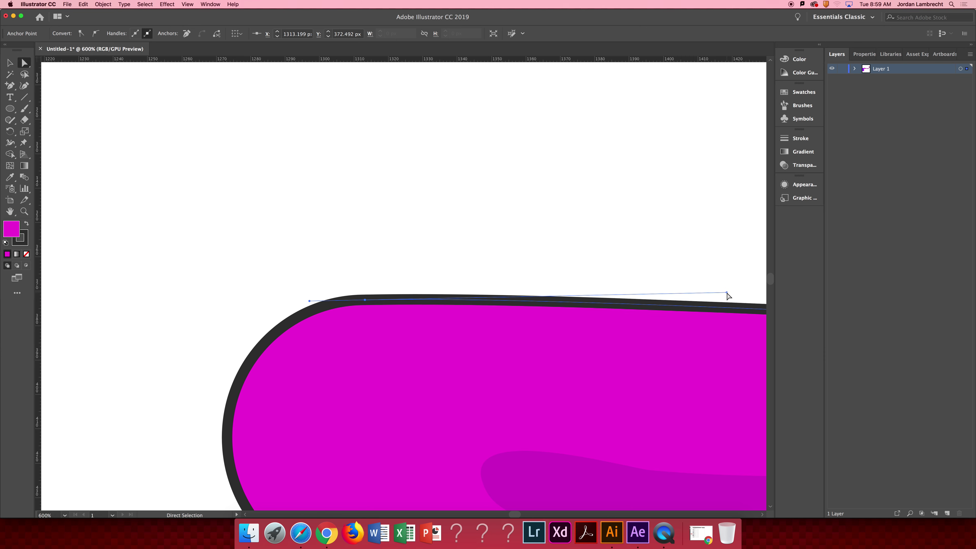
Duplicate the elbow circle and place the copy behind the upper arm's elbow end
click(411, 250)
key(z)
alt+click(454, 404)
alt+click(455, 404)
drag(350, 257, 355, 331)
key(v)
click(527, 322)
click(471, 212)
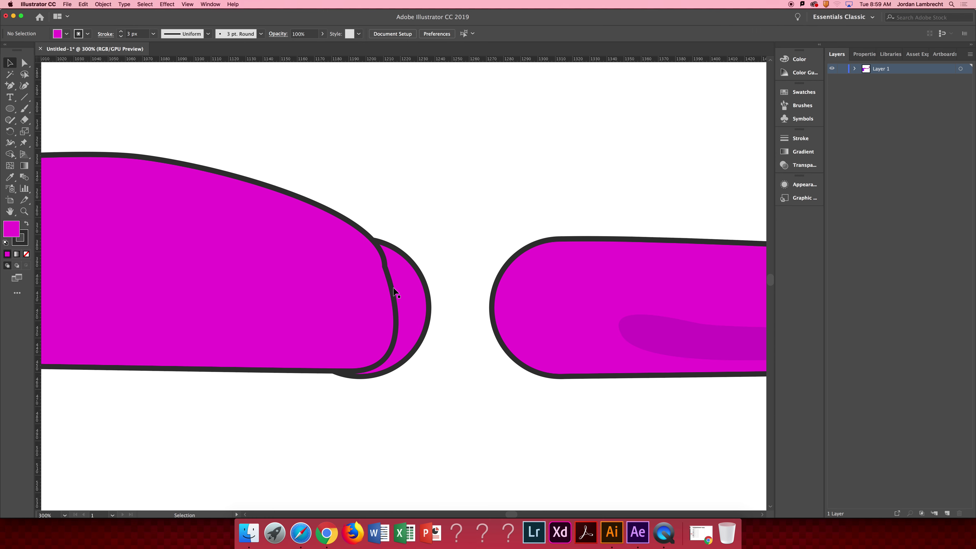
In outline view, move the duplicated circle so its bottom meets the upper arm's lower edge
key(z)
click(393, 325)
click(392, 307)
drag(394, 231, 459, 354)
key(v)
click(494, 345)
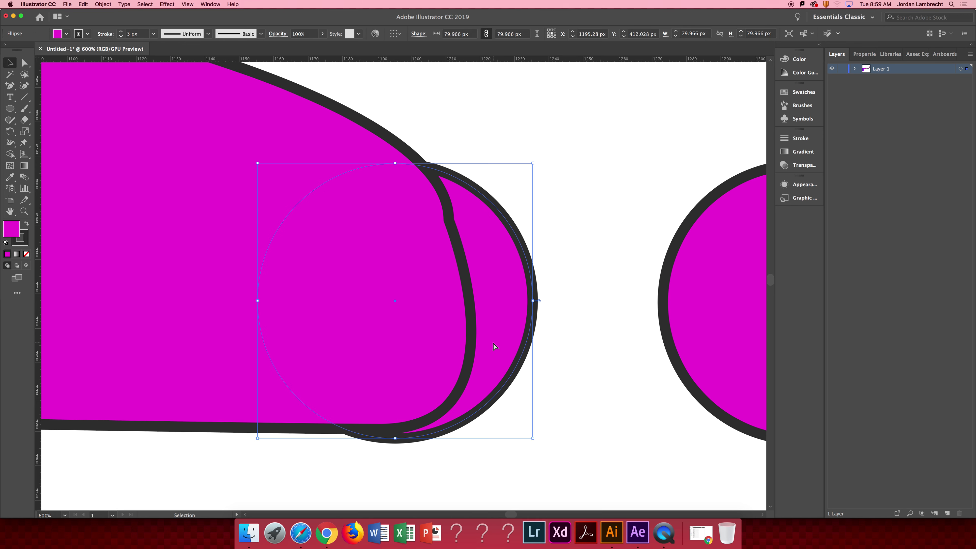
key(ctrl+y)
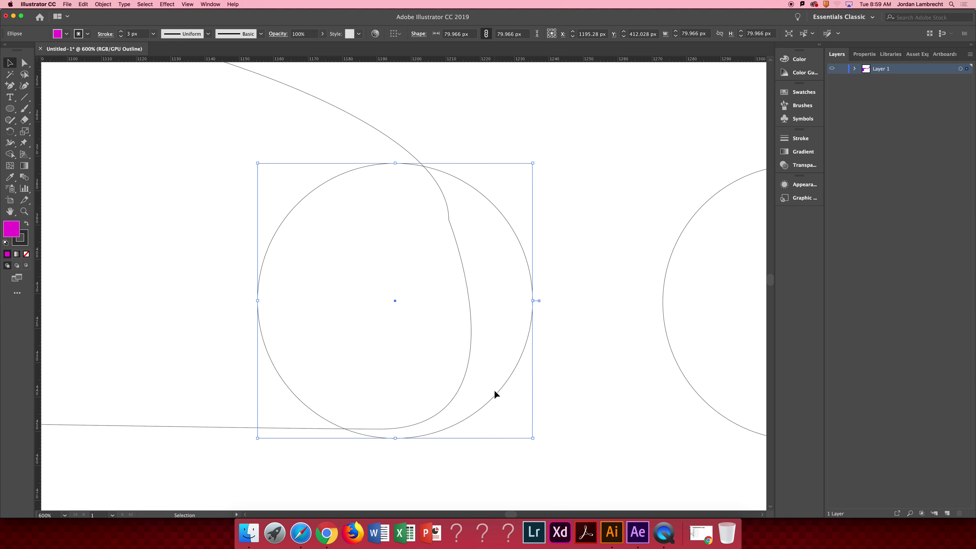
mouse_move(493, 399)
mouse_down()
mouse_move(492, 387)
mouse_move(479, 397)
mouse_up()
click(552, 387)
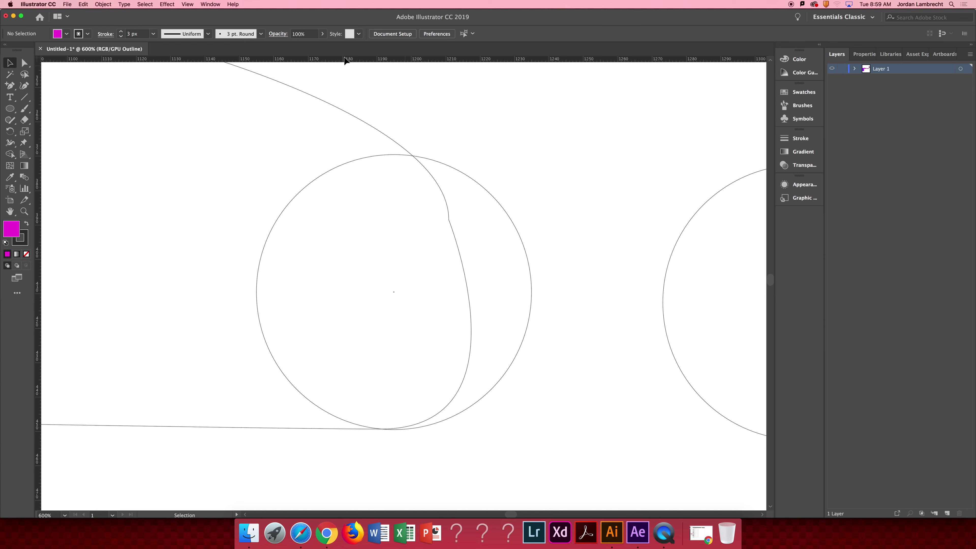
Delete the upper arm's curved end segment inside the duplicated circle, leaving its path open
key(a)
click(470, 307)
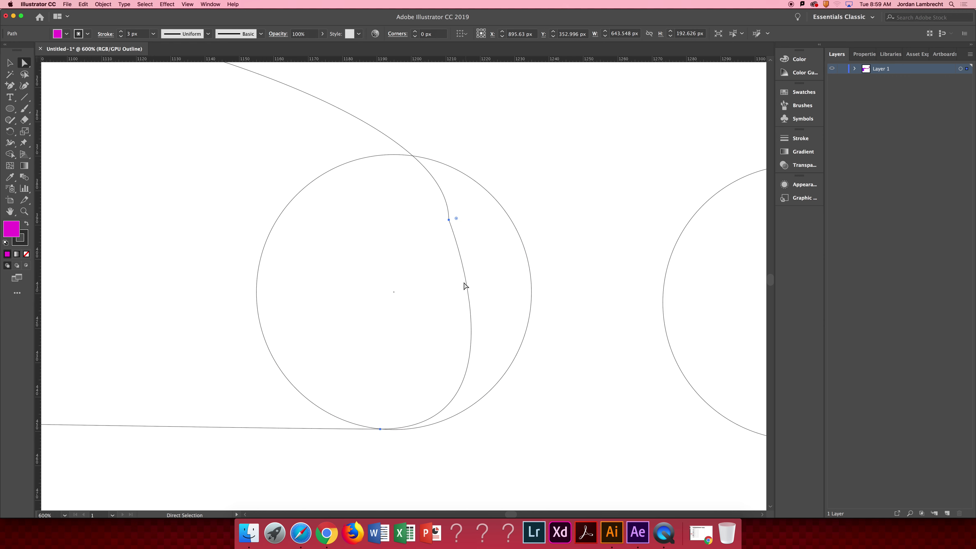
click(468, 288)
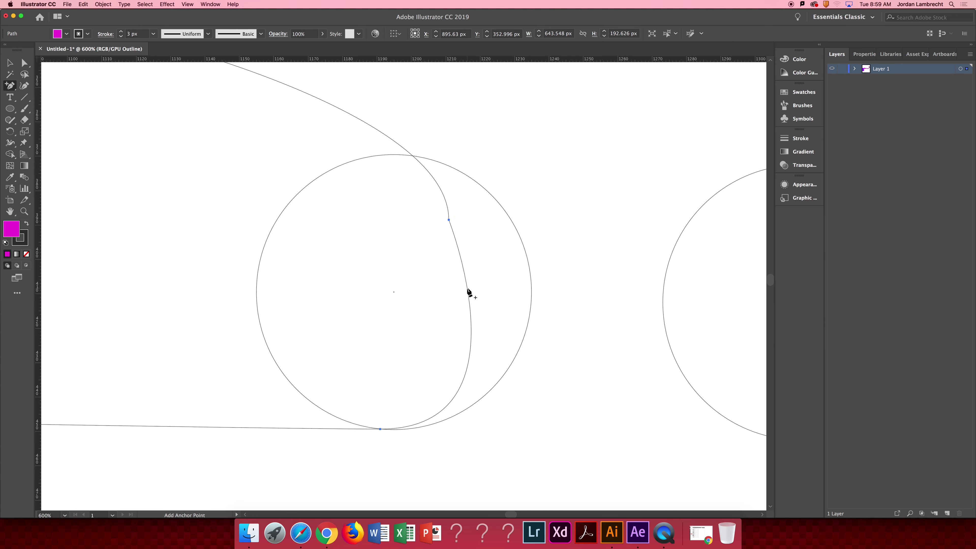
key(Delete)
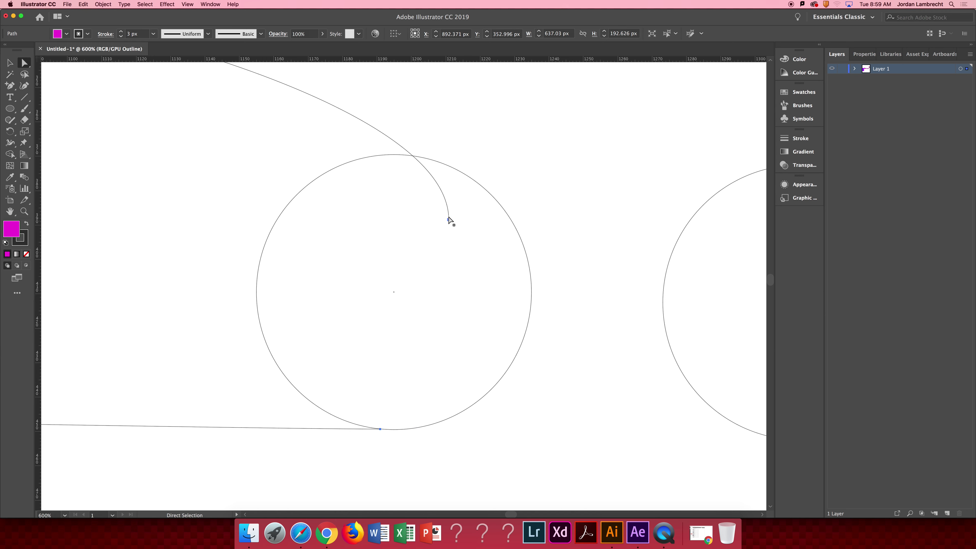
Move the upper arm's upper elbow-end anchor onto the circle's outline just beside its topmost point, and tilt the anchor's handle
click(449, 220)
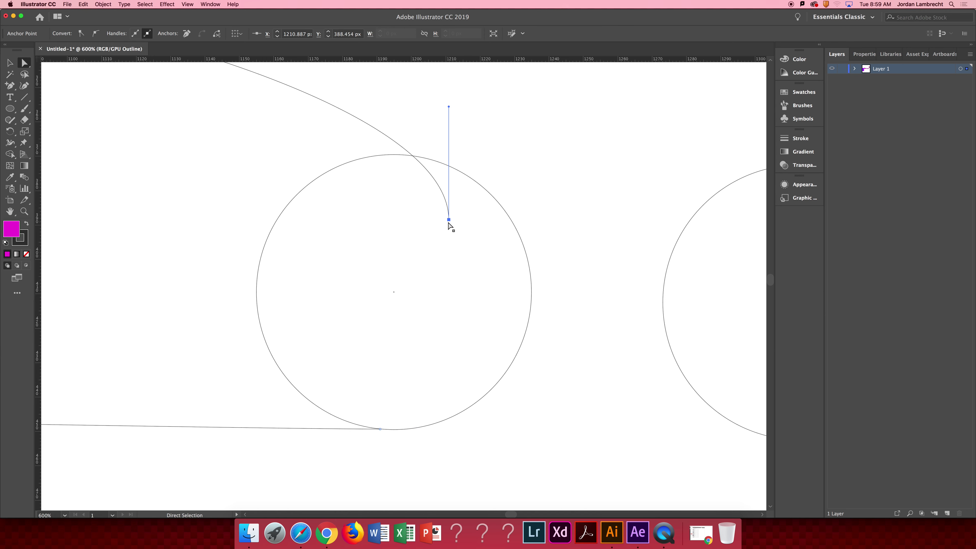
drag(448, 221, 529, 265)
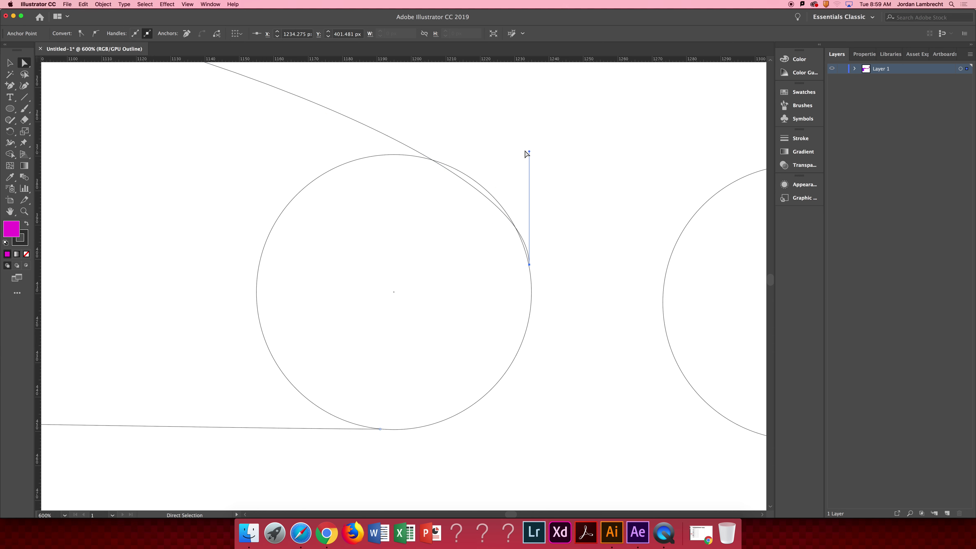
drag(530, 152, 510, 114)
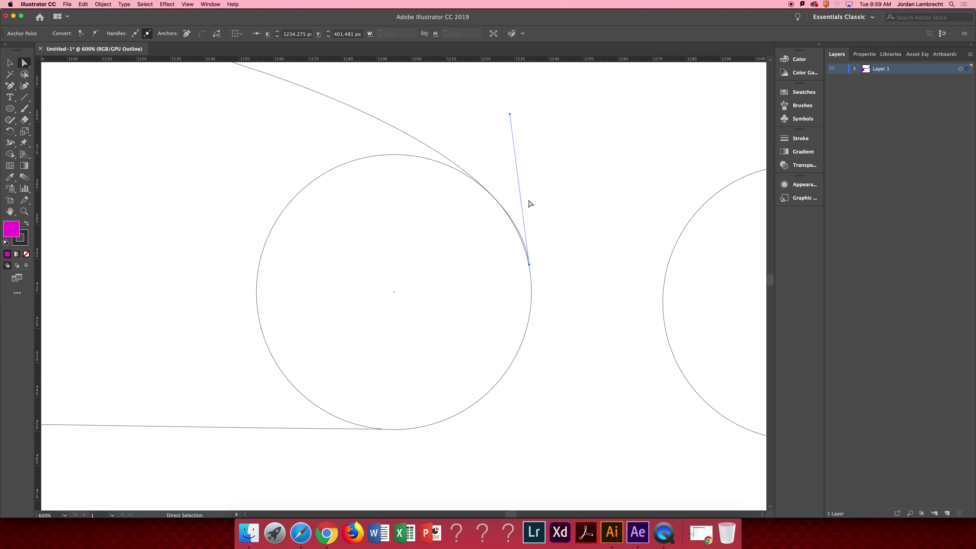
drag(530, 266, 407, 155)
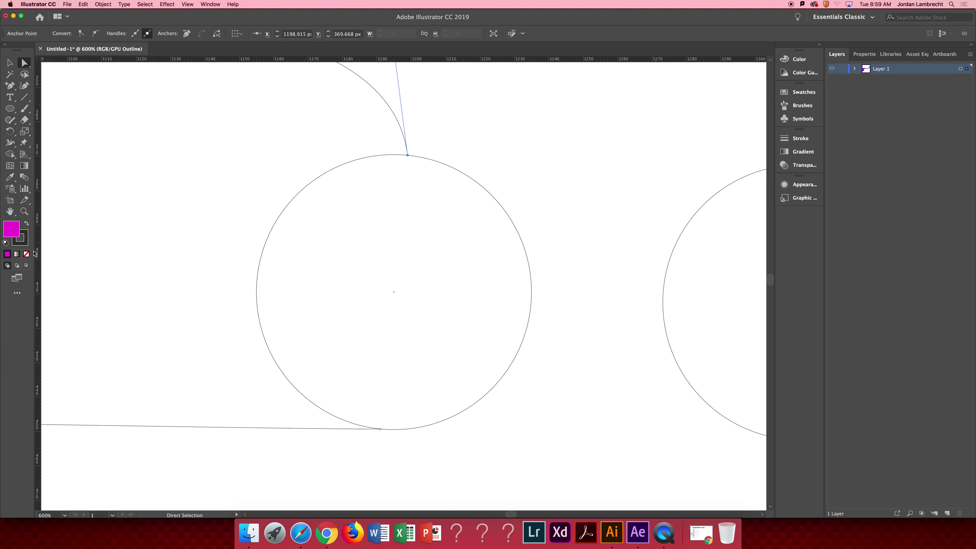
Show the guides and align a vertical and a horizontal guide with the centre of the upper arm's elbow circle
key(v)
click(256, 272)
click(257, 277)
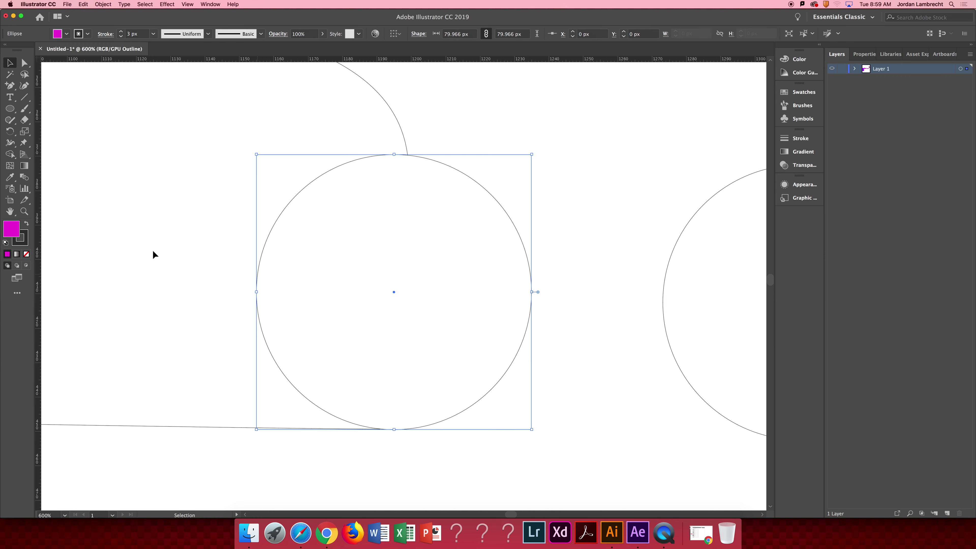
drag(38, 251, 394, 234)
key(super+semicolon)
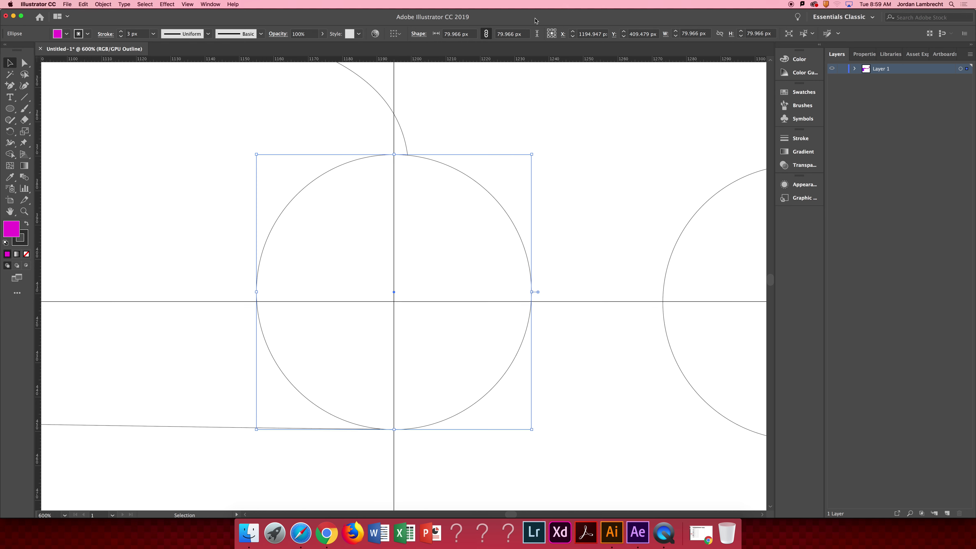
drag(571, 300, 573, 292)
Place the upper arm's upper elbow-end anchor where the vertical guide meets the circle's top, and make its handle horizontal
click(406, 148)
key(a)
click(408, 155)
drag(408, 156, 296, 302)
Move the next anchor on the upper arm's top edge away from the elbow to about X 1037 px, Y 324 px
scroll(401, 152, up, 5)
scroll(400, 152, left, 2)
key(space)
drag(512, 283, 882, 370)
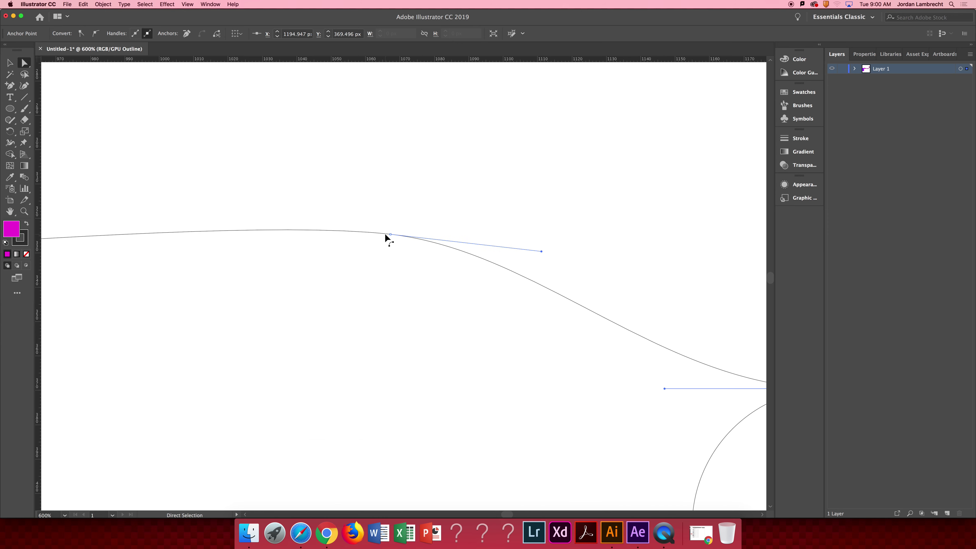
drag(385, 234, 294, 236)
click(440, 249)
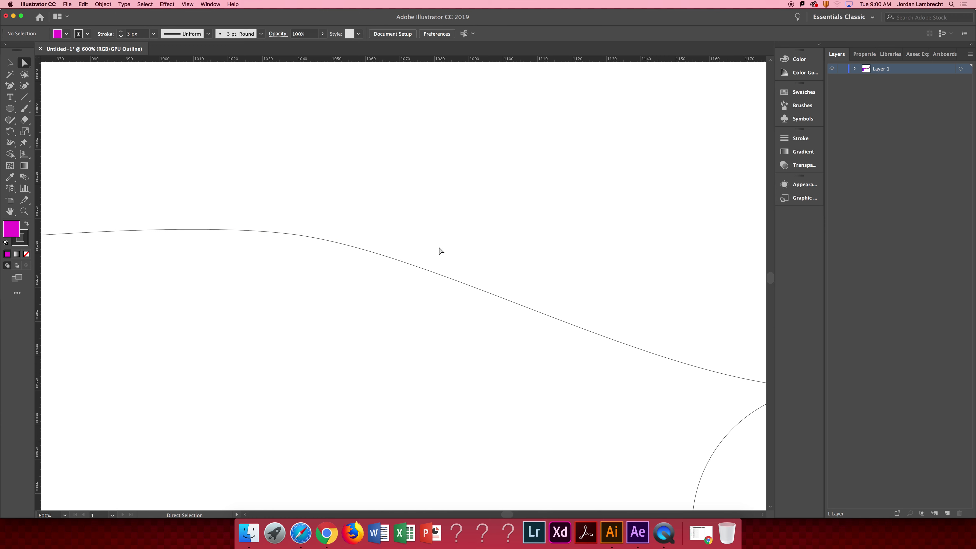
click(288, 233)
drag(439, 251, 439, 239)
drag(569, 375, 359, 226)
drag(586, 349, 462, 217)
Move the upper arm's lower elbow-end anchor to the circle's bottom on the vertical guide, and return to preview mode
key(z)
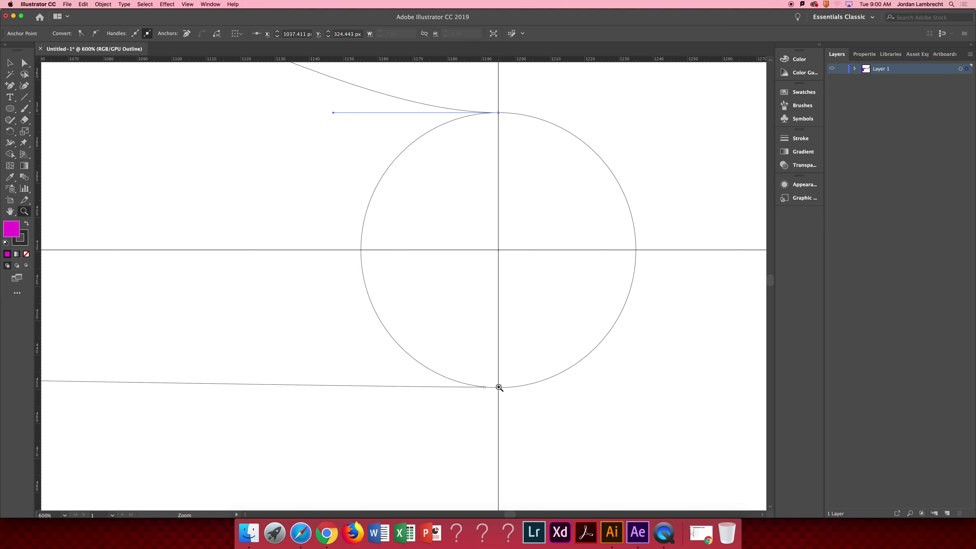
click(499, 387)
key(a)
drag(383, 284, 401, 284)
key(z)
alt+click(513, 301)
alt+click(513, 301)
alt+click(513, 301)
click(513, 301)
key(super+y)
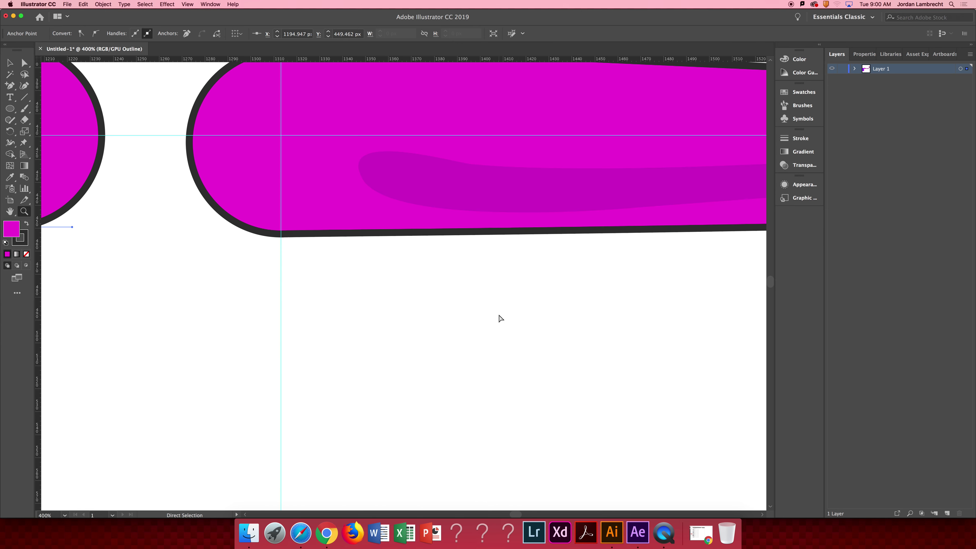
Examine how the rounded elbow ends of the upper arm and forearm match in preview mode
drag(257, 249, 543, 338)
alt+click(366, 289)
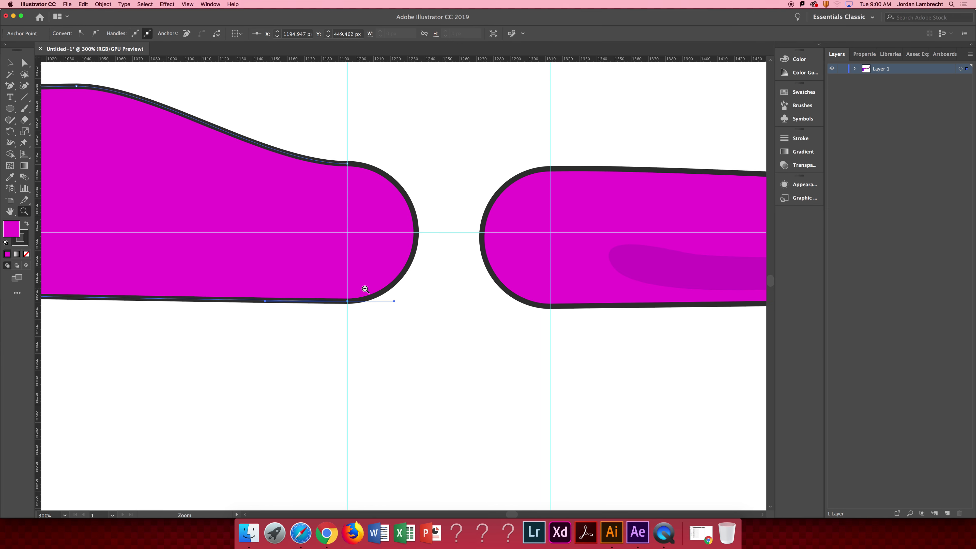
alt+click(364, 288)
alt+click(365, 288)
alt+click(365, 288)
drag(592, 274, 515, 337)
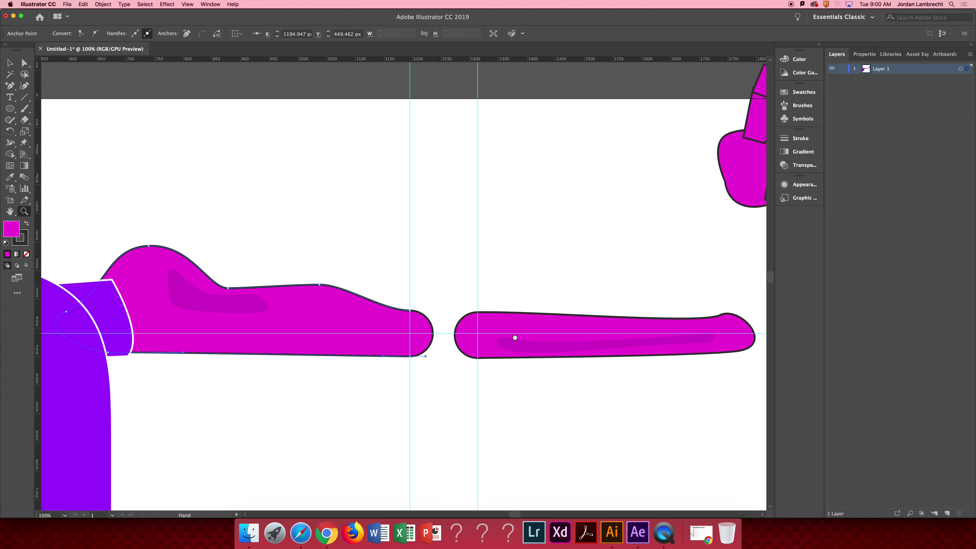
click(465, 328)
drag(309, 301, 386, 319)
key(v)
click(413, 259)
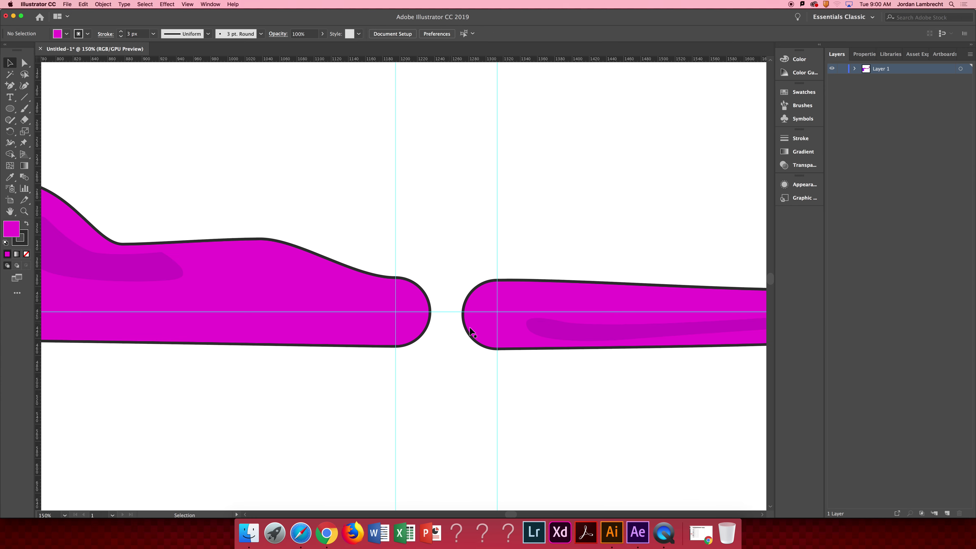
With guides hidden, group the forearm with its elbow circle and shading, and group the upper arm's shapes separately
drag(607, 265, 474, 346)
drag(468, 305, 392, 325)
mouse_move(497, 349)
mouse_down()
mouse_move(427, 345)
mouse_move(485, 349)
mouse_up()
key(super+z)
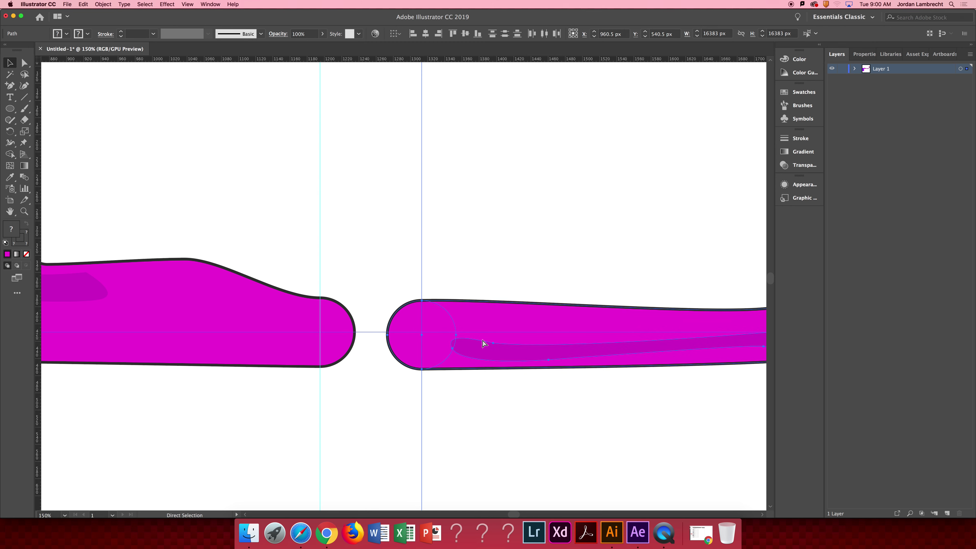
key(v)
click(488, 343)
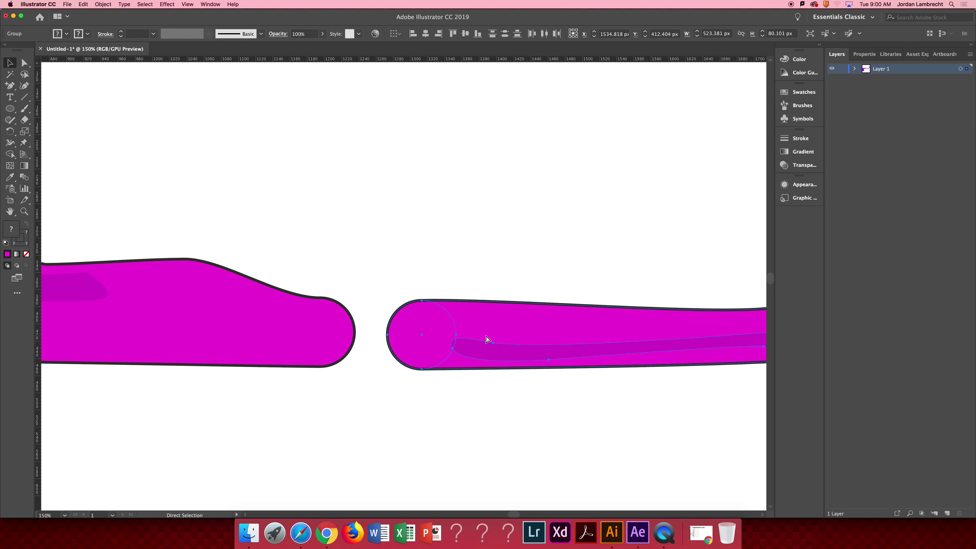
key(super+g)
drag(338, 231, 43, 492)
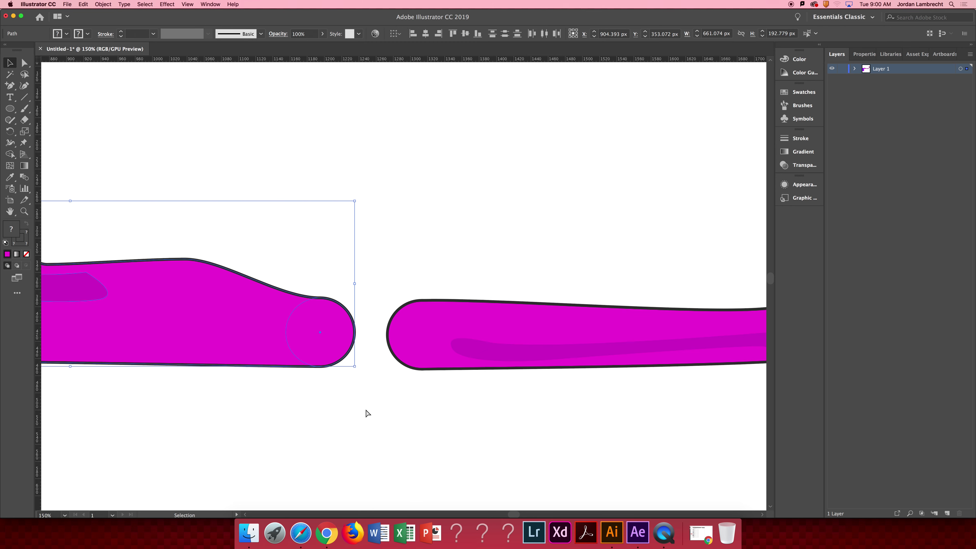
key(super+g)
Move the forearm group onto the upper arm's elbow end so that the two elbow circles coincide
drag(548, 351, 447, 348)
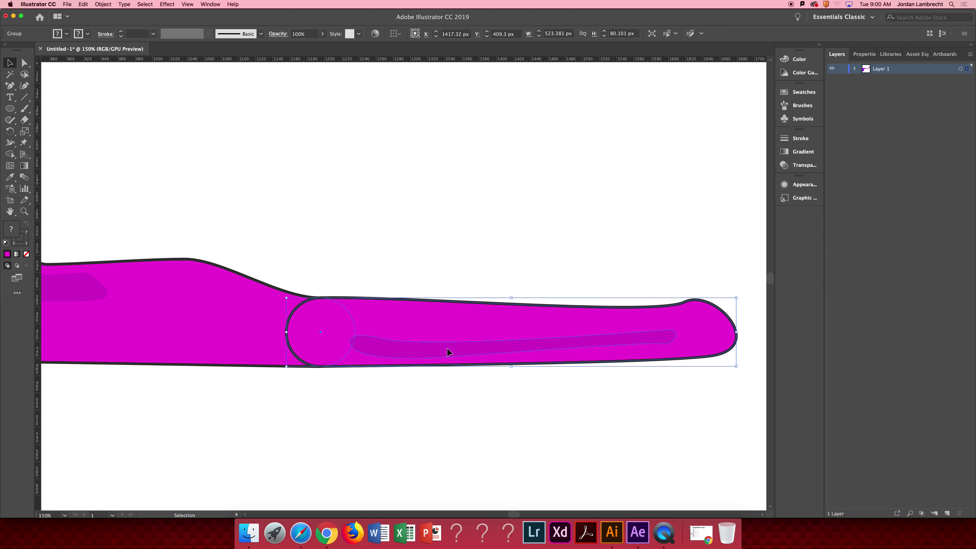
click(484, 256)
key(z)
click(399, 313)
click(404, 311)
alt+click(406, 310)
click(408, 310)
drag(451, 191, 439, 316)
alt+click(454, 339)
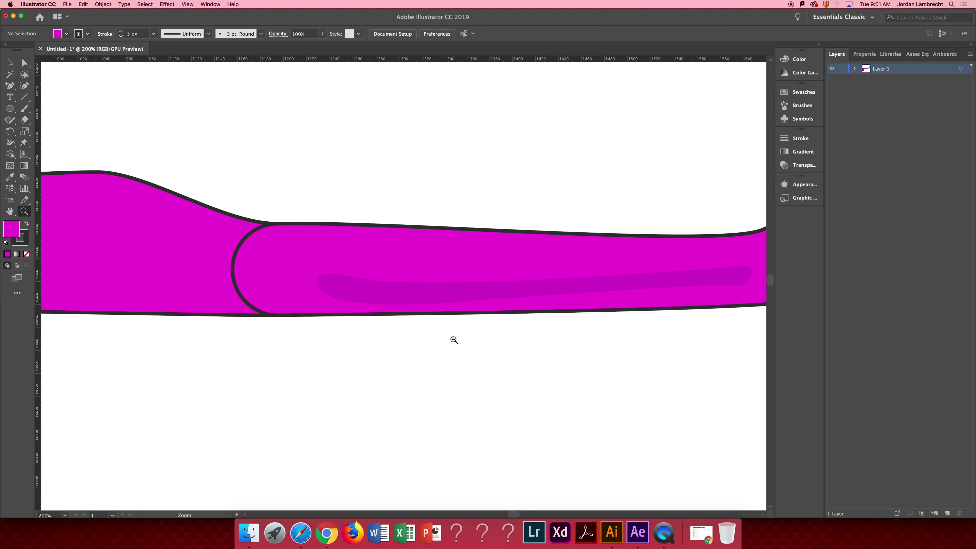
alt+click(455, 340)
drag(345, 234, 356, 283)
Send the forearm group behind the upper arm to compare the elbow overlap, and bring it back to the front
key(v)
click(420, 301)
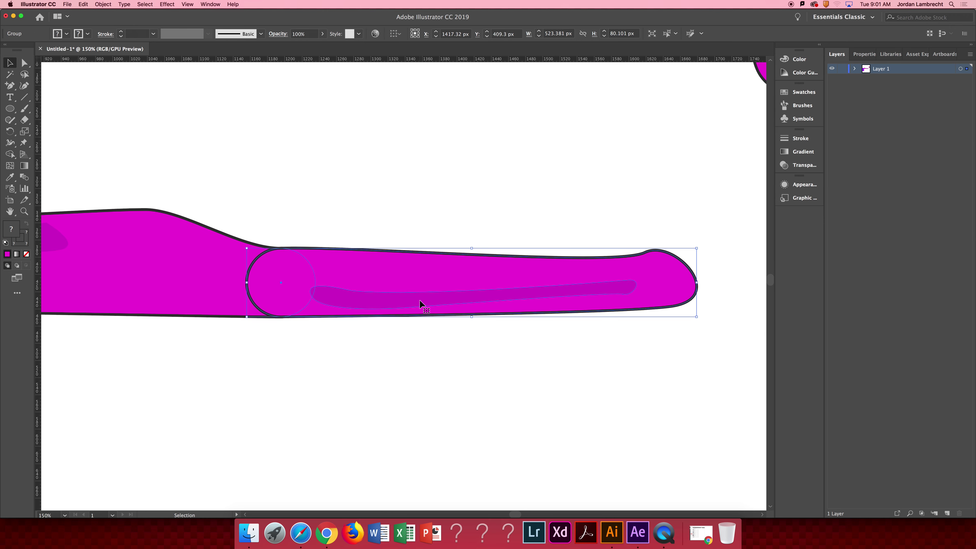
key(super+[)
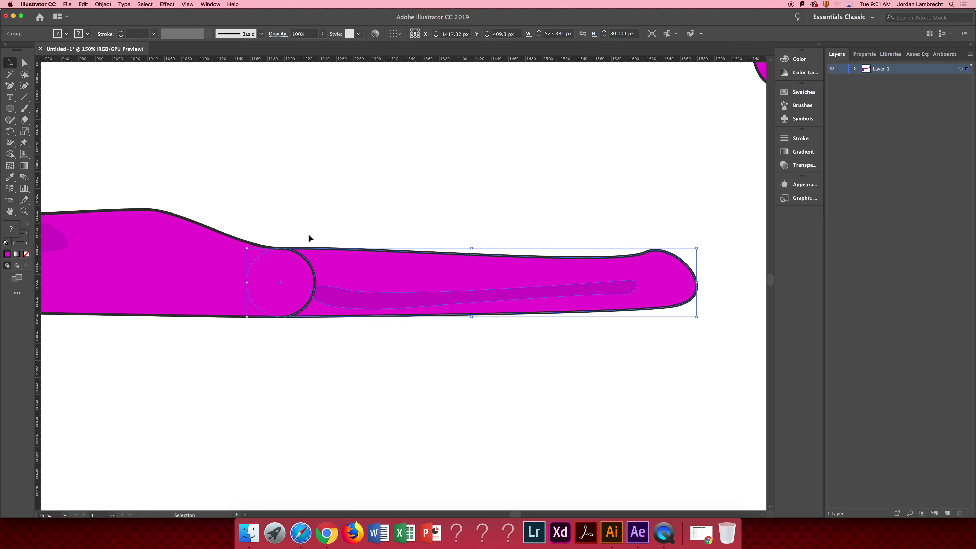
key(z)
click(299, 266)
click(300, 266)
drag(397, 297, 343, 288)
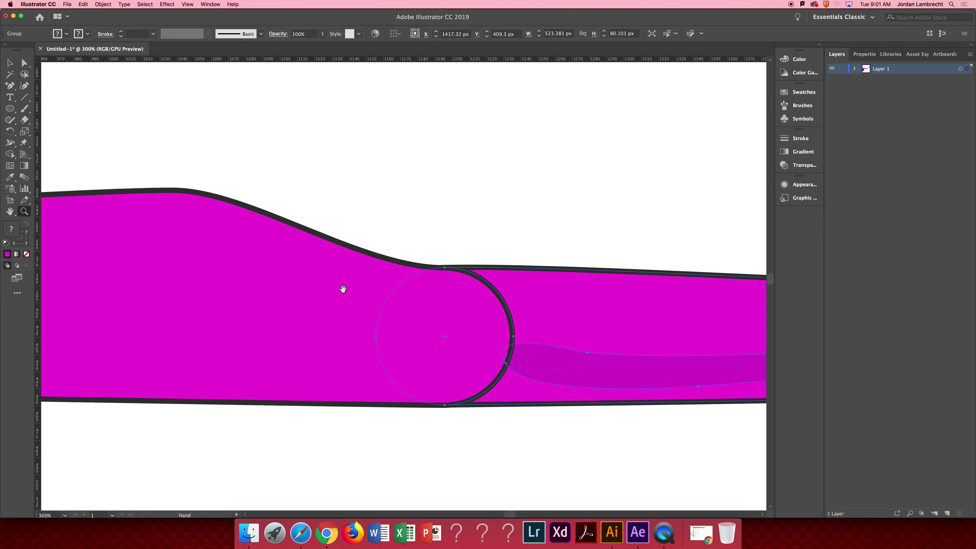
key(v)
key(super+])
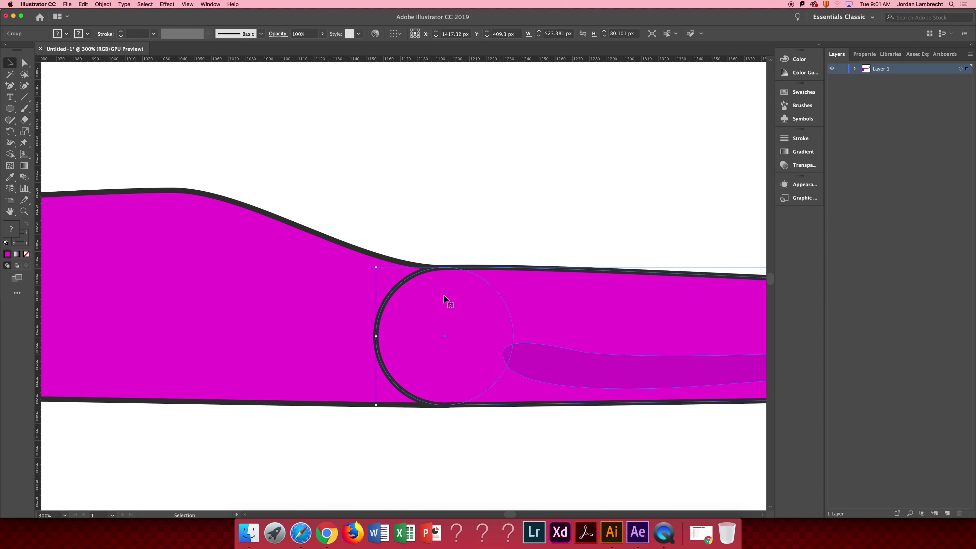
Add anchors on the lower and upper arcs of the forearm circle's elbow side, and delete the anchor between them
key(plus)
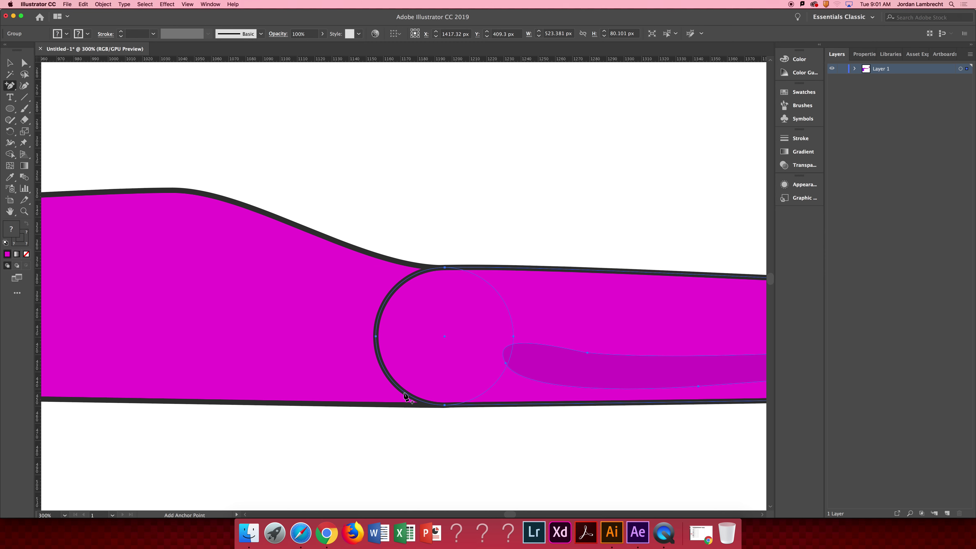
click(403, 394)
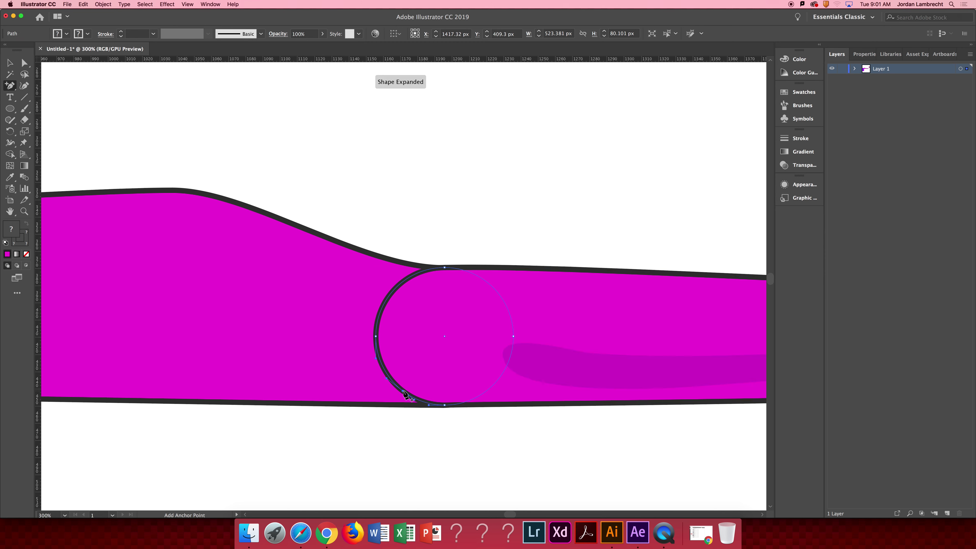
click(409, 282)
key(a)
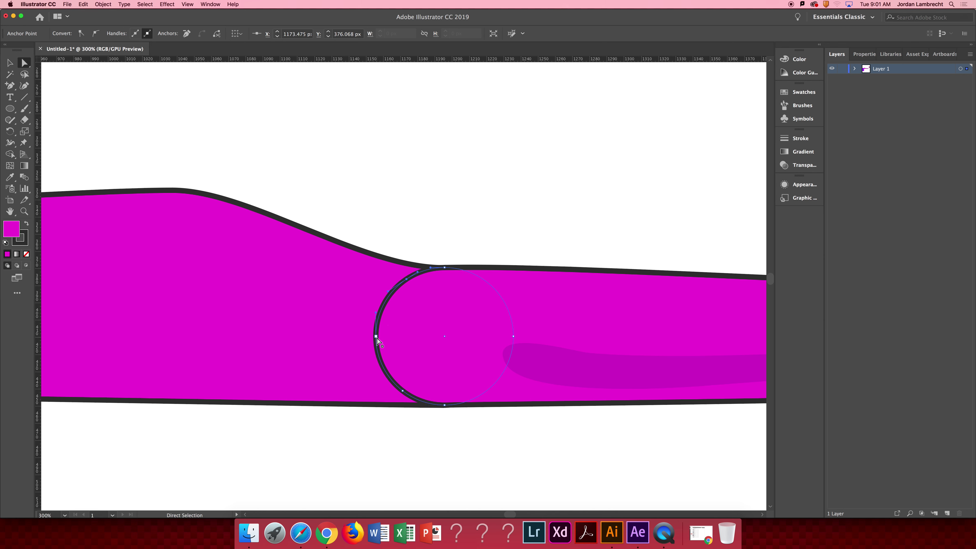
key(Delete)
key(v)
click(499, 195)
Test the elbow by rotating the forearm group downward and refitting it to the upper arm, and undo both changes
key(z)
alt+click(574, 351)
alt+click(573, 351)
alt+click(574, 351)
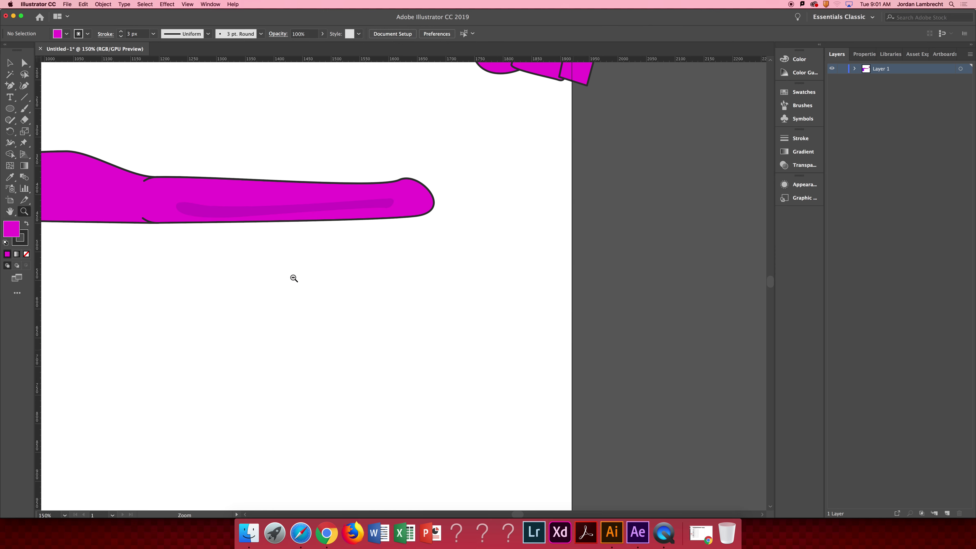
alt+click(185, 192)
drag(395, 305, 392, 314)
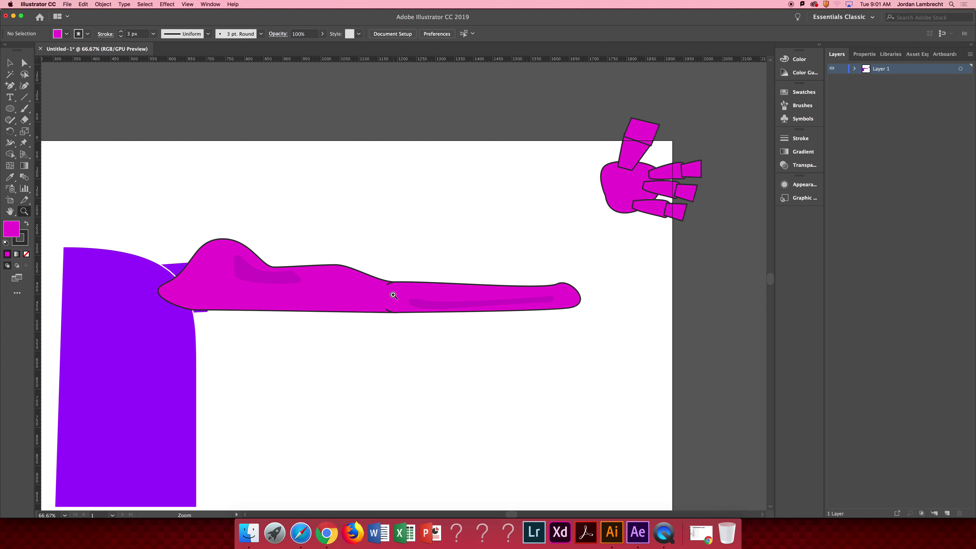
key(v)
drag(595, 266, 489, 378)
drag(584, 280, 571, 317)
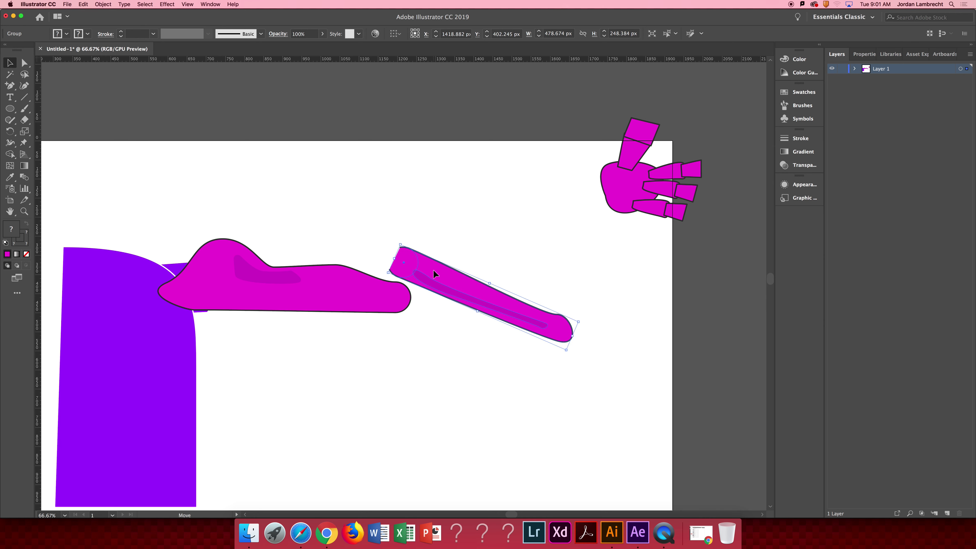
drag(433, 271, 427, 305)
click(507, 255)
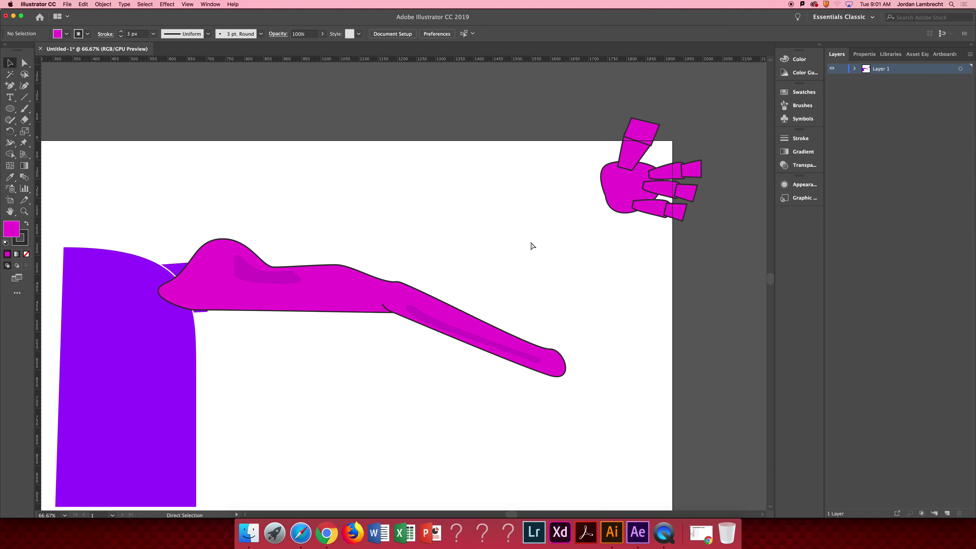
key(super+z)
key(super+z)
Move the palm shape away from the fingers and place it just beyond the forearm's wrist end
click(404, 238)
drag(437, 300, 471, 284)
drag(345, 270, 286, 291)
scroll(301, 277, right, 5)
scroll(302, 277, up, 1)
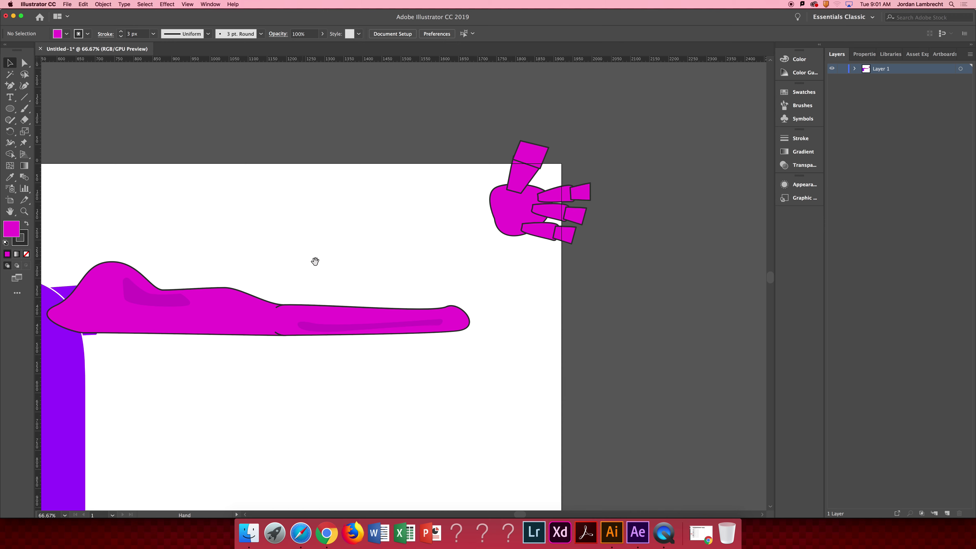
click(528, 188)
key(z)
drag(373, 297, 434, 315)
key(v)
drag(653, 130, 529, 203)
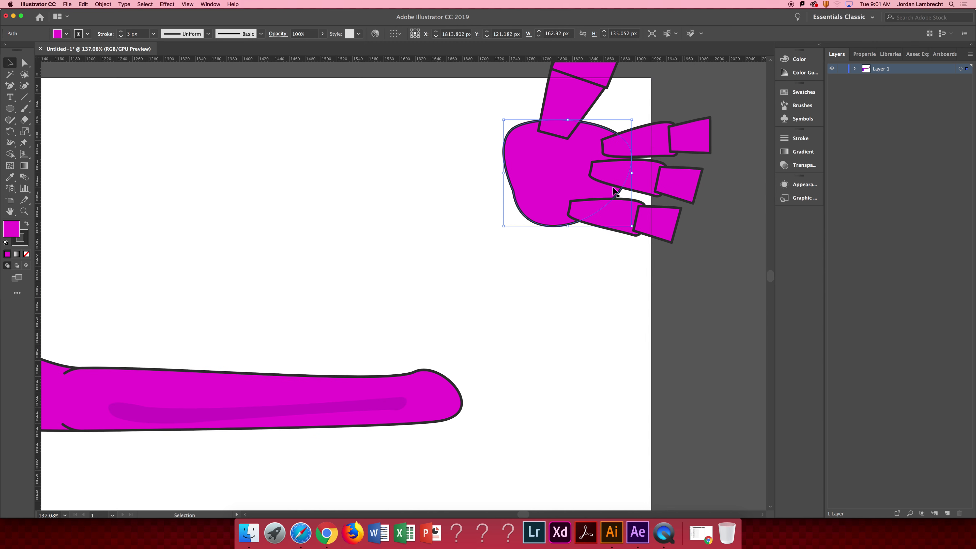
drag(547, 166, 517, 407)
click(489, 332)
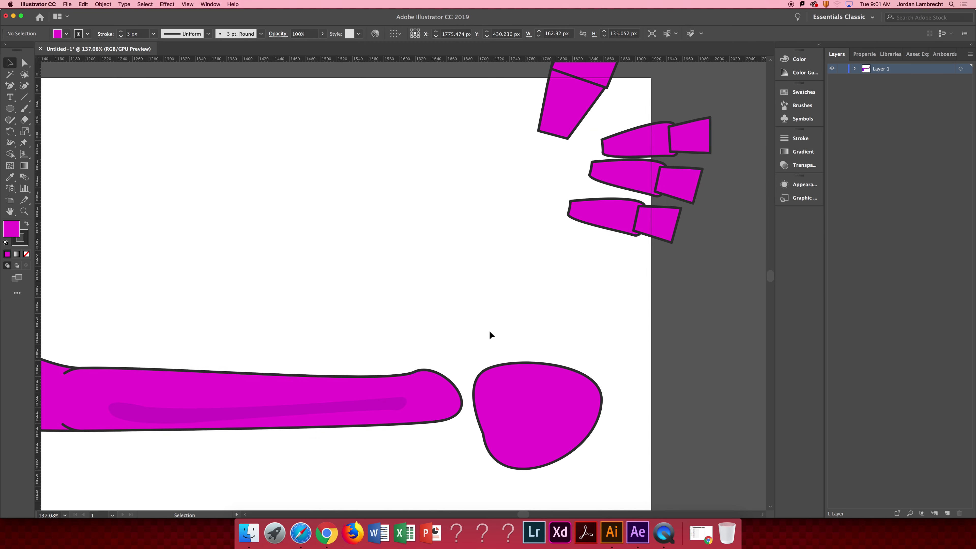
Shift the palm slightly up to line up with the wrist, and rotate it 180 degrees
key(z)
click(512, 413)
drag(379, 262, 437, 317)
key(v)
drag(487, 370, 476, 339)
key(a)
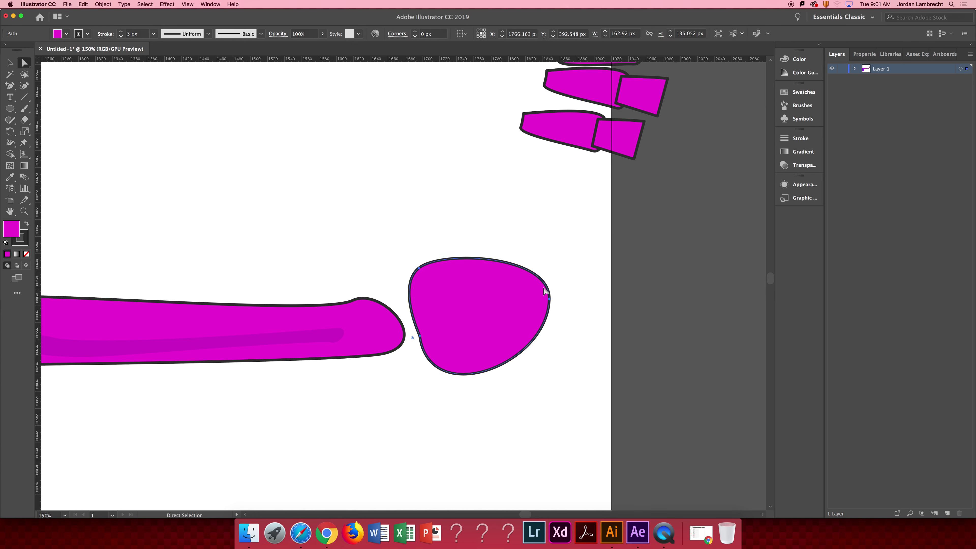
key(v)
drag(554, 255, 407, 371)
click(667, 291)
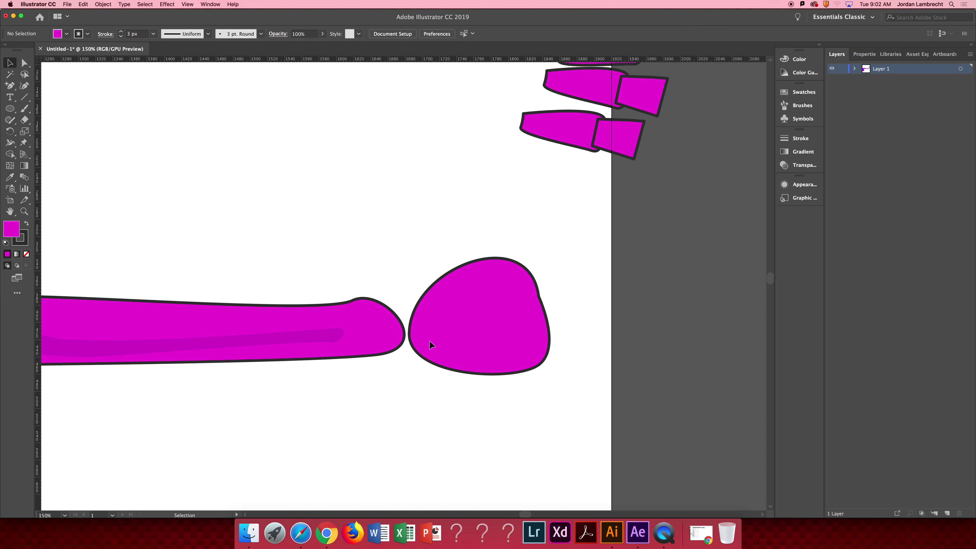
Draw a circle about 85 px in diameter over the forearm's wrist end, touching the palm
key(space)
drag(438, 319, 475, 334)
super+click(497, 329)
drag(553, 348, 690, 347)
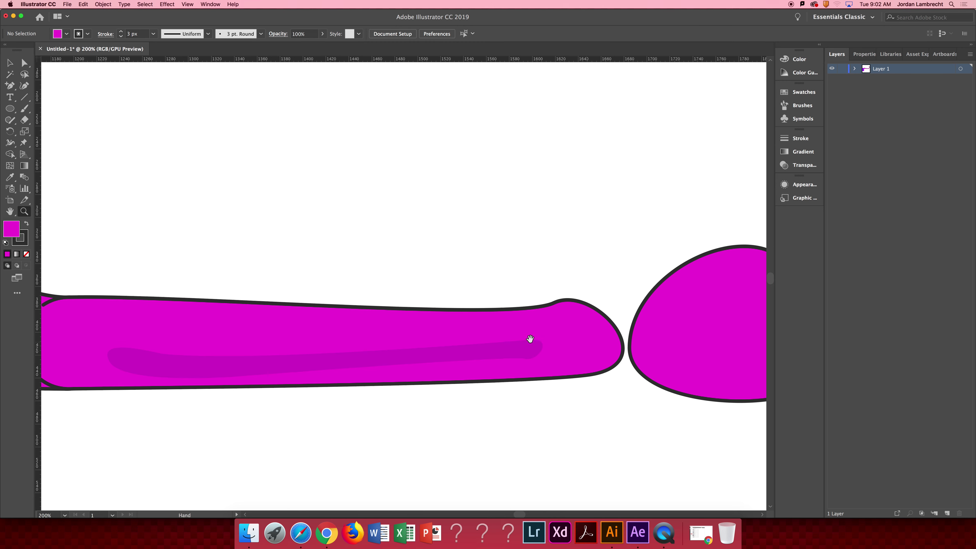
drag(519, 338, 663, 322)
scroll(446, 239, right, 5)
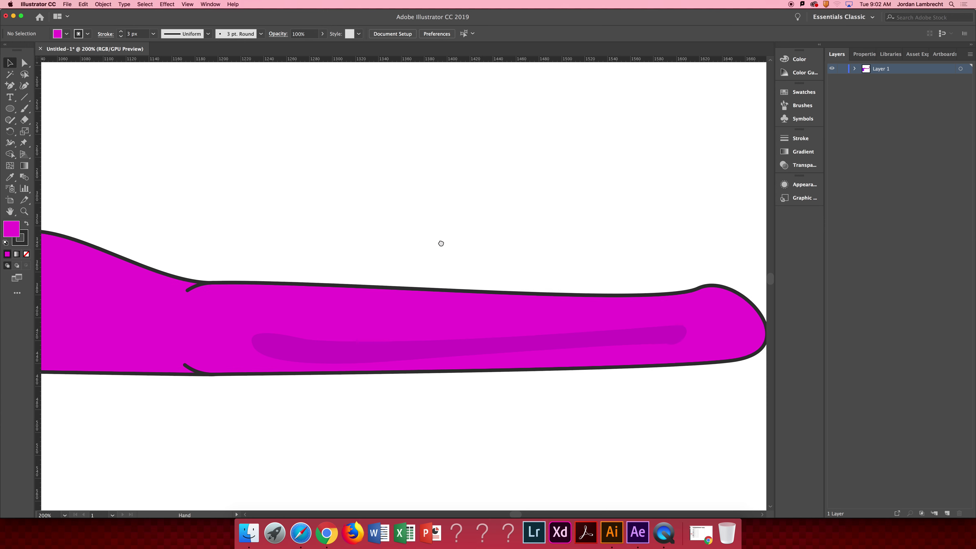
click(10, 108)
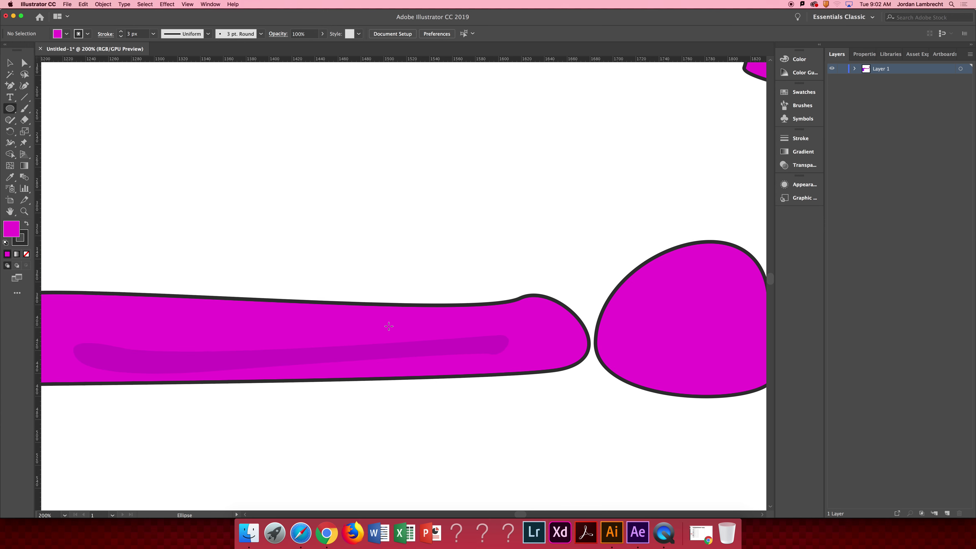
drag(570, 304, 525, 366)
key(v)
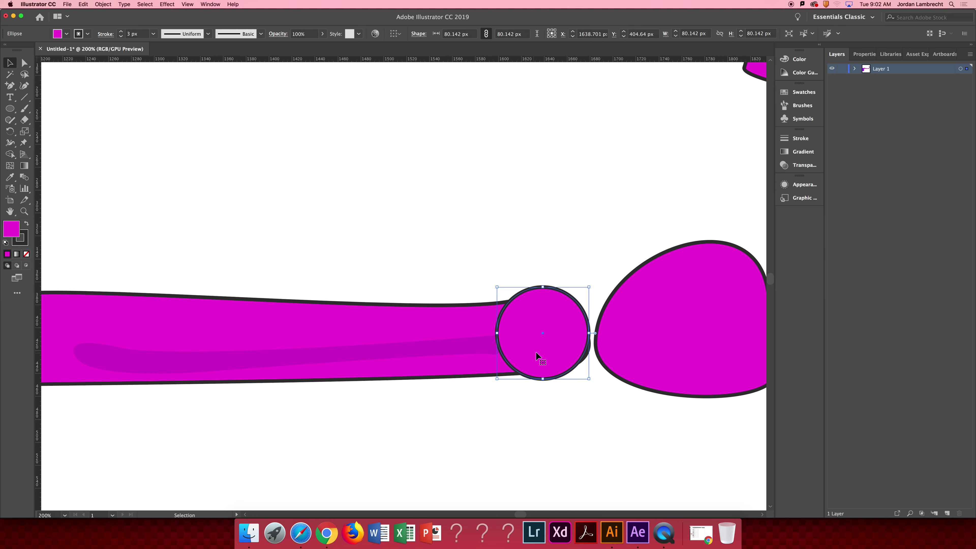
mouse_move(589, 287)
mouse_down()
mouse_move(606, 275)
mouse_move(596, 280)
mouse_up()
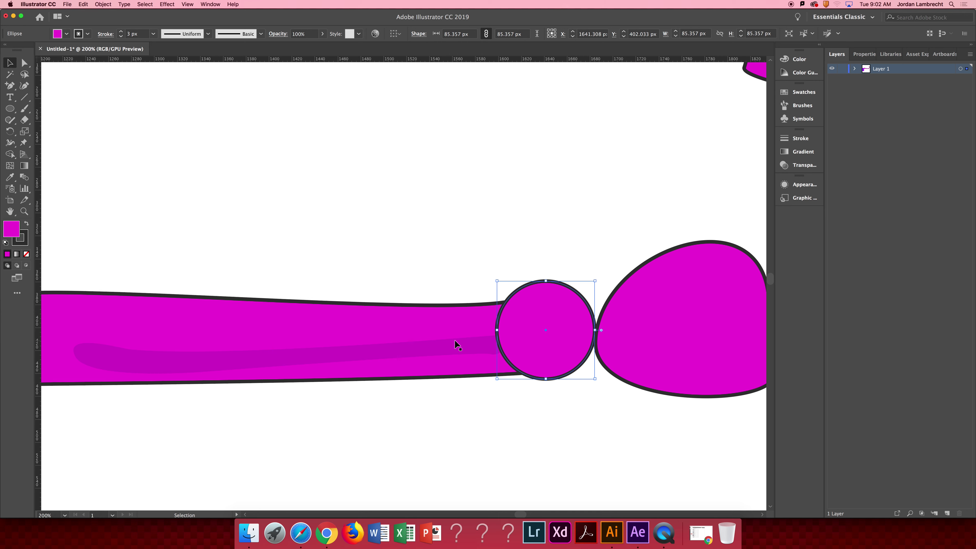
In outline view, move the forearm's upper and lower wrist anchors onto the circle's edge and level their handles horizontally
click(458, 342)
key(super+y)
key(a)
click(520, 298)
drag(520, 300, 553, 282)
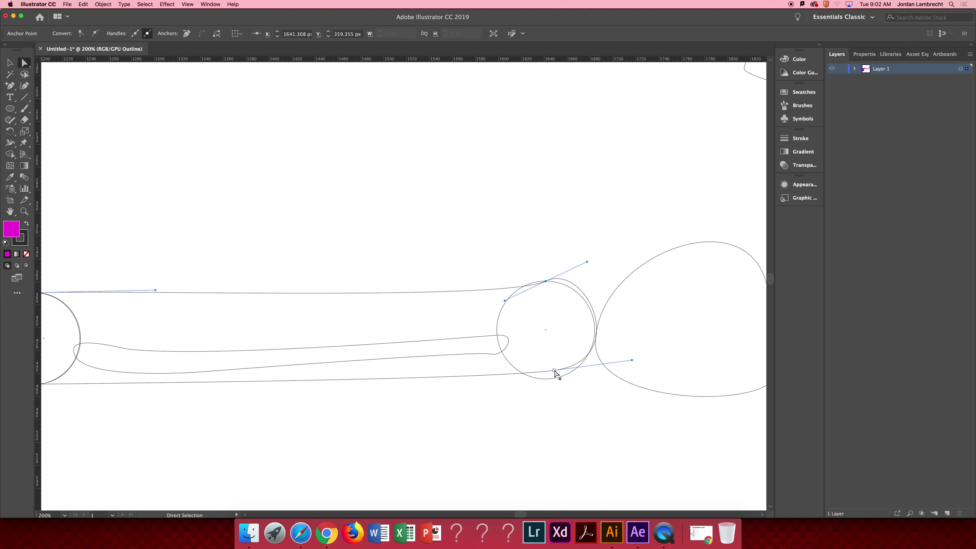
drag(555, 372, 549, 378)
drag(627, 369, 625, 379)
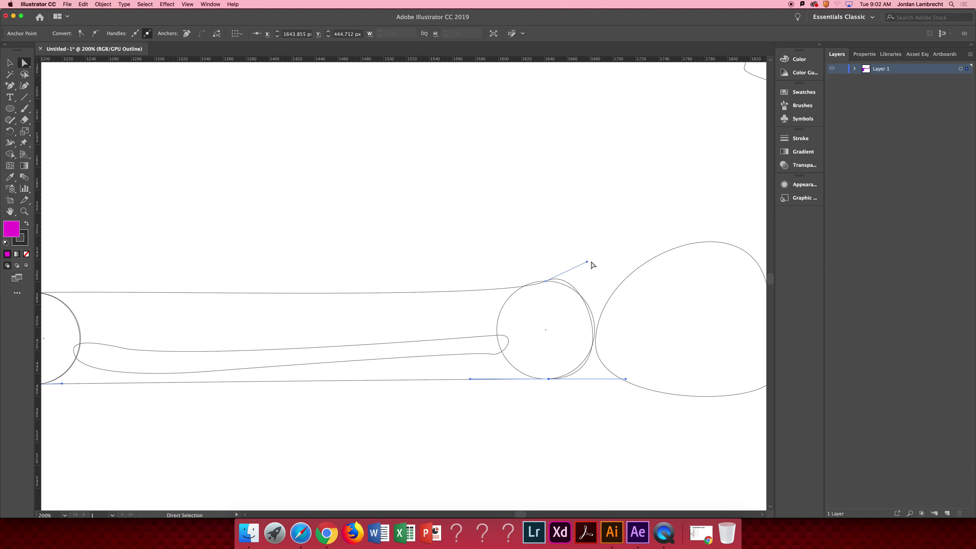
drag(587, 263, 592, 281)
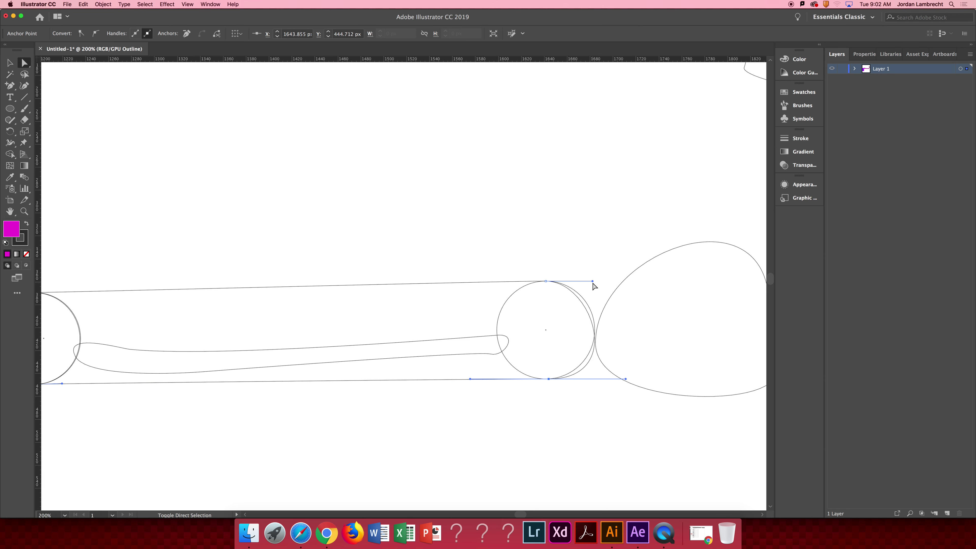
Show the guides, move the horizontal guide to the wrist circle's center, and add a vertical guide through the same center
key(z)
click(585, 325)
drag(411, 273, 483, 287)
key(a)
key(super+semicolon)
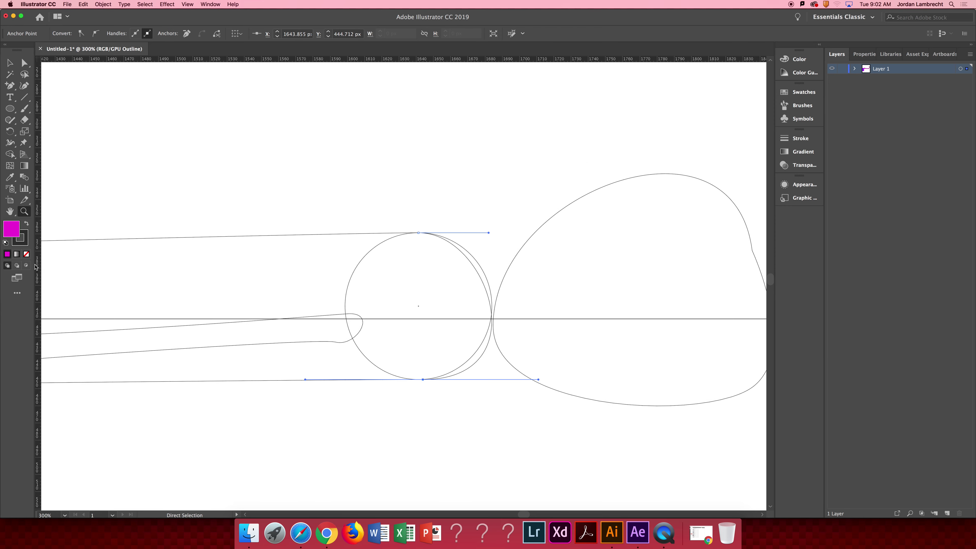
key(v)
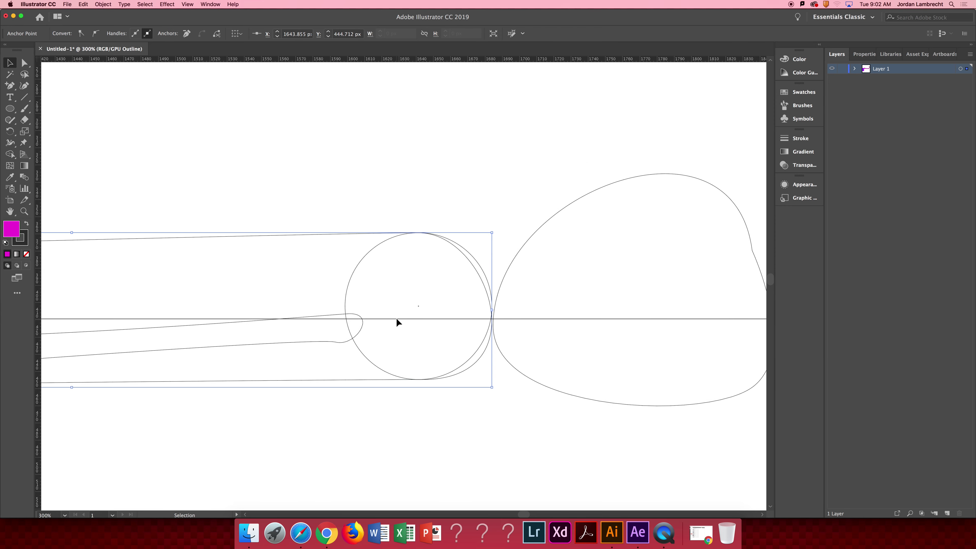
click(395, 318)
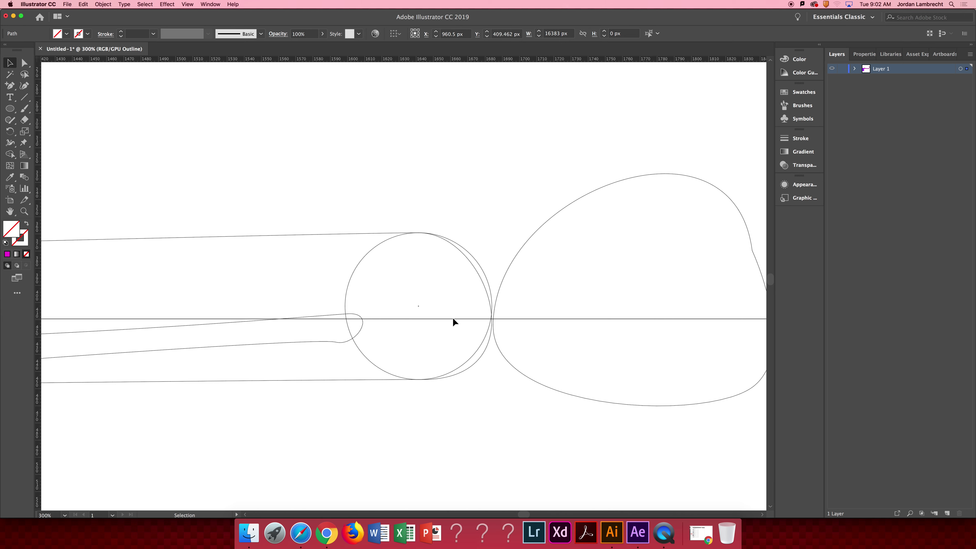
drag(452, 318, 454, 306)
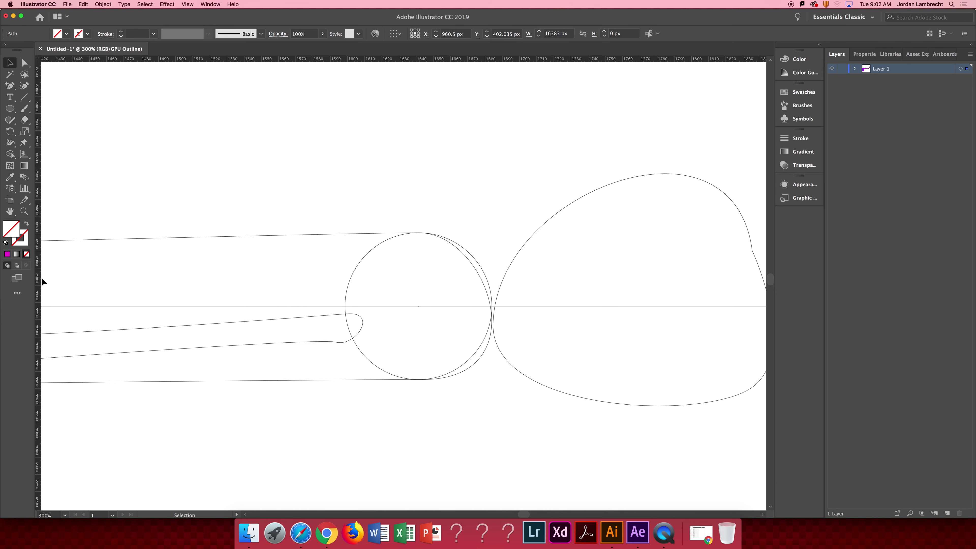
drag(40, 282, 418, 299)
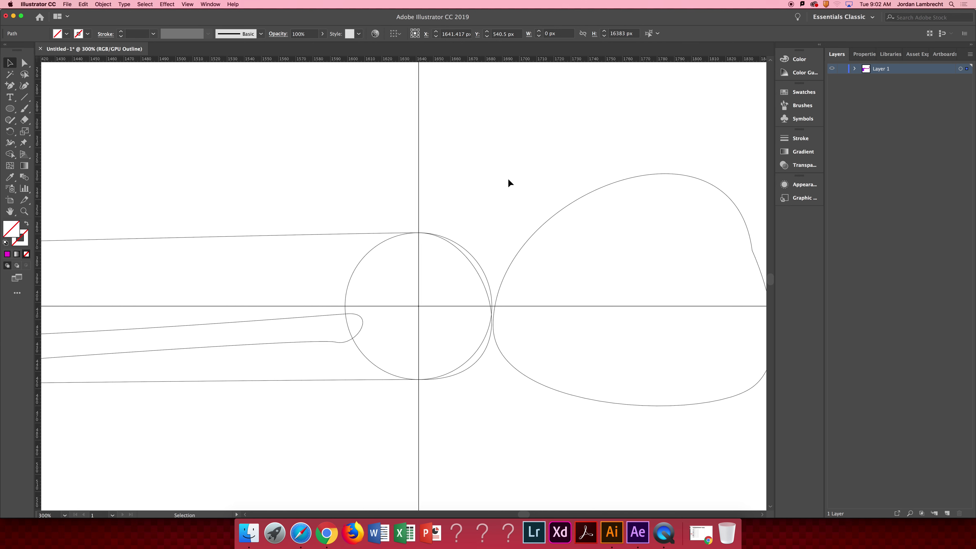
Move the forearm's lower wrist anchor onto the vertical guide at the circle's lowest point
click(361, 235)
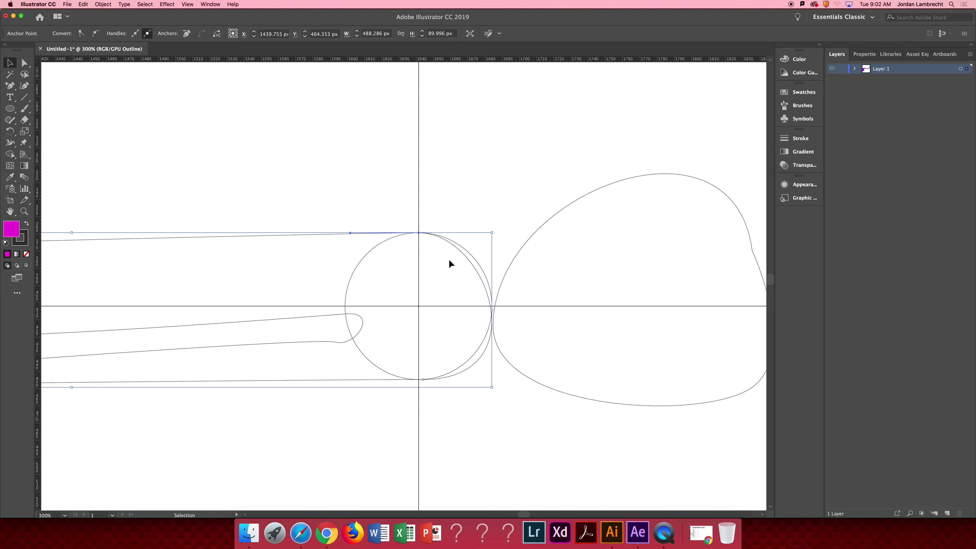
click(467, 383)
key(a)
key(v)
click(369, 380)
key(a)
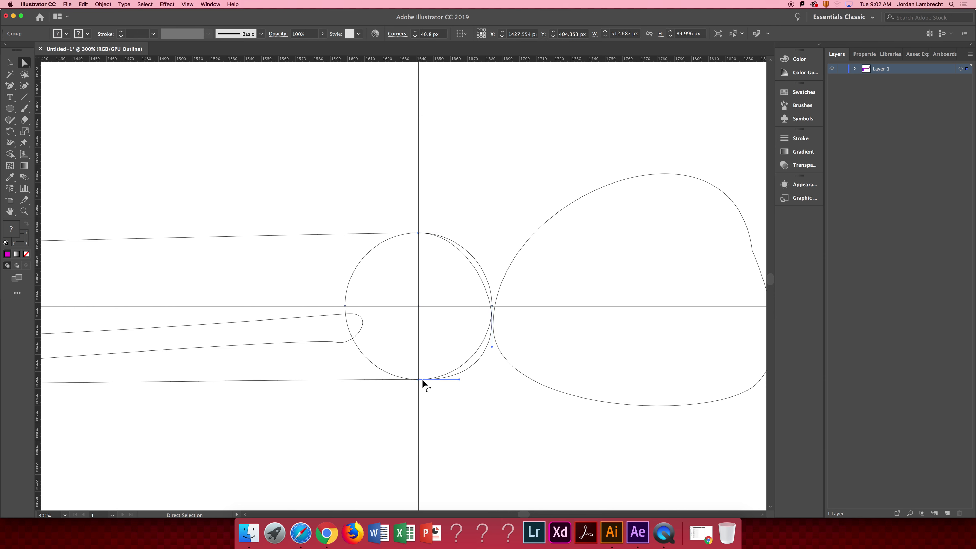
click(420, 380)
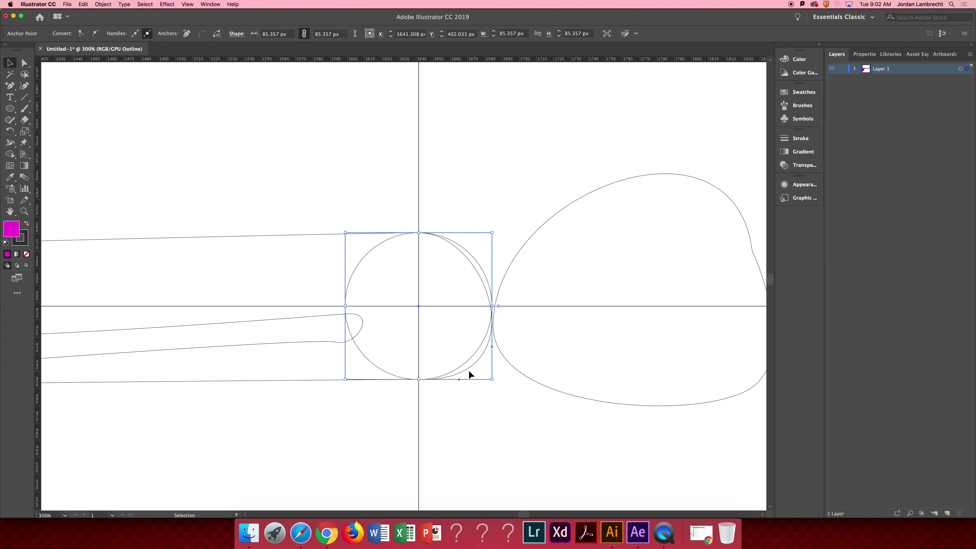
click(423, 379)
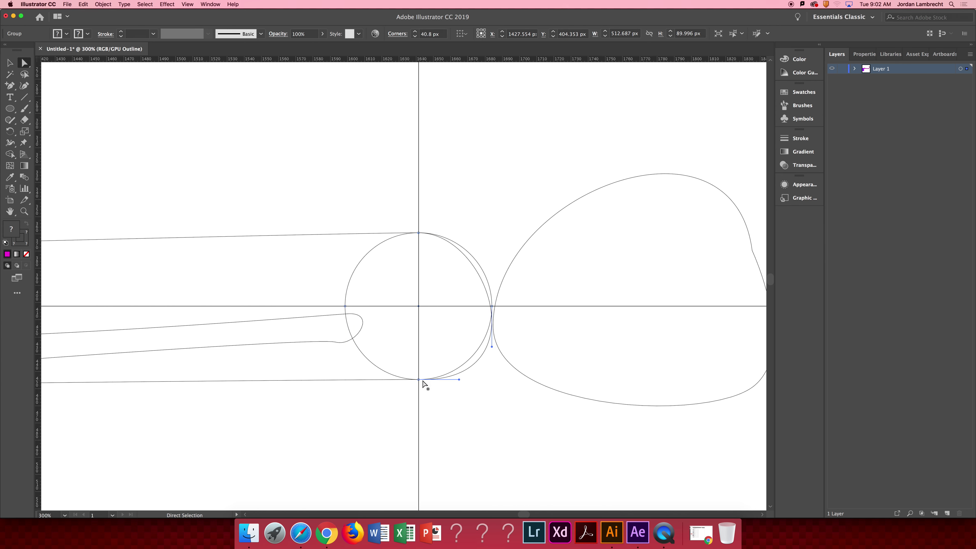
key(v)
click(380, 394)
click(374, 366)
click(373, 369)
key(a)
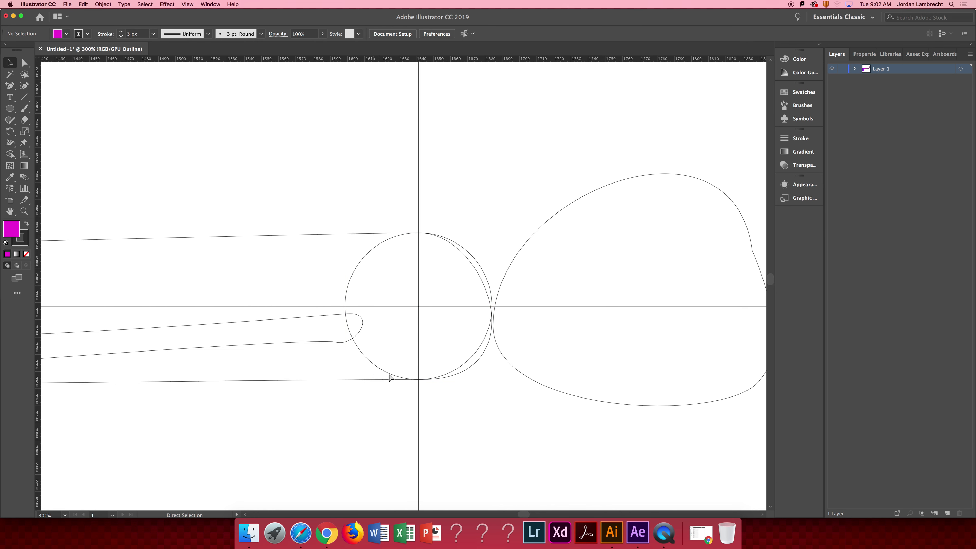
click(395, 379)
key(a)
click(423, 379)
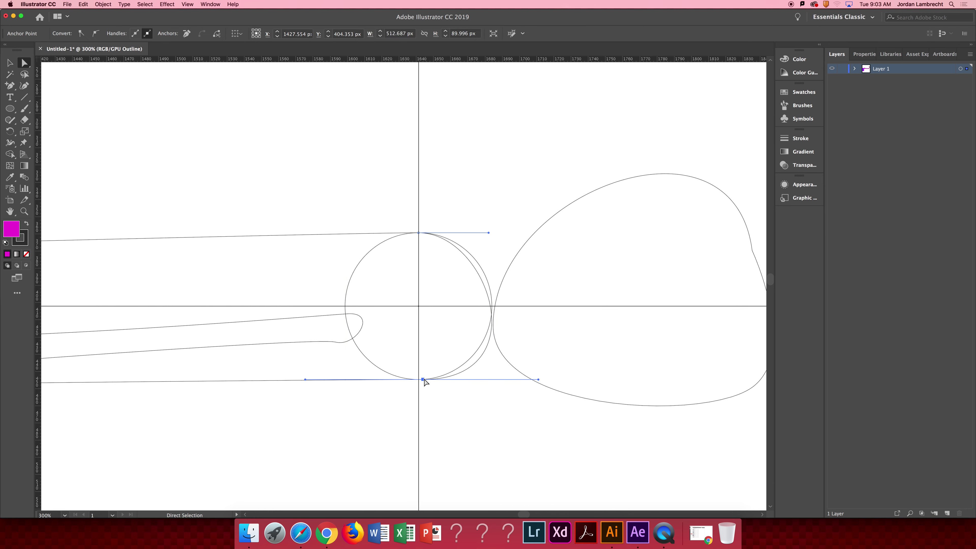
drag(422, 381, 420, 382)
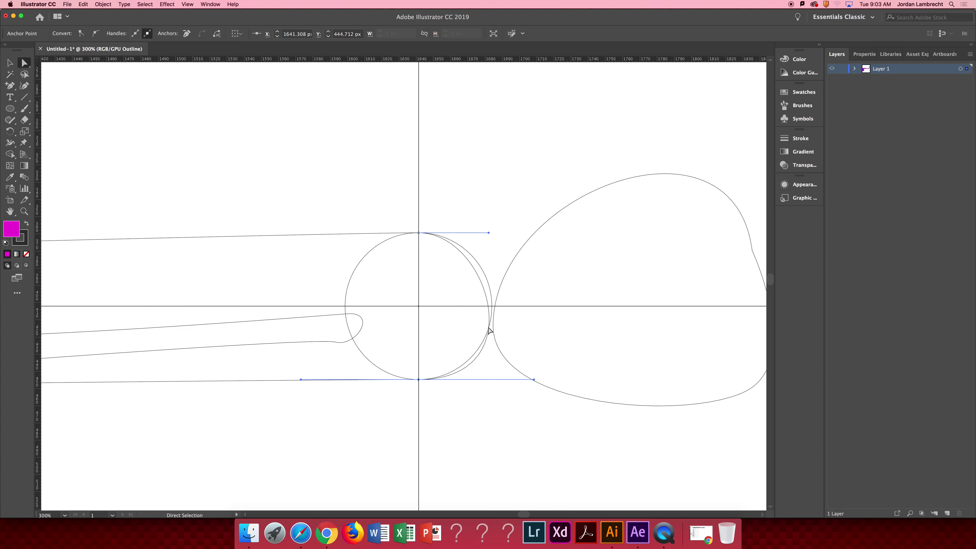
Try deleting the forearm's end curve beyond the wrist circle's upper and lower points, and undo the deletion
key(plus)
click(489, 308)
key(a)
key(Delete)
key(super+t)
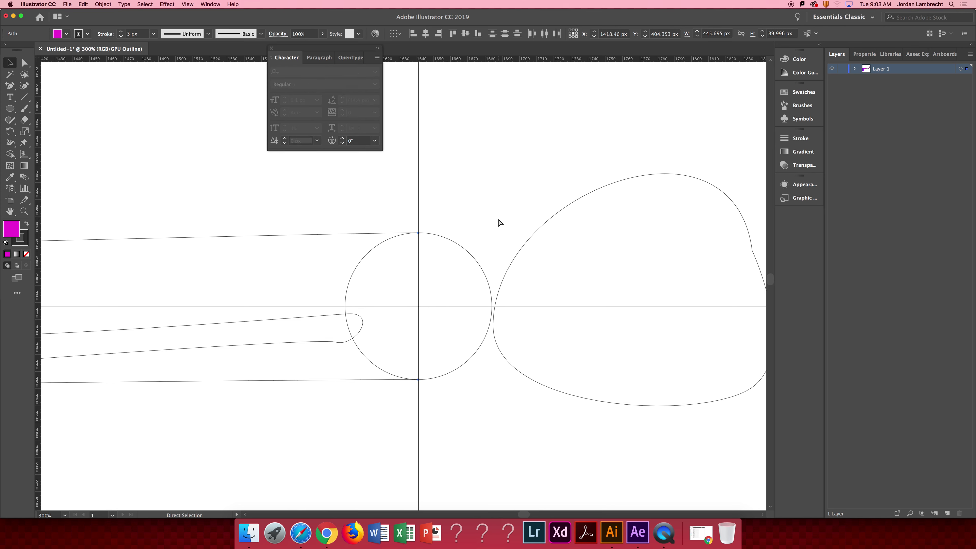
key(super+y)
key(v)
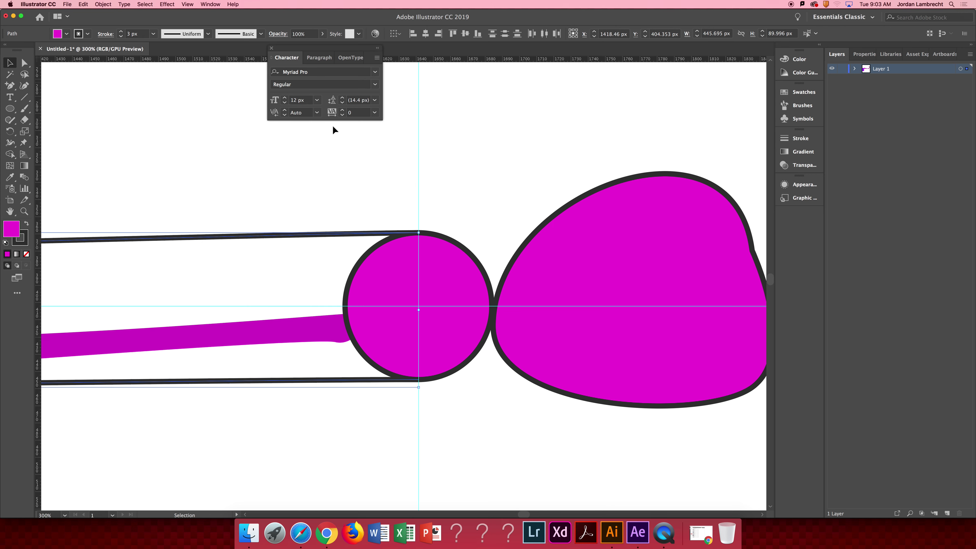
click(333, 126)
click(271, 49)
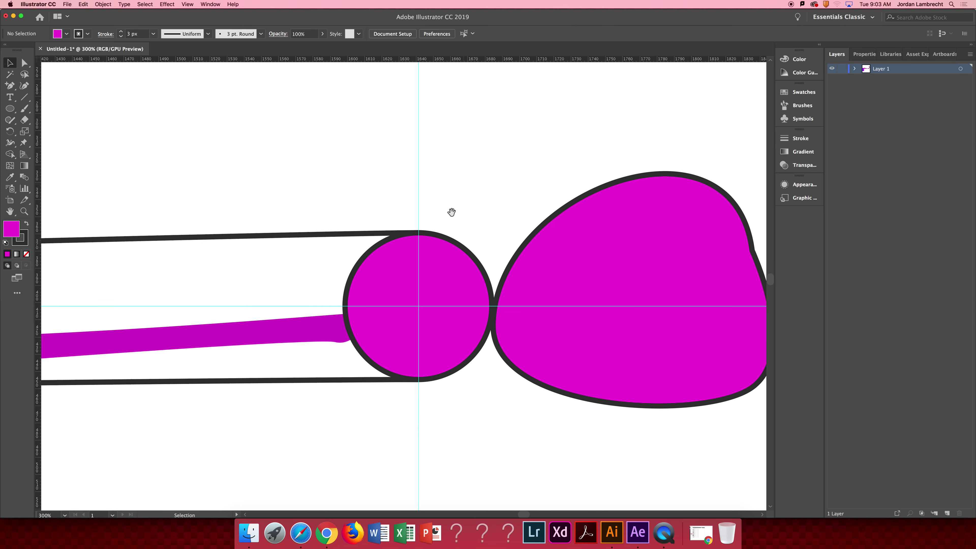
drag(371, 247, 531, 242)
key(z)
alt+click(503, 268)
alt+click(503, 268)
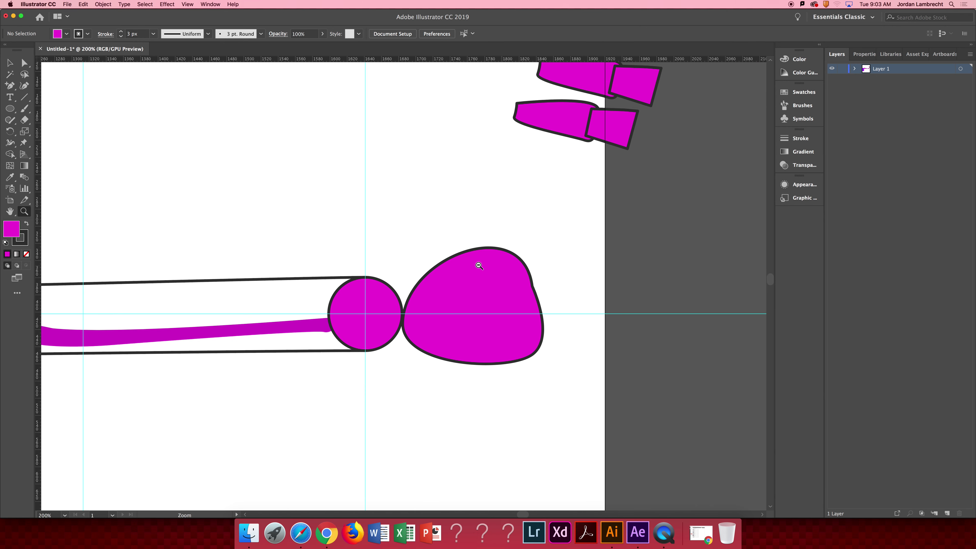
alt+click(309, 265)
drag(214, 257, 357, 281)
key(super+z)
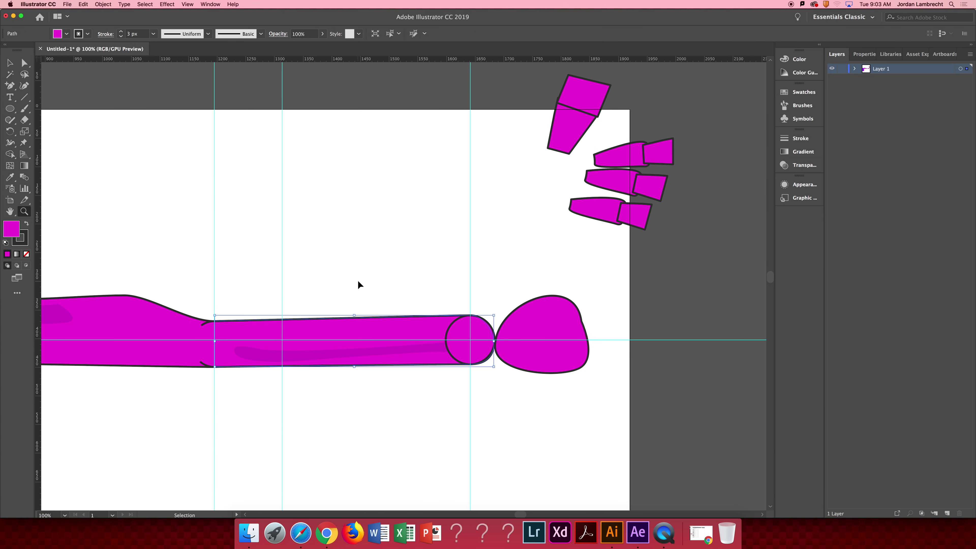
Delete the anchor at the forearm's wrist tip so the outline ends at the circle's upper and lower points
key(v)
click(393, 277)
click(392, 276)
scroll(408, 315, right, 3)
scroll(407, 315, up, 1)
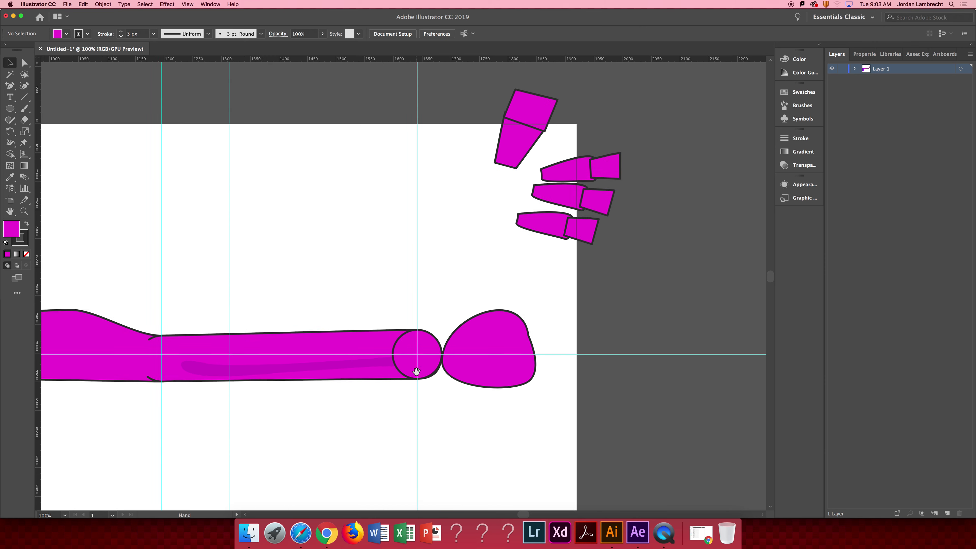
key(z)
click(441, 365)
key(v)
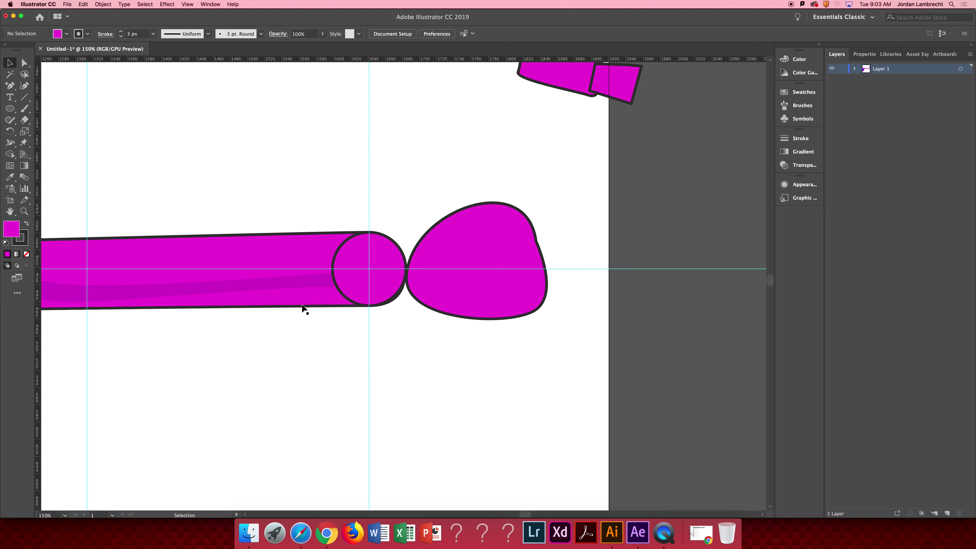
click(302, 307)
key(a)
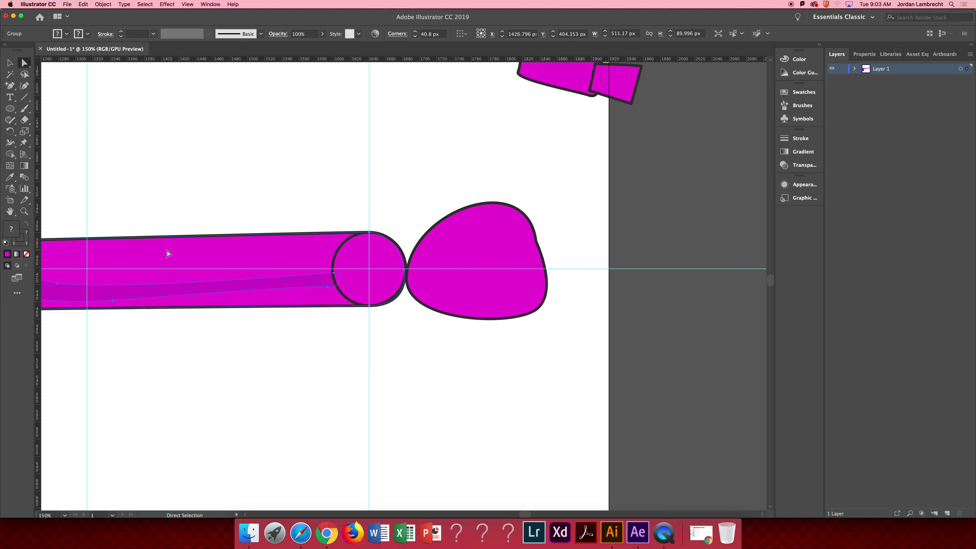
click(406, 274)
key(Delete)
Try to draw a straight Pen line between the forearm's open upper and lower wrist ends
drag(343, 275, 609, 265)
drag(532, 263, 390, 268)
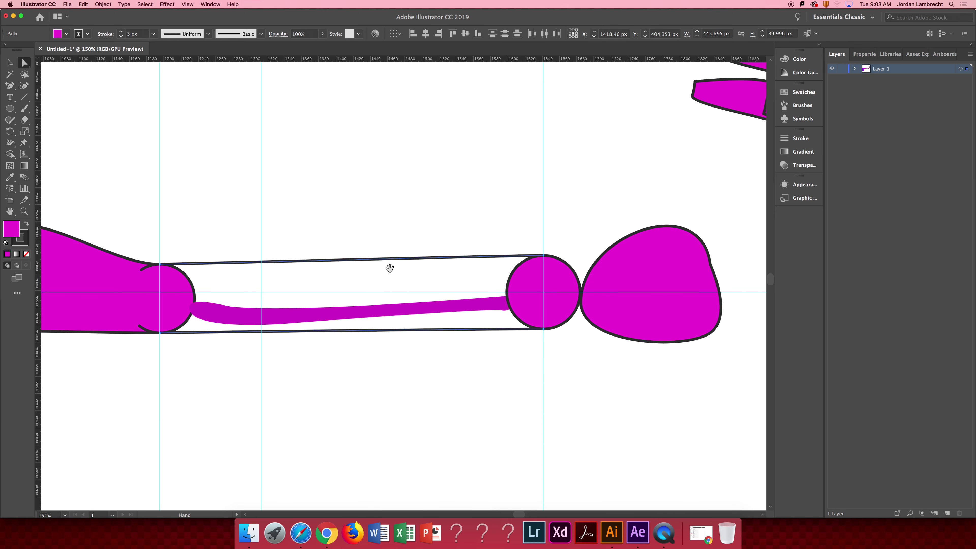
key(p)
click(544, 256)
click(543, 329)
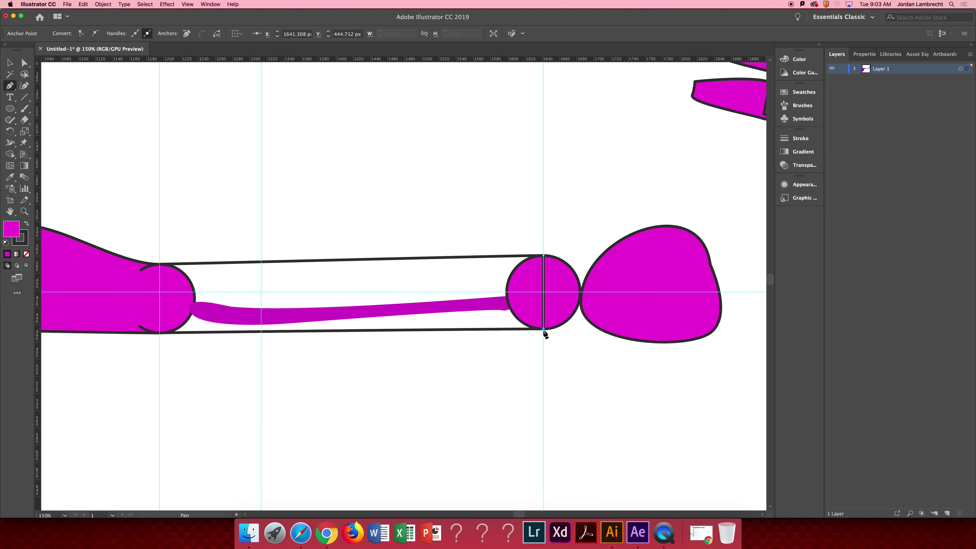
Select the forearm group, try to pick up its path at the lower wrist end, and deselect everything
key(v)
click(516, 330)
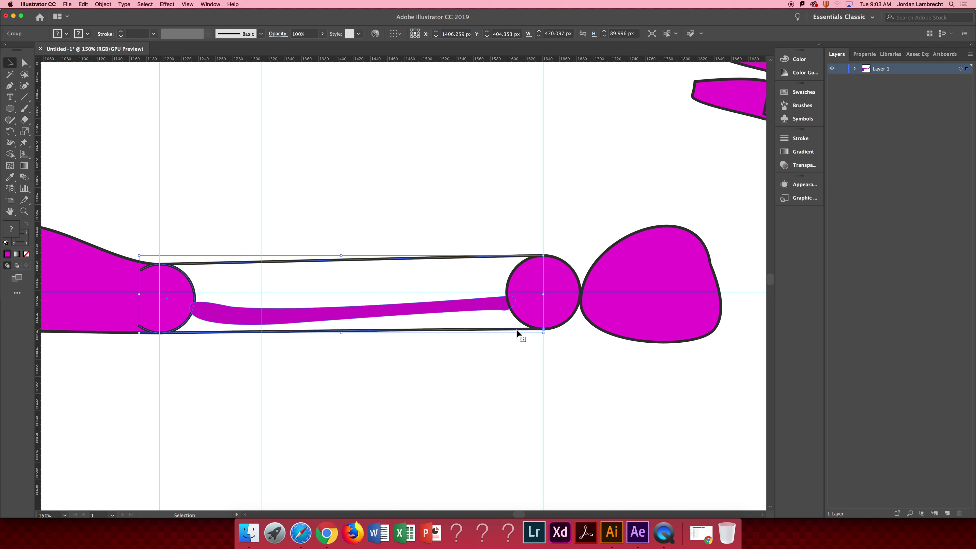
key(a)
click(545, 330)
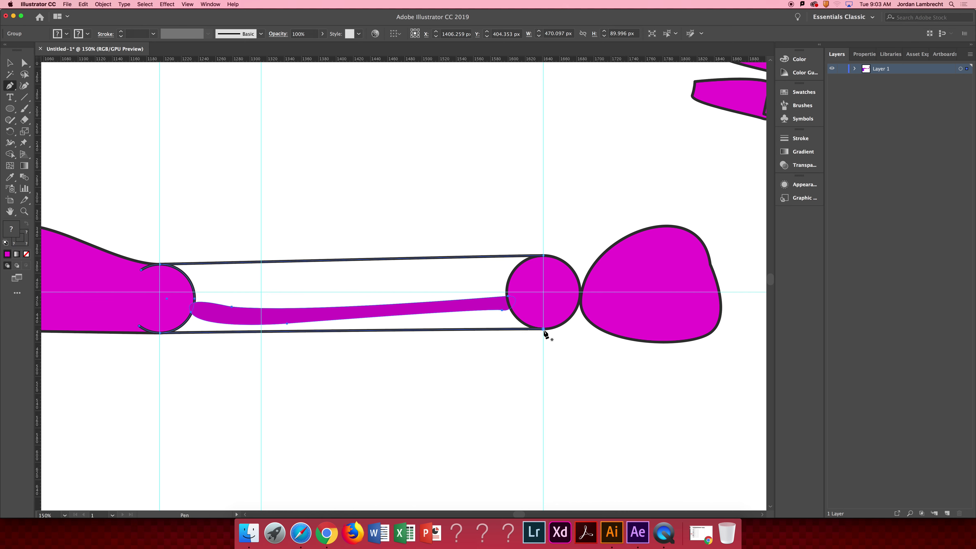
key(p)
key(v)
key(super+shift+a)
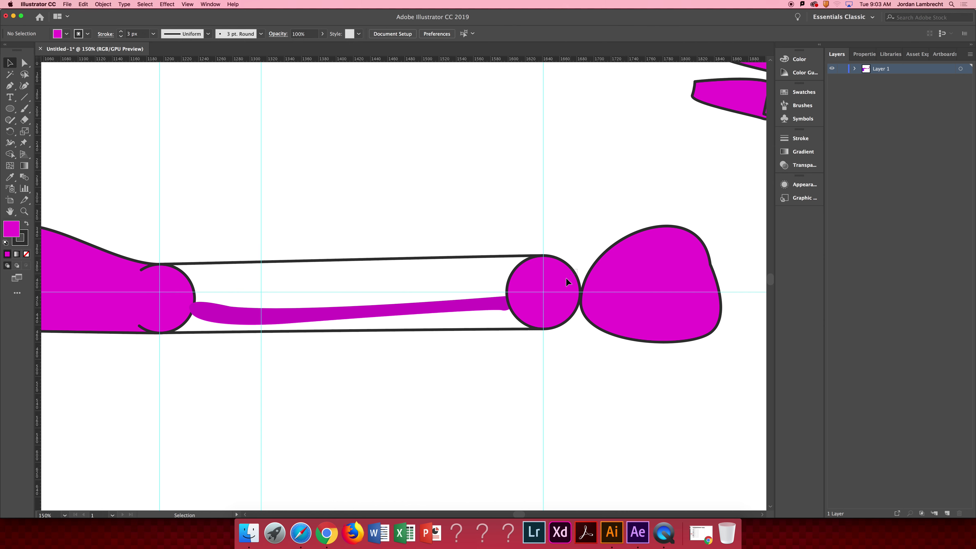
Try to close the forearm's open wrist end with a Pen line between its upper and lower points, and undo it
click(514, 257)
key(z)
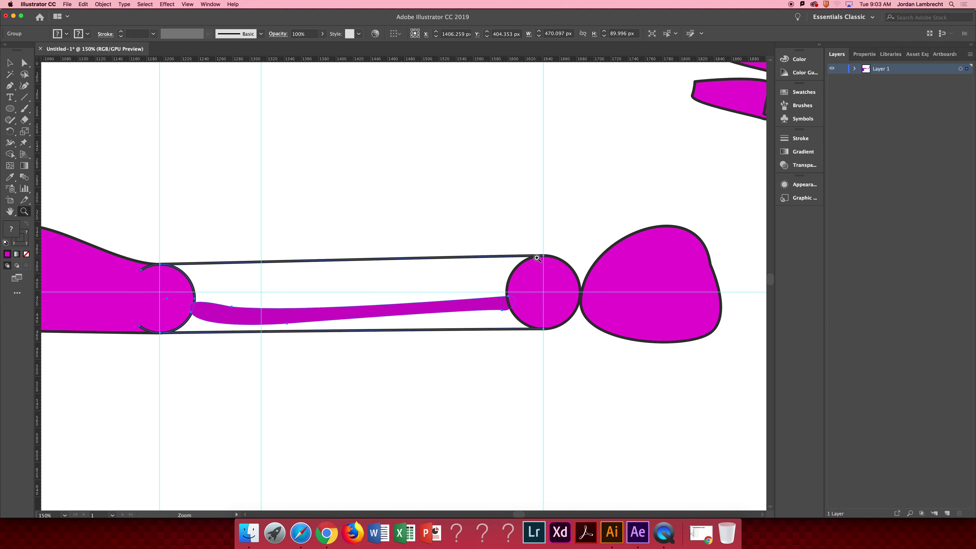
key(p)
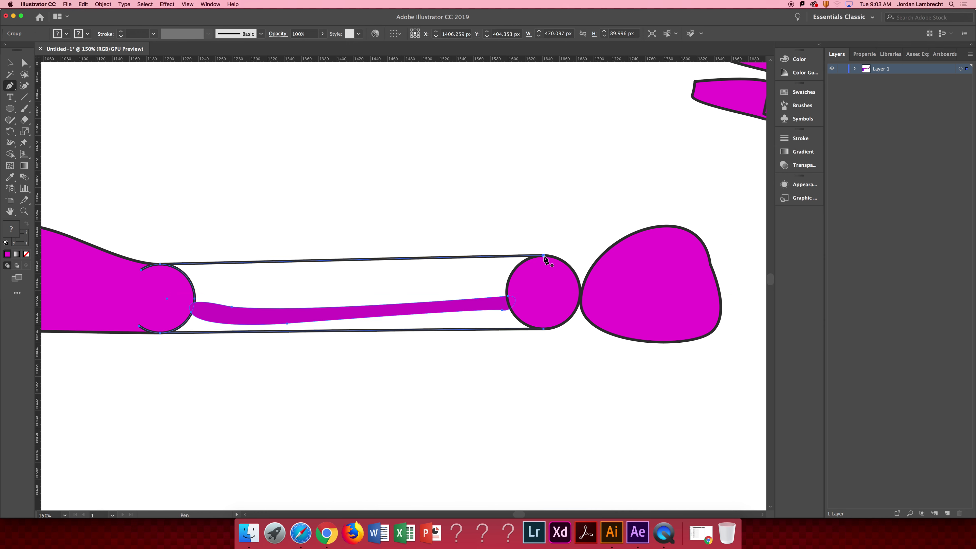
click(543, 256)
super+click(547, 320)
drag(544, 329, 550, 271)
click(544, 256)
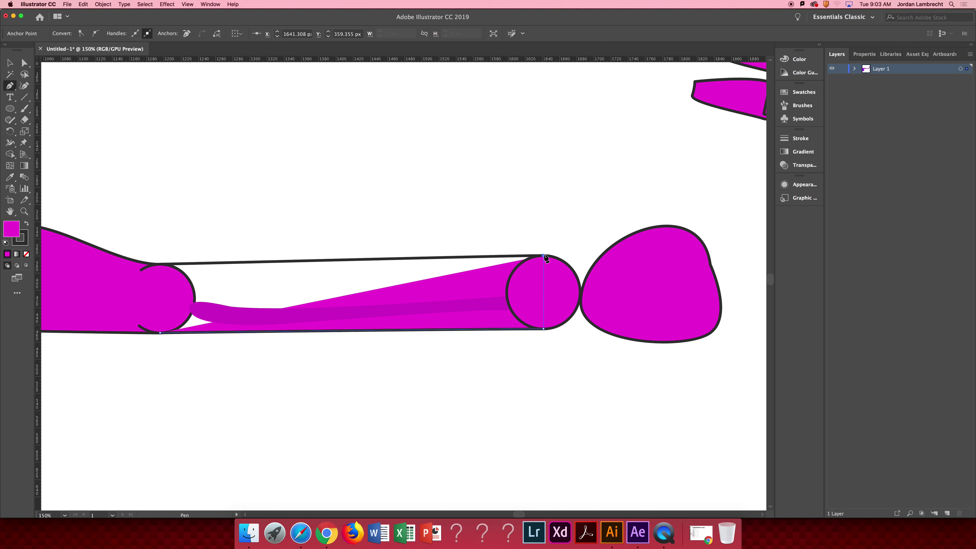
key(v)
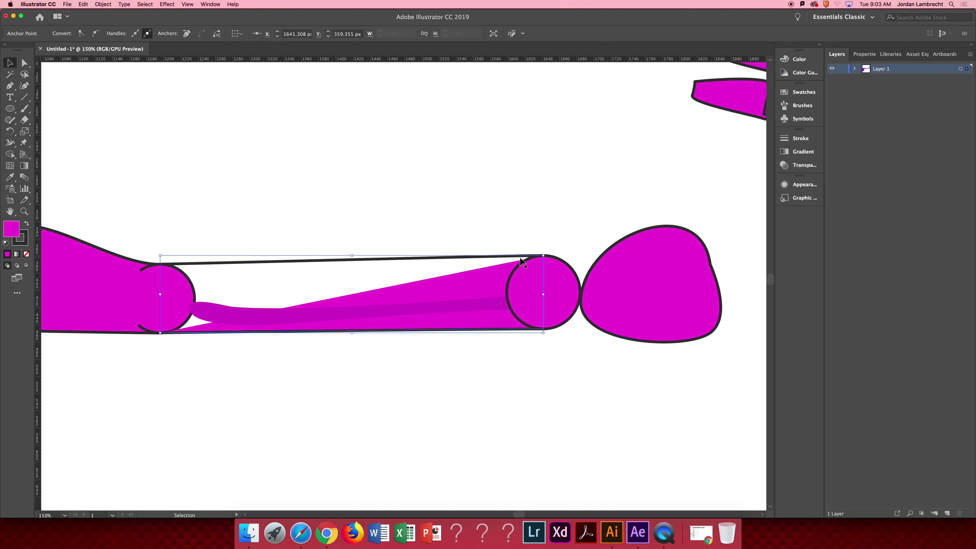
key(super+z)
Isolate the forearm group, join its upper and lower wrist end anchors with a straight segment, and exit isolation
click(485, 258)
double_click(485, 258)
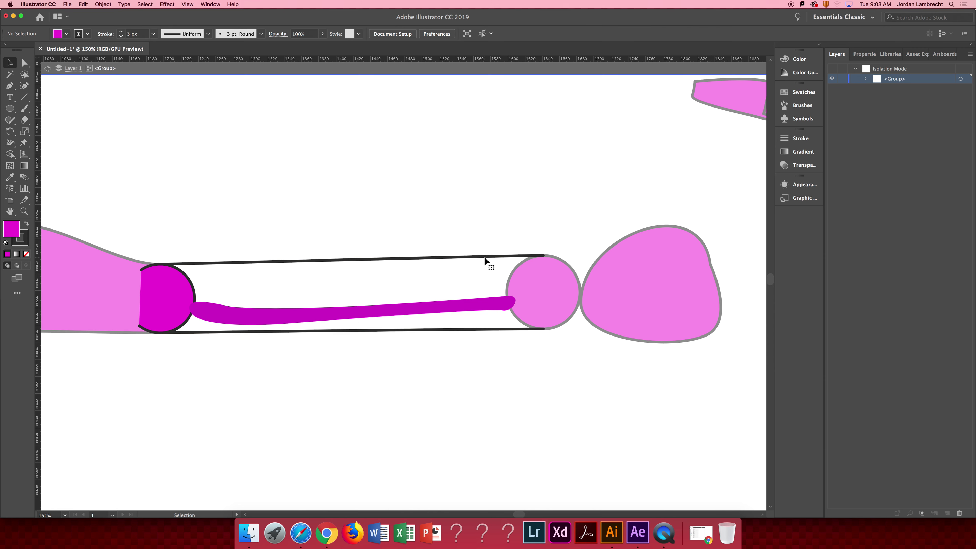
click(485, 257)
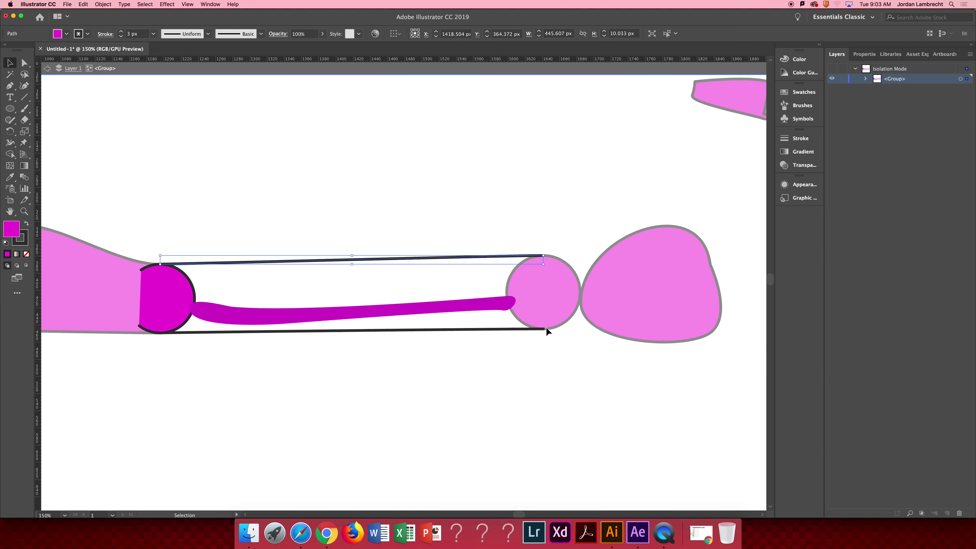
key(a)
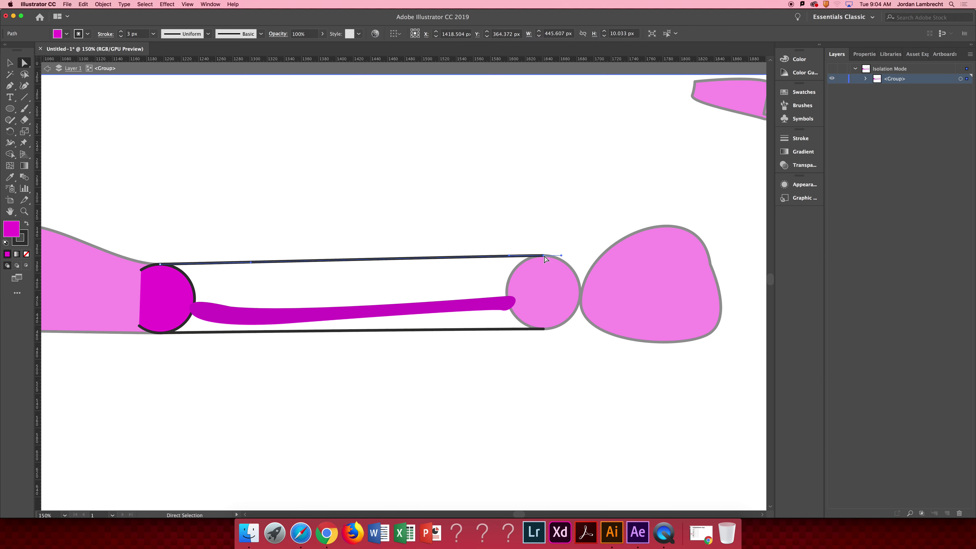
click(544, 256)
shift+click(543, 330)
key(ctrl+j)
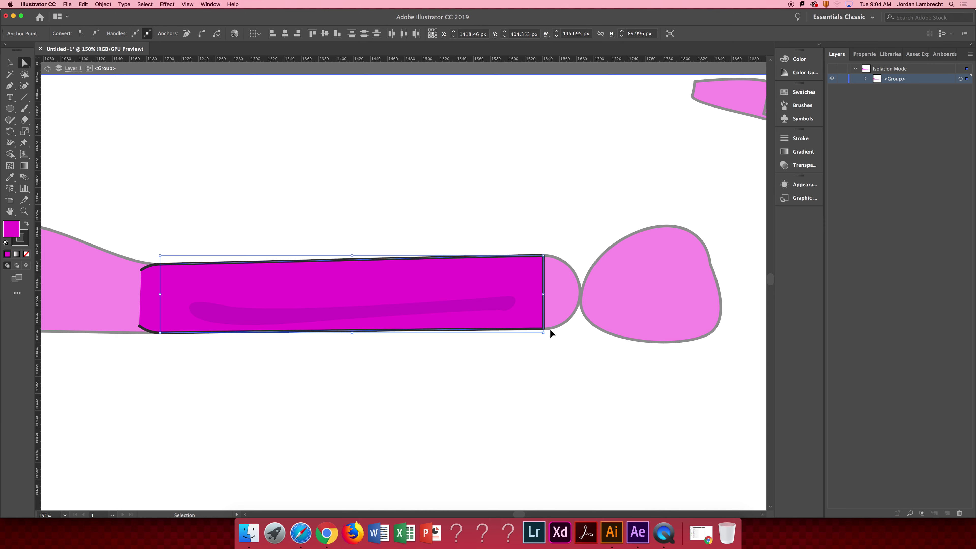
key(v)
double_click(426, 187)
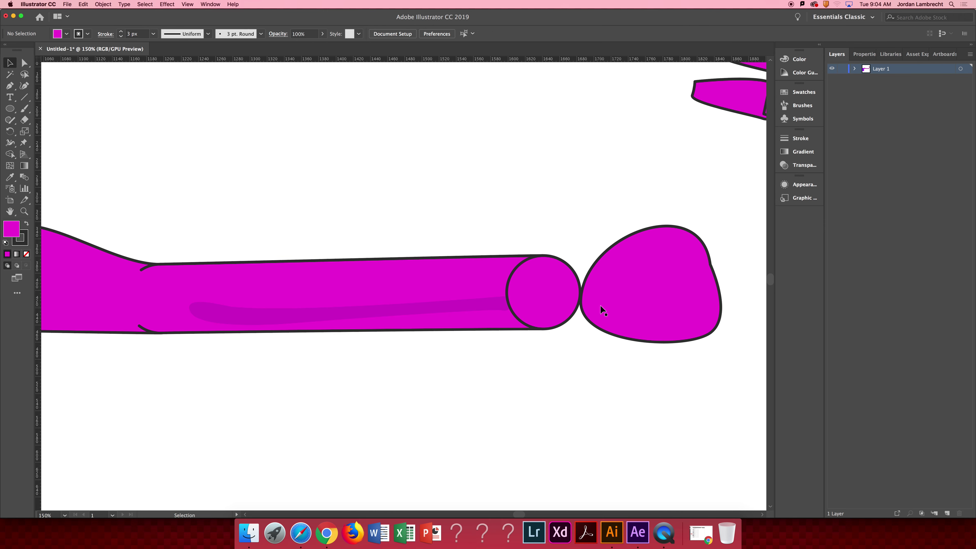
Duplicate the forearm's wrist circle, shift the hand away from the forearm, and fit the copied circle inside the hand's wrist end
drag(549, 253, 420, 248)
key(z)
click(512, 271)
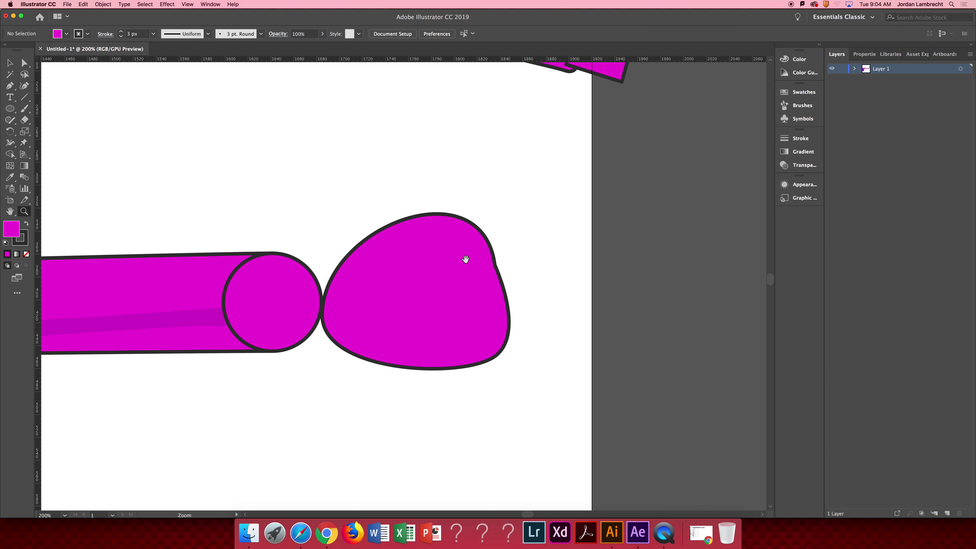
drag(399, 295, 522, 285)
key(v)
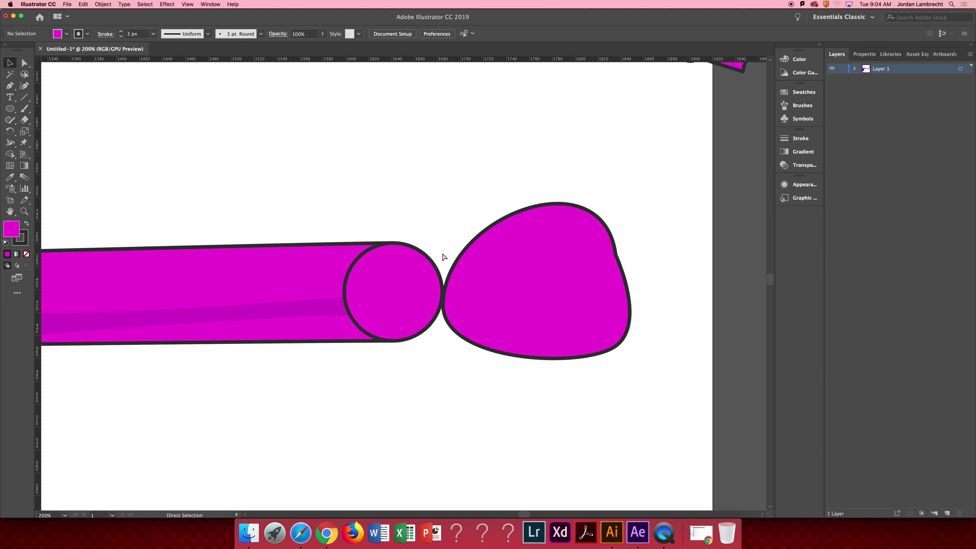
click(443, 253)
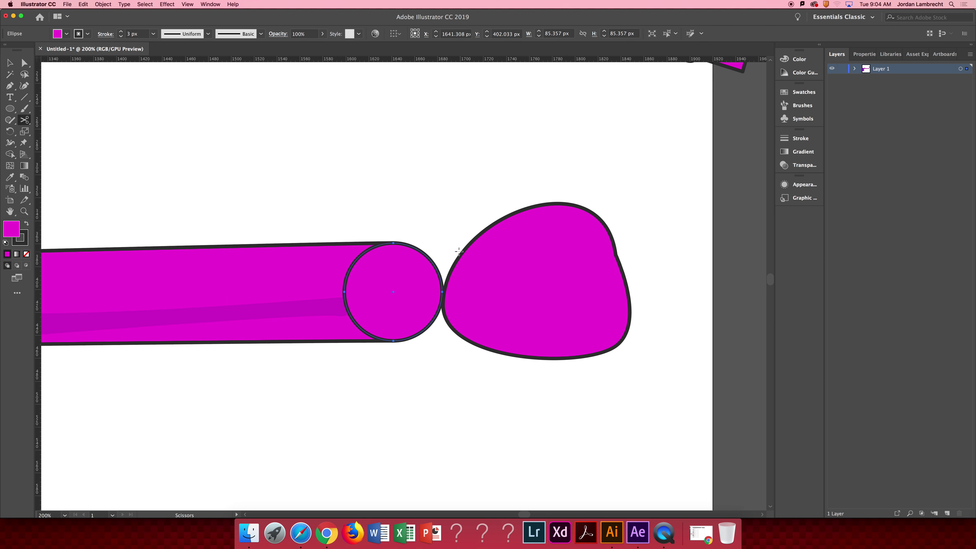
drag(412, 288, 501, 294)
drag(587, 298, 630, 298)
click(458, 303)
drag(457, 303, 508, 338)
click(626, 308)
Switch to outline view and move the hand's wrist anchor outward onto the edge of the copied circle
key(super+y)
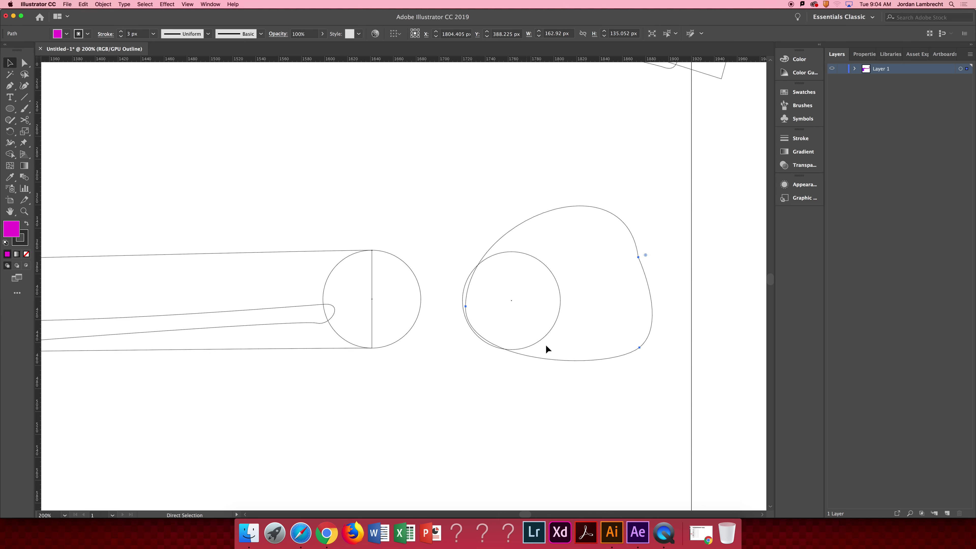
key(a)
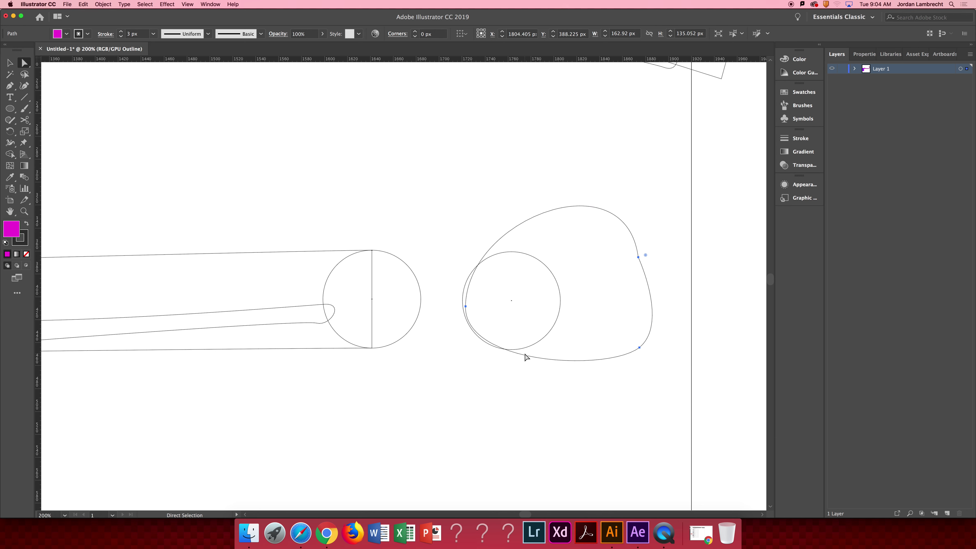
click(465, 306)
drag(465, 306, 462, 307)
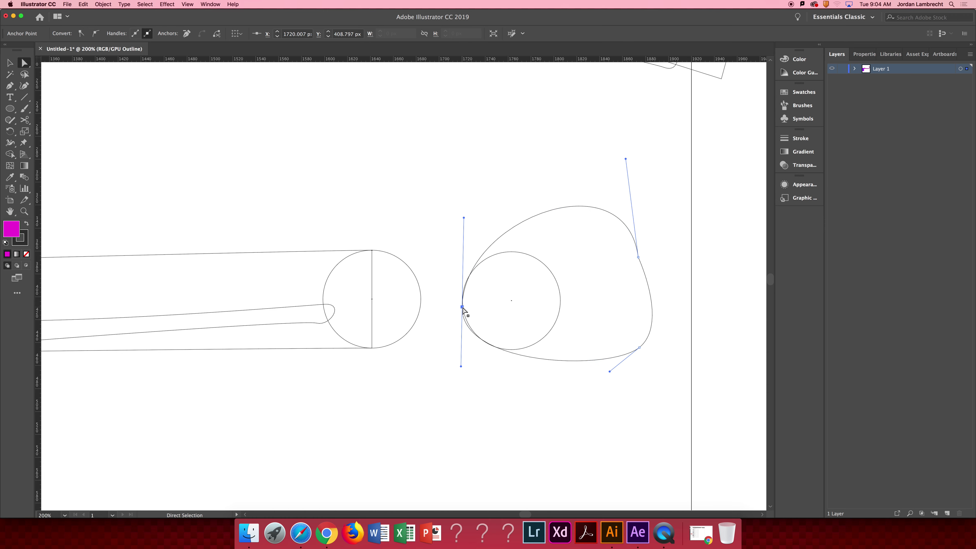
Straighten both direction handles of the hand's wrist anchor vertically so the curve hugs the circle
key(z)
click(517, 267)
click(351, 273)
scroll(396, 294, down, 2)
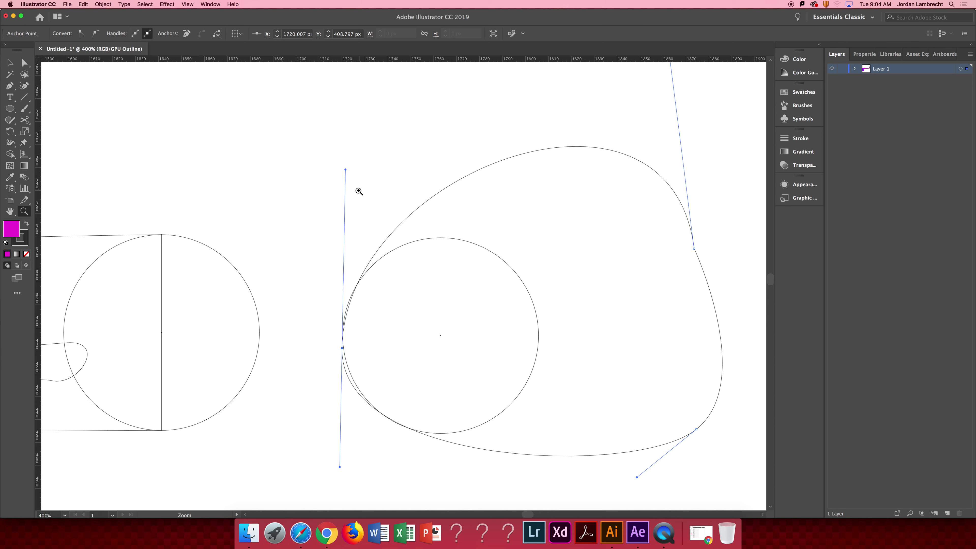
key(a)
mouse_move(345, 173)
mouse_down()
mouse_move(342, 160)
mouse_move(351, 161)
mouse_move(342, 159)
mouse_up()
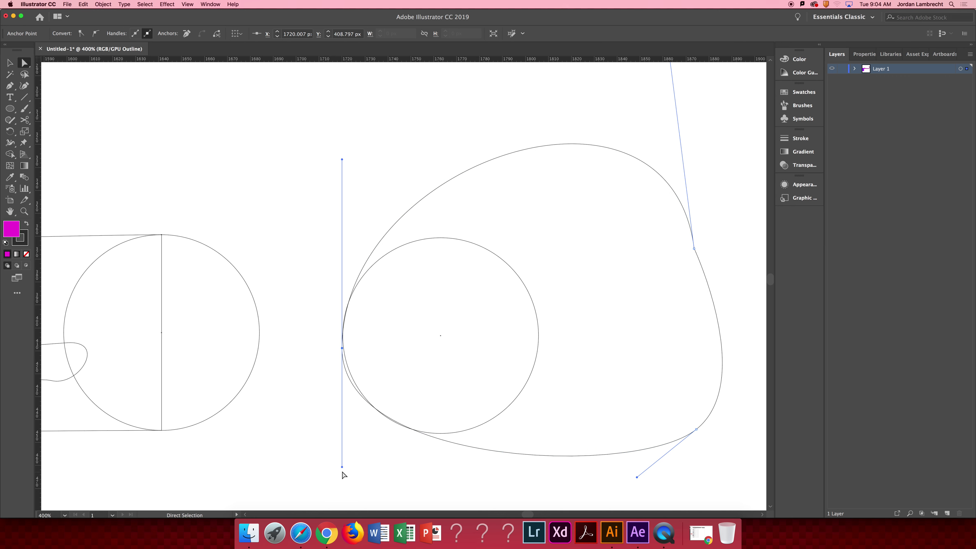
drag(343, 468, 342, 467)
Try to shift the copied circle's wrist-side anchor, undo the change, and deselect everything
click(340, 346)
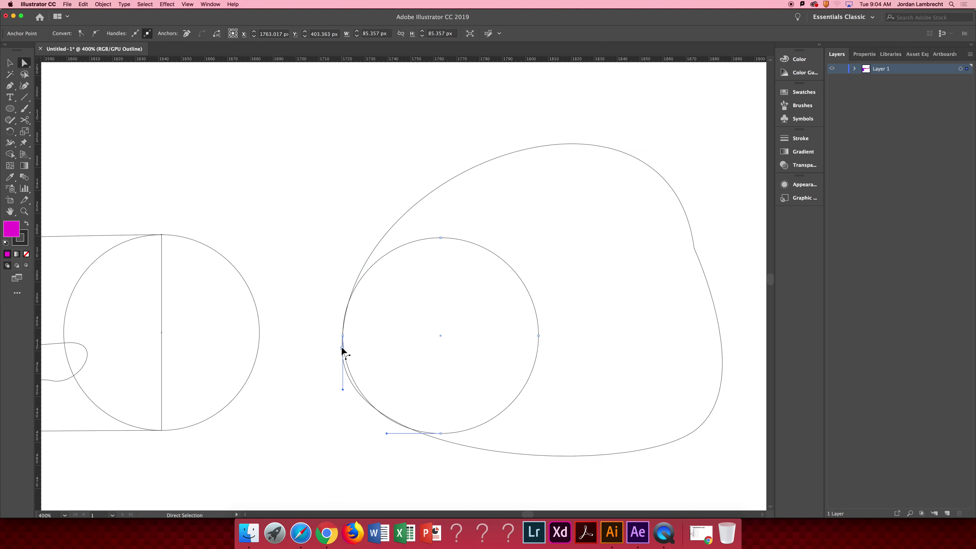
drag(343, 338, 345, 335)
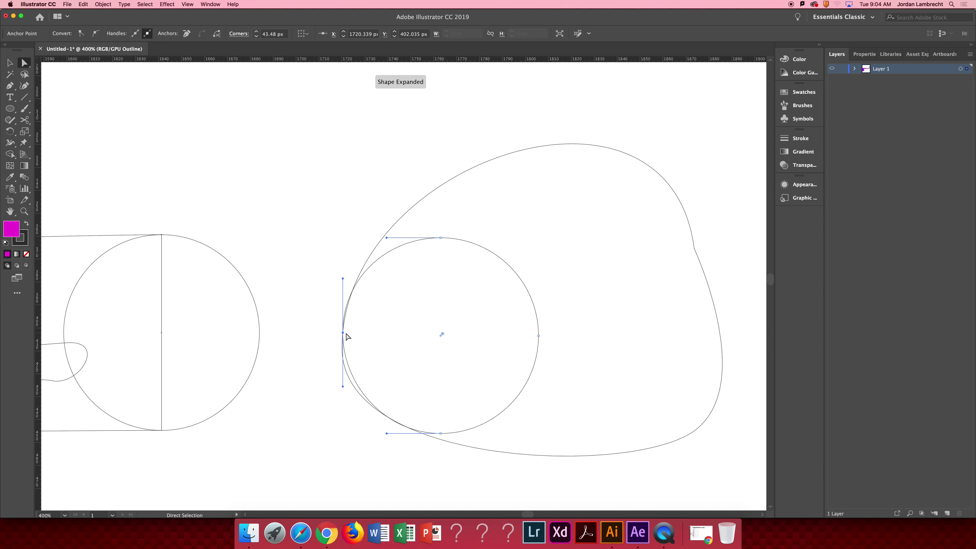
key(v)
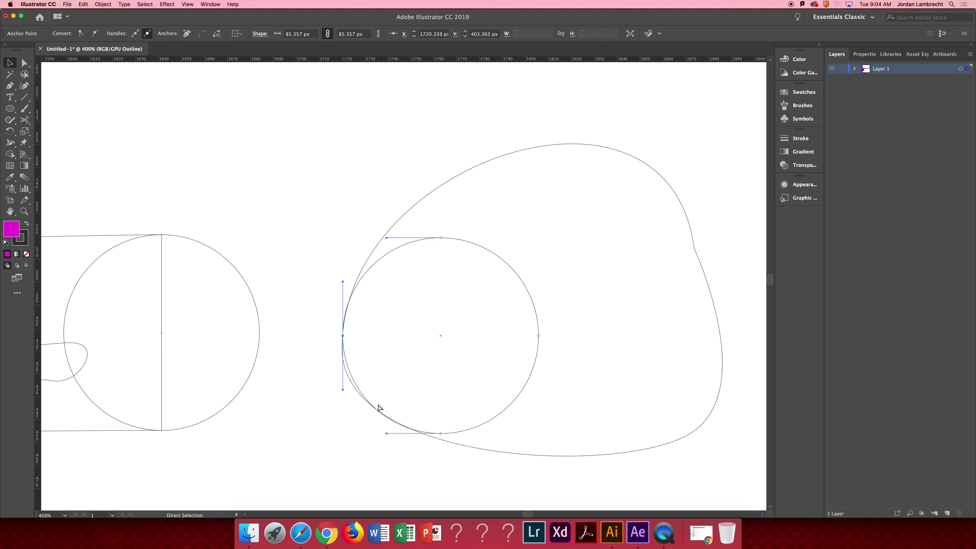
key(super+shift+a)
Raise the hand's wrist anchor slightly along the circle's edge and adjust its vertical handles to fit the circle's curve
click(463, 446)
key(a)
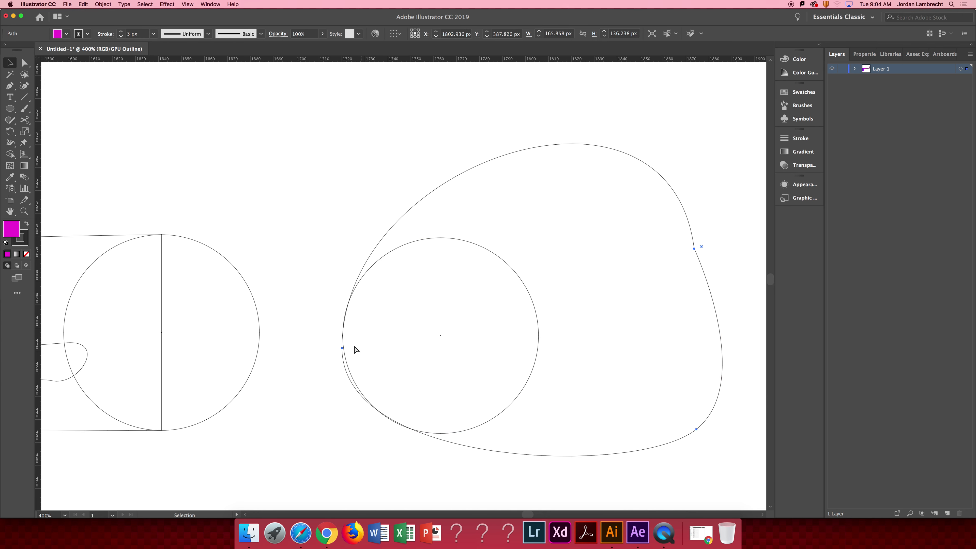
drag(342, 348, 341, 343)
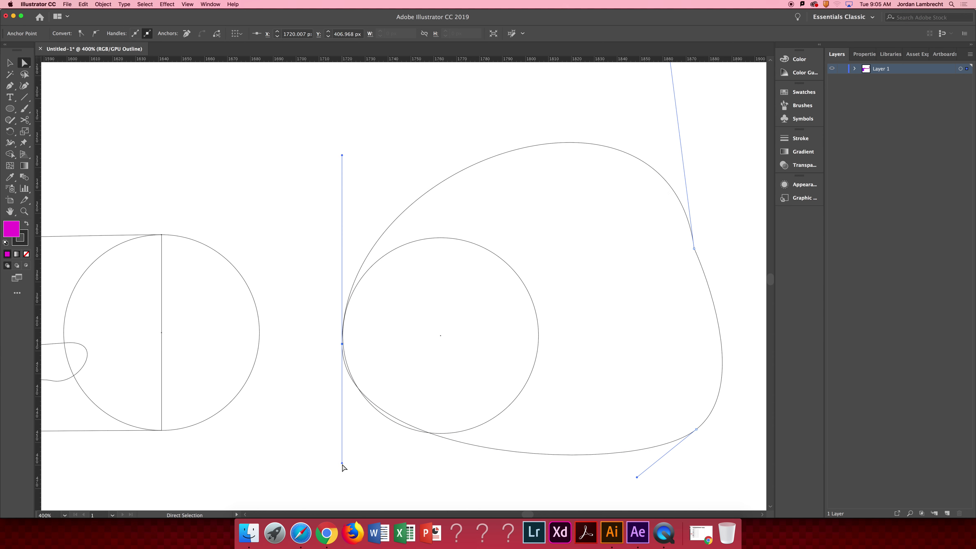
drag(343, 466, 341, 473)
drag(343, 159, 346, 188)
Turn the handles of the hand's lower and upper far-end anchors vertical to flatten the edge opposite the wrist
drag(543, 239, 368, 205)
key(z)
alt+click(553, 232)
alt+click(440, 231)
scroll(406, 254, left, 2)
scroll(405, 253, down, 1)
key(a)
click(397, 378)
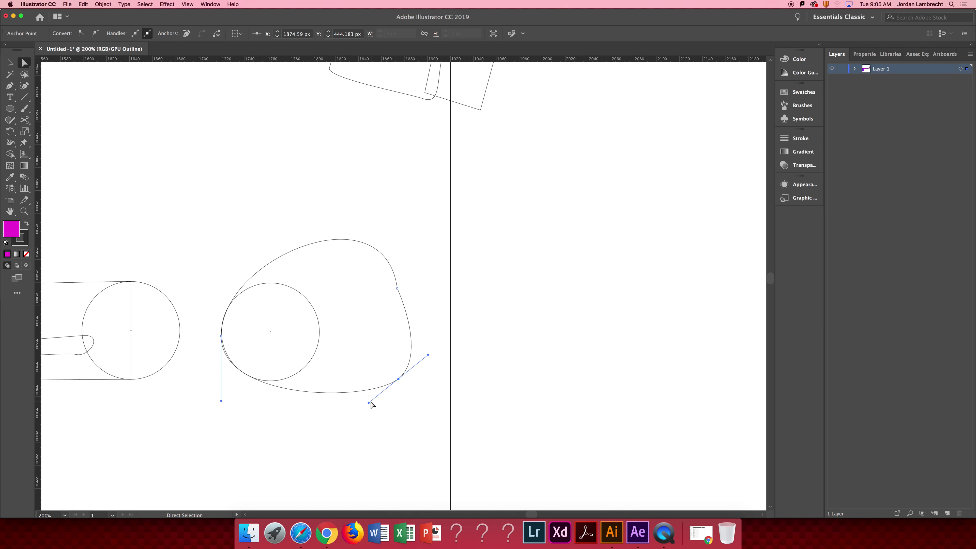
drag(369, 404, 398, 413)
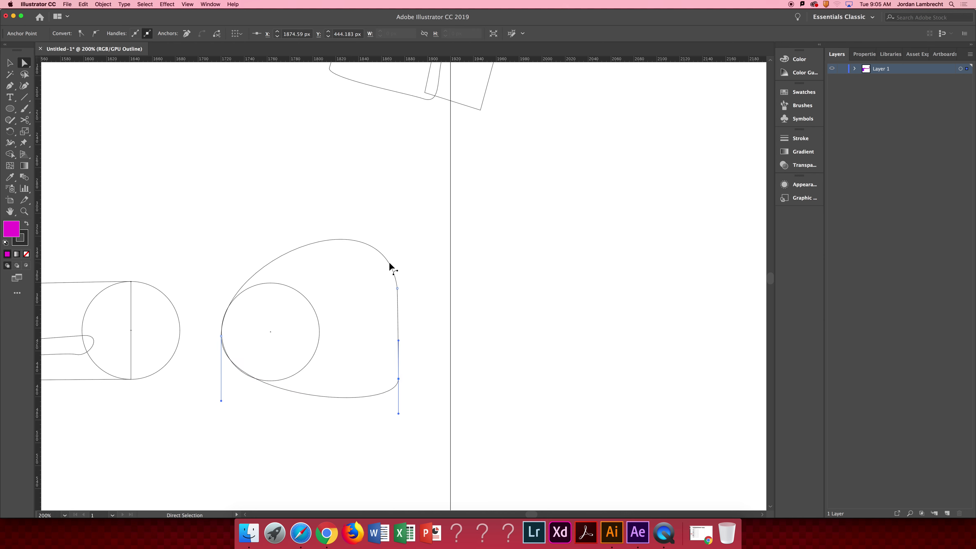
click(398, 289)
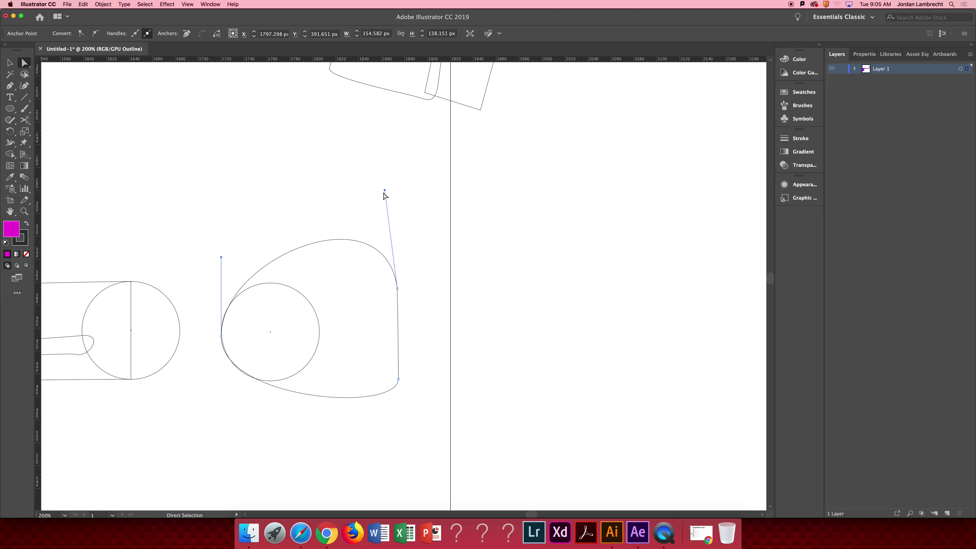
drag(385, 191, 398, 189)
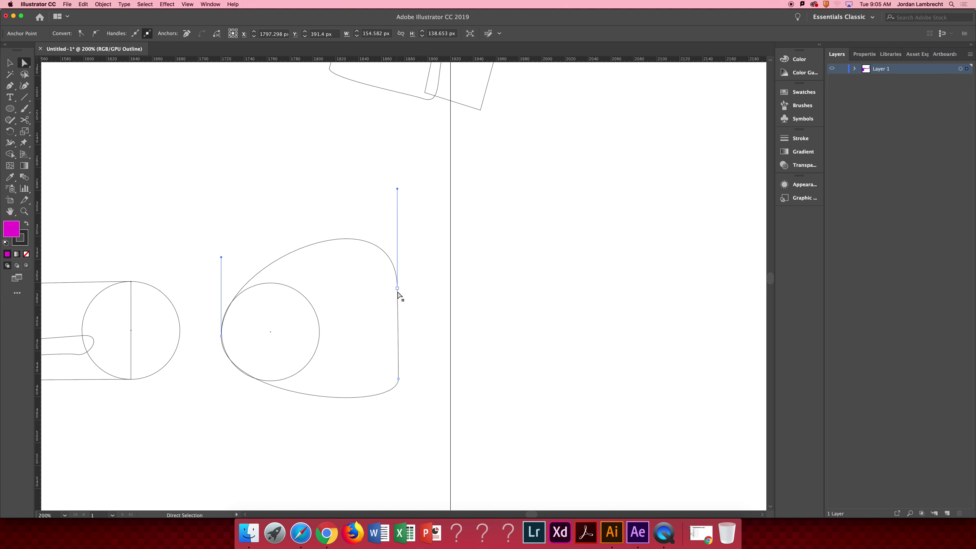
Nudge the hand's lower far anchor up, pull its upper far anchor down, and lengthen the lower anchor's downward handle
click(397, 377)
click(399, 379)
drag(399, 379, 399, 377)
click(398, 288)
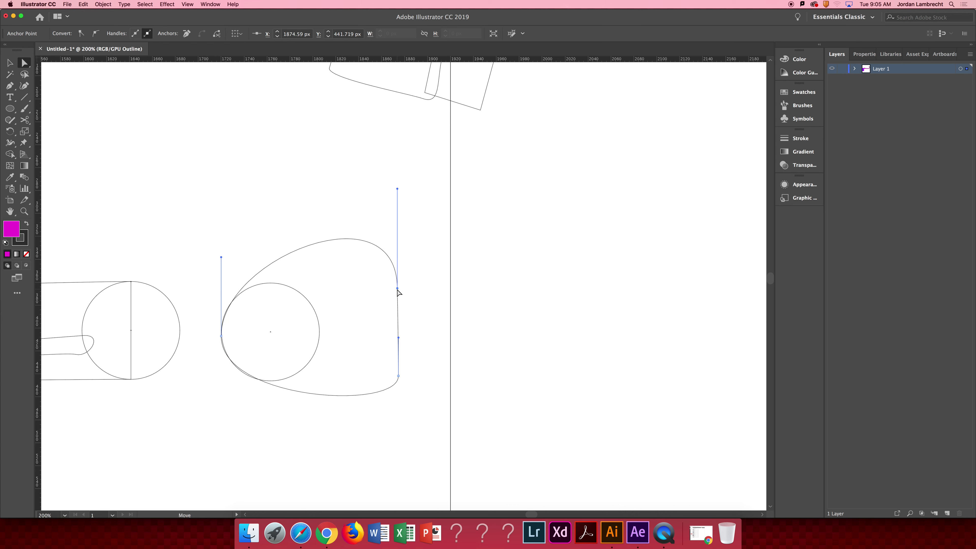
drag(398, 289, 397, 302)
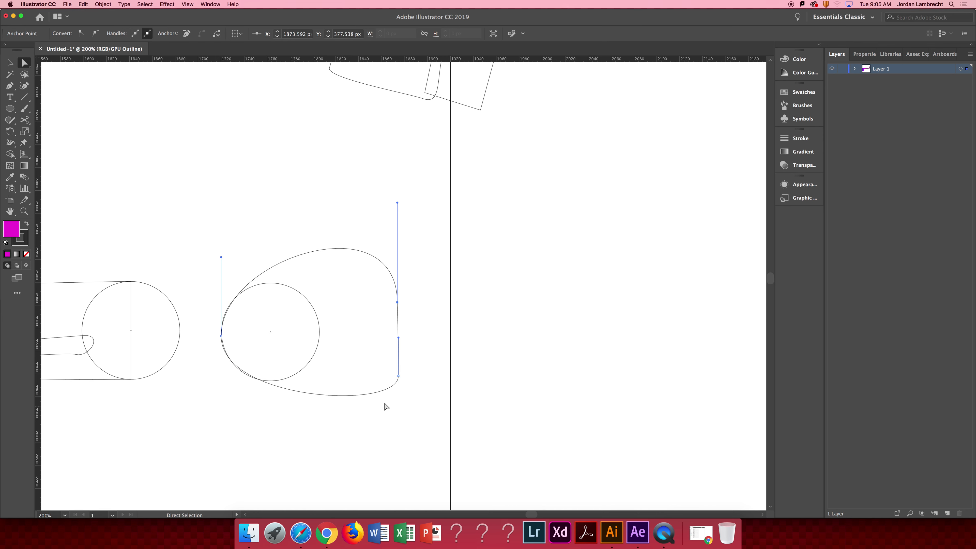
click(398, 377)
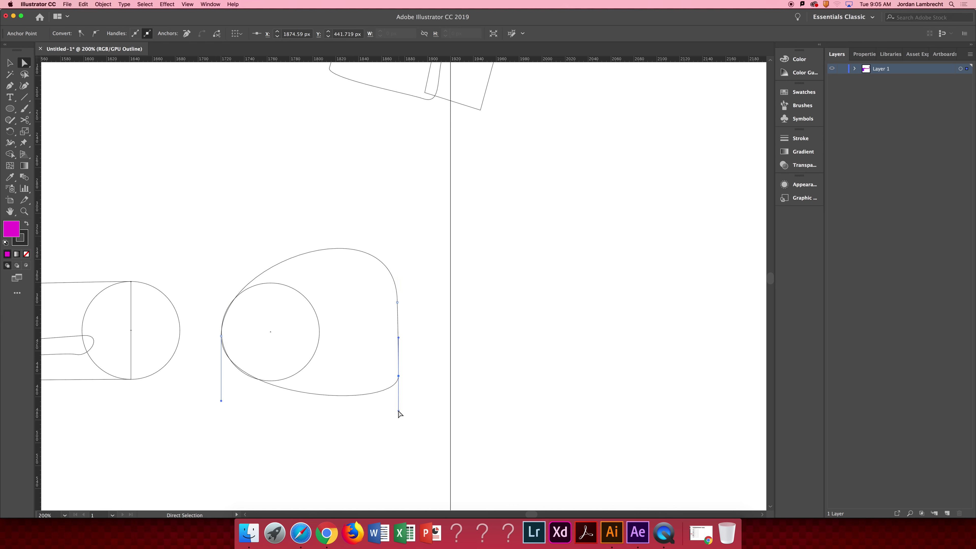
drag(398, 411, 398, 426)
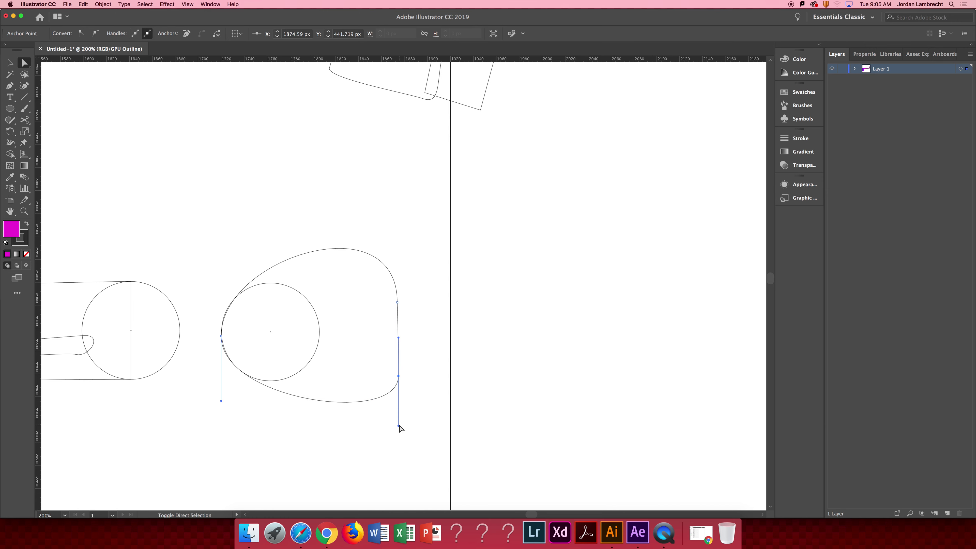
Deselect the hand outline and return the artwork to filled preview
key(v)
click(432, 304)
key(ctrl+y)
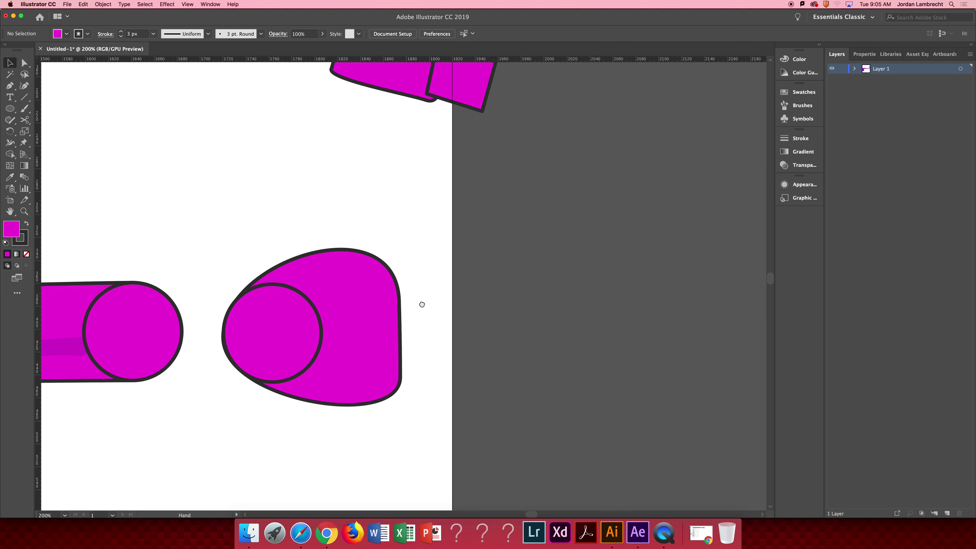
scroll(500, 307, left, 5)
scroll(500, 307, up, 1)
Group the hand with its circle and move the group so its circle overlaps the forearm's wrist circle
drag(556, 266, 361, 418)
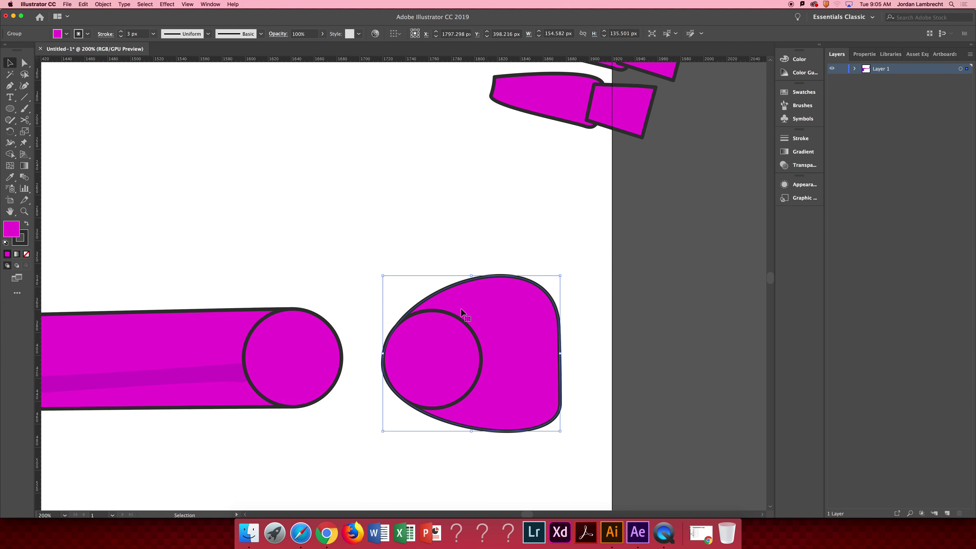
alt+super+click(432, 321)
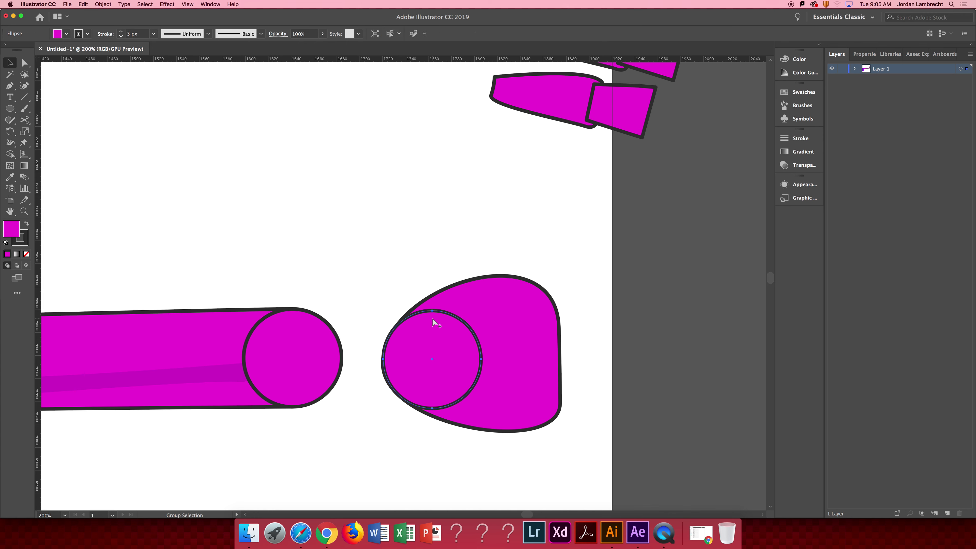
drag(473, 257, 410, 370)
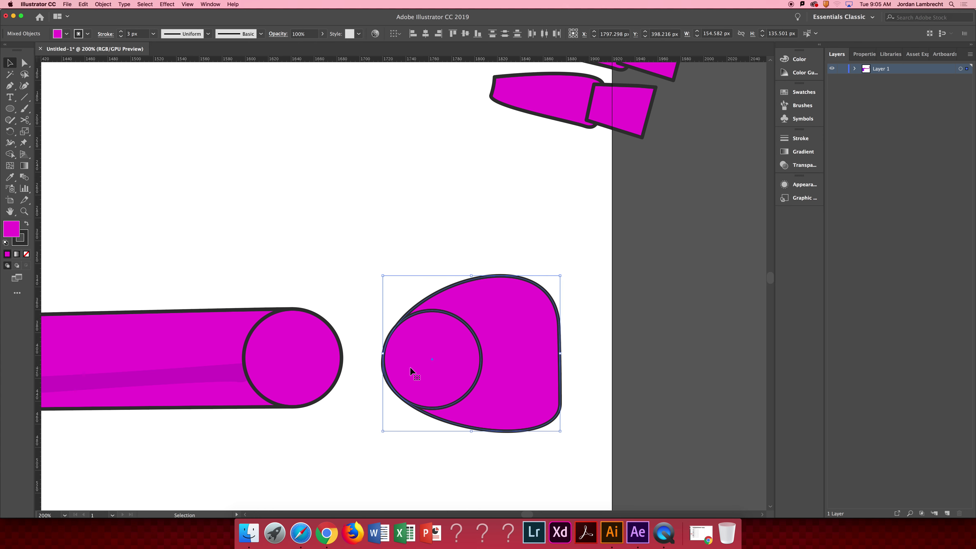
key(super+g)
drag(501, 371, 360, 359)
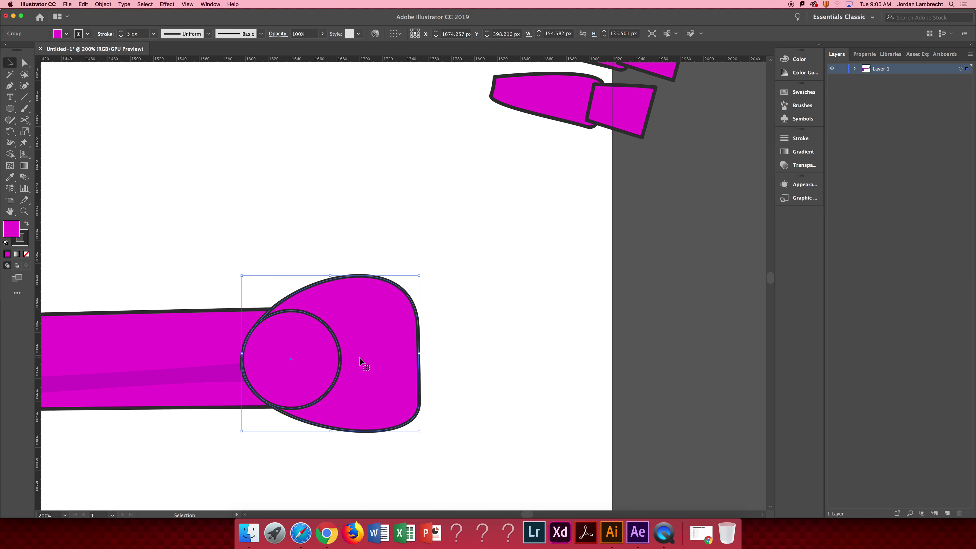
Fine-tune the hand group's position in outline view so its circle coincides with the forearm's wrist circle, and return to filled preview
key(z)
click(329, 351)
key(super+y)
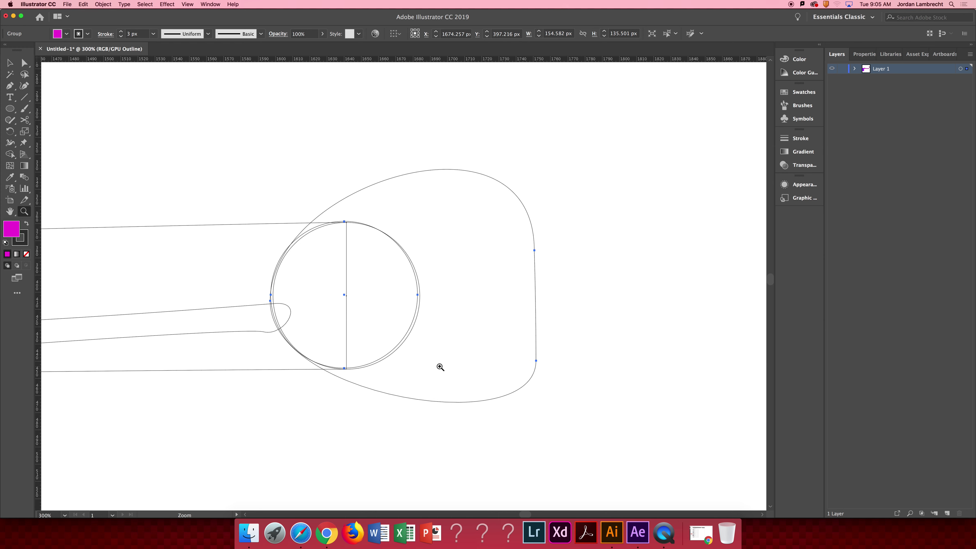
key(Up)
key(Right)
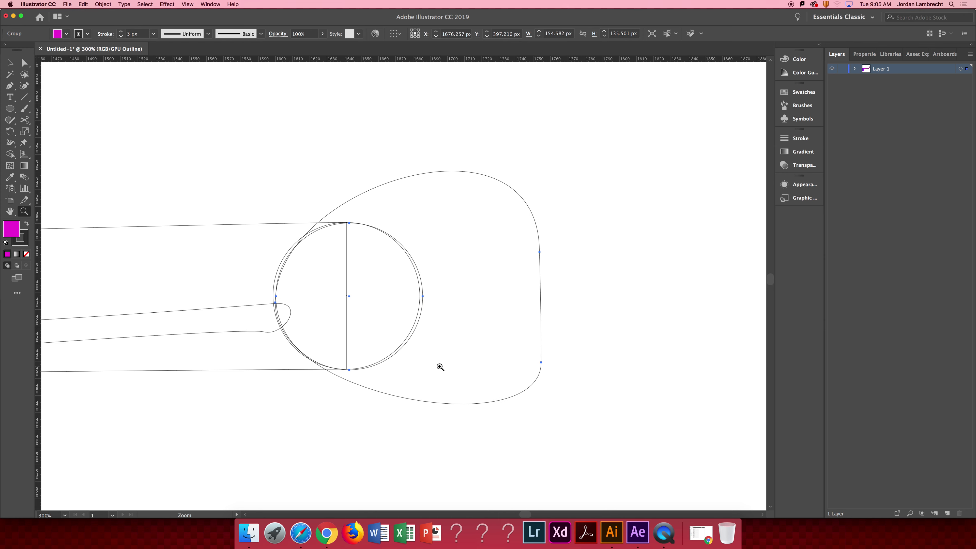
key(Left)
click(445, 214)
click(349, 303)
click(346, 302)
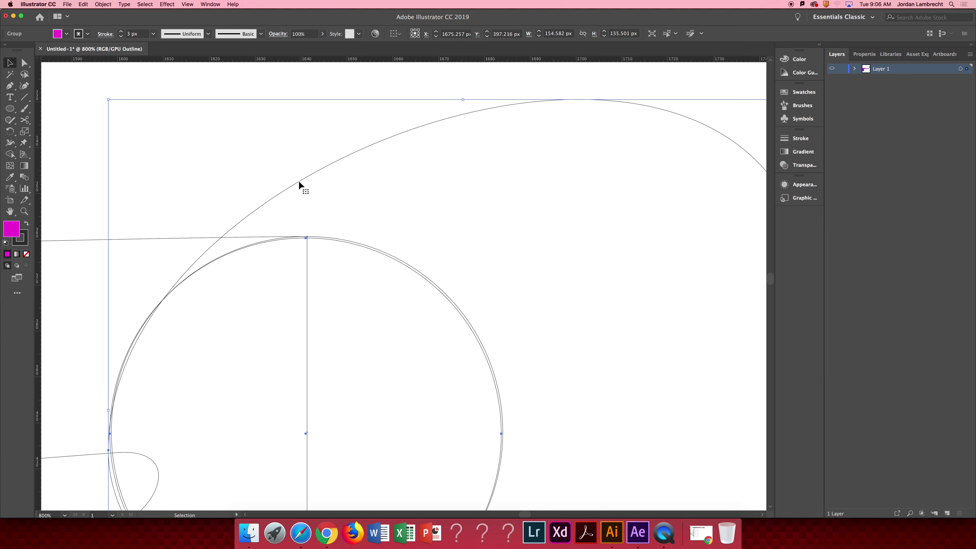
drag(299, 182, 300, 182)
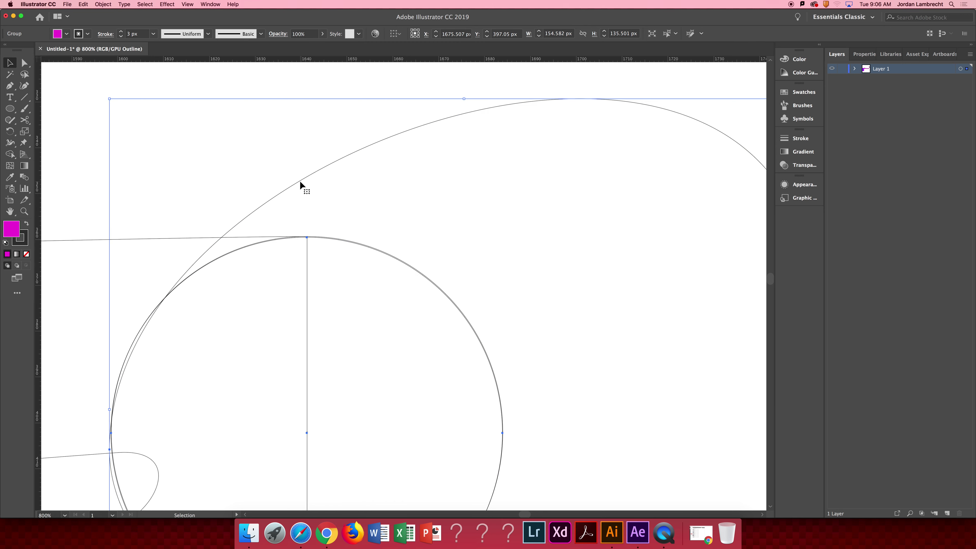
key(a)
key(super+y)
Move the two-segment thumb from above the artboard down into the open space above the hand
key(z)
alt+click(344, 201)
alt+click(345, 204)
alt+click(426, 319)
alt+click(426, 319)
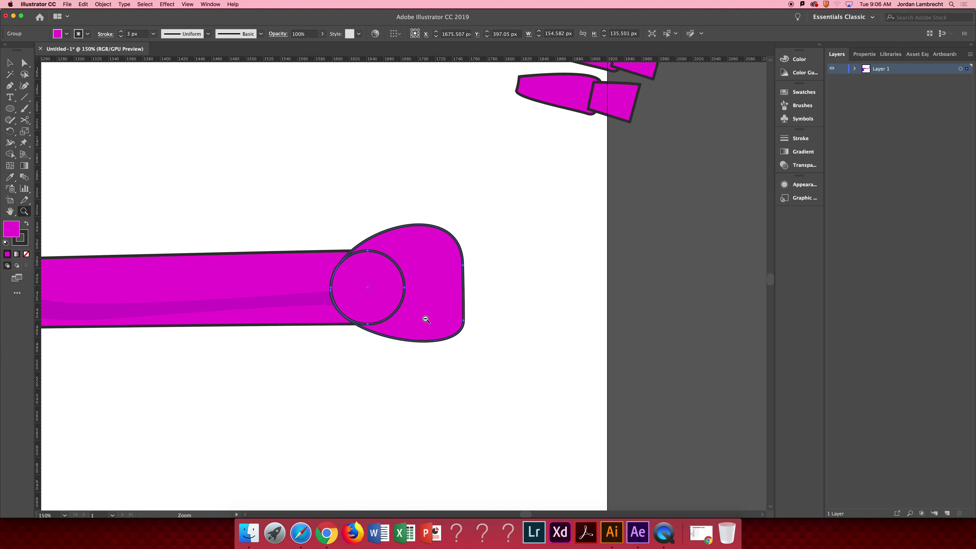
alt+click(396, 299)
alt+click(352, 275)
alt+click(356, 264)
key(space)
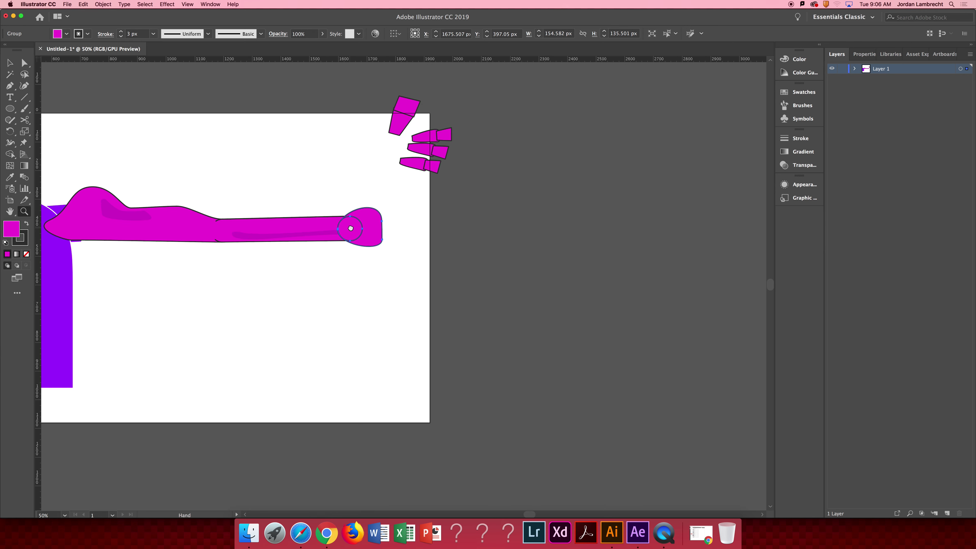
drag(350, 228, 376, 273)
click(382, 270)
click(391, 271)
click(408, 322)
key(space)
drag(486, 250, 411, 312)
key(space)
drag(501, 232, 437, 419)
key(v)
click(410, 148)
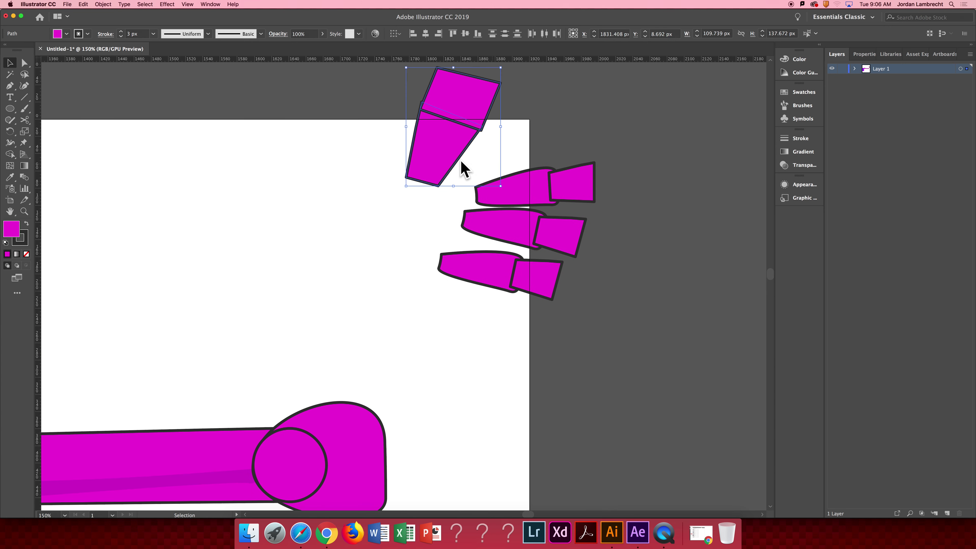
drag(468, 124, 378, 262)
click(429, 374)
Draw a circle about 42 px wide over the narrow lower end of the thumb's lower segment
key(z)
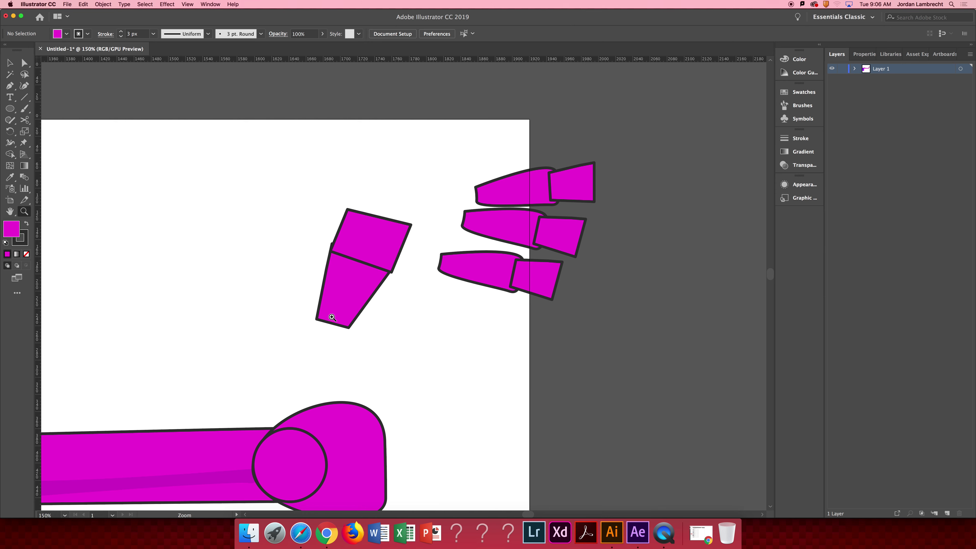
click(333, 319)
click(10, 109)
mouse_move(384, 279)
mouse_down()
mouse_move(425, 320)
mouse_move(375, 300)
mouse_up()
key(v)
click(442, 275)
click(410, 309)
click(442, 279)
In outline view, move the two lower anchors of the thumb's lower segment onto the edge of the joint circle
key(ctrl+y)
key(z)
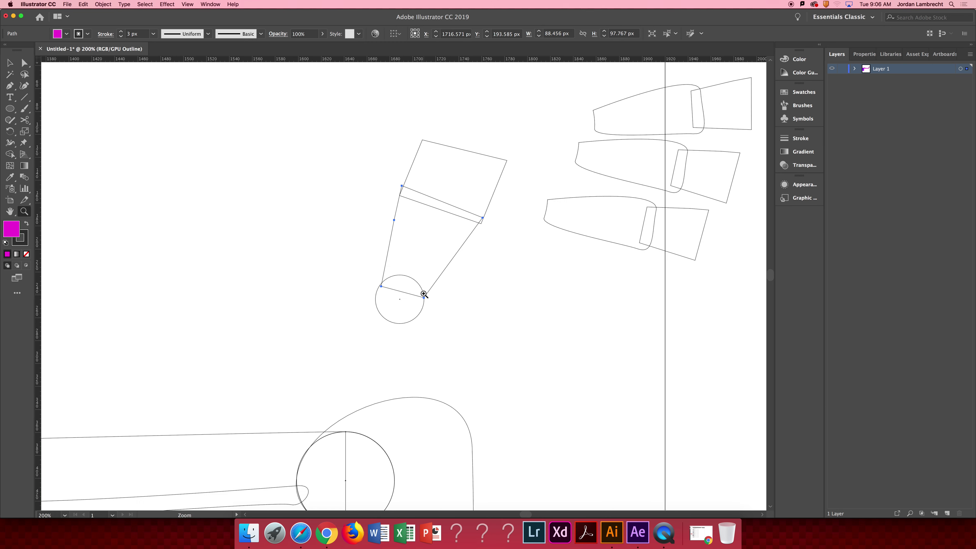
click(425, 295)
click(423, 291)
drag(384, 278, 416, 286)
key(a)
key(a)
click(403, 288)
click(404, 289)
key(v)
click(416, 278)
click(414, 274)
key(a)
drag(318, 266, 308, 278)
drag(403, 289, 393, 323)
key(super+z)
key(super+shift+a)
key(v)
click(480, 286)
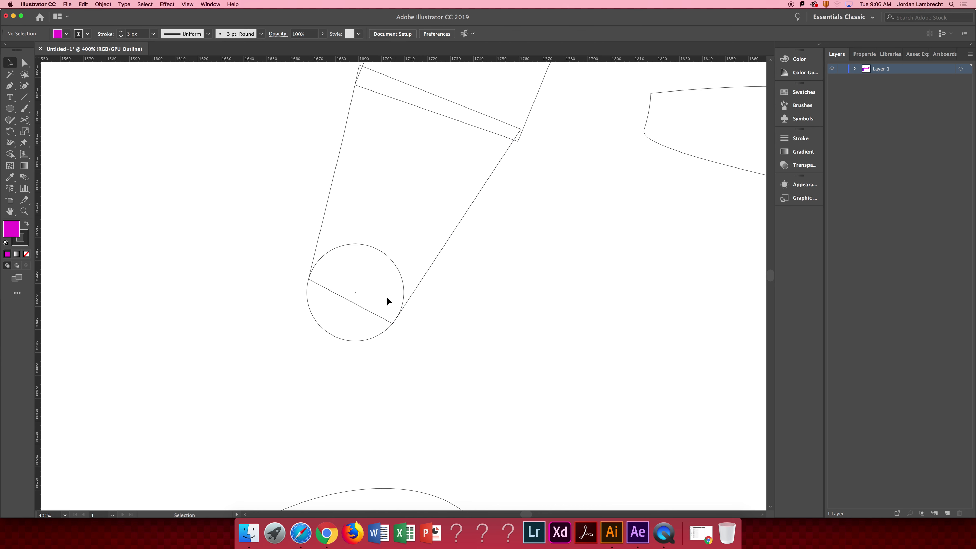
Raise the lower segment's two bottom anchors along the circle so the line between them passes through the circle's centre
click(310, 268)
key(a)
click(308, 279)
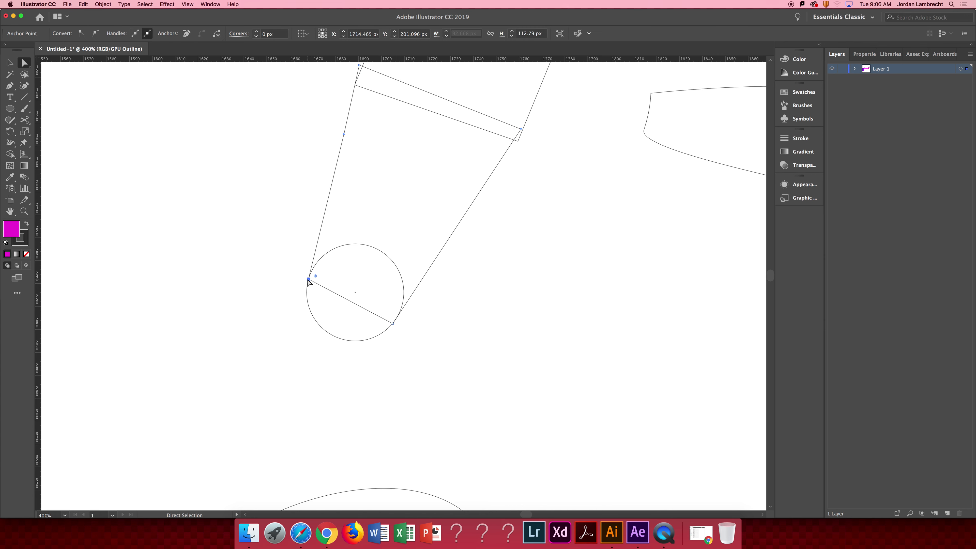
mouse_move(308, 280)
mouse_down()
mouse_move(319, 262)
mouse_move(313, 266)
mouse_up()
drag(393, 324, 397, 317)
key(super)
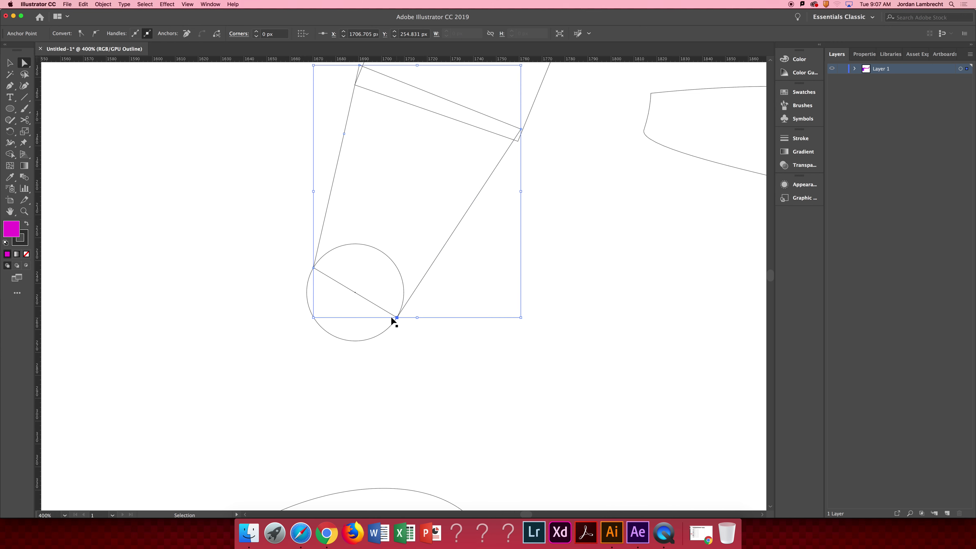
key(super+y)
key(super+y)
Convert the lower segment's bottom-left anchor to smooth and angle its handles to follow the circle's edge
key(z)
click(352, 272)
click(413, 294)
key(v)
key(super)
key(a)
click(312, 265)
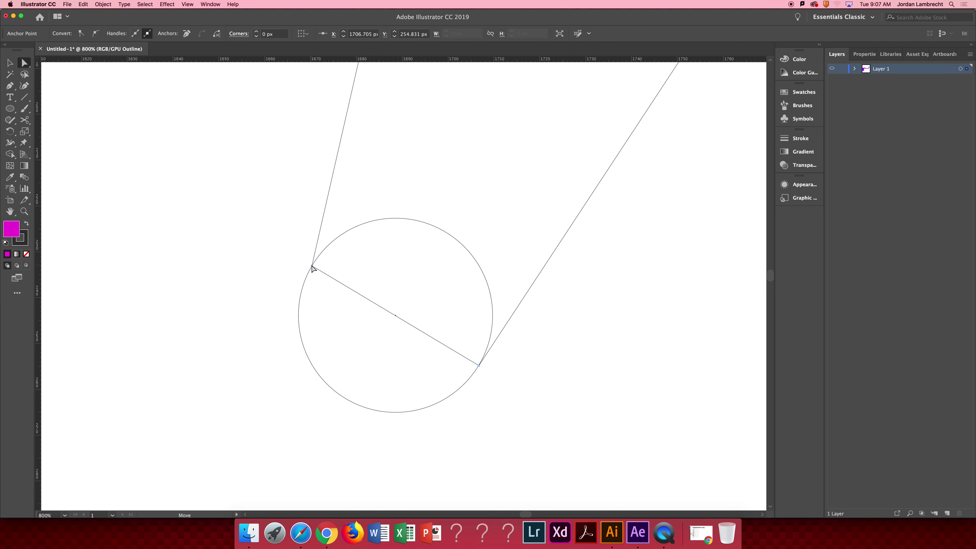
click(95, 34)
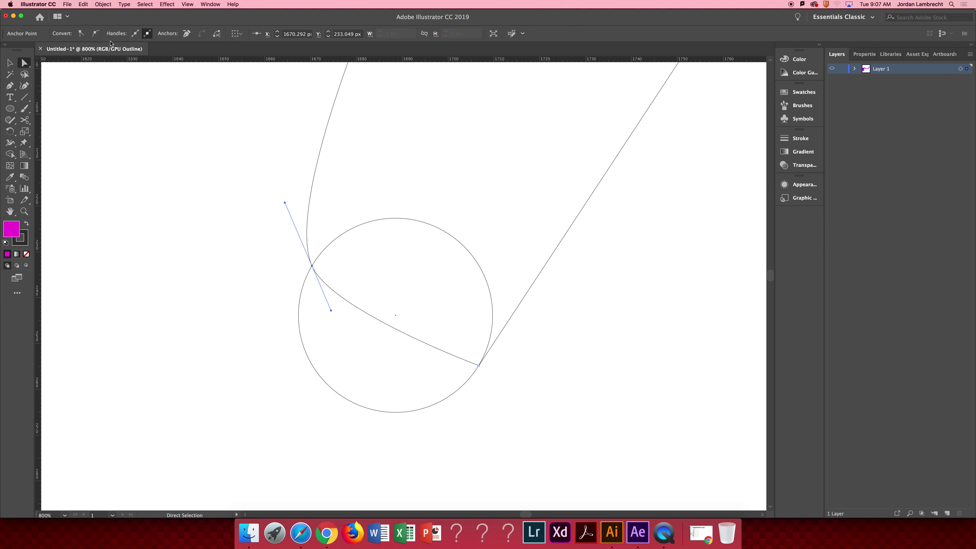
drag(285, 203, 345, 215)
Convert the lower segment's bottom-right anchor to smooth, angle its handles along the circle's edge, and return to filled preview
click(479, 366)
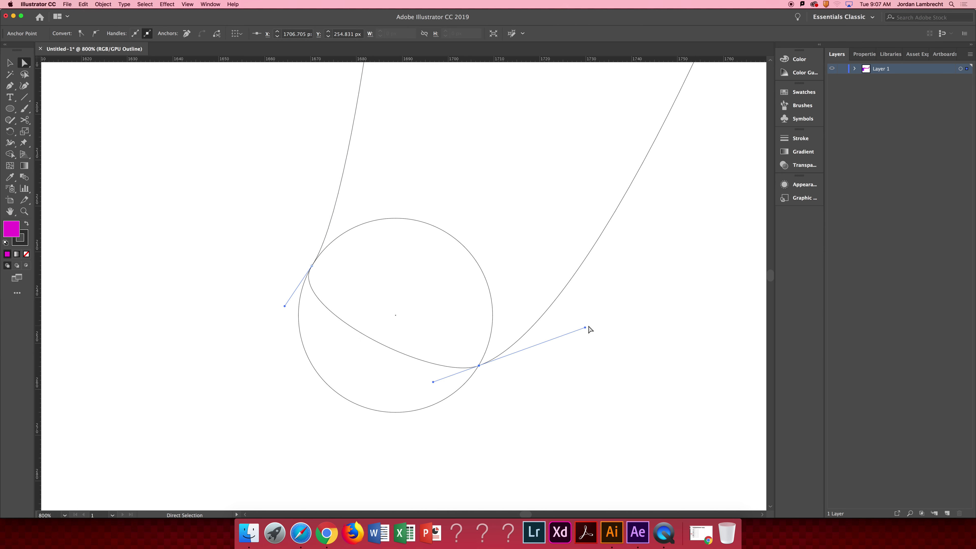
drag(585, 328, 514, 295)
key(v)
click(580, 316)
key(super+y)
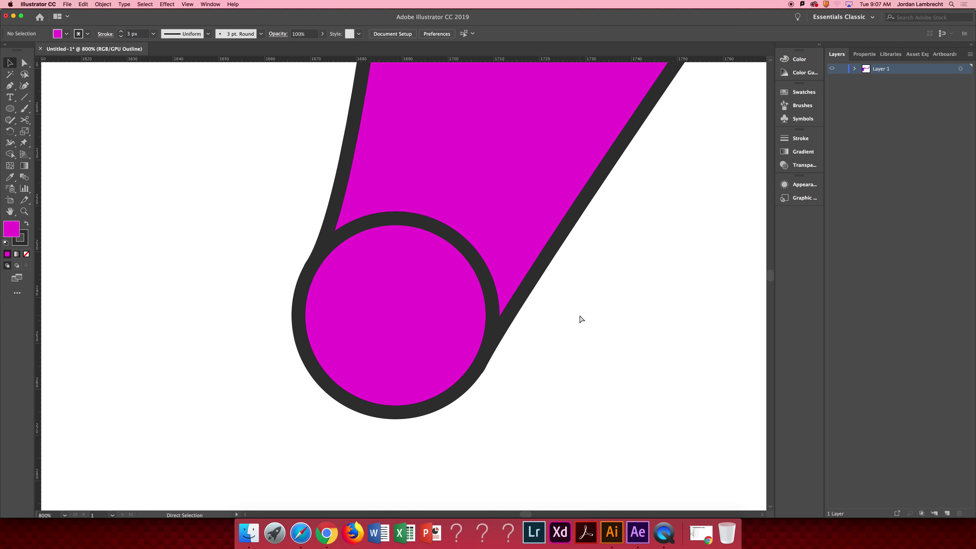
Duplicate the thumb's joint circle and place the copy in the empty space to the right of the thumb
key(z)
alt+click(561, 303)
click(561, 303)
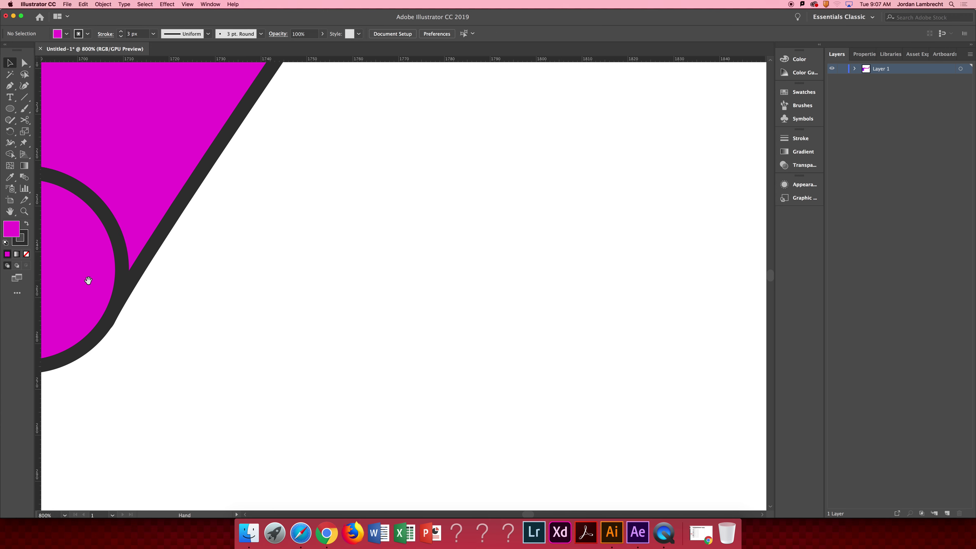
drag(84, 280, 301, 383)
key(v)
key(z)
alt+click(401, 276)
alt+click(401, 275)
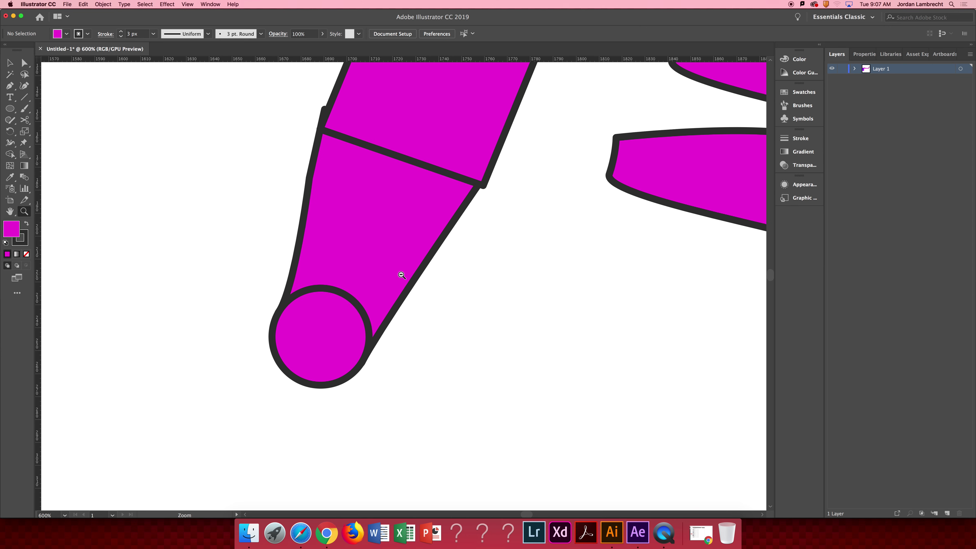
alt+click(402, 275)
alt+click(388, 280)
key(v)
click(354, 320)
click(329, 363)
click(345, 368)
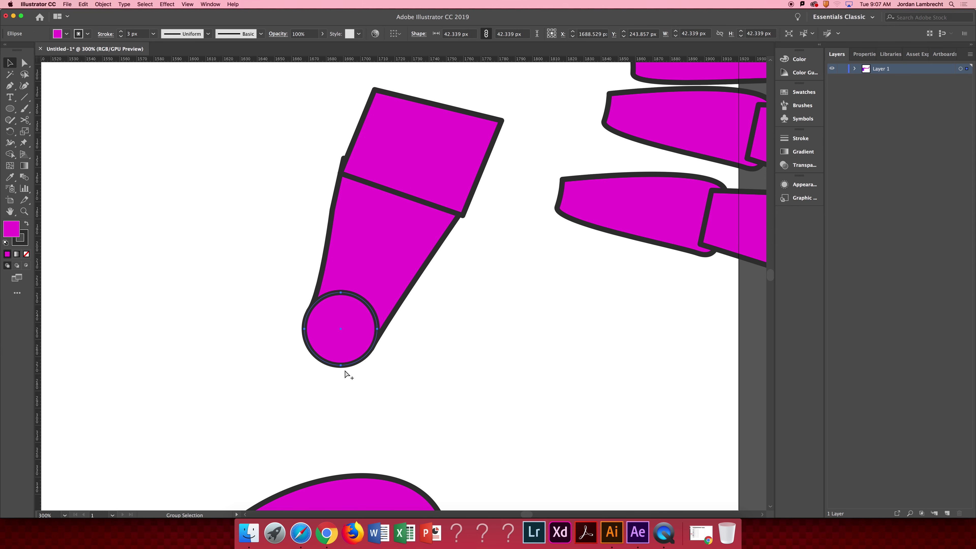
drag(345, 348, 589, 357)
Try uniting the thumb's lower segment and its joint circle into one shape with Pathfinder
drag(299, 270, 352, 377)
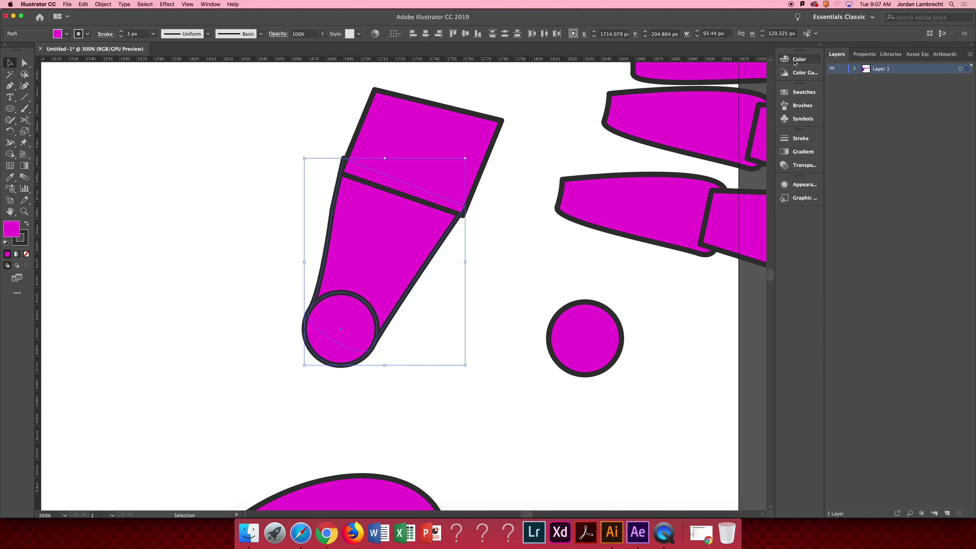
click(216, 4)
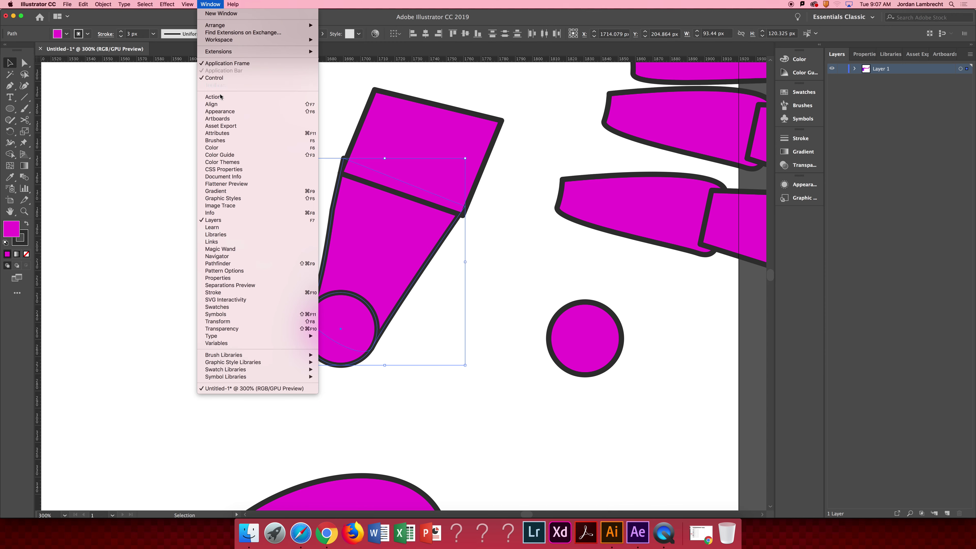
click(222, 264)
click(286, 79)
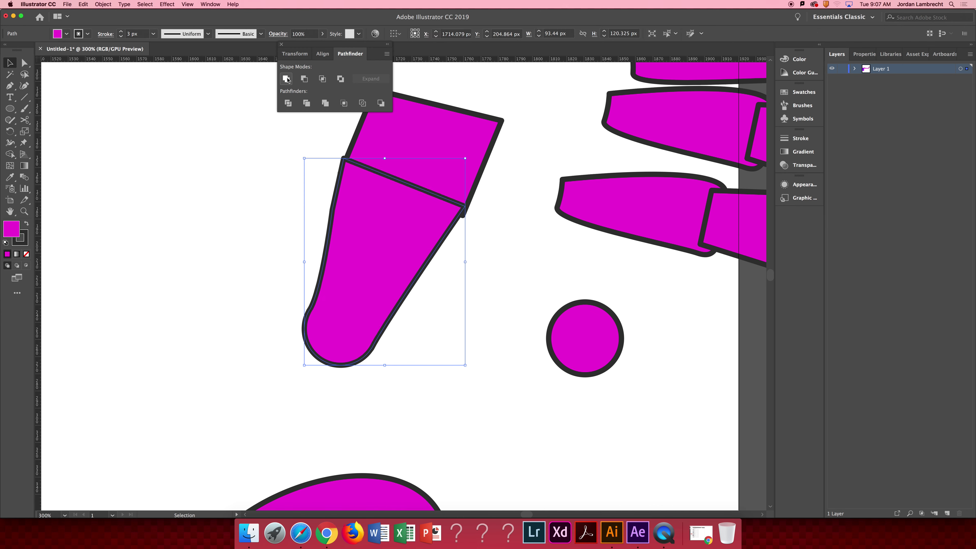
click(284, 205)
Try the spare circle over the united segment's rounded end, and undo both that move and the unite
click(587, 350)
drag(579, 349, 350, 344)
key(super+z)
key(super+z)
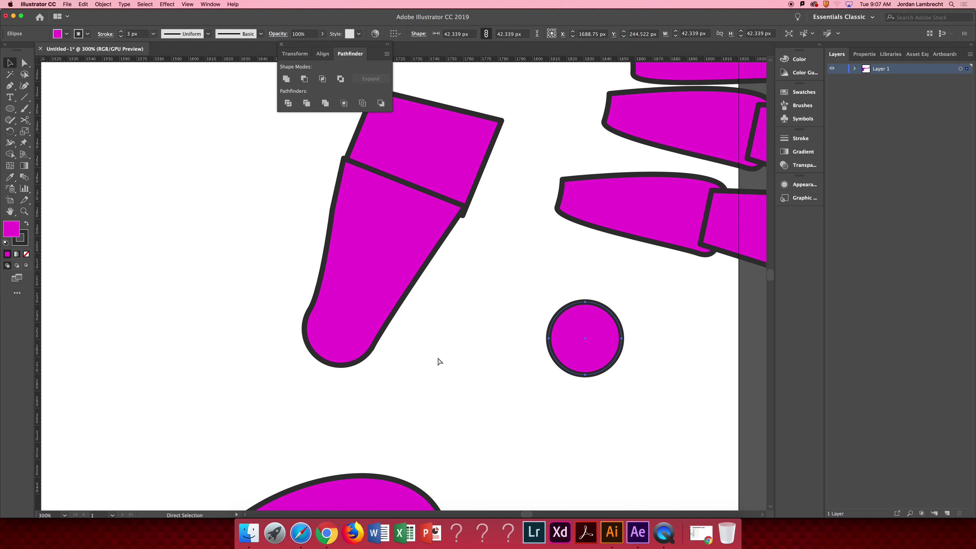
Unite the thumb's lower segment and its joint circle with Pathfinder as a compound shape that keeps both original paths
click(439, 362)
click(337, 356)
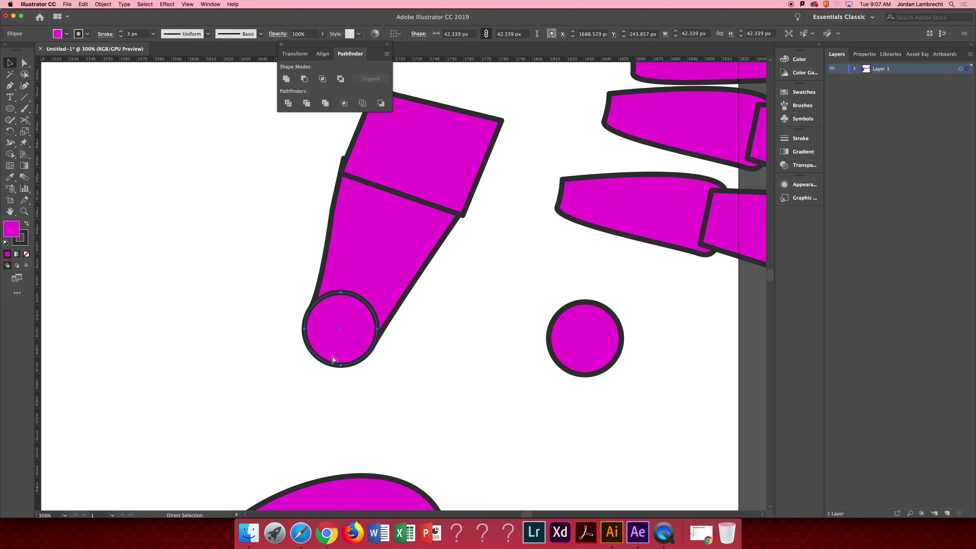
click(342, 343)
shift+click(342, 343)
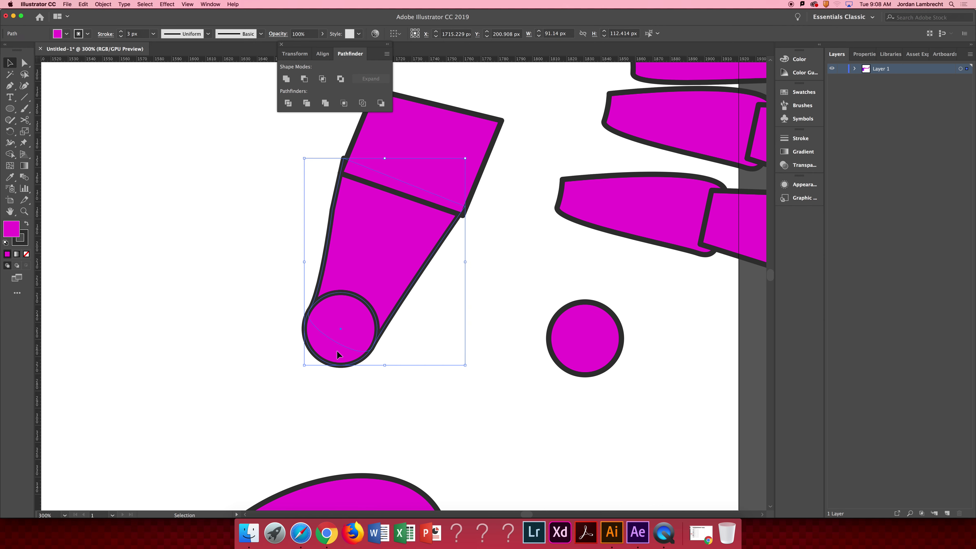
click(287, 80)
click(574, 293)
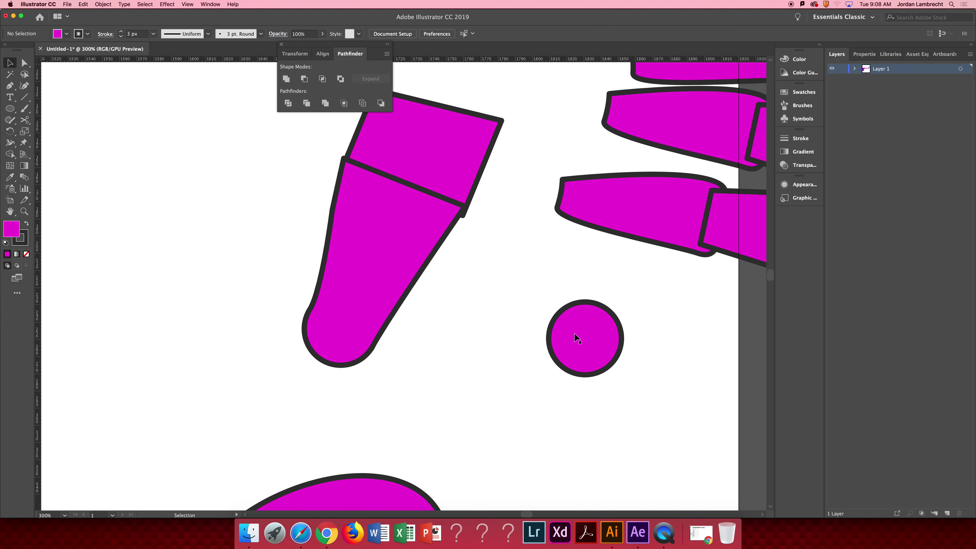
Place another copy of the joint circle over the joint between the thumb's upper and lower segments
key(super+y)
key(super+y)
scroll(398, 295, up, 3)
click(375, 364)
key(a)
mouse_move(464, 189)
mouse_down()
mouse_move(452, 217)
mouse_move(464, 246)
mouse_move(488, 244)
mouse_up()
click(443, 252)
key(z)
key(v)
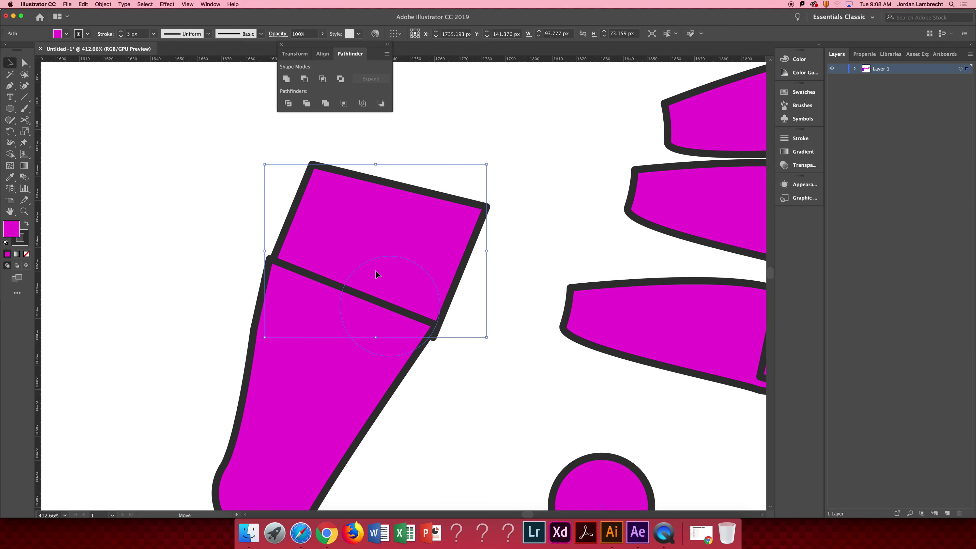
drag(376, 267, 375, 268)
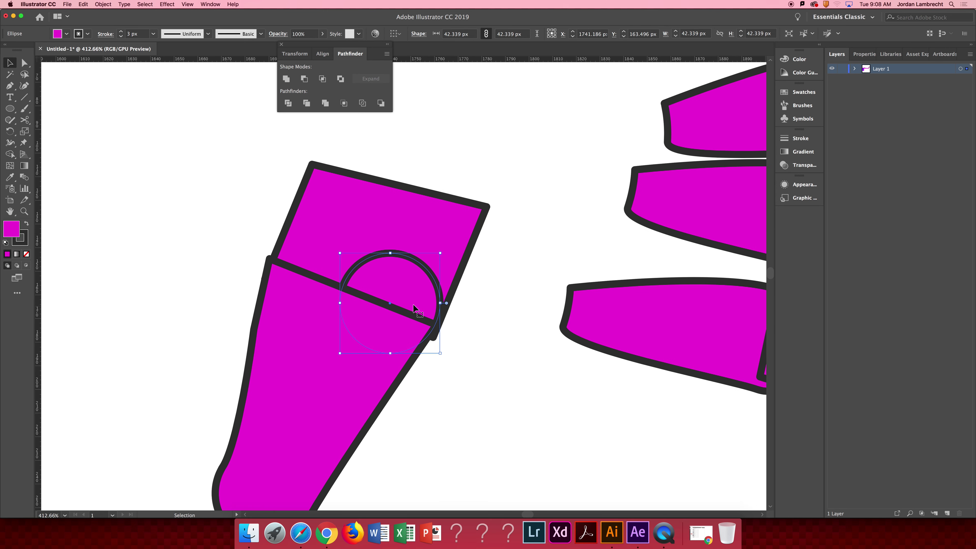
Move the thumb's upper segment and its circle up and right off the lower segment, and enlarge the circle to about 71 px
drag(434, 276, 464, 229)
drag(441, 293, 448, 281)
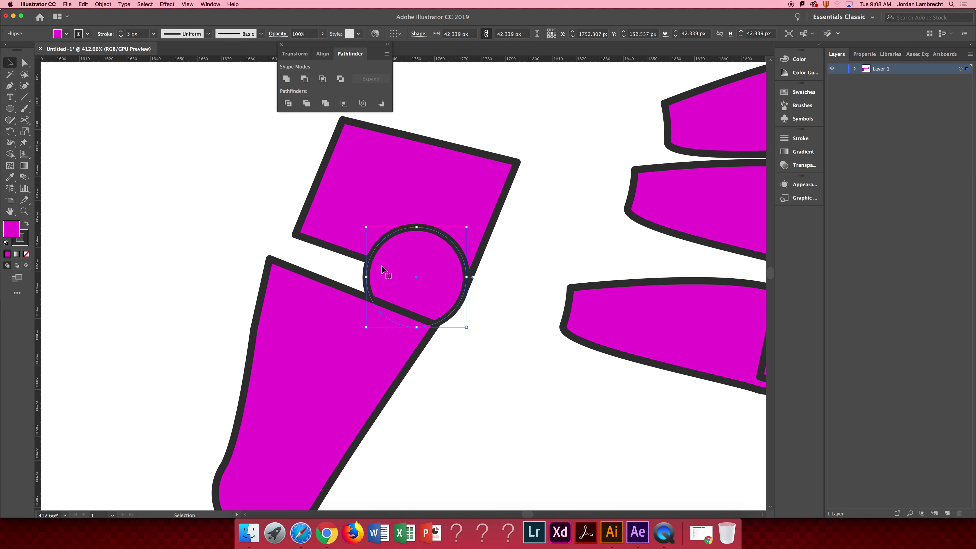
drag(367, 229, 302, 151)
In outline view, move the upper segment's two lower anchors onto the enlarged circle's edge, and return to filled preview with nothing selected
click(484, 189)
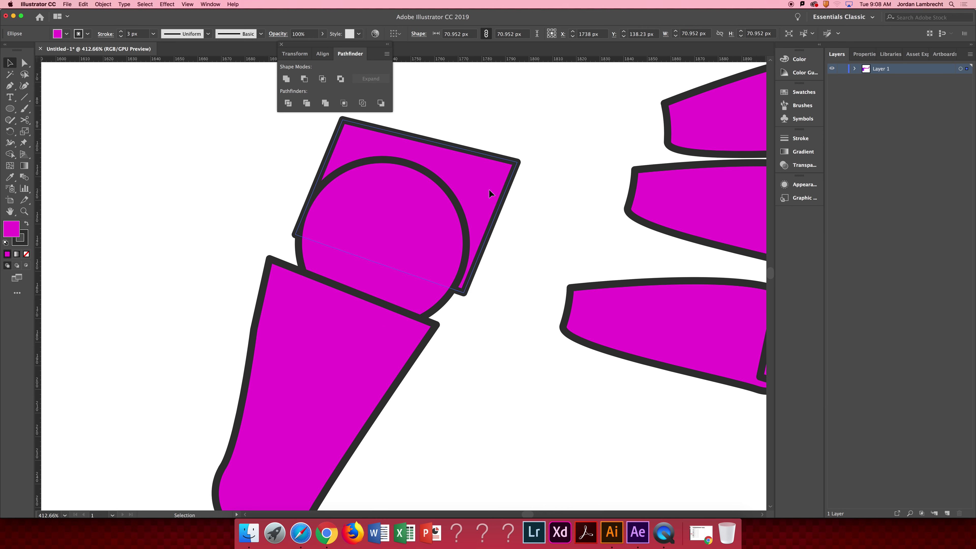
key(super+y)
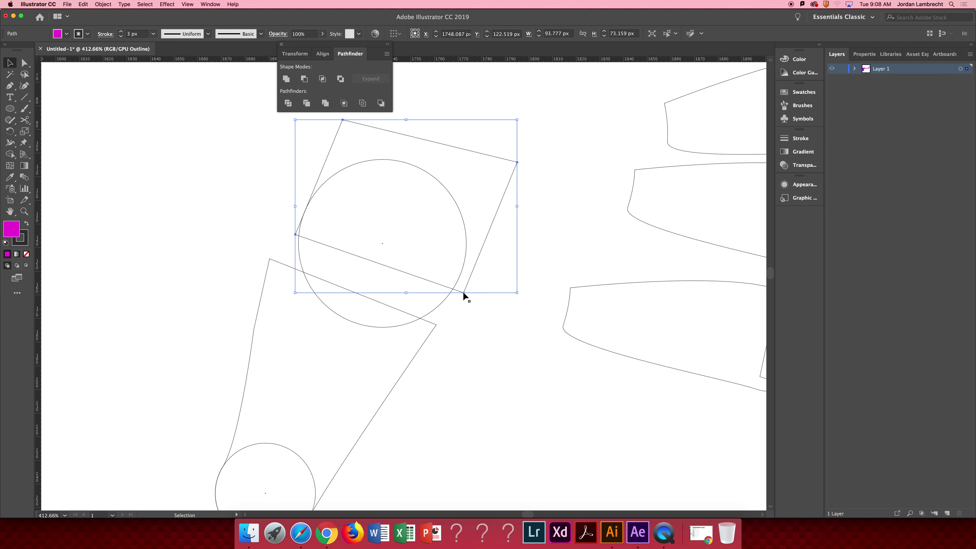
key(a)
drag(463, 292, 461, 272)
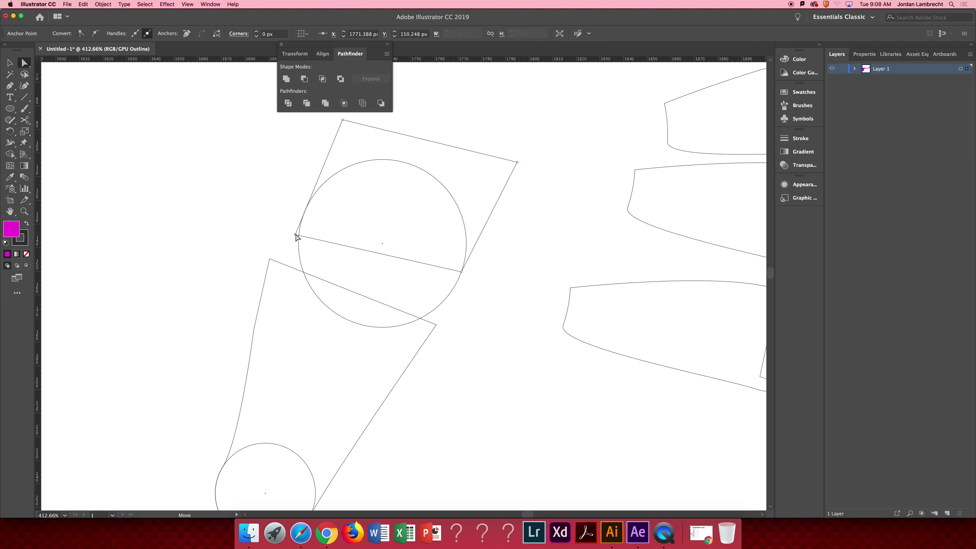
drag(296, 234, 303, 215)
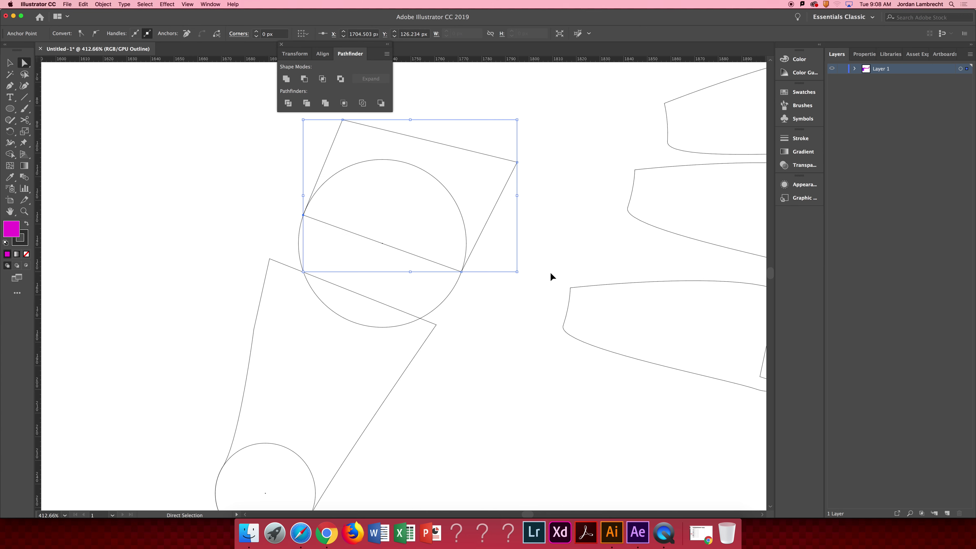
key(super+y)
key(v)
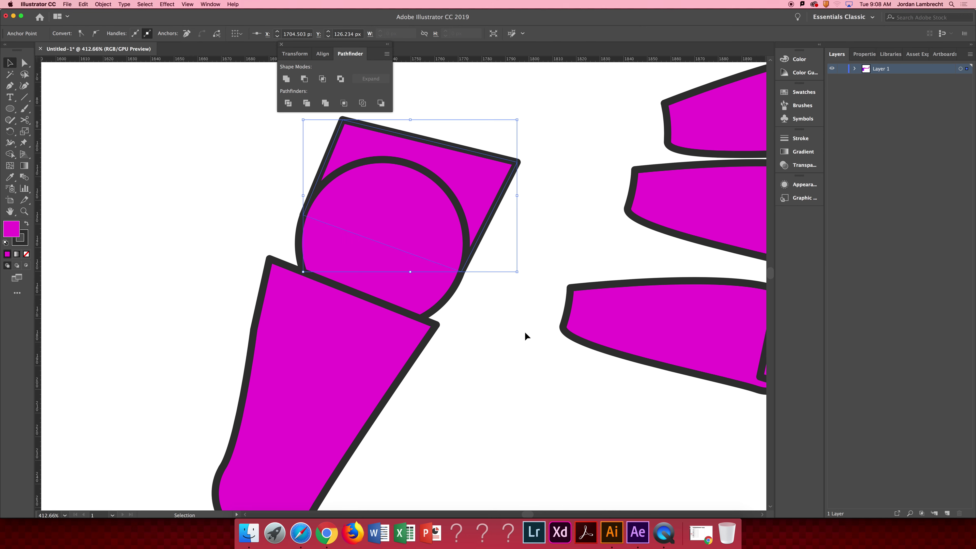
click(519, 345)
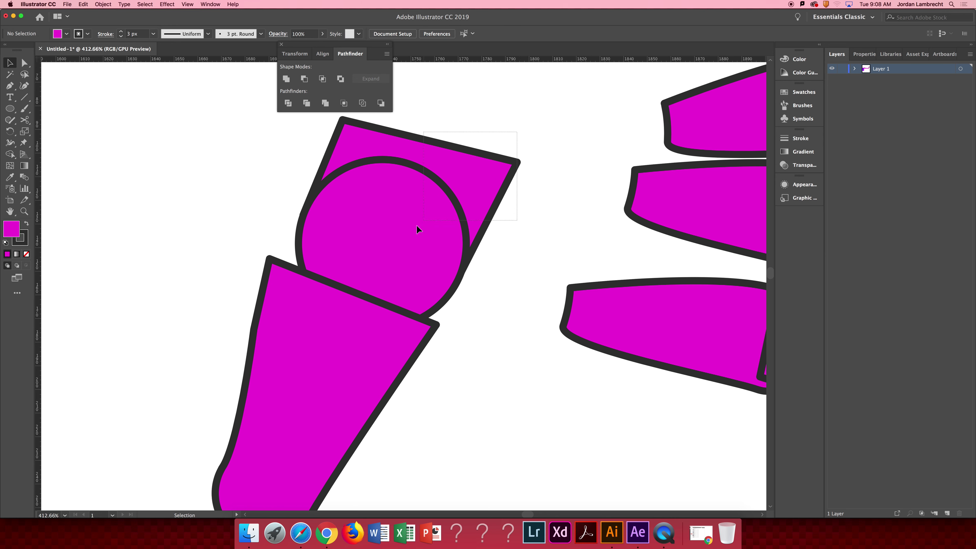
Bring the joint circle just behind the thumb's lower segment and unite it with the upper segment as a Pathfinder compound shape
click(448, 275)
key(a)
click(411, 270)
key(super+shift+bracketright)
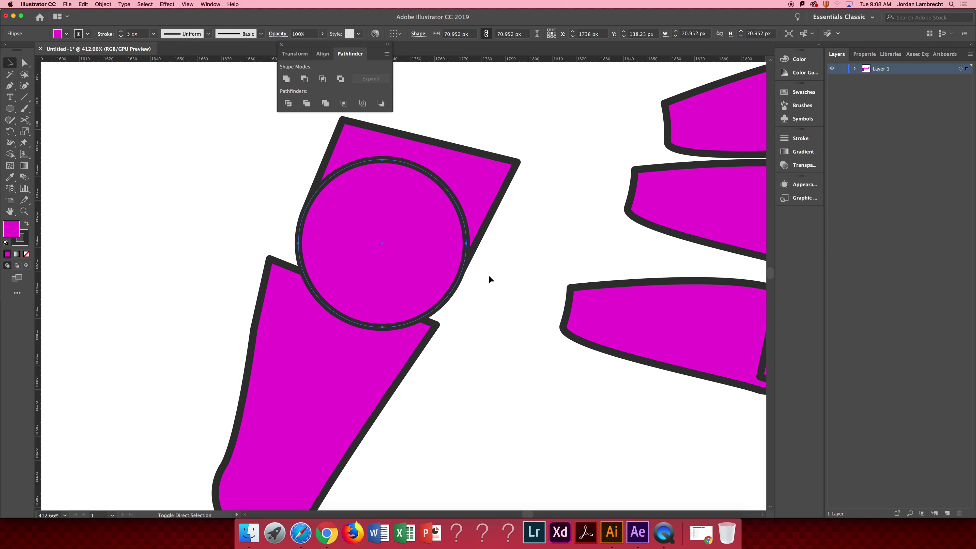
key(v)
key(super+bracketleft)
shift+click(484, 196)
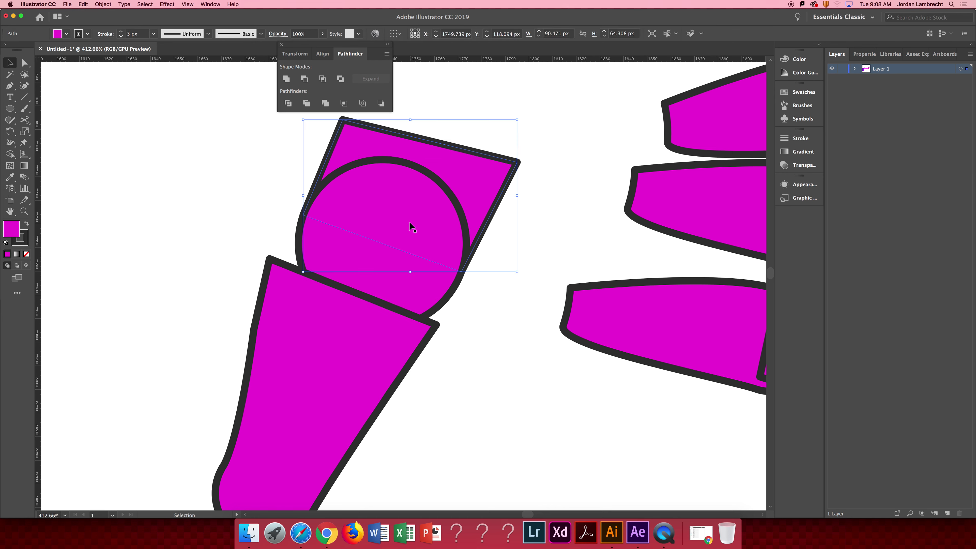
click(286, 79)
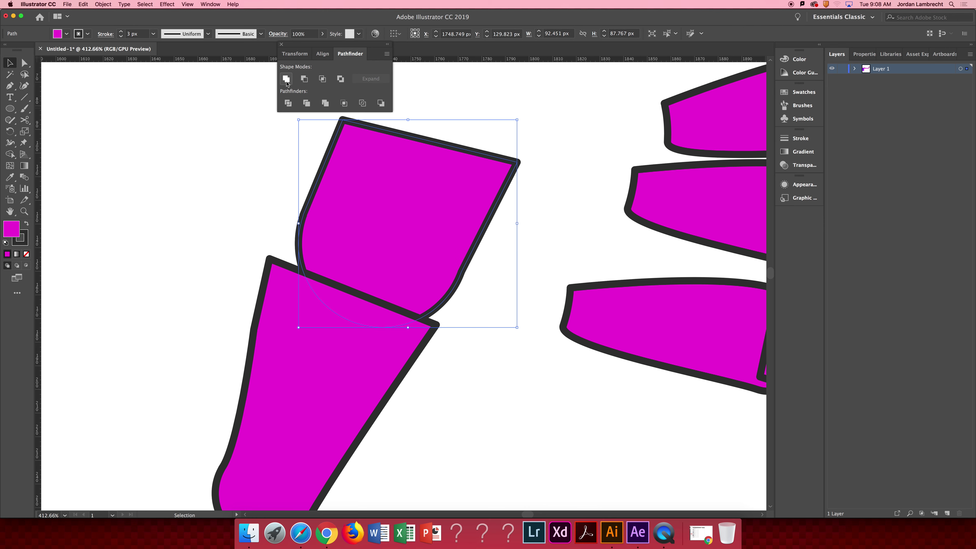
click(544, 164)
Round both corners at the tip of the thumb's upper segment into broad curves
scroll(513, 166, up, 2)
key(a)
click(504, 198)
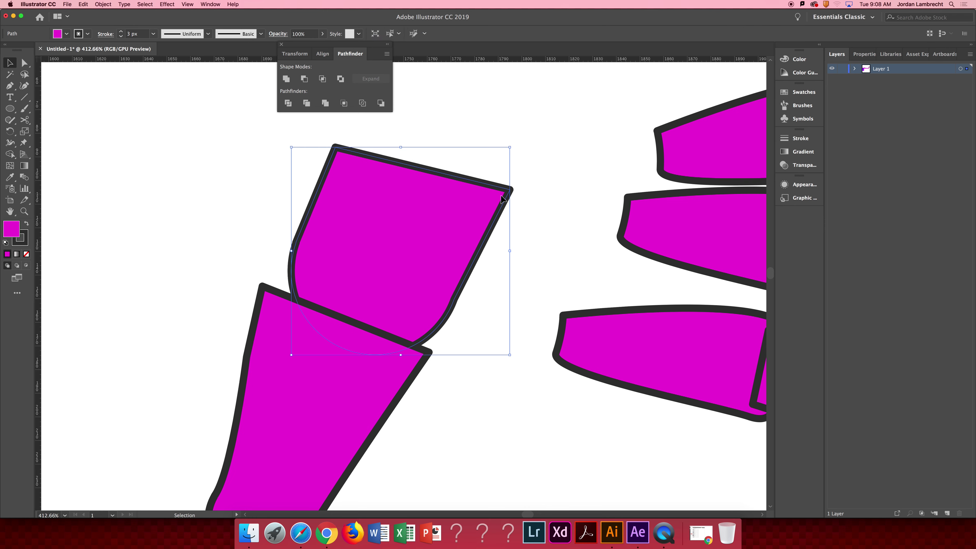
drag(504, 198, 425, 208)
click(337, 147)
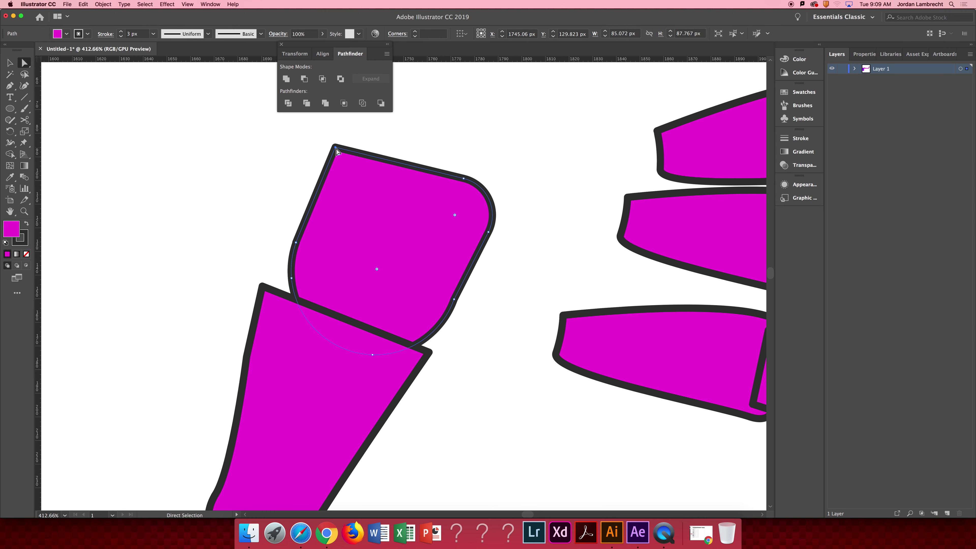
drag(358, 201, 359, 201)
key(v)
key(super+shift+a)
key(space)
drag(396, 259, 440, 220)
key(super+equal)
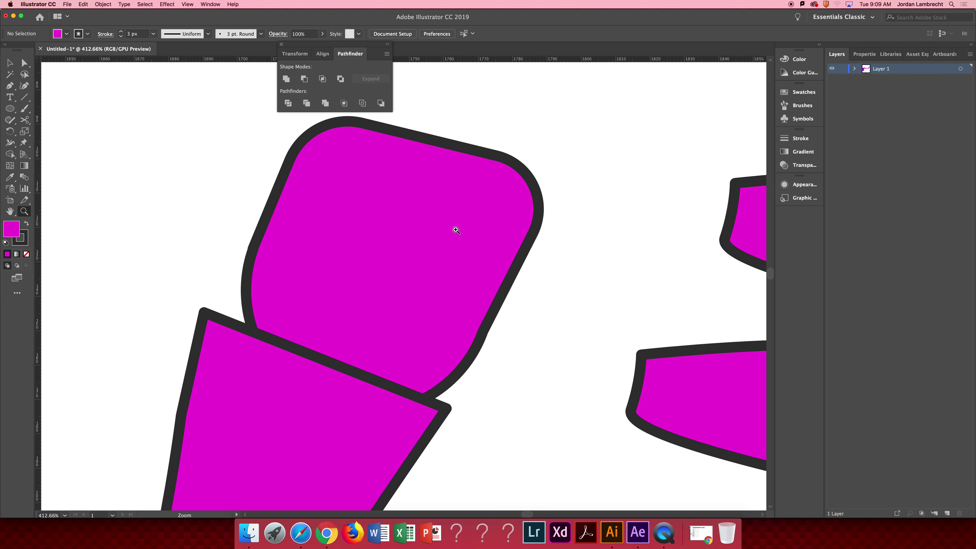
drag(577, 135, 197, 299)
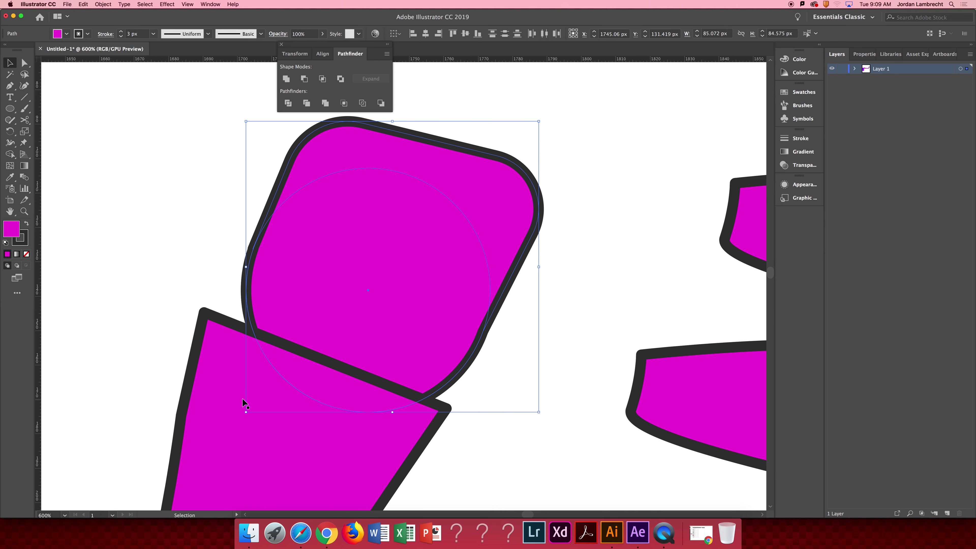
In outline view, move the lower segment's two upper anchors onto the joint circle's edge, and return to filled preview with nothing selected
key(shift+super+a)
key(super+y)
key(a)
click(204, 312)
drag(204, 313, 254, 245)
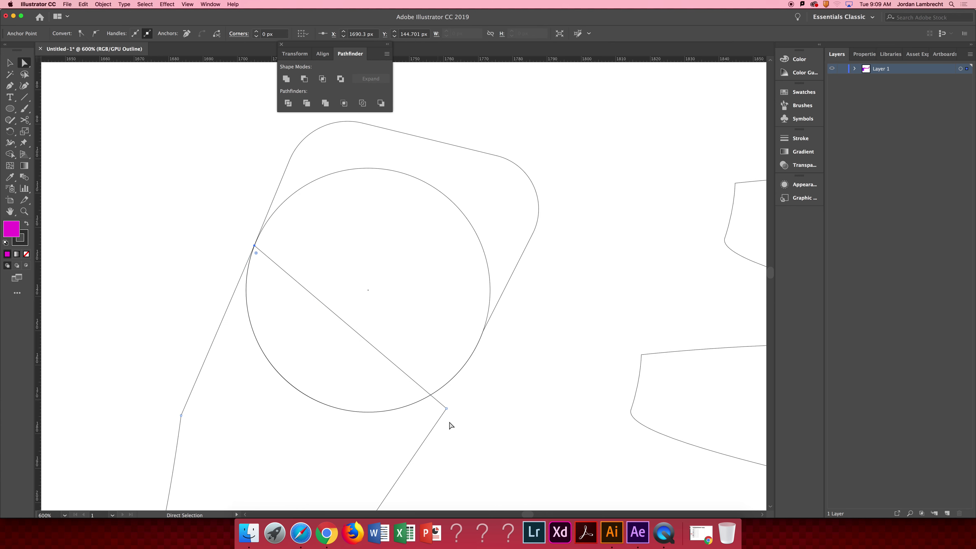
drag(446, 409, 482, 336)
key(z)
click(481, 337)
click(464, 333)
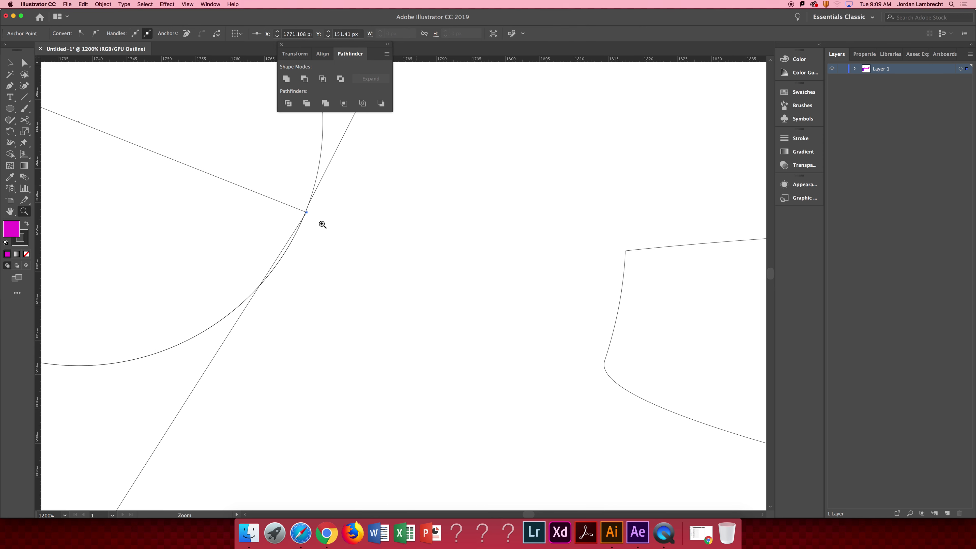
key(a)
drag(306, 212, 490, 354)
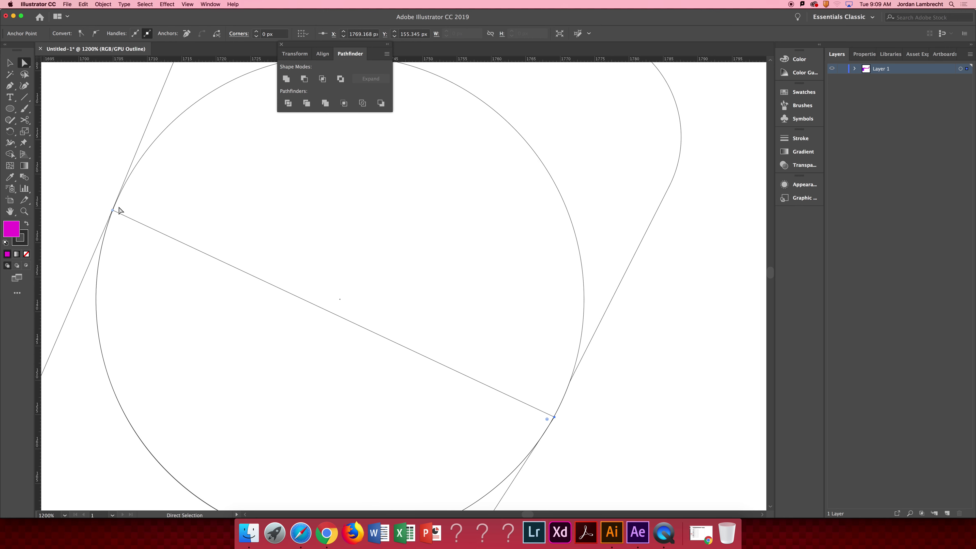
drag(112, 211, 126, 182)
key(v)
click(102, 169)
key(z)
alt+click(385, 281)
alt+click(385, 282)
alt+click(385, 281)
alt+click(386, 282)
alt+click(386, 281)
click(386, 281)
key(super+y)
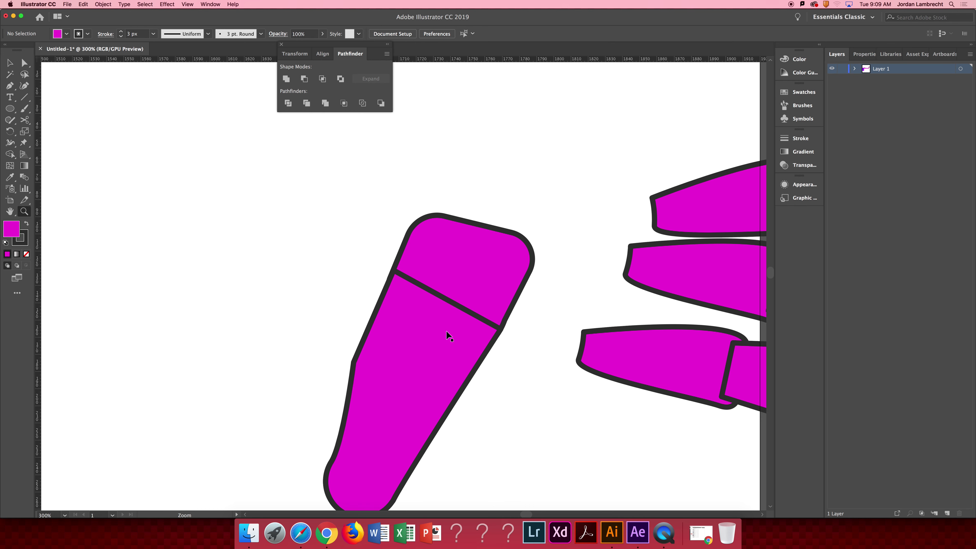
Send the thumb's lower segment behind the upper segment so the rounded joint end lies in front
drag(494, 278, 478, 224)
key(v)
click(477, 224)
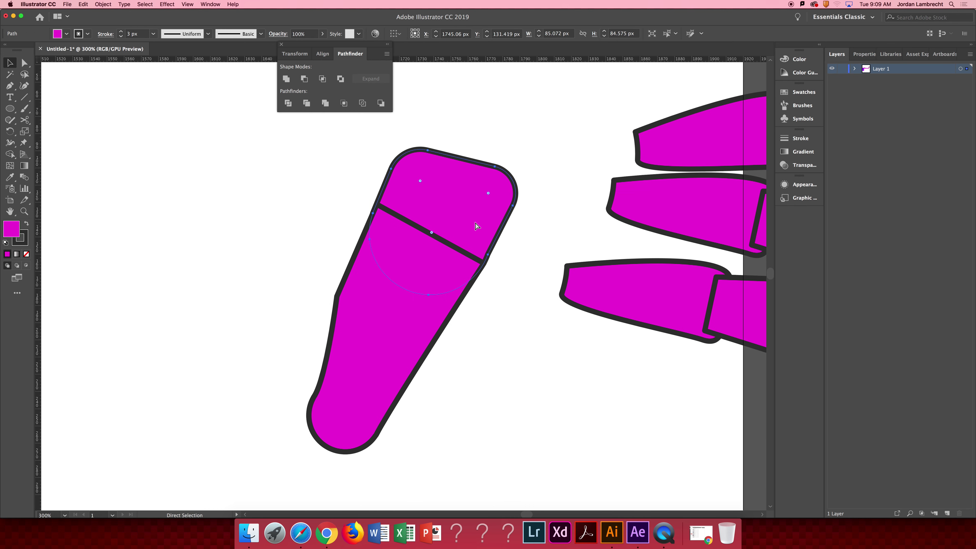
key(v)
drag(550, 139, 457, 200)
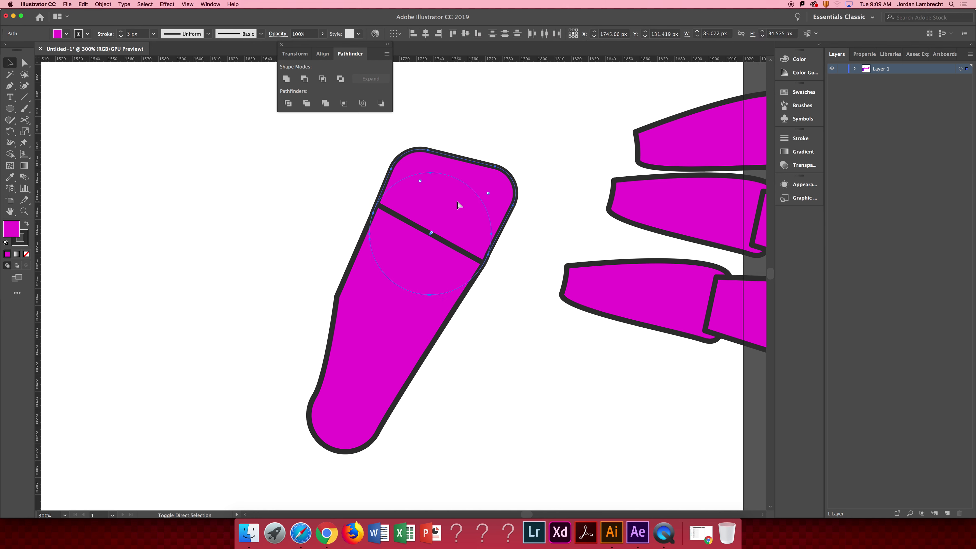
click(552, 133)
click(391, 382)
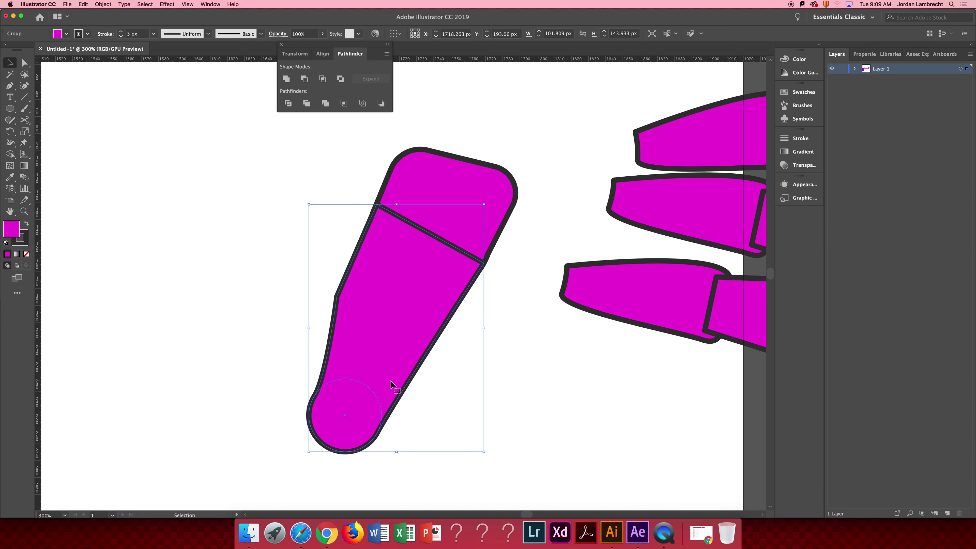
key(super+z)
click(511, 366)
drag(438, 268, 426, 283)
Isolate the joint circle within the thumb's upper compound shape and set its stroke to None
key(a)
click(394, 306)
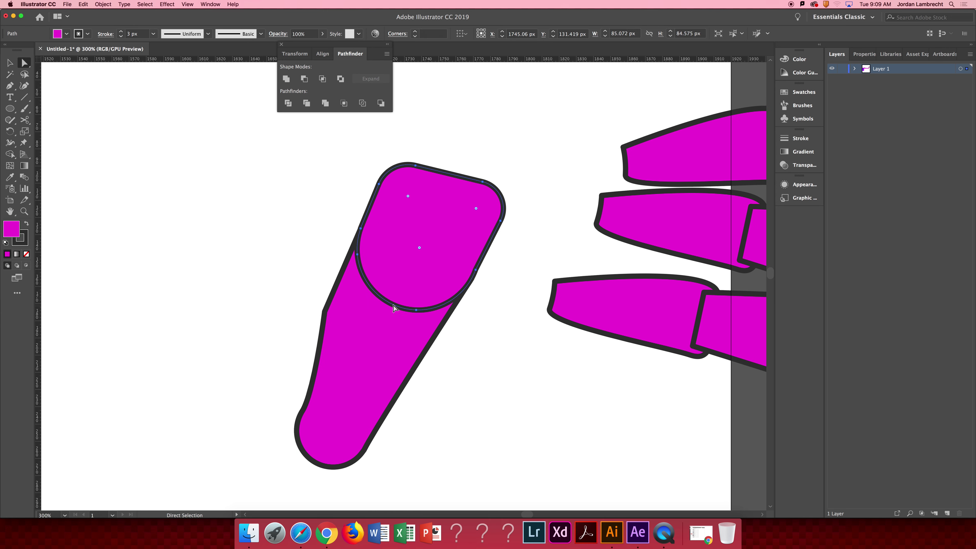
click(416, 311)
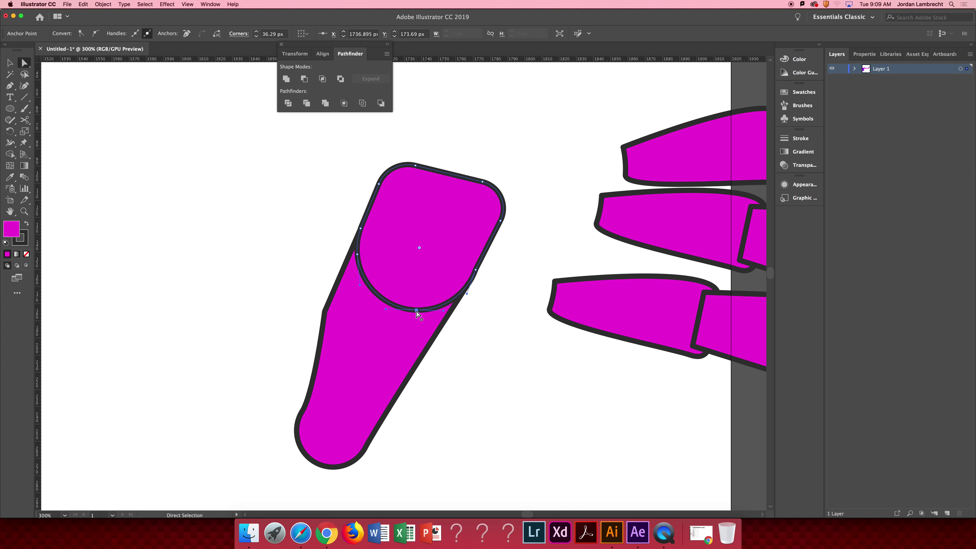
key(v)
click(409, 310)
click(409, 310)
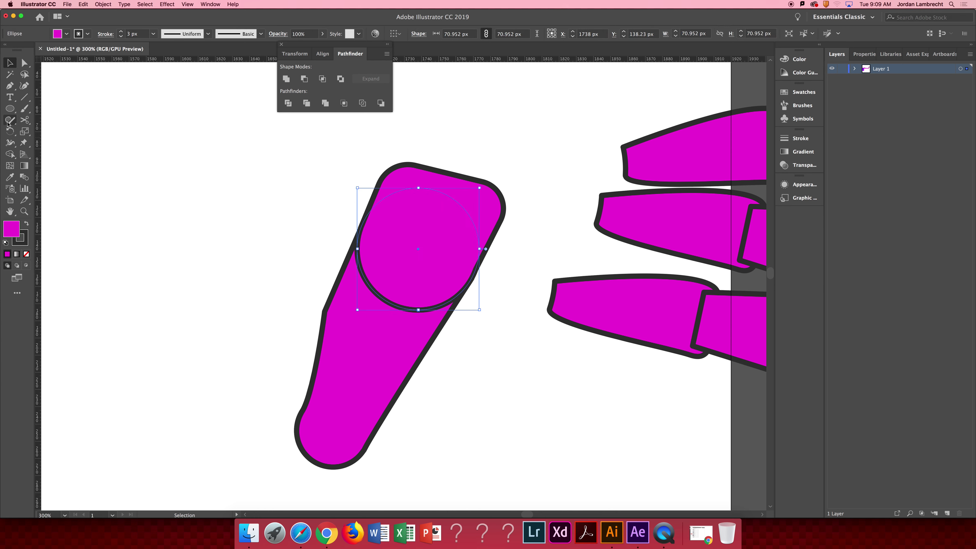
click(86, 35)
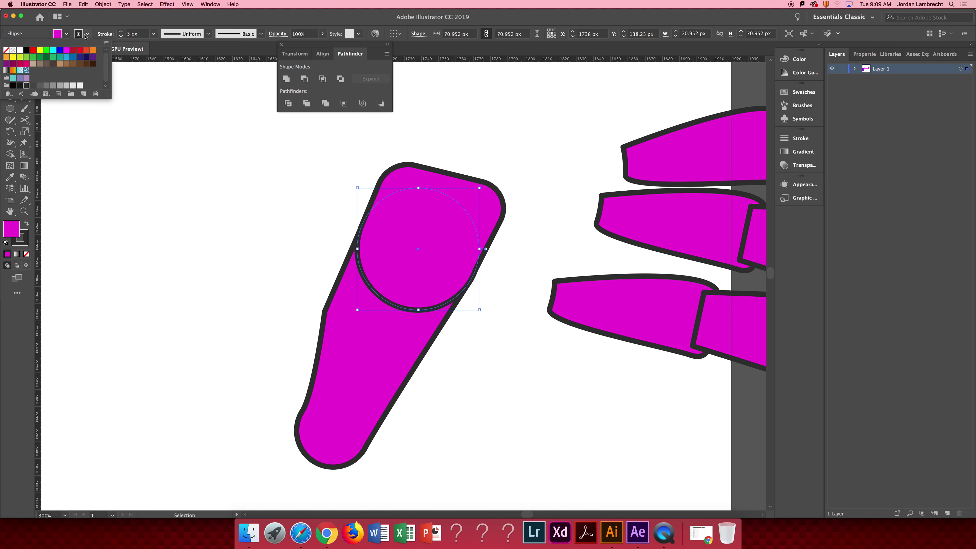
click(6, 51)
click(151, 180)
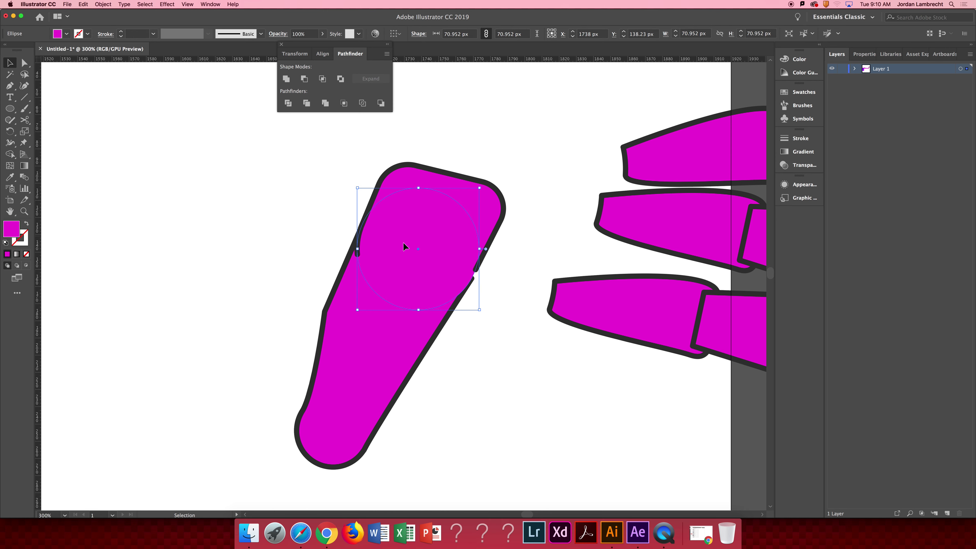
Move the lower segment's right joint anchor up slightly to close the outline gap at the thumb joint, leaving nothing selected
key(space)
drag(514, 257, 508, 259)
key(a)
key(z)
click(465, 274)
click(459, 268)
key(v)
click(263, 404)
key(a)
click(307, 327)
drag(307, 328, 313, 312)
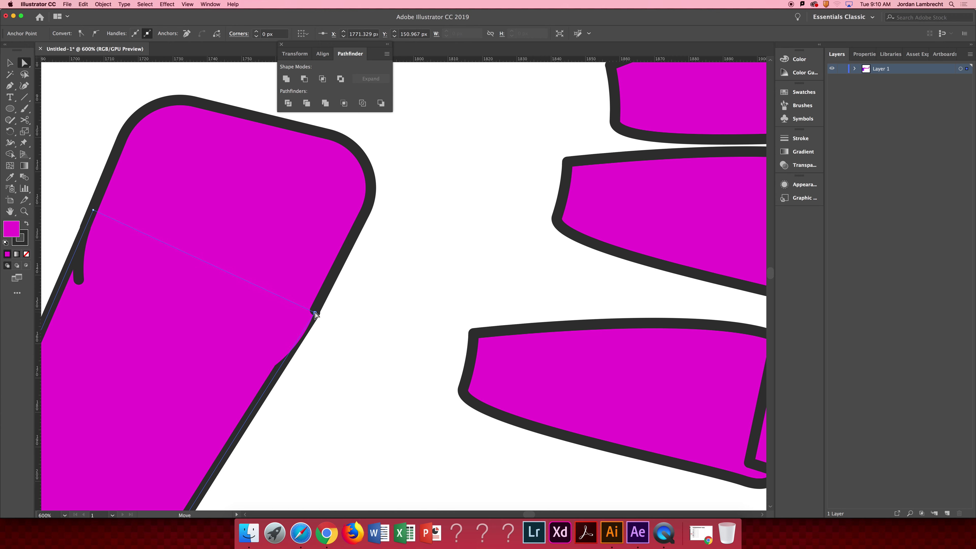
key(v)
click(318, 333)
drag(342, 336, 483, 322)
click(316, 316)
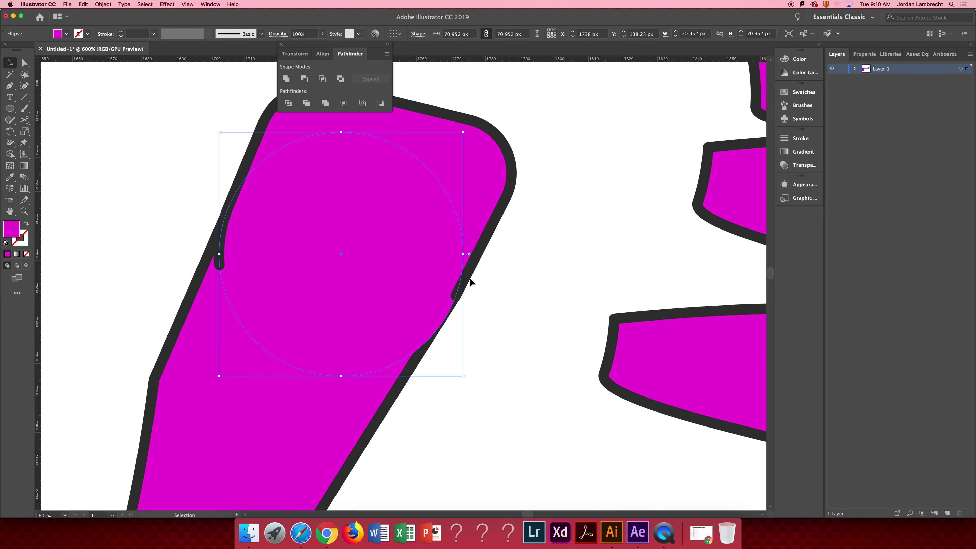
key(z)
alt+click(501, 295)
alt+click(502, 296)
click(501, 297)
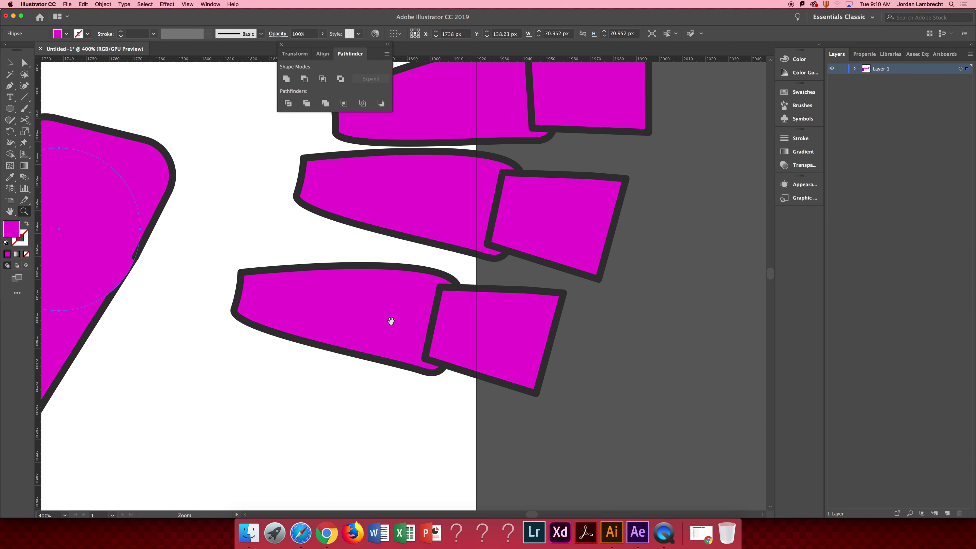
drag(150, 294, 452, 290)
key(v)
click(440, 364)
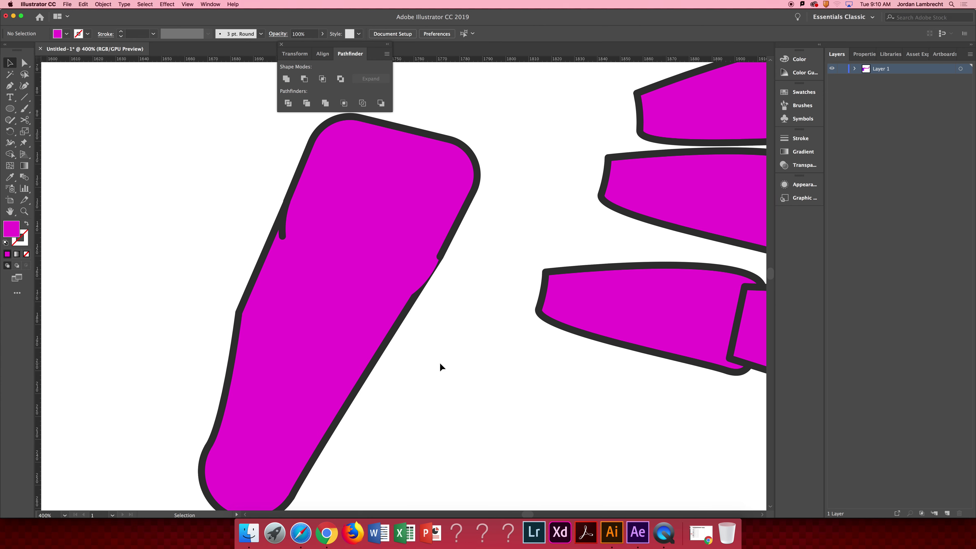
Draw a rounded-rectangle nail about 39 by 29 px on the thumb tip and rotate it to follow the thumb's tilt
key(p)
drag(10, 109, 53, 116)
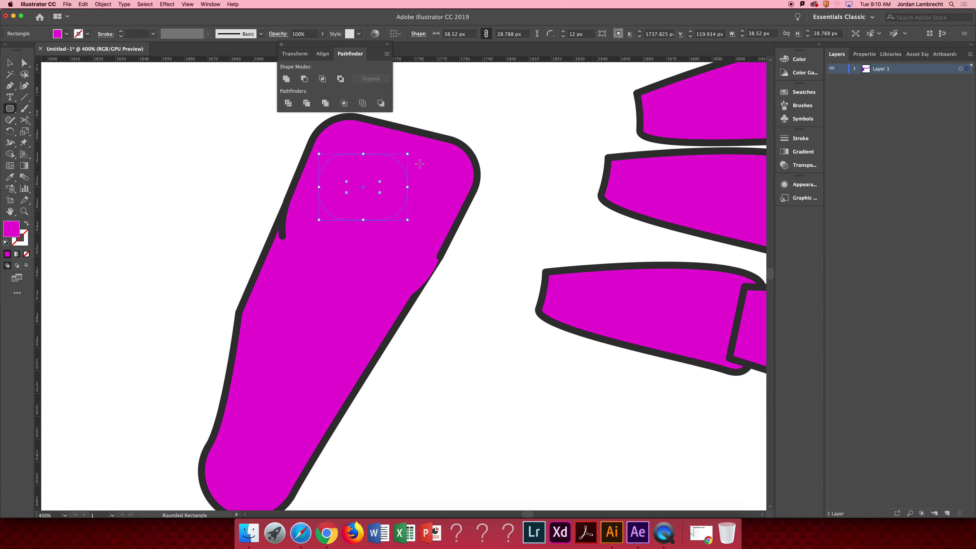
key(v)
drag(411, 152, 455, 157)
Sample the forearm's darker shading colour onto the thumbnail with the Eyedropper, and deselect it
key(z)
drag(409, 231, 218, 249)
key(i)
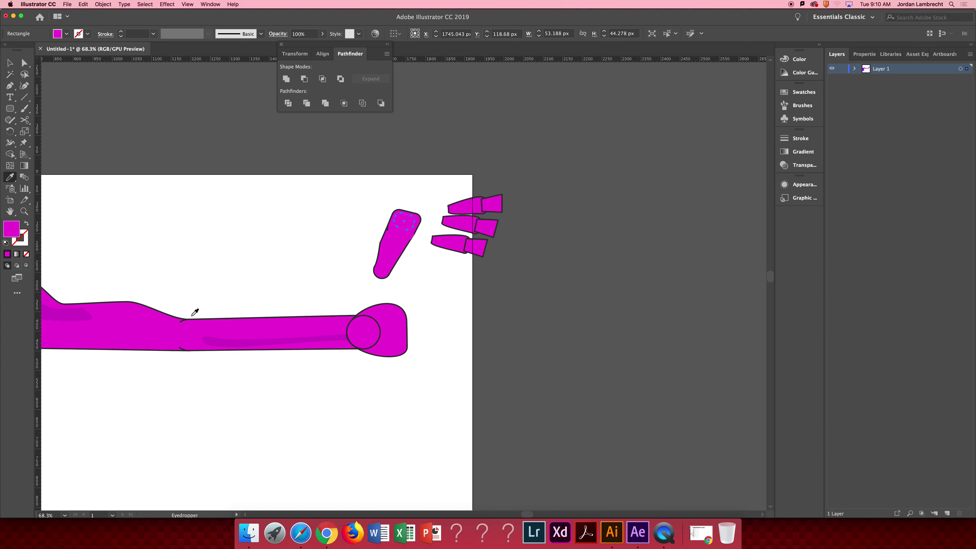
click(210, 342)
key(v)
click(318, 224)
Draw a short curved knuckle crease about 20 px wide across the middle of the thumb with the Pen tool
drag(399, 270, 429, 281)
key(z)
double_click(432, 266)
key(p)
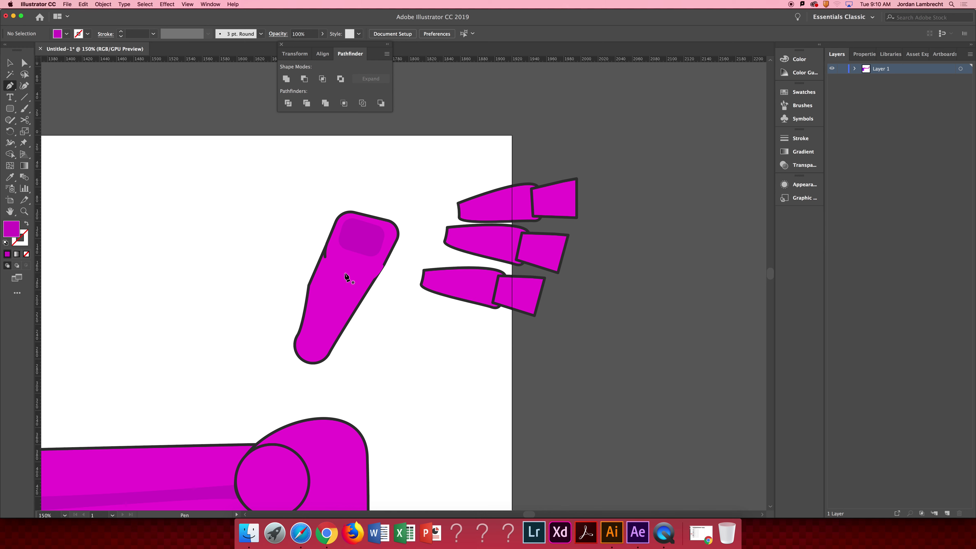
click(333, 282)
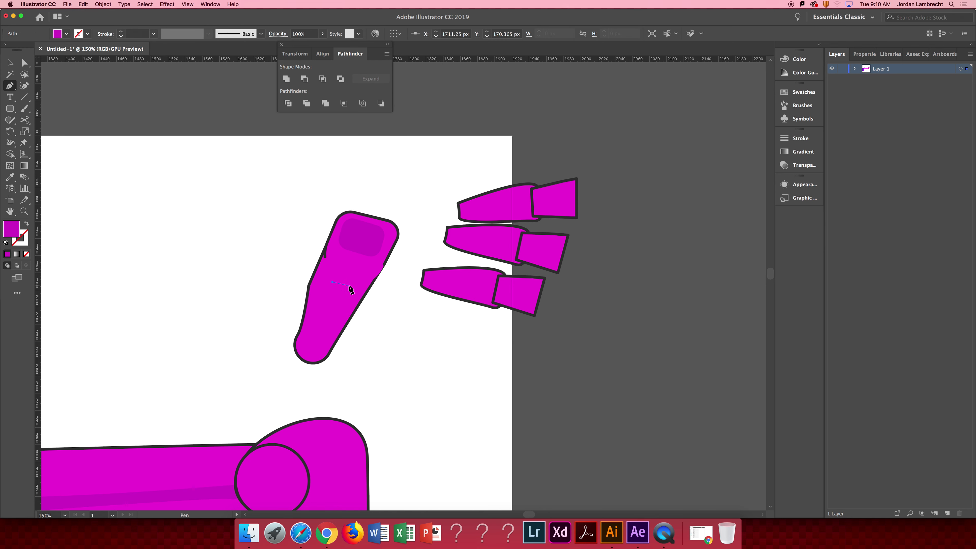
key(v)
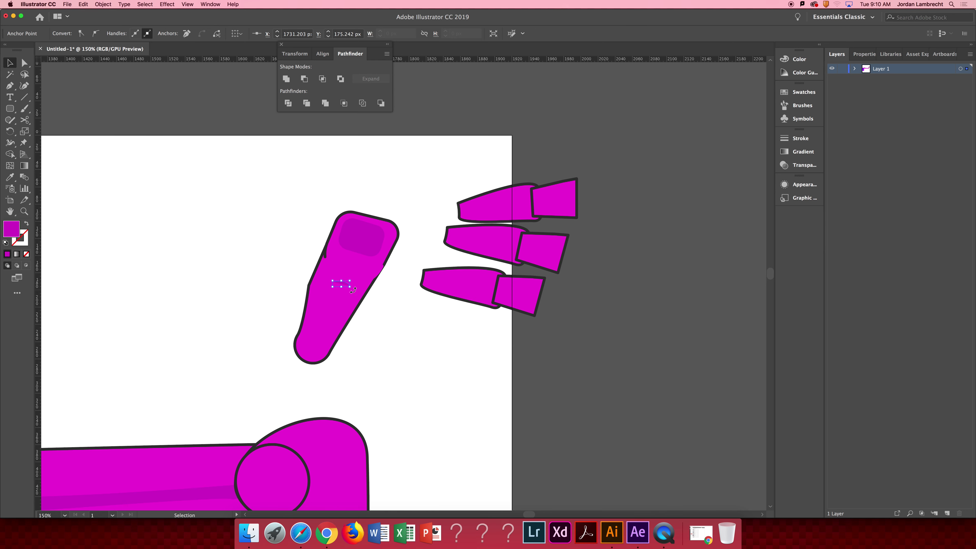
Swap the knuckle crease's fill and stroke colours and set its stroke weight to 5 px
click(27, 224)
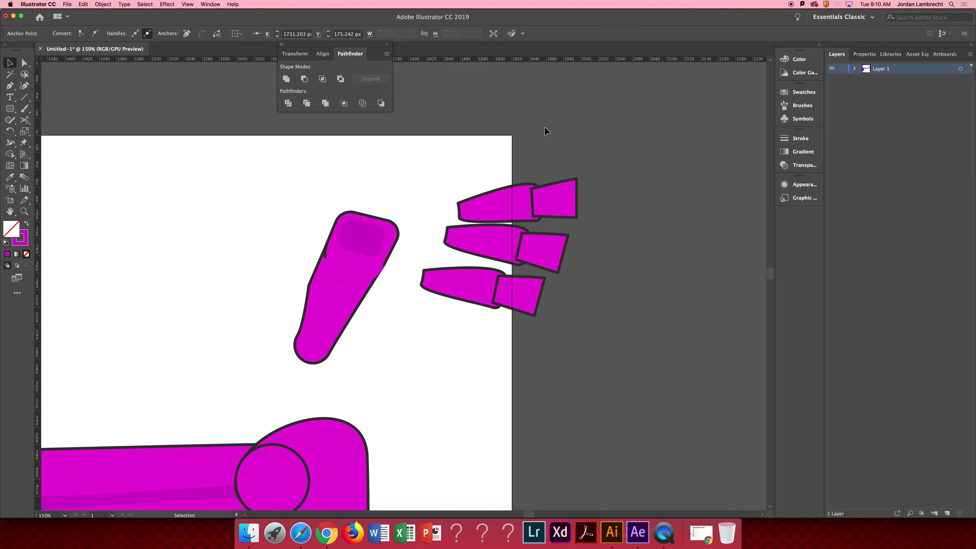
click(339, 282)
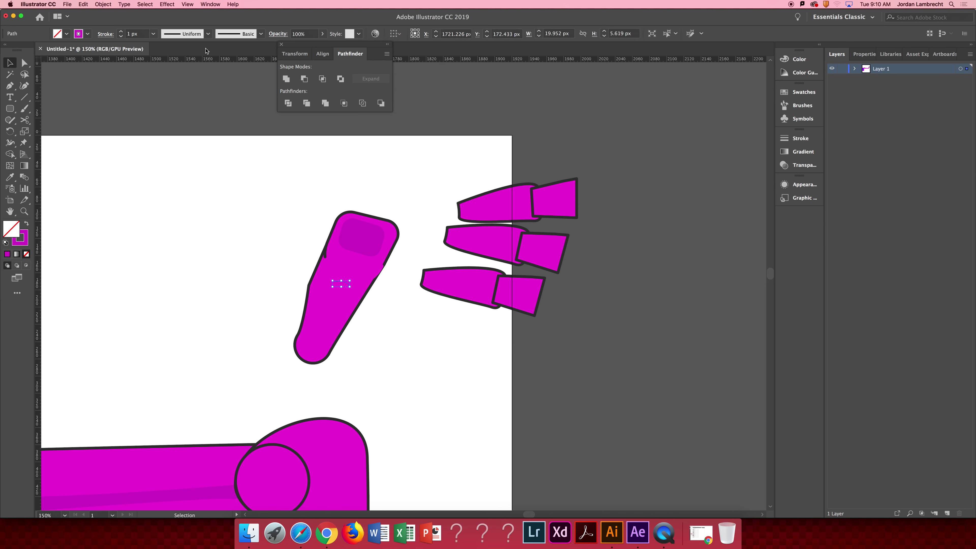
click(121, 31)
click(106, 34)
Extend the knuckle crease across more of the thumb and add a copy of it just beside the first
key(z)
click(341, 277)
key(a)
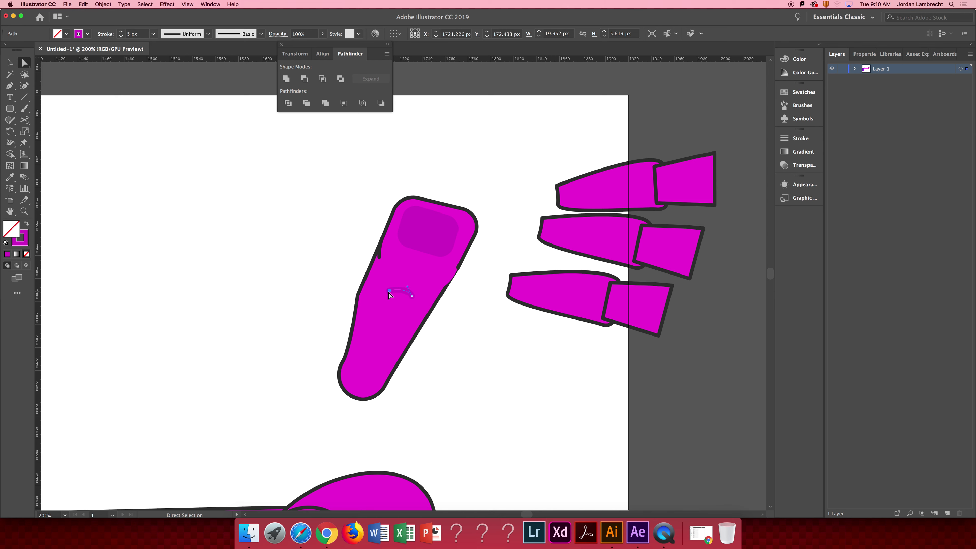
click(381, 290)
drag(381, 290, 401, 303)
key(super+c)
click(464, 365)
Select the whole thumb with its nail and creases and place its rounded base on the top of the hand
key(z)
drag(464, 366, 395, 370)
drag(466, 326, 503, 232)
key(v)
drag(502, 170, 416, 277)
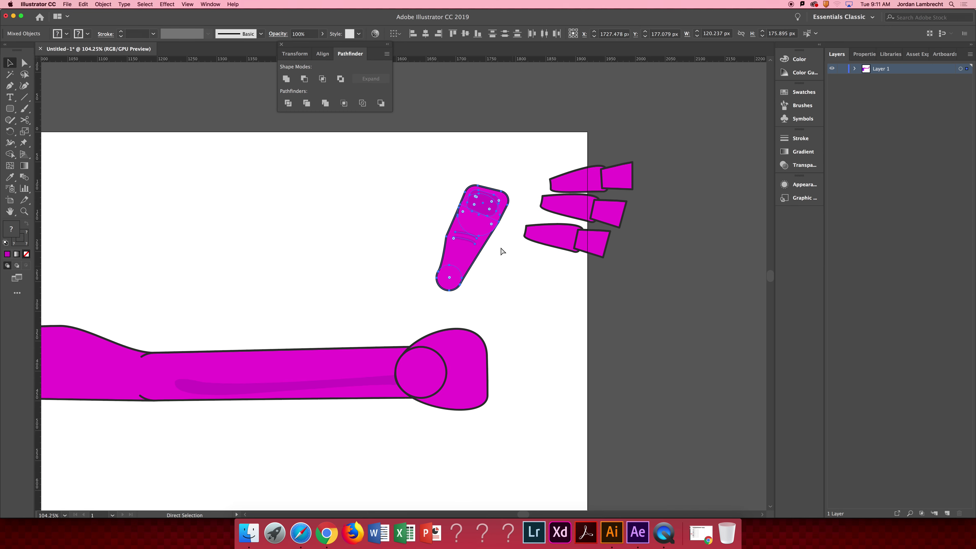
drag(463, 256, 475, 311)
key(super)
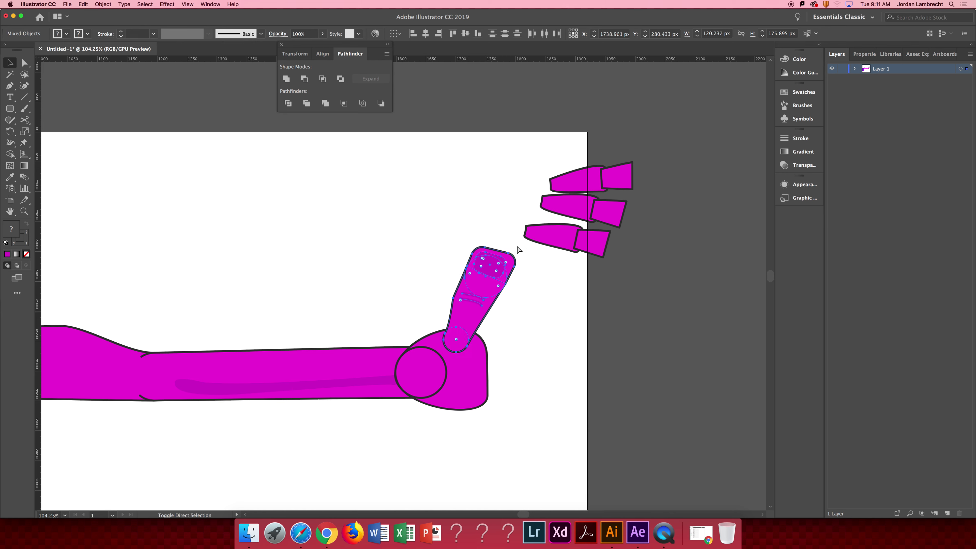
Place three narrower, rotated copies of the thumb around the hand as fingers, and deselect them
drag(516, 246, 505, 354)
drag(541, 319, 503, 434)
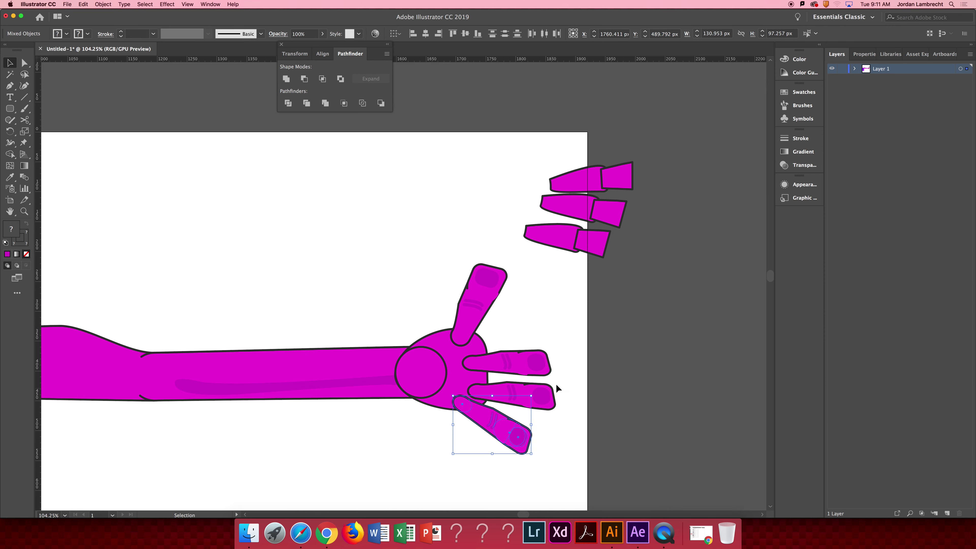
click(557, 385)
key(z)
alt+click(519, 385)
alt+click(407, 281)
alt+click(407, 277)
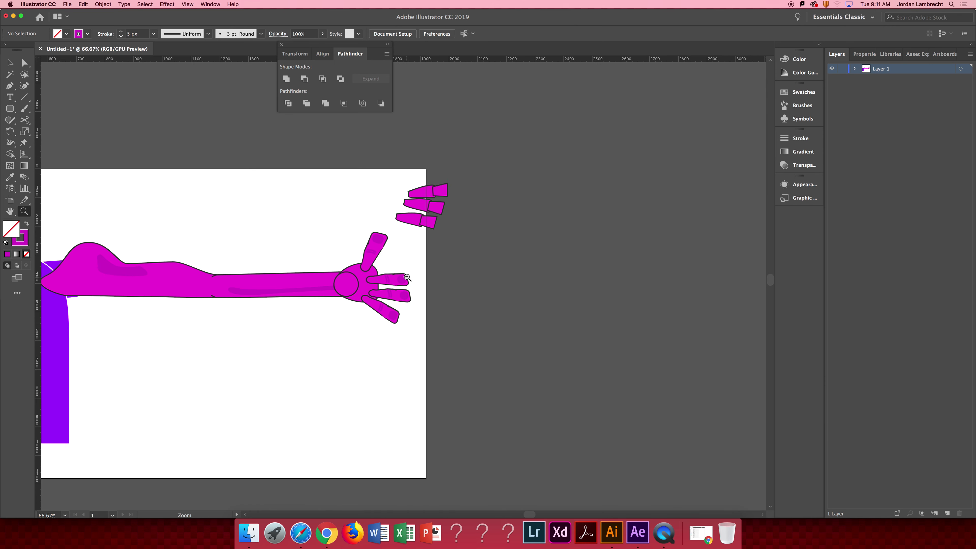
Enlarge the thumb with its nail and creases slightly, keeping its rounded base on the hand, and deselect it
click(407, 276)
key(v)
click(338, 181)
drag(352, 259, 363, 276)
drag(313, 221, 304, 209)
click(425, 249)
Bring the purple shoulder shape with the white outline, between the torso and the upper arm, to the front
key(space)
drag(258, 297, 706, 299)
key(z)
alt+click(552, 306)
alt+click(552, 306)
key(space)
drag(337, 271, 614, 276)
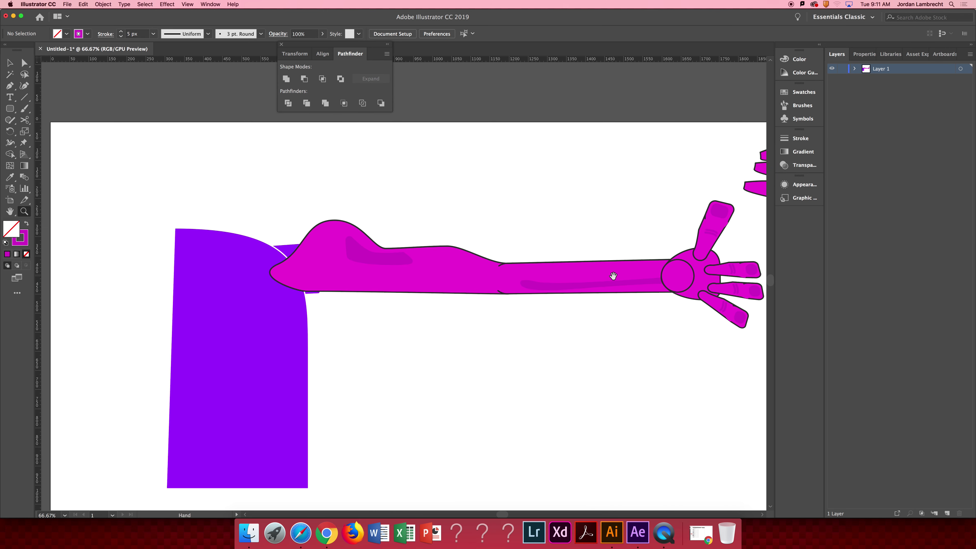
key(v)
click(289, 249)
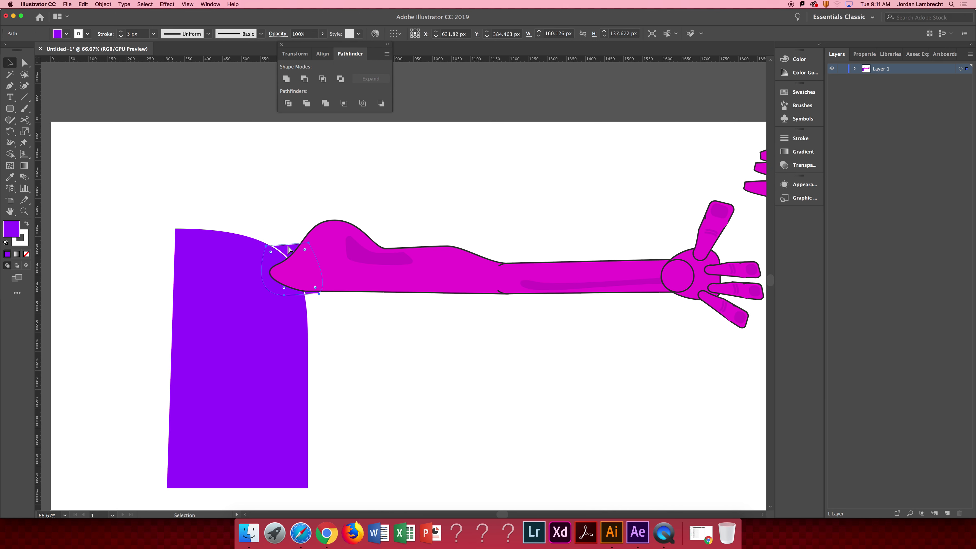
key(super+shift+bracketright)
click(350, 169)
click(297, 260)
Select the lowest, downward-angled finger with its nail and creases and delete it from the hand
key(space)
drag(681, 307, 477, 312)
key(space)
key(super+space)
super+click(558, 298)
click(558, 298)
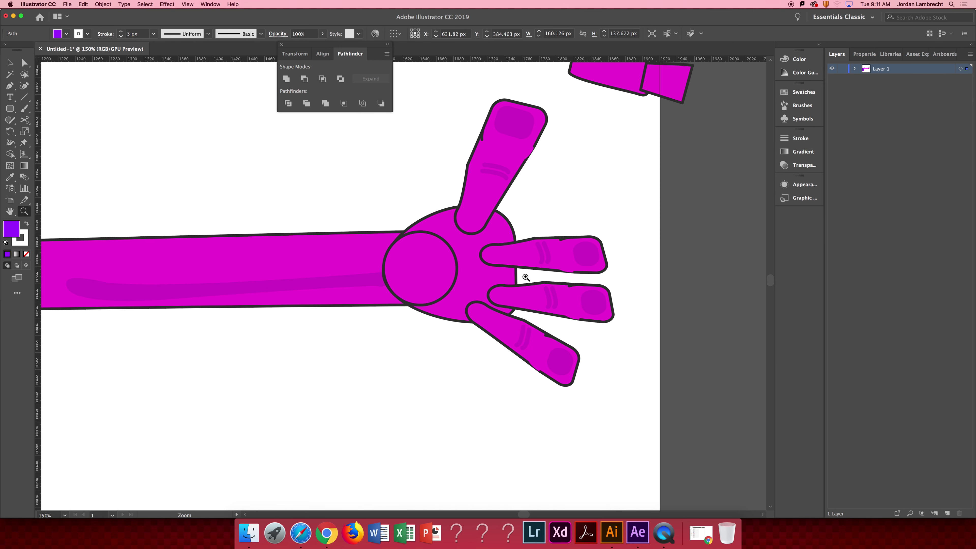
click(523, 277)
key(v)
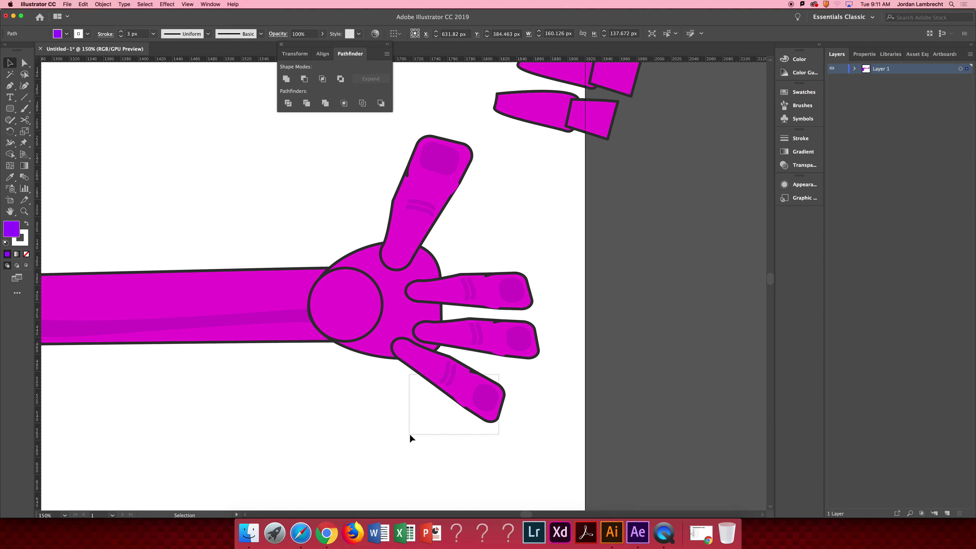
key(Delete)
Squash the lower of the two remaining fingers vertically, with its nail and creases, to make it thinner
key(super+z)
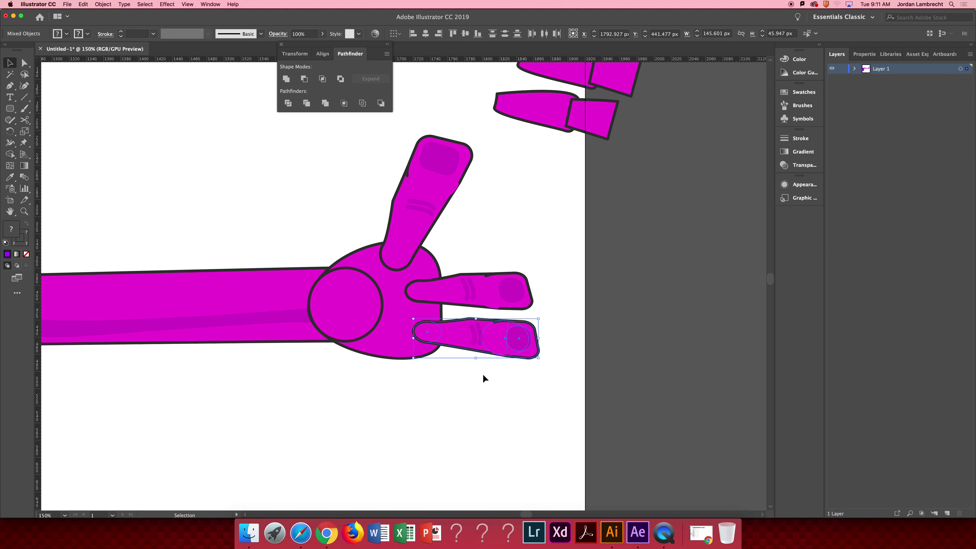
drag(477, 358, 475, 343)
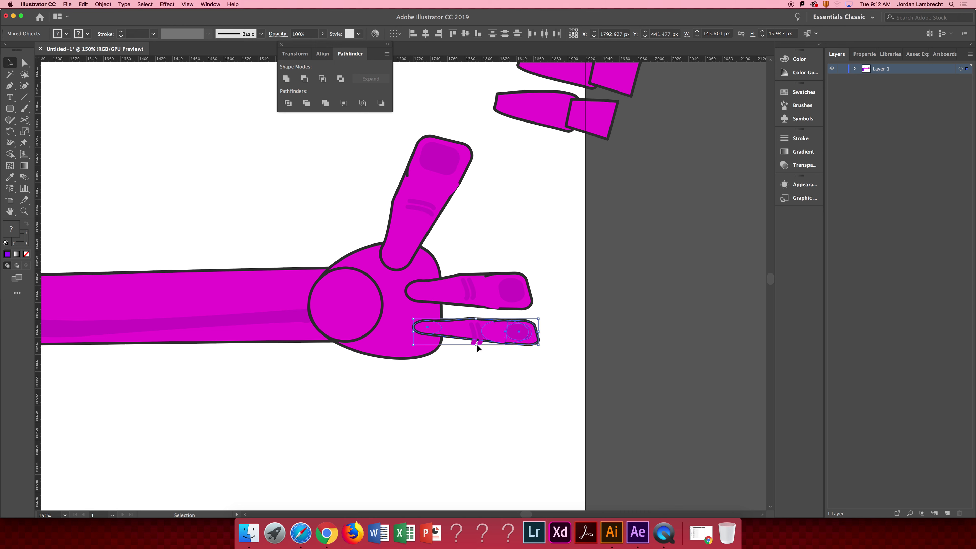
click(483, 364)
Set the stroke weight of both knuckle creases on the lower finger to 2 px and shorten them to fit inside it
click(475, 338)
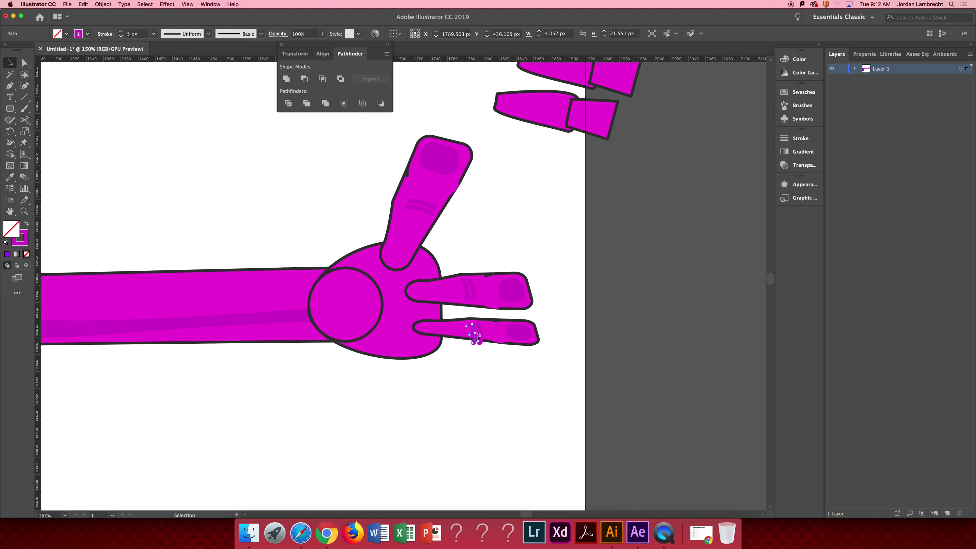
shift+click(482, 338)
click(487, 355)
key(z)
click(484, 330)
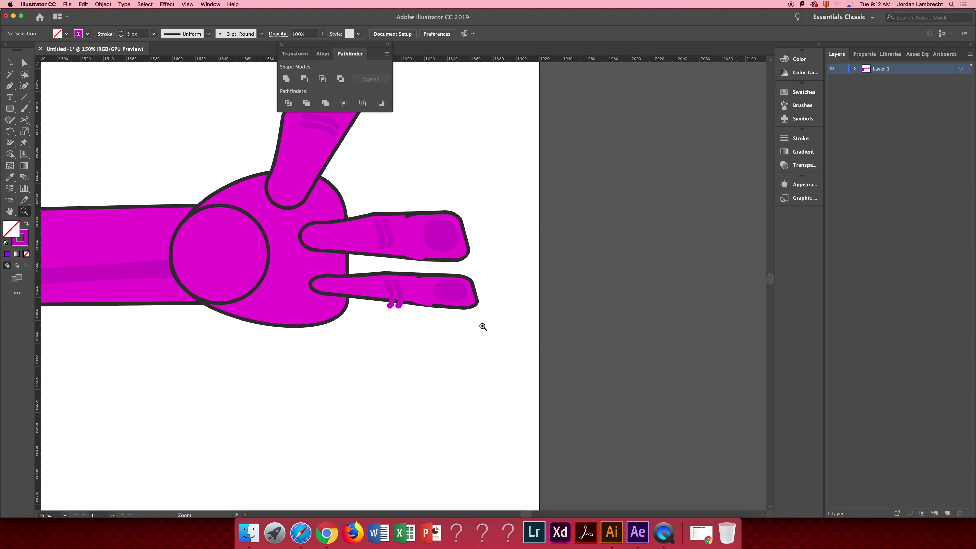
click(484, 329)
drag(338, 275, 496, 349)
key(v)
click(418, 312)
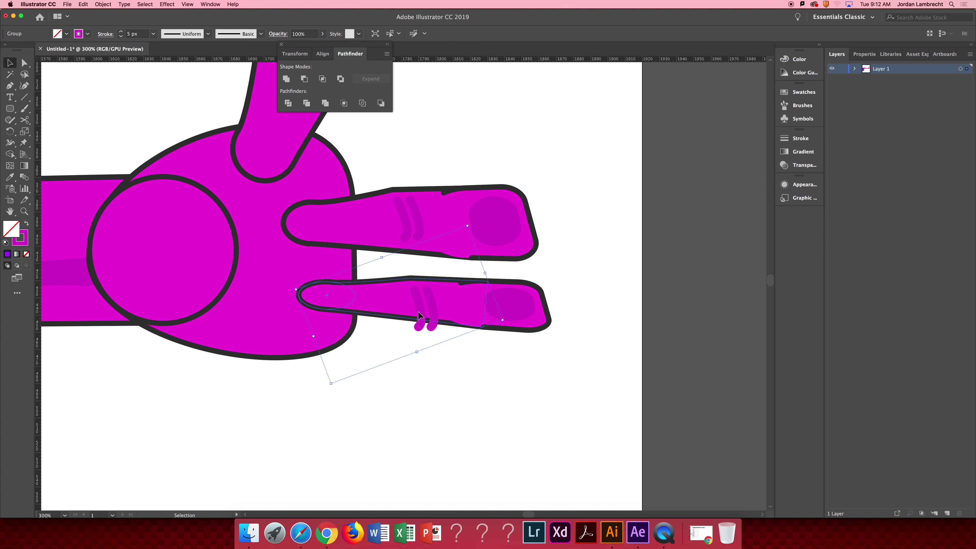
click(432, 302)
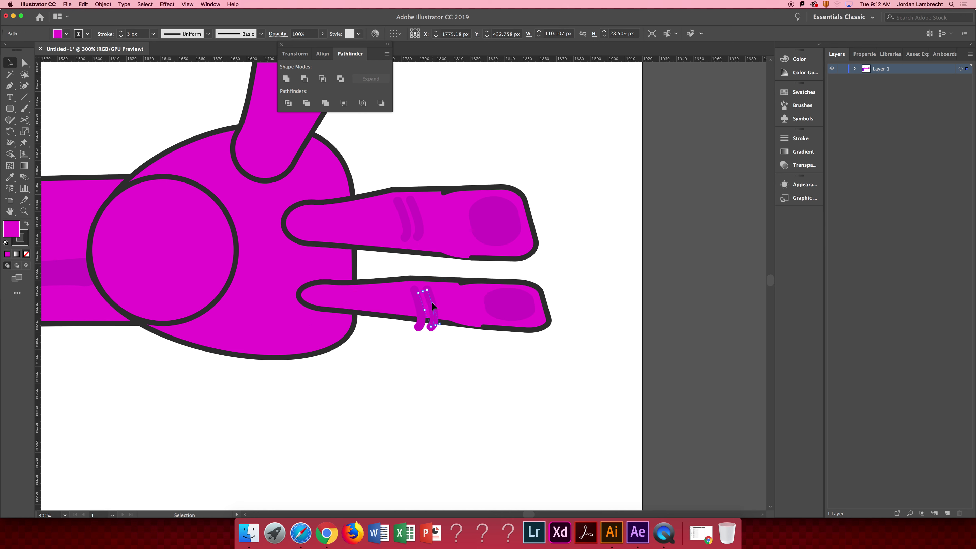
shift+click(419, 323)
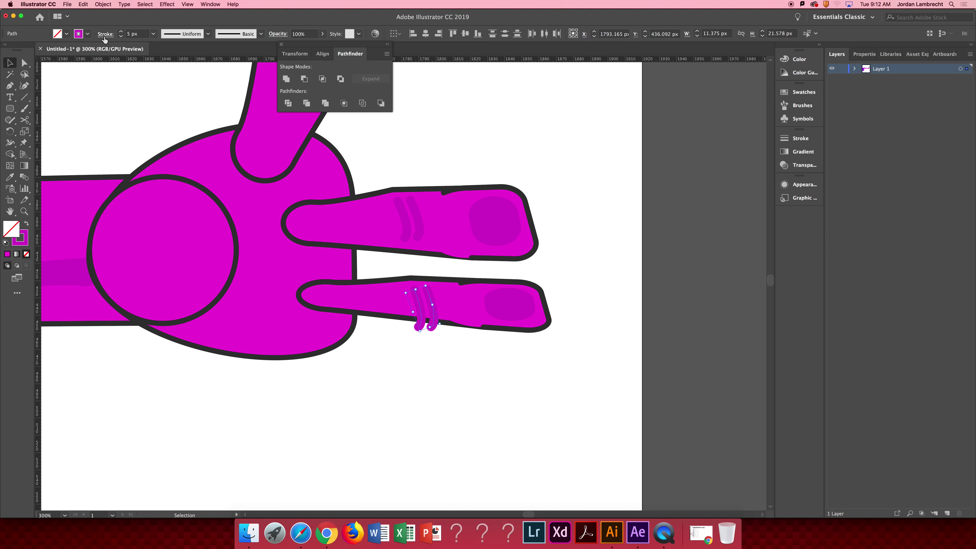
click(118, 36)
click(118, 37)
click(118, 37)
drag(429, 325, 425, 309)
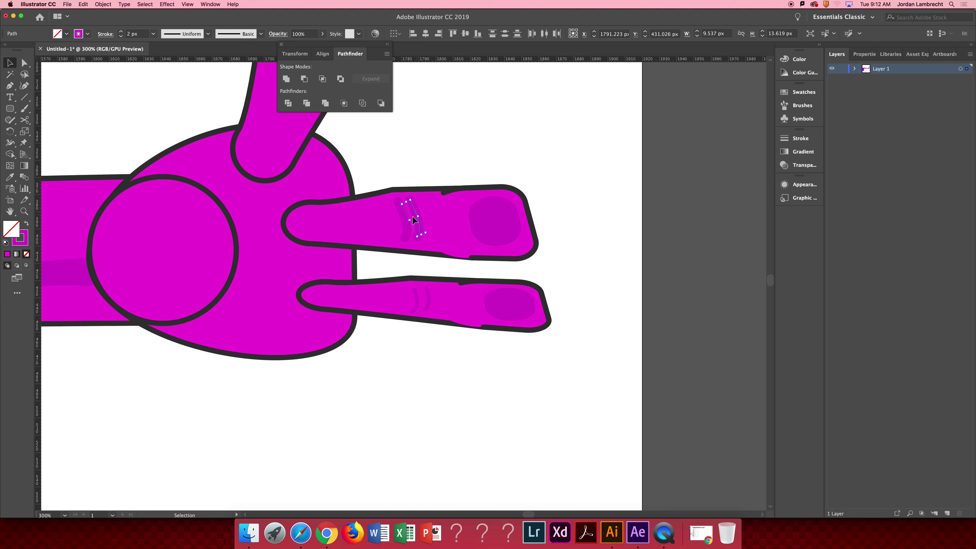
Set the stroke weight of both knuckle creases on the upper finger to 2 px and deselect them
click(408, 222)
shift+click(391, 204)
click(121, 37)
click(121, 37)
click(121, 37)
click(437, 144)
Examine the fingers, the wrist joint circle and the elbow overlap along the arm at close range
drag(510, 310, 548, 315)
key(z)
alt+click(552, 302)
alt+click(552, 302)
drag(324, 225, 551, 296)
key(v)
key(z)
alt+click(414, 309)
click(414, 306)
drag(390, 274, 429, 296)
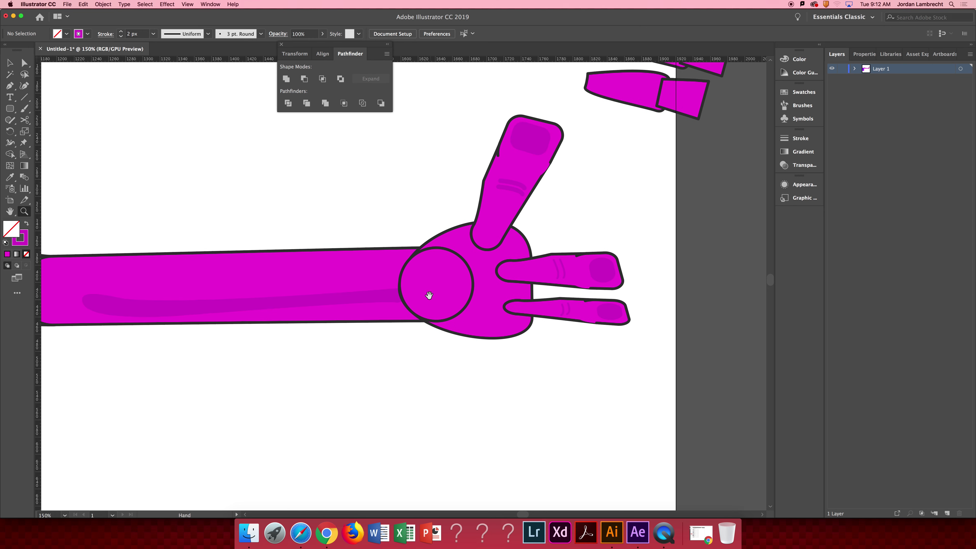
click(473, 279)
click(473, 279)
drag(287, 308, 452, 295)
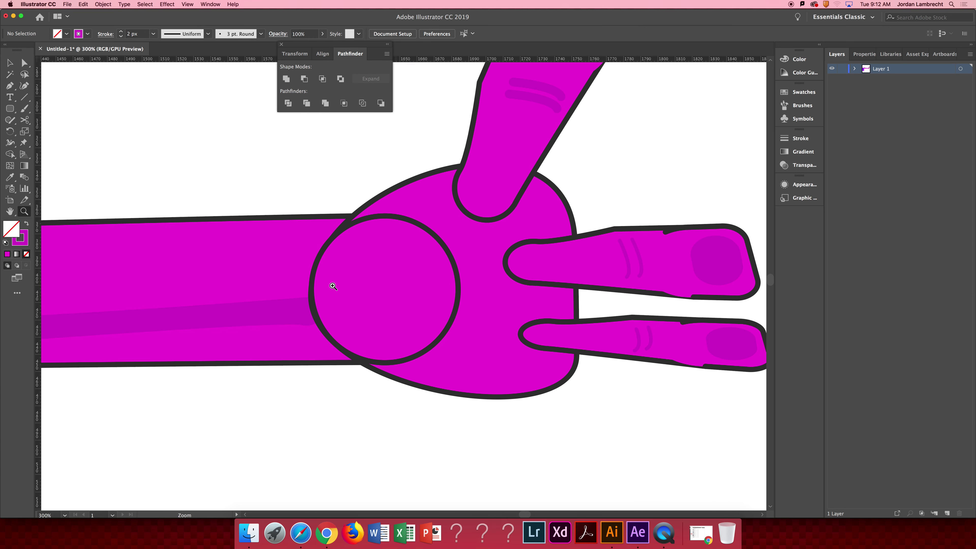
alt+click(310, 293)
click(311, 293)
drag(186, 284, 715, 310)
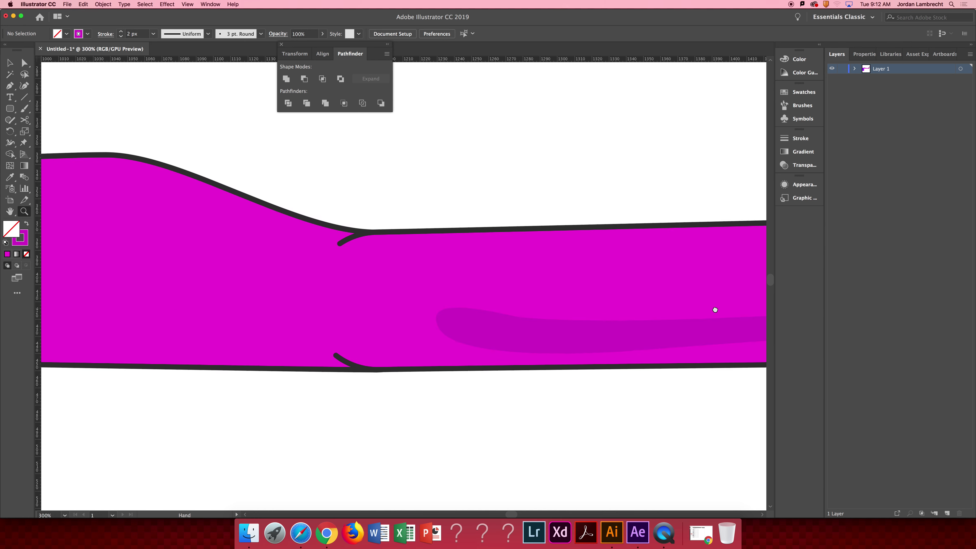
alt+click(633, 297)
alt+click(634, 296)
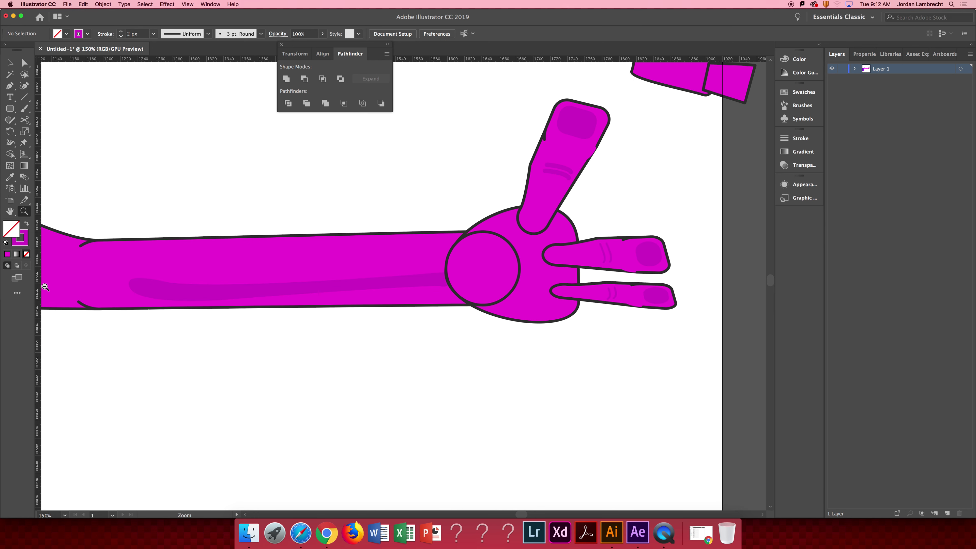
Select the three spare two-part fingers above the hand and delete them
scroll(408, 304, up, 5)
scroll(407, 304, right, 2)
key(v)
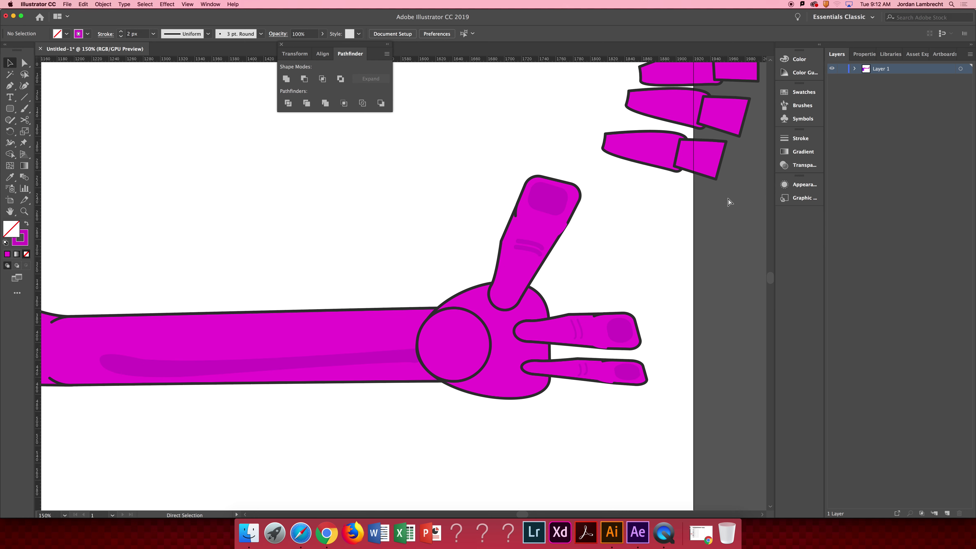
scroll(729, 202, up, 3)
scroll(729, 202, right, 3)
drag(688, 108, 522, 335)
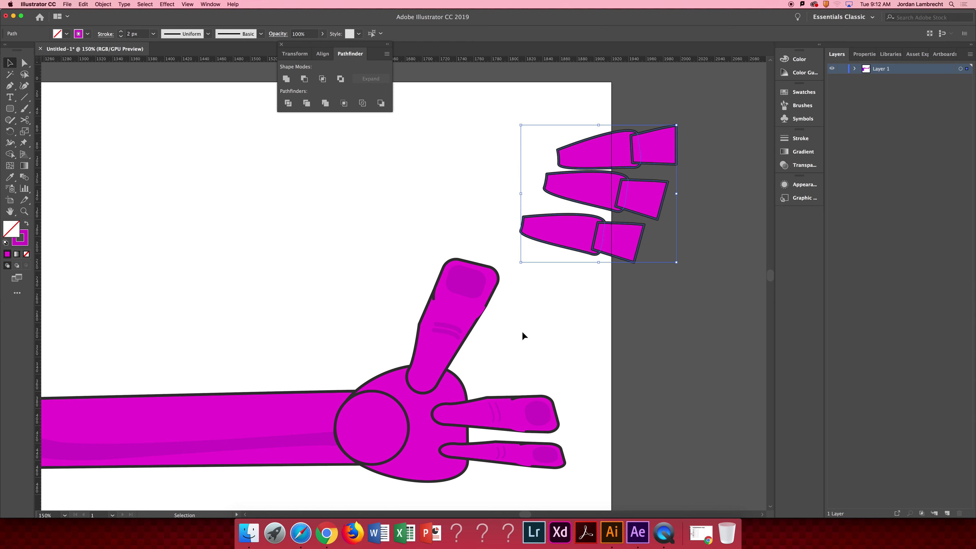
key(Delete)
Add ten new empty layers above Layer 1
scroll(374, 323, left, 3)
scroll(375, 323, down, 1)
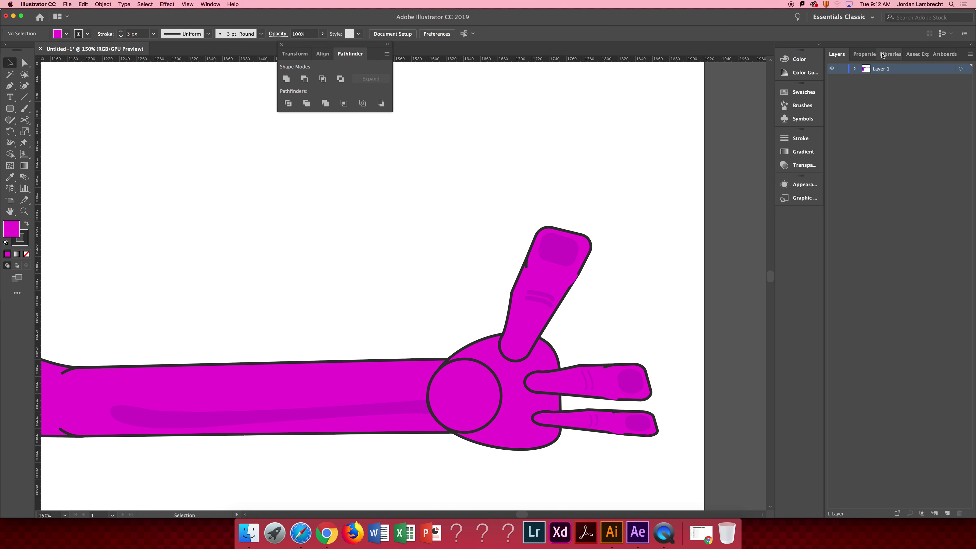
double_click(947, 514)
double_click(948, 513)
triple_click(948, 514)
triple_click(947, 513)
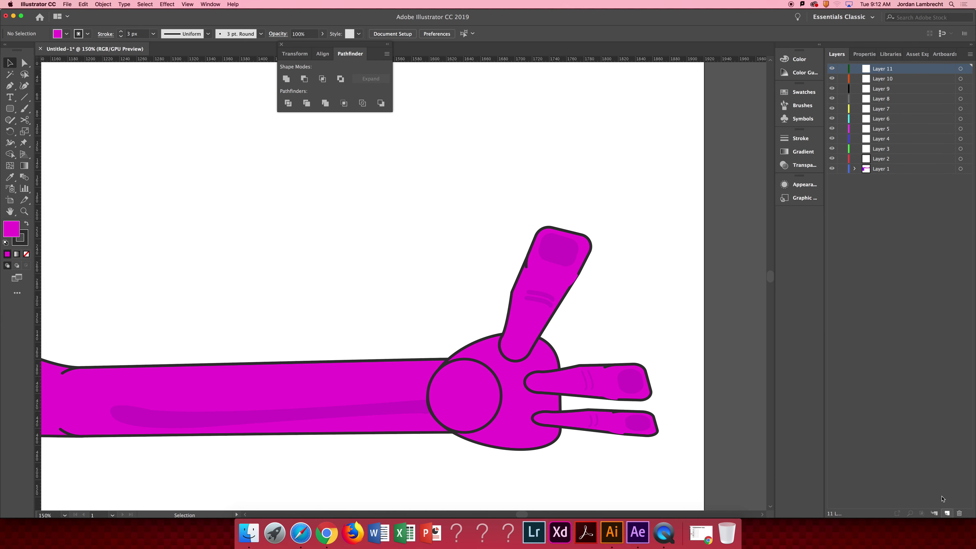
Rename Layer 2 as "Upper Arm" and Layer 1 as "Torso"
double_click(882, 159)
text(Upper Arm)
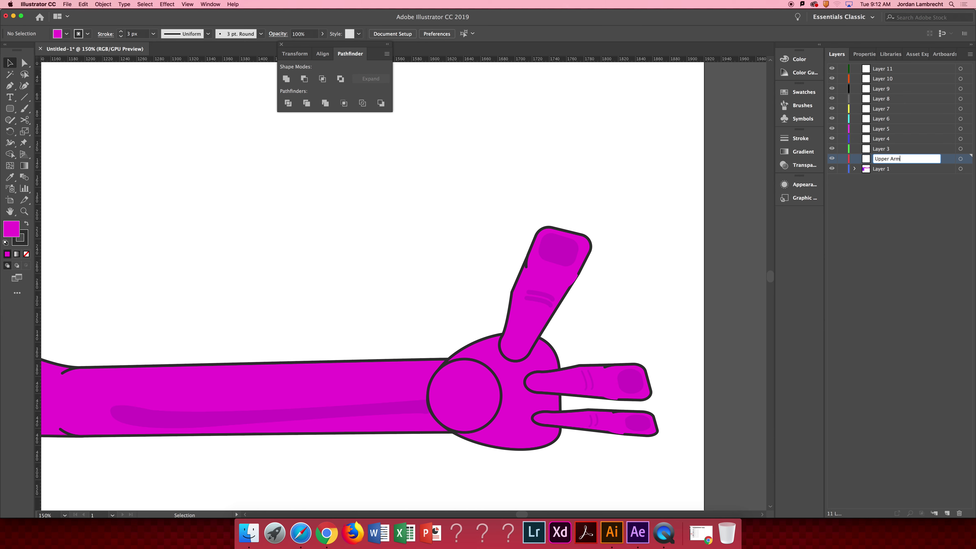
key(Return)
double_click(883, 169)
text(Torso)
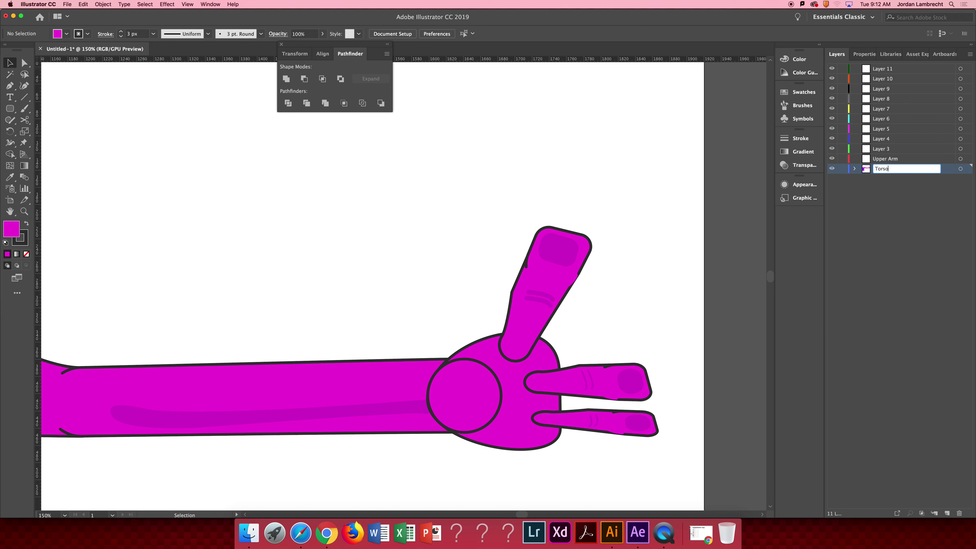
key(Return)
Rename Layer 3 as "Lower Arm" and Layer 4 as "Palm"
double_click(886, 151)
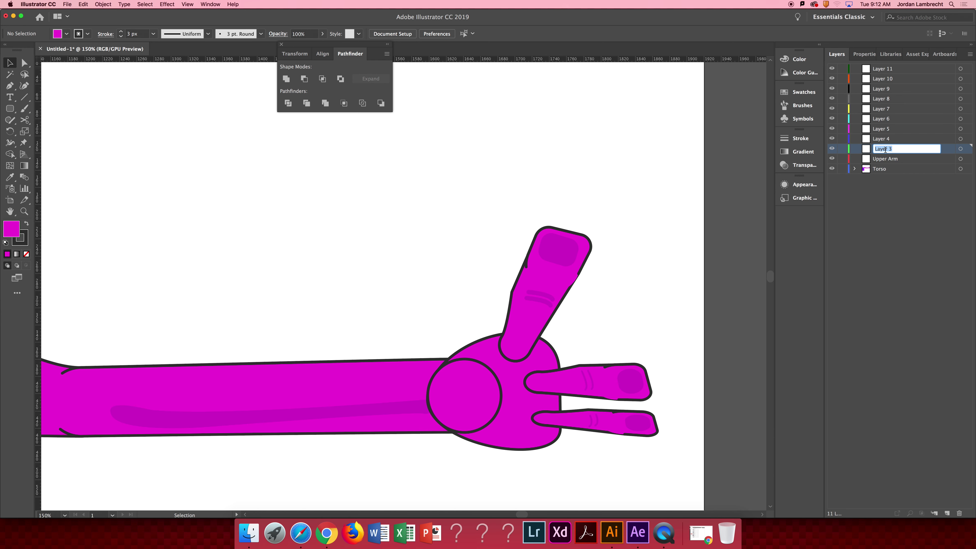
text(Lo)
key(Return)
double_click(887, 139)
text(P)
key(Return)
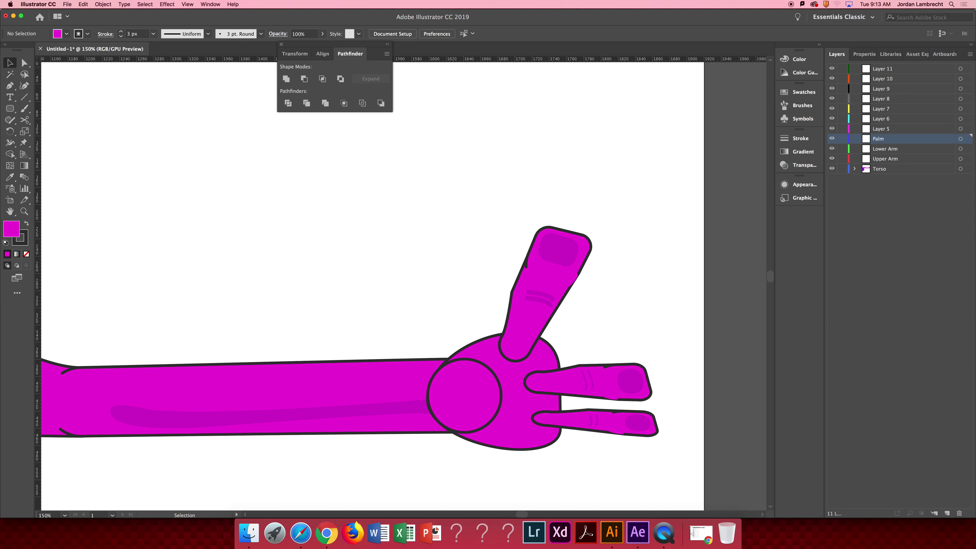
Rename Layer 5 as "Thumb Lower" and Layer 6 as "Thumb Upper"
double_click(883, 129)
text(Thumb)
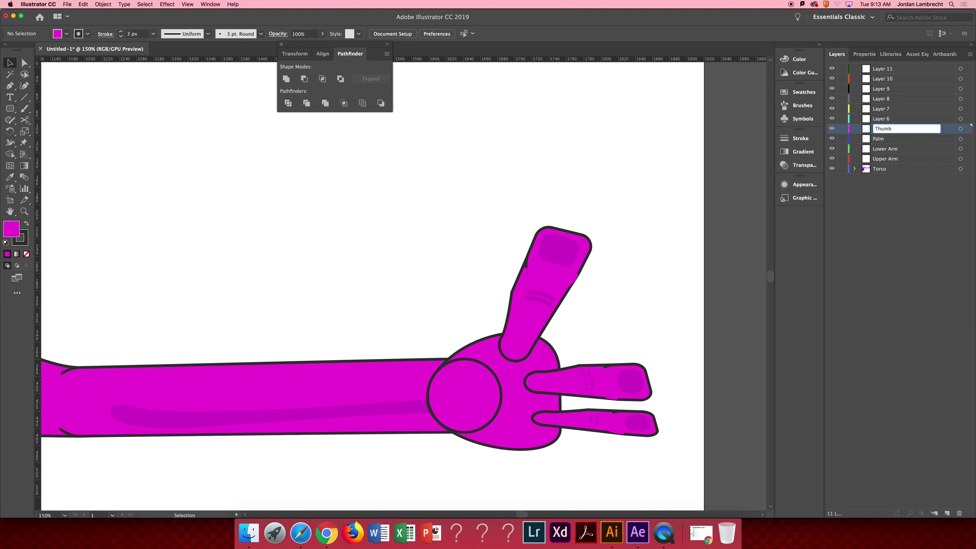
text( Lower)
key(Return)
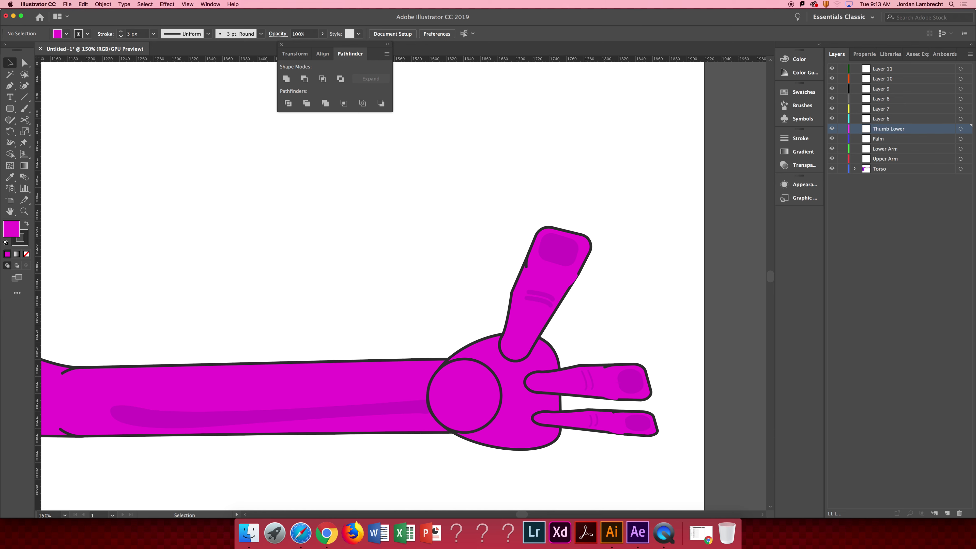
double_click(882, 119)
text(Thumb Upper)
key(Return)
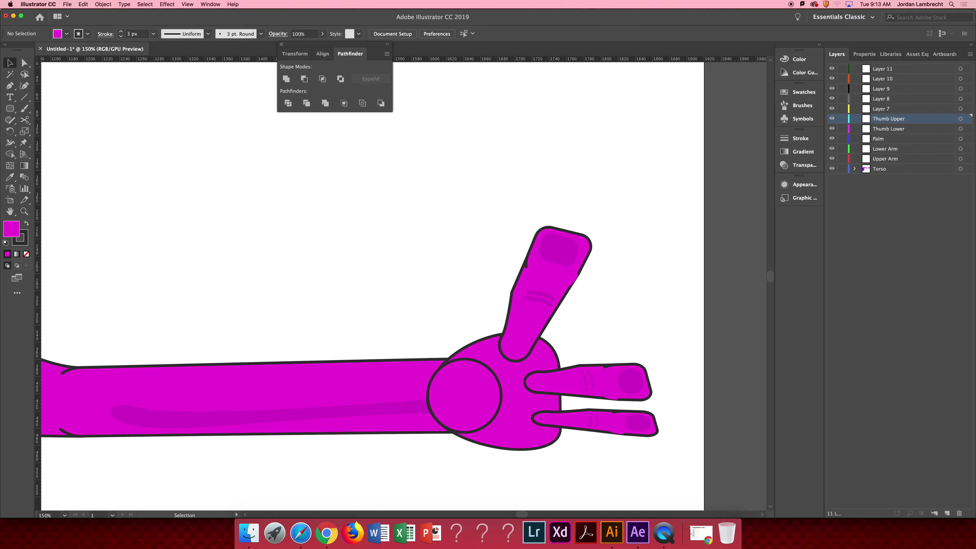
Rename Layer 7 as "Index Lower" and Layer 8 as "Index Upper"
double_click(882, 110)
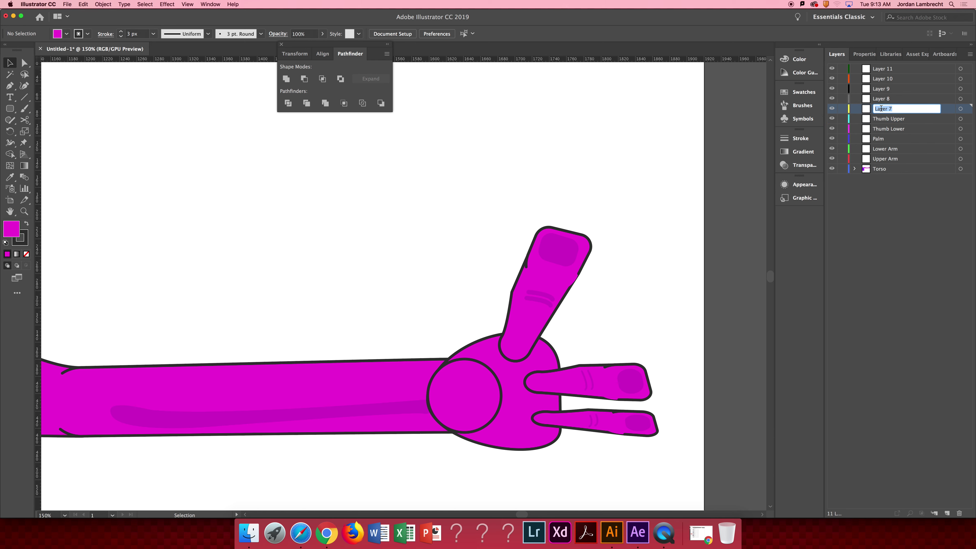
key(BackSpace)
text(Index Lower)
key(Return)
double_click(885, 99)
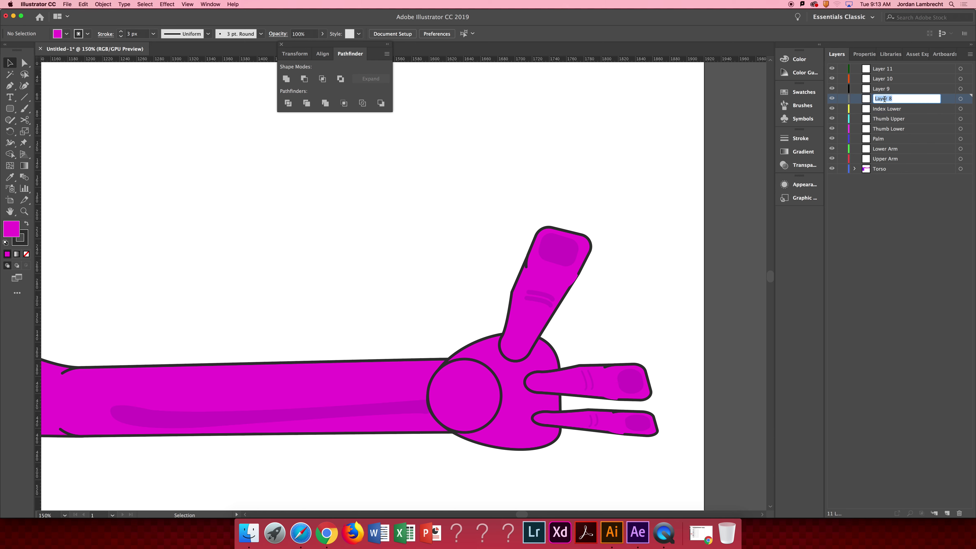
text(Index Upper)
key(Return)
Rename Layer 9 as "Ring Lower" and Layer 10 as "Ring Upper"
double_click(883, 92)
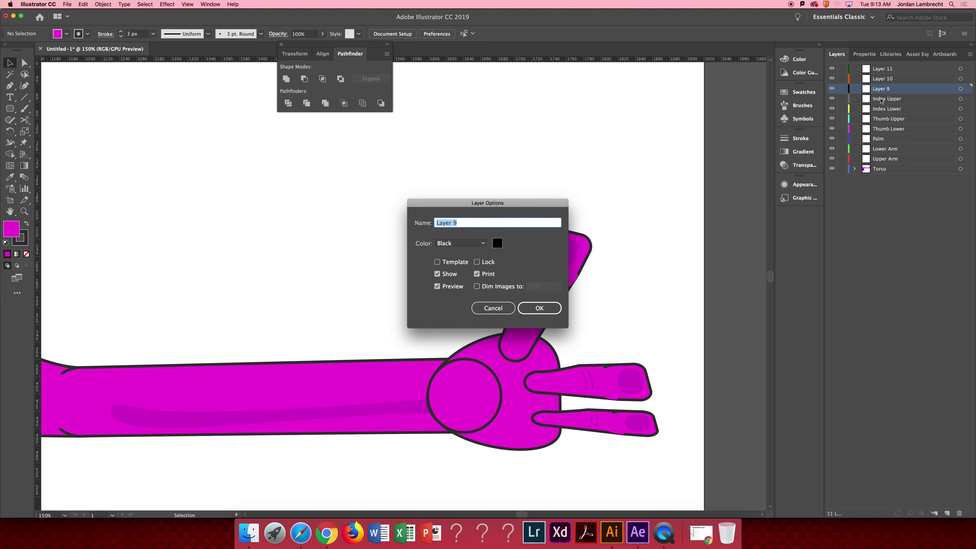
key(Escape)
double_click(885, 90)
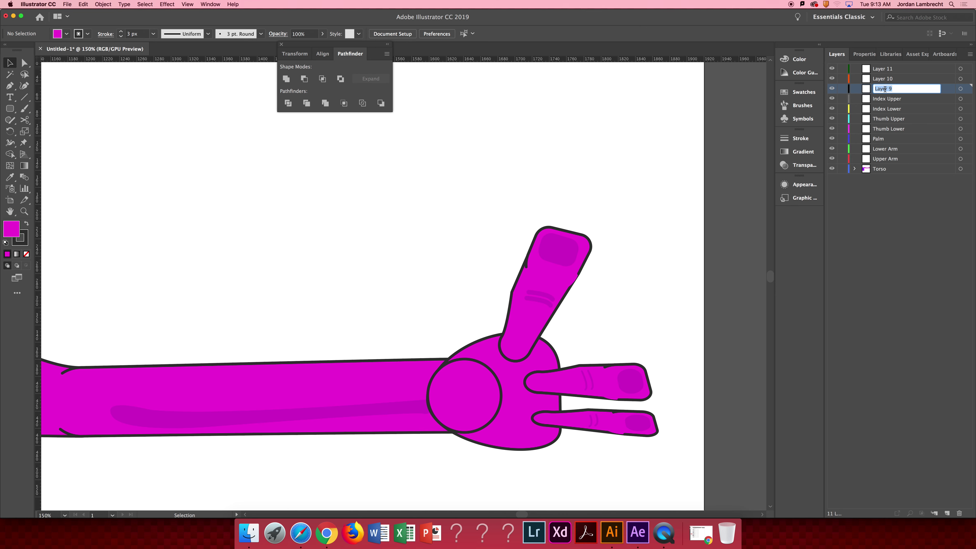
text(Rin)
text(g Lower)
key(Return)
double_click(886, 80)
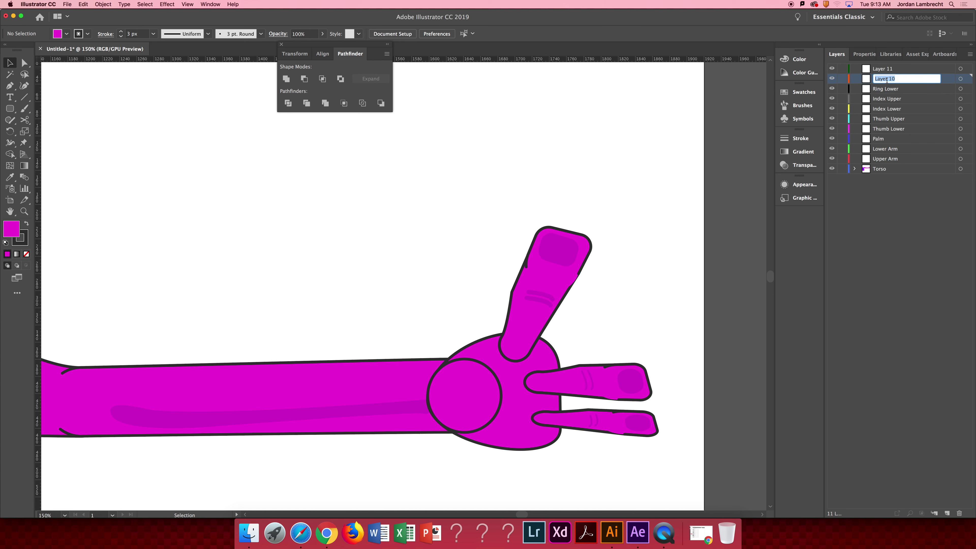
text(Ring Upper)
key(Return)
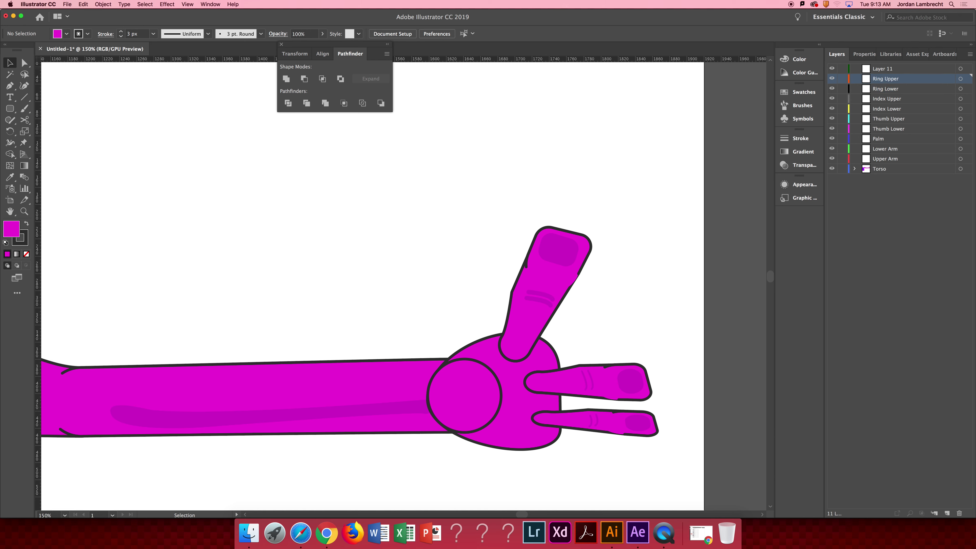
Add a layer above Ring Upper named "Pinky Lower" and rename Layer 11 as "Pinky Upper"
click(947, 513)
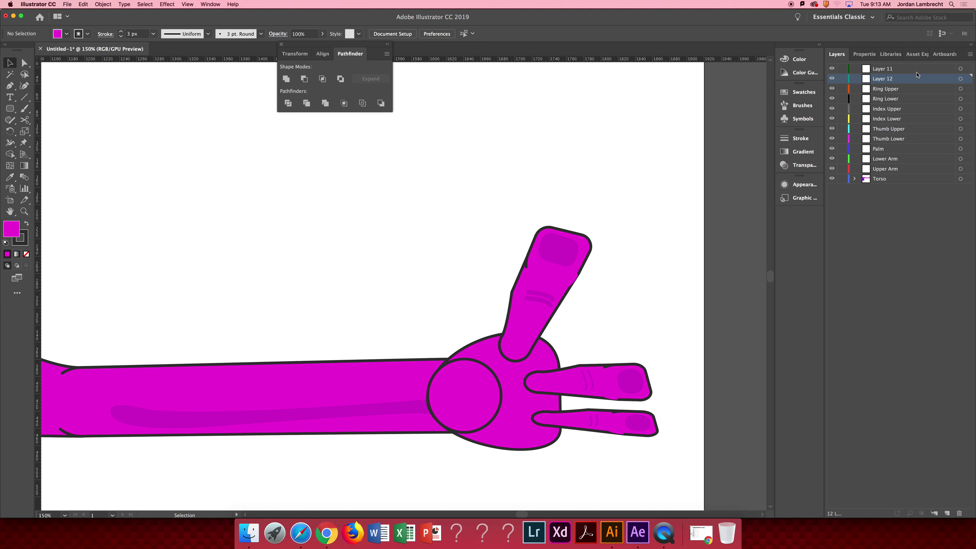
double_click(886, 80)
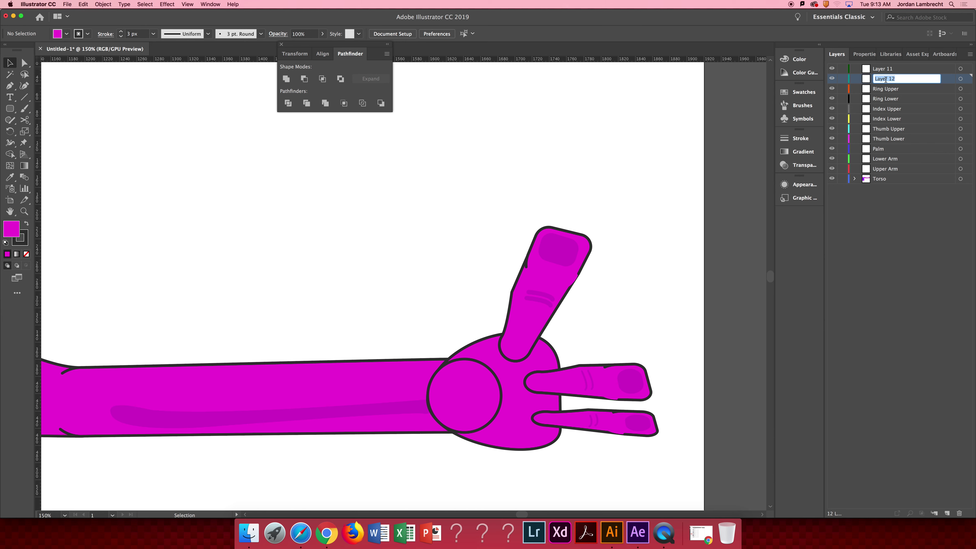
text(Pinky Lower)
key(Return)
double_click(885, 70)
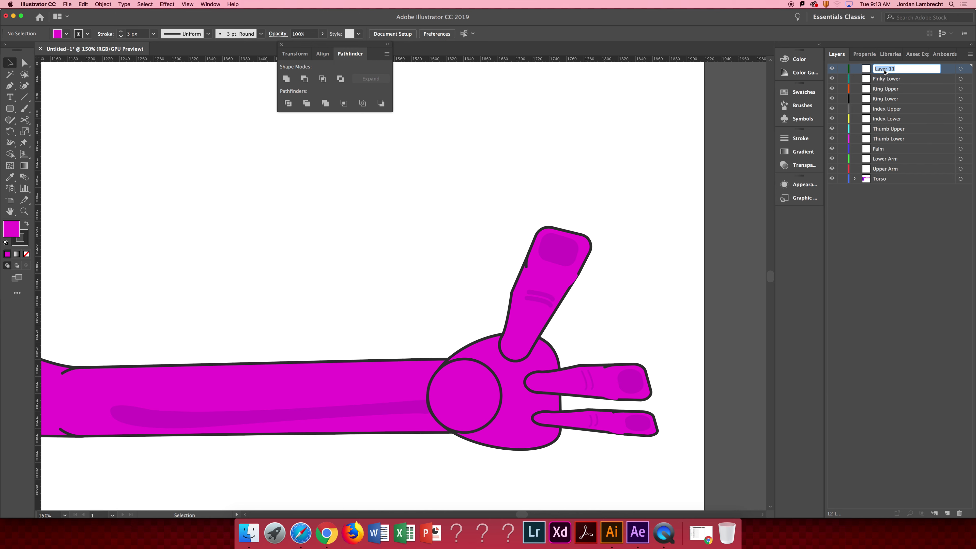
text(Pi)
key(Return)
Inspect the parts of the lower finger's tip in outline view, return to the normal preview and deselect them
drag(425, 267, 559, 131)
key(z)
alt+click(672, 300)
click(462, 227)
key(v)
click(429, 292)
key(super+y)
key(super+y)
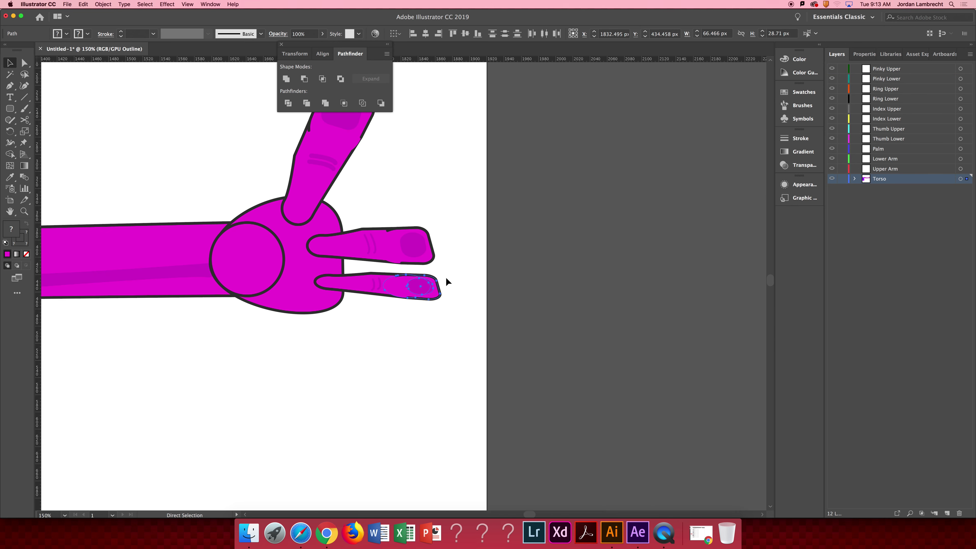
click(450, 275)
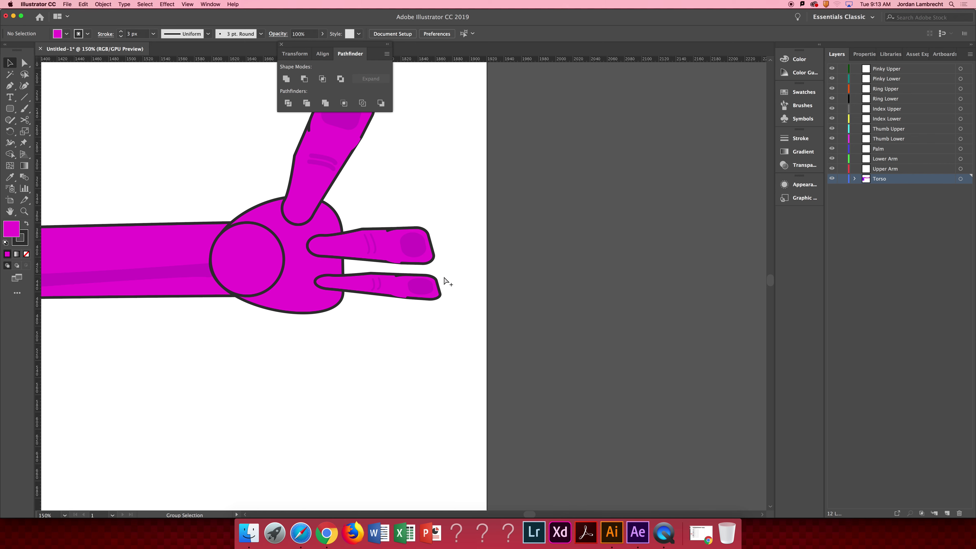
Add a slightly rotated copy of the ring finger below it as the pinky, and move both fingers slightly up toward the index finger
drag(445, 272, 366, 310)
drag(442, 300, 432, 332)
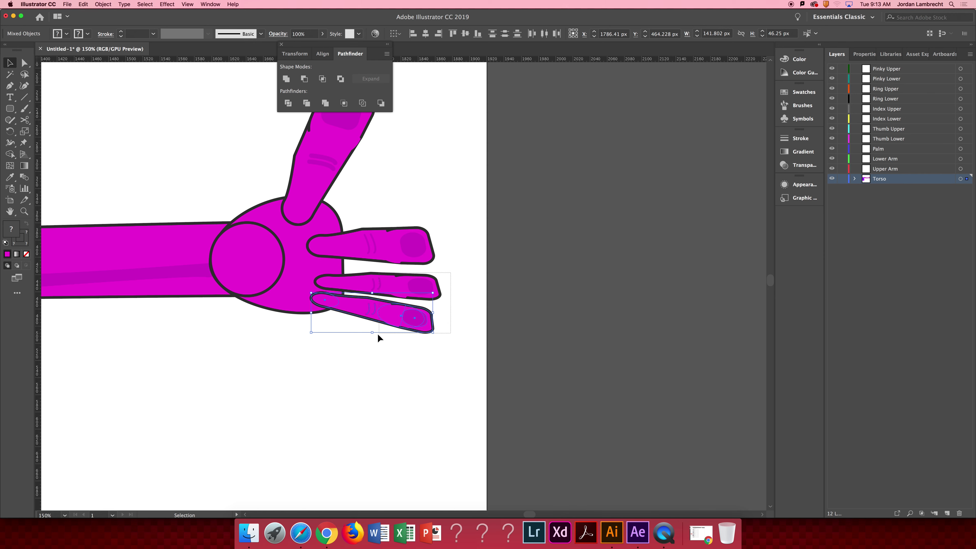
drag(336, 351, 311, 274)
shift+click(311, 274)
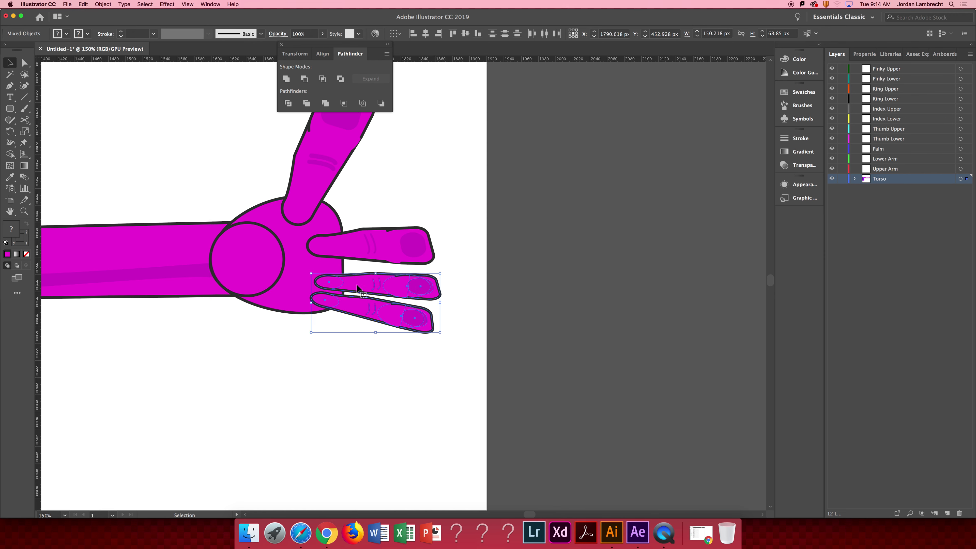
drag(374, 280, 314, 333)
click(481, 303)
Group the upper arm shapes, including the shading, elbow circle and purple sleeve
key(z)
alt+click(289, 309)
alt+click(289, 310)
alt+click(290, 310)
alt+click(289, 310)
click(452, 299)
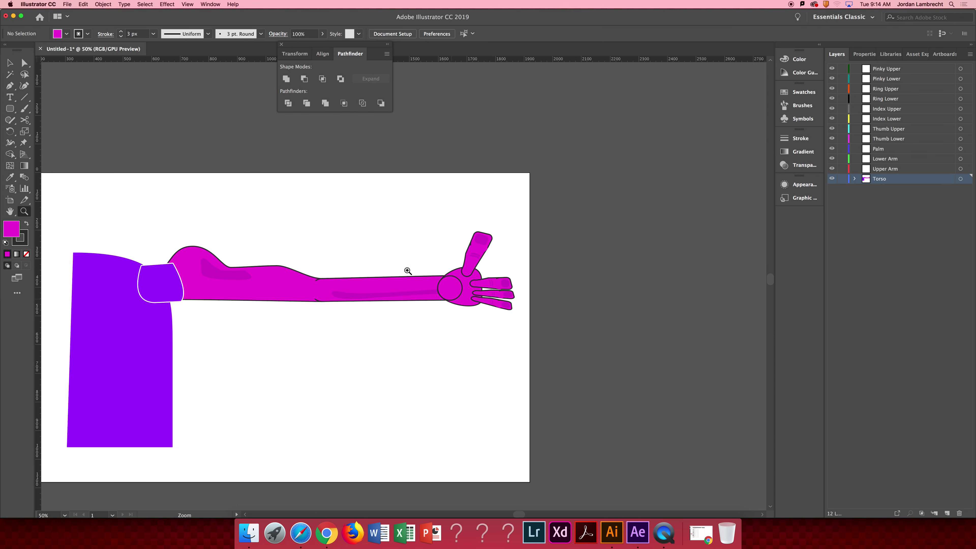
click(406, 271)
key(v)
drag(235, 244, 343, 277)
drag(271, 215, 199, 383)
shift+click(135, 286)
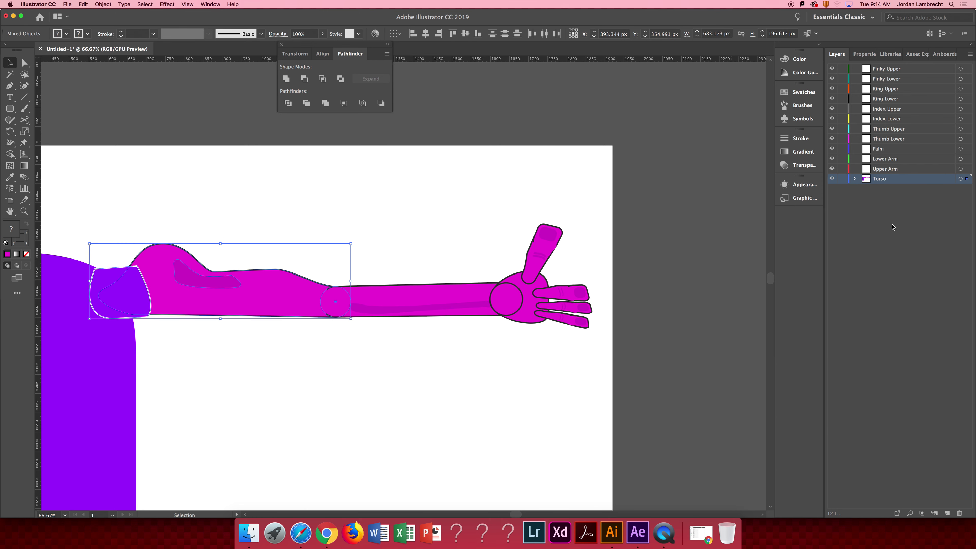
key(super+g)
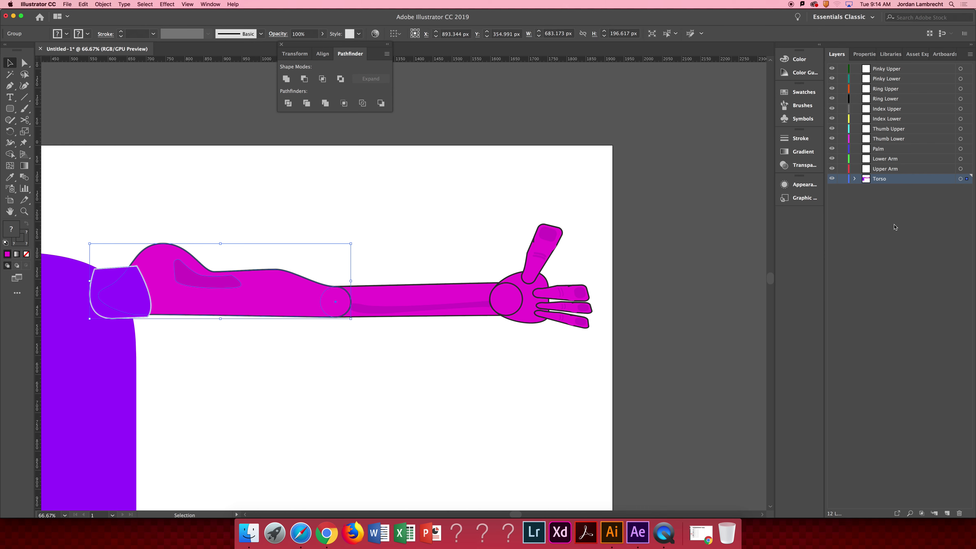
click(885, 170)
key(super+shift+v)
key(super+z)
Move the upper arm group in place from the Torso layer to the Upper Arm layer, and bring that layer above all others
key(a)
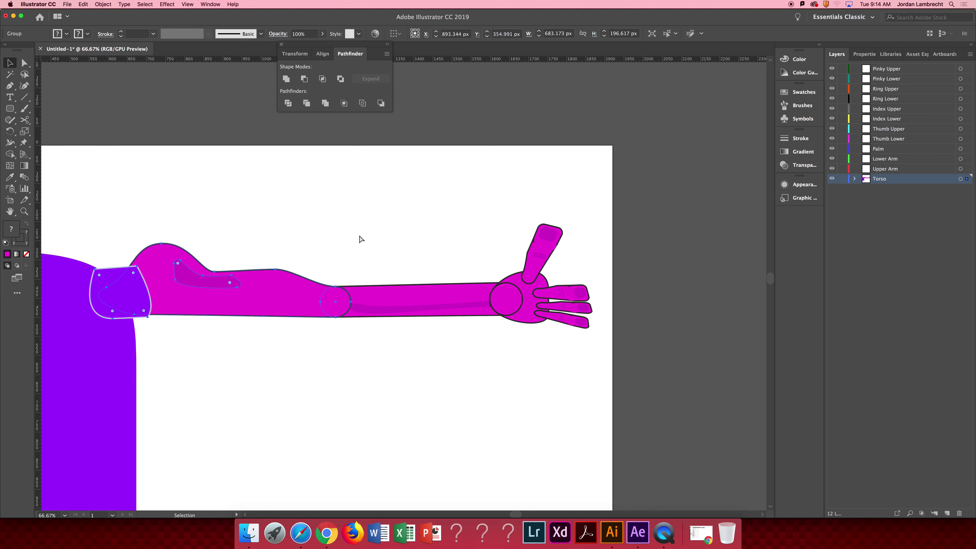
key(Delete)
key(v)
click(867, 169)
key(super+f)
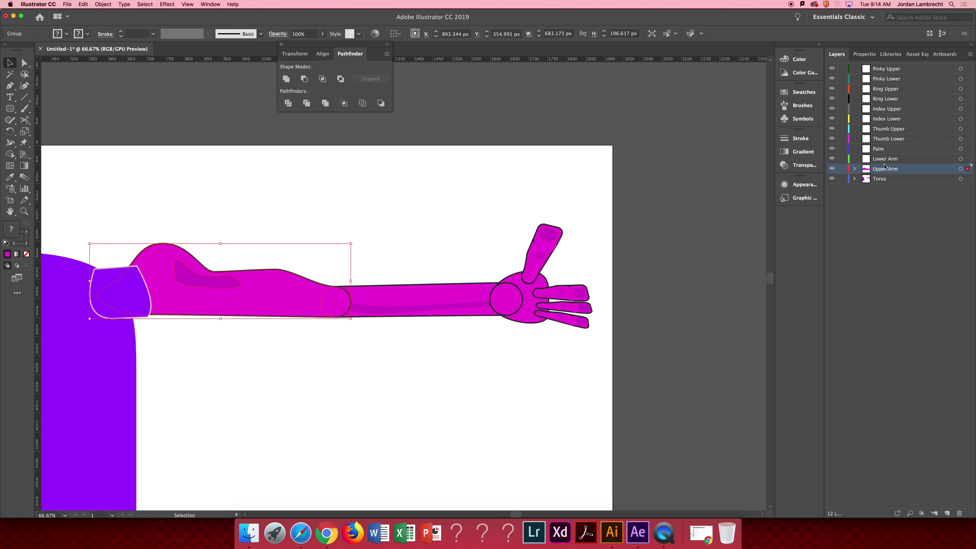
drag(881, 170, 841, 72)
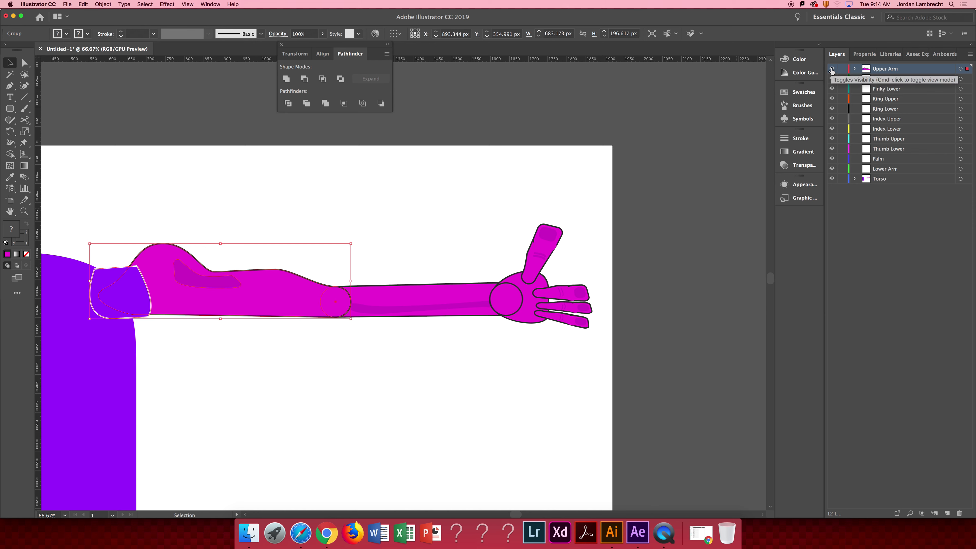
Hide the Upper Arm layer and group the forearm shapes together with the wrist circle, leaving out the palm
click(832, 69)
drag(454, 247, 261, 371)
shift+click(518, 297)
key(super+y)
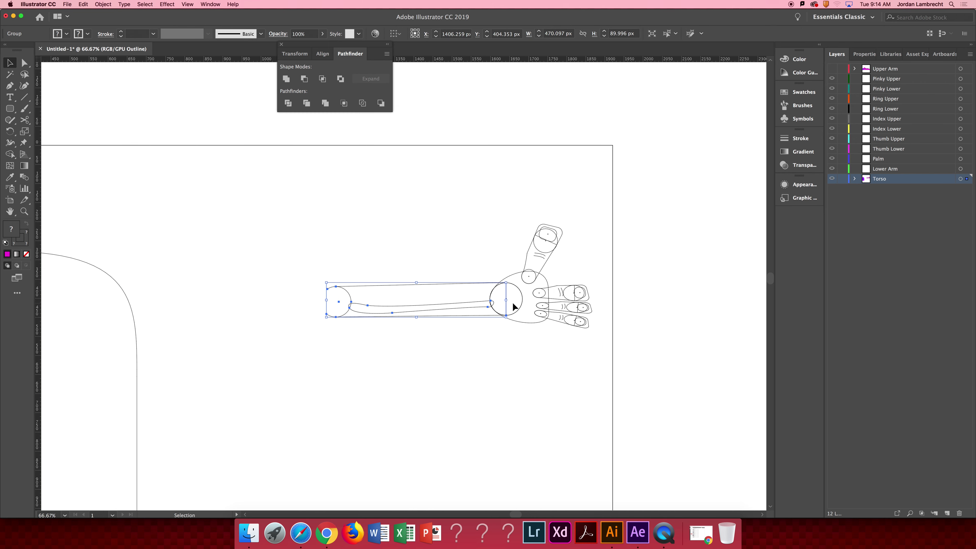
click(516, 310)
drag(501, 261, 326, 386)
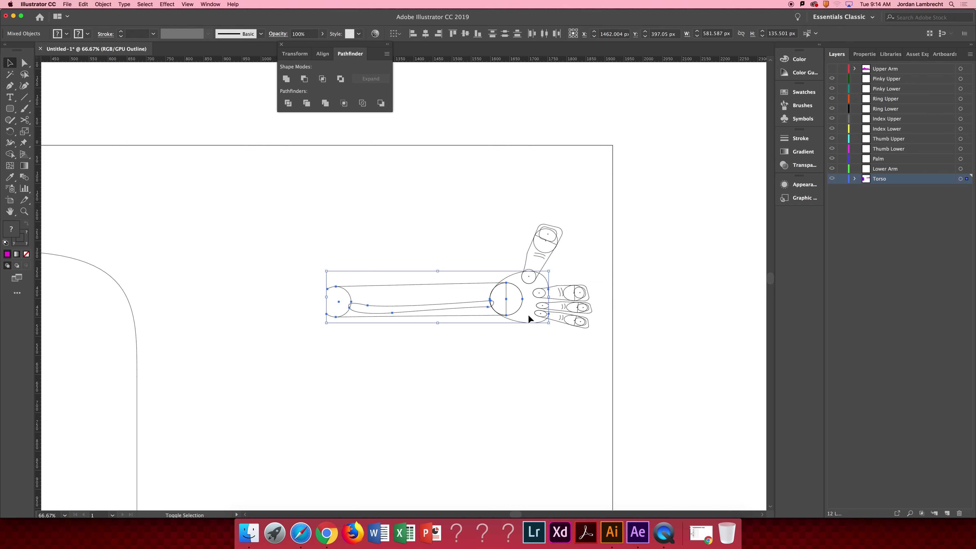
shift+click(519, 319)
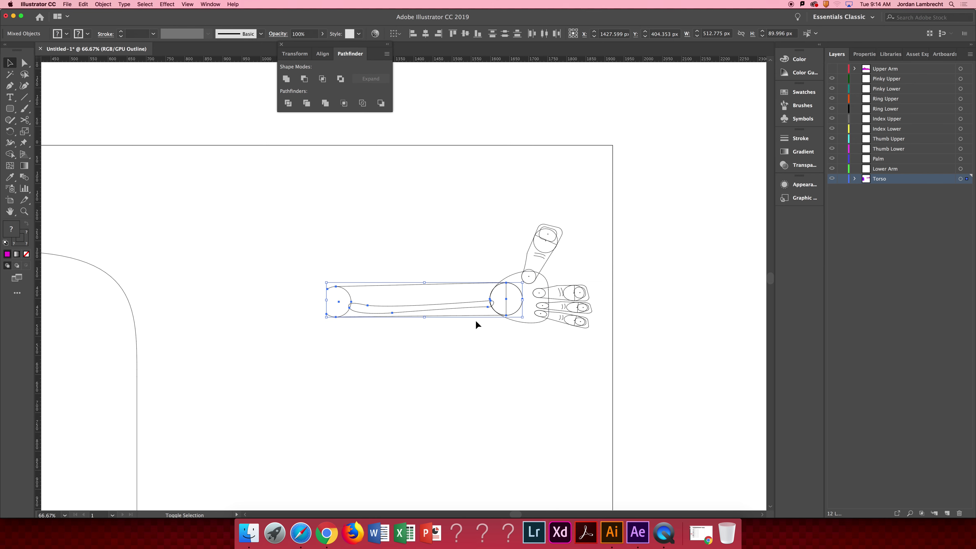
key(super+g)
key(super+y)
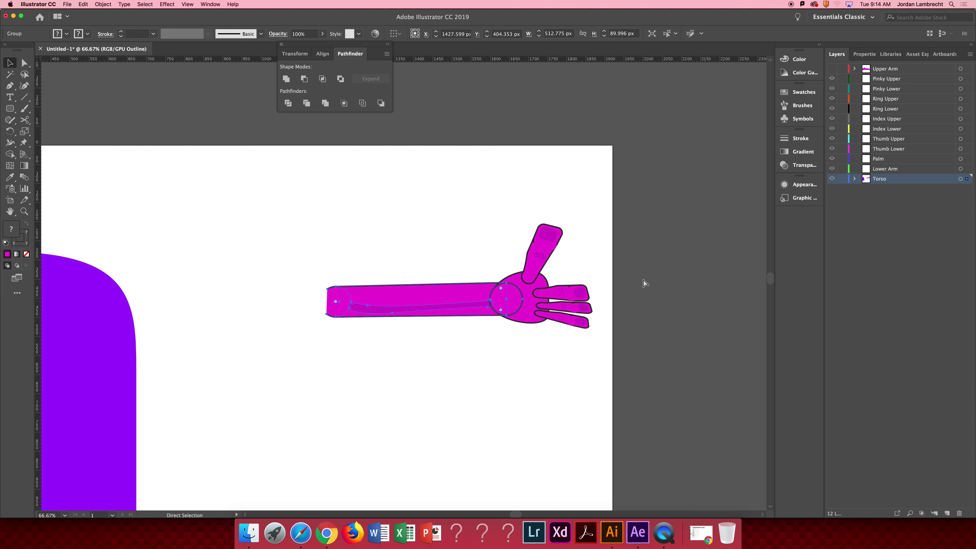
Move the forearm group in place onto the Lower Arm layer, and bring that layer above all others
key(super+x)
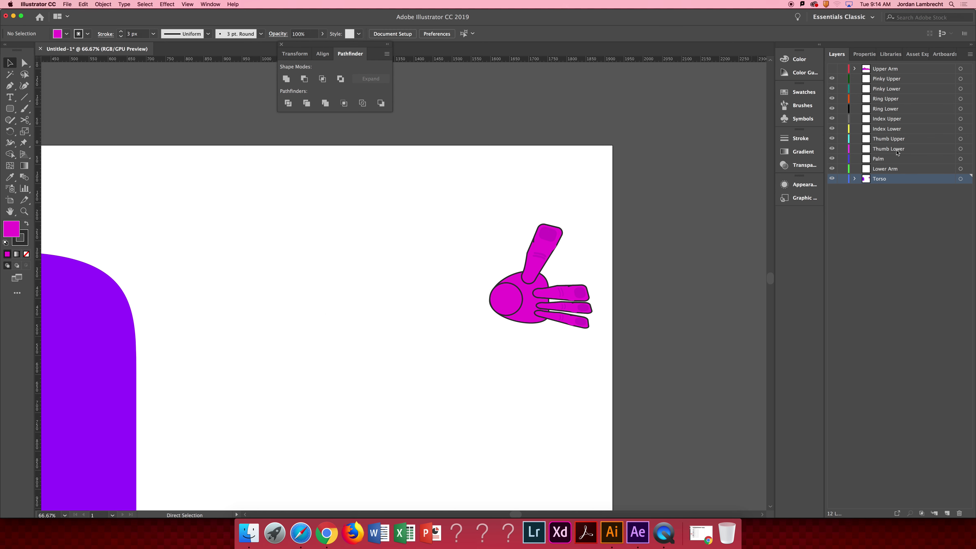
click(884, 169)
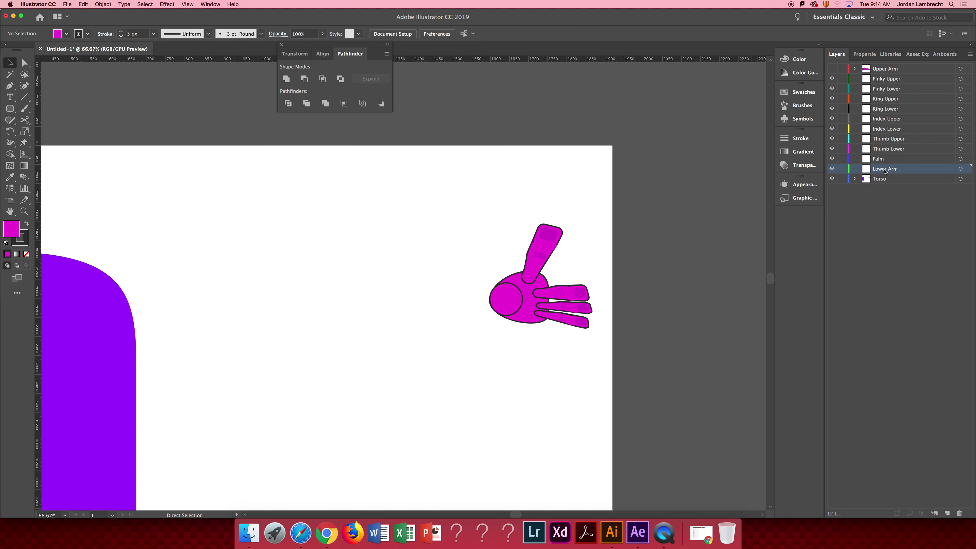
key(super+f)
drag(890, 171, 836, 65)
click(832, 70)
key(v)
click(543, 339)
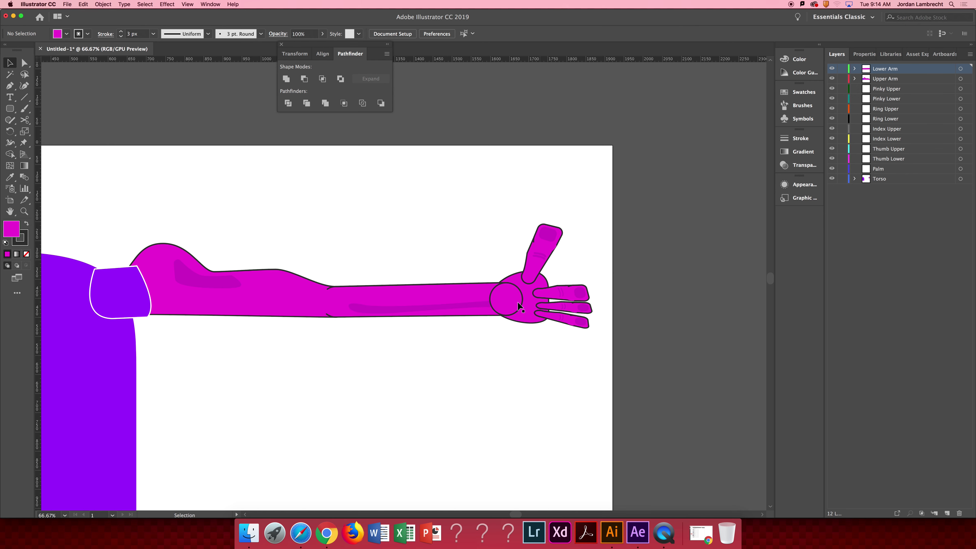
Hide the Lower Arm layer and move the palm with its wrist circle in place onto the Palm layer
click(832, 69)
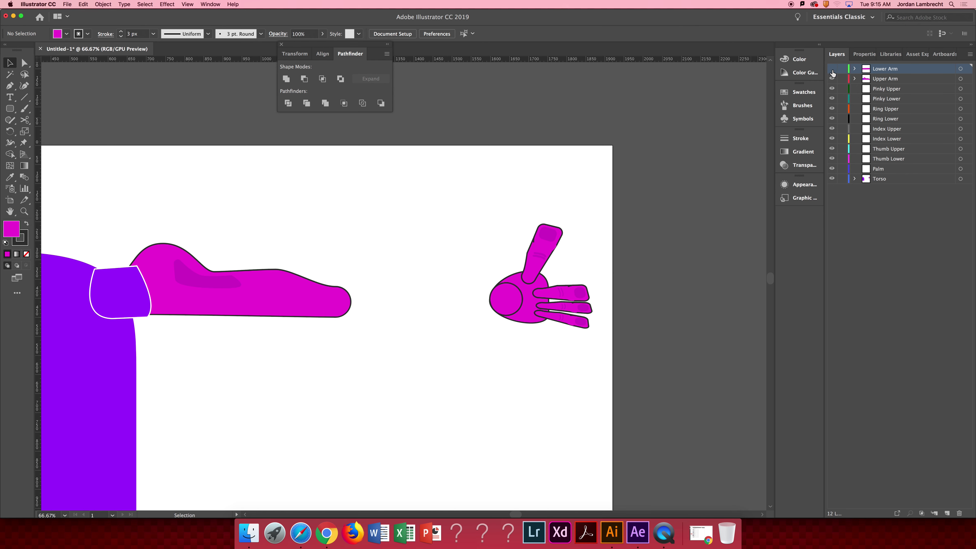
click(517, 303)
key(z)
click(519, 293)
click(519, 293)
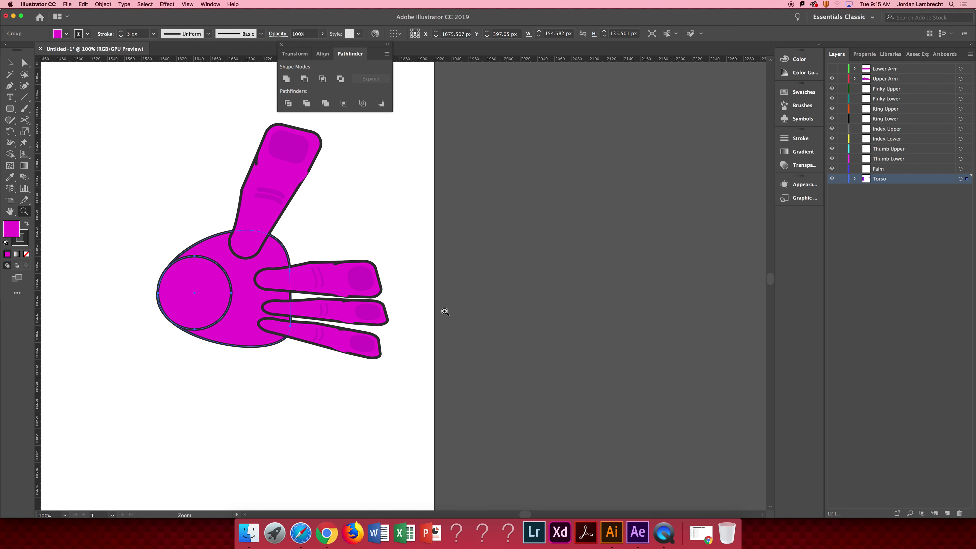
drag(403, 314, 625, 319)
key(v)
drag(440, 213, 338, 358)
key(Delete)
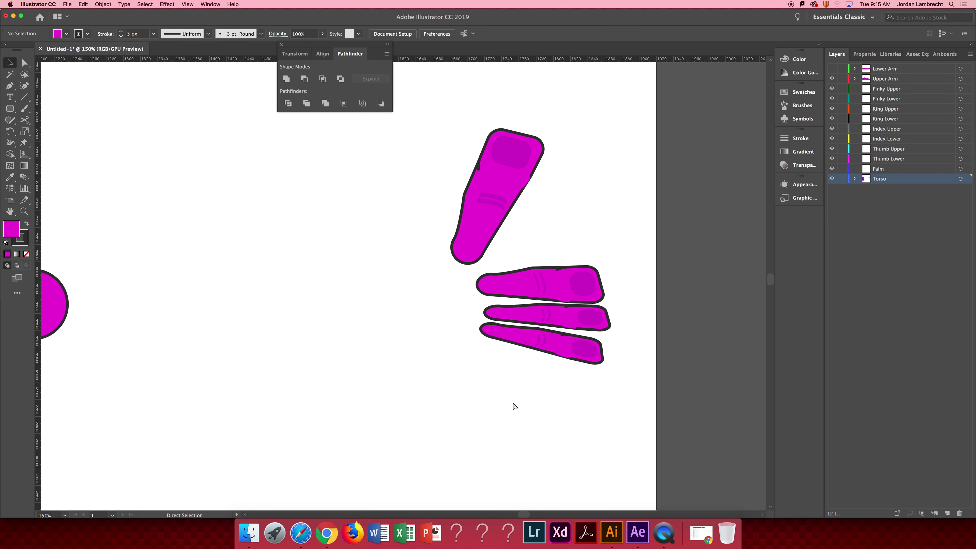
click(878, 170)
key(super+z)
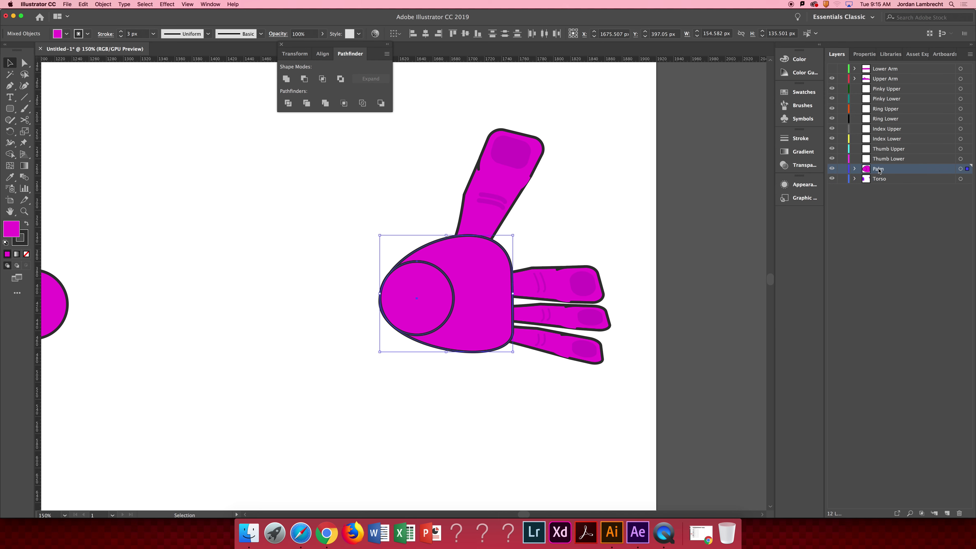
Move the Palm layer directly below Upper Arm, and hide the Lower Arm, Upper Arm and Palm layers
drag(879, 170, 881, 88)
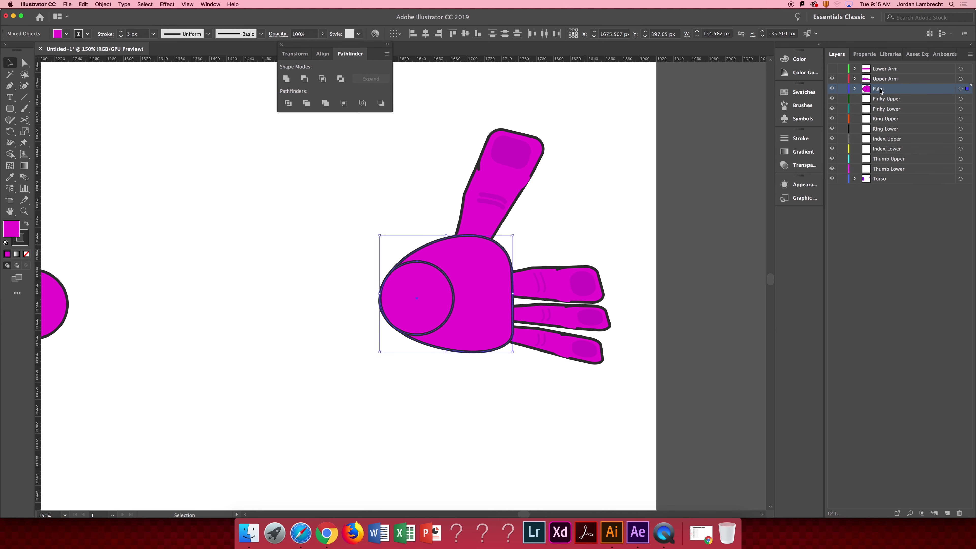
click(832, 68)
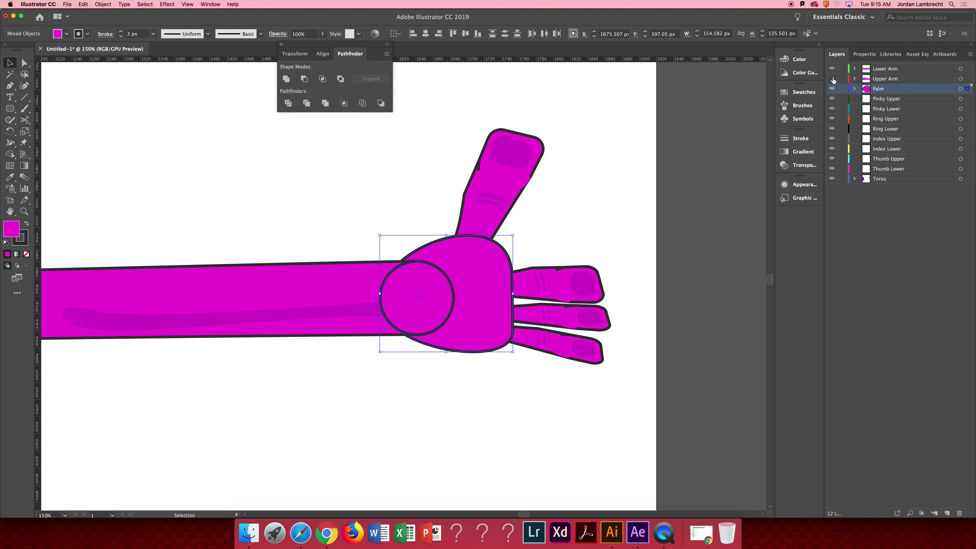
click(832, 69)
click(832, 89)
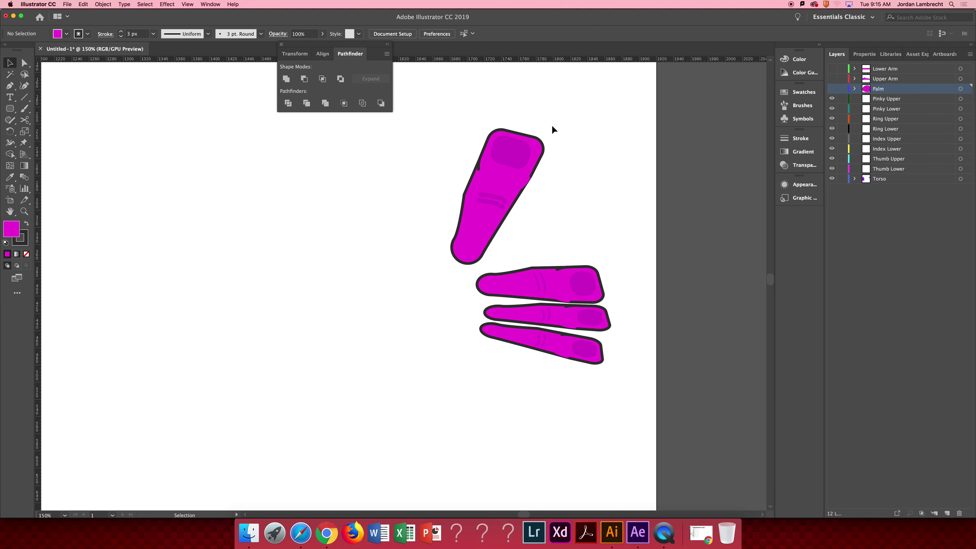
Move the thumb's lower segment and its knuckle lines in place onto the Thumb Lower layer
drag(529, 212, 376, 250)
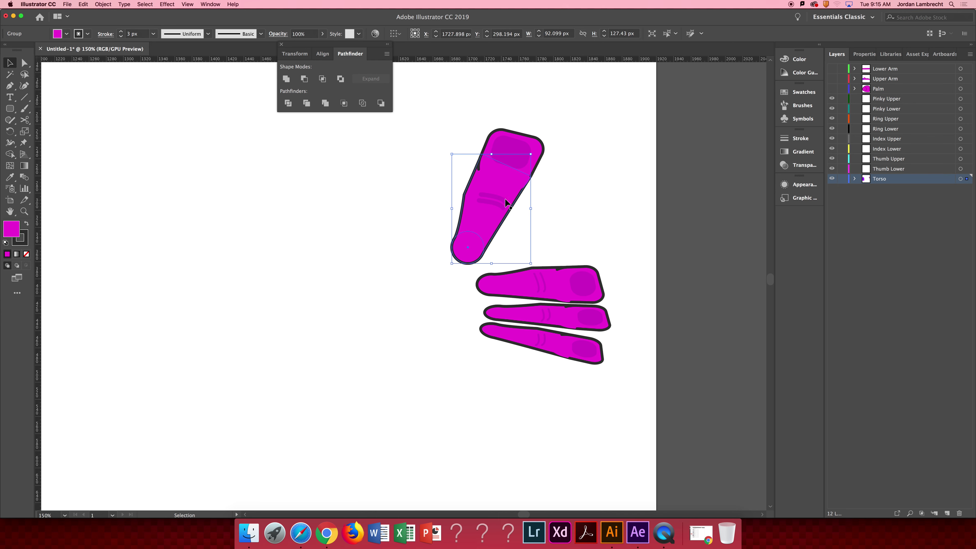
key(a)
key(Delete)
key(super+z)
shift+click(494, 199)
key(Delete)
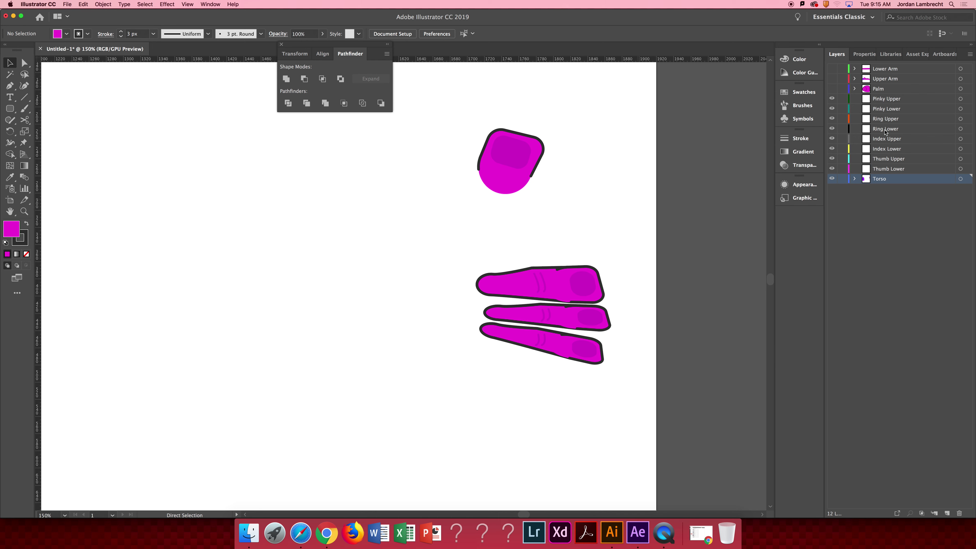
click(889, 169)
key(ctrl+z)
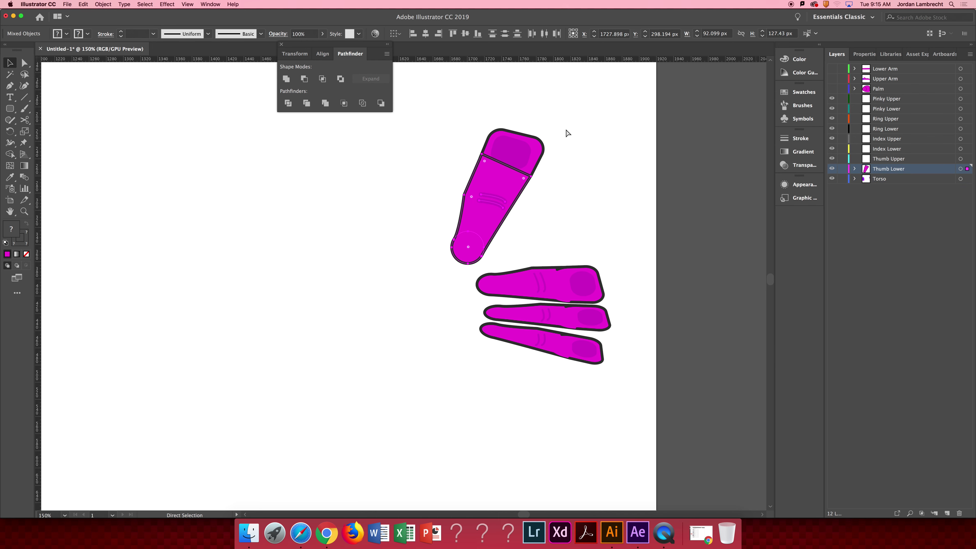
Move the thumb's tip segment with its nail in place onto the Thumb Upper layer
drag(485, 155, 460, 150)
key(super+x)
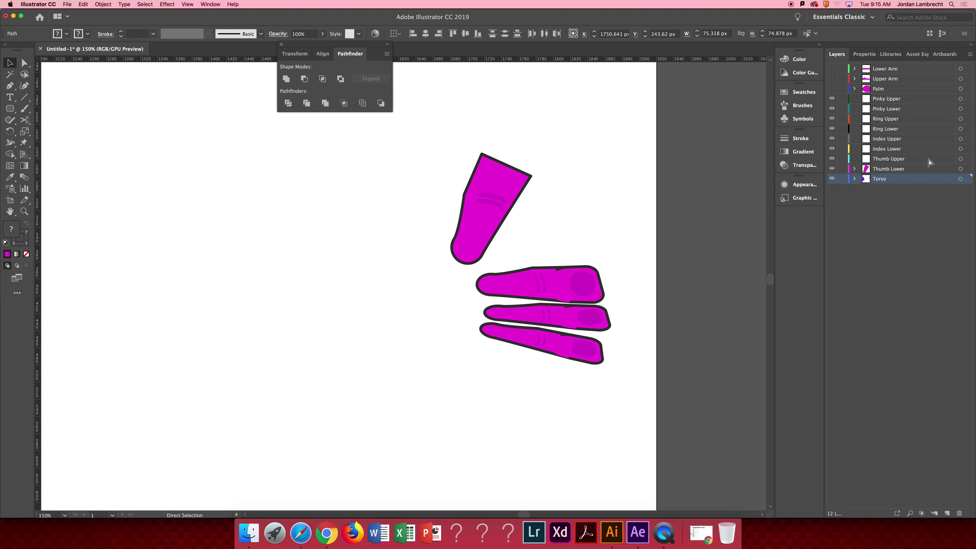
click(881, 163)
key(ctrl+z)
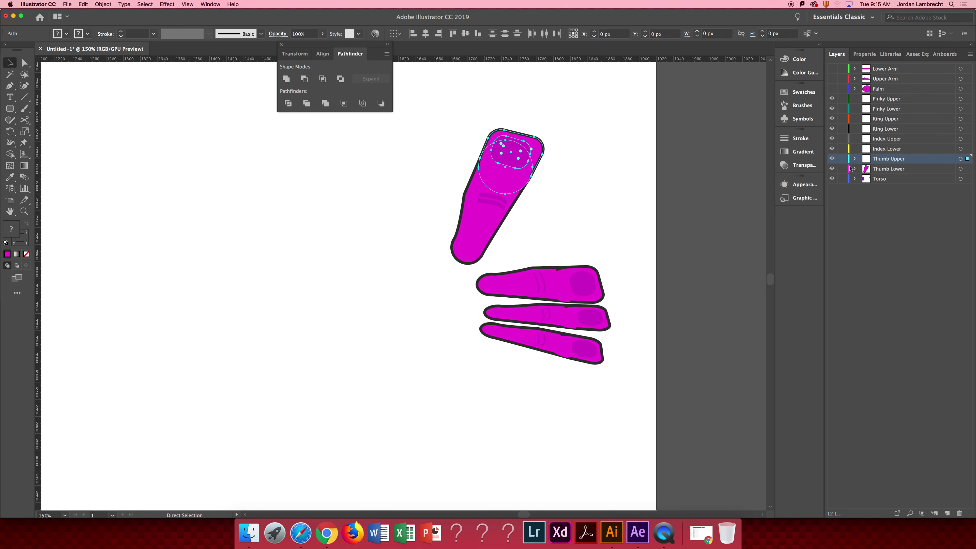
click(698, 188)
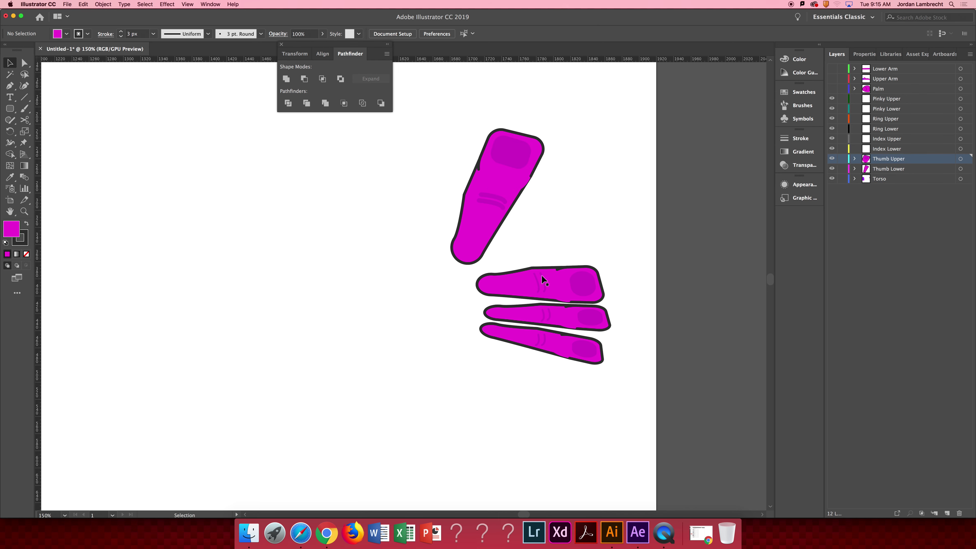
Move the index finger's lower segment and knuckle lines in place onto the Index Lower layer
drag(542, 261, 493, 297)
key(super+x)
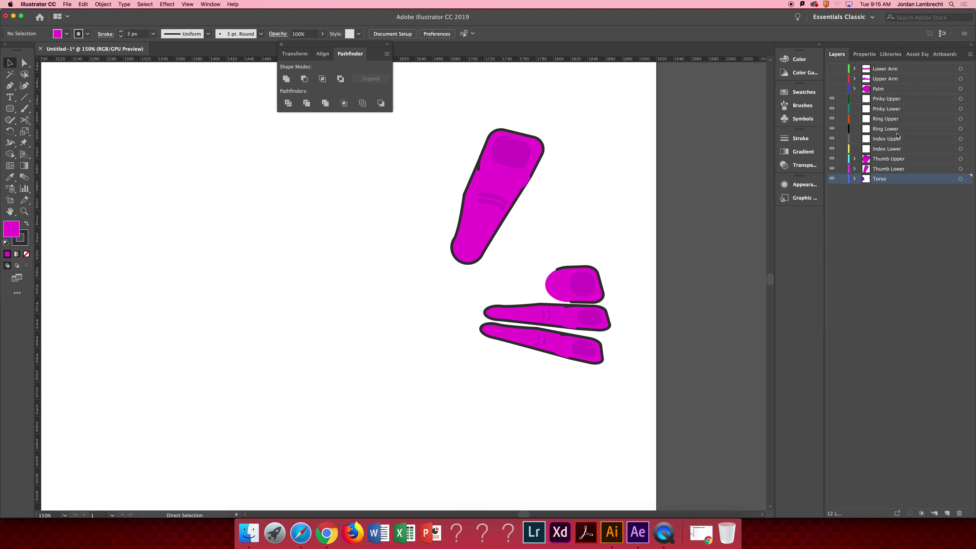
click(889, 150)
key(super+f)
Move the index finger's tip segment with its nail in place onto the Index Upper layer
drag(633, 251, 593, 292)
key(a)
key(Delete)
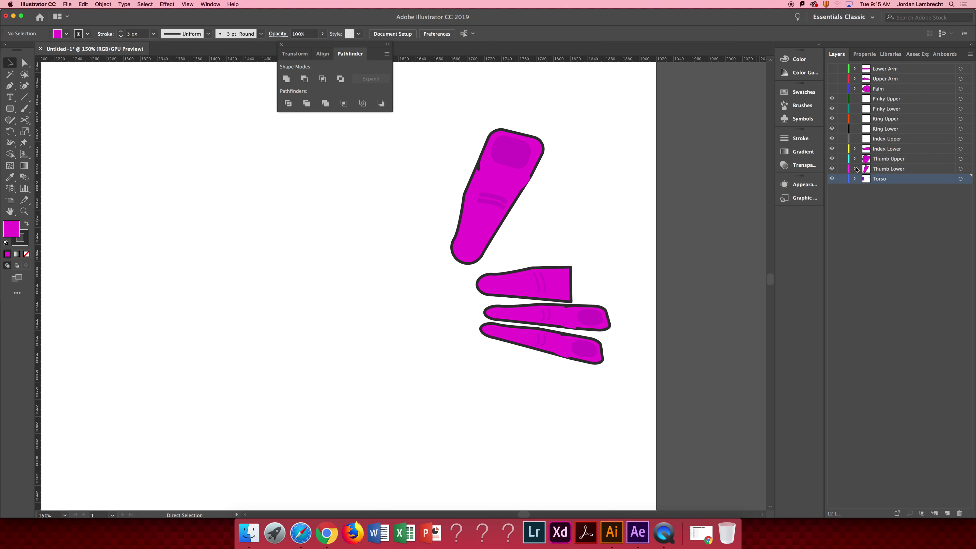
click(886, 139)
key(ctrl+f)
key(v)
click(662, 320)
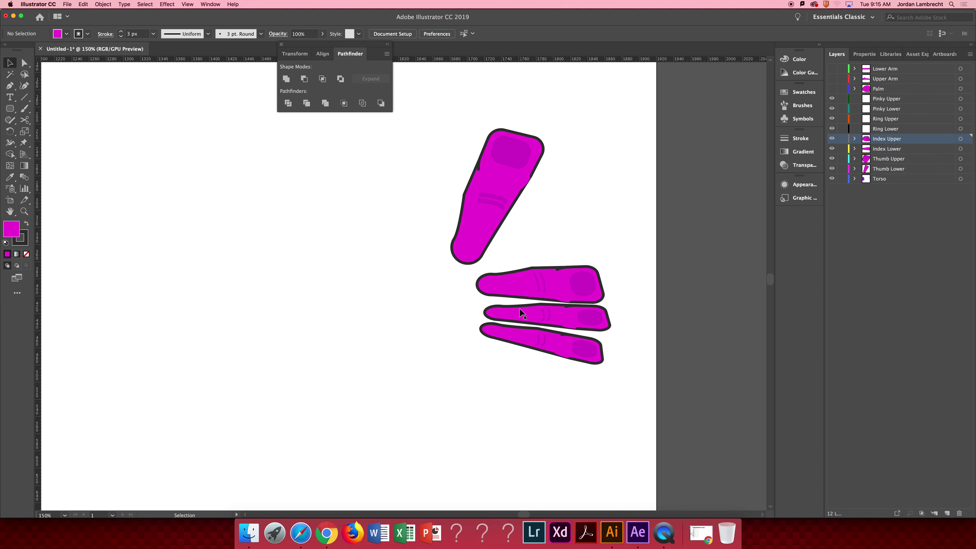
Move the ring finger's lower segment and both knuckle lines in place onto the Ring Lower layer, and hide that layer
drag(494, 301, 545, 320)
key(super+x)
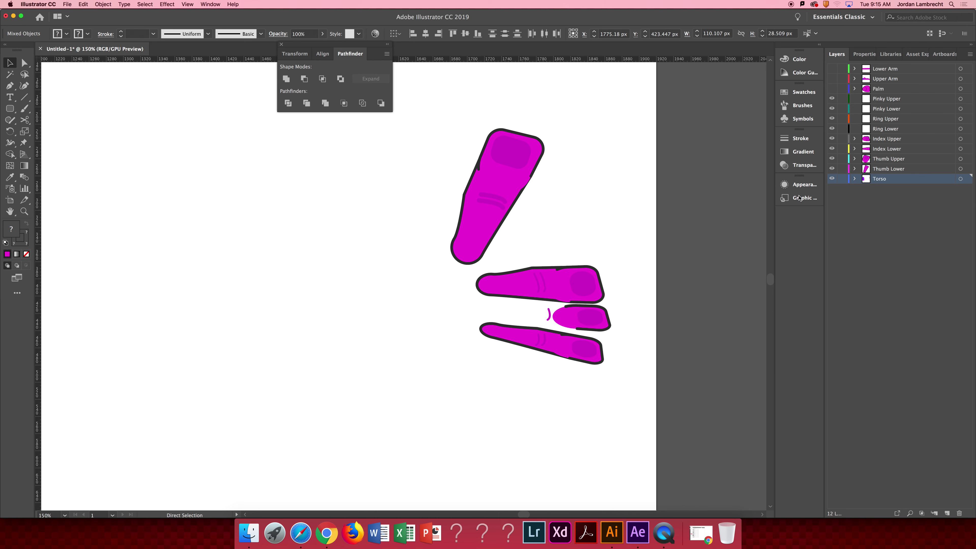
key(v)
key(ctrl+z)
key(a)
key(Delete)
click(887, 133)
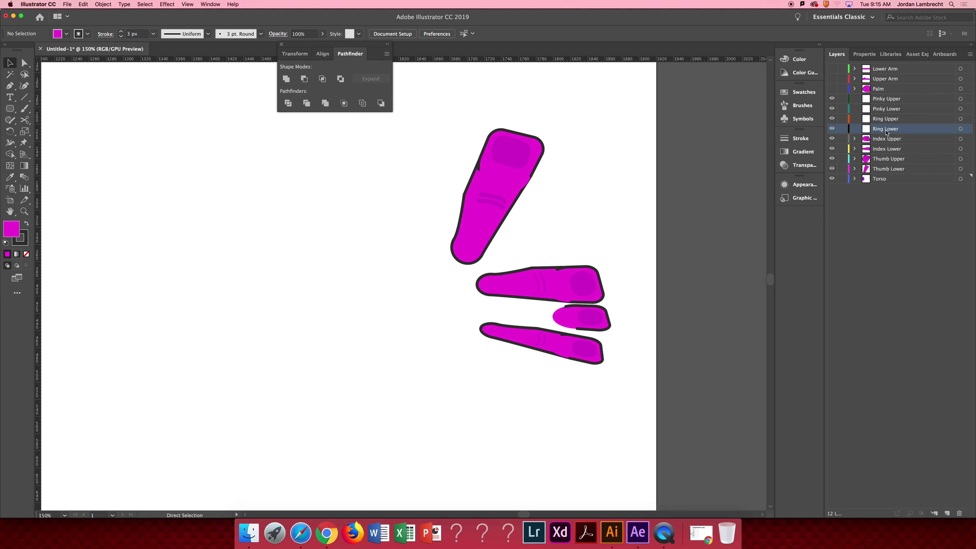
key(ctrl+z)
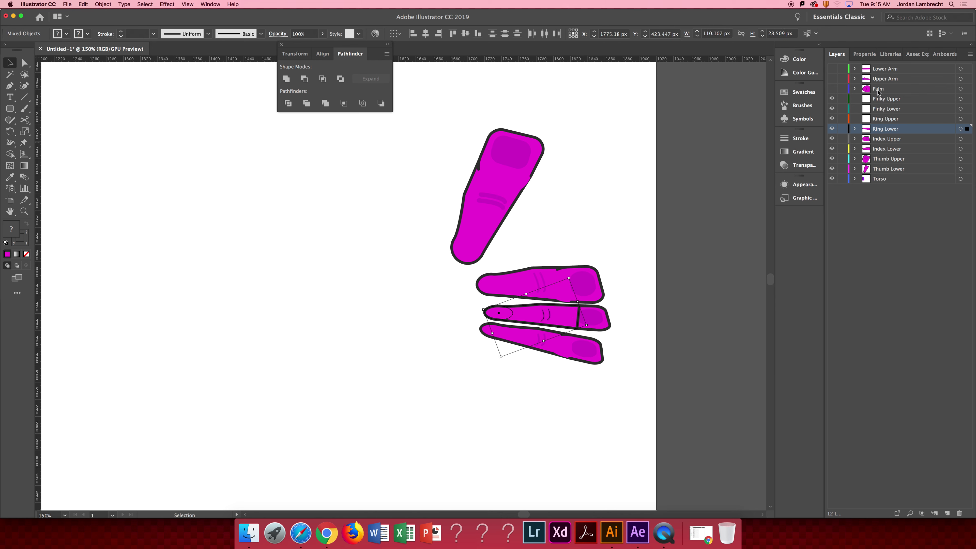
click(832, 128)
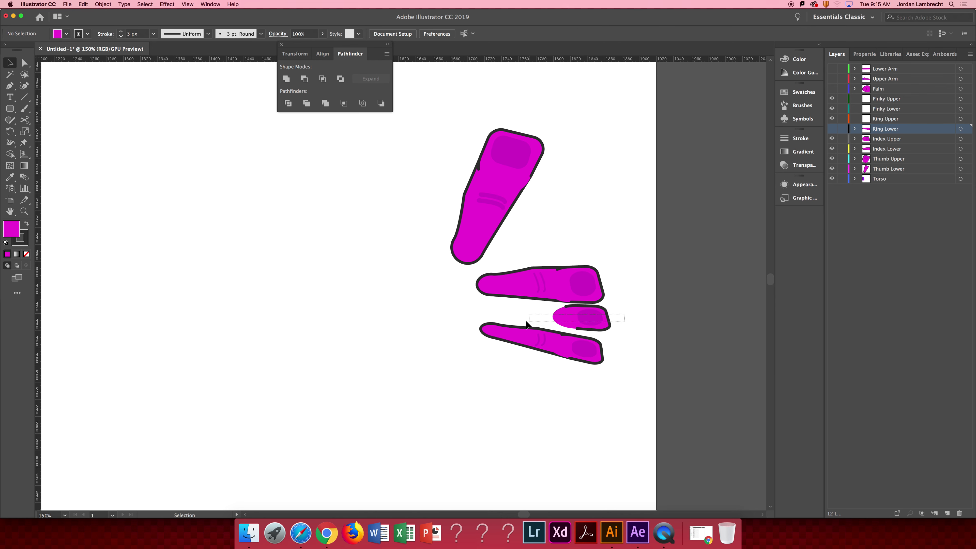
Move the ring finger's tip segment with its nail in place onto the Ring Upper layer
key(Delete)
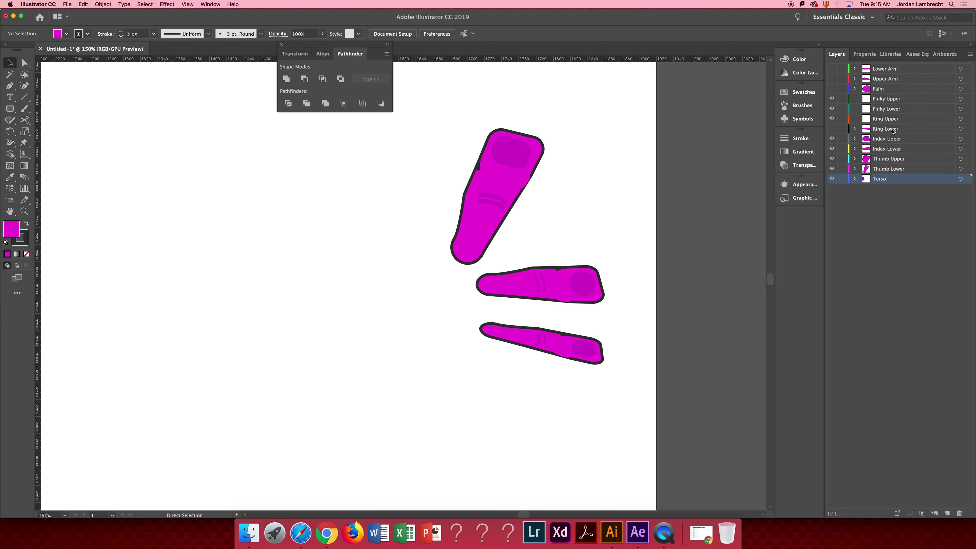
click(886, 119)
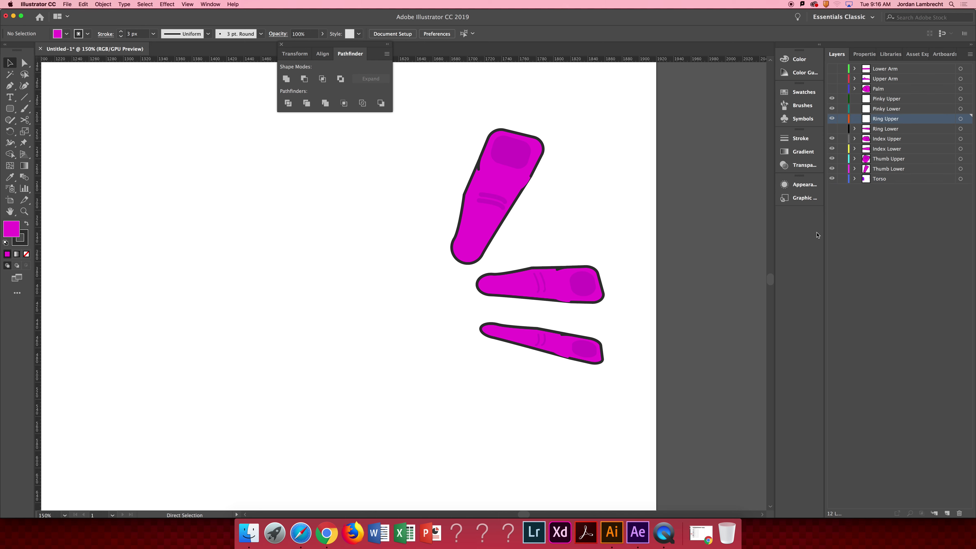
key(super+f)
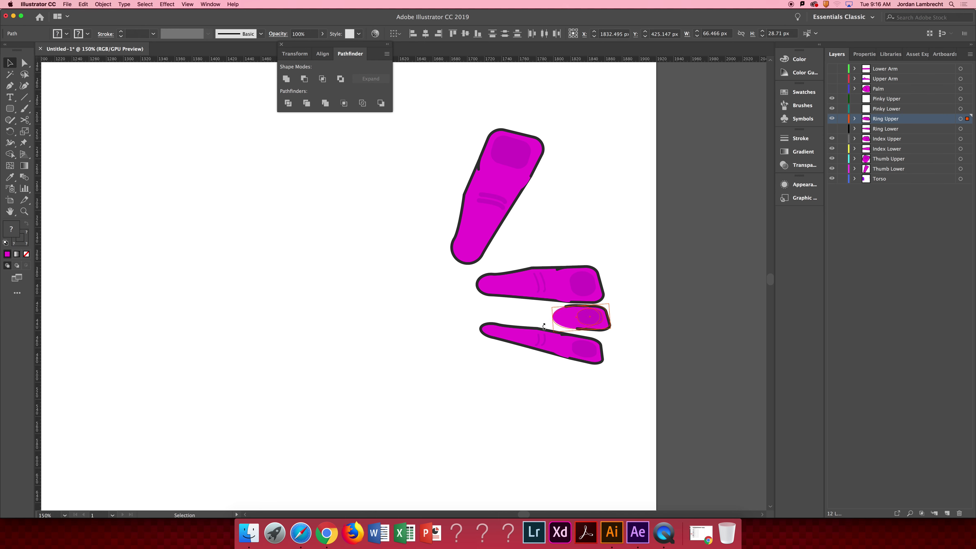
Move the pinky's lower segment and knuckle lines in place onto the Pinky Lower layer
drag(465, 356, 463, 356)
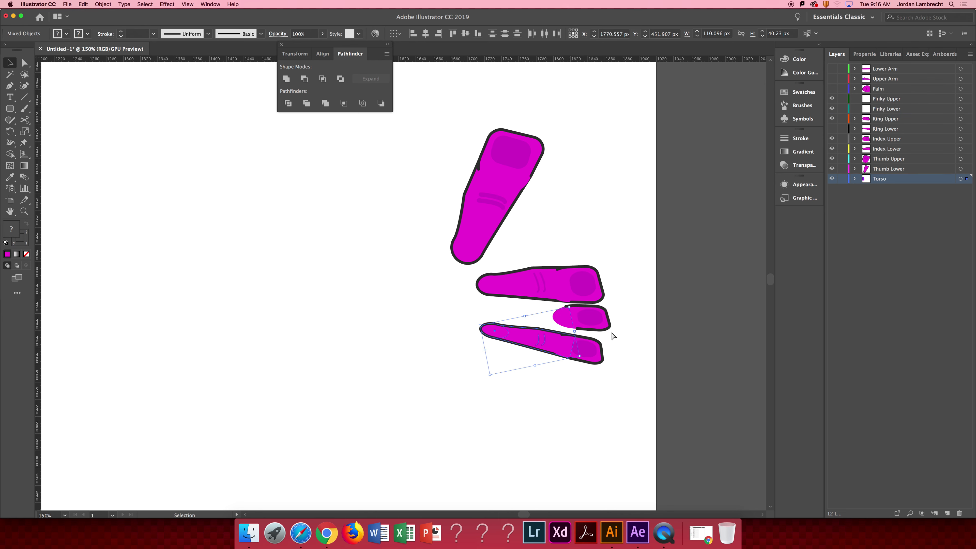
key(super+x)
click(888, 108)
key(super+f)
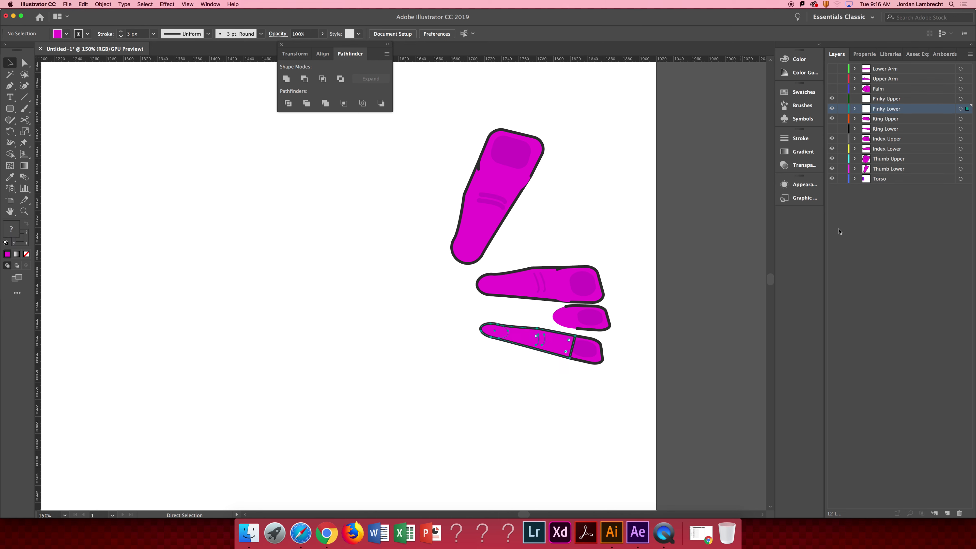
Move the pinky's tip segment with its nail in place onto the Pinky Upper layer
key(v)
drag(620, 343, 582, 370)
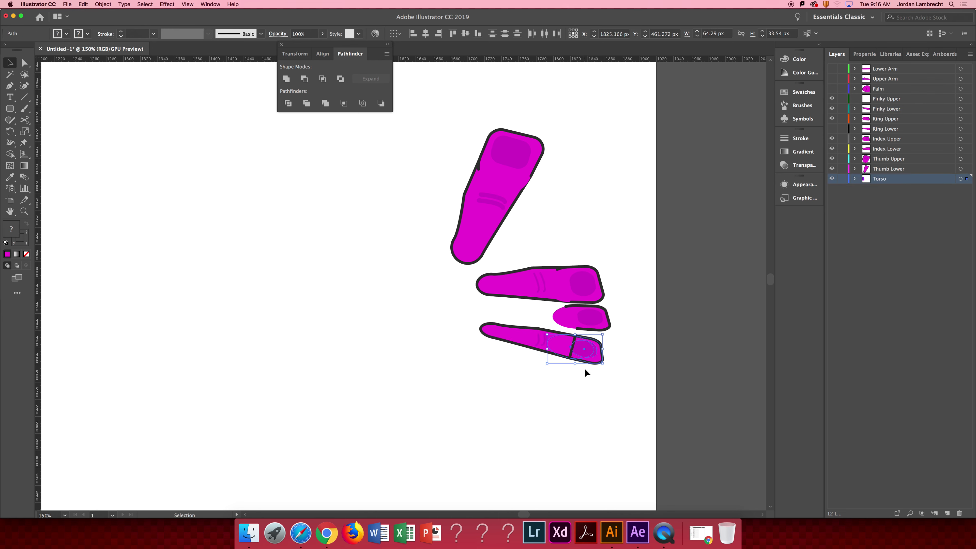
key(super+x)
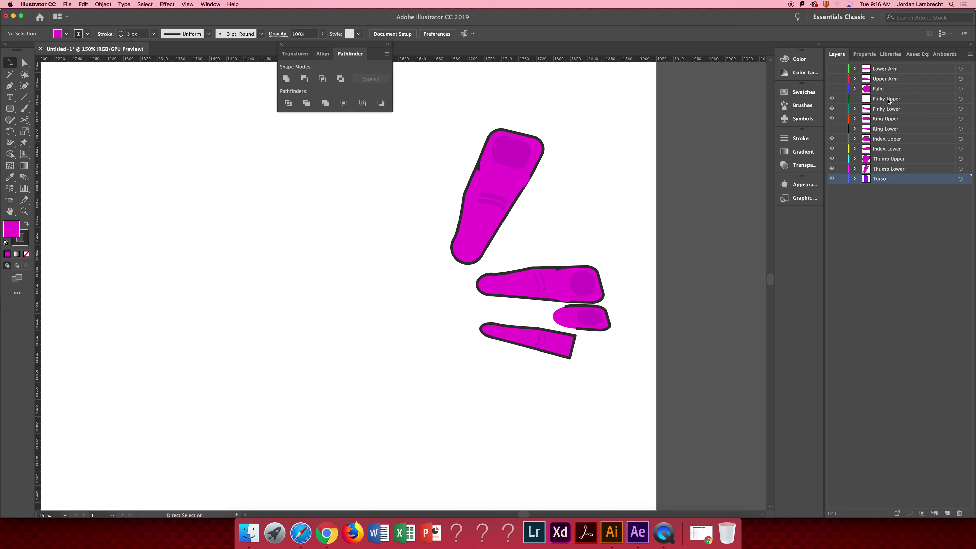
click(888, 100)
key(super+f)
key(v)
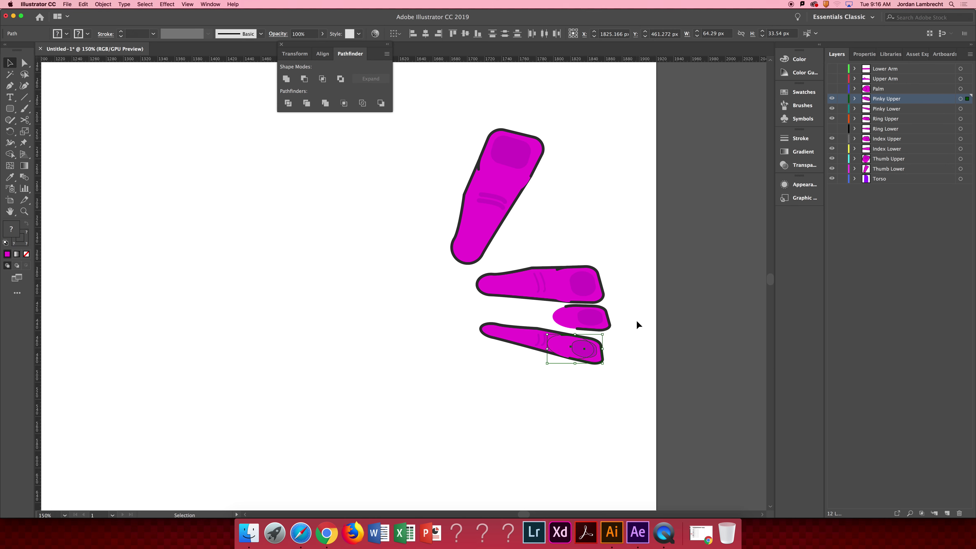
Deselect the artwork and show the hidden Lower Arm, Upper Arm, Palm and Ring Lower layers again
click(637, 325)
drag(833, 71, 831, 132)
key(z)
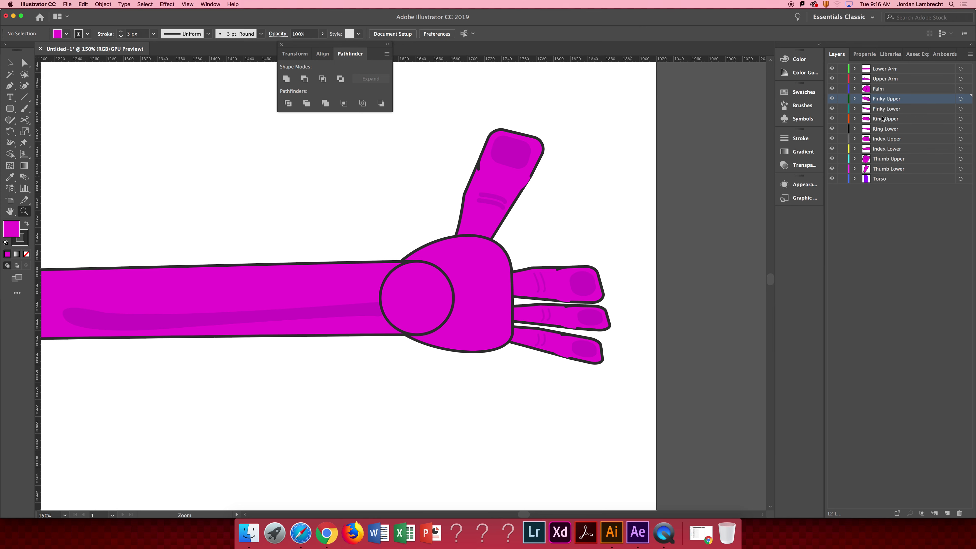
shift+click(889, 169)
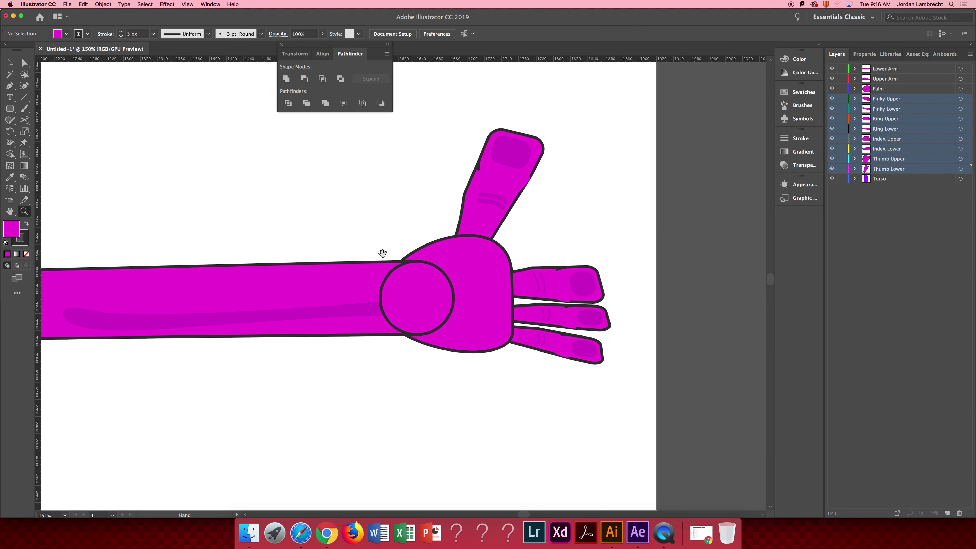
Inspect the assembled arm and torso, toggling the Torso layer's visibility off and back on
drag(382, 254, 593, 240)
alt+click(553, 258)
alt+click(552, 258)
drag(355, 245, 699, 232)
key(v)
click(257, 307)
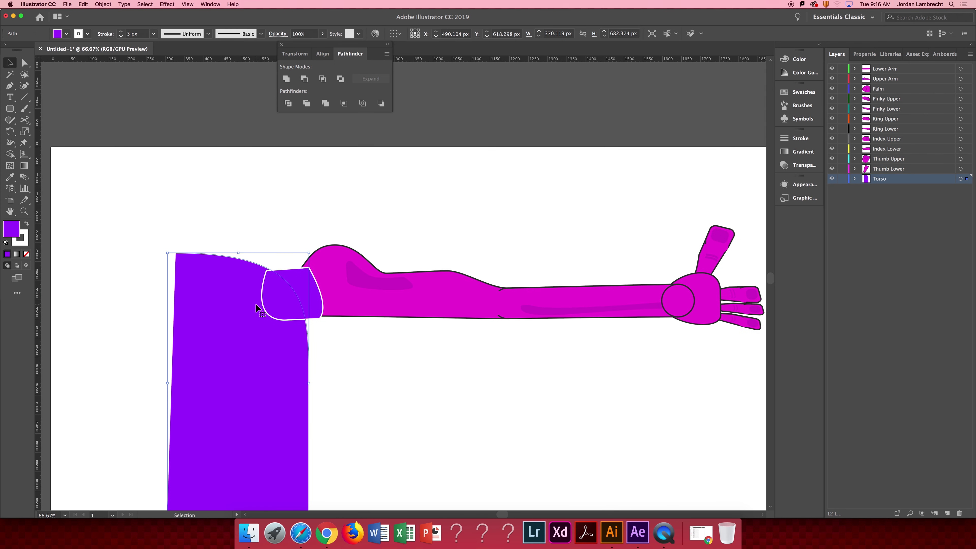
click(831, 181)
click(831, 181)
drag(626, 286, 611, 224)
alt+click(610, 229)
alt+click(611, 229)
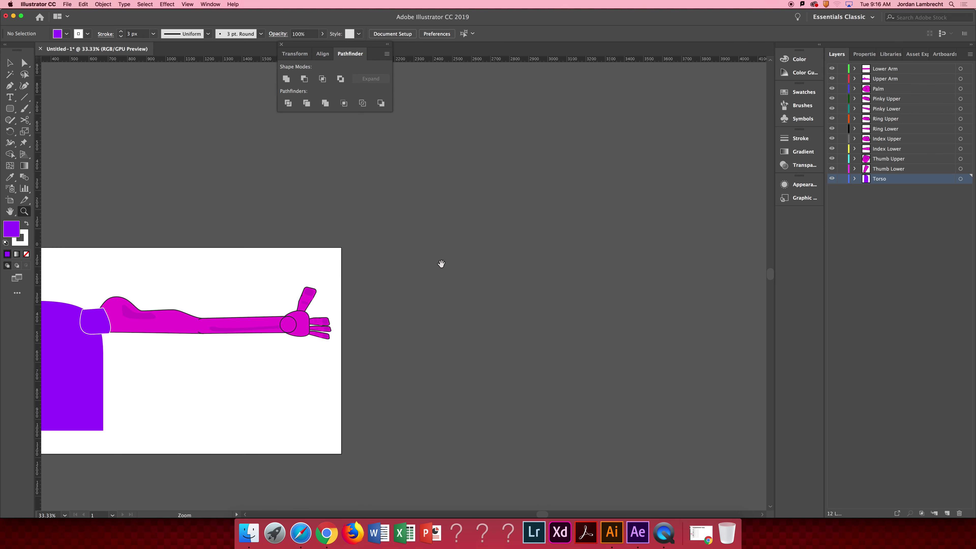
drag(440, 264, 713, 252)
key(v)
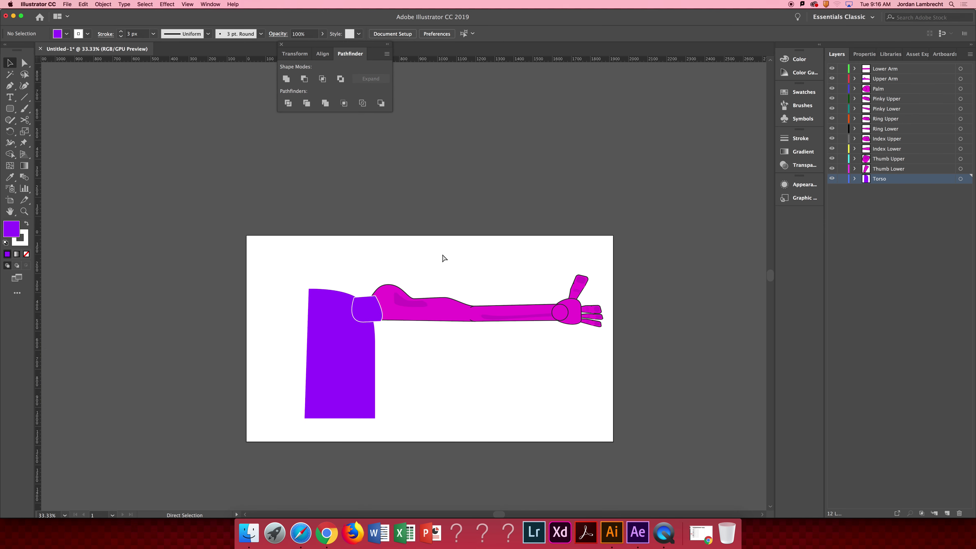
Save the document as Joints Tutorial.ai in a new Desktop folder named Joints tutorial, with the default Illustrator options
key(super+s)
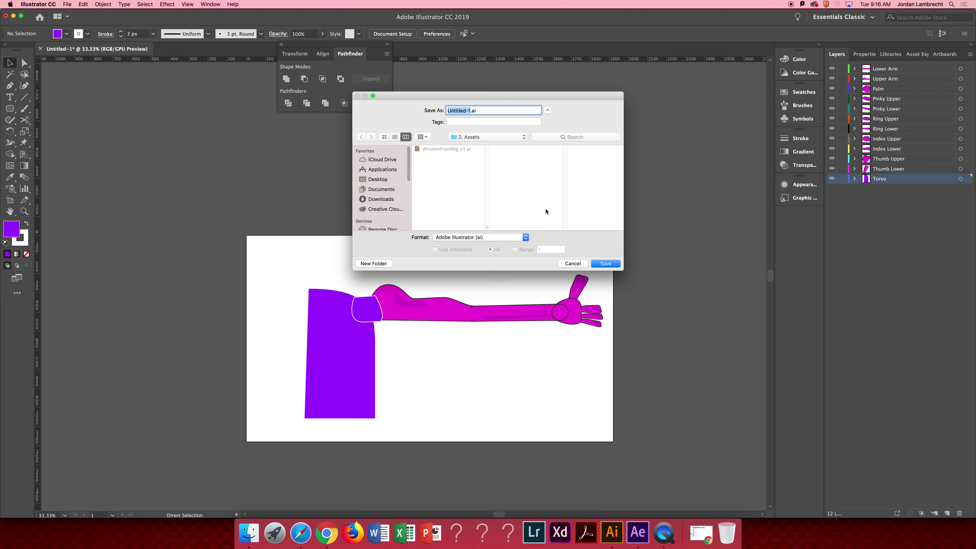
text(Joints Tutoria)
click(480, 138)
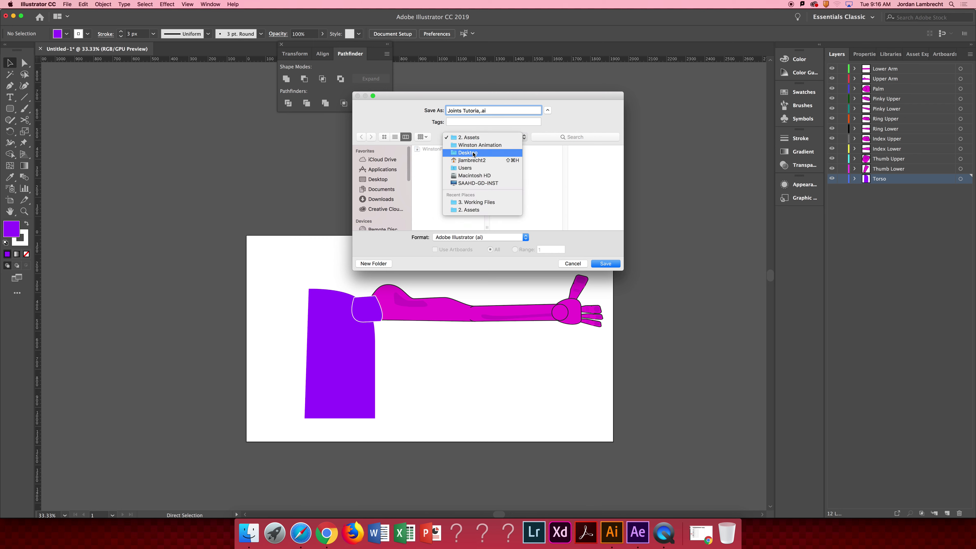
click(467, 153)
click(374, 264)
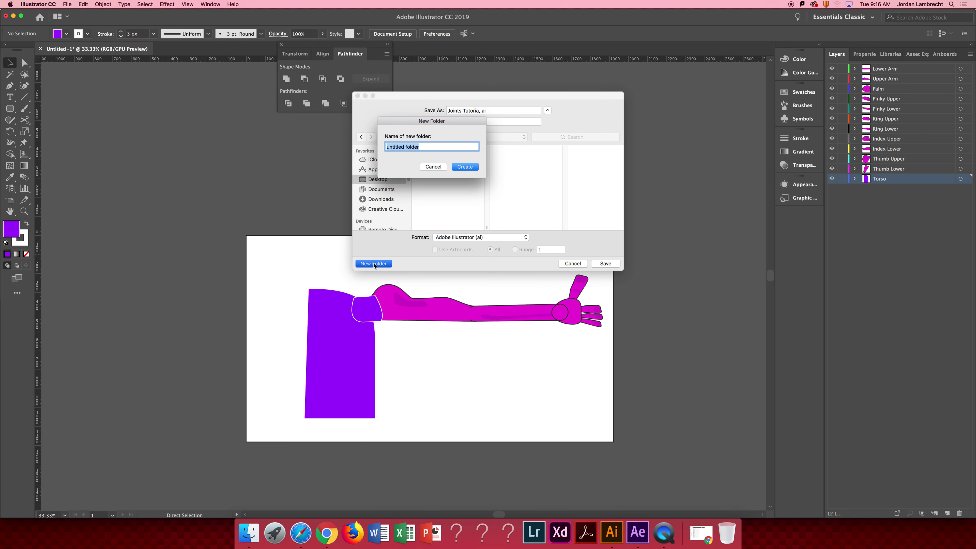
text(Joints tutorial)
key(Return)
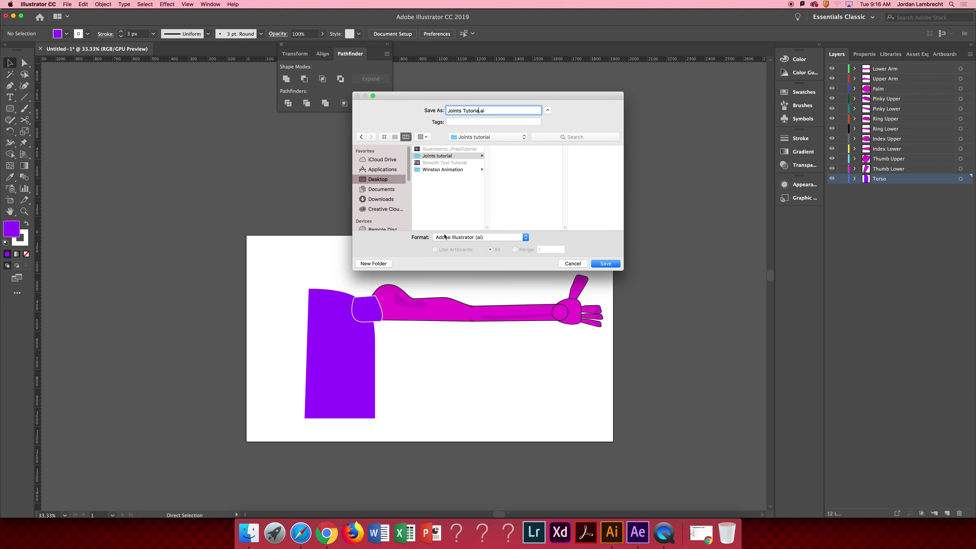
key(Return)
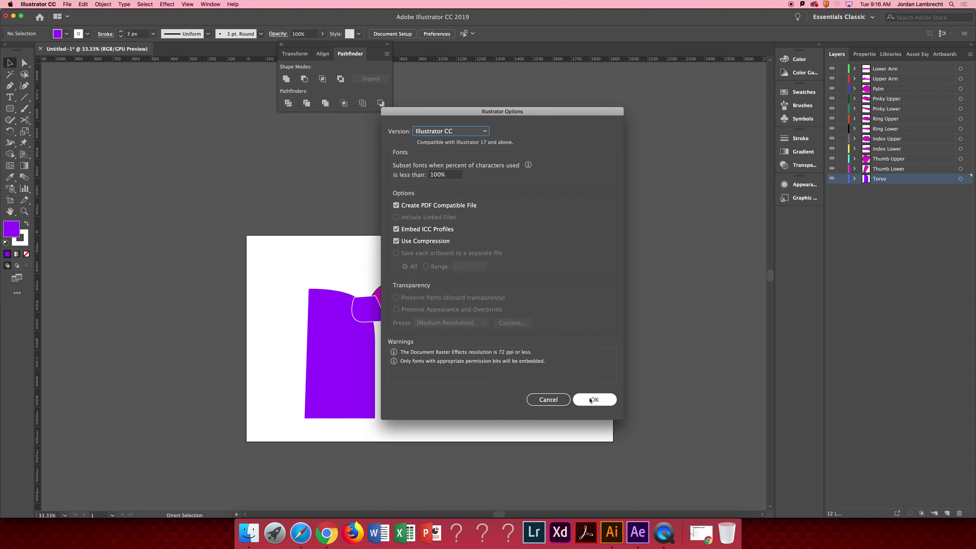
key(Return)
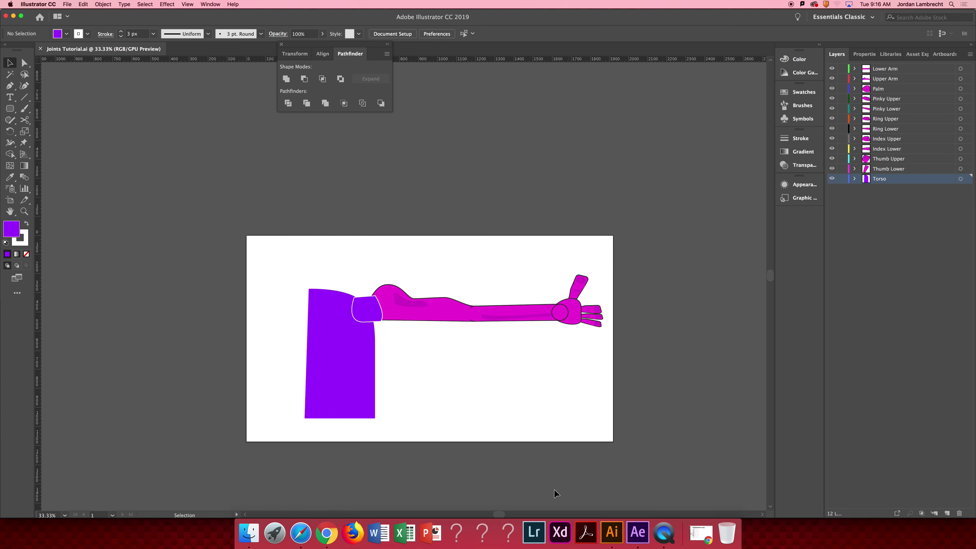
Switch to After Effects and start a file import, browsing to the Joints tutorial folder on the Desktop
click(638, 532)
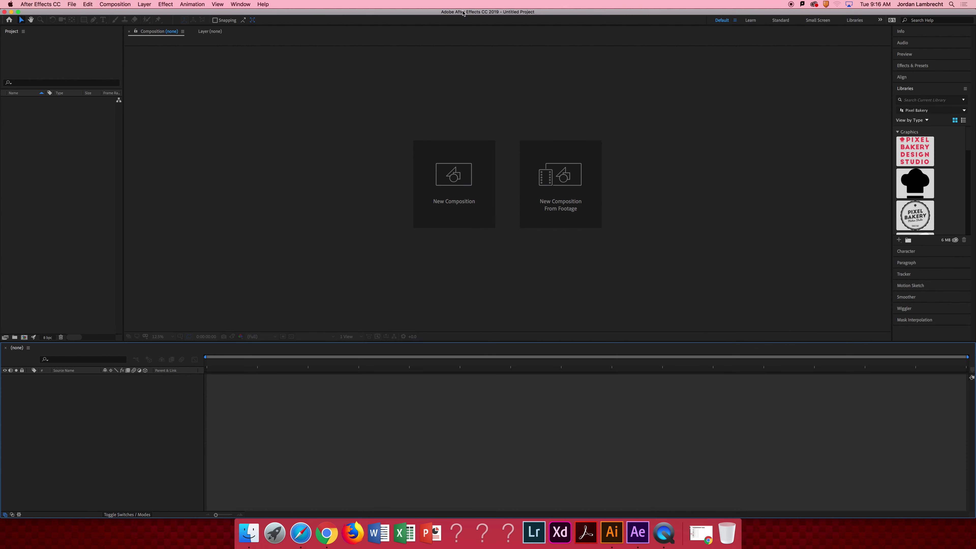
click(49, 126)
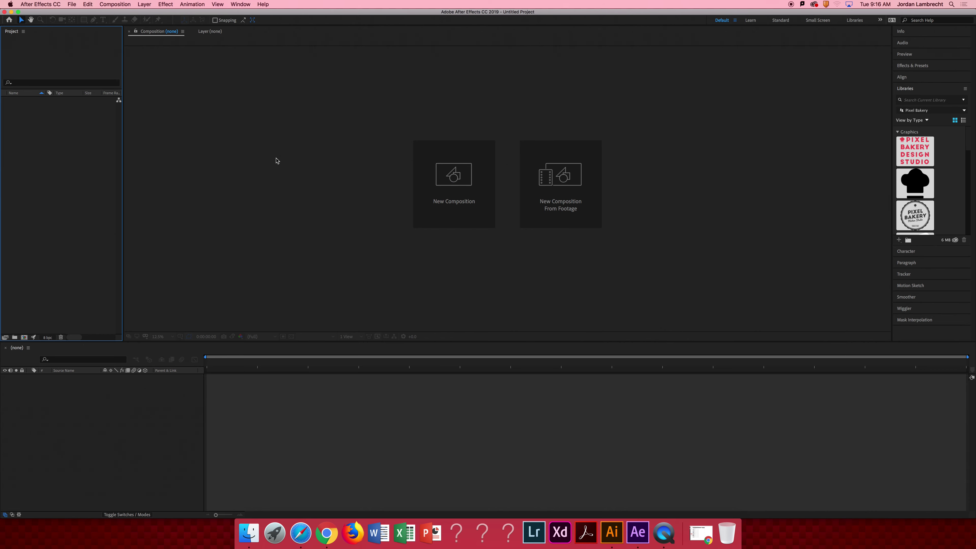
double_click(87, 138)
click(469, 63)
click(481, 72)
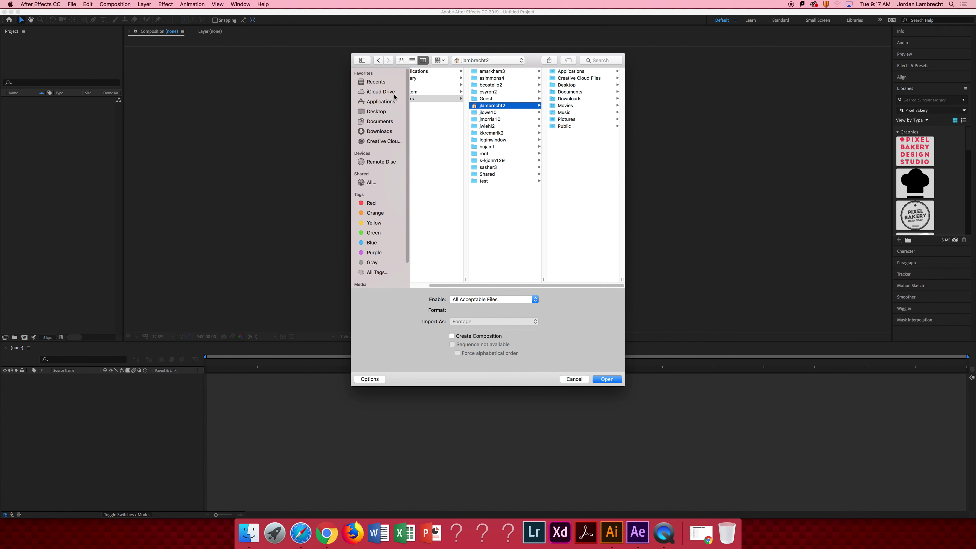
click(376, 111)
click(440, 92)
click(438, 78)
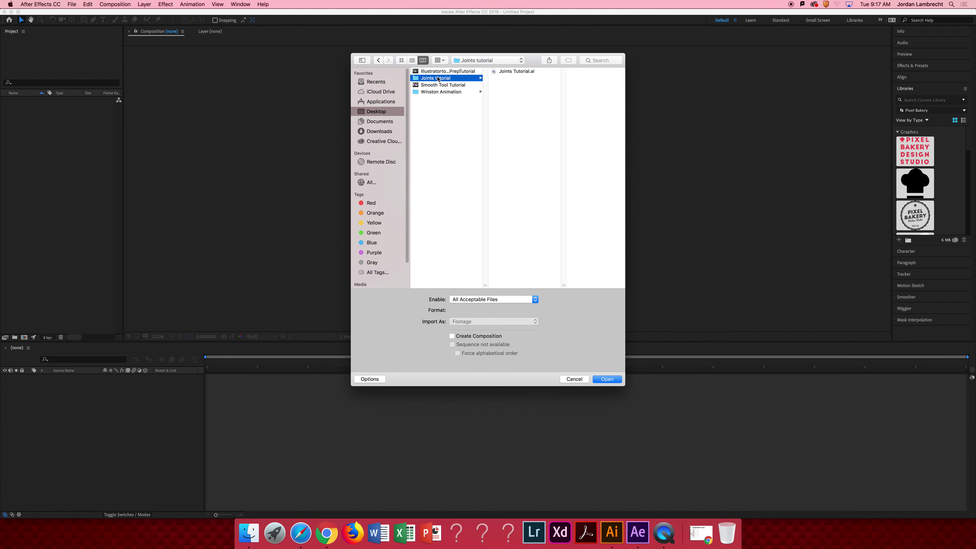
Import Joints Tutorial.ai as Composition - Retain Layer Sizes
click(507, 73)
click(472, 322)
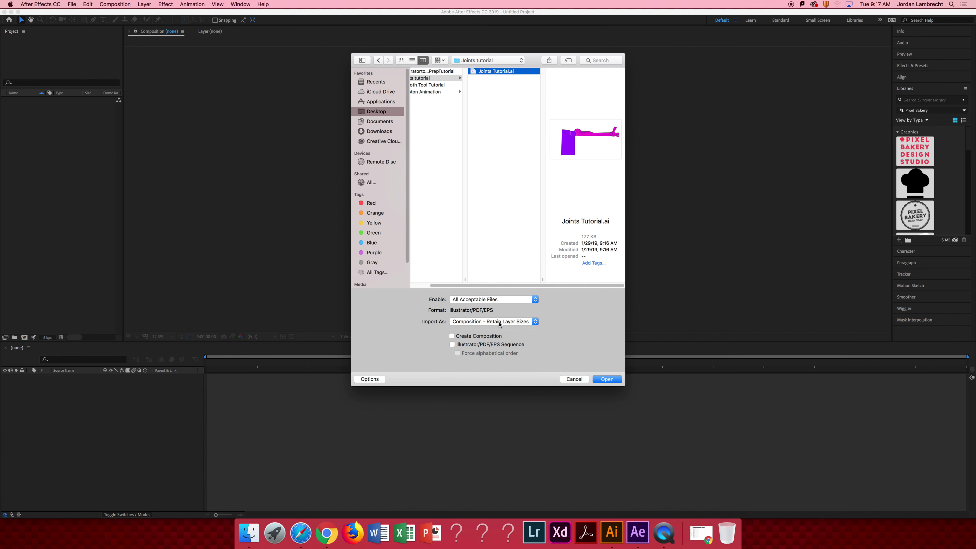
click(514, 322)
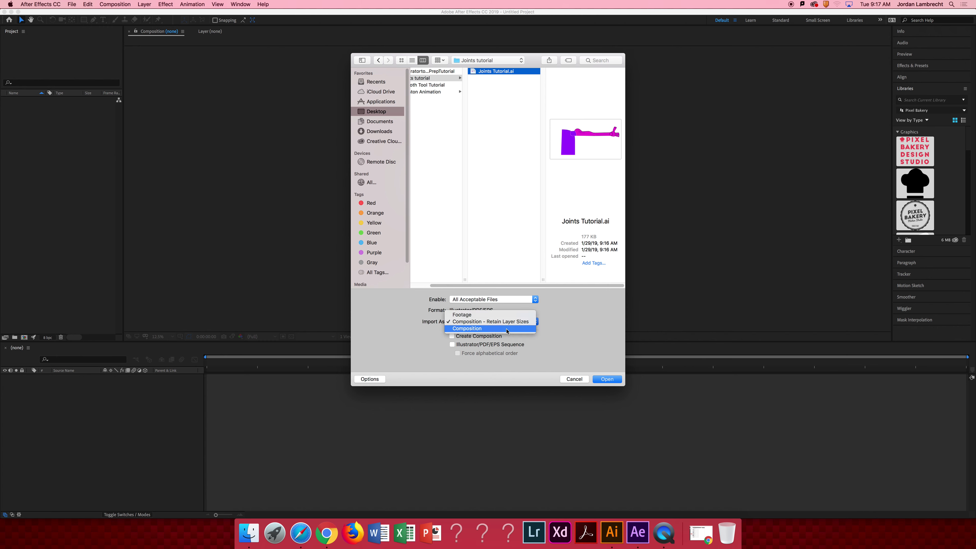
click(510, 324)
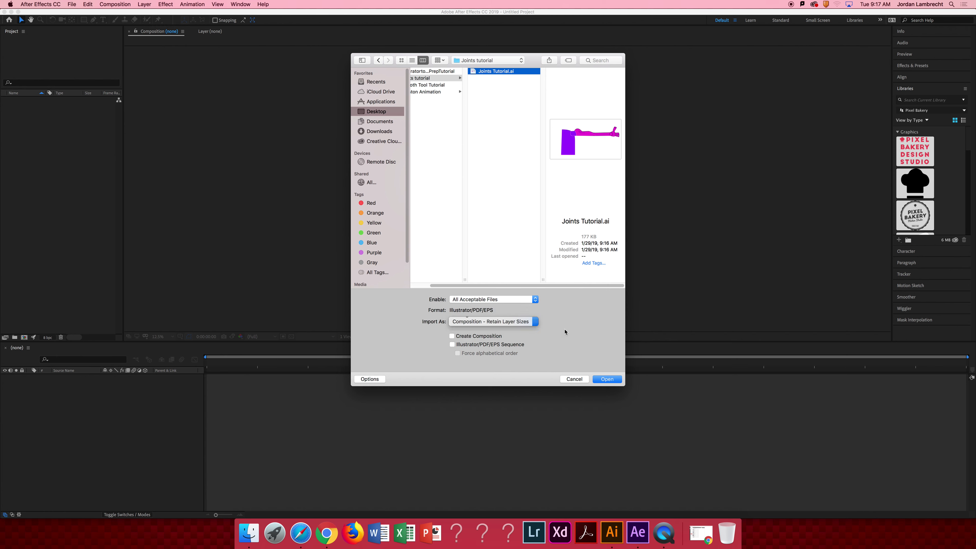
click(607, 379)
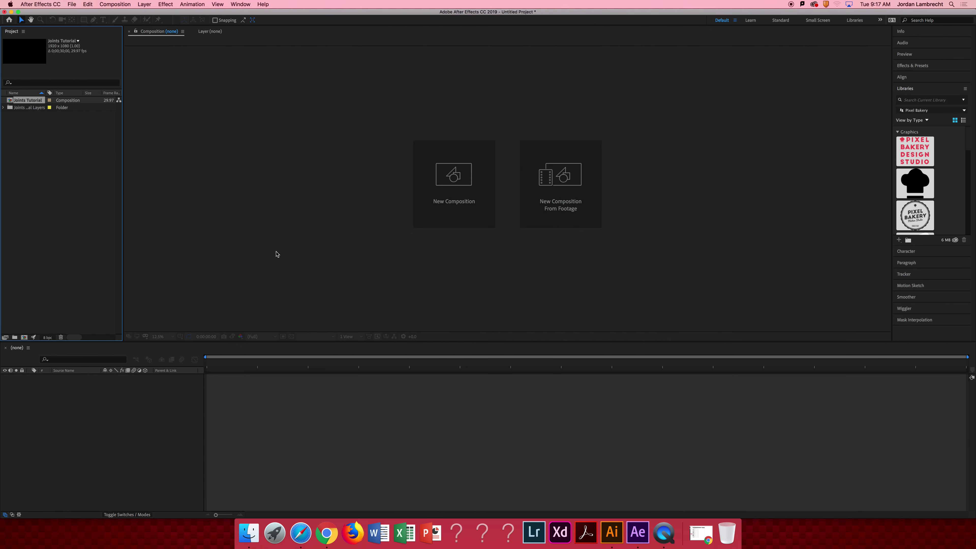
Open the Joints Tutorial composition and enlarge its preview to 50%
click(34, 135)
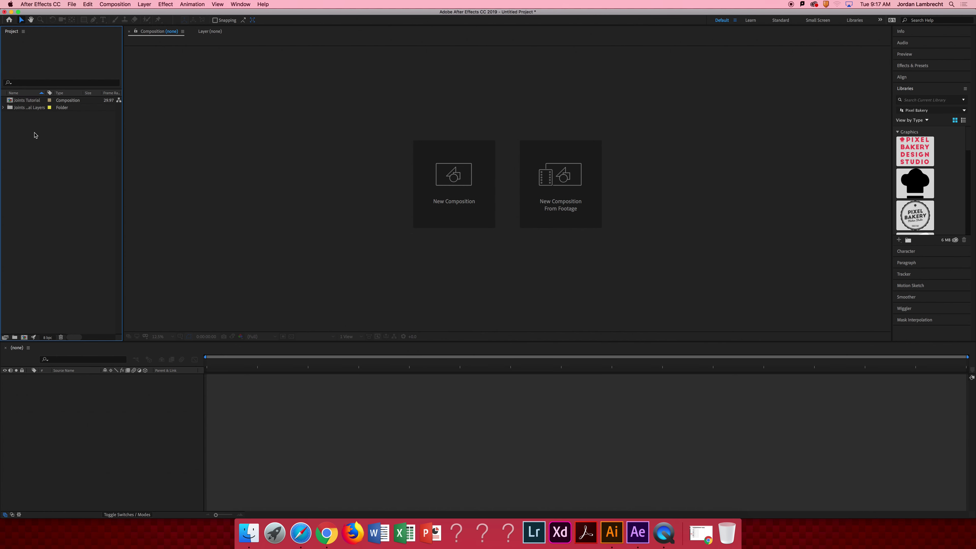
double_click(24, 100)
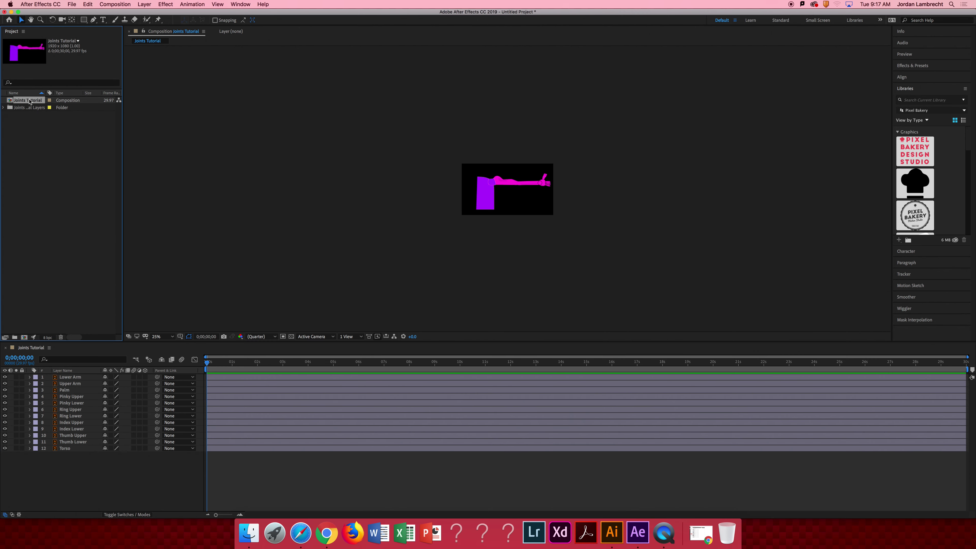
click(91, 463)
key(z)
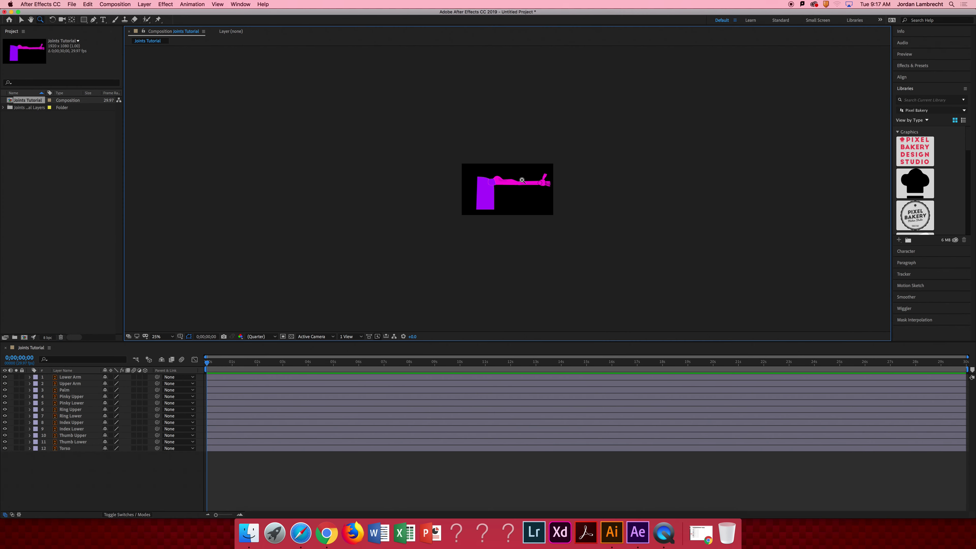
click(535, 170)
key(space)
drag(463, 223, 441, 209)
key(v)
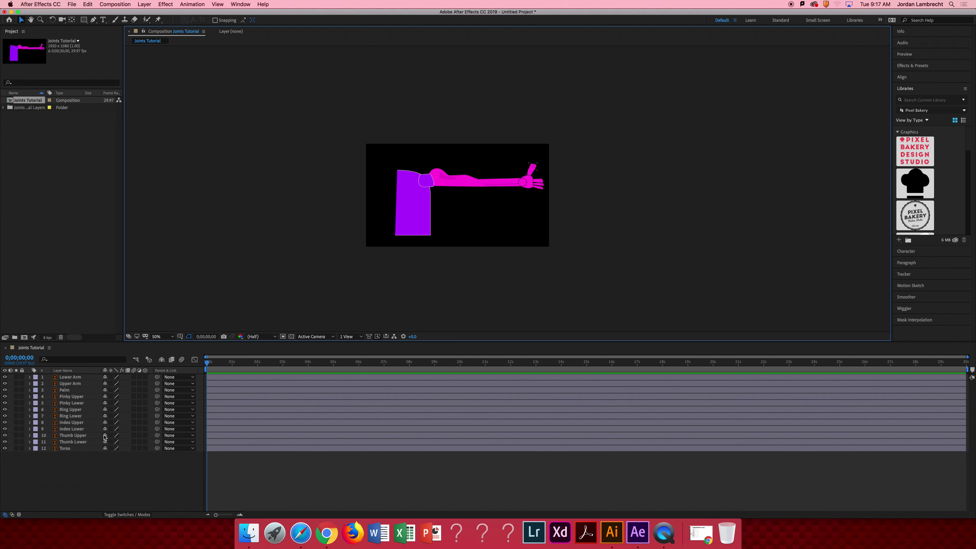
Create a full-size 1920 x 1080 solid named BG in pale cyan #DAFDFF
right_click(79, 480)
mouse_move(146, 435)
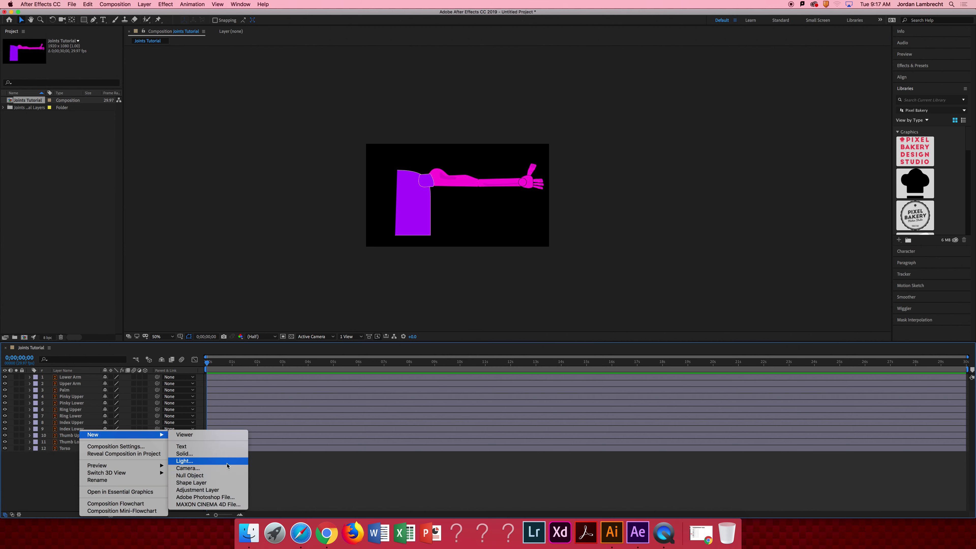
click(215, 454)
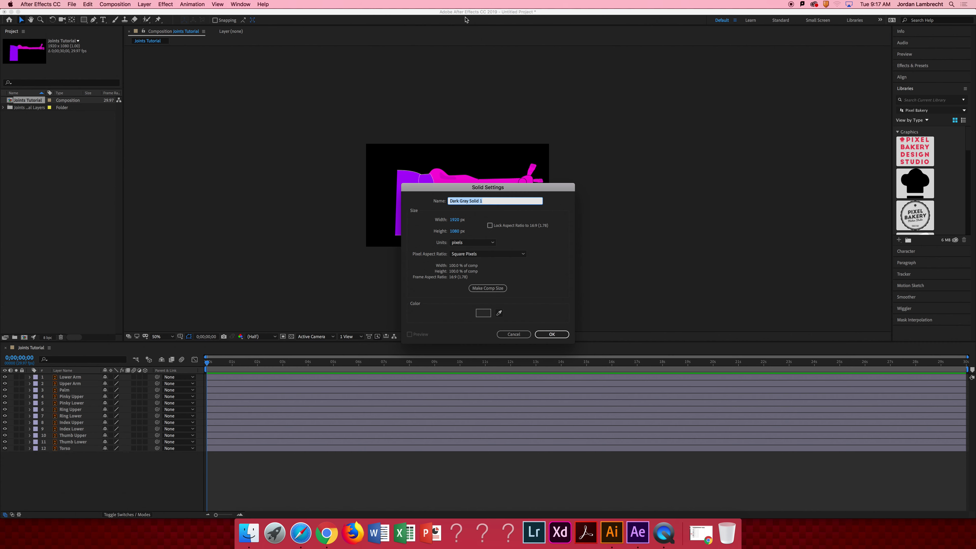
click(483, 314)
drag(397, 299, 398, 223)
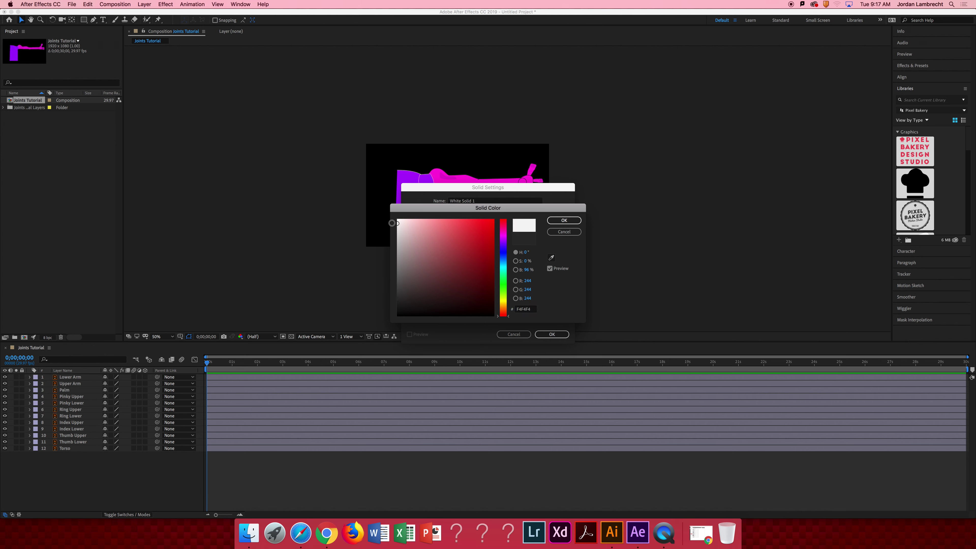
drag(504, 262, 506, 270)
click(409, 219)
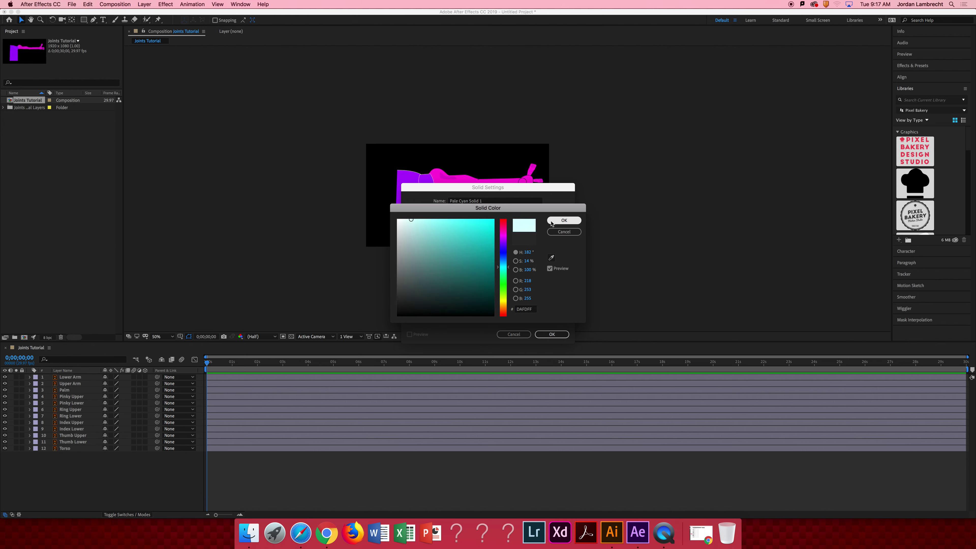
click(563, 220)
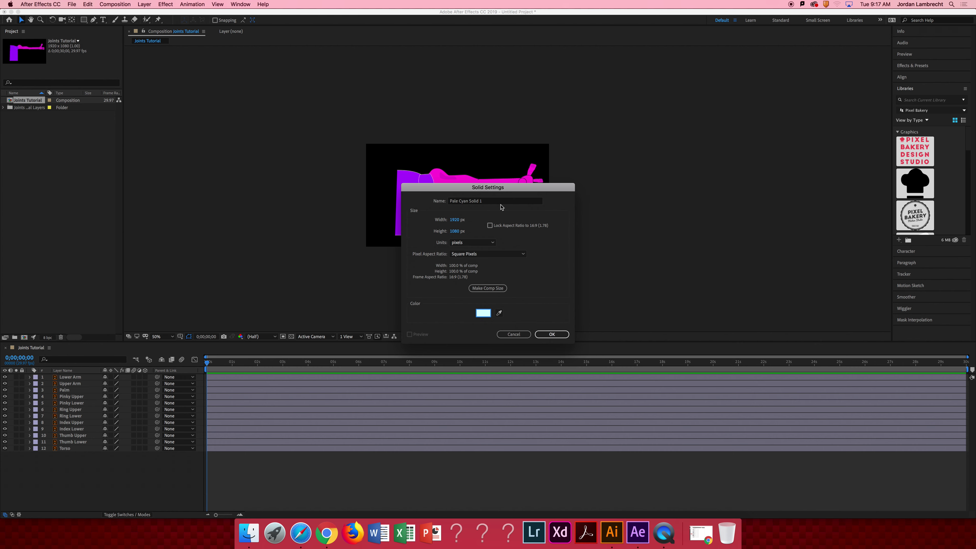
drag(501, 202, 429, 203)
text(BG)
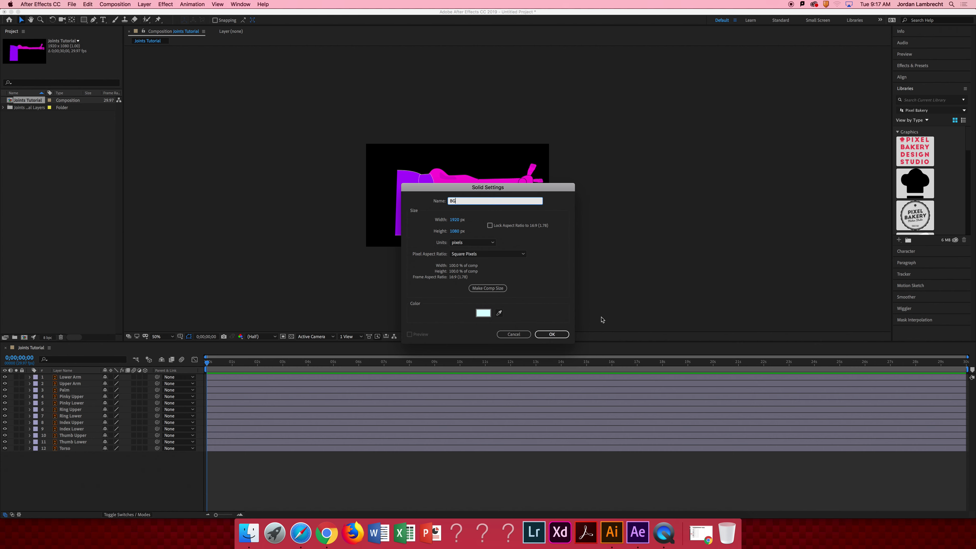
click(552, 334)
Place the BG layer beneath Torso, lock it, and hide it from the layer list as a shy layer
drag(62, 380, 67, 481)
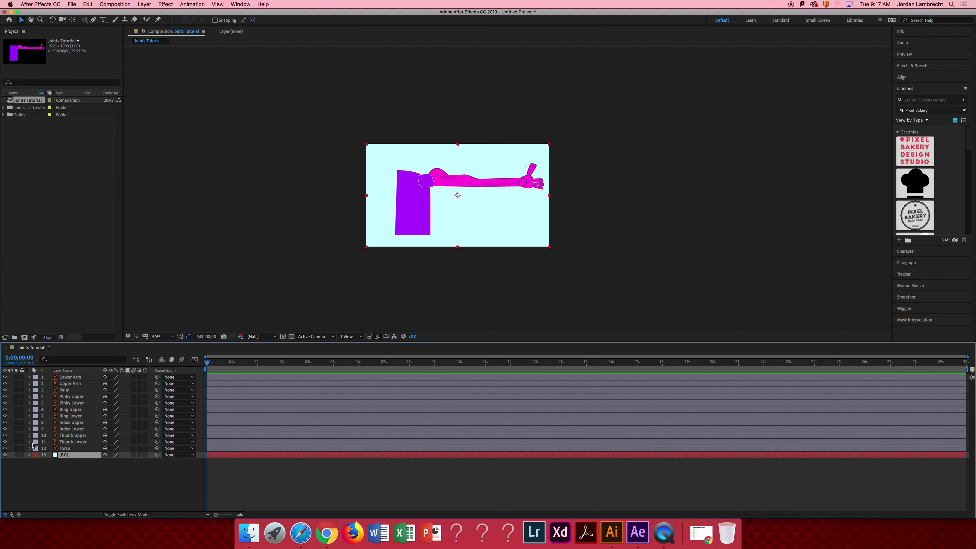
click(22, 455)
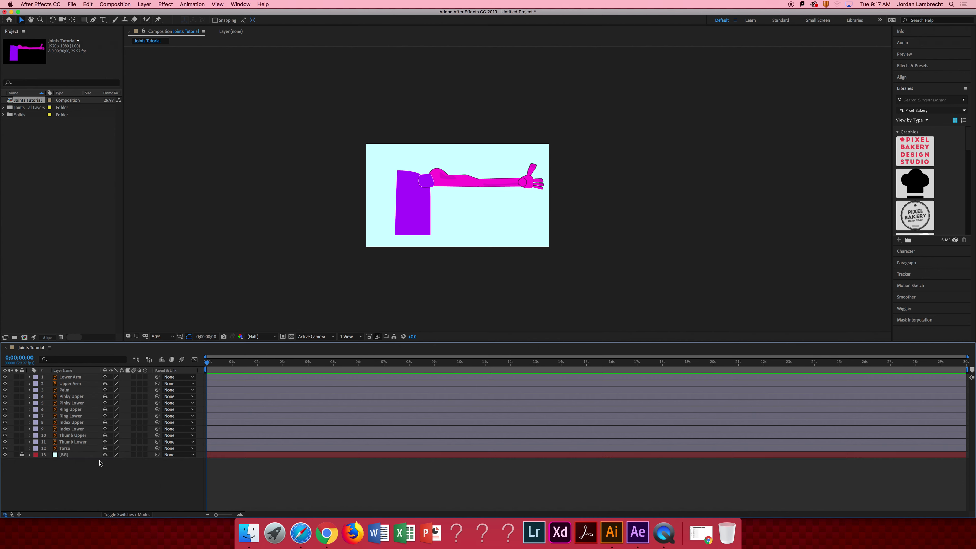
click(162, 360)
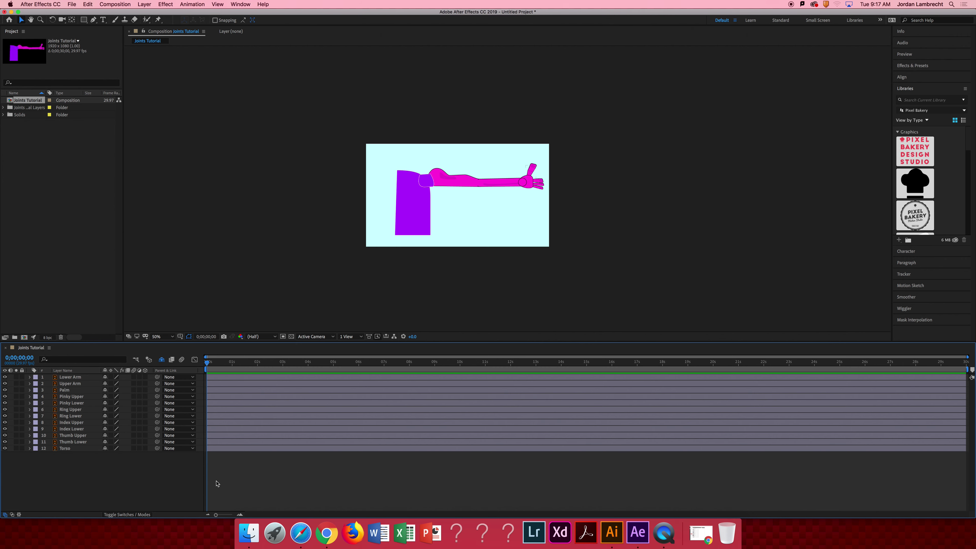
Get a close view of the arm in the composition and select the Upper Arm layer
drag(528, 130, 526, 146)
scroll(505, 208, up, 2)
drag(521, 183, 580, 194)
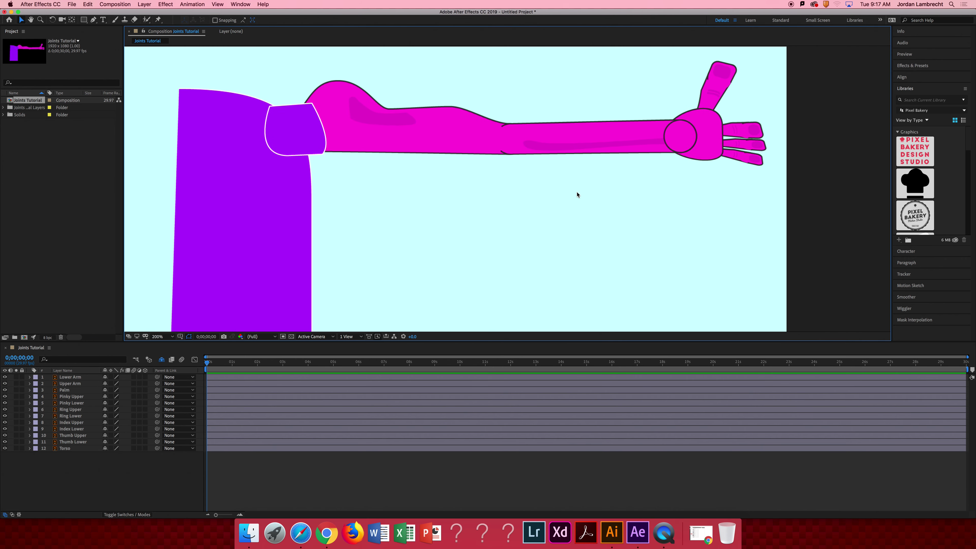
click(73, 378)
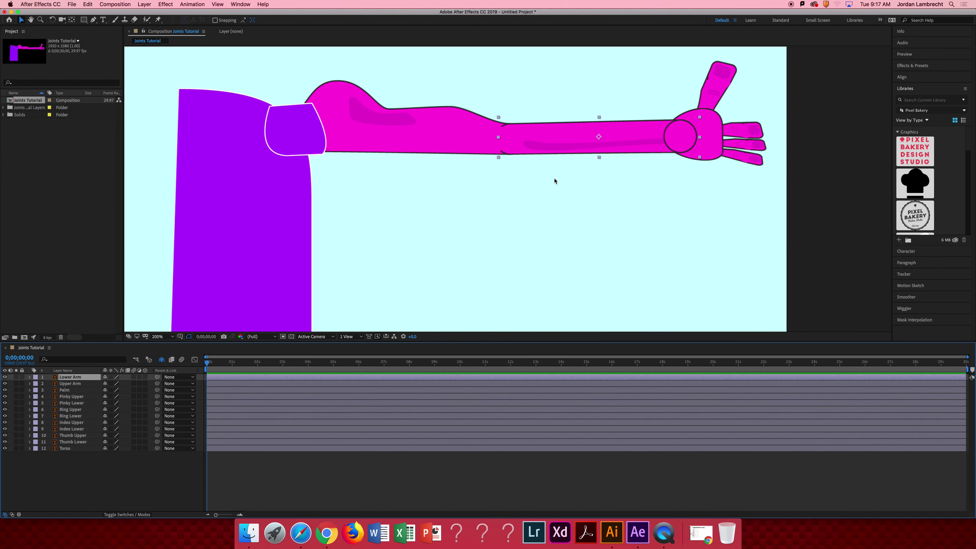
drag(439, 112, 521, 147)
key(z)
click(499, 136)
key(v)
click(464, 129)
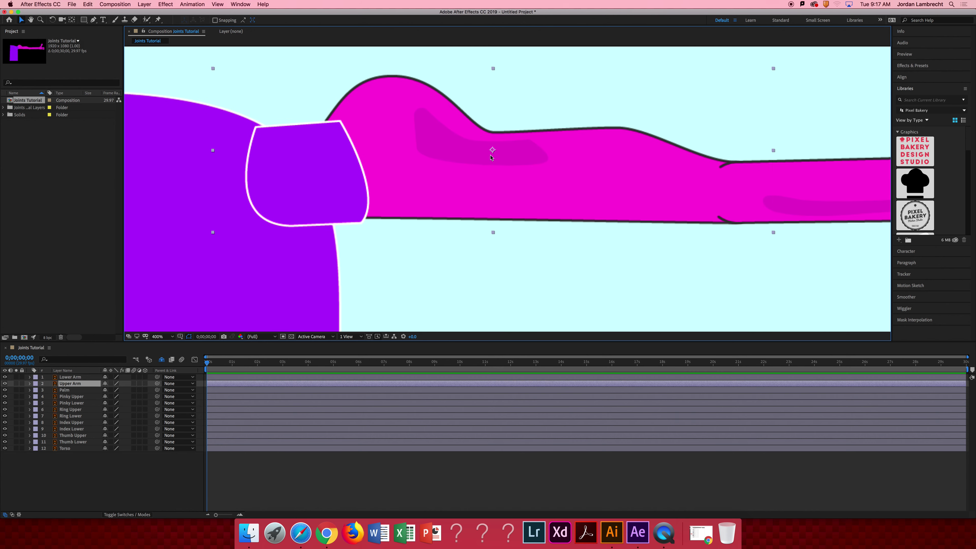
Try shifting the Upper Arm's anchor point, recentre it, and test rotating the arm about its middle
key(y)
drag(493, 152, 468, 165)
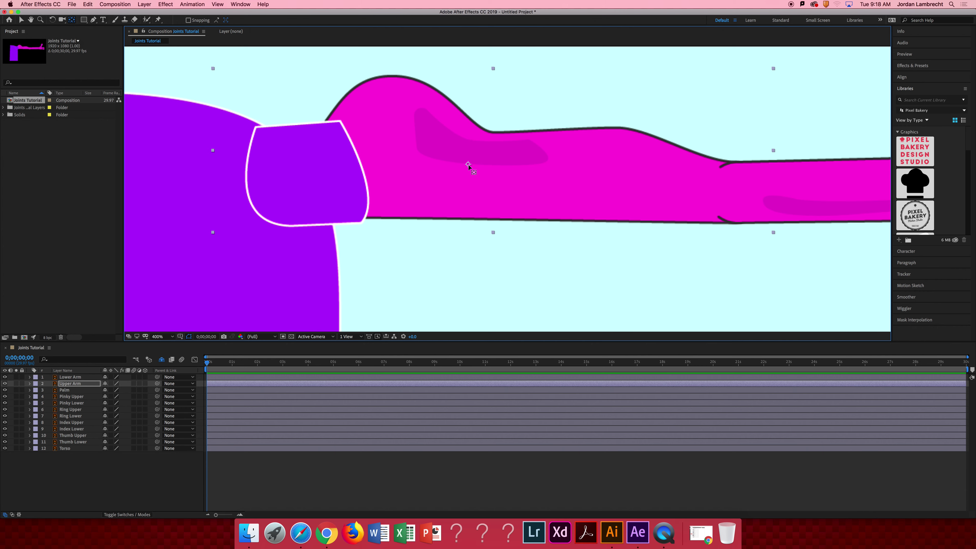
mouse_move(469, 165)
mouse_down()
mouse_move(433, 166)
mouse_move(459, 158)
mouse_up()
key(super+alt+Home)
key(w)
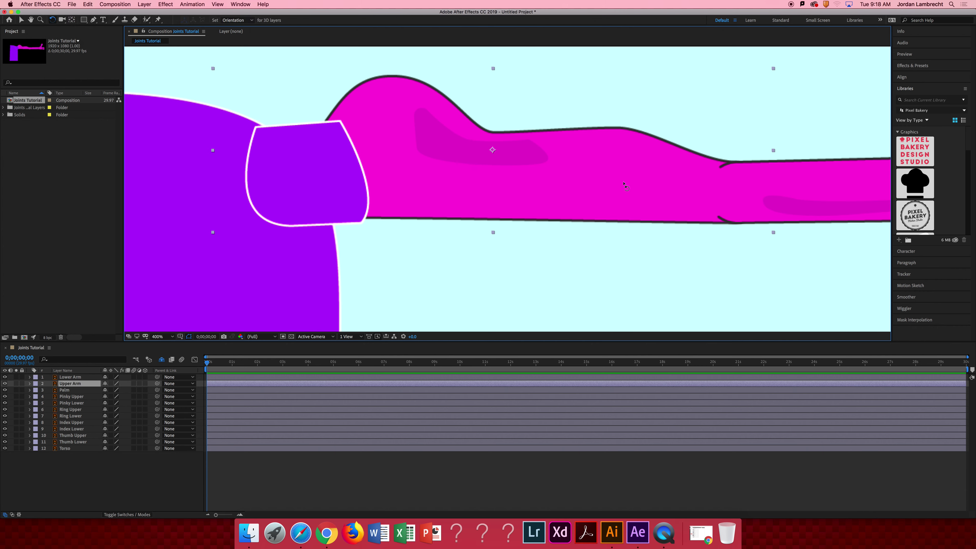
mouse_move(630, 188)
mouse_down()
mouse_move(607, 239)
mouse_move(629, 201)
mouse_move(635, 214)
mouse_move(640, 174)
mouse_up()
key(super+z)
Move the Upper Arm's anchor point to the shoulder centre inside the sleeve, test the arm's rotation and return it to horizontal
key(y)
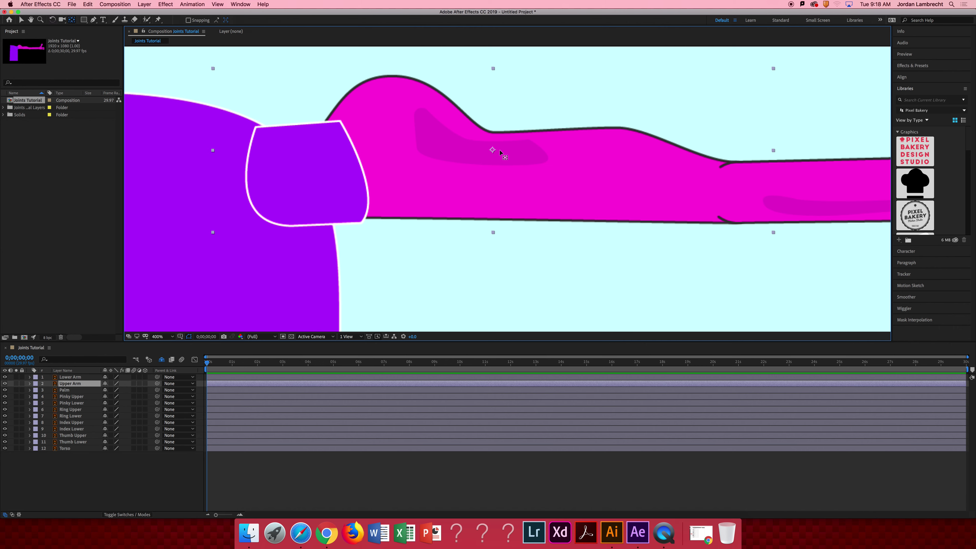
drag(493, 150, 289, 181)
key(w)
drag(663, 220, 648, 311)
double_click(659, 196)
right_click(659, 183)
click(486, 110)
click(181, 30)
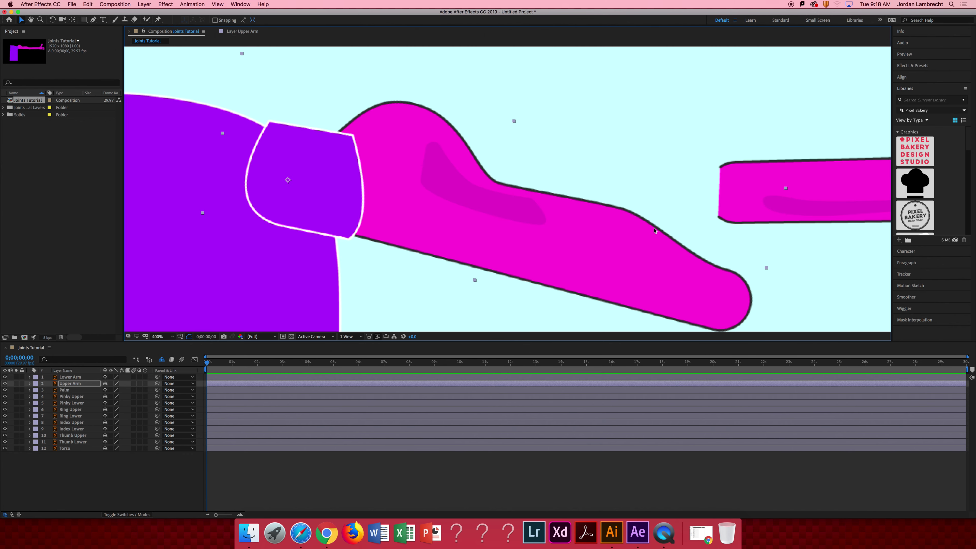
key(w)
drag(675, 277, 691, 170)
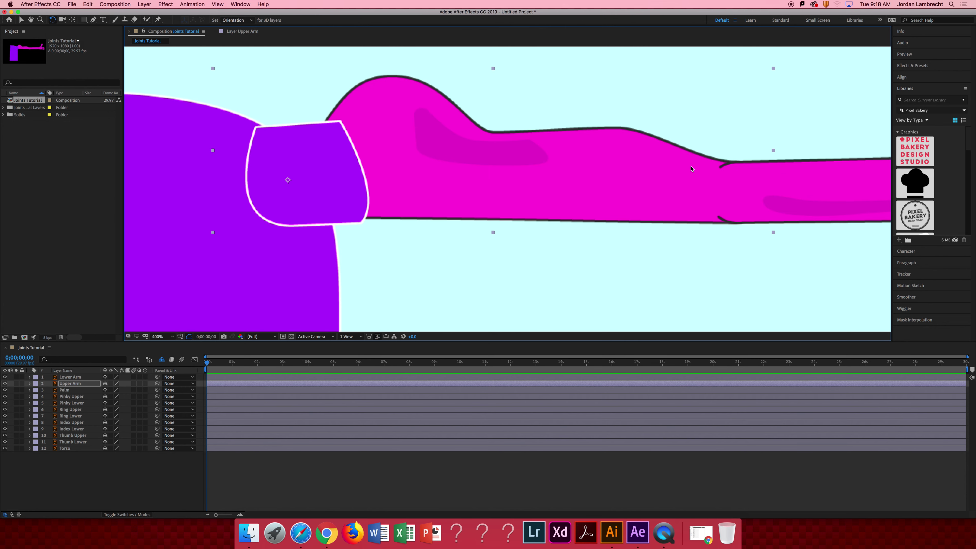
Get a close view of the elbow and select the Lower Arm layer
drag(606, 166, 388, 144)
key(z)
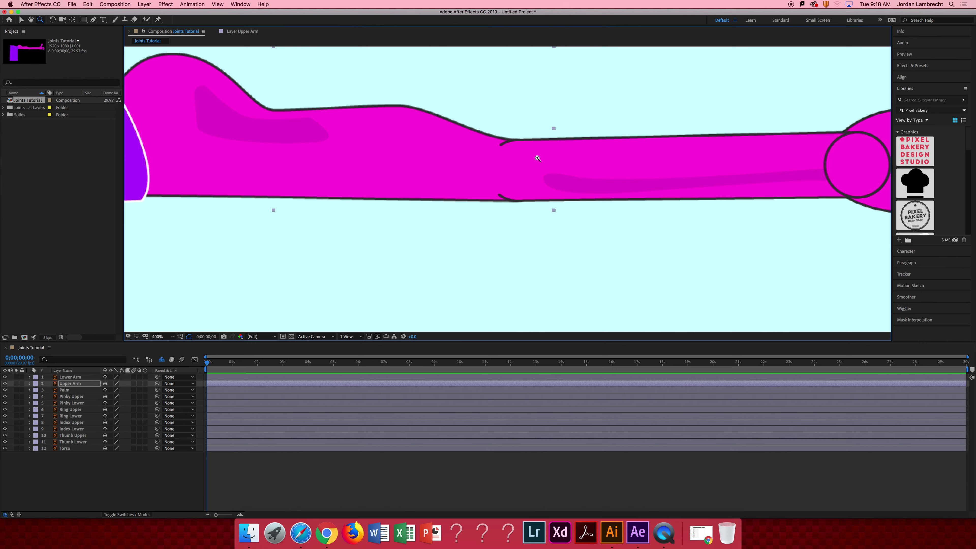
click(538, 159)
drag(548, 193, 498, 131)
key(v)
click(529, 147)
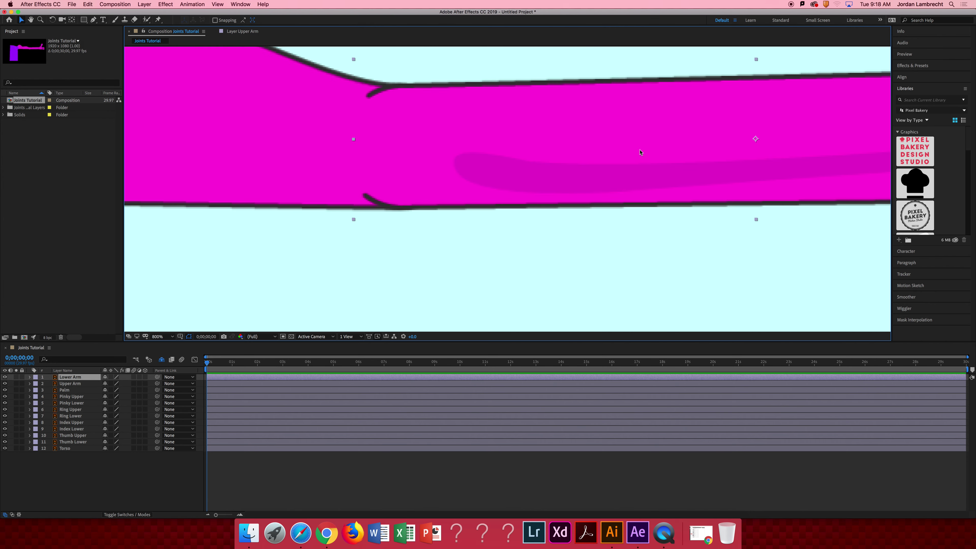
Switch to Illustrator and select the Upper Arm group in an enlarged view of the arm
key(super+Tab)
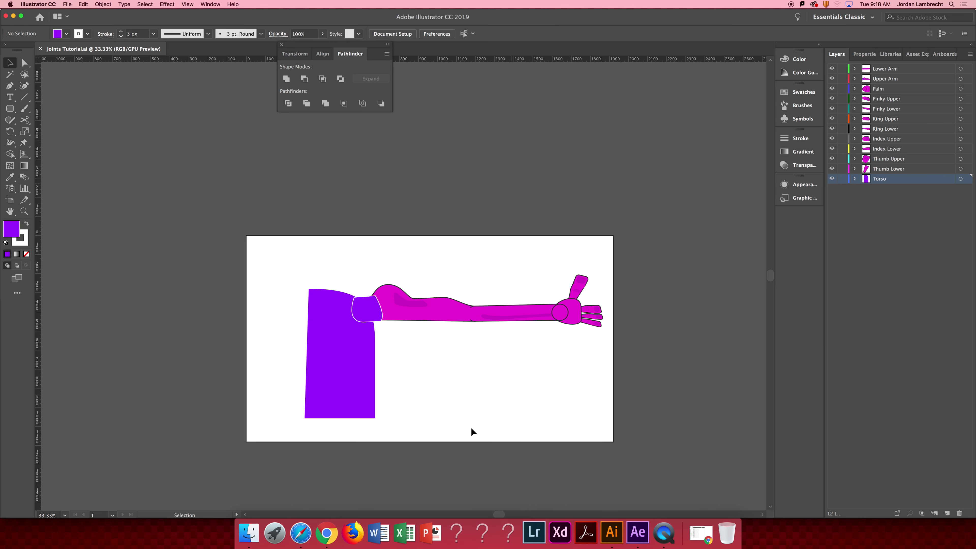
scroll(447, 294, right, 4)
key(z)
click(427, 319)
click(409, 303)
click(409, 303)
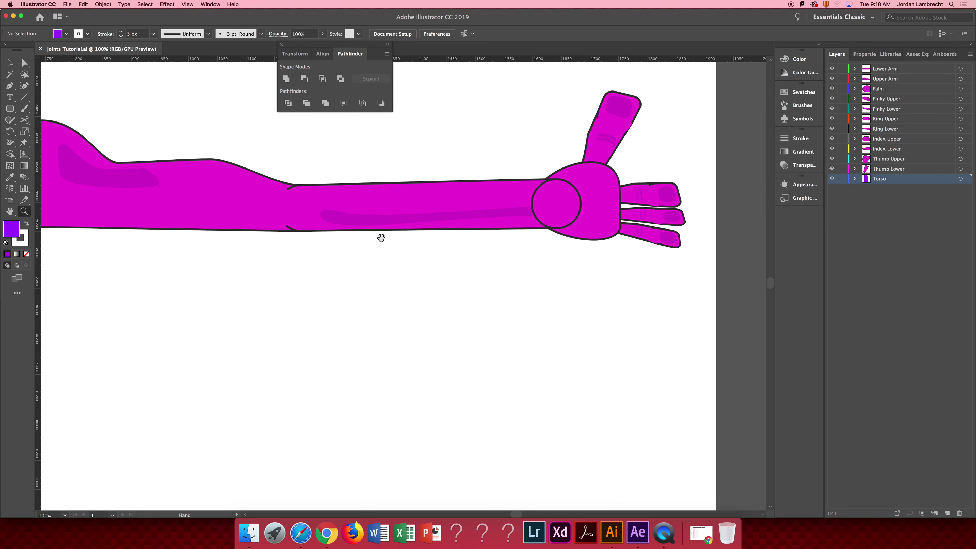
drag(382, 235, 370, 318)
scroll(370, 319, left, 6)
key(v)
click(311, 285)
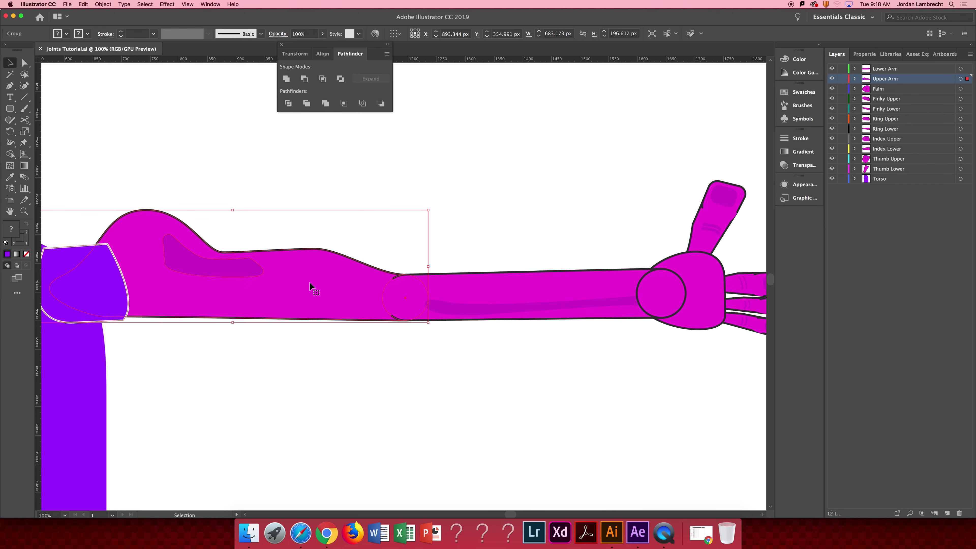
Isolate the elbow ellipse nested in the Upper Arm group and paste a copy of it in place on the Upper Arm layer
double_click(395, 297)
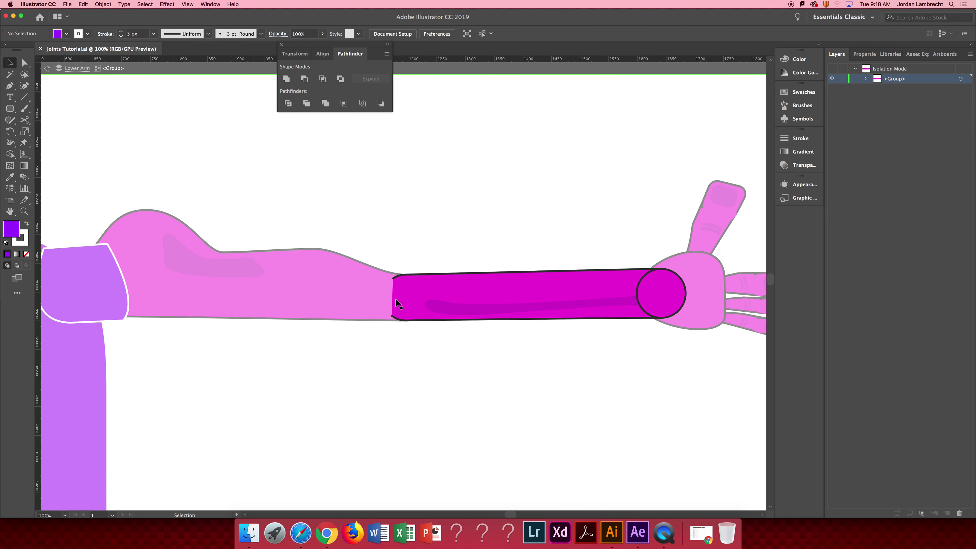
double_click(374, 299)
click(375, 307)
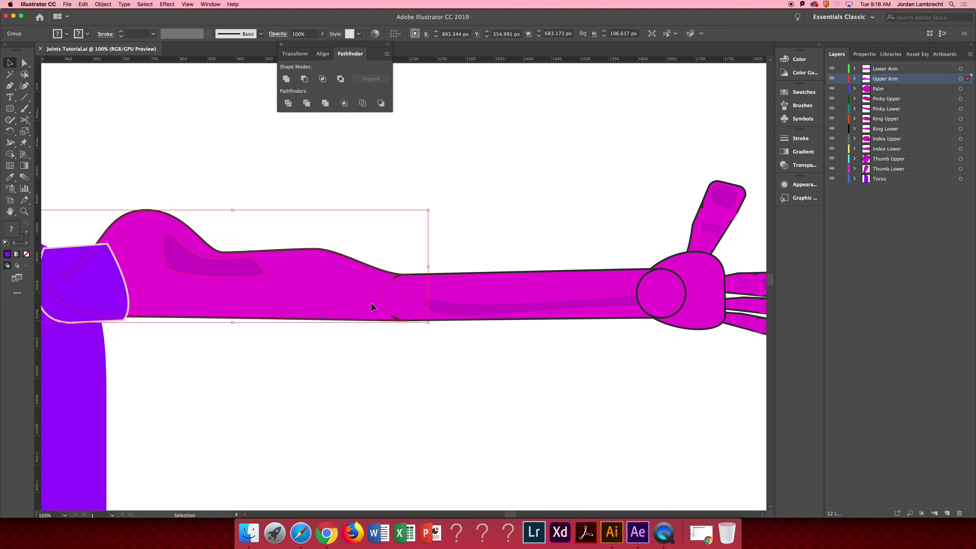
double_click(385, 305)
click(407, 304)
double_click(407, 304)
click(408, 307)
double_click(417, 305)
key(a)
key(v)
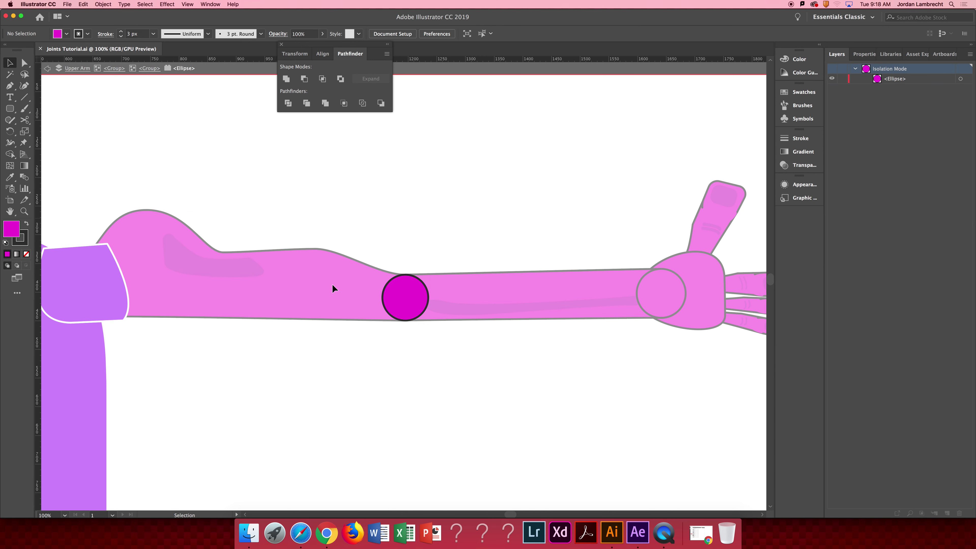
double_click(329, 287)
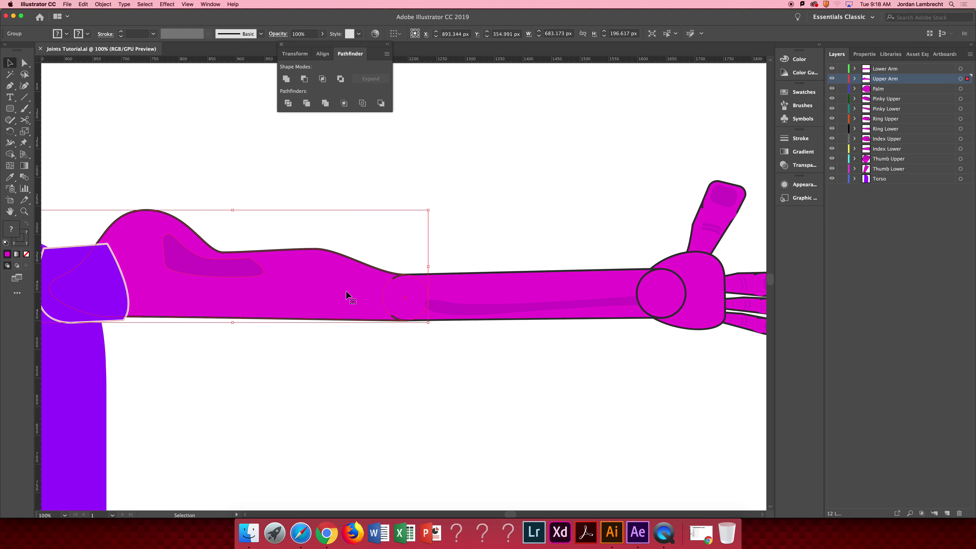
key(super+z)
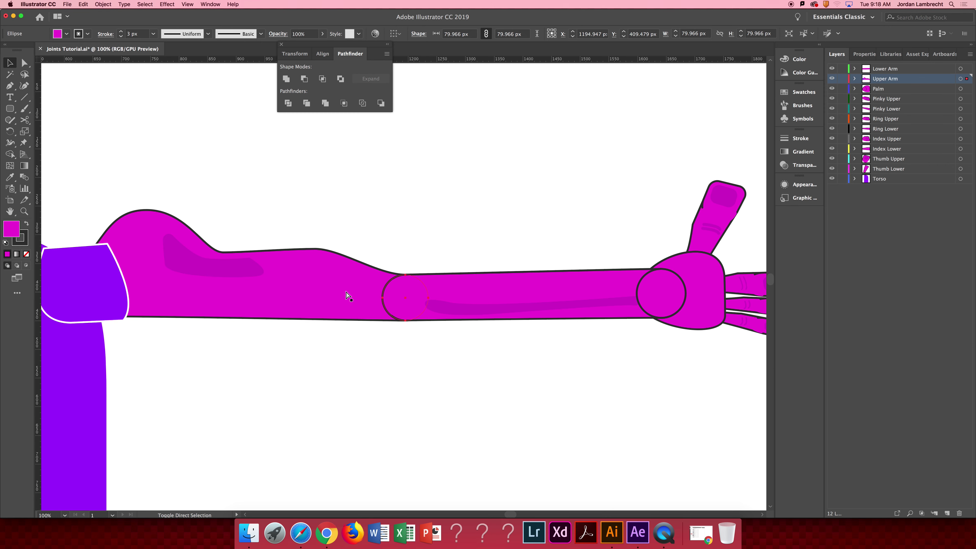
Scale the copied elbow circle down about its centre to about 15 px and fill it with red #E82121
key(z)
click(408, 293)
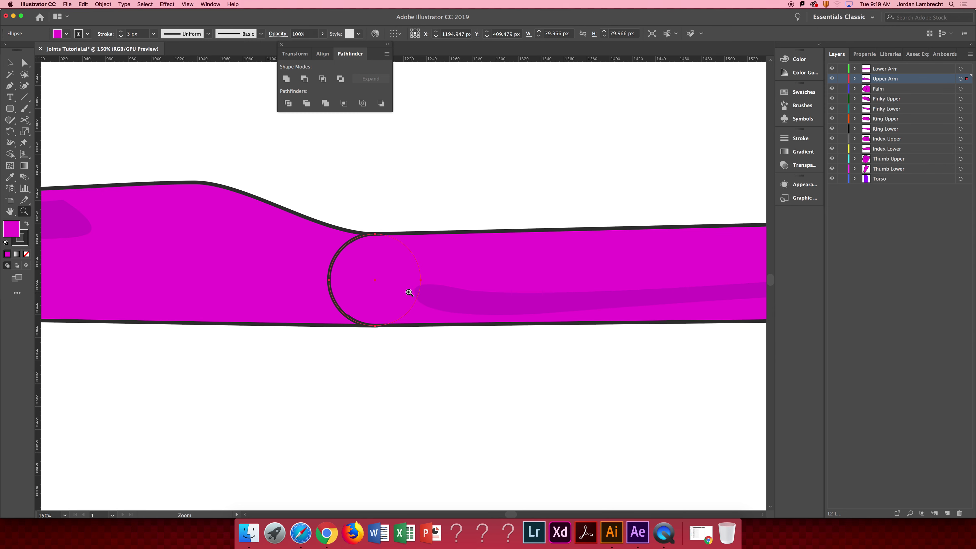
key(v)
drag(422, 234, 392, 274)
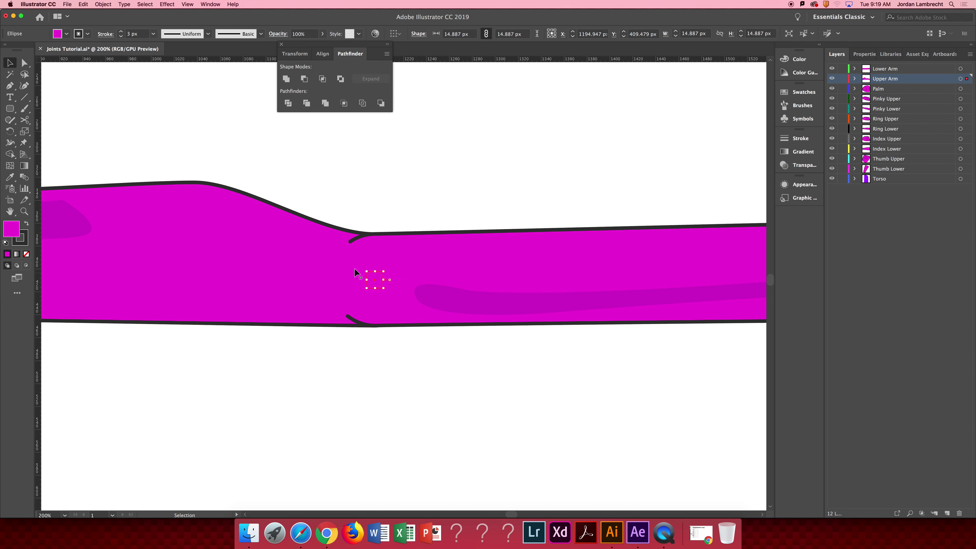
double_click(11, 229)
drag(496, 322, 497, 331)
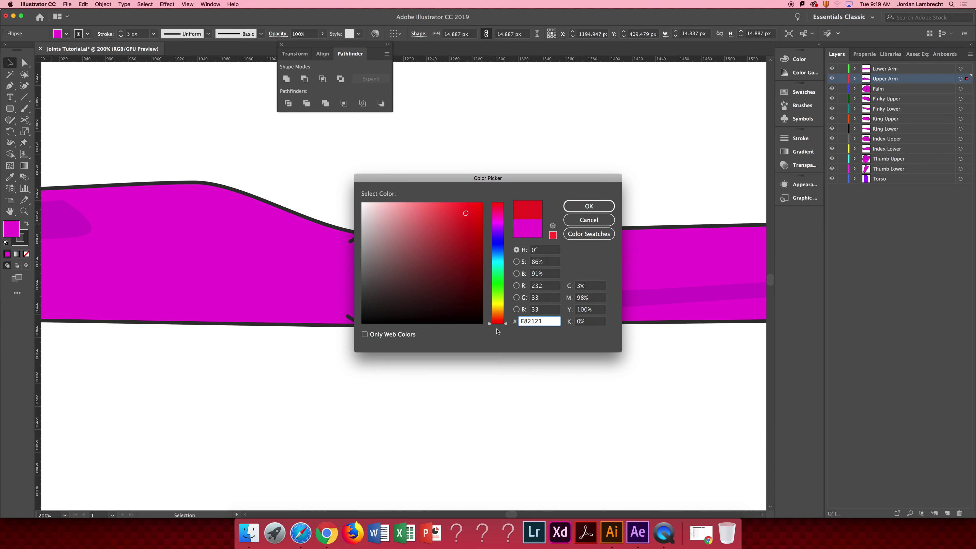
click(588, 206)
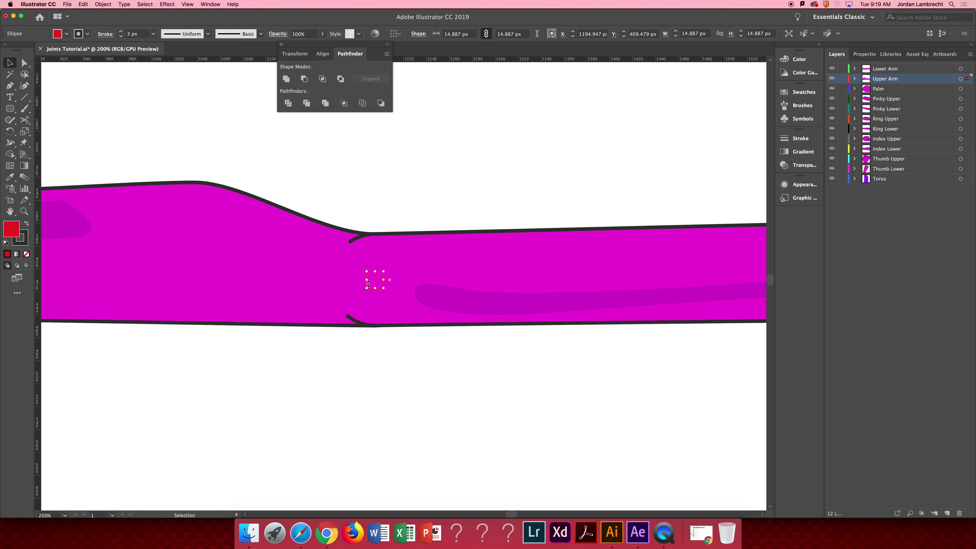
Bring the small red circle in front of the artwork on the Lower Arm layer and remove its stroke
click(497, 269)
key(super+z)
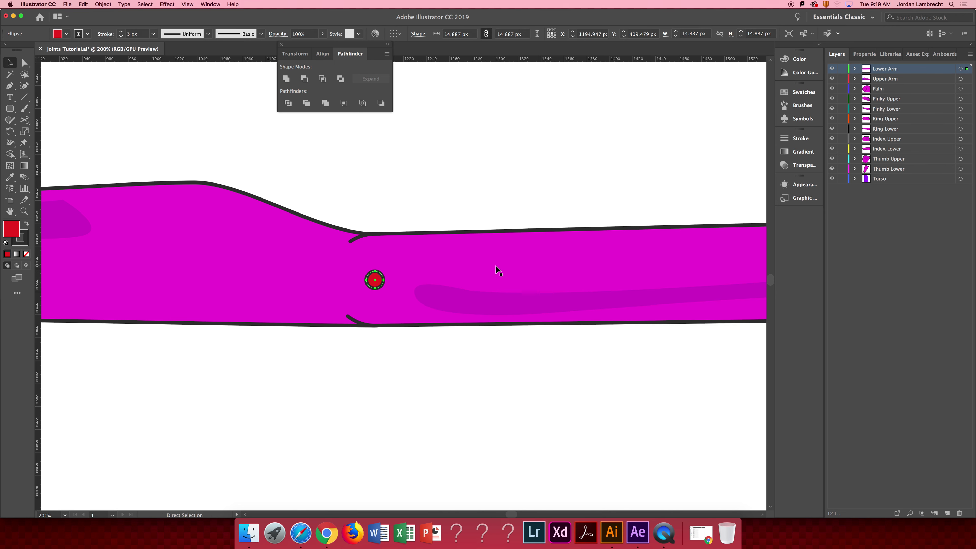
click(89, 34)
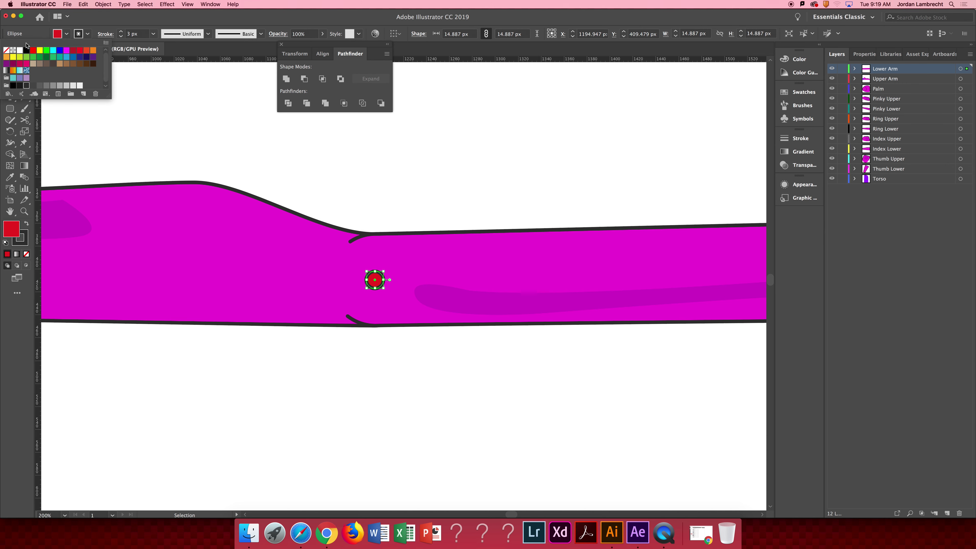
click(5, 50)
key(Escape)
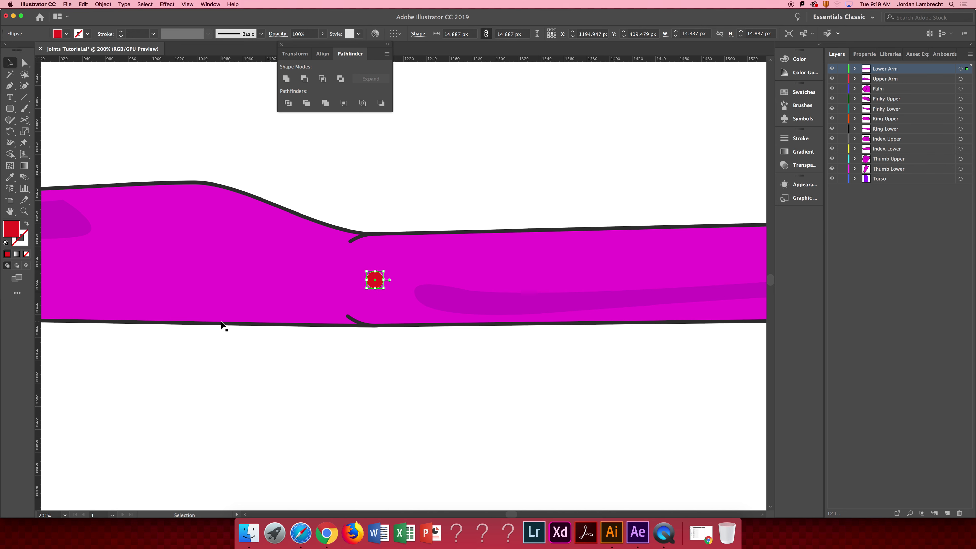
Copy the red marker circle at the elbow joint
click(224, 307)
key(super)
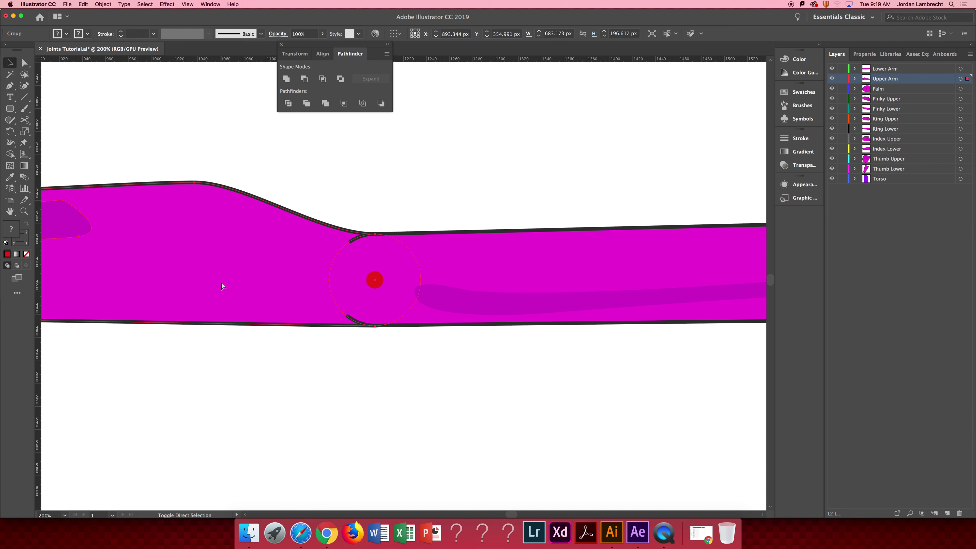
click(375, 280)
drag(431, 287, 194, 302)
key(super)
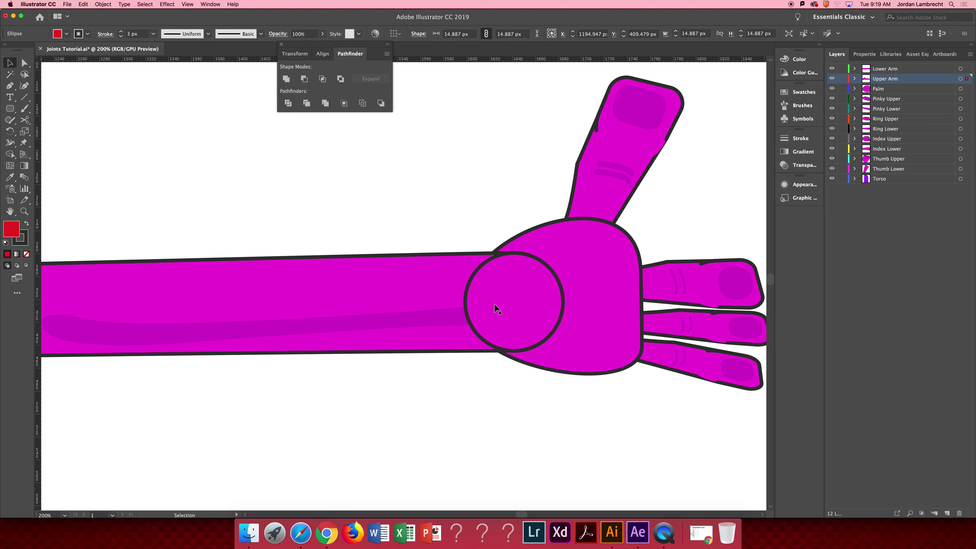
key(super+v)
click(535, 305)
key(super+z)
Paste the red marker inside the isolated Lower Arm group and centre it horizontally and vertically on the wrist circle
double_click(516, 300)
click(516, 299)
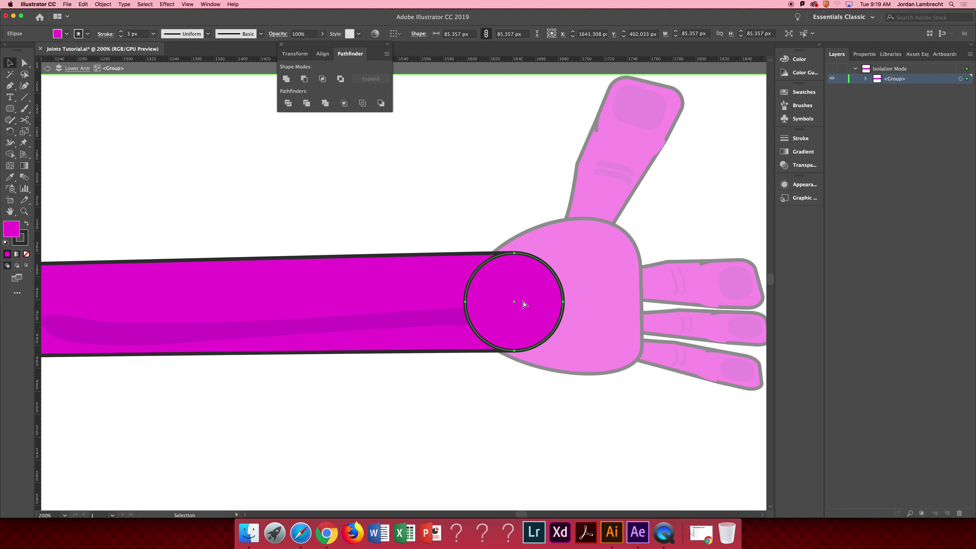
key(super+v)
shift+click(525, 304)
click(525, 306)
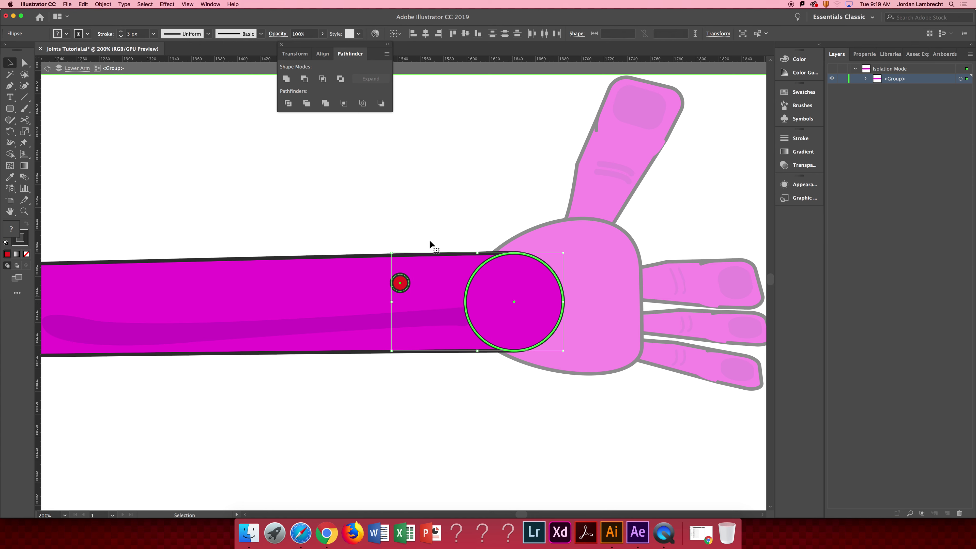
click(426, 34)
click(466, 34)
click(506, 137)
Isolate the Thumb Lower group and paste a copy of the red marker into it
drag(465, 210, 437, 213)
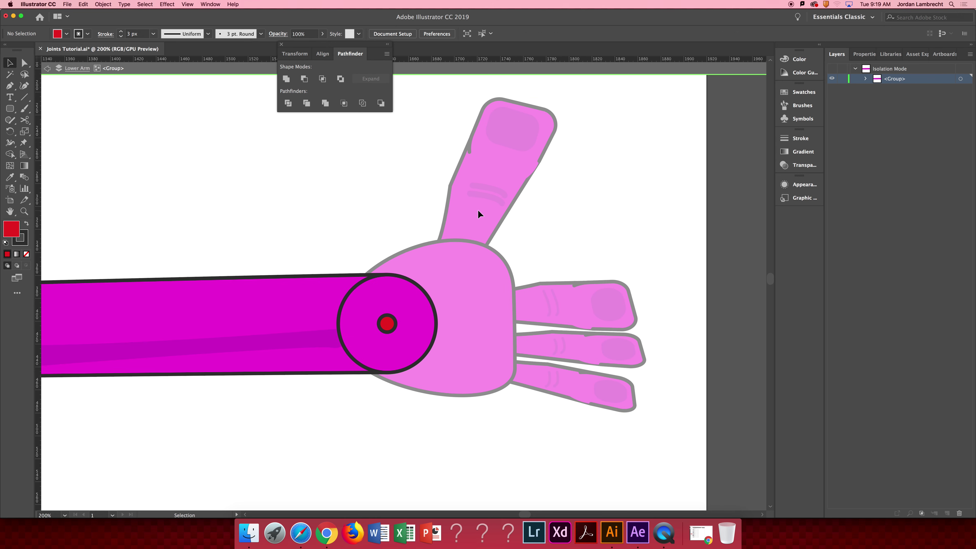
double_click(548, 209)
click(502, 223)
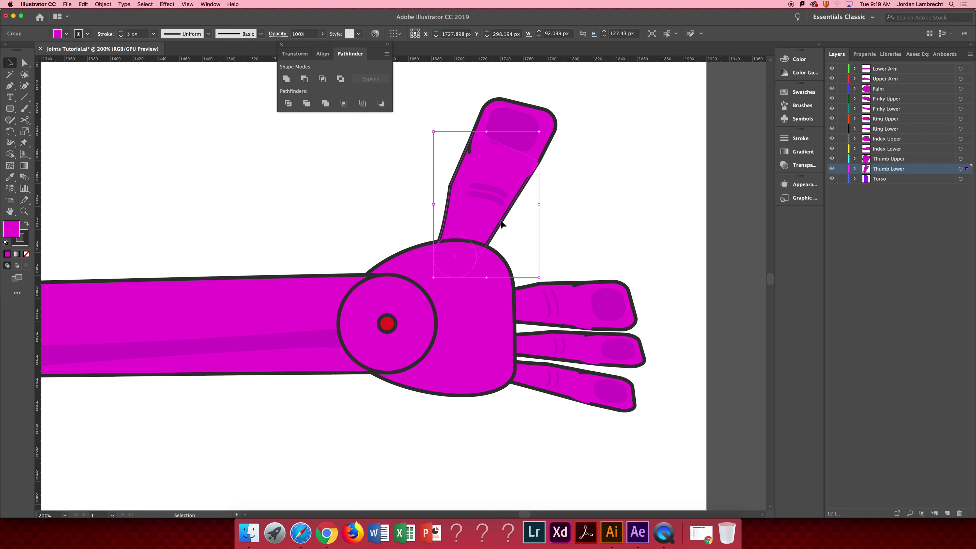
double_click(501, 225)
click(497, 229)
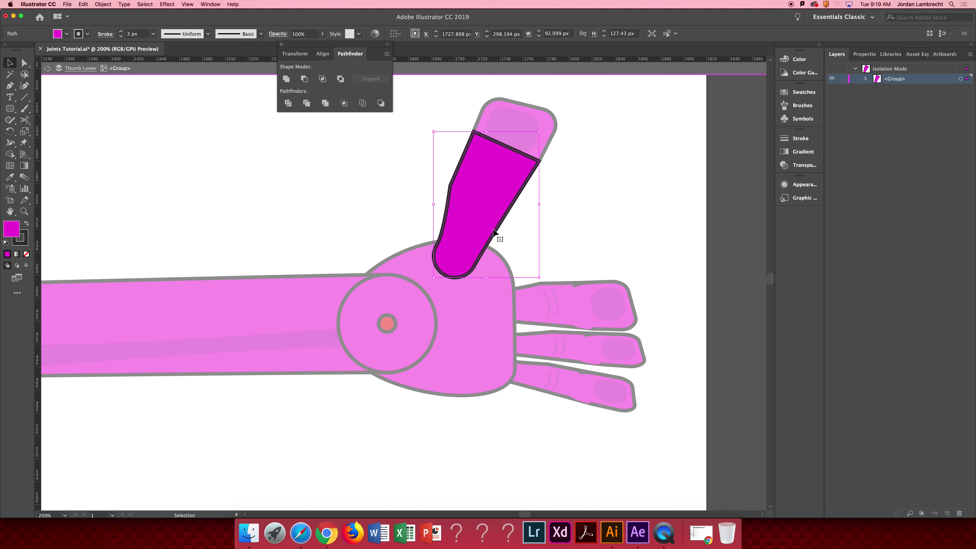
key(super+v)
click(463, 259)
key(z)
click(458, 261)
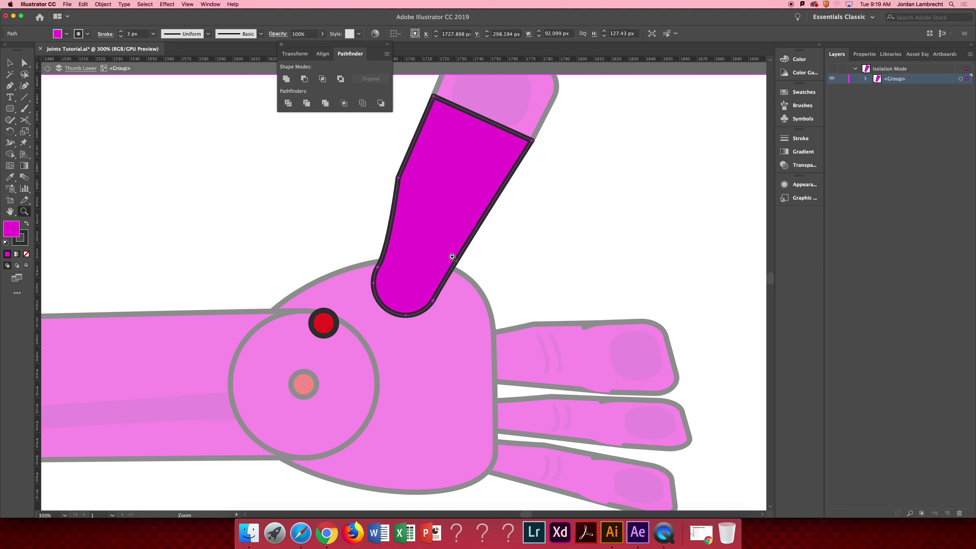
Select the thumb's base circle in outline view together with the red marker, and align their centres horizontally and vertically
key(super+y)
key(v)
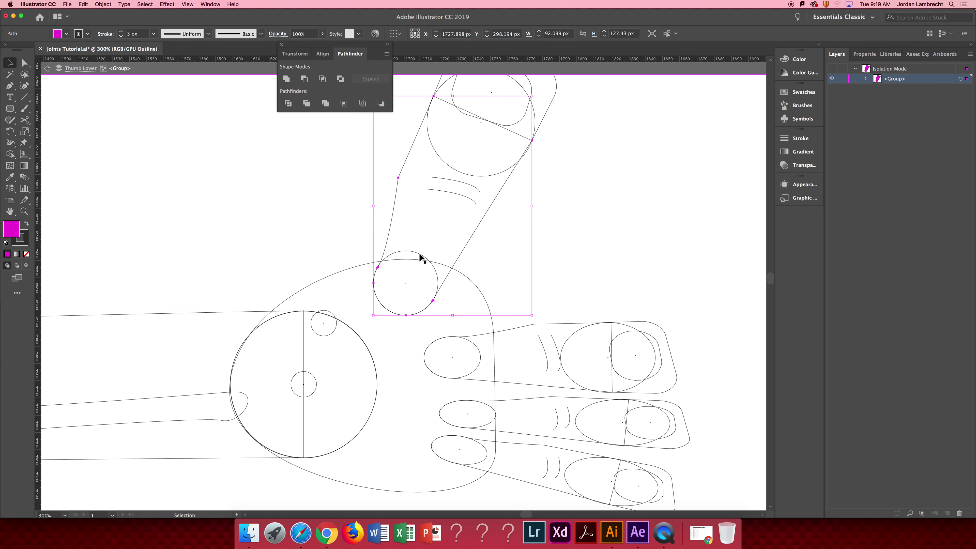
shift+click(419, 252)
shift+click(389, 235)
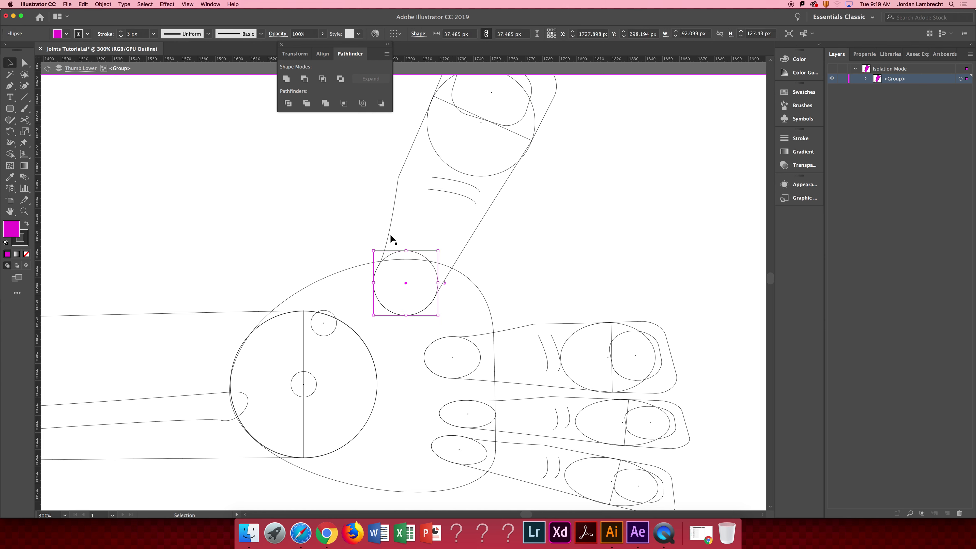
shift+click(323, 314)
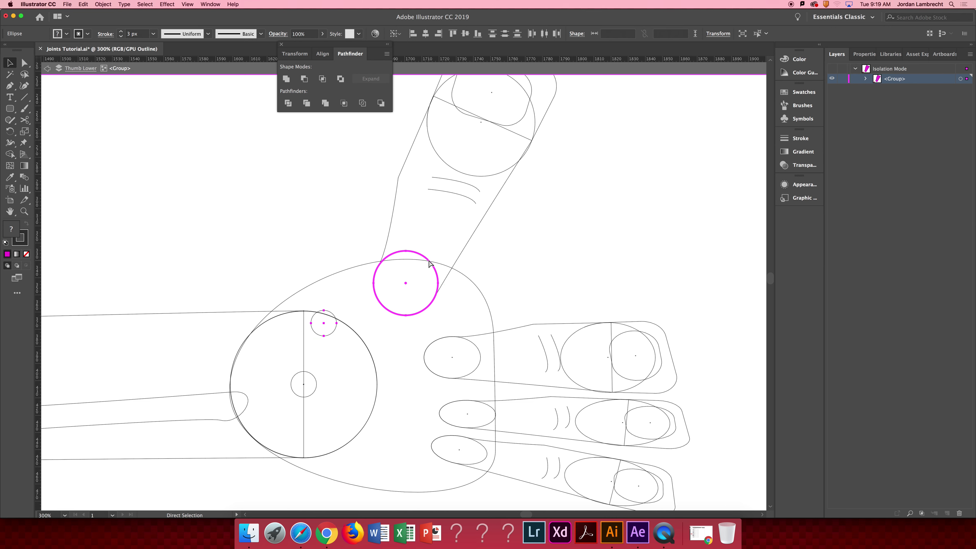
key(super+y)
click(426, 34)
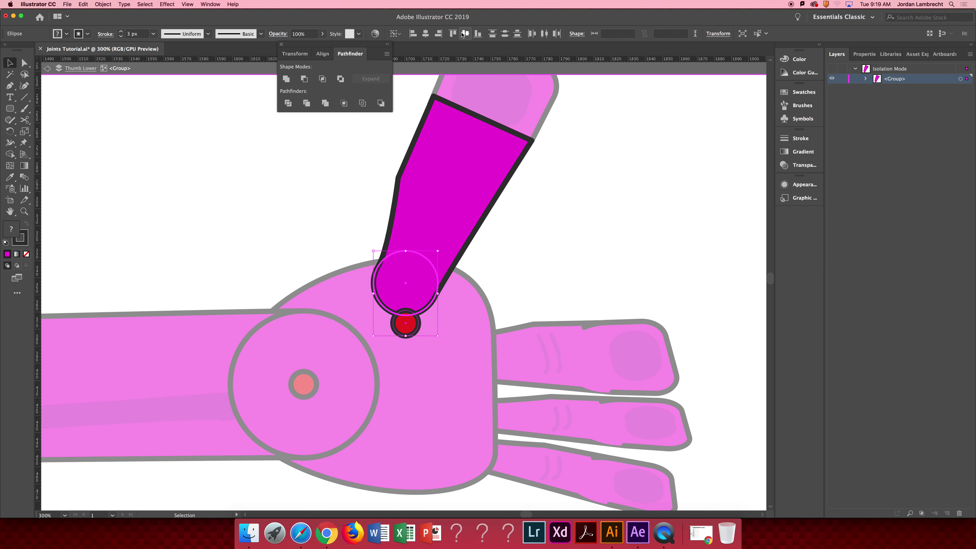
click(465, 34)
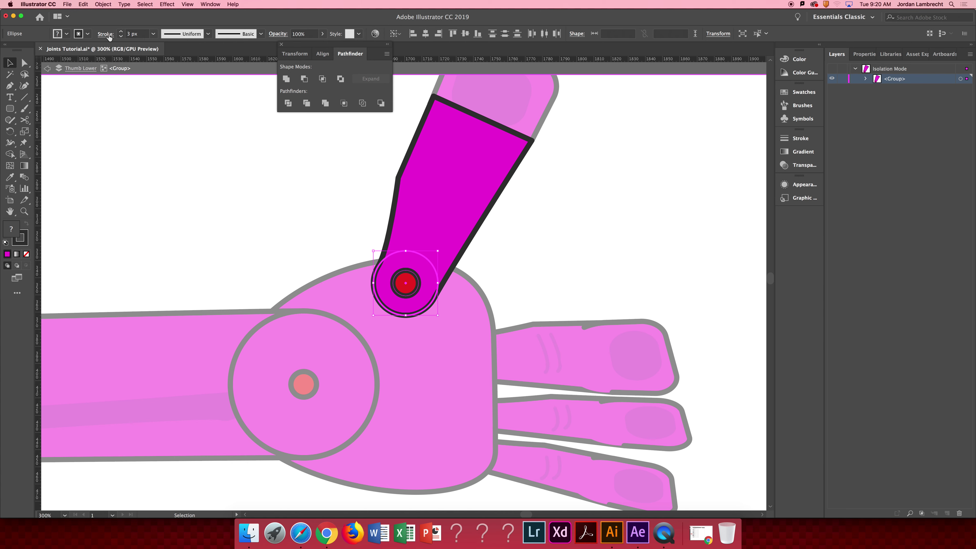
Set the stroke of the thumb-base circle and its red marker to 0 px
click(120, 37)
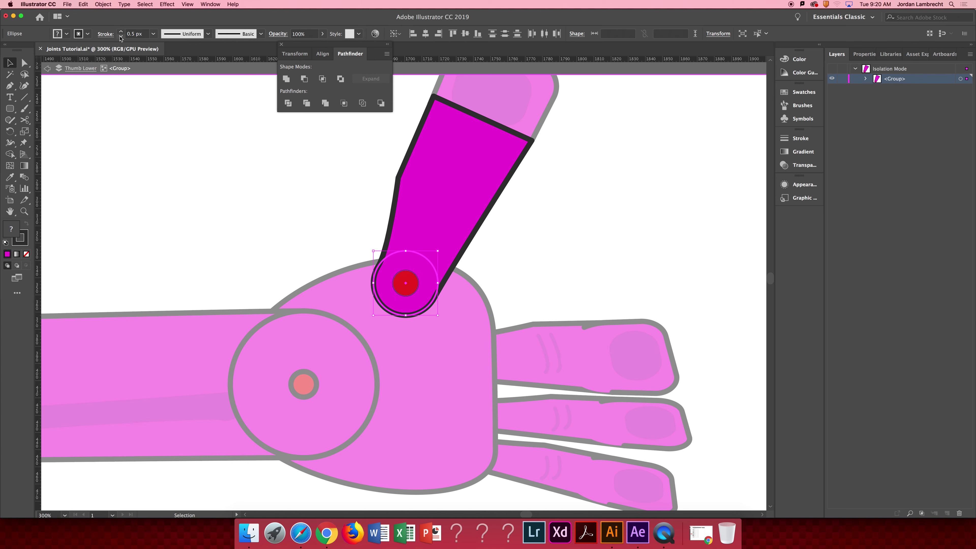
click(120, 38)
click(203, 140)
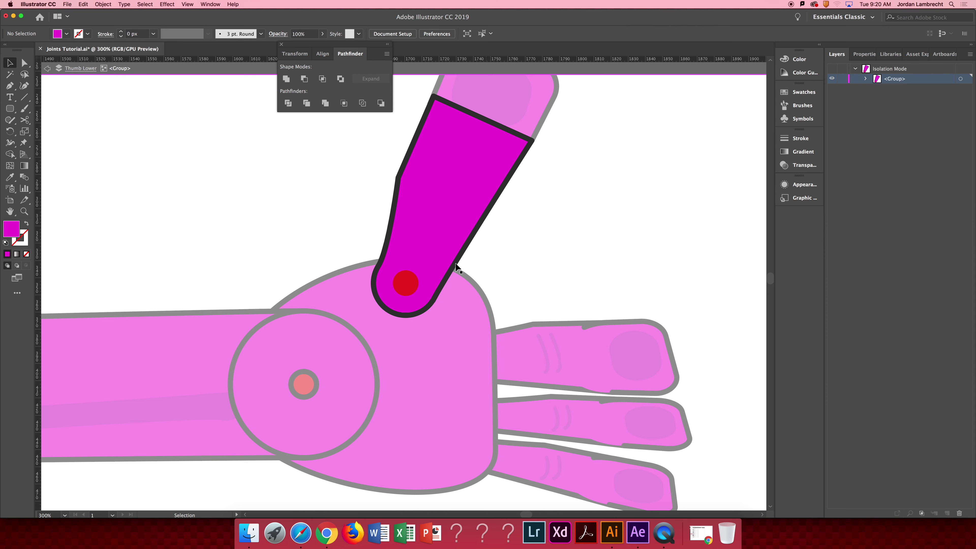
Isolate the joint ellipse on the Thumb Upper layer, paste the red marker and centre it horizontally and vertically on the ellipse
double_click(564, 215)
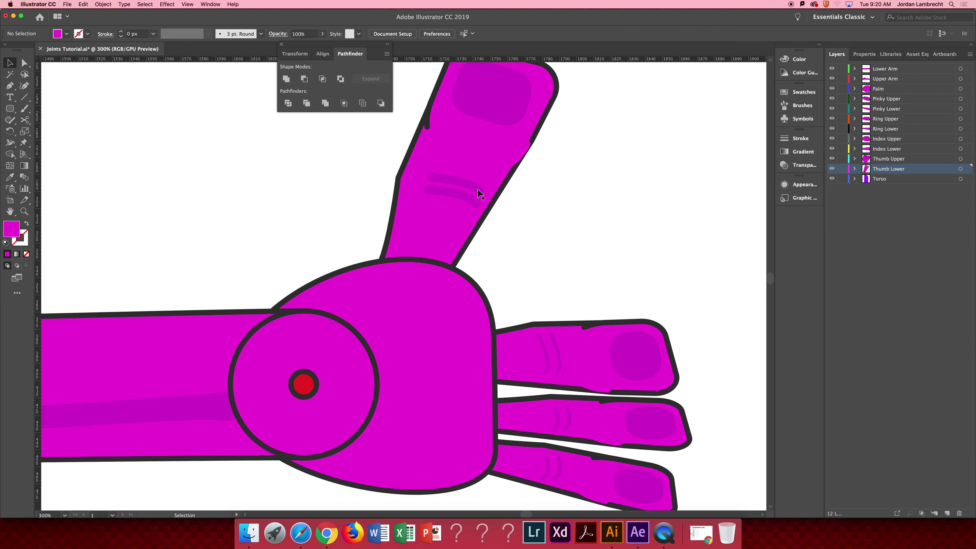
click(495, 153)
double_click(494, 154)
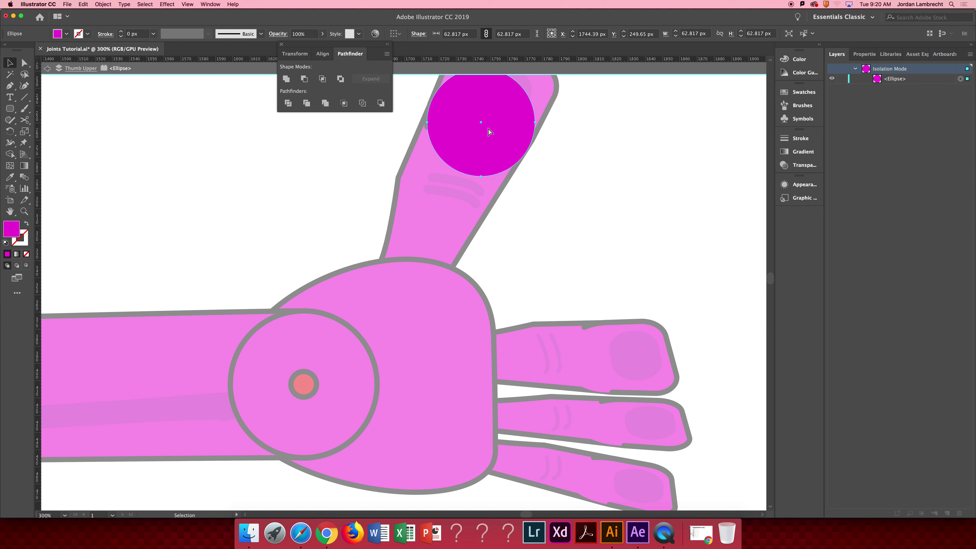
key(cmd+v)
shift+click(476, 121)
click(477, 121)
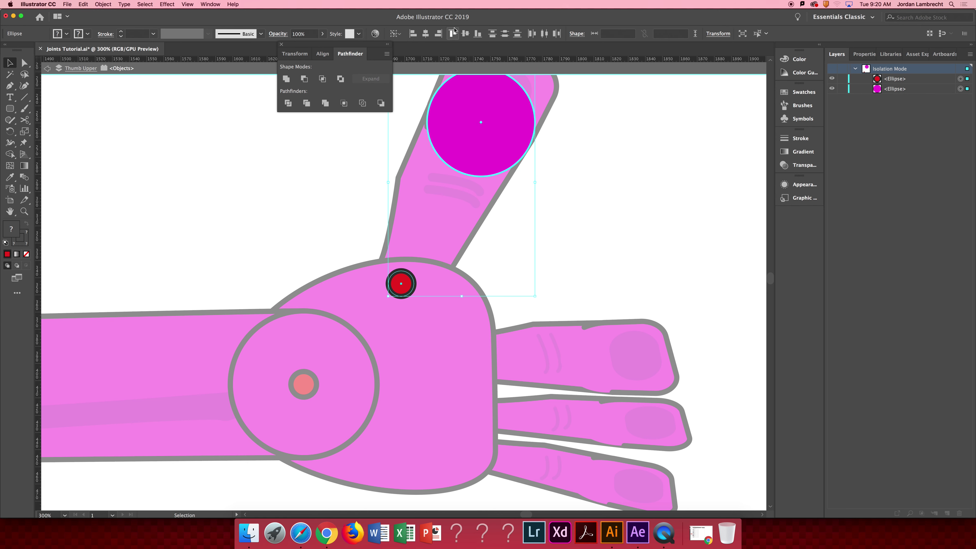
click(425, 34)
click(465, 33)
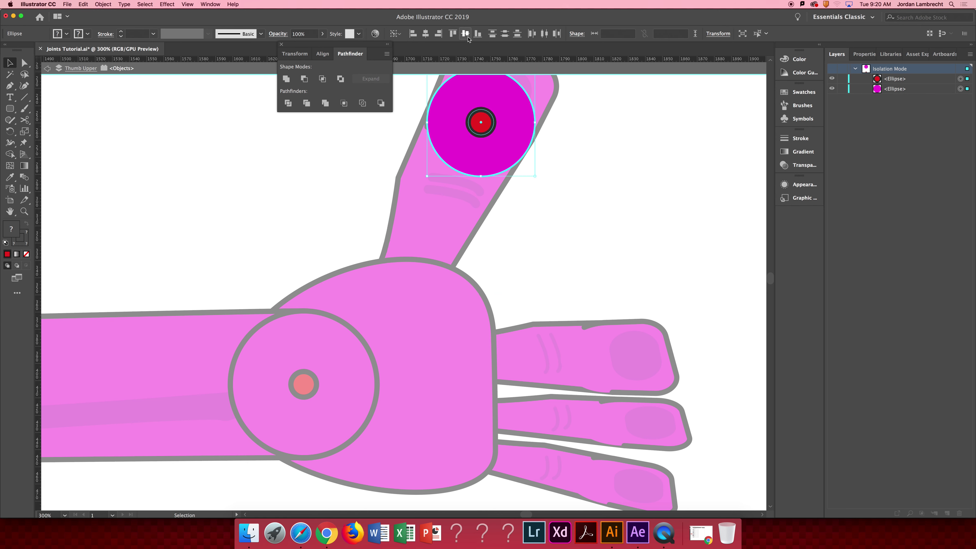
click(626, 225)
double_click(563, 223)
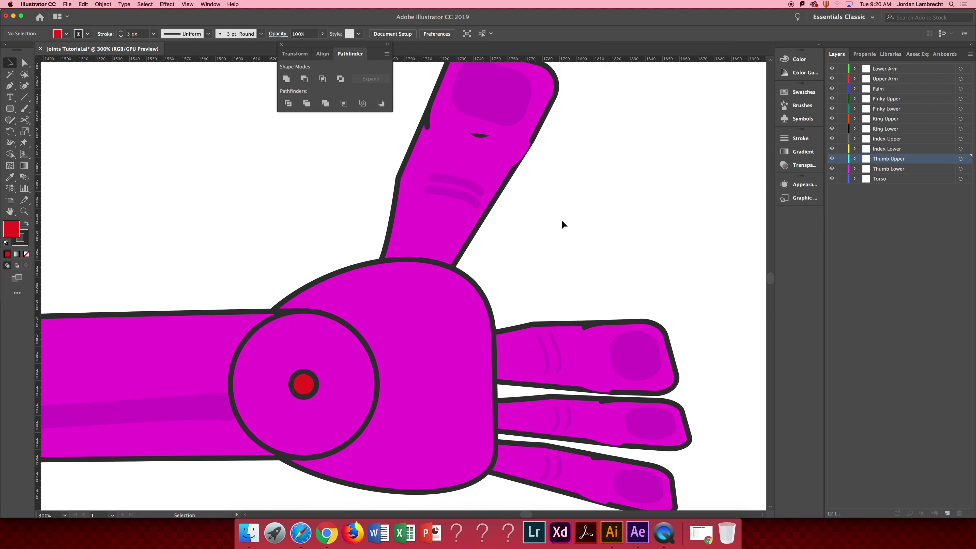
Cut the partly hidden upper thumb marker and paste it in place in front of the Thumb Upper artwork
click(479, 136)
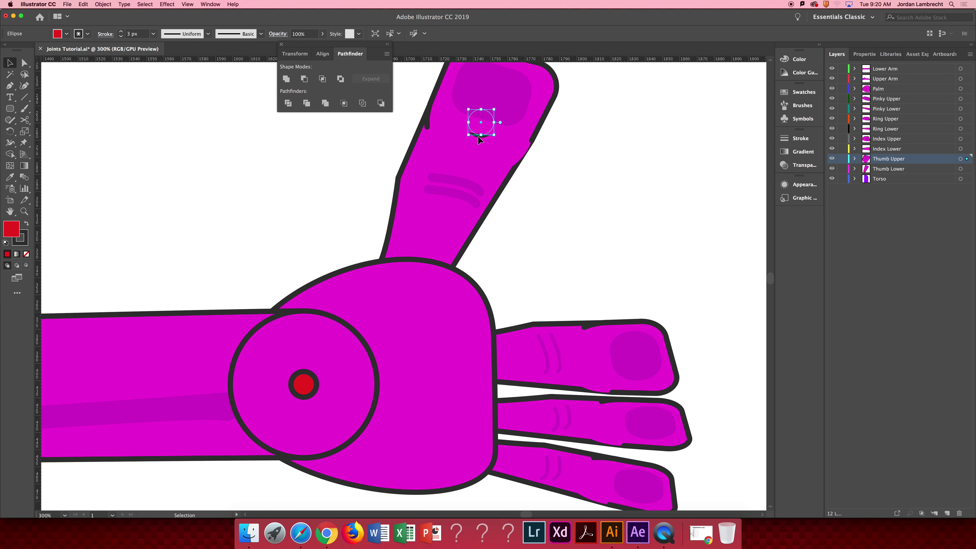
key(super+x)
click(537, 112)
double_click(538, 114)
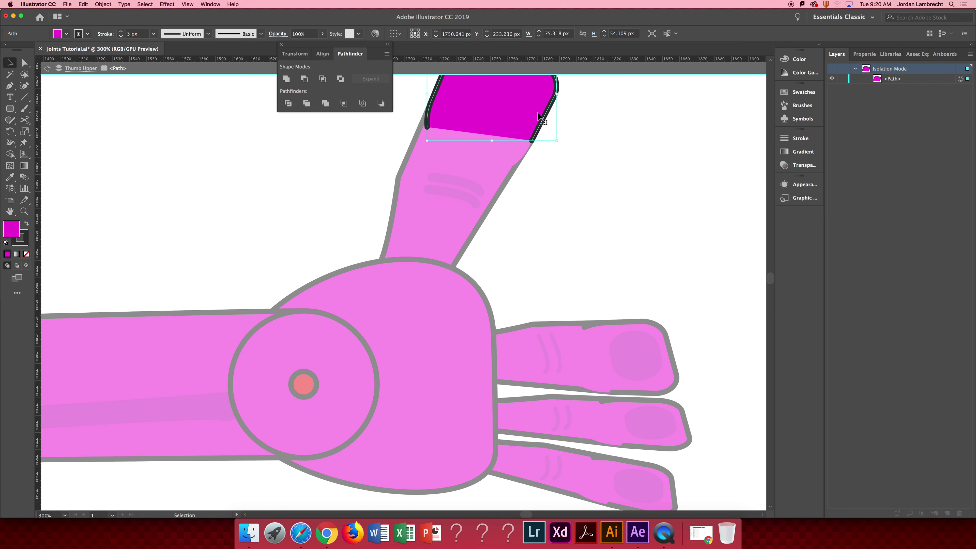
double_click(580, 138)
double_click(531, 122)
double_click(531, 117)
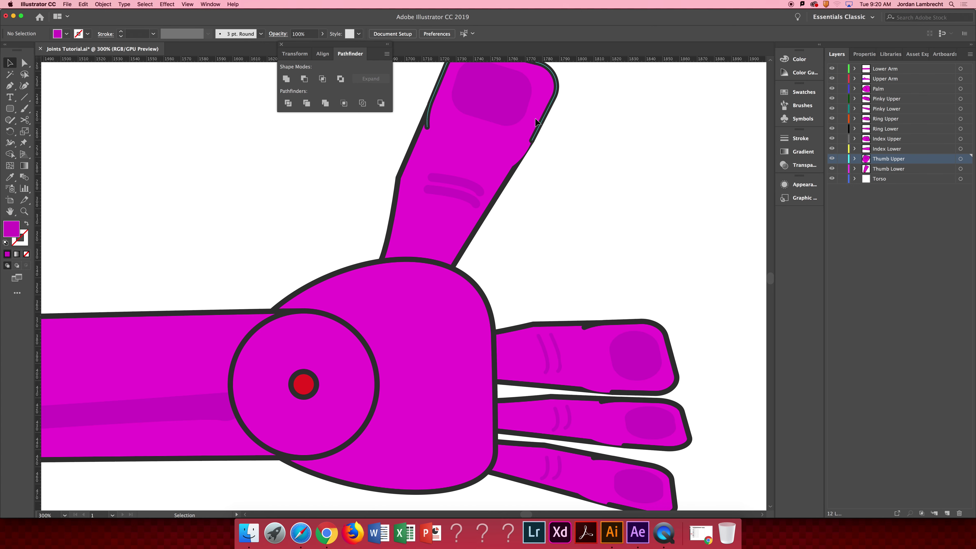
double_click(533, 119)
key(super+f)
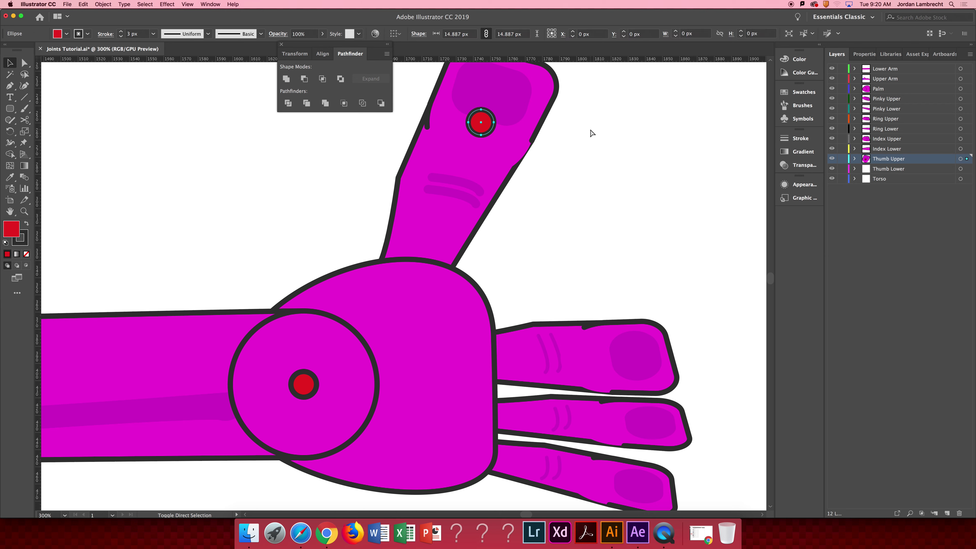
Save the Illustrator file and switch to After Effects
click(589, 131)
key(super+s)
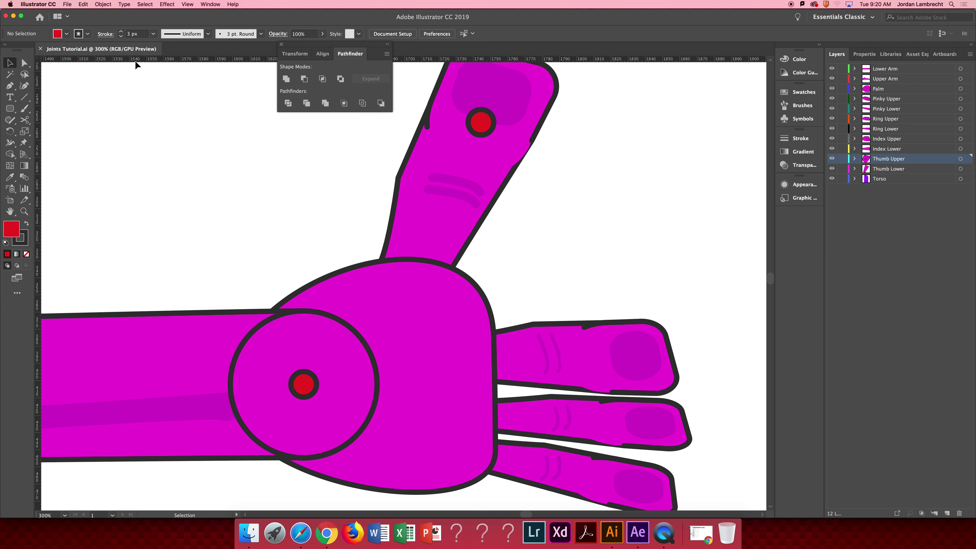
key(super+Tab)
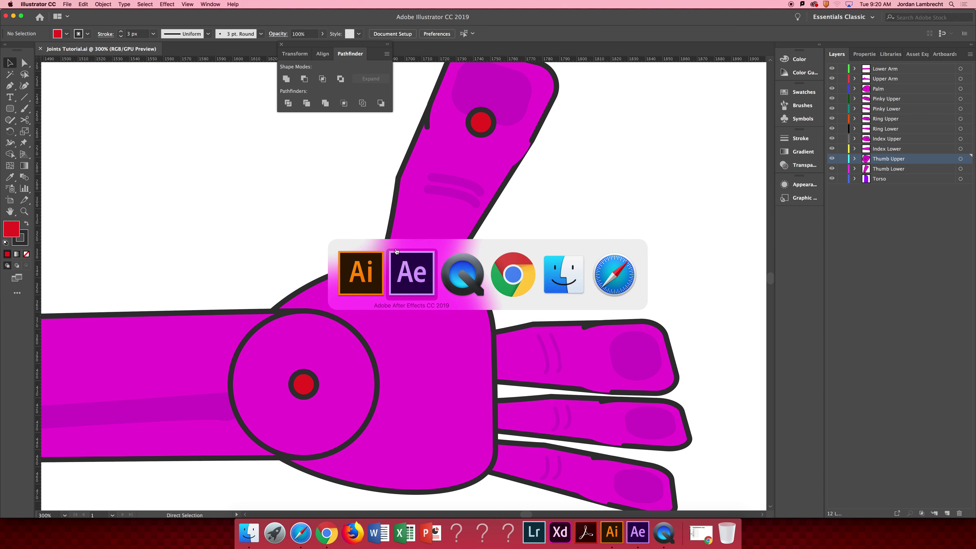
Examine the updated arm artwork in the composition for the red markers at the elbow, wrist and thumb
drag(376, 165, 442, 229)
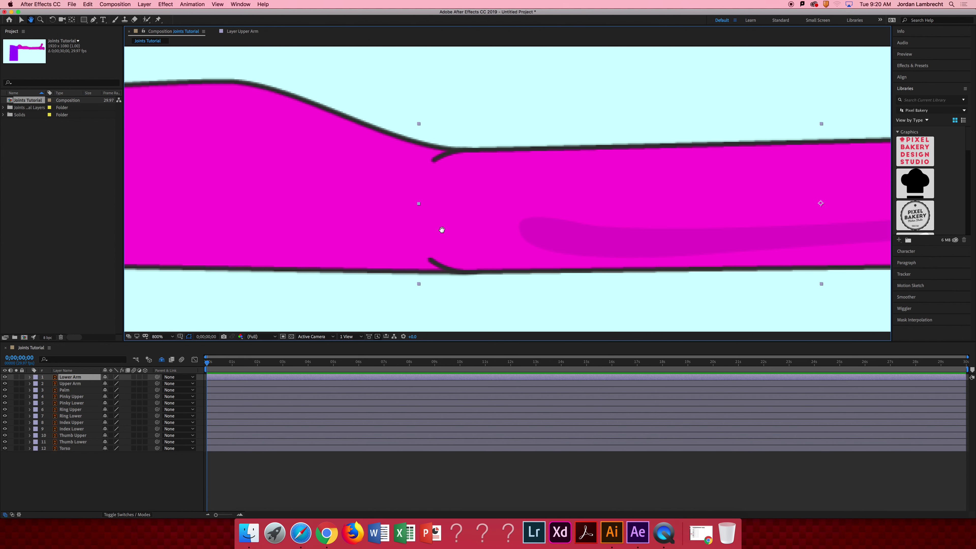
key(z)
alt+click(480, 195)
alt+click(481, 195)
key(space)
drag(673, 196, 605, 215)
key(z)
click(660, 149)
key(space)
drag(299, 256, 477, 166)
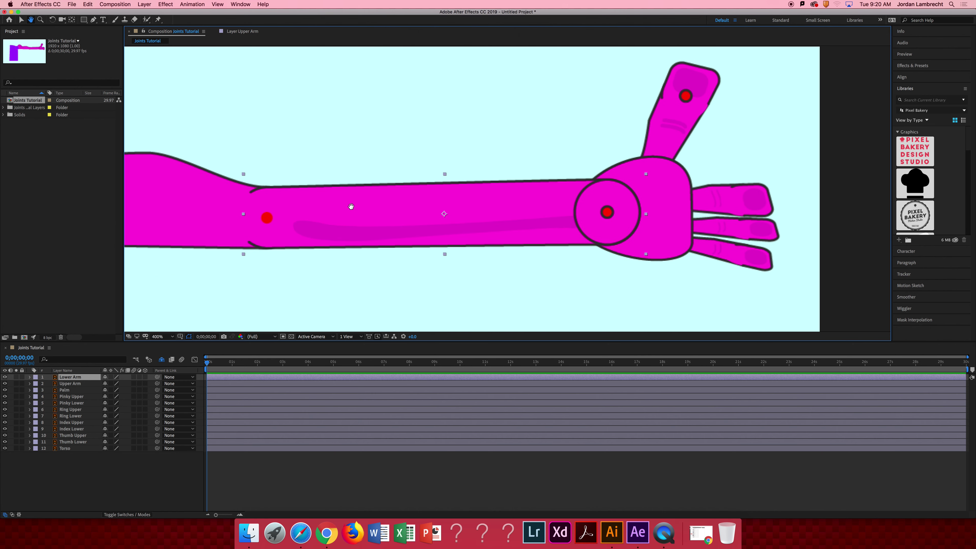
Move the Lower Arm layer's anchor point onto the centre of the red elbow marker
drag(351, 207, 462, 202)
click(467, 198)
key(y)
drag(679, 211, 462, 222)
drag(331, 224, 325, 221)
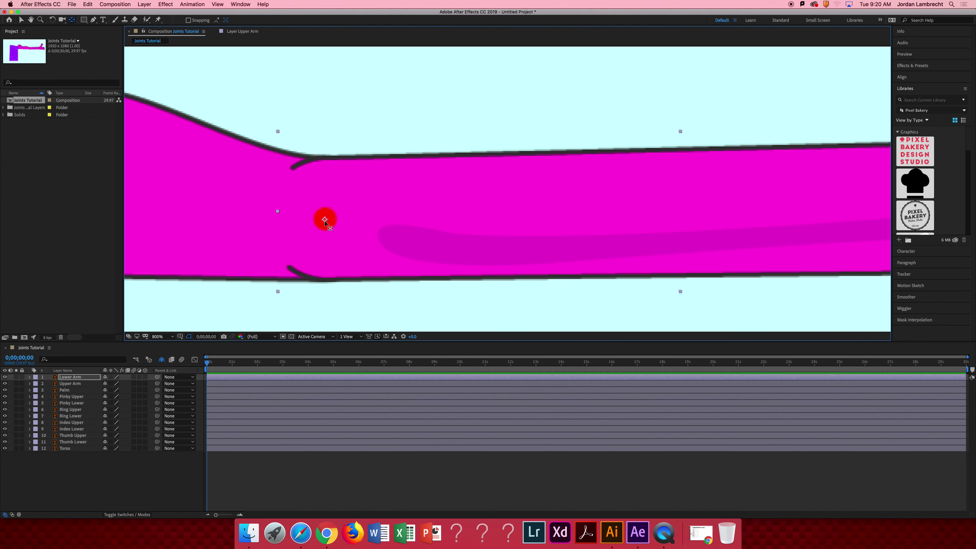
drag(325, 221, 325, 220)
Examine the wrist marker on the palm and the whole arm in the composition
key(space)
drag(619, 204, 288, 223)
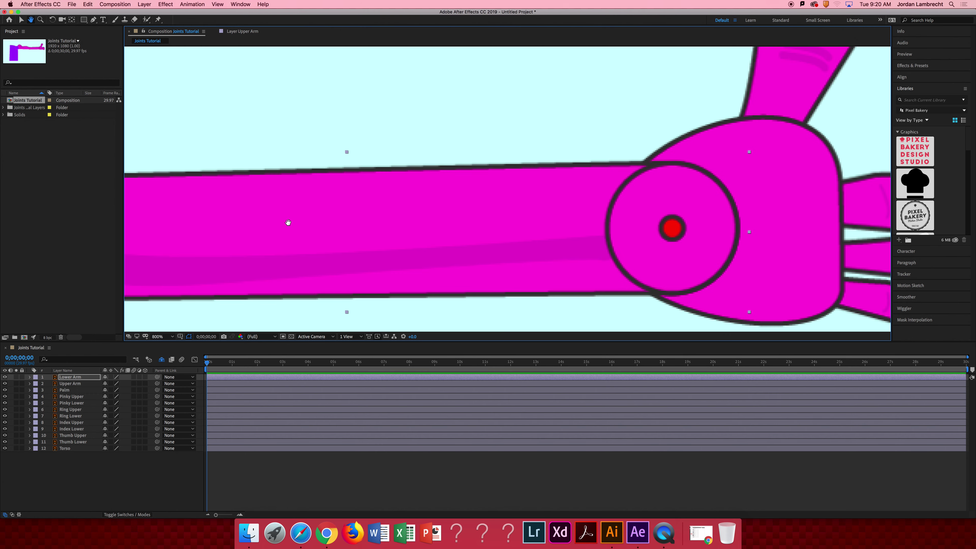
key(v)
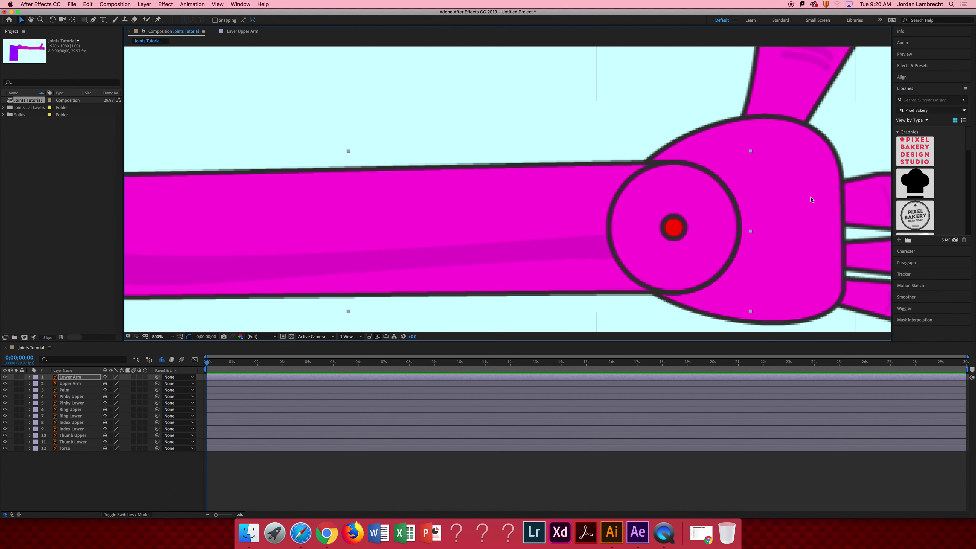
click(811, 200)
key(space)
drag(739, 200, 653, 192)
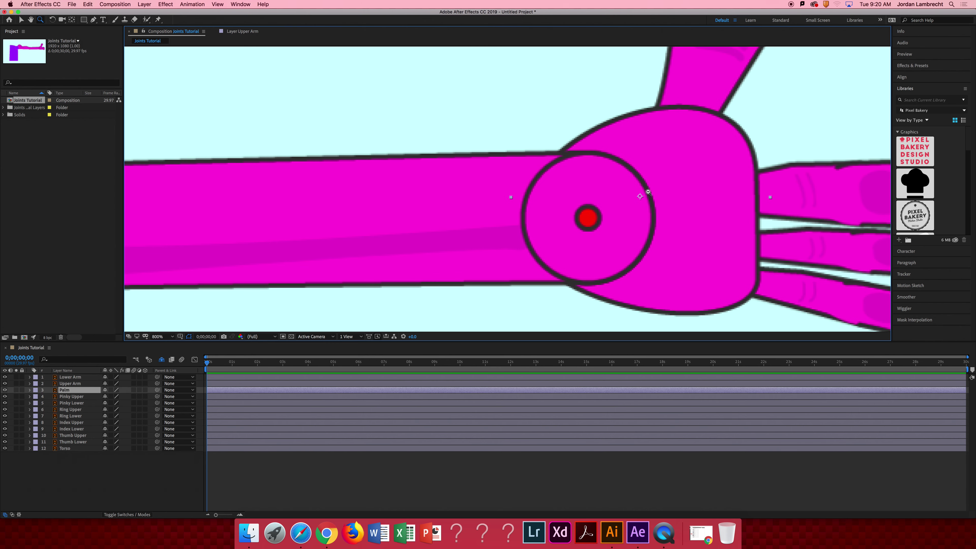
scroll(647, 193, down, 2)
key(space)
drag(239, 205, 449, 213)
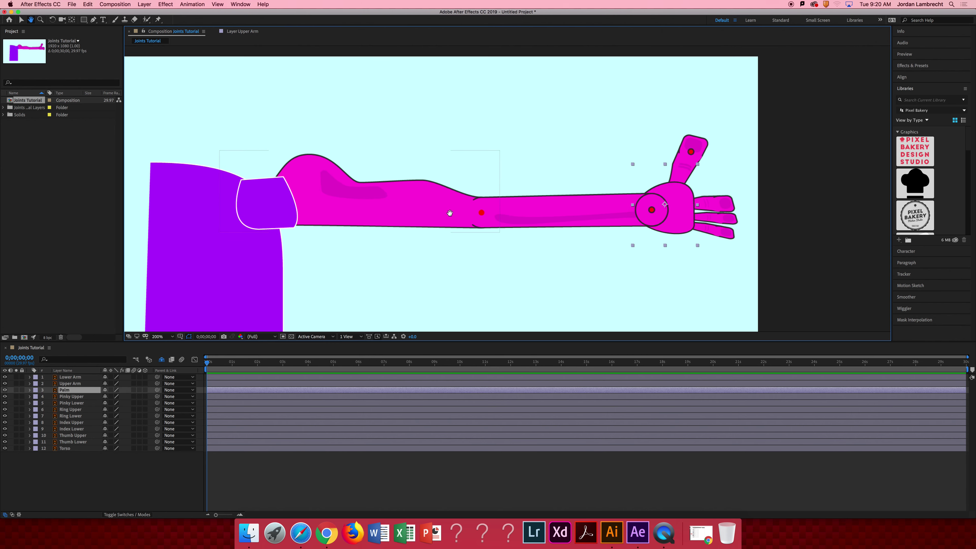
click(543, 118)
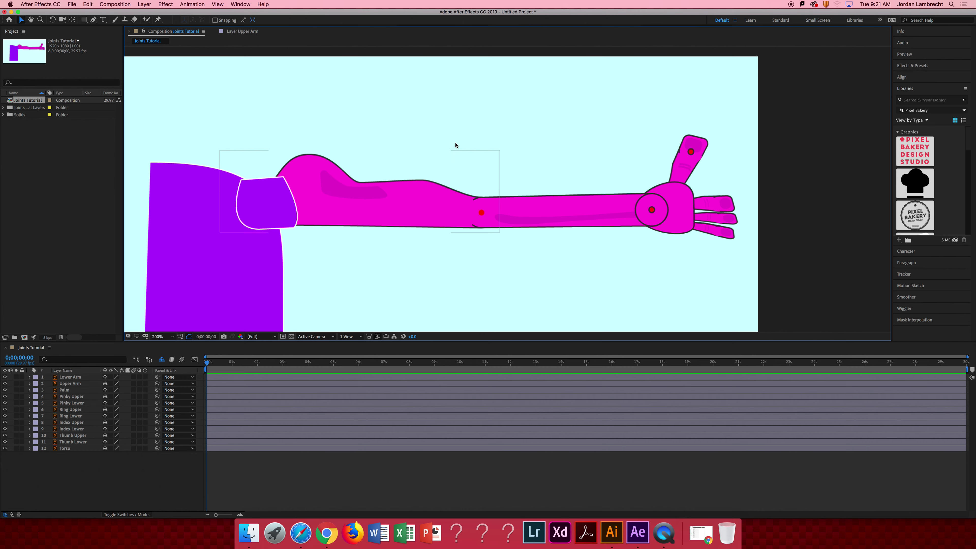
Examine where the Upper Arm layer's anchor point sits at the shoulder and the Lower Arm layer's at the elbow
click(359, 196)
key(h)
drag(374, 195, 422, 179)
key(v)
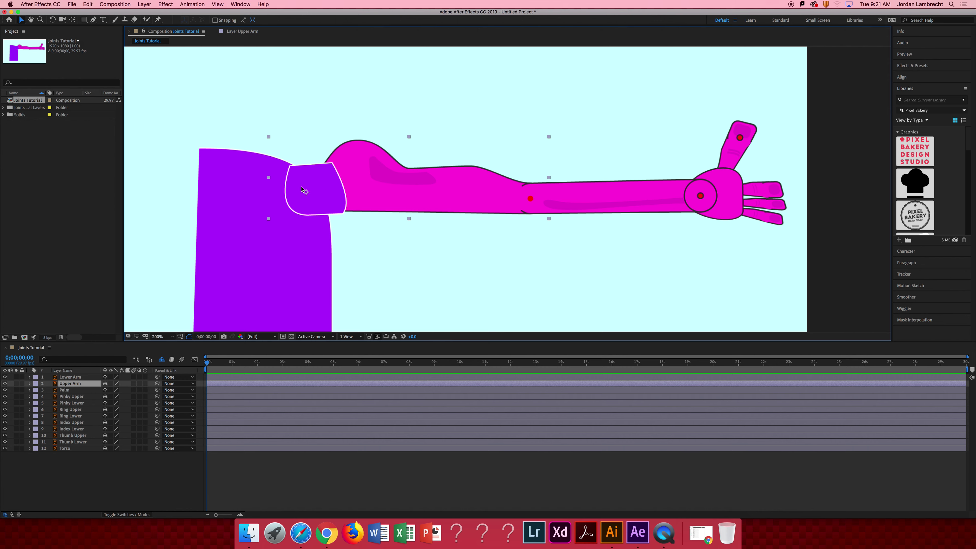
click(230, 184)
key(h)
mouse_move(257, 261)
mouse_down()
mouse_move(286, 185)
mouse_move(301, 192)
mouse_move(312, 144)
mouse_move(249, 269)
mouse_up()
key(v)
key(h)
drag(535, 161, 507, 271)
key(v)
click(386, 161)
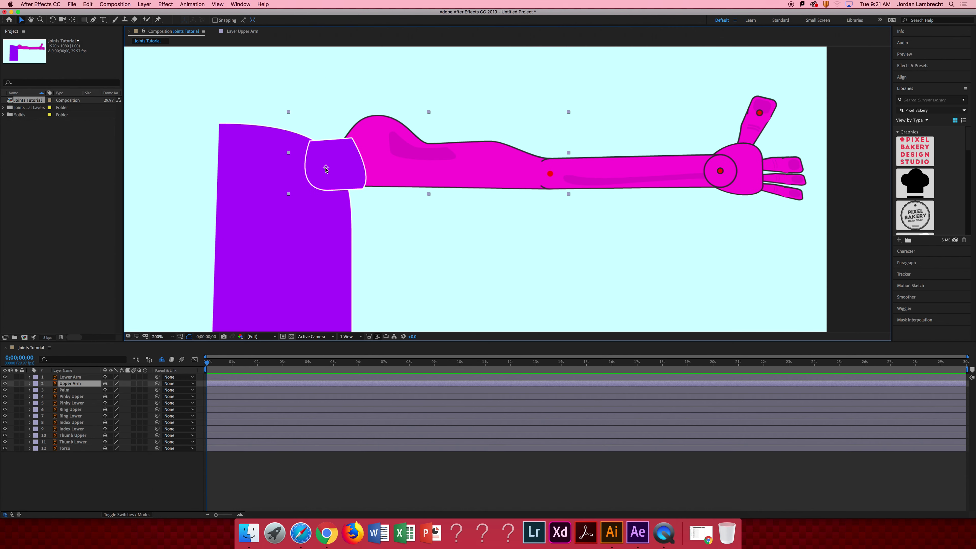
drag(423, 166, 359, 165)
click(585, 181)
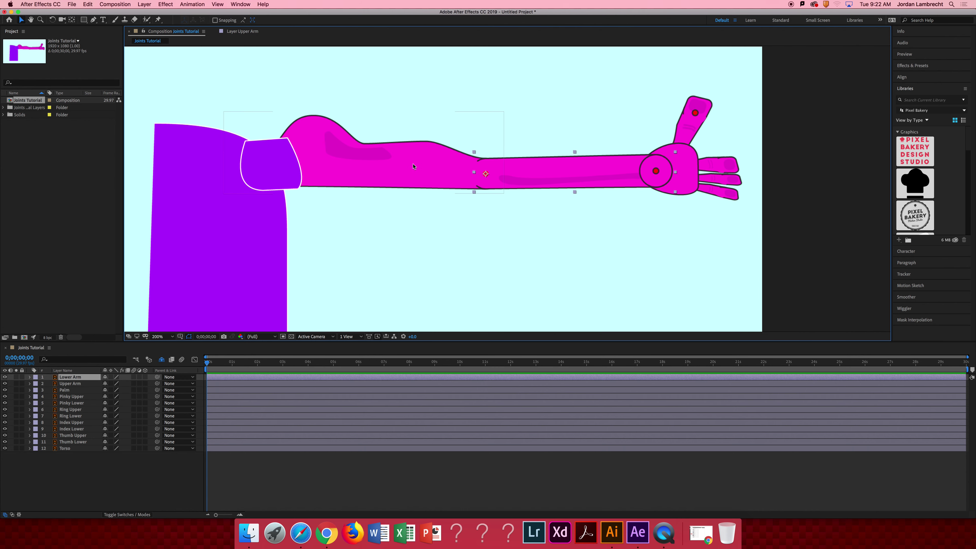
Move the Palm layer's anchor point onto the centre of the red wrist marker
drag(691, 169, 627, 178)
click(651, 180)
right_click(627, 178)
click(604, 183)
key(z)
click(603, 184)
click(603, 184)
key(v)
drag(323, 225, 412, 212)
key(y)
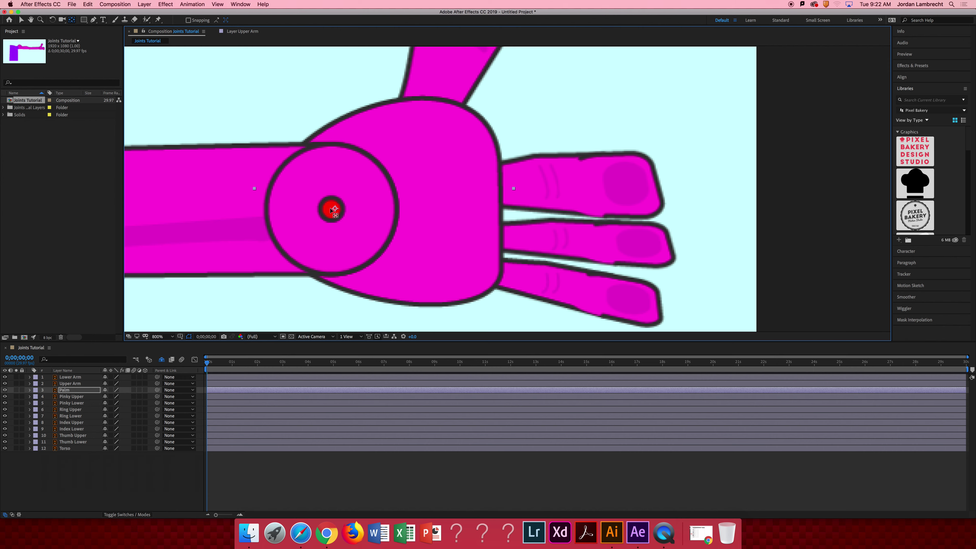
scroll(332, 208, up, 3)
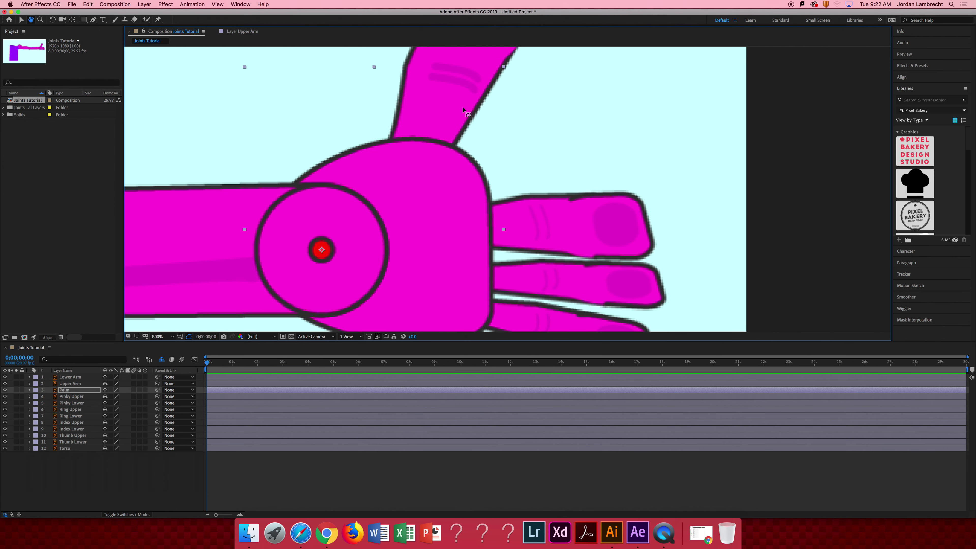
Move the Thumb Lower layer's anchor point to the base of the thumb, just inside the palm
click(704, 129)
scroll(536, 132, up, 3)
key(v)
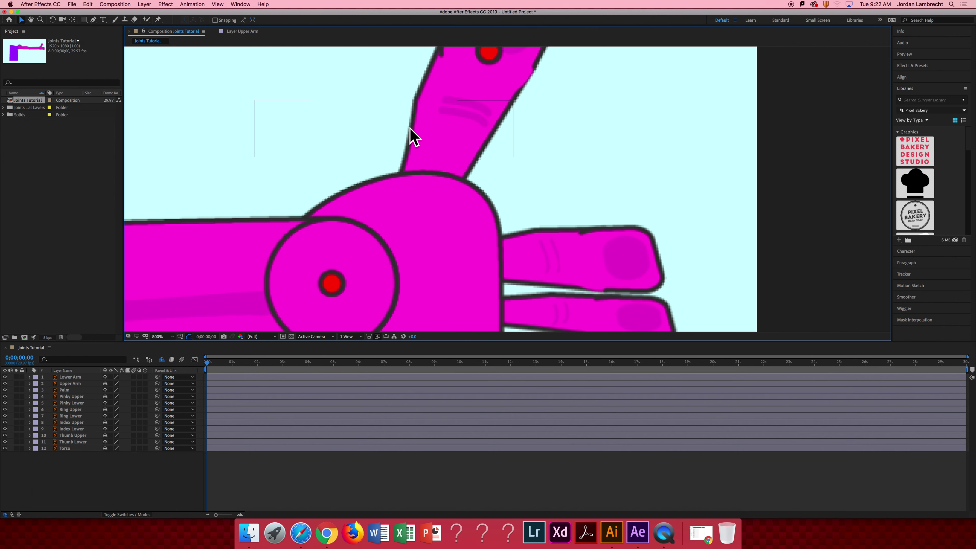
click(427, 104)
key(space)
drag(484, 127, 439, 148)
key(y)
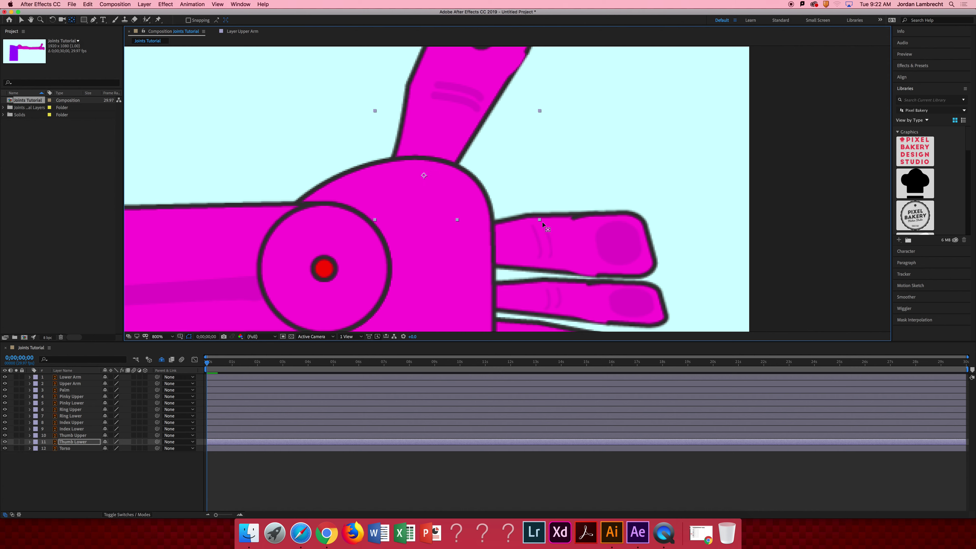
Move the Thumb Upper layer's anchor point onto the centre of the red thumb marker
key(space)
drag(526, 140, 514, 214)
key(v)
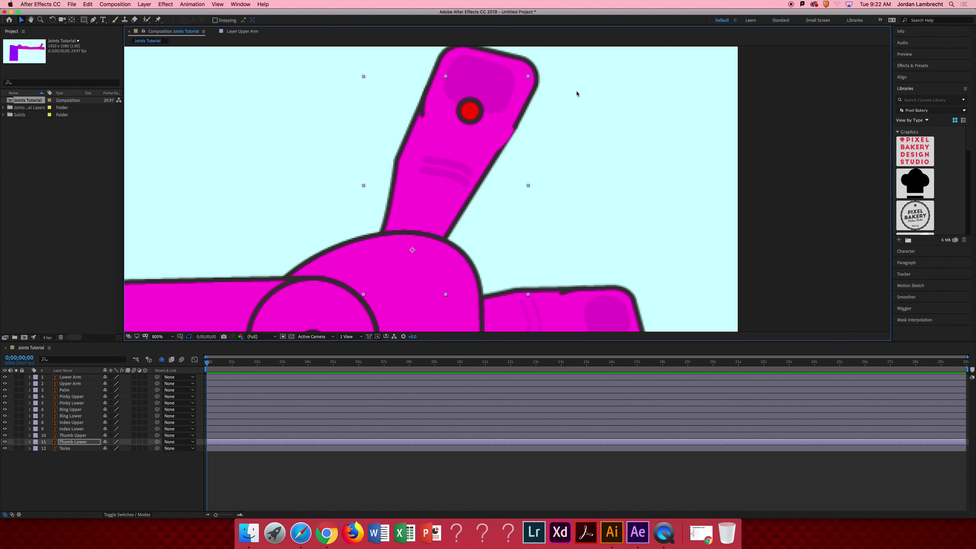
click(513, 98)
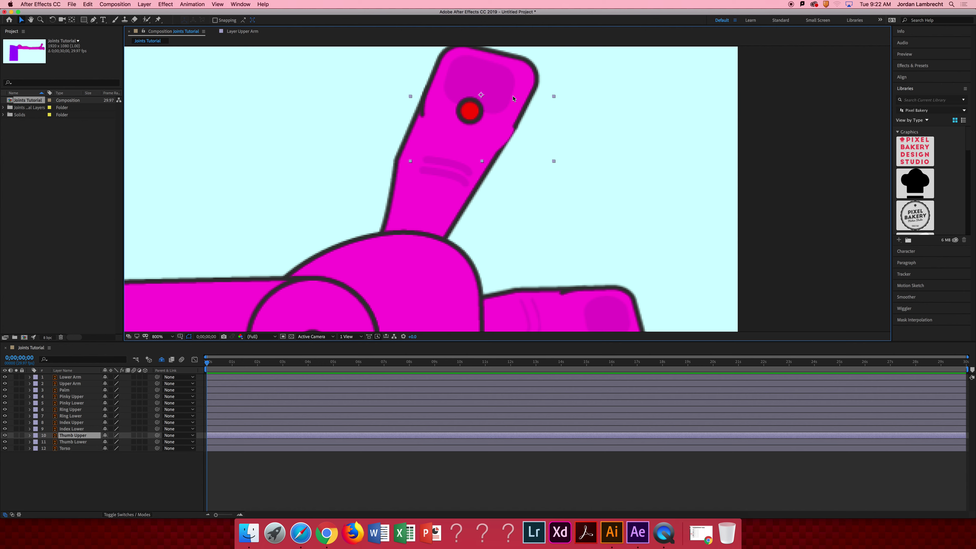
key(y)
drag(480, 94, 470, 112)
right_click(479, 95)
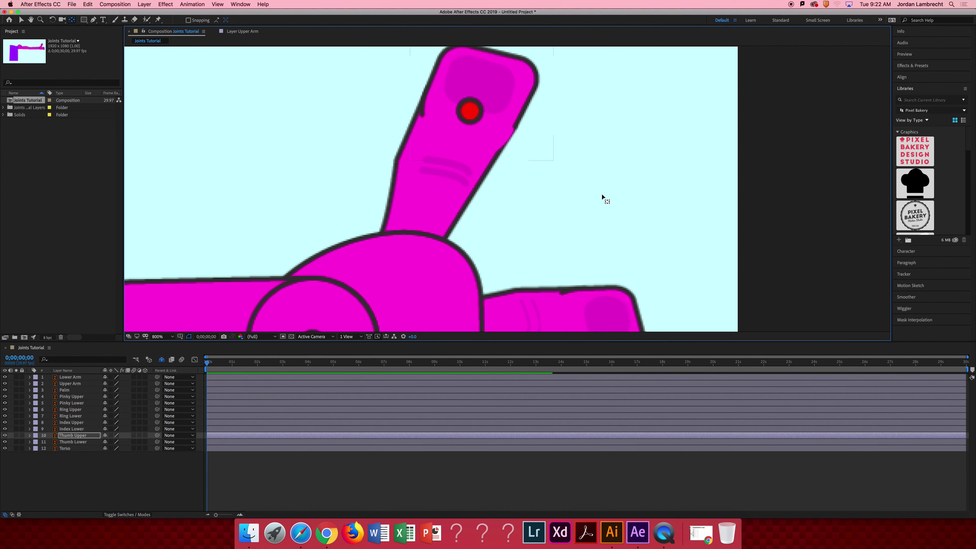
Place the Index Lower anchor point inside the palm at the knuckle and the Index Upper anchor point at the finger's middle joint
click(597, 165)
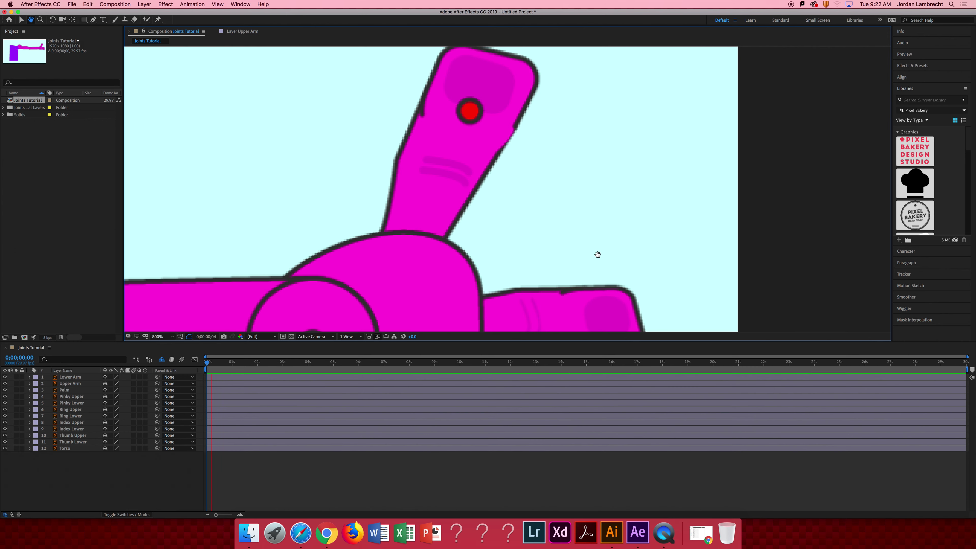
drag(597, 252, 573, 131)
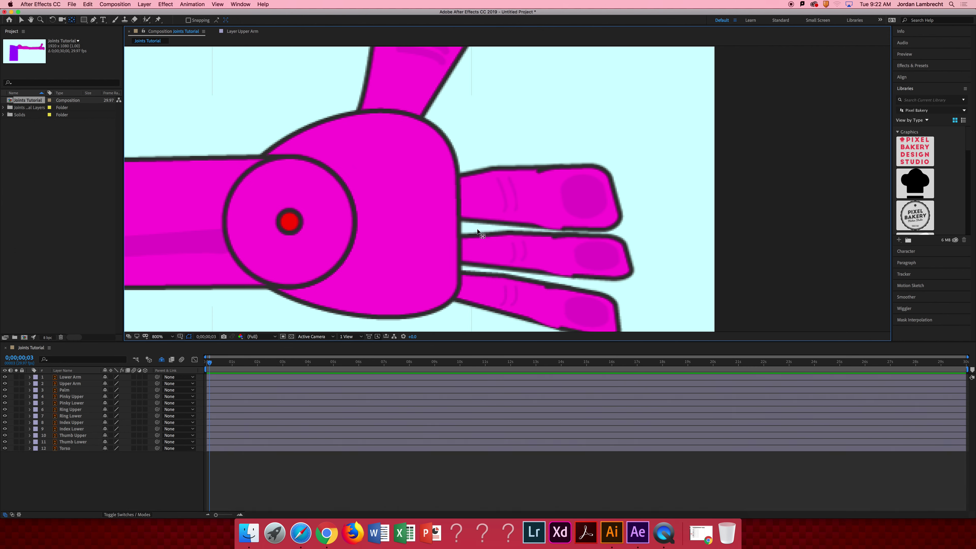
click(490, 199)
drag(477, 198, 421, 197)
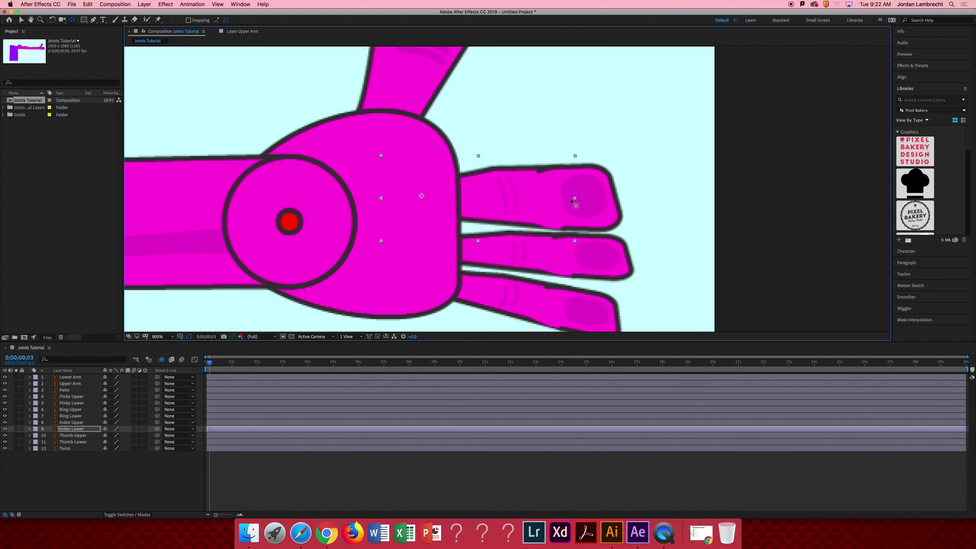
click(581, 195)
drag(573, 197, 546, 199)
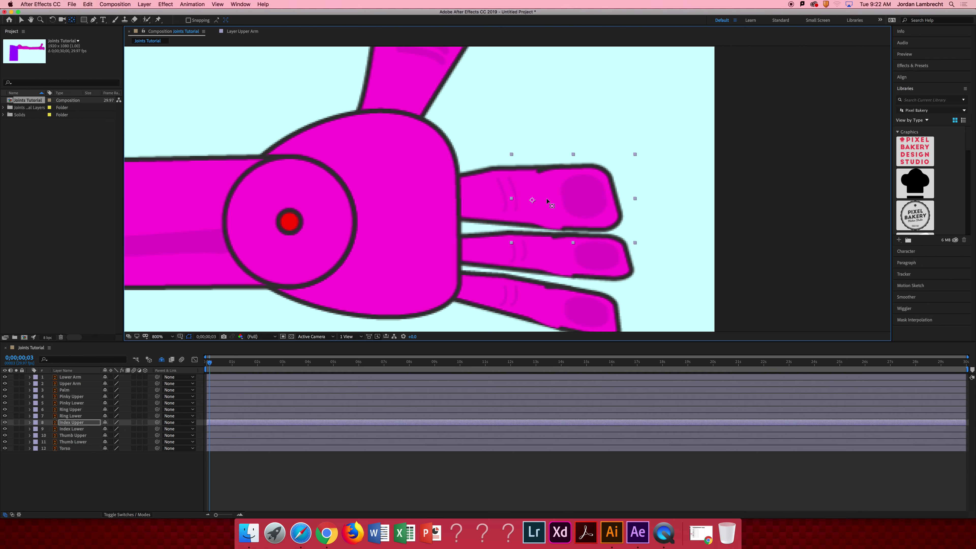
Place the anchor points of the ring and pinky finger layers at their knuckles inside the palm and at their middle joints
click(597, 259)
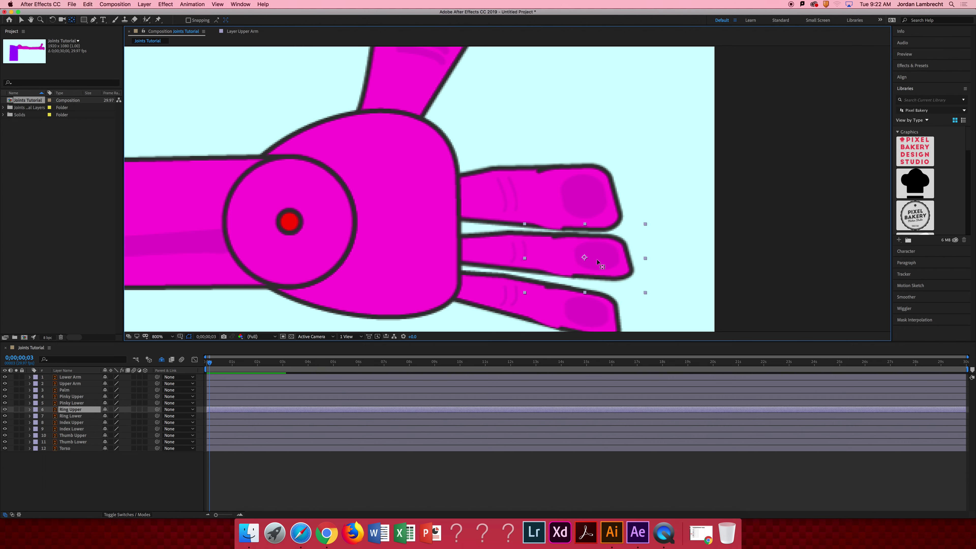
click(496, 247)
drag(491, 253, 467, 253)
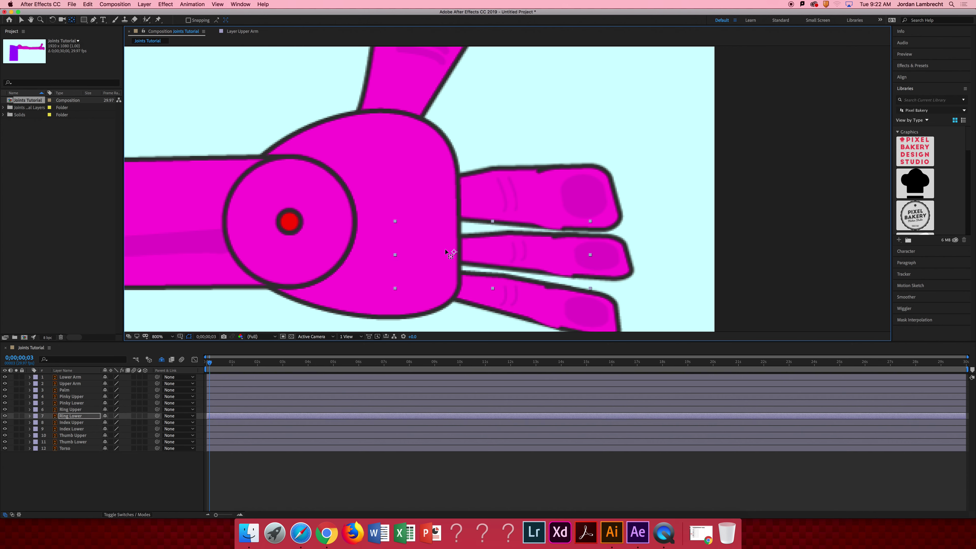
click(485, 297)
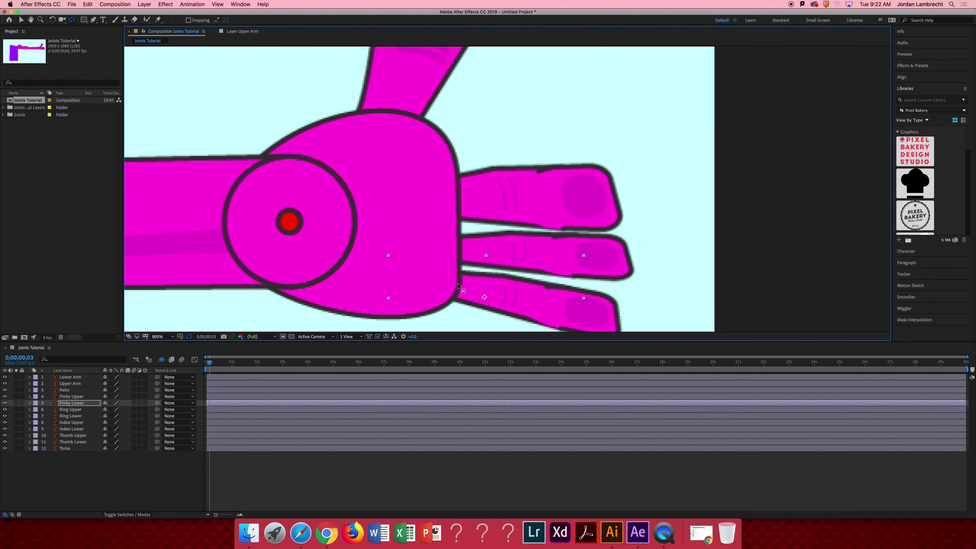
click(588, 313)
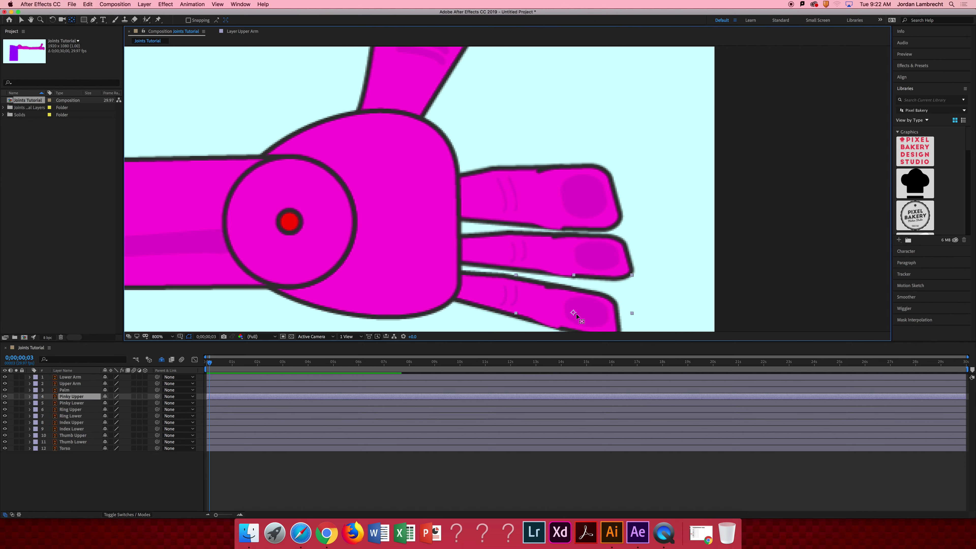
Examine the Lower Arm layer's anchor point at the elbow and the whole arm with the torso
drag(265, 236, 757, 200)
right_click(257, 237)
click(384, 199)
key(z)
alt+click(384, 200)
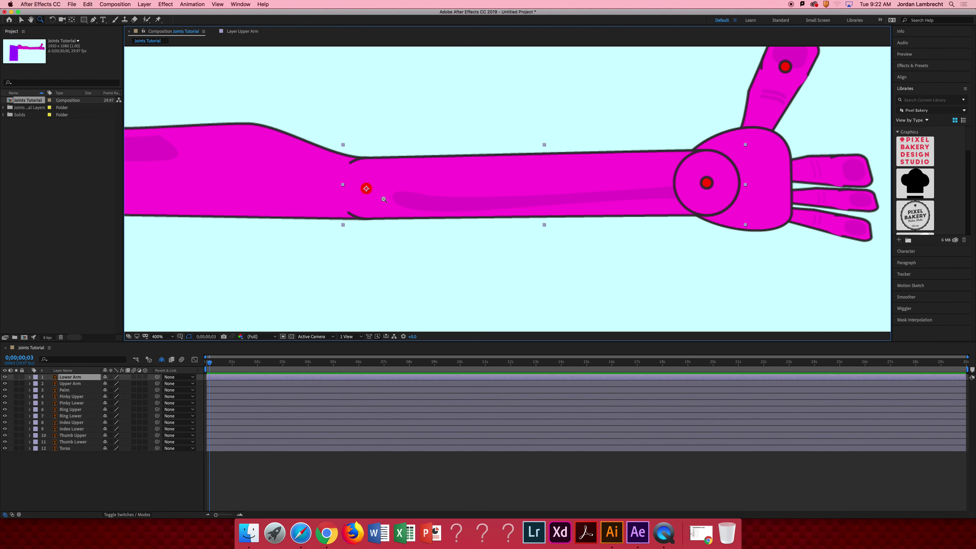
alt+click(384, 199)
alt+click(384, 200)
drag(582, 167, 568, 230)
key(z)
click(514, 222)
key(space)
drag(492, 189, 463, 149)
key(v)
click(648, 118)
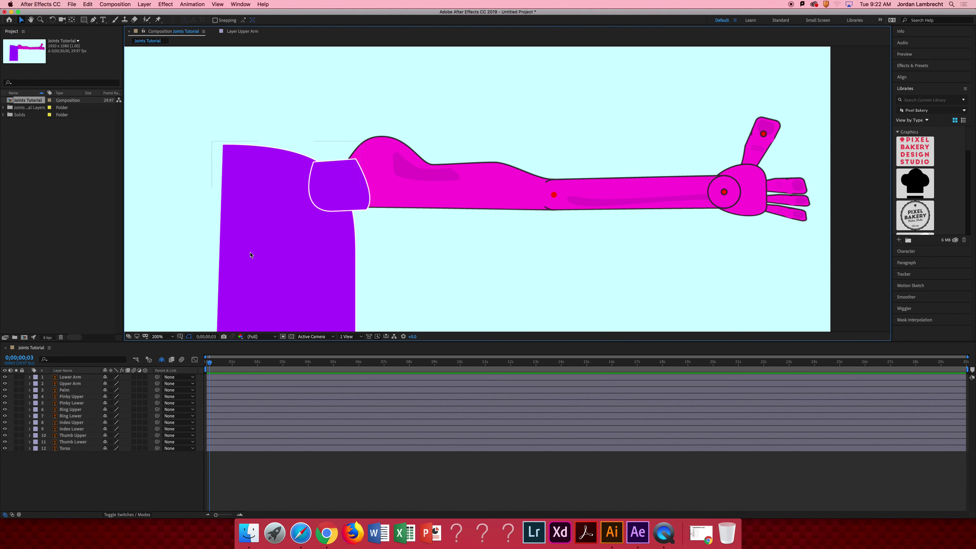
Parent the Upper Arm layer to the Torso layer
click(461, 177)
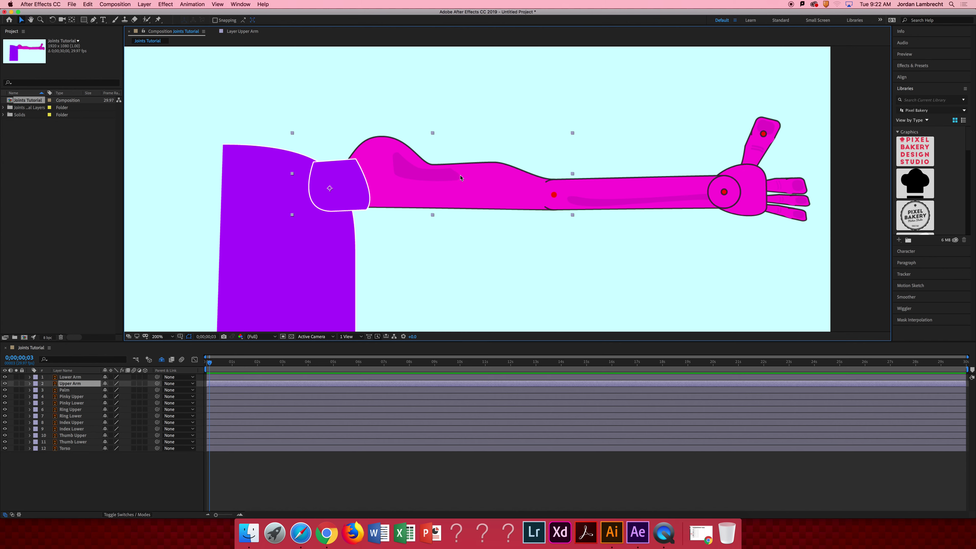
click(69, 385)
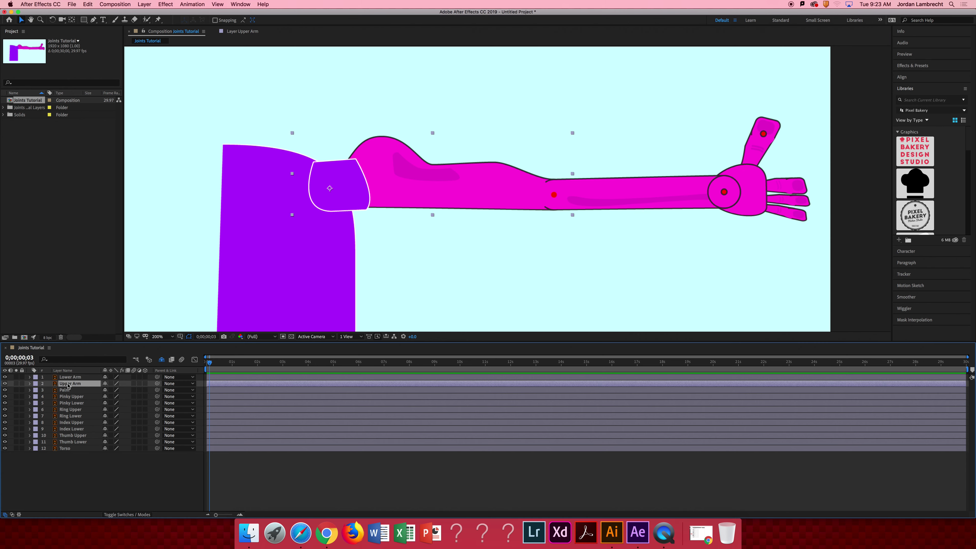
drag(156, 383, 60, 450)
drag(161, 385, 70, 450)
right_click(70, 450)
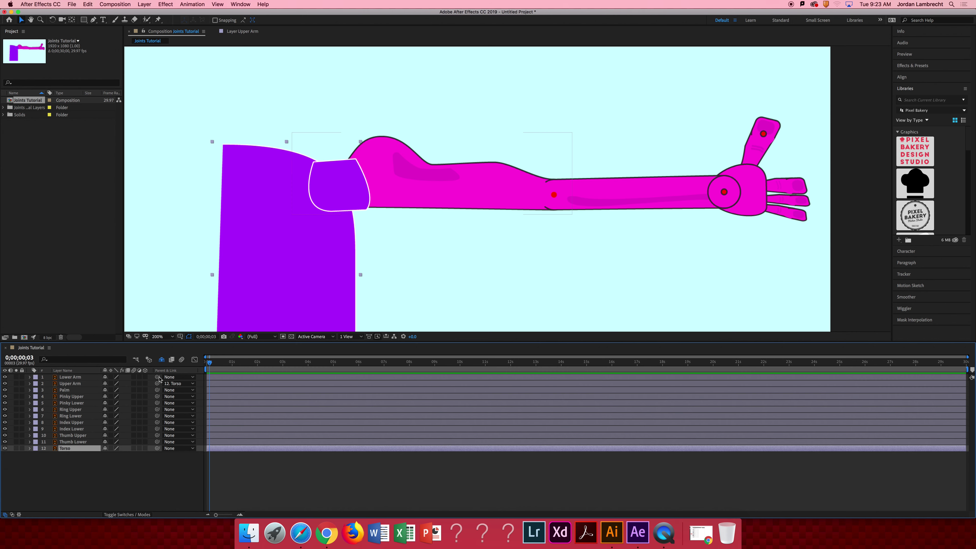
click(176, 422)
drag(157, 383, 77, 448)
click(179, 384)
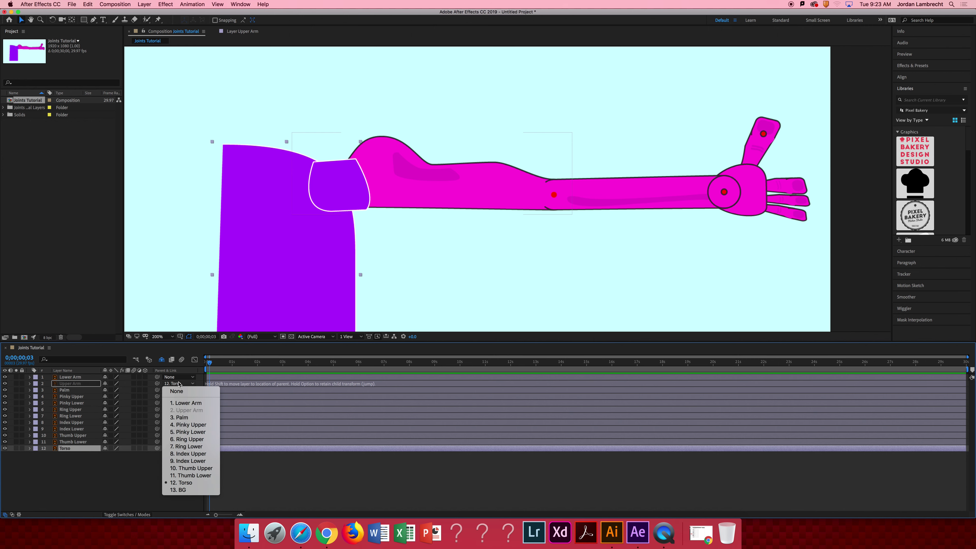
click(180, 483)
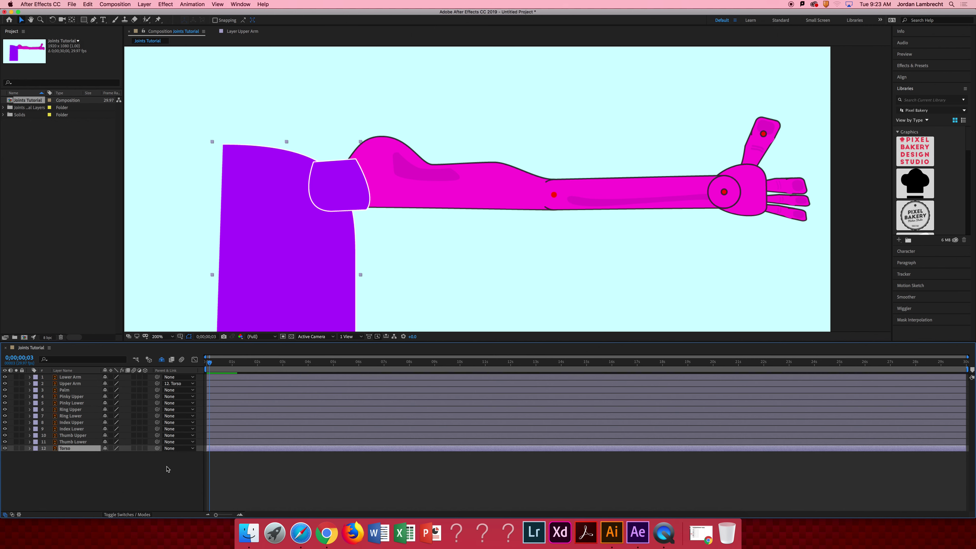
Parent the Lower Arm layer to Upper Arm and the Palm layer to Lower Arm
click(69, 383)
click(71, 378)
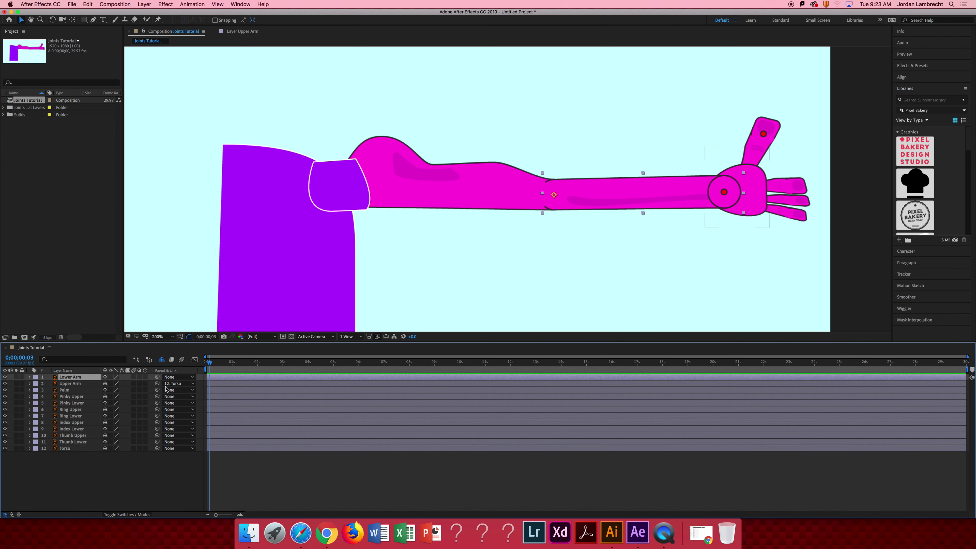
right_click(66, 384)
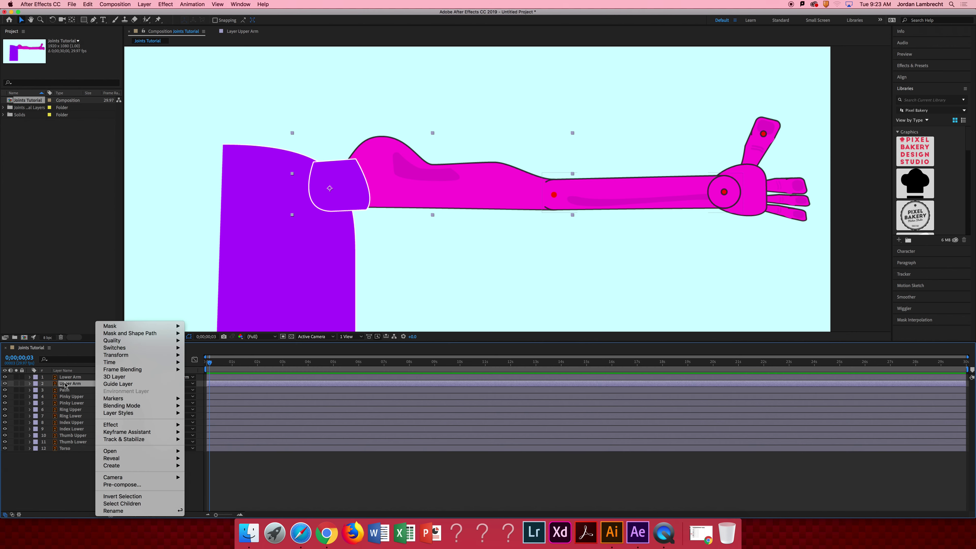
click(205, 389)
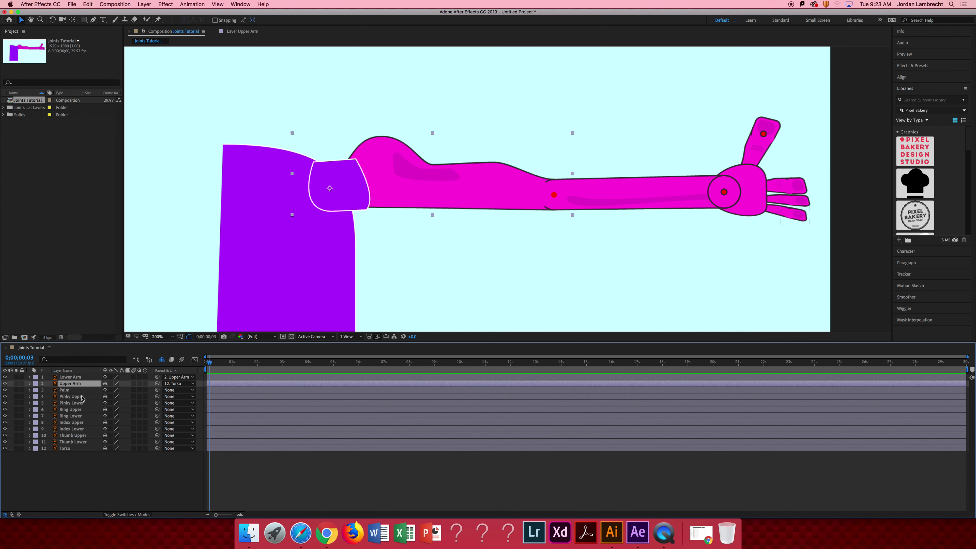
click(68, 391)
drag(157, 390, 76, 379)
Parent the Pinky Upper layer to Pinky Lower and the Pinky Lower layer to Palm
click(77, 396)
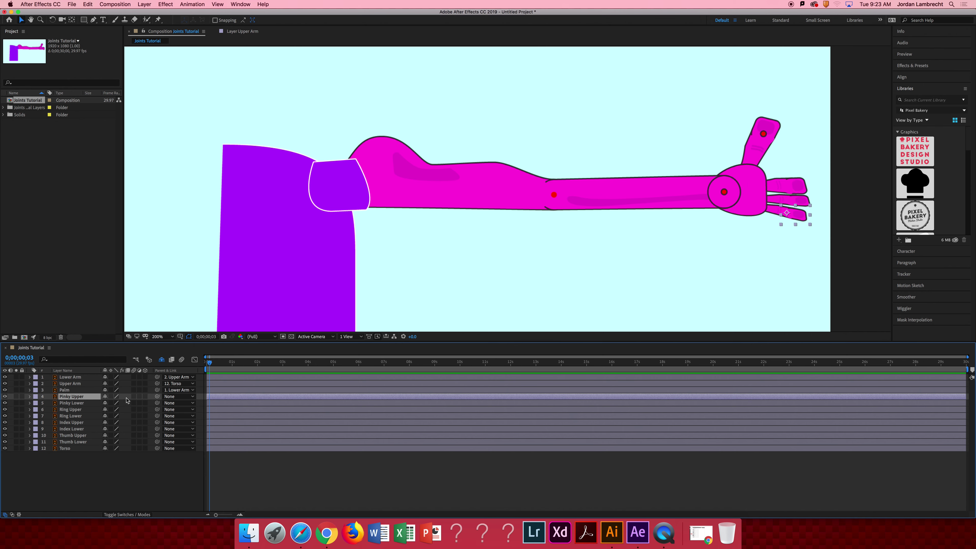
drag(157, 396, 76, 404)
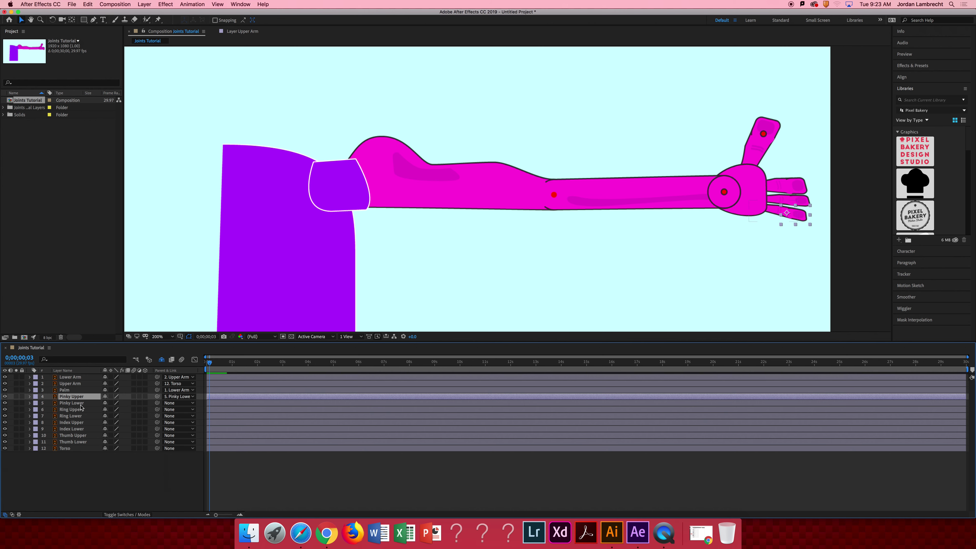
click(77, 403)
drag(157, 403, 77, 391)
Parent the Ring Upper layer to Ring Lower and the Ring Lower layer to Palm
click(76, 409)
drag(157, 410, 81, 391)
click(116, 416)
Parent the Index Upper layer to Index Lower and the Index Lower layer to Palm
click(72, 422)
drag(156, 422, 90, 430)
click(90, 429)
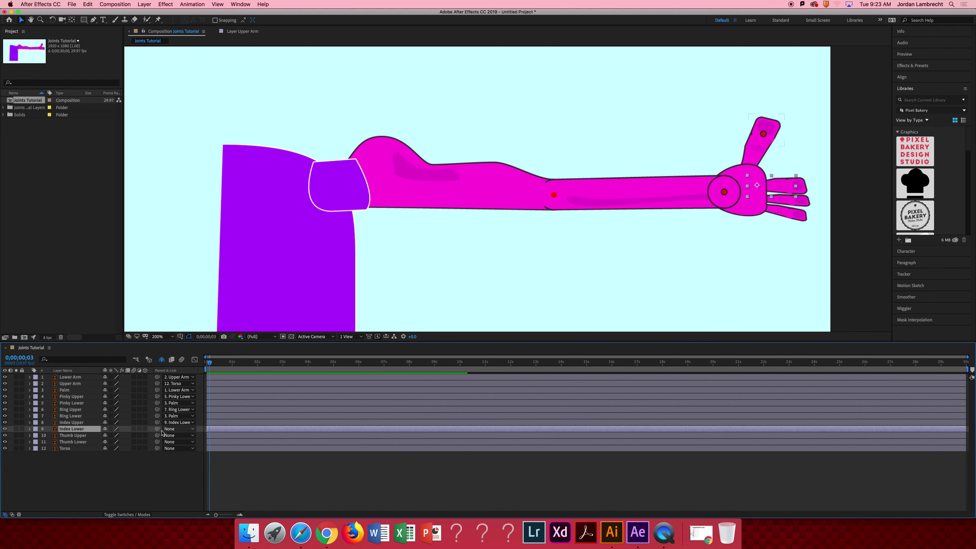
drag(157, 429, 90, 396)
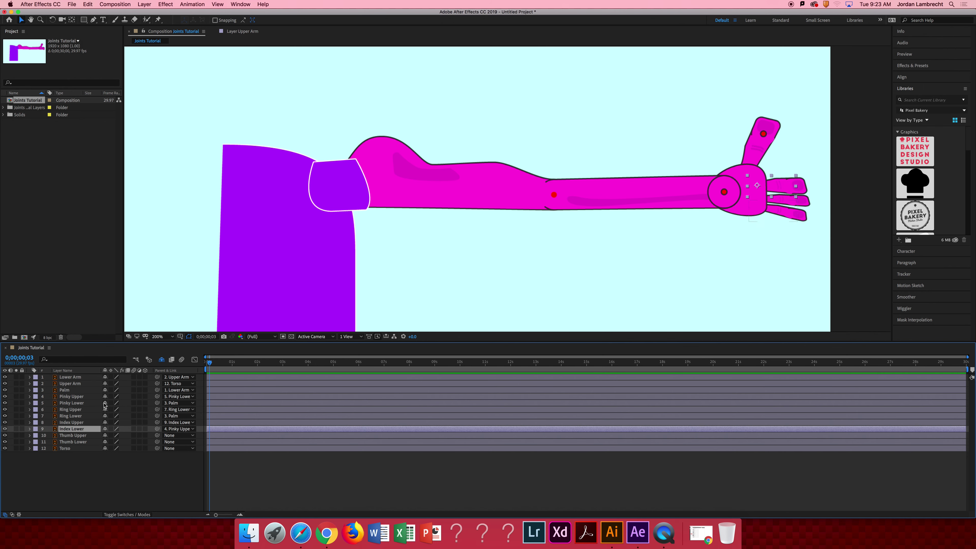
drag(157, 429, 75, 390)
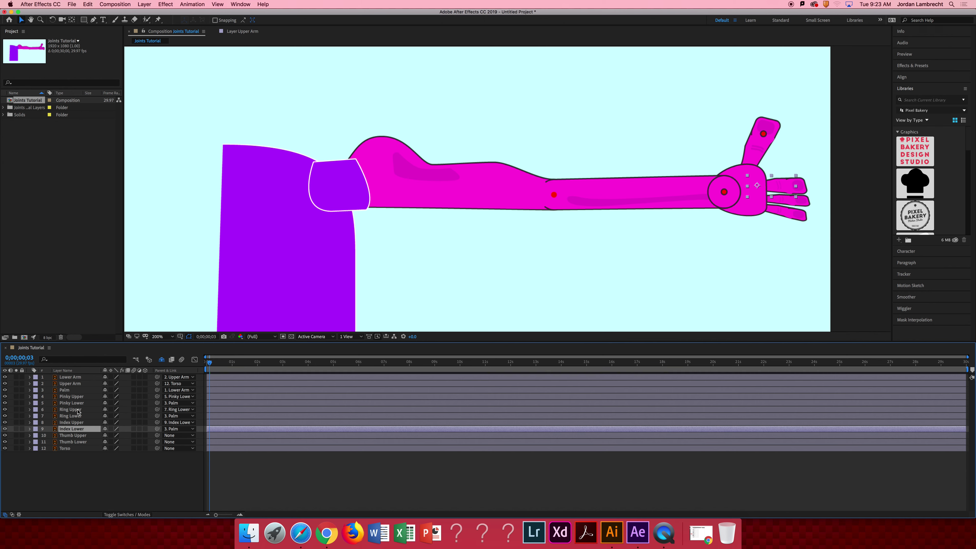
Parent the Thumb Upper layer to Thumb Lower and the Thumb Lower layer to Palm
key(super+Down)
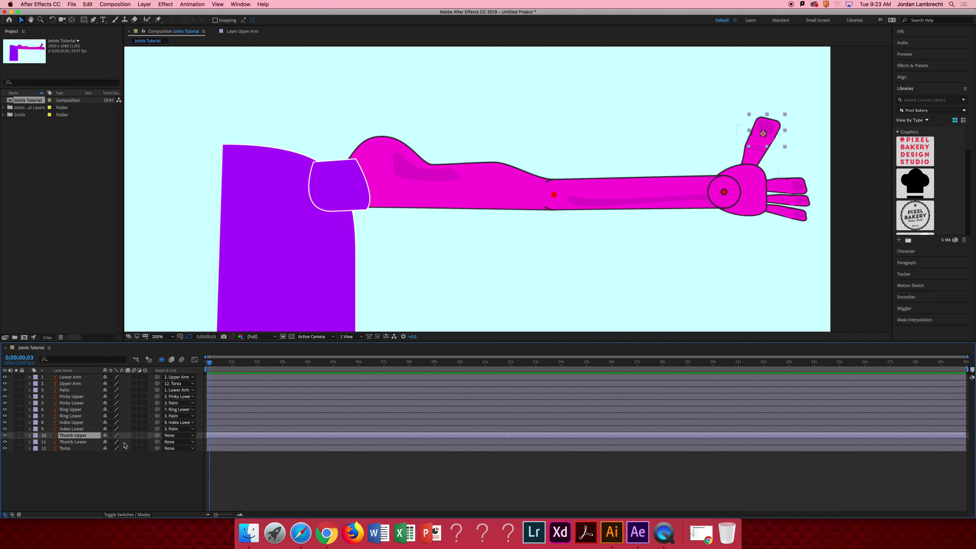
drag(154, 436, 75, 443)
click(80, 443)
click(164, 442)
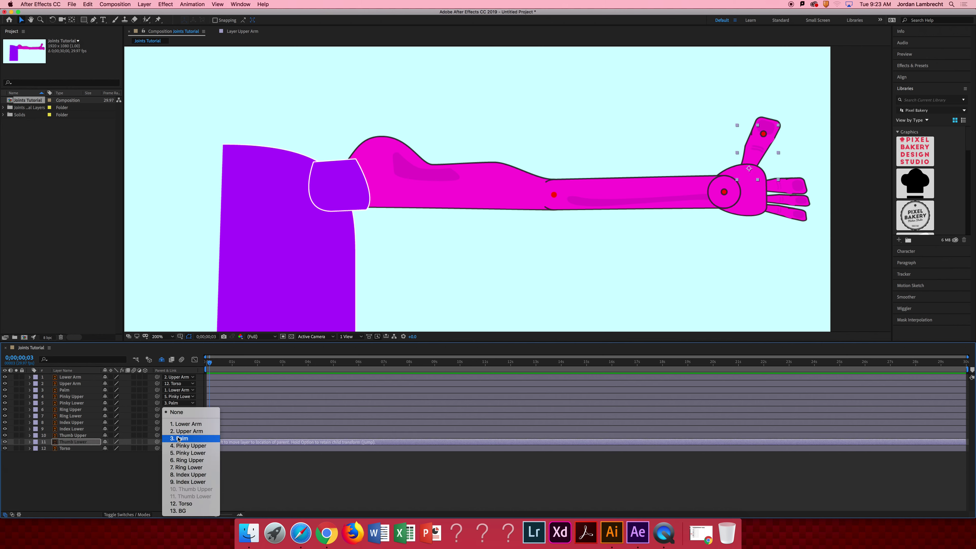
click(178, 440)
click(294, 480)
drag(522, 187, 503, 195)
click(506, 192)
click(565, 140)
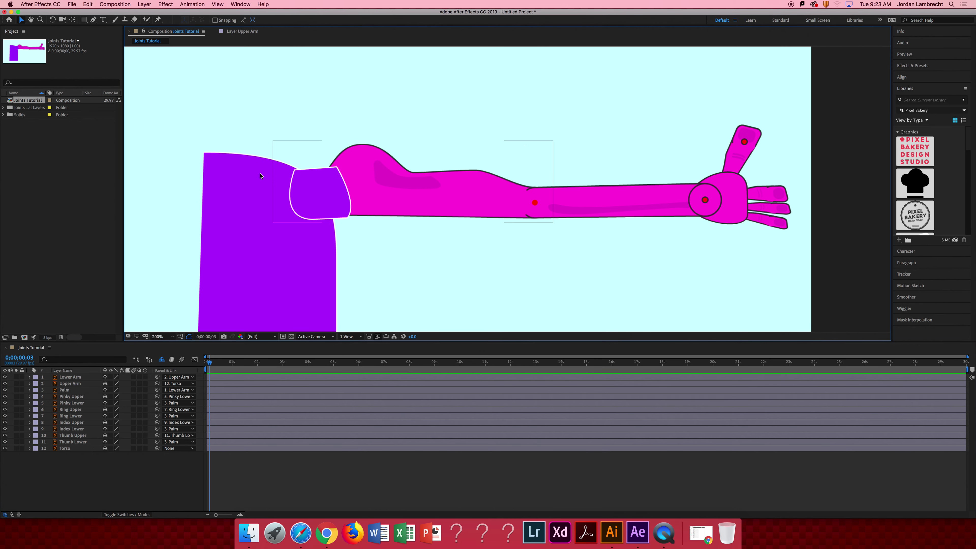
Create a new composition with the HDTV 1080 29.97 preset and show its transparency grid
click(24, 338)
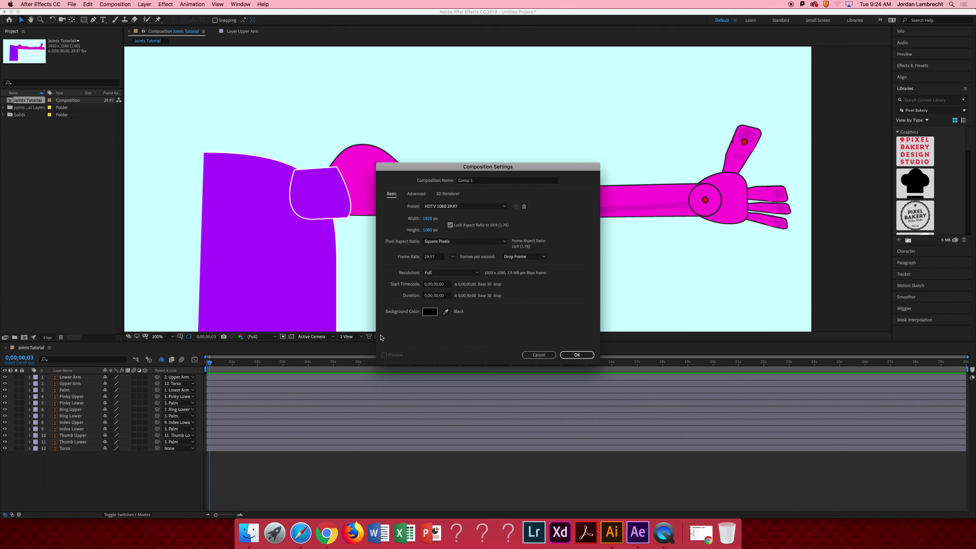
key(Return)
key(z)
alt+click(522, 221)
alt+click(522, 221)
key(v)
click(291, 337)
drag(487, 172, 470, 200)
key(z)
click(472, 204)
Draw a red square as a shape layer in the left half of the composition
key(v)
click(84, 19)
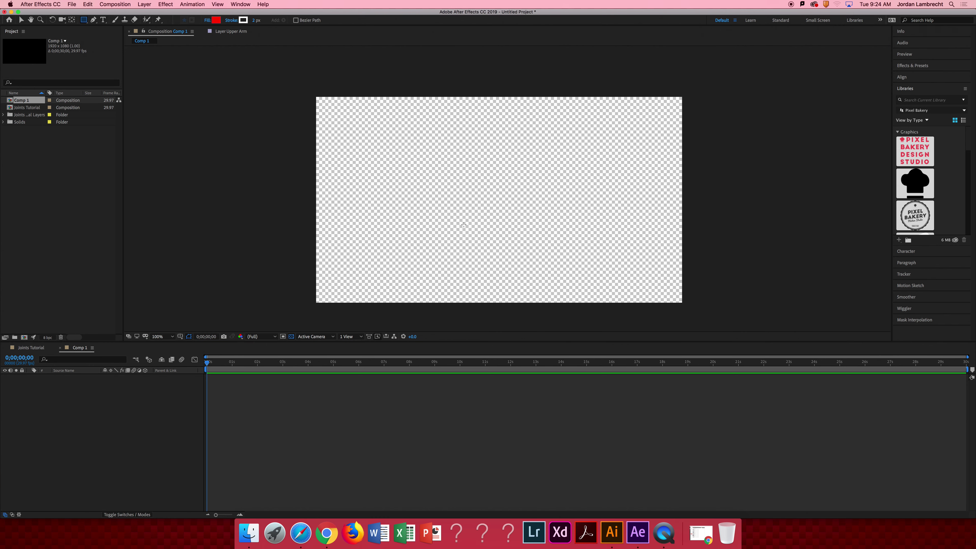
drag(358, 157, 468, 266)
key(v)
click(271, 70)
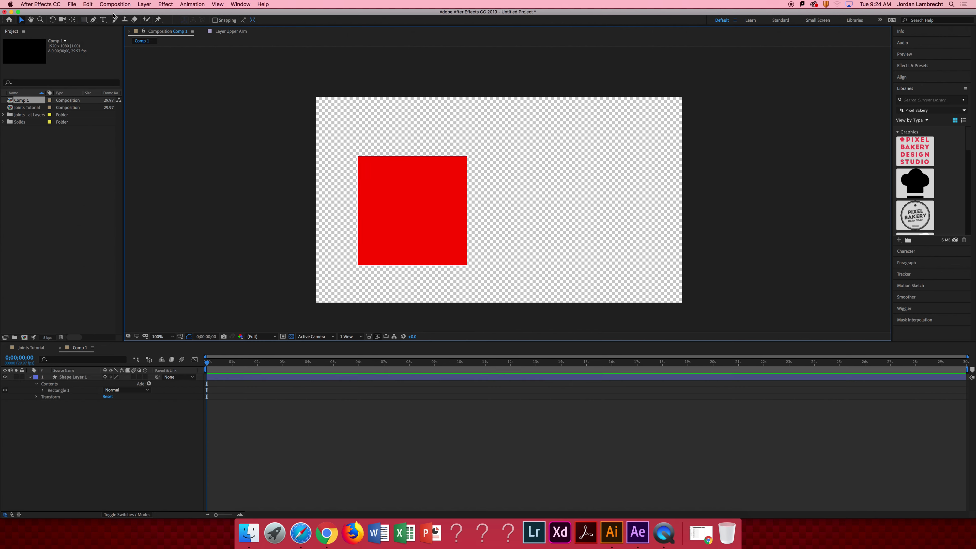
Draw a red circle as a separate shape layer in the right half of the composition
drag(82, 17, 103, 41)
drag(536, 252, 623, 165)
key(v)
click(680, 235)
Move the anchor points of the square and the circle to the centre of each shape
click(418, 218)
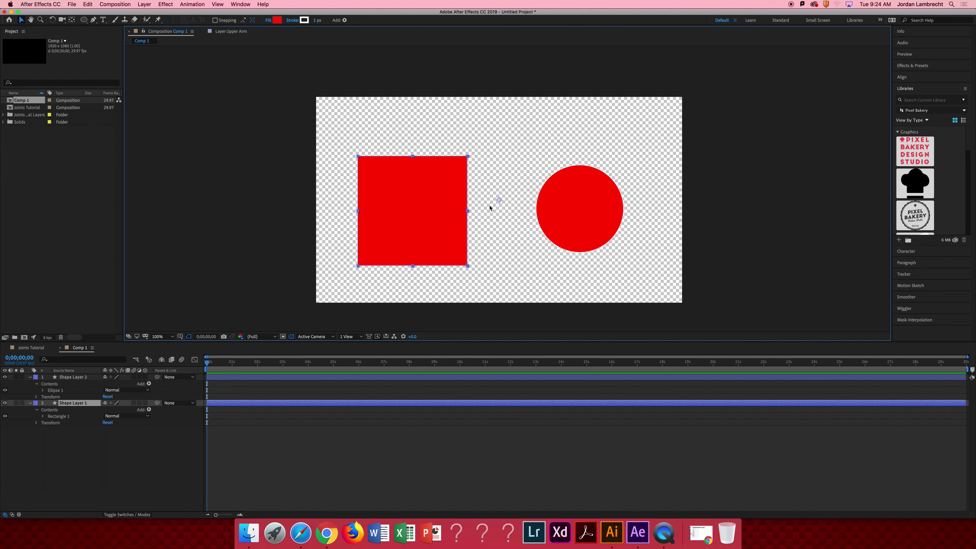
key(y)
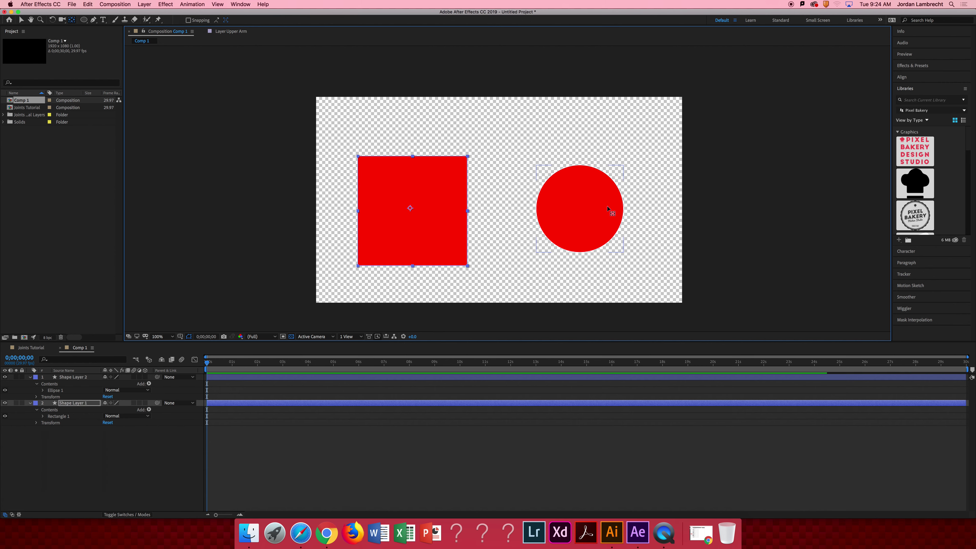
click(557, 204)
drag(499, 199, 581, 211)
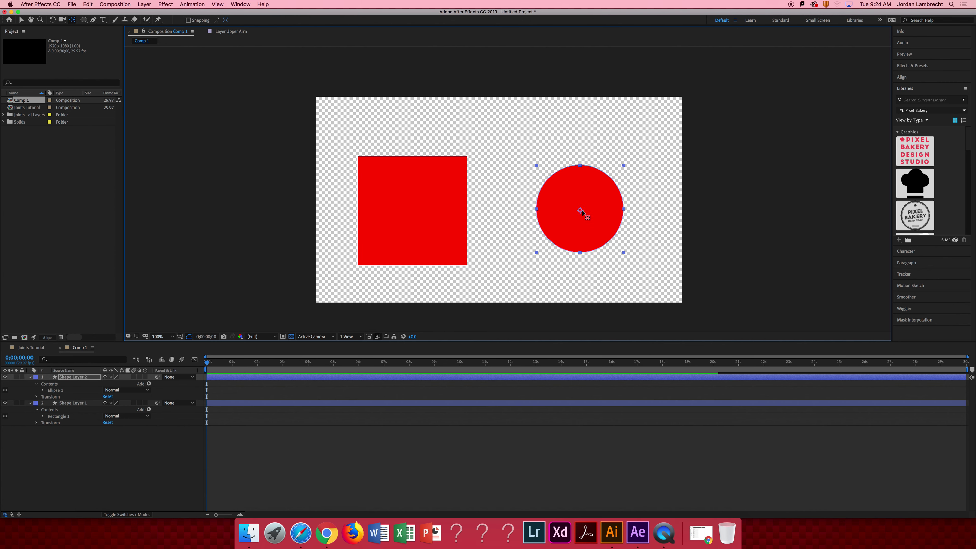
click(388, 264)
key(v)
Keyframe the circle's position at the first frame and move it diagonally up to 1582, 340 at 0;00;02;27
click(215, 378)
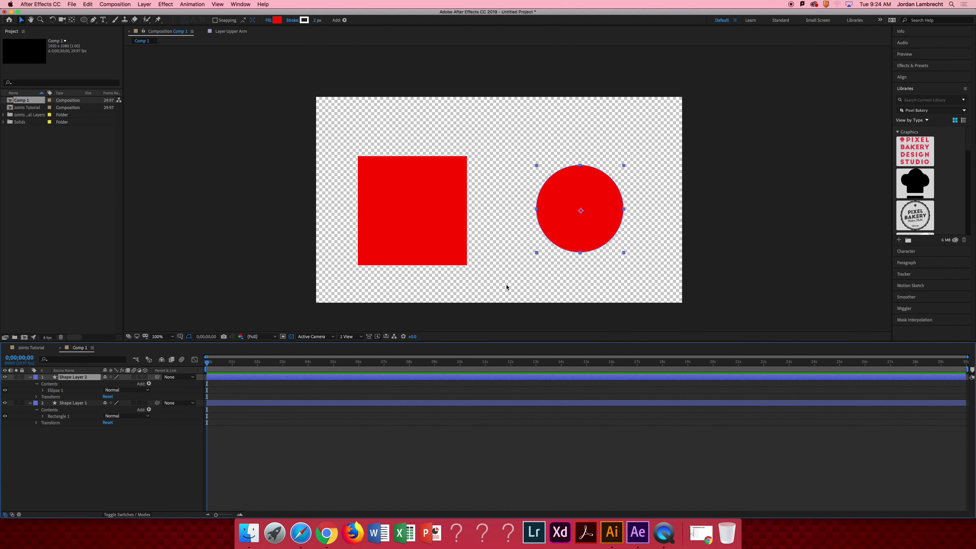
key(alt+shift+p)
click(332, 365)
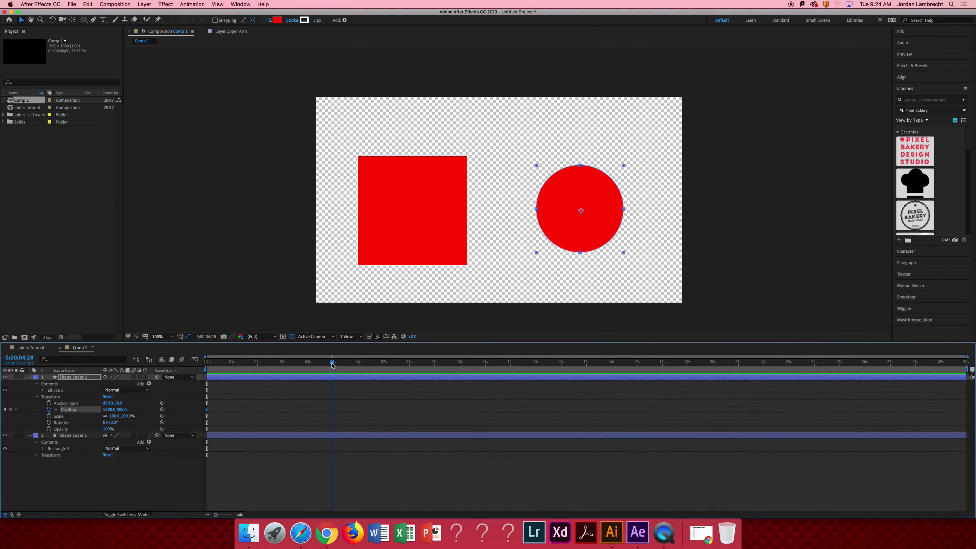
click(281, 363)
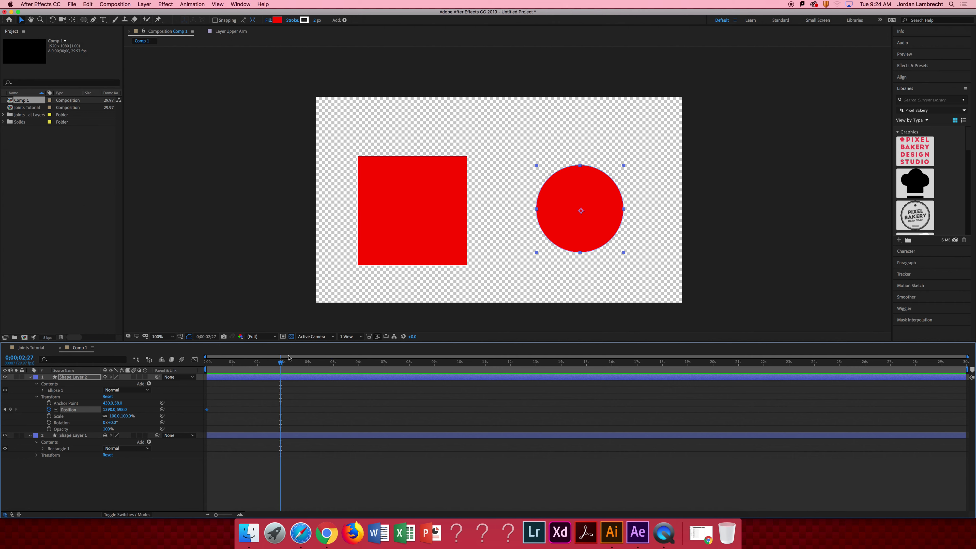
key(equal)
key(equal)
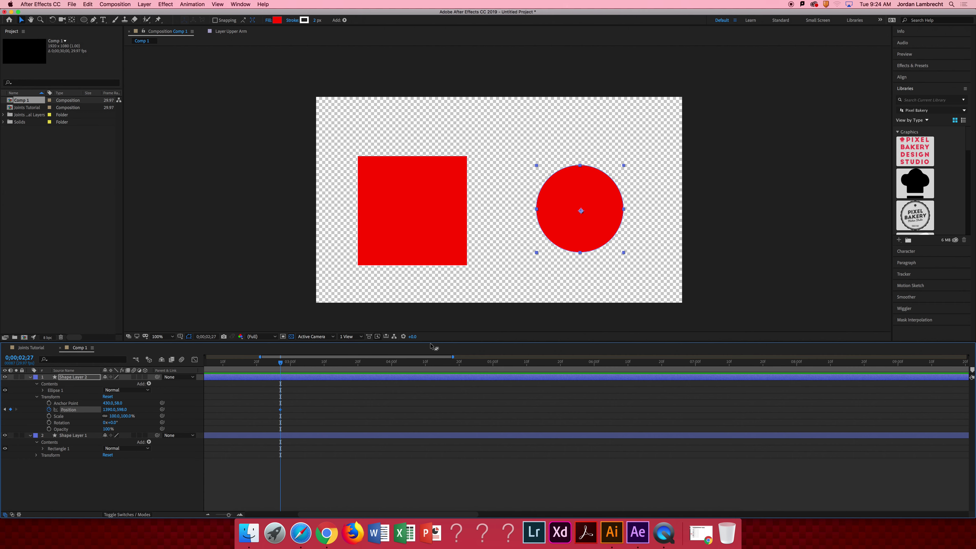
drag(589, 215, 625, 166)
drag(526, 190, 562, 192)
scroll(560, 157, down, 2)
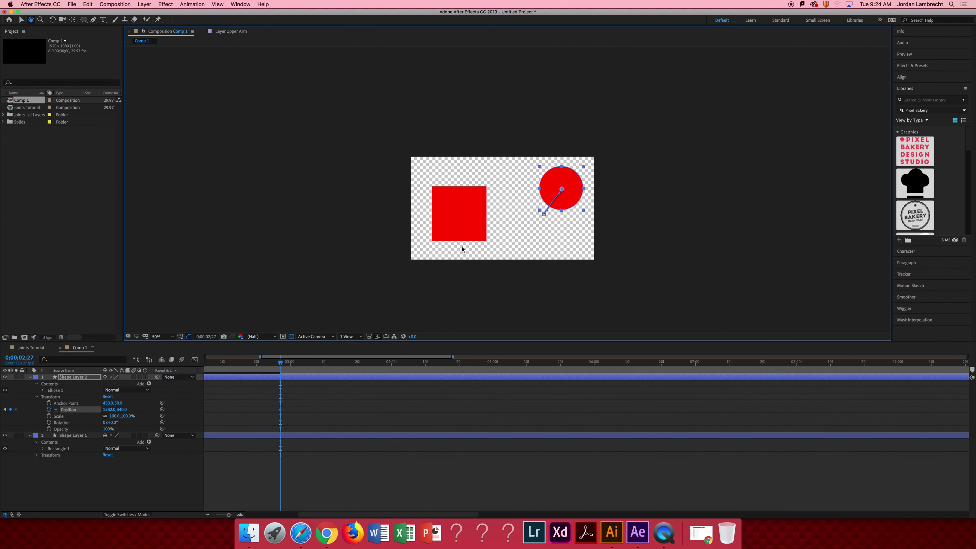
drag(215, 363, 54, 366)
drag(209, 367, 342, 366)
key(space)
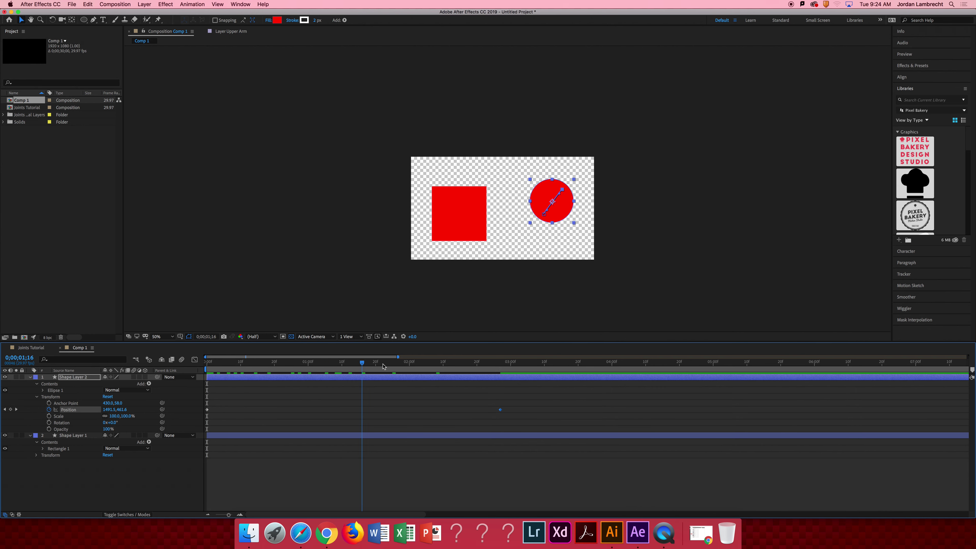
Keyframe the square's rotation at the first frame and at 0;00;02;27, and set the rotation to 36°
click(461, 225)
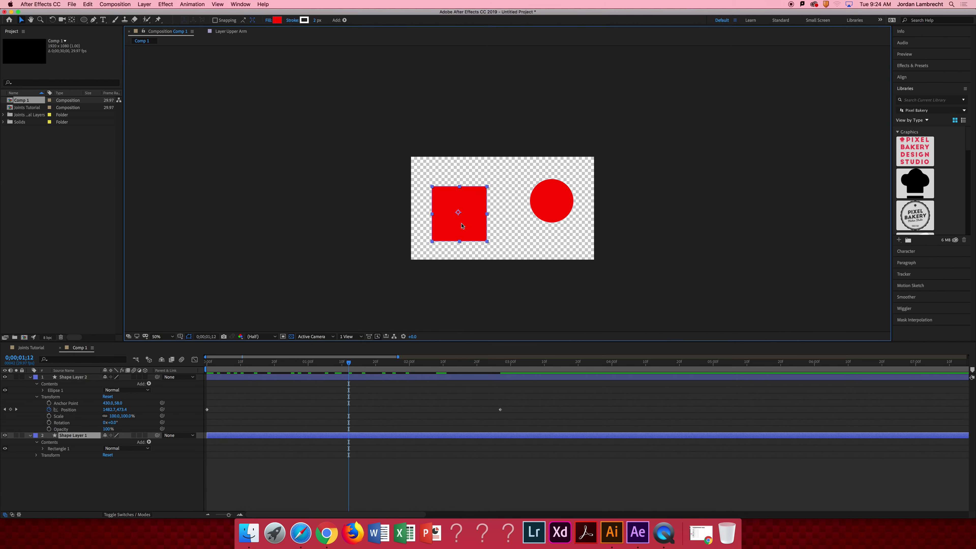
click(205, 367)
key(alt+shift+r)
drag(502, 369, 500, 367)
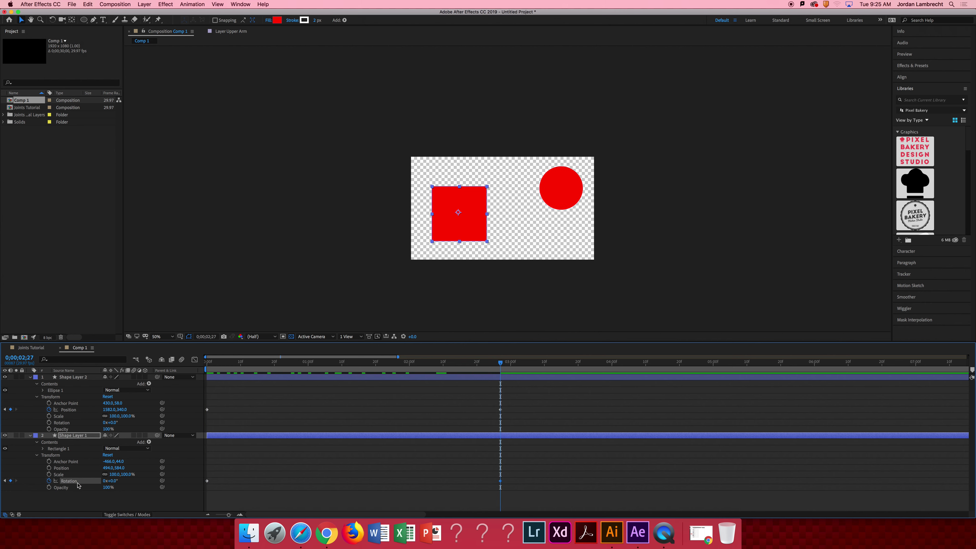
drag(113, 482, 135, 484)
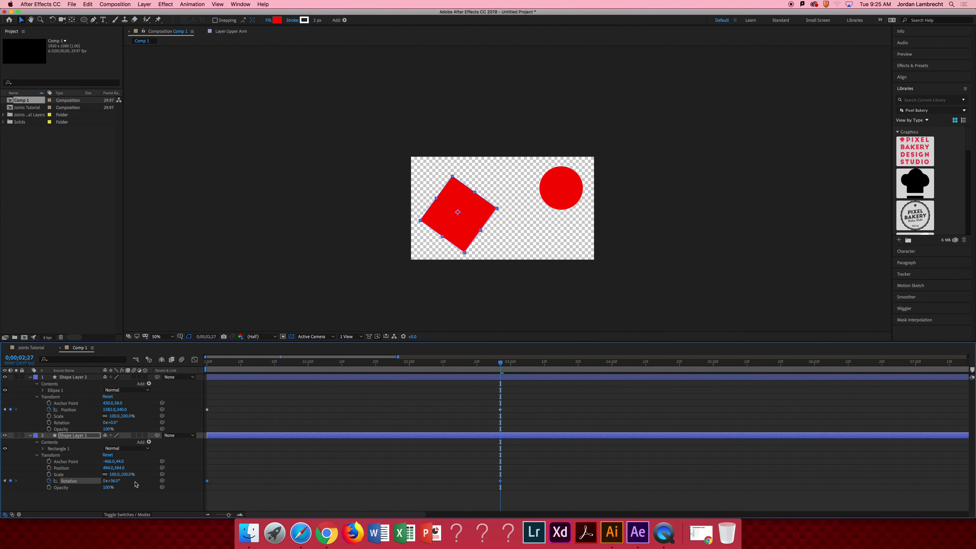
Set the square's rotation to 0° at the 0;00;00;00 keyframe
click(211, 367)
key(space)
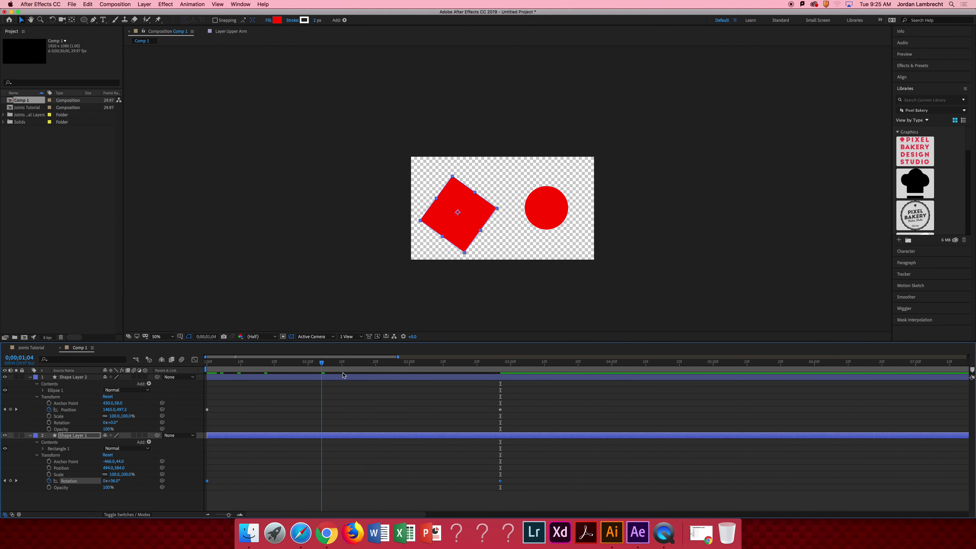
drag(511, 420, 502, 421)
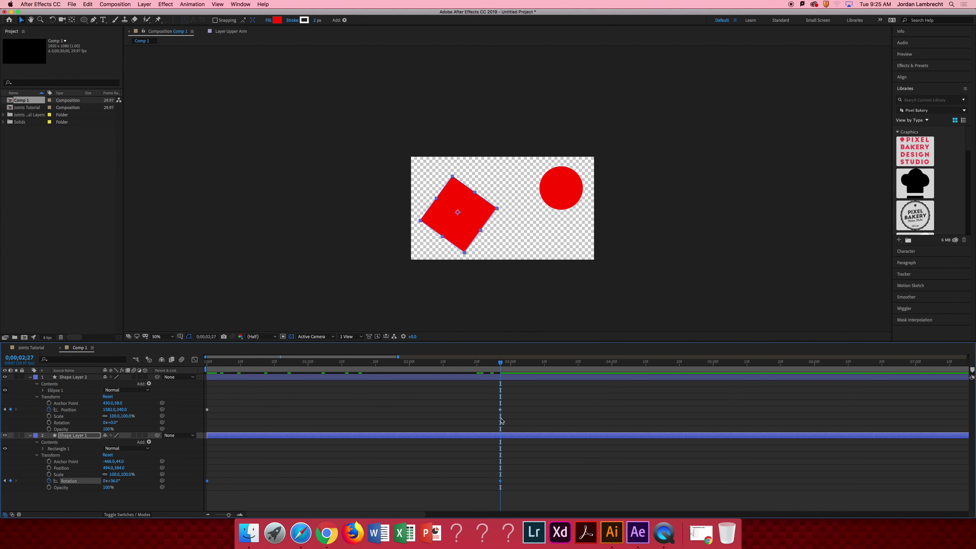
click(209, 365)
click(218, 452)
click(112, 482)
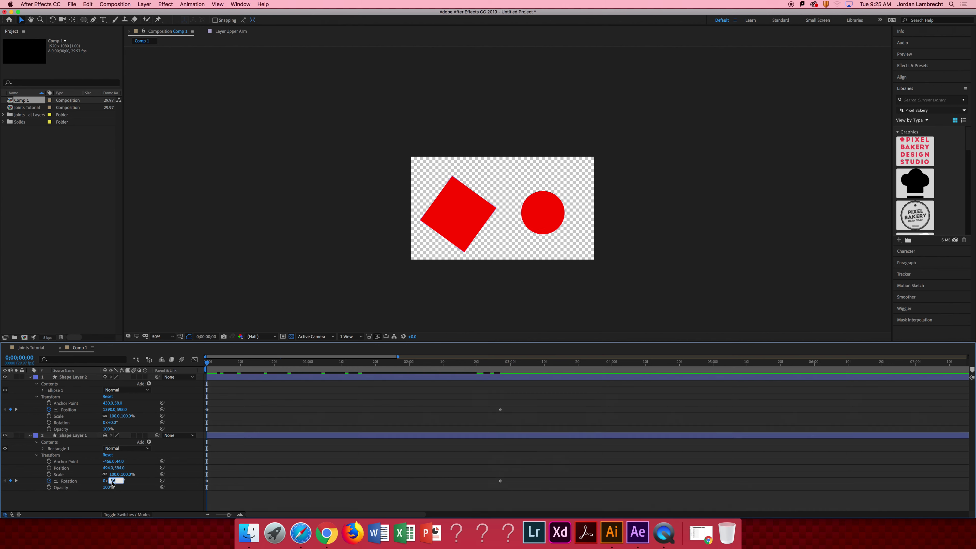
text(0)
key(Return)
Scrub through the timeline to examine the square's rotation together with the circle's movement
drag(215, 370, 288, 377)
right_click(200, 380)
click(201, 379)
mouse_move(208, 365)
mouse_down()
mouse_move(319, 363)
mouse_move(210, 363)
mouse_up()
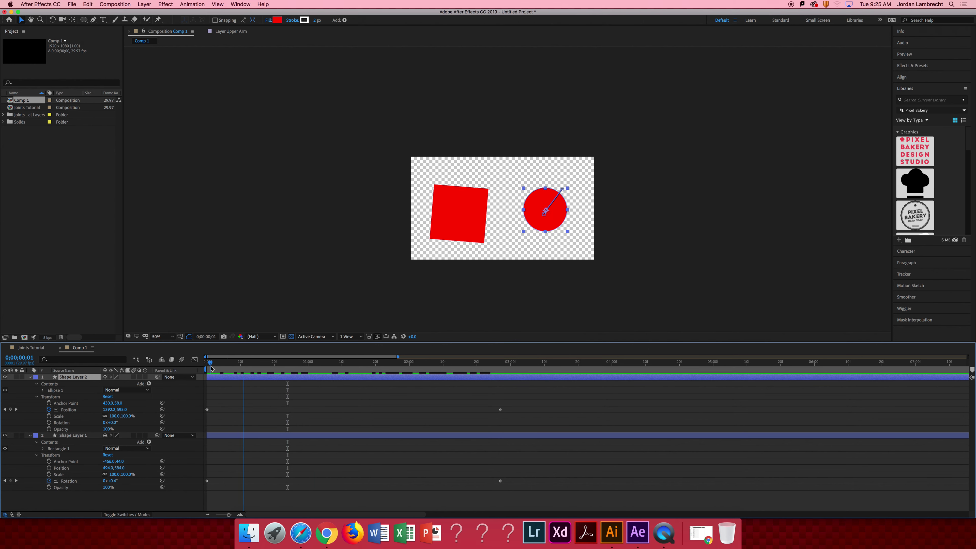
click(229, 392)
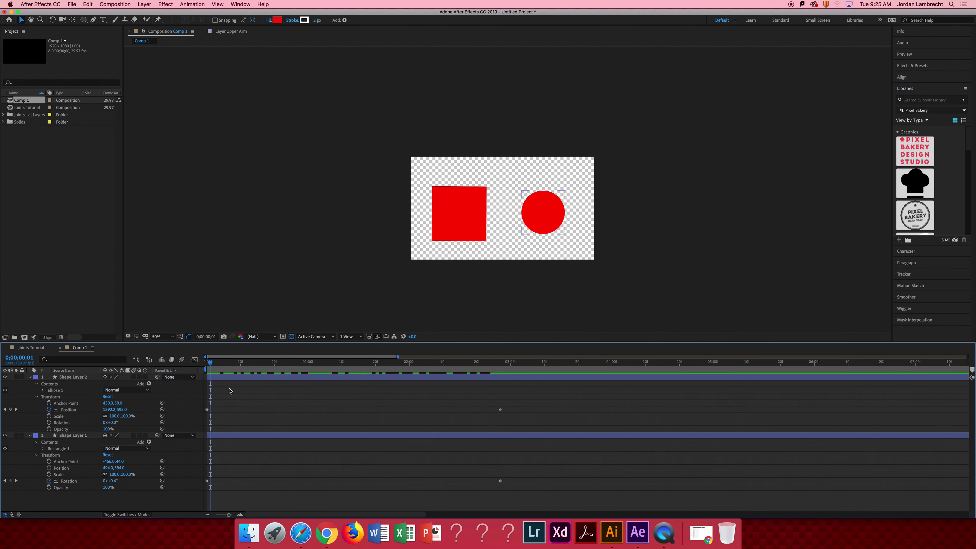
Rename Shape Layer 1 as Circle and Shape Layer 2 as Square
click(76, 431)
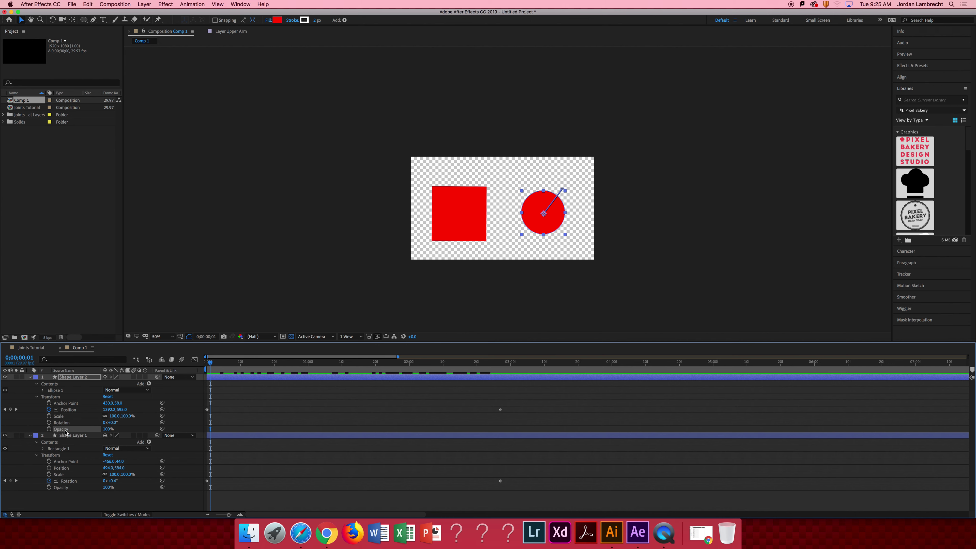
click(67, 436)
key(Return)
text(S)
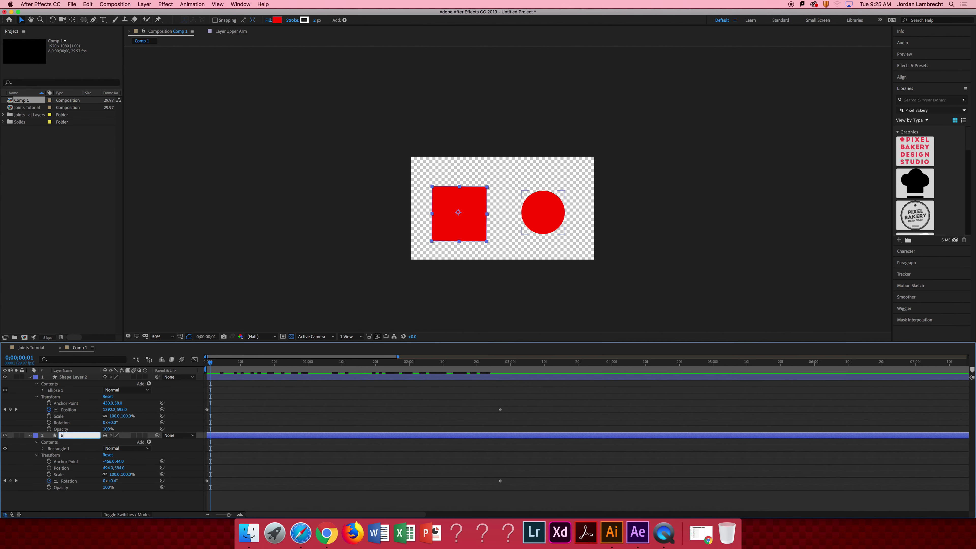
key(Return)
click(61, 378)
key(Return)
text(Square)
key(Return)
Try parenting the rotating square's layer to the moving circle's layer, and undo the parenting
drag(157, 436, 75, 377)
right_click(72, 417)
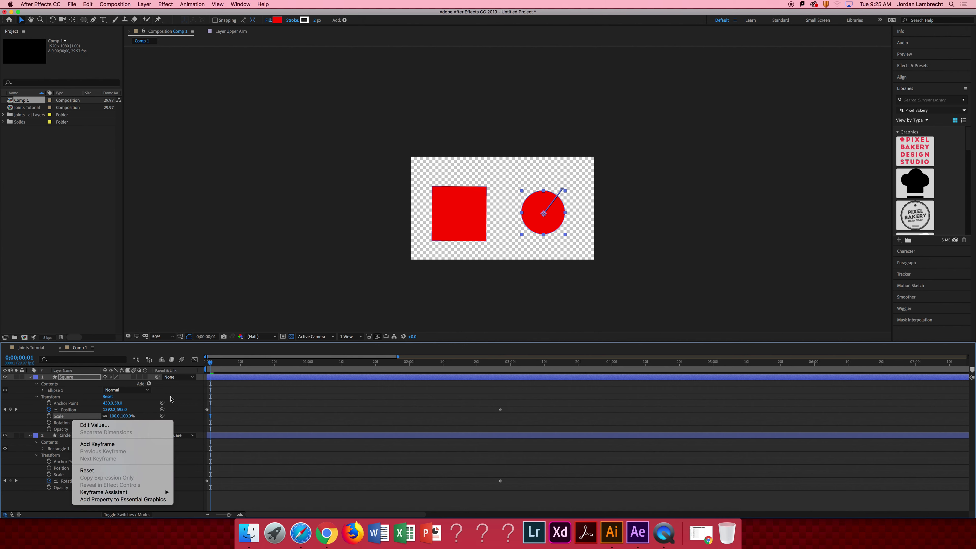
click(211, 363)
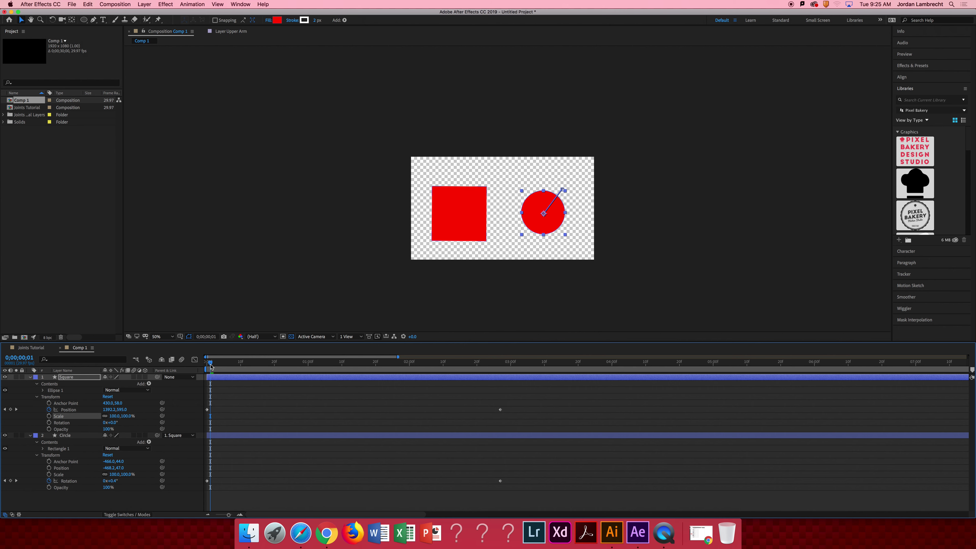
drag(211, 368, 108, 405)
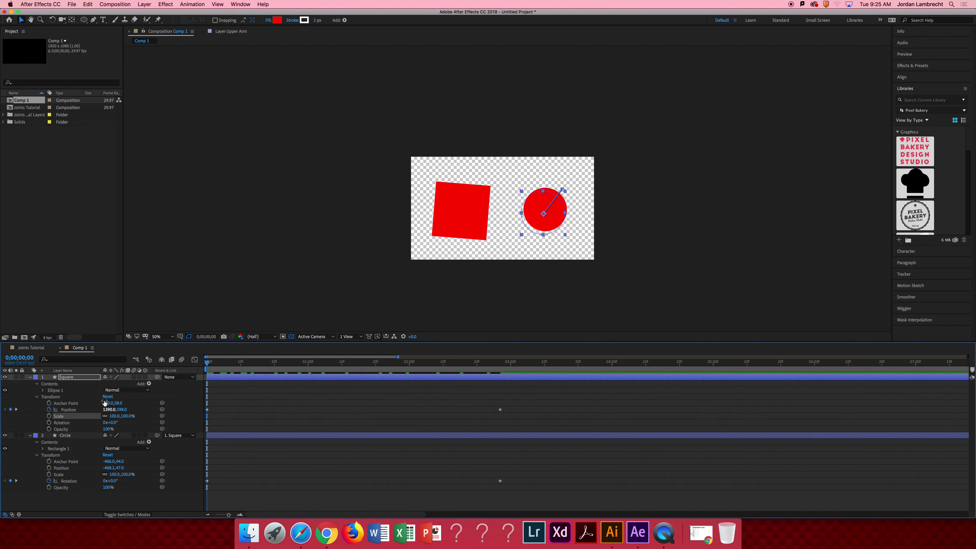
key(super+z)
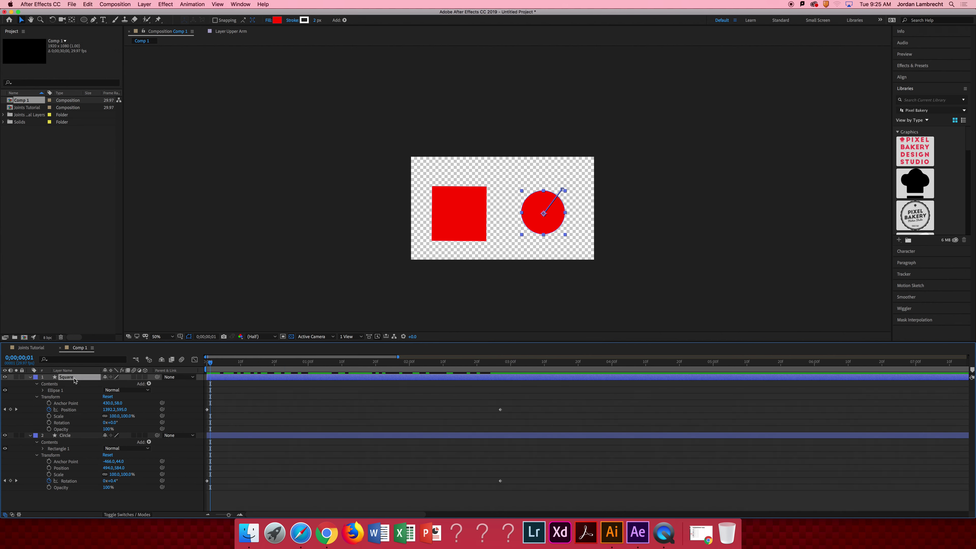
Correct the swapped layer names: Circle for the ellipse layer and Square for the rectangle layer
key(Return)
key(Return)
click(66, 435)
key(Return)
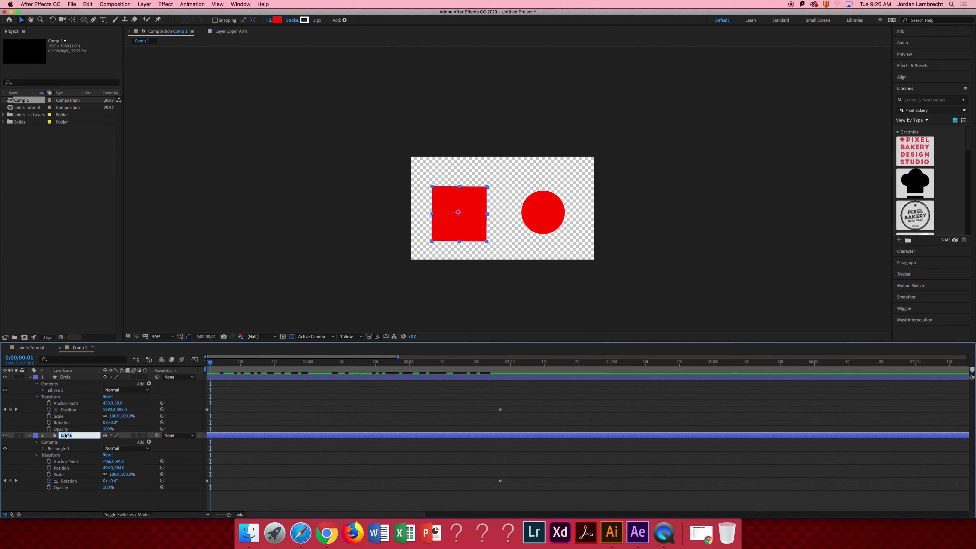
key(Return)
Return to the first frame and parent the Circle layer to the Square layer
drag(213, 369, 197, 367)
key(space)
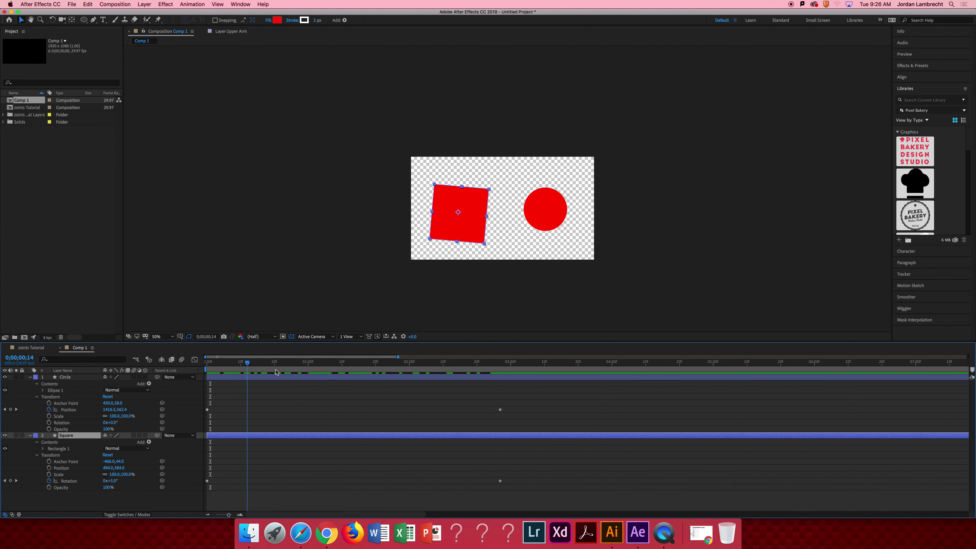
key(space)
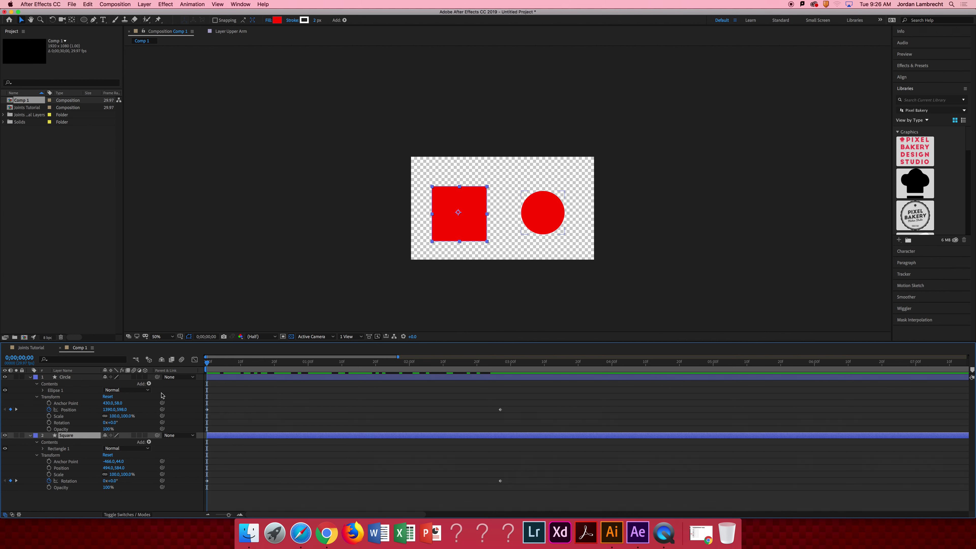
drag(157, 376, 69, 436)
Scrub between 0;00;00;00 and 0;00;02;28 to examine how the parented circle follows the square's rotation
drag(207, 363, 195, 403)
click(494, 378)
right_click(494, 377)
click(269, 401)
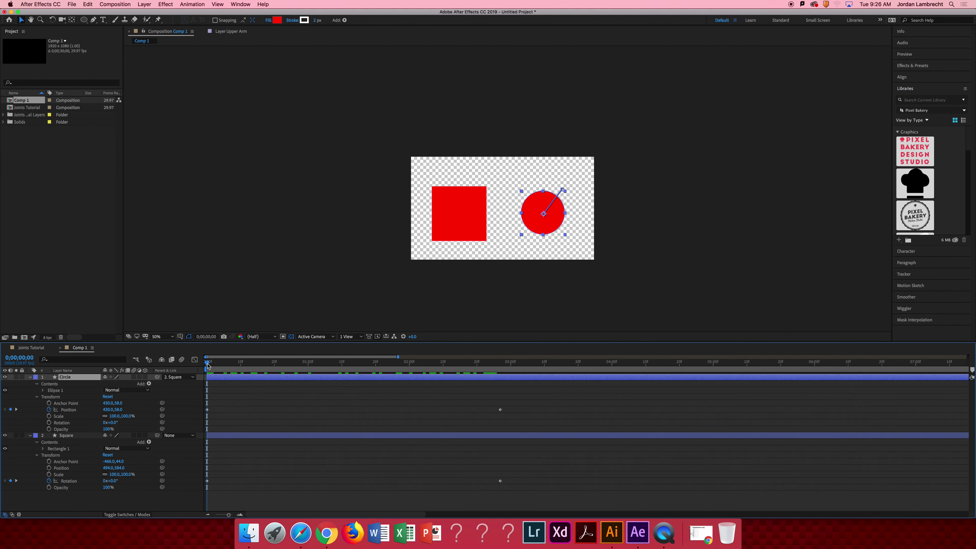
drag(229, 363, 505, 387)
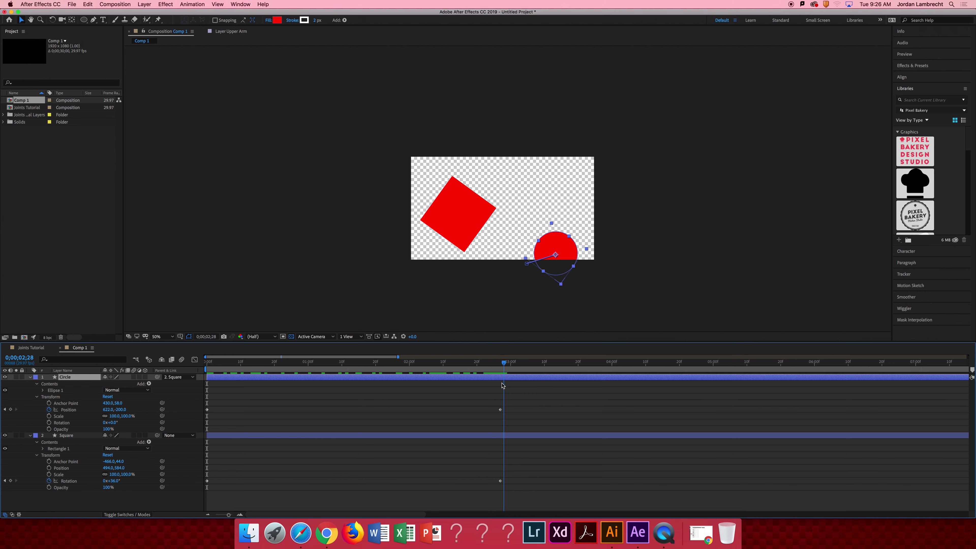
drag(502, 385, 210, 414)
click(443, 235)
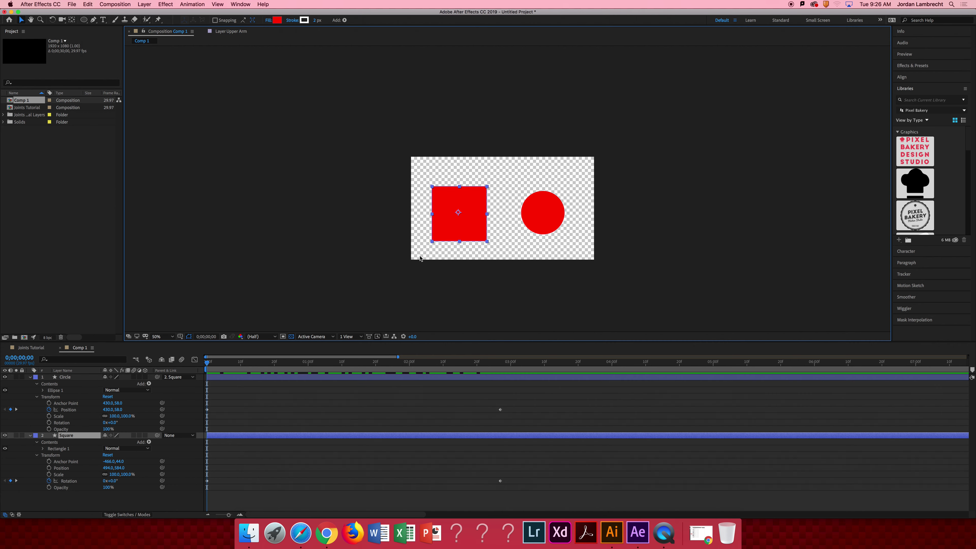
Keyframe the Square layer's position from the first frame to about X 826 at 0;00;02;27, and return to the first frame
key(alt+shift+p)
drag(444, 220, 495, 220)
key(super+z)
click(500, 363)
click(501, 365)
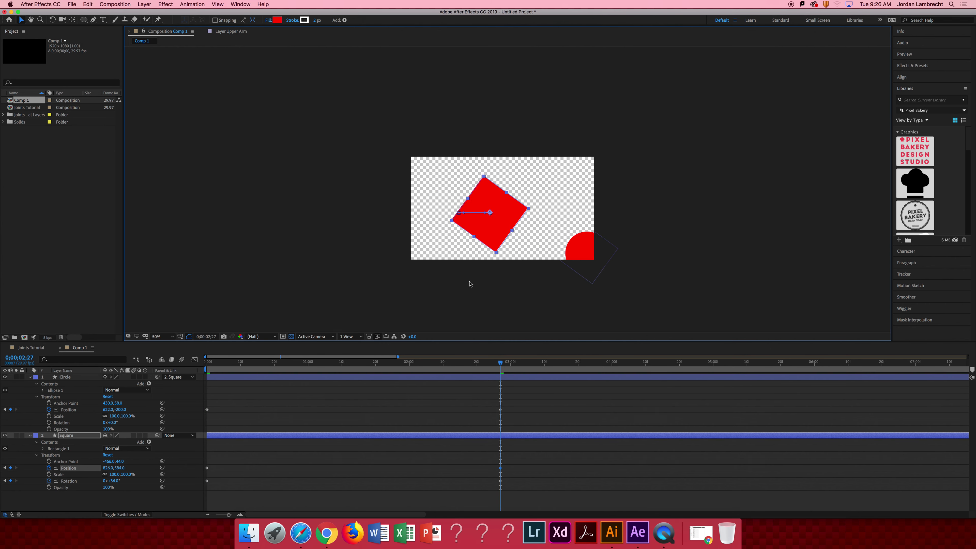
drag(339, 361, 206, 383)
click(268, 362)
click(272, 377)
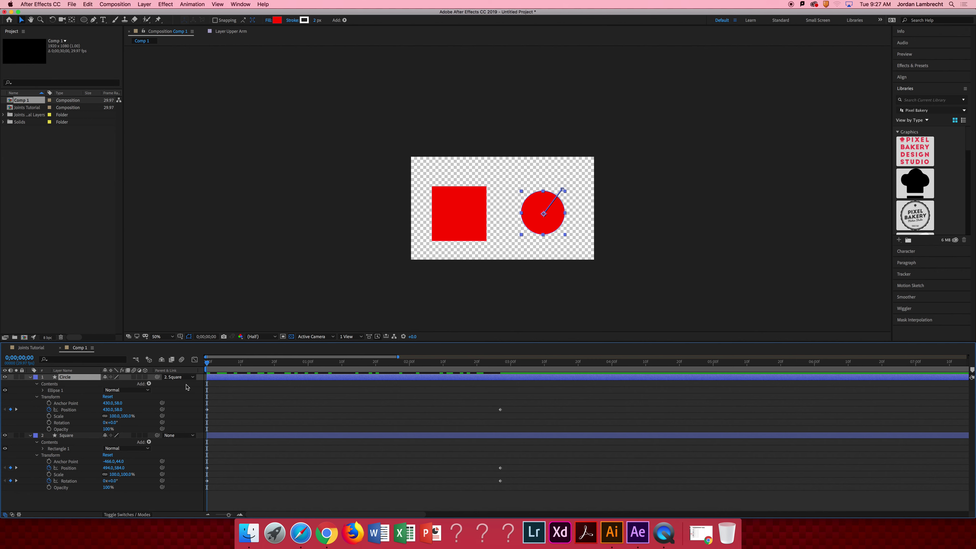
In the Joints Tutorial composition, rotate the Upper Arm layer slightly downward about the shoulder to about 8°
click(31, 348)
key(space)
drag(565, 227, 584, 189)
key(v)
click(448, 156)
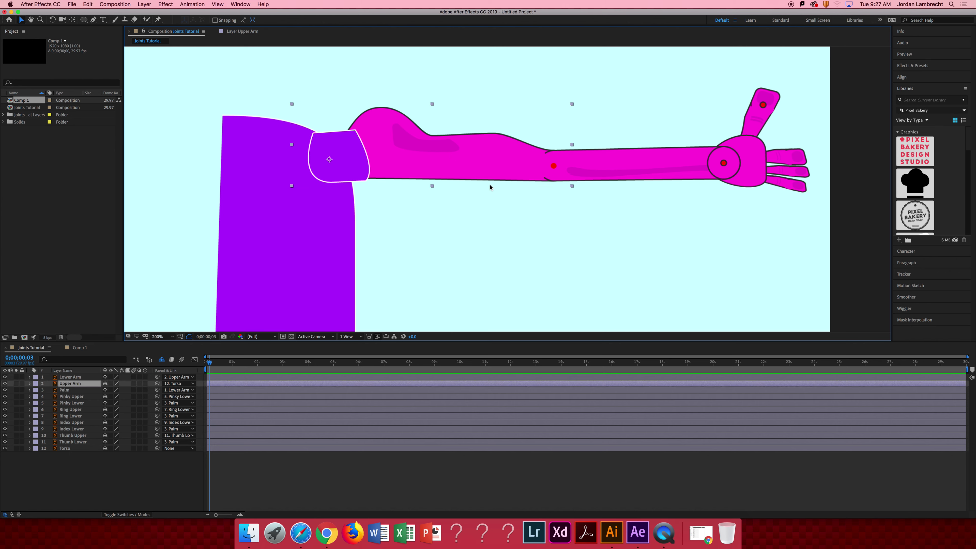
key(w)
drag(513, 170, 491, 220)
key(space)
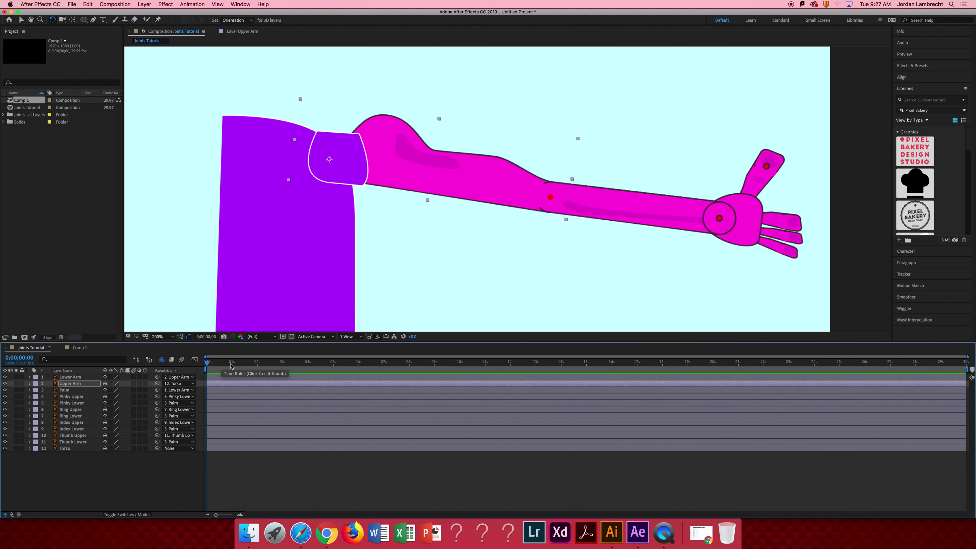
Keyframe the Upper Arm's rotation at the first frame, and set it to about 41° at 0;00;03;00
key(alt+e)
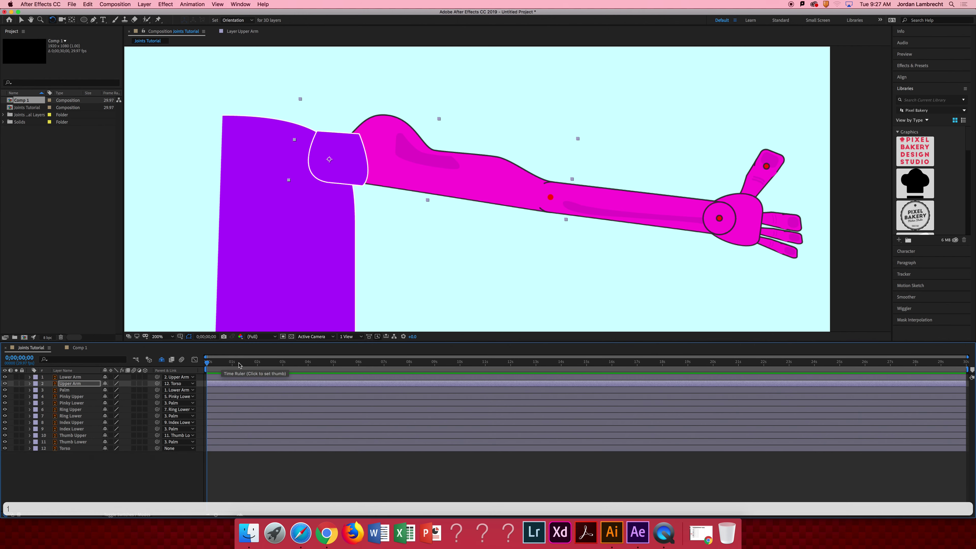
key(r)
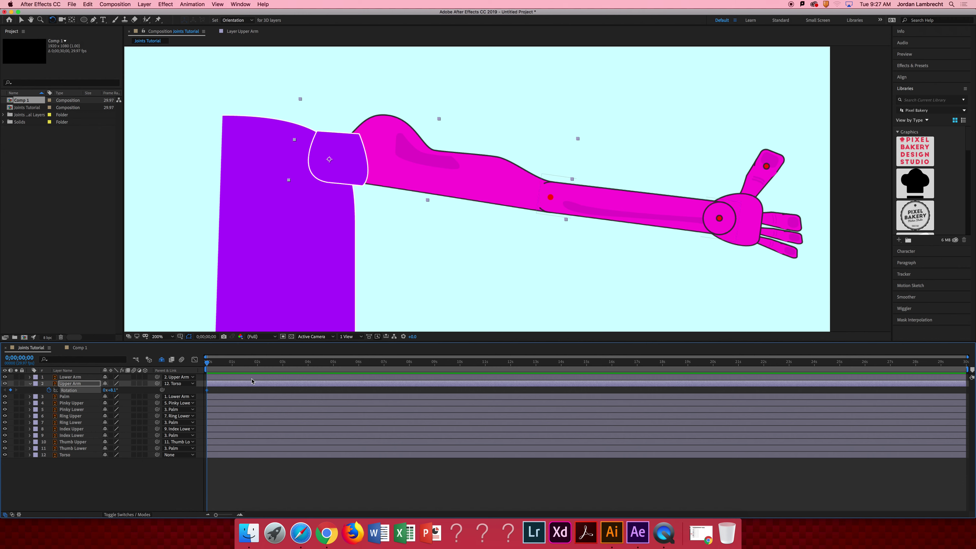
click(284, 363)
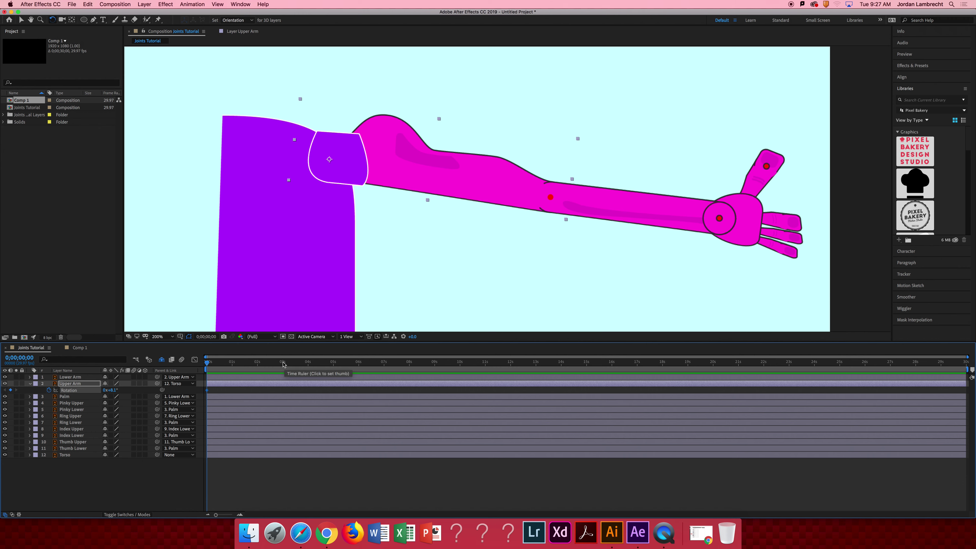
key(equal)
scroll(608, 469, left, 5)
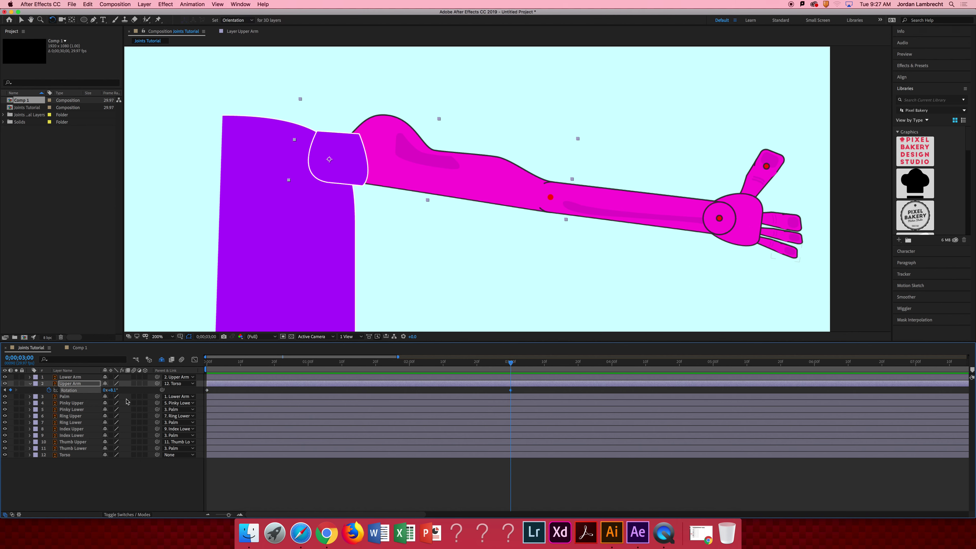
drag(113, 391, 142, 385)
Scale the Torso layer down to 73% so the whole arm fits inside the composition
key(z)
scroll(528, 170, down, 5)
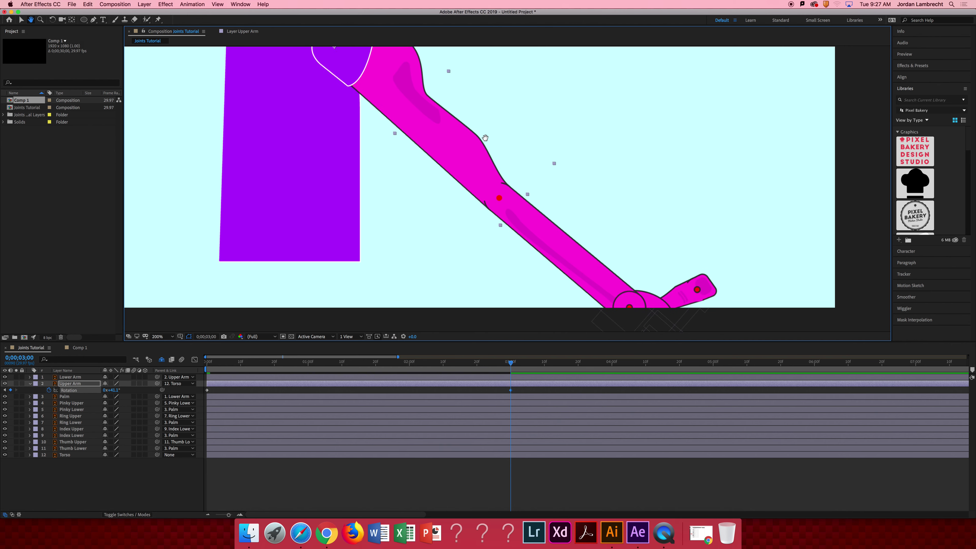
alt+click(528, 170)
alt+click(528, 170)
alt+click(528, 170)
alt+click(527, 169)
key(w)
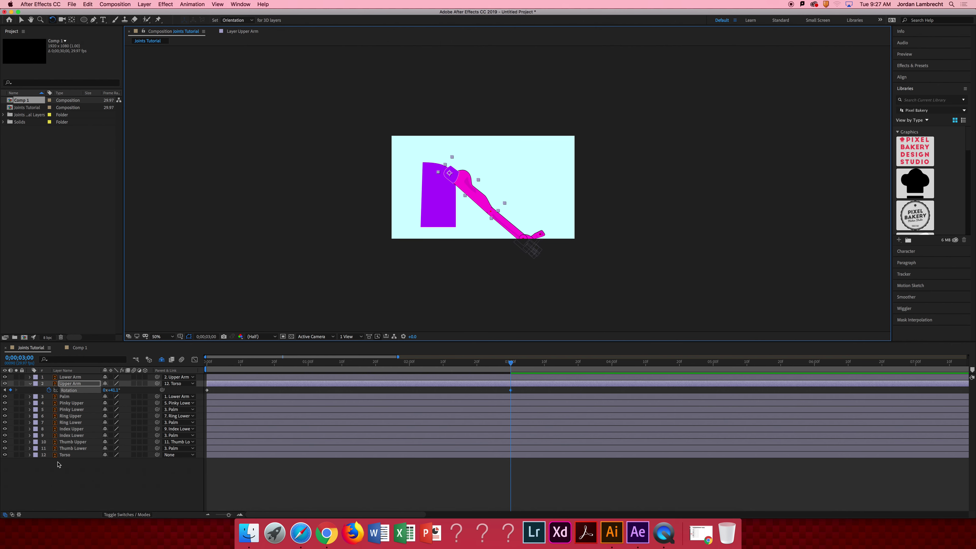
click(65, 455)
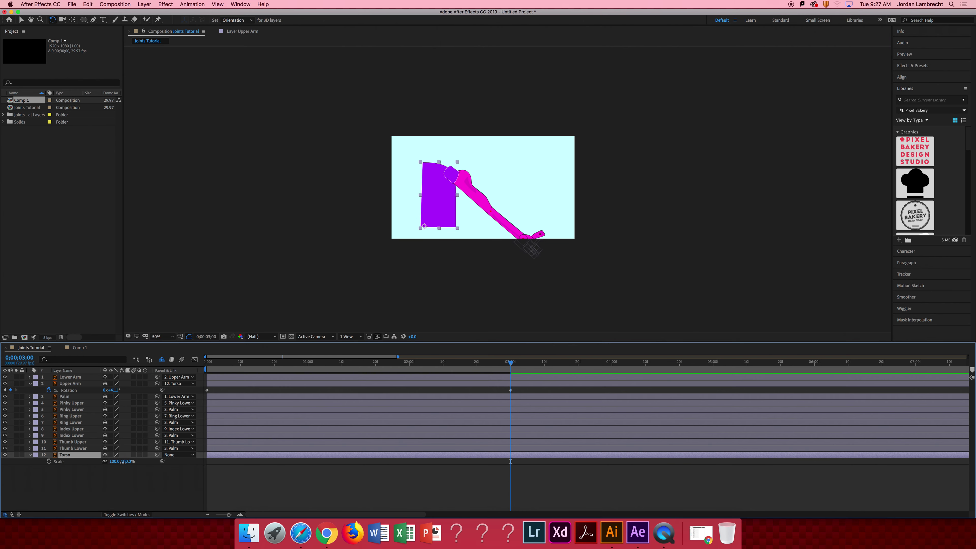
drag(123, 462, 100, 462)
Move the Torso layer, with its attached arm, slightly up and to the right in the composition
key(v)
click(443, 189)
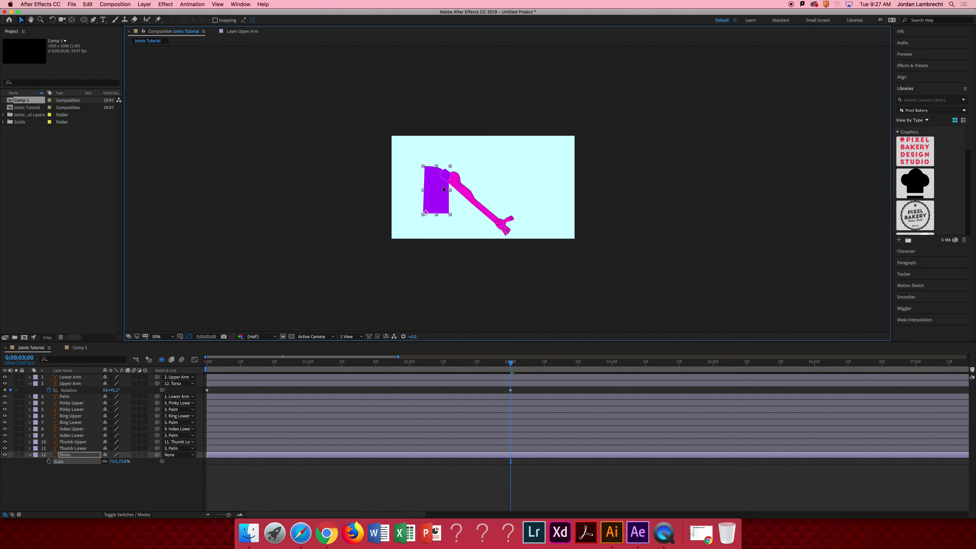
drag(443, 189, 451, 177)
key(z)
click(465, 171)
click(464, 171)
key(h)
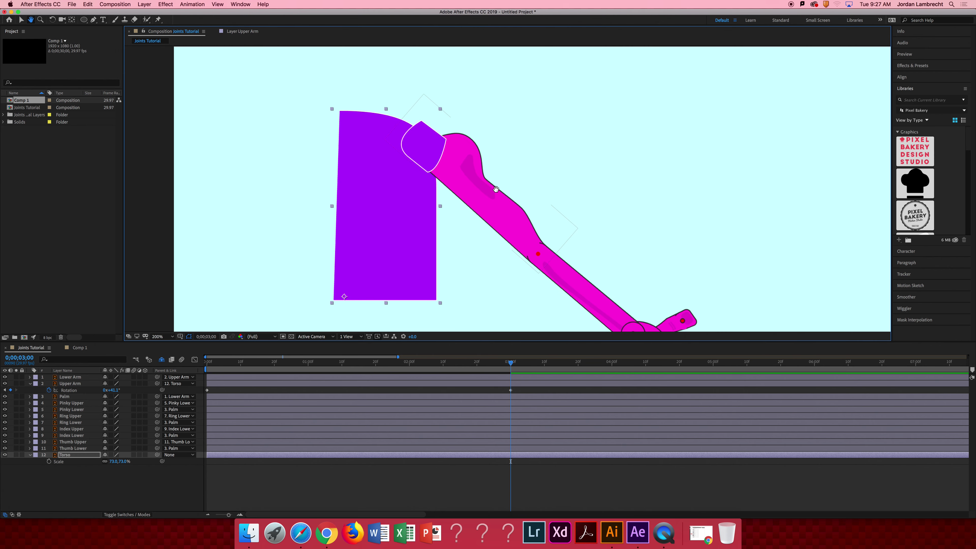
scroll(495, 188, down, 2)
key(v)
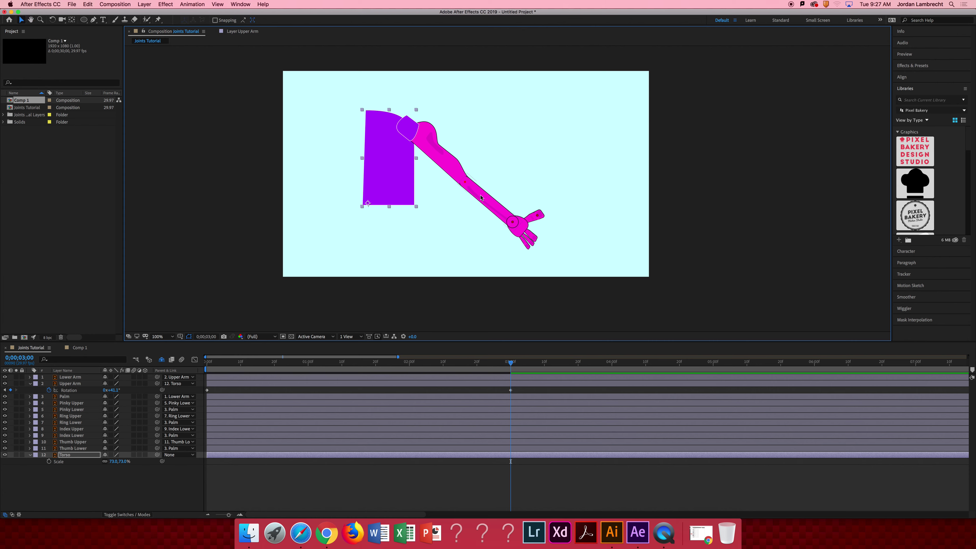
Keyframe the Lower Arm's rotation at the first frame, and bend it at the elbow to about 59° at 0;00;03;00
click(205, 366)
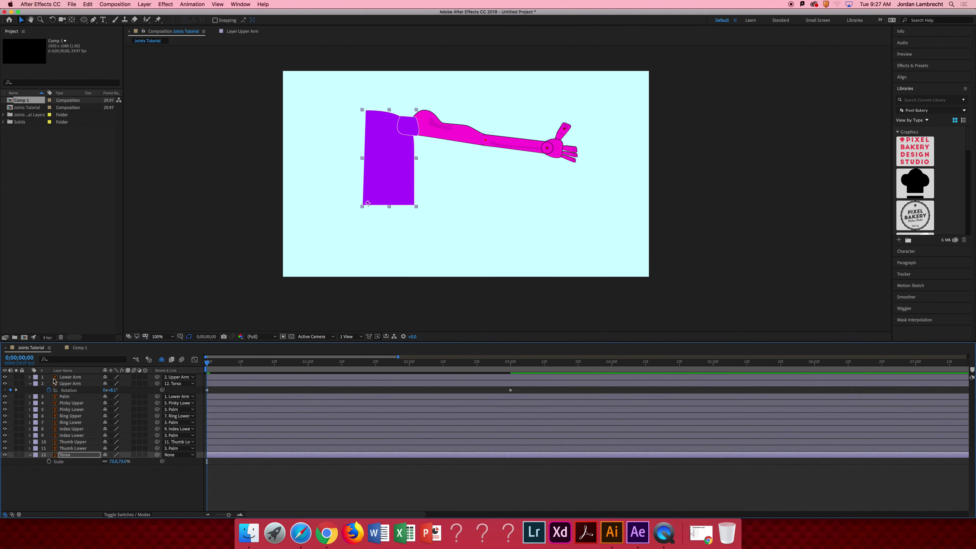
drag(210, 363, 190, 368)
click(81, 379)
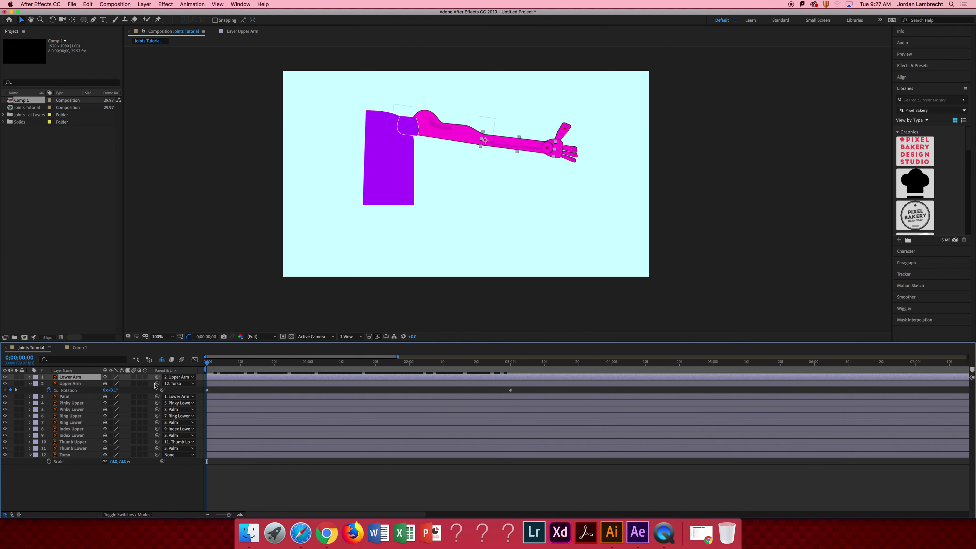
key(r)
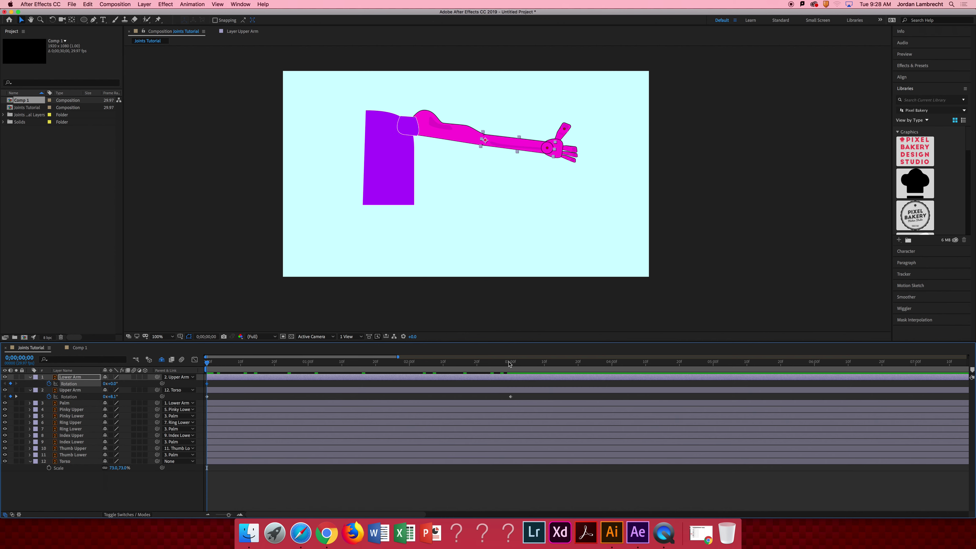
click(509, 363)
key(w)
drag(512, 222, 469, 252)
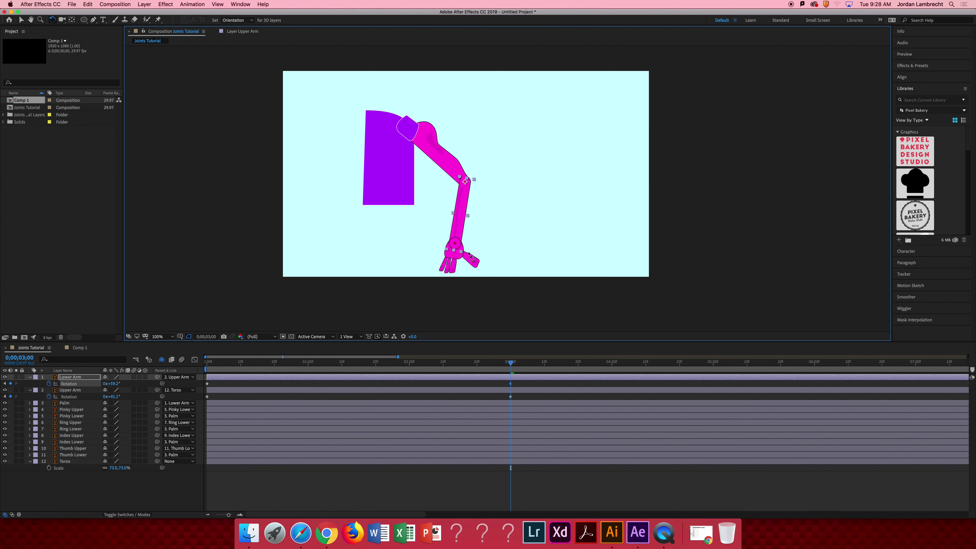
Add a rotation keyframe to the Palm layer at 0;00;01;26, rotating it only a fraction of a degree
click(211, 363)
drag(212, 364, 398, 381)
key(z)
click(523, 220)
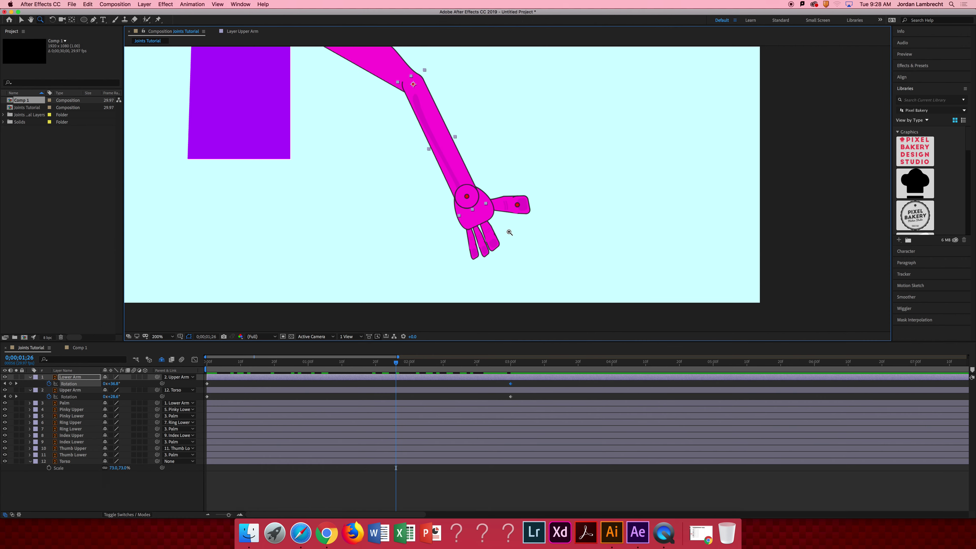
click(509, 232)
scroll(508, 227, up, 3)
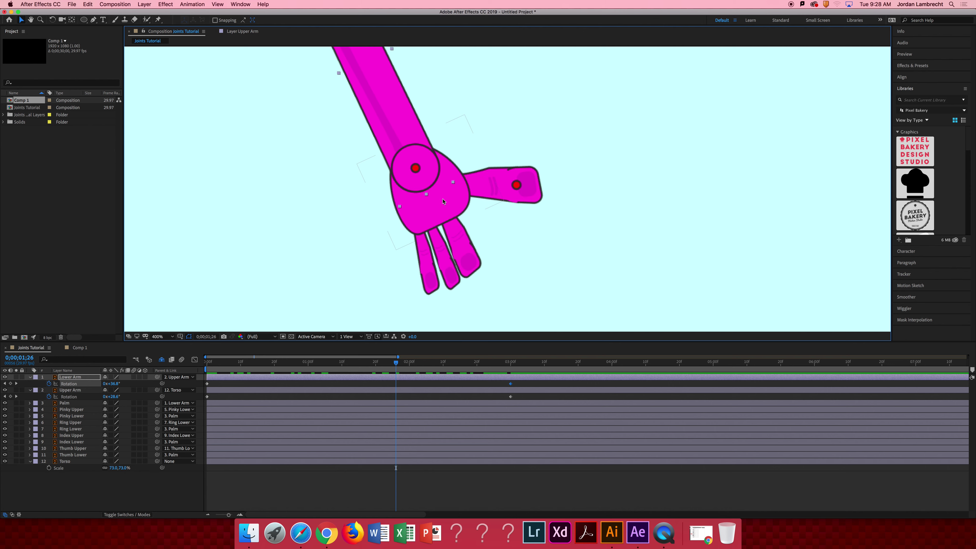
click(442, 209)
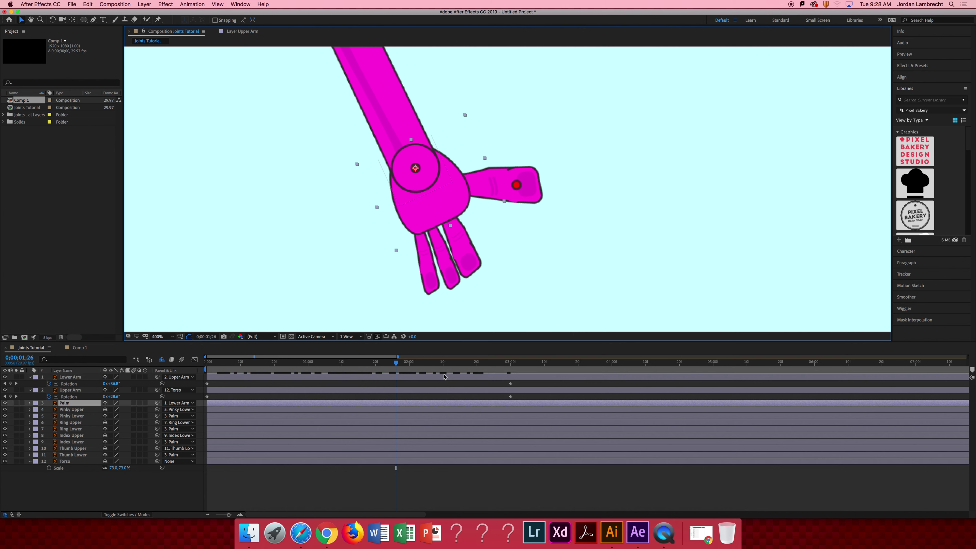
key(alt+shift+r)
key(w)
drag(458, 212, 457, 212)
right_click(457, 212)
click(594, 330)
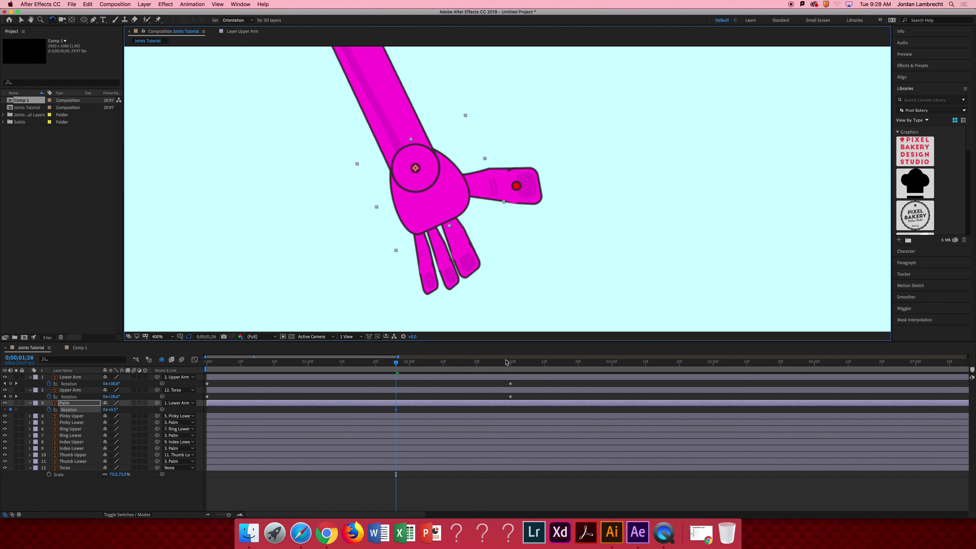
Rotate the Palm about the wrist to about 29.7° at 0;00;03;00, and scrub back to preview the arm's motion
click(512, 363)
drag(247, 286, 230, 296)
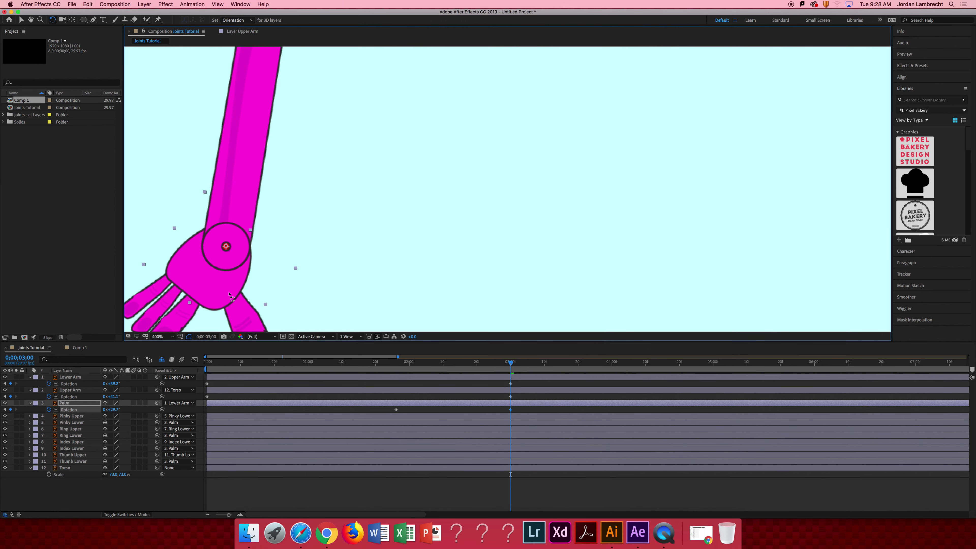
key(z)
alt+click(329, 255)
alt+click(334, 253)
key(space)
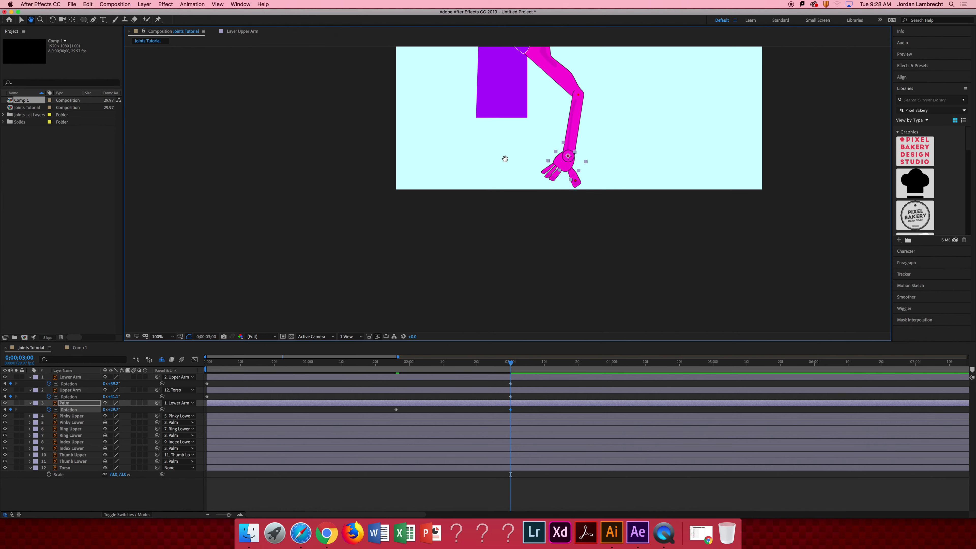
drag(505, 158, 448, 281)
key(w)
key(space)
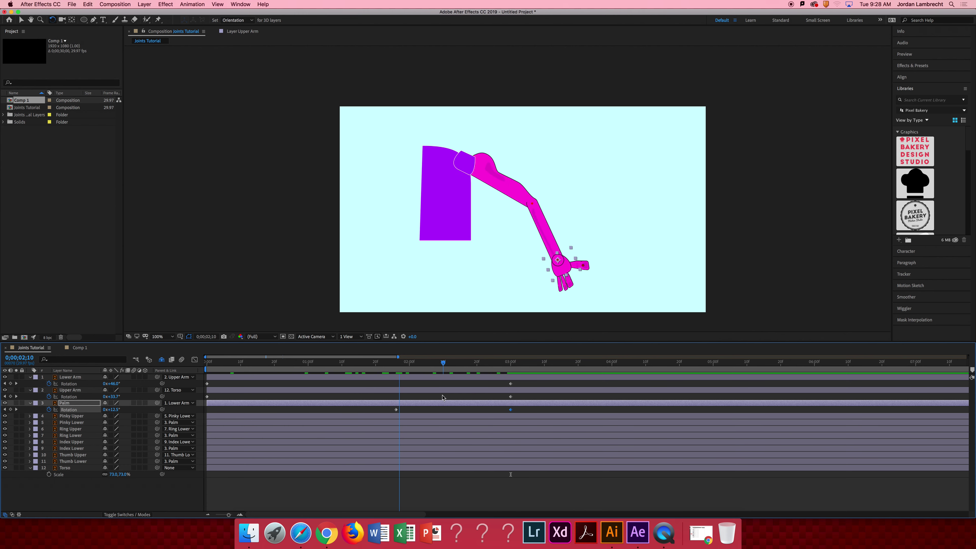
At 0;00;01;27, briefly solo the Palm layer, and lock it to prevent its selection over the thumb
key(z)
click(568, 280)
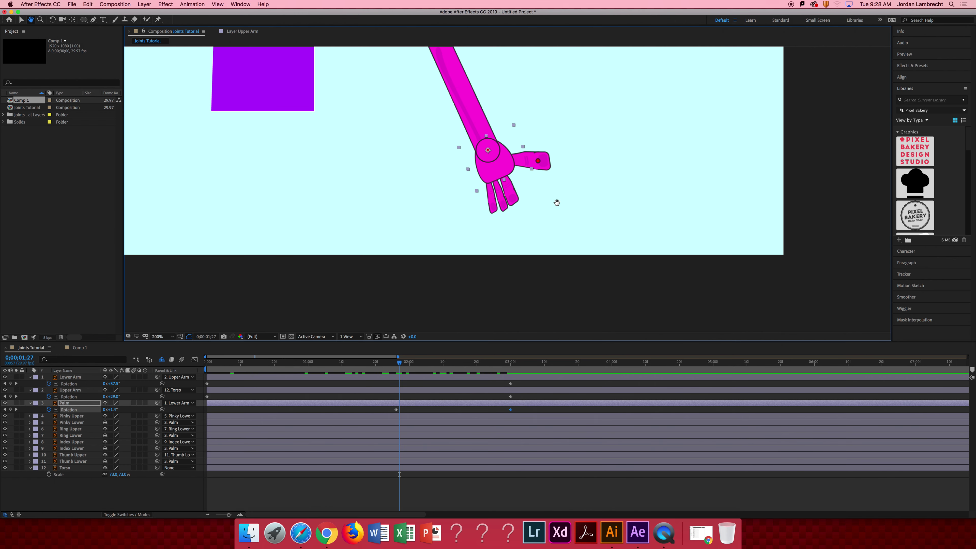
drag(557, 203, 556, 259)
click(565, 235)
key(w)
key(v)
click(530, 183)
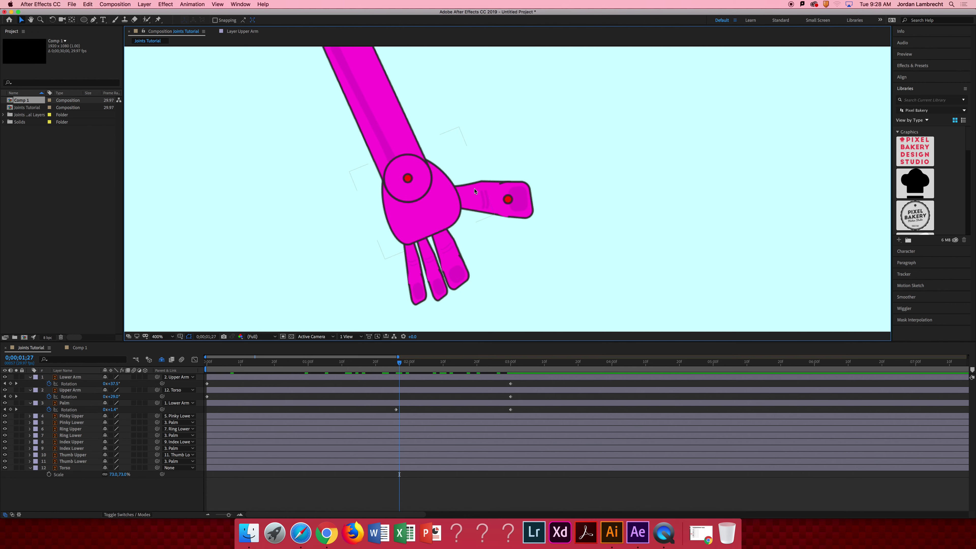
click(475, 191)
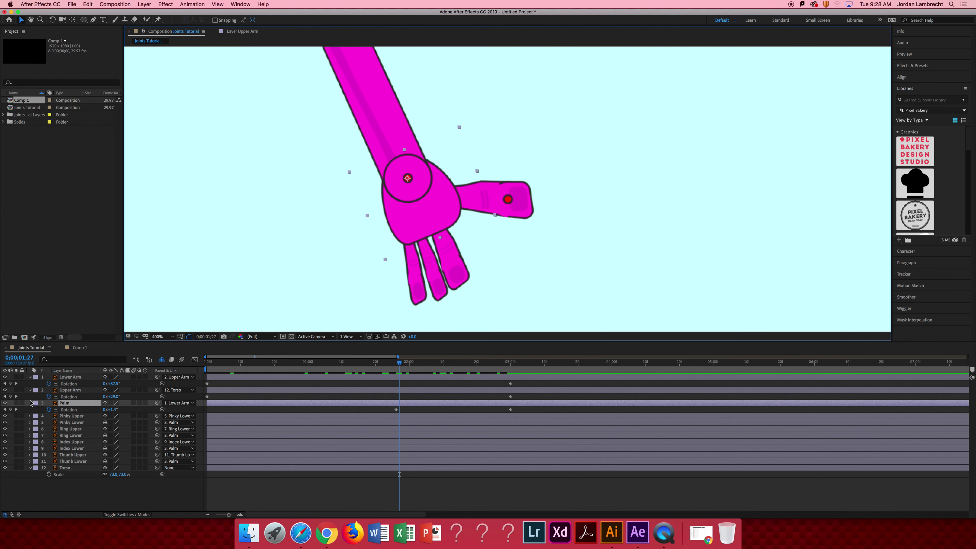
click(15, 403)
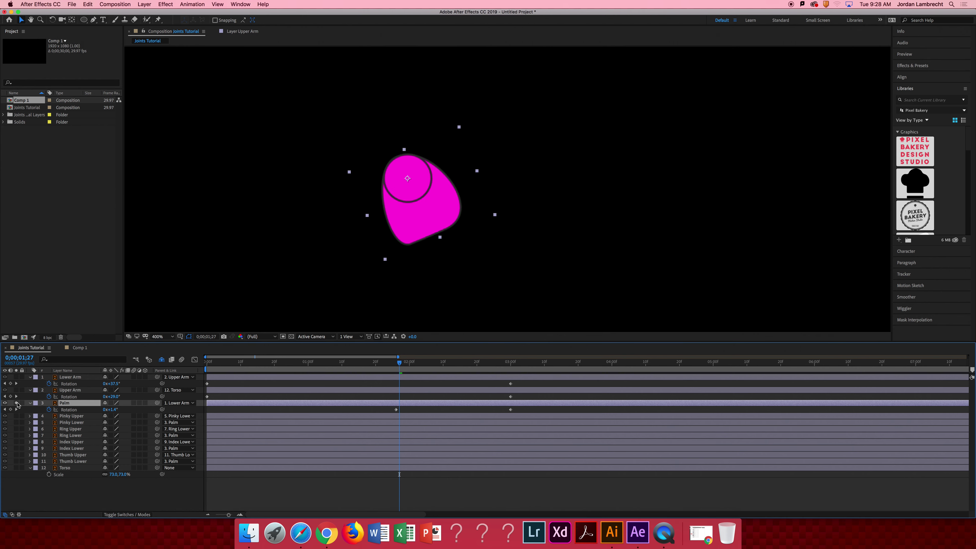
click(16, 402)
click(22, 403)
Keyframe the Thumb Lower layer's rotation at 0;00;01;27, and rotate it inward to about 53° at 0;00;02;19
click(73, 416)
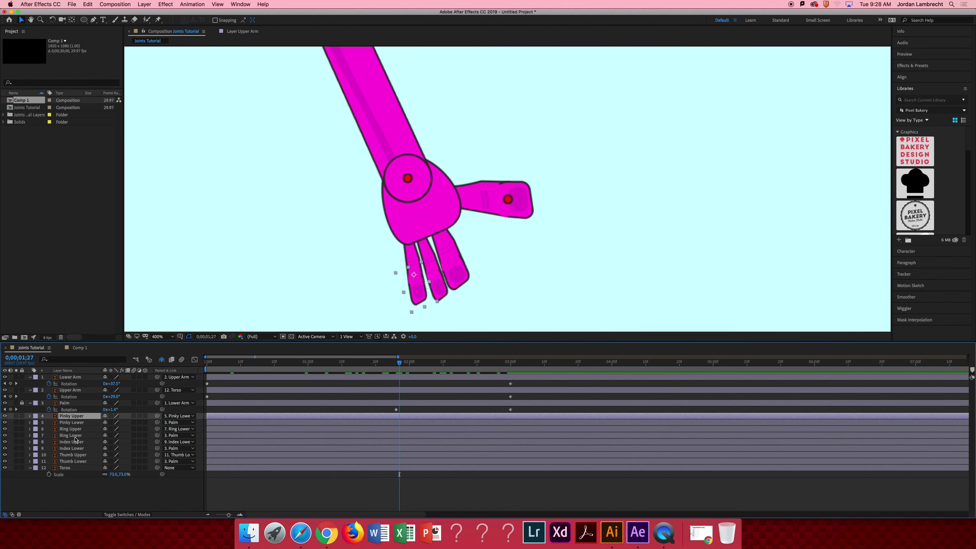
click(75, 455)
click(75, 461)
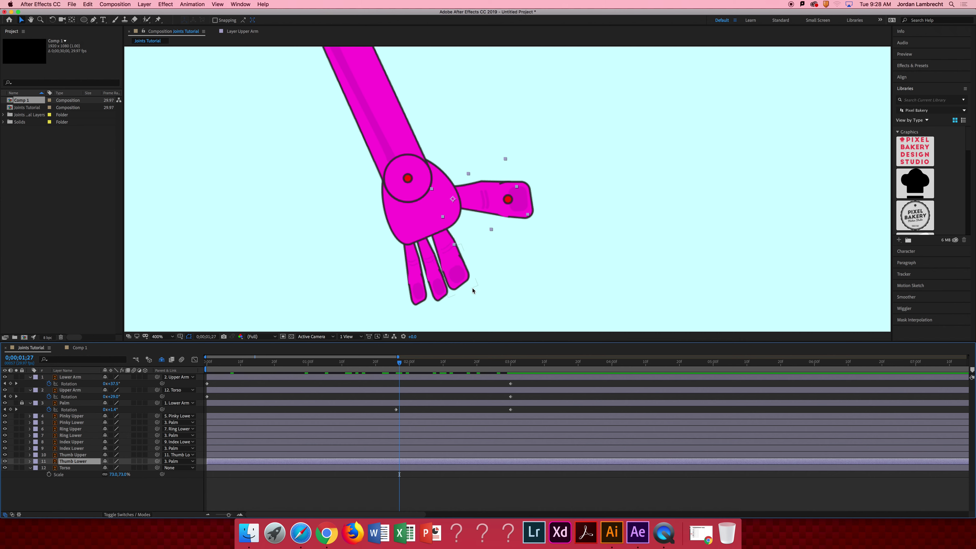
key(alt+shift+r)
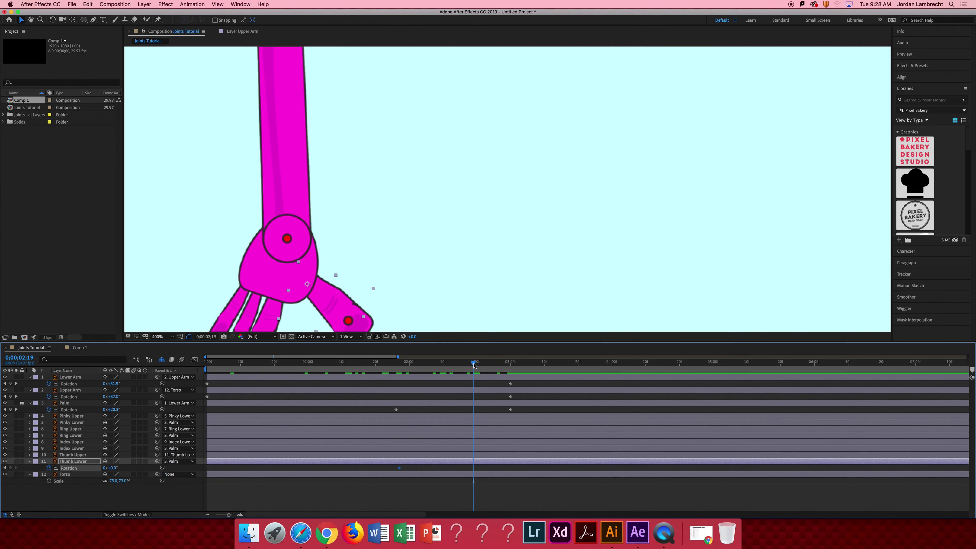
drag(408, 285, 458, 230)
key(w)
drag(389, 245, 363, 258)
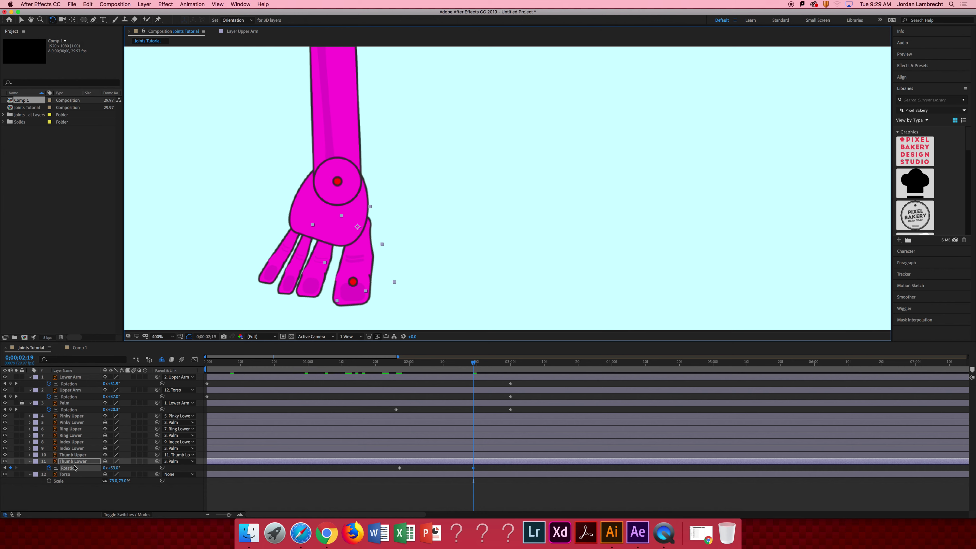
Keyframe the Thumb Upper layer's rotation, and bend the thumb tip inward to about 41° at 0;00;02;19
click(75, 455)
key(alt+shift+r)
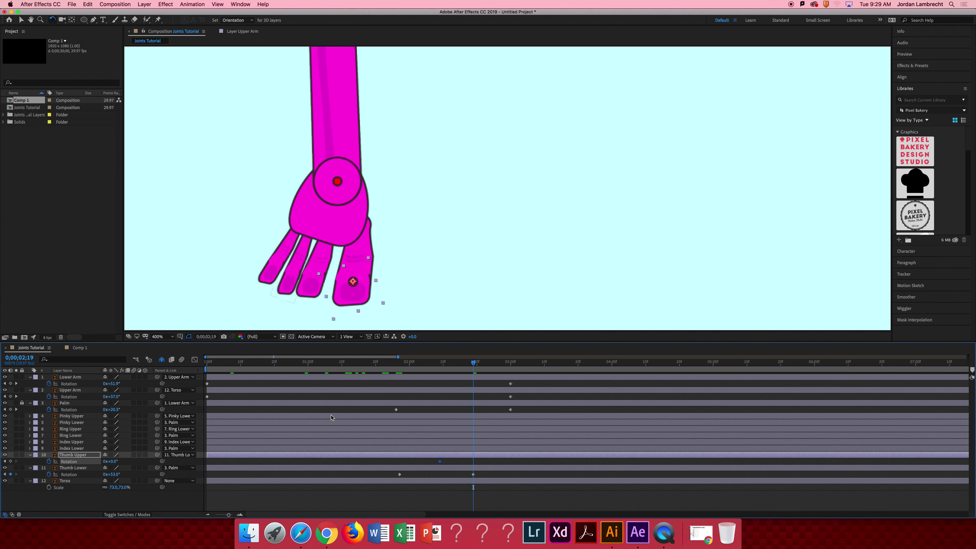
drag(363, 294, 410, 281)
key(space)
key(z)
click(485, 256)
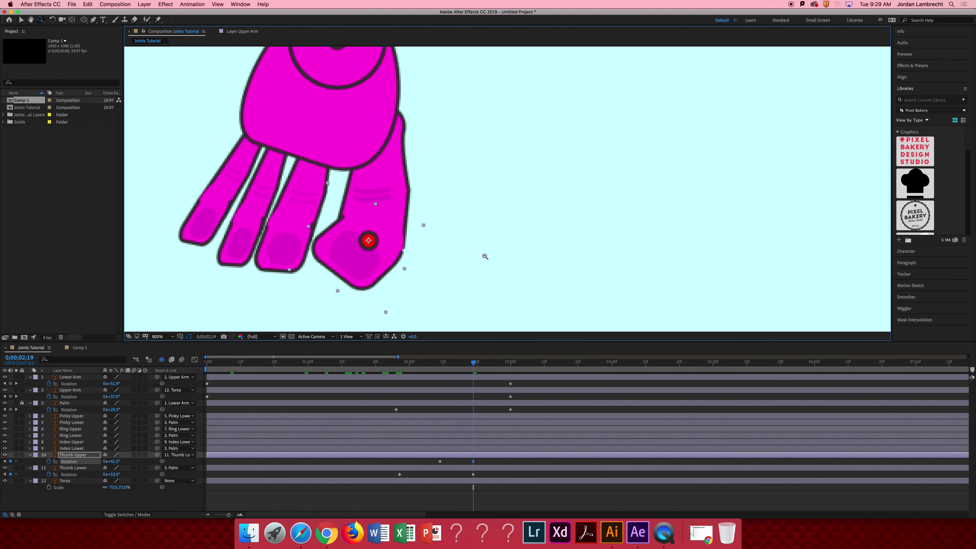
Check the bent arm in the full composition and scrub back to the start of the animation
alt+click(454, 237)
alt+click(453, 237)
alt+click(454, 237)
key(w)
key(space)
drag(514, 122, 477, 261)
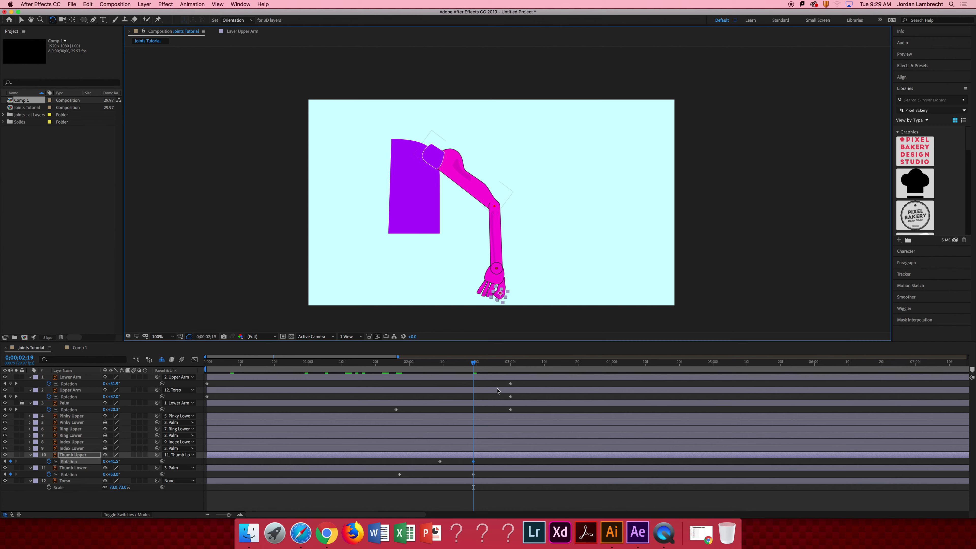
drag(474, 367, 124, 375)
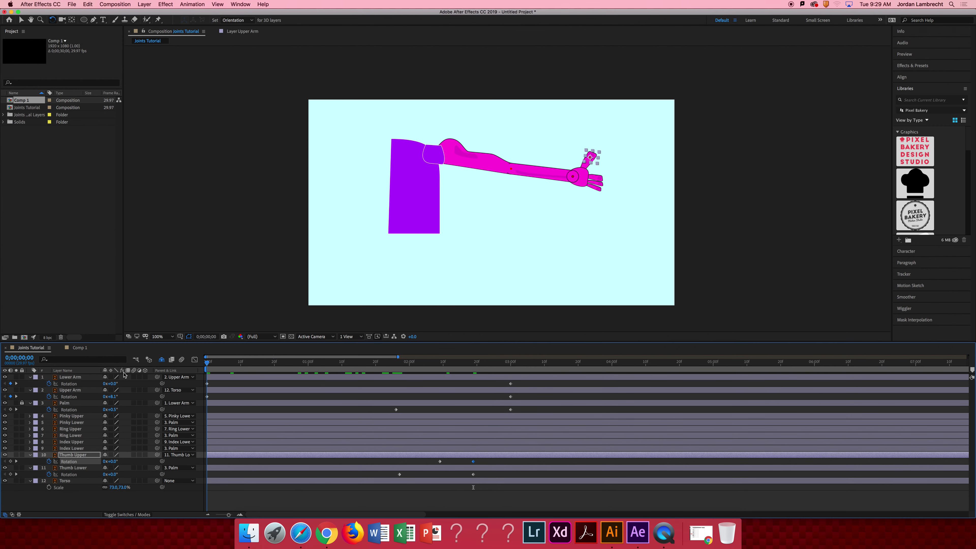
End the work area at 0;00;03;05 and play the arm animation
key(v)
click(262, 286)
click(528, 365)
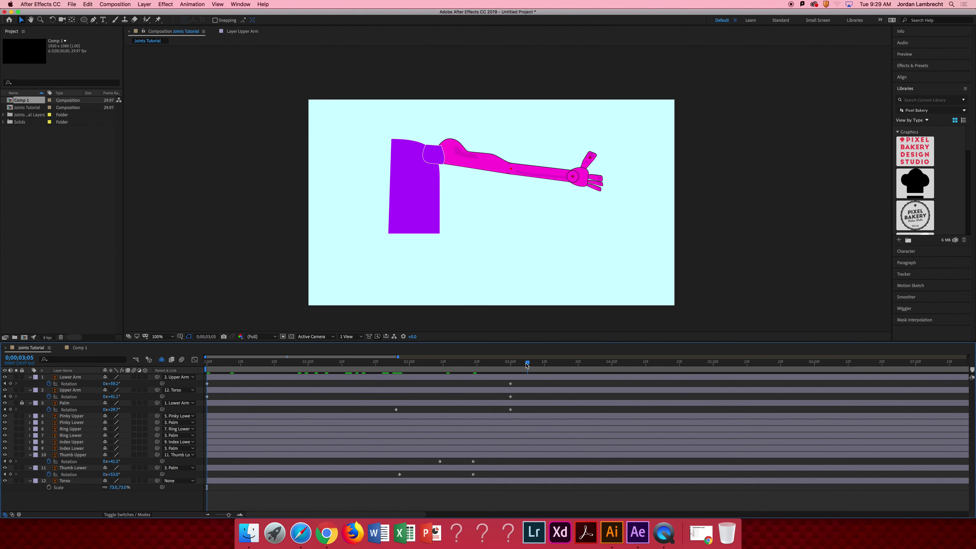
key(space)
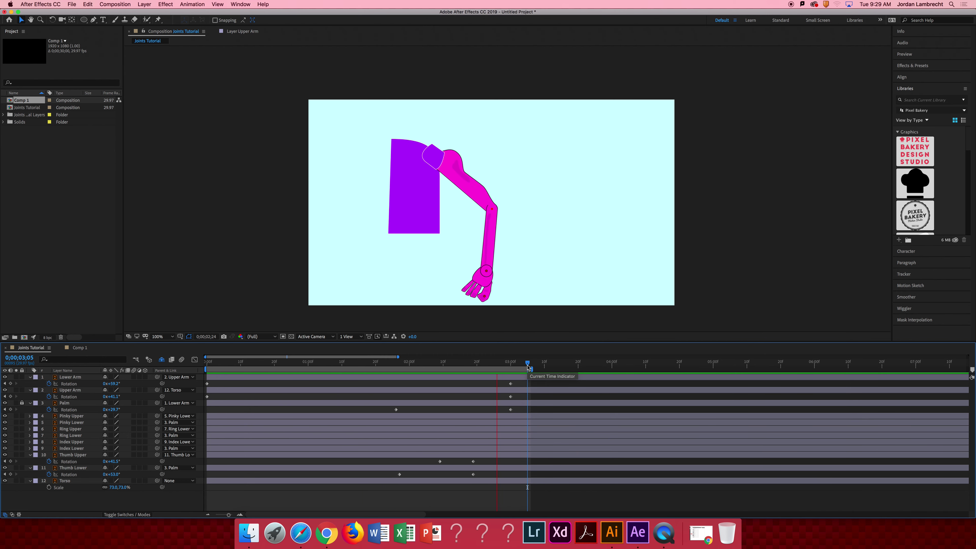
key(space)
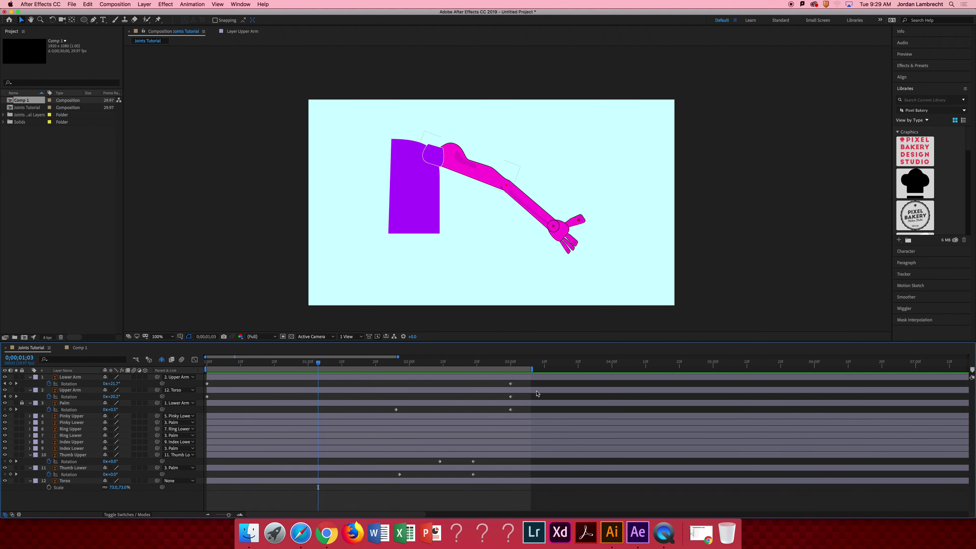
Compress all rotation keyframes, including the Palm's, to end at about 0;00;01;21, then end the work area at 0;00;01;26 and preview
key(super+a)
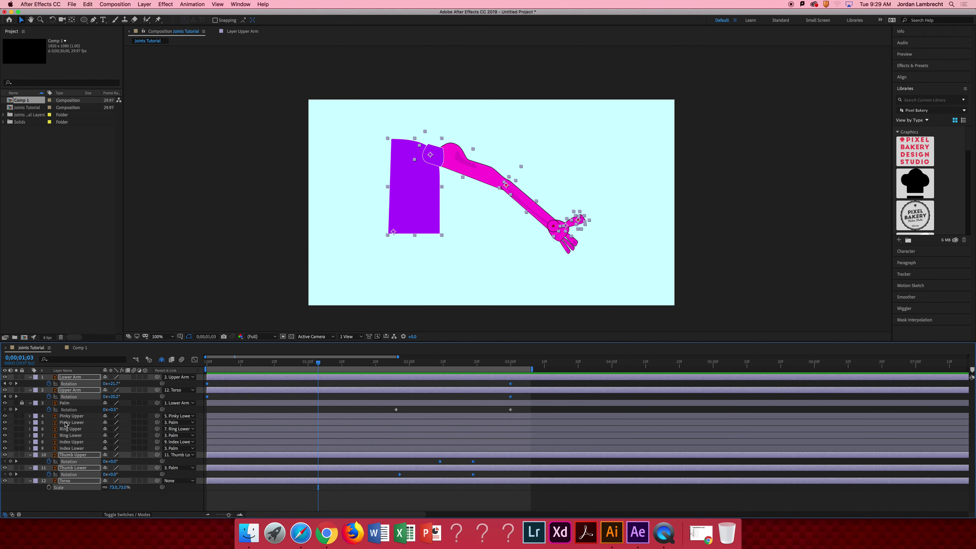
drag(522, 411, 316, 416)
drag(511, 409, 380, 417)
click(396, 365)
key(n)
key(space)
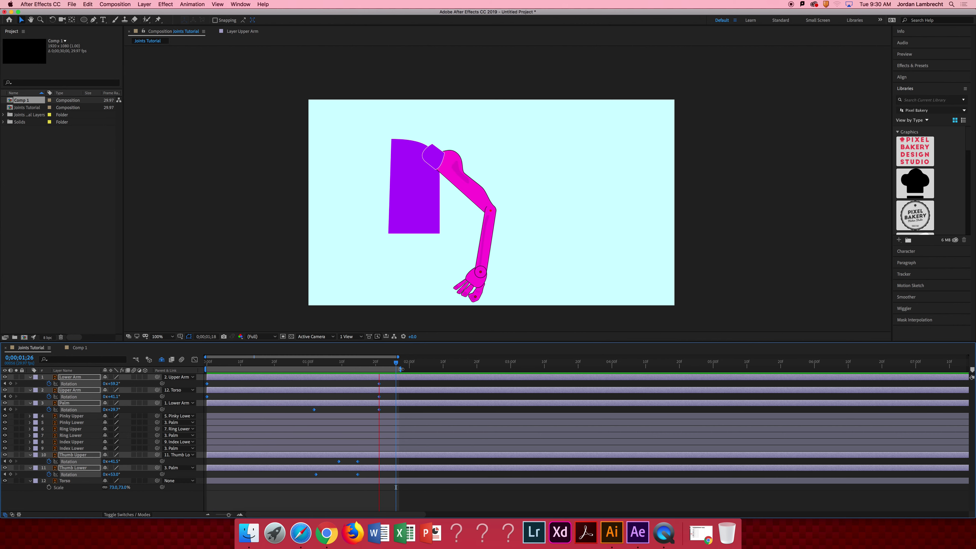
key(space)
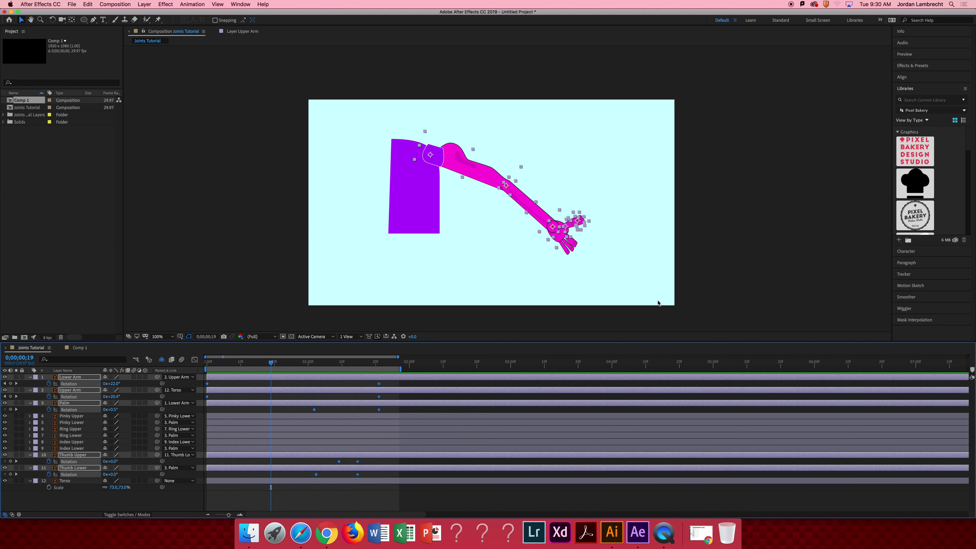
Create a new composition, Comp 2, with the HDTV 1080 29.97 preset, and show its transparency grid
click(703, 168)
key(h)
drag(554, 187, 537, 201)
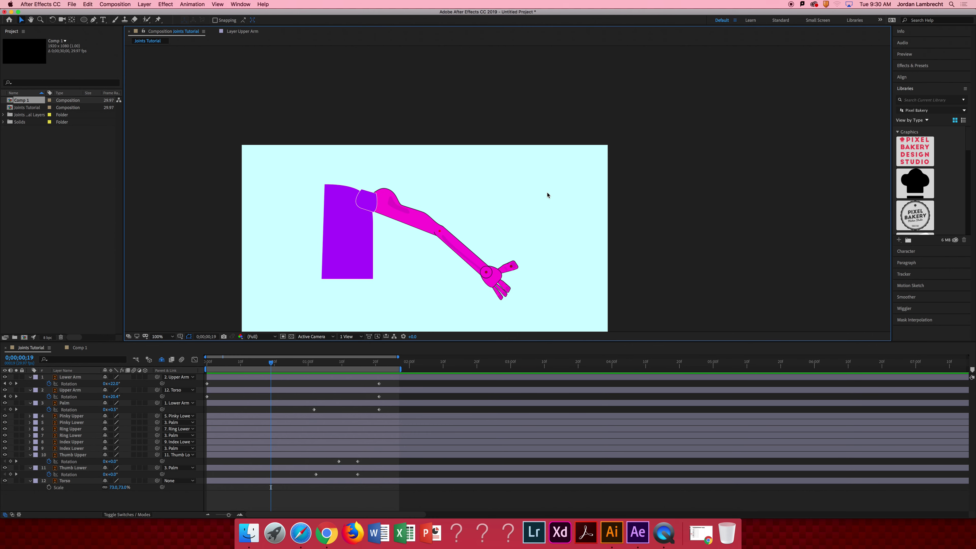
key(super+n)
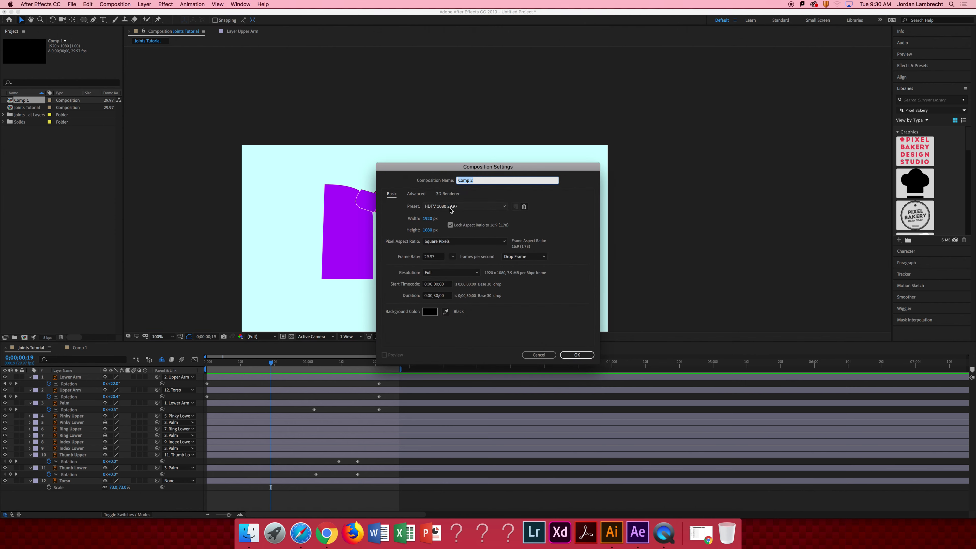
click(577, 354)
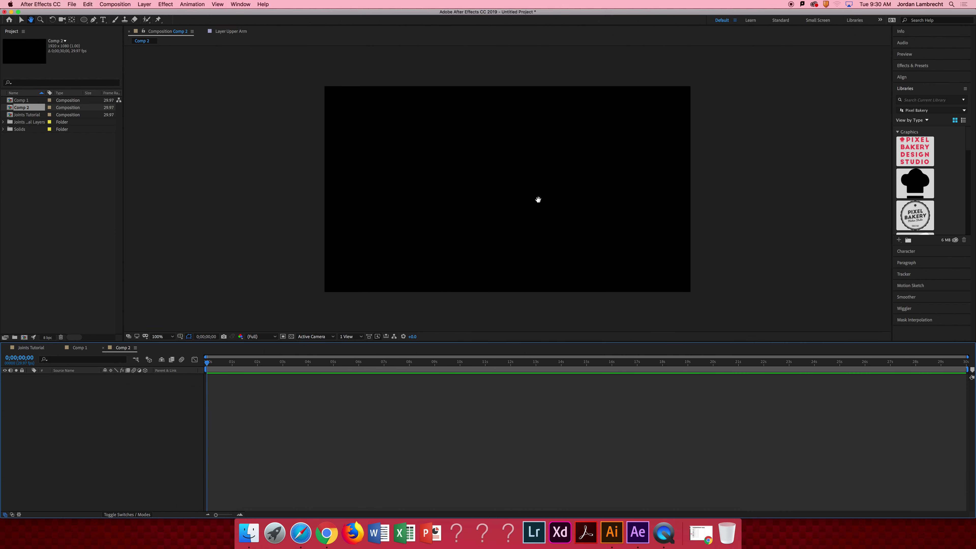
click(292, 337)
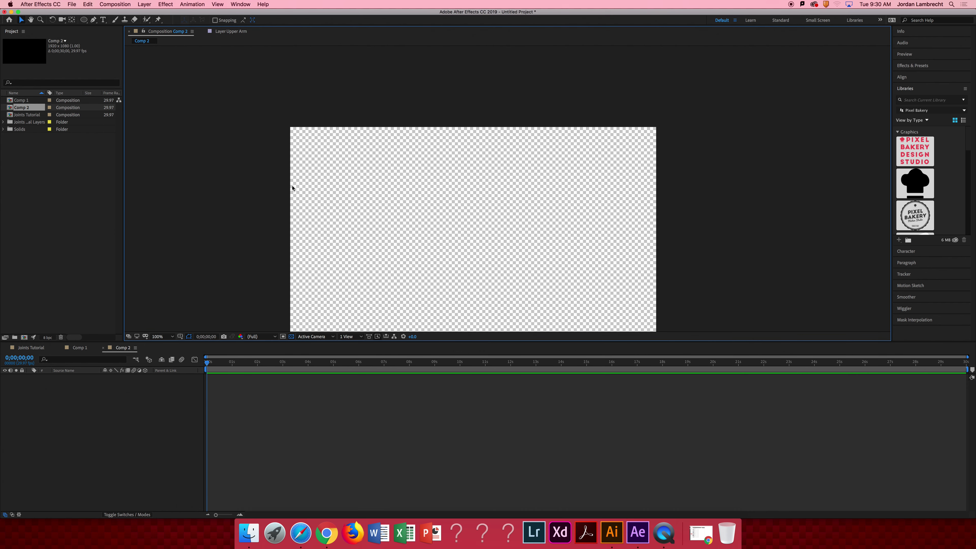
Draw a large circle near the middle of Comp 2, and hide its fill
key(q)
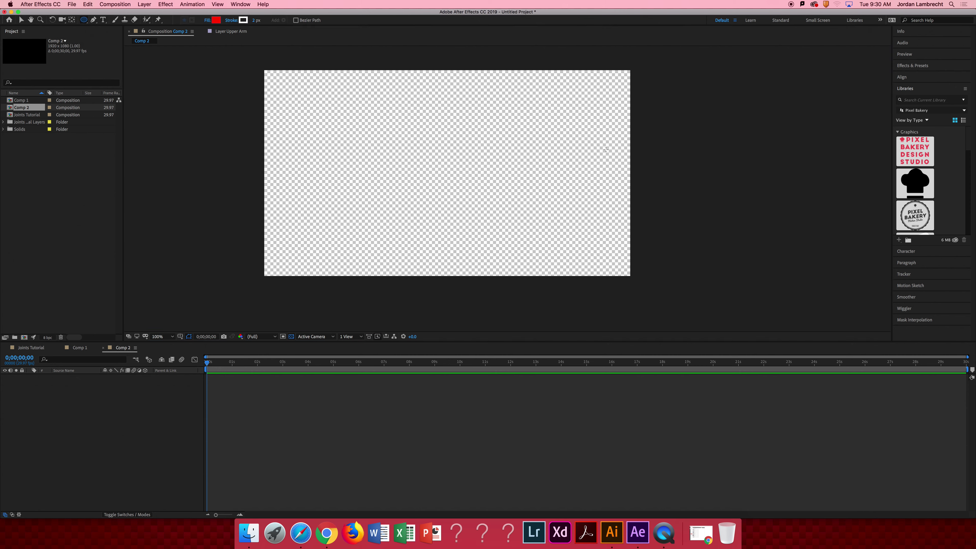
drag(508, 115, 377, 245)
key(v)
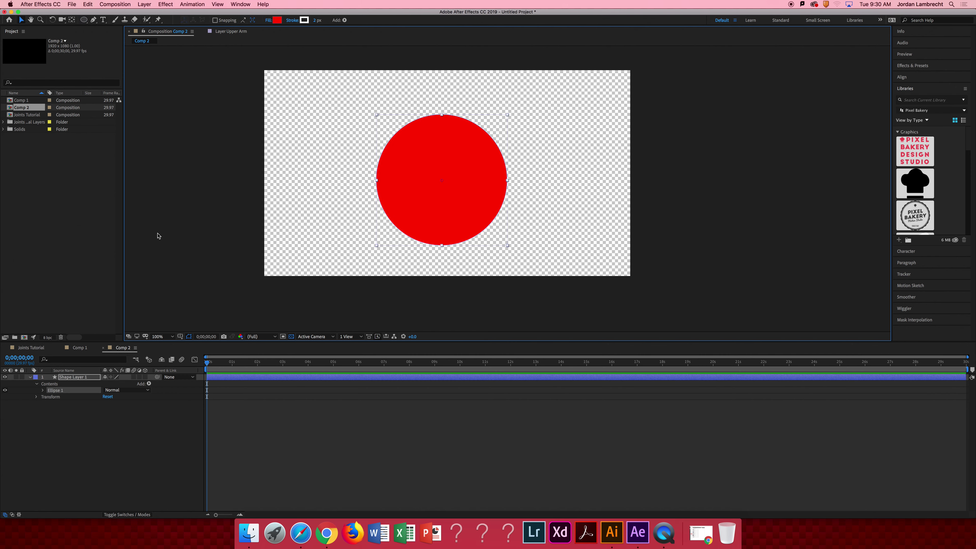
click(43, 390)
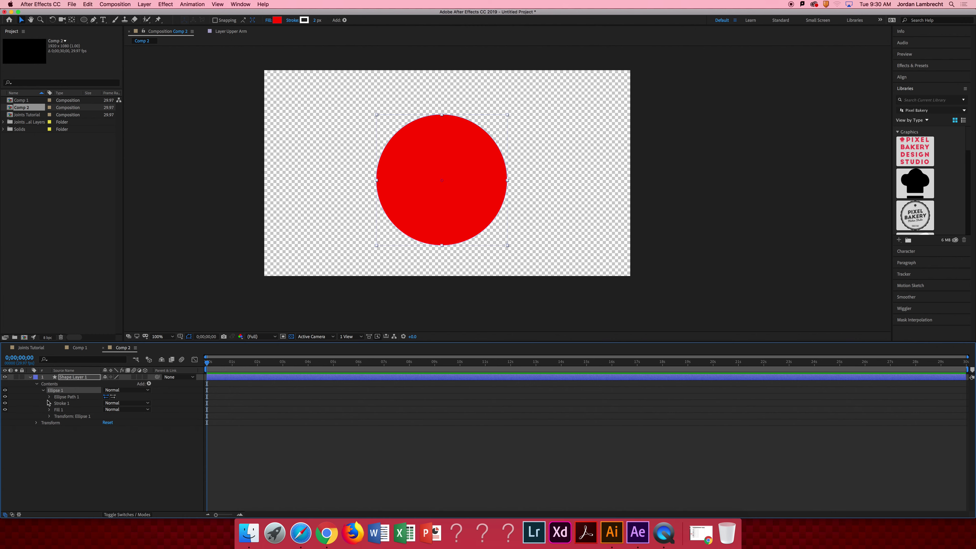
click(50, 403)
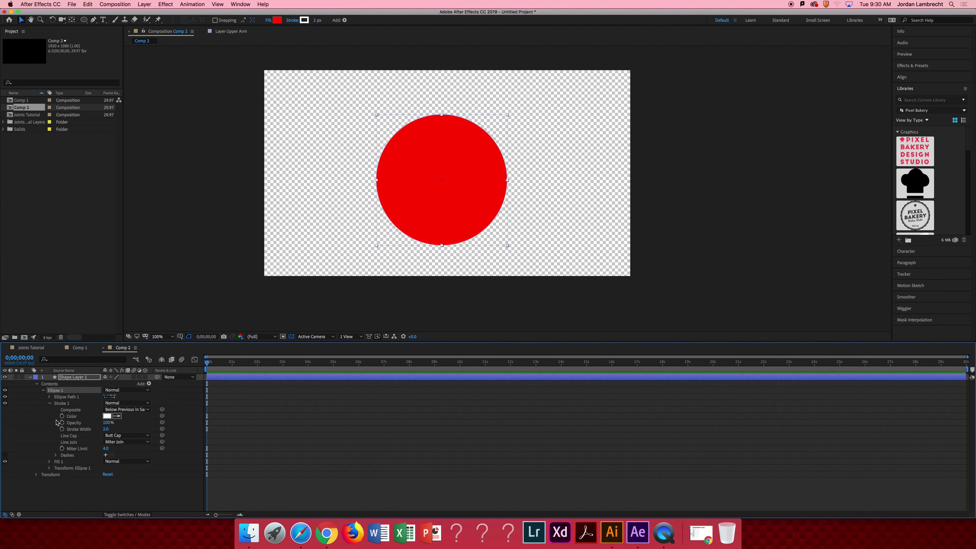
click(6, 461)
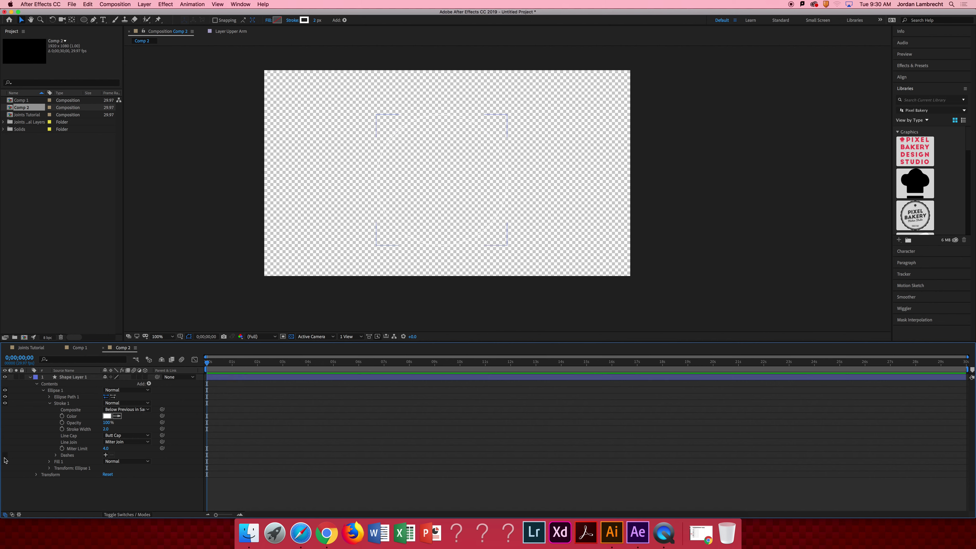
Set the circle's stroke to a near-black colour and 48 px wide
click(108, 416)
click(466, 291)
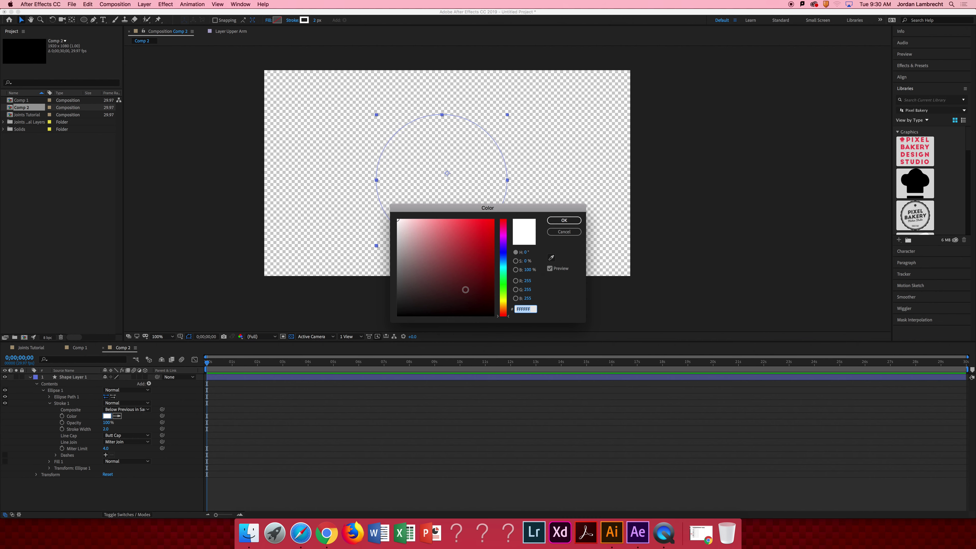
click(481, 307)
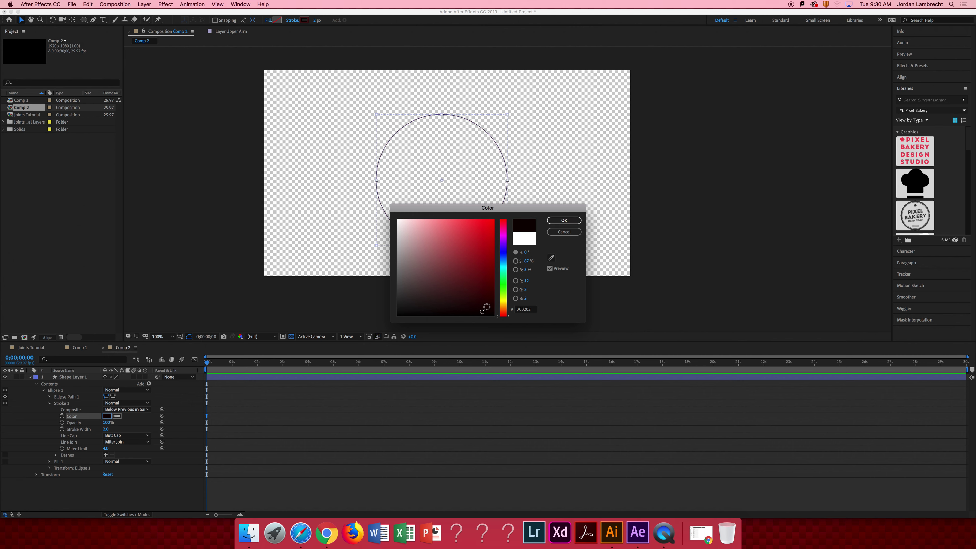
click(564, 220)
drag(316, 20, 342, 24)
click(590, 196)
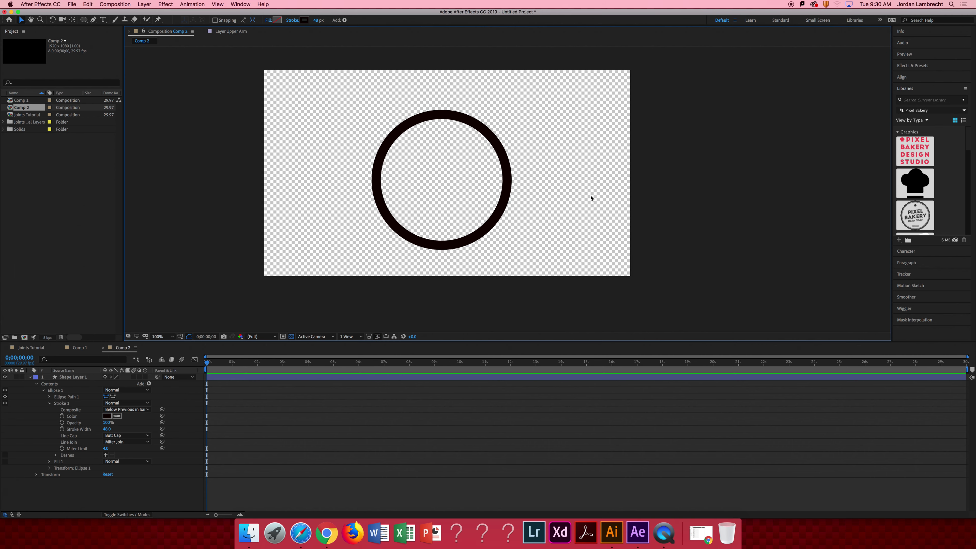
key(space)
drag(477, 184, 491, 207)
key(z)
click(635, 216)
key(v)
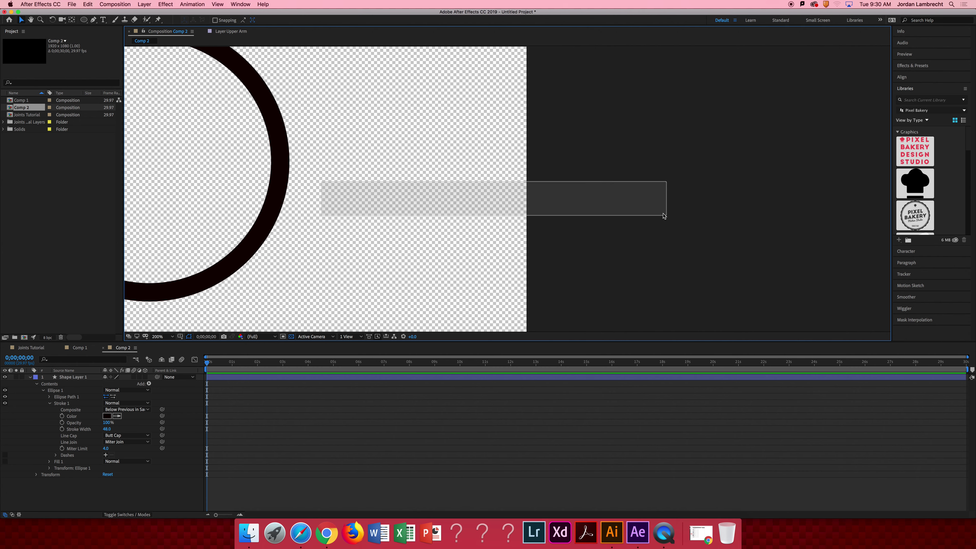
click(262, 206)
alt+click(234, 192)
alt+click(234, 192)
key(space)
drag(573, 187, 437, 213)
key(z)
click(551, 218)
key(p)
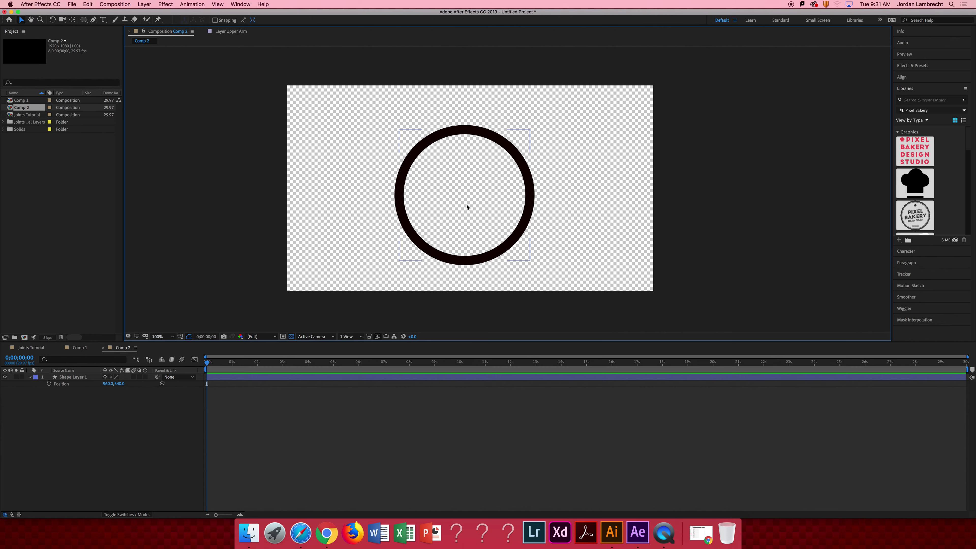
With the circle deselected, start a pen path on a new shape layer, curving from the circle's left edge towards its centre
click(406, 223)
click(93, 20)
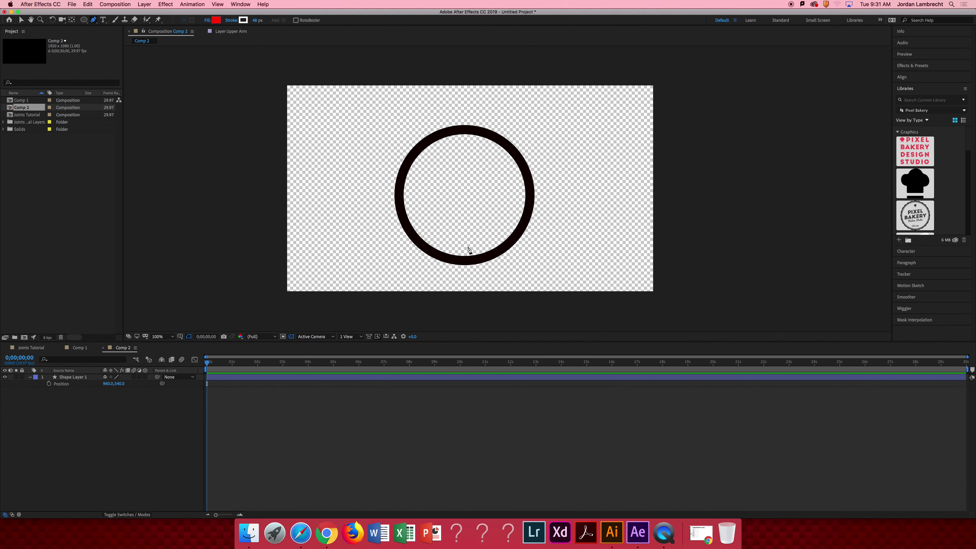
click(407, 216)
drag(457, 216, 472, 233)
key(v)
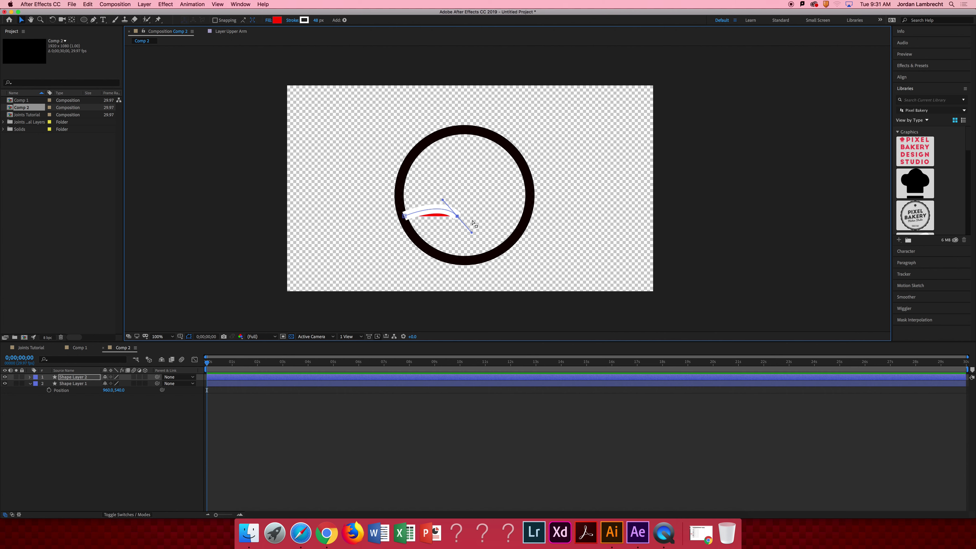
key(p)
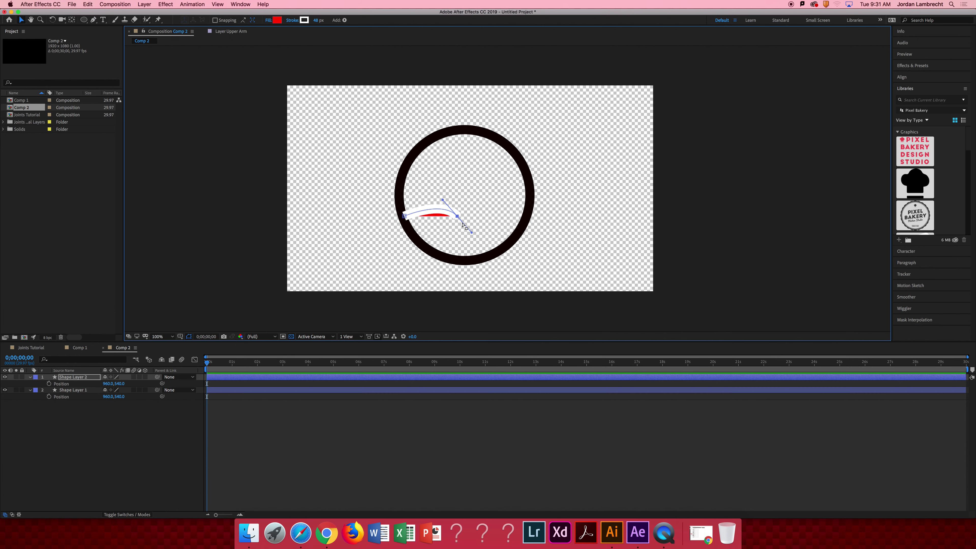
key(g)
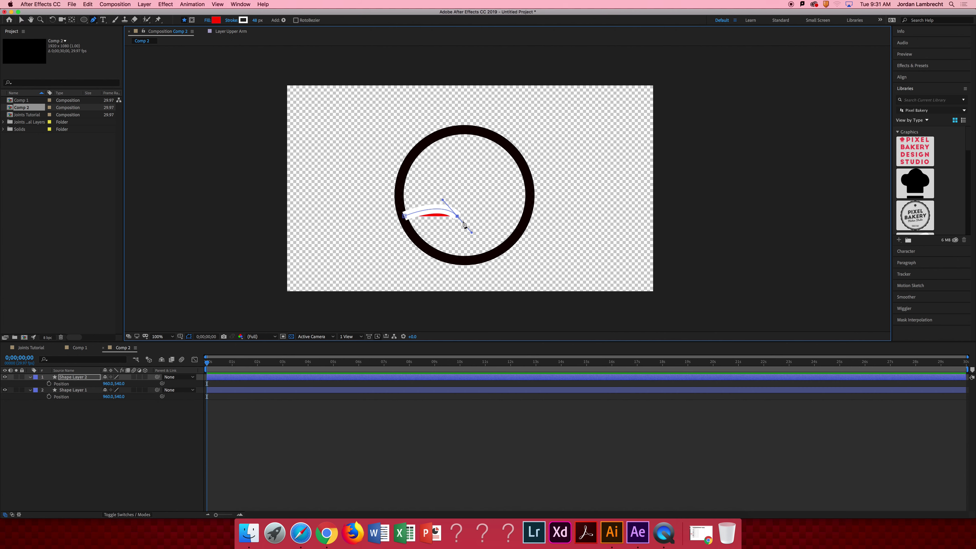
Continue the path over a second wave crest to the circle's right edge, and close it along the circle's lower edge
click(464, 223)
drag(510, 211, 480, 263)
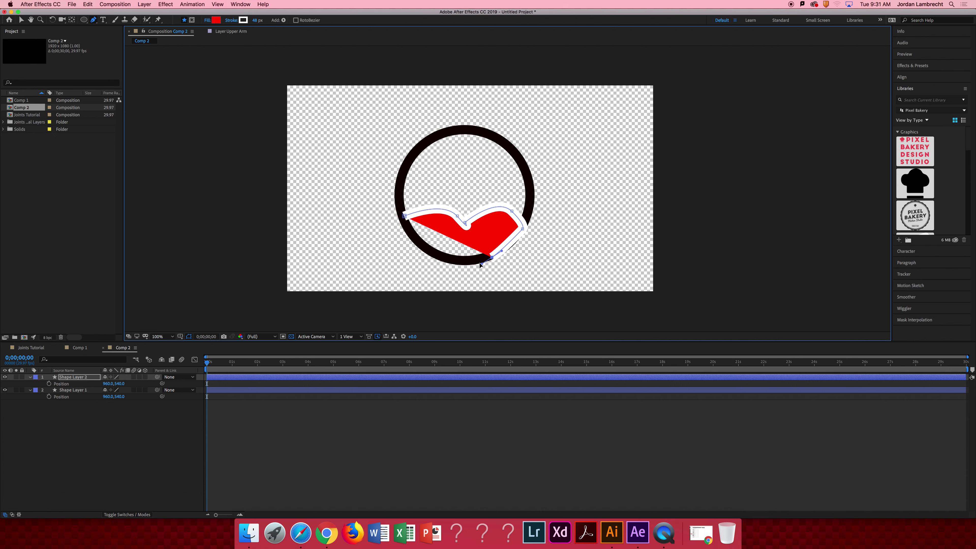
click(433, 252)
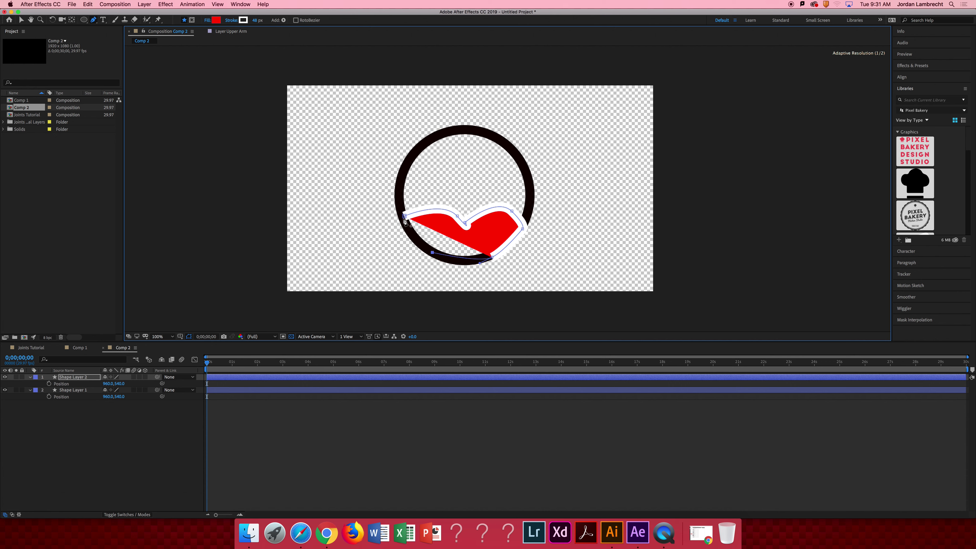
click(404, 217)
key(v)
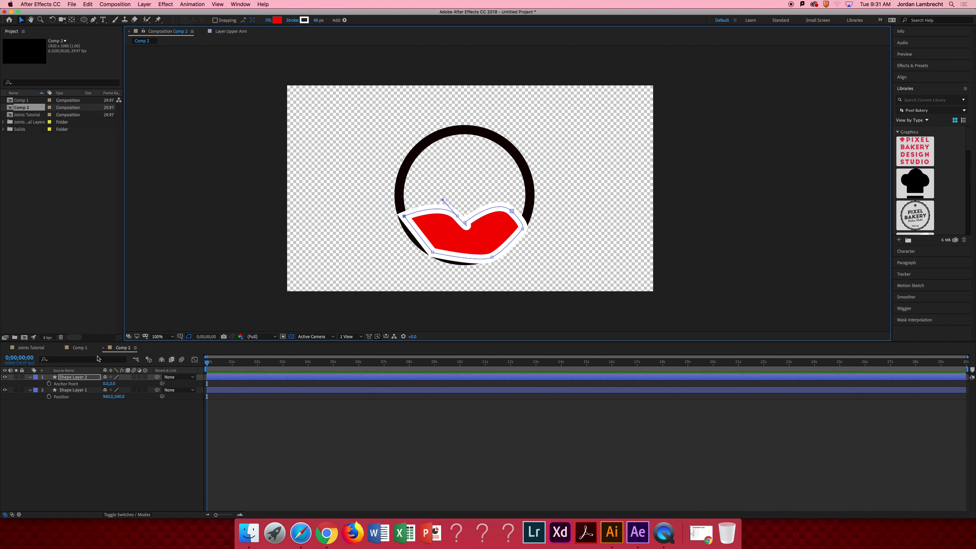
Place the wave shape's layer beneath the circle's layer, and set the wave's stroke width to 2 px
drag(87, 380, 85, 409)
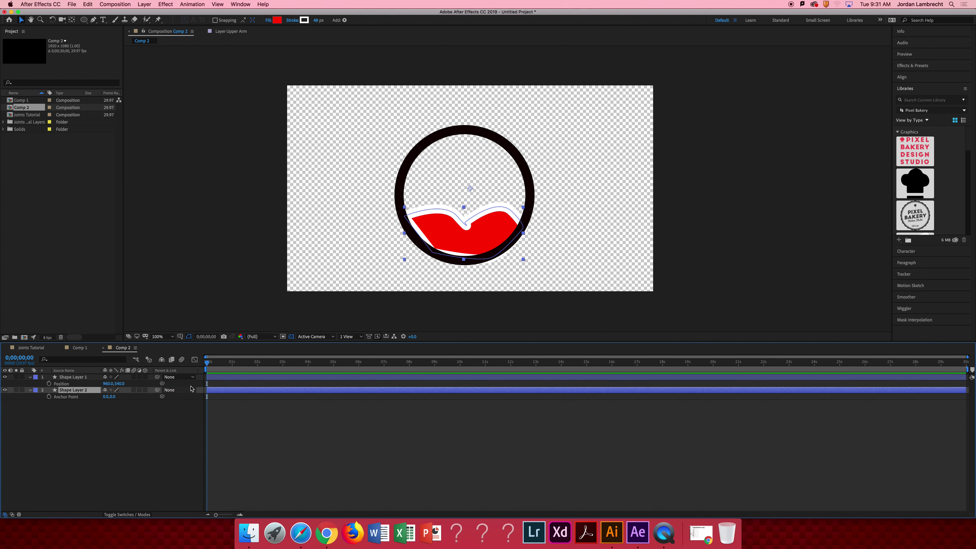
drag(317, 21, 288, 25)
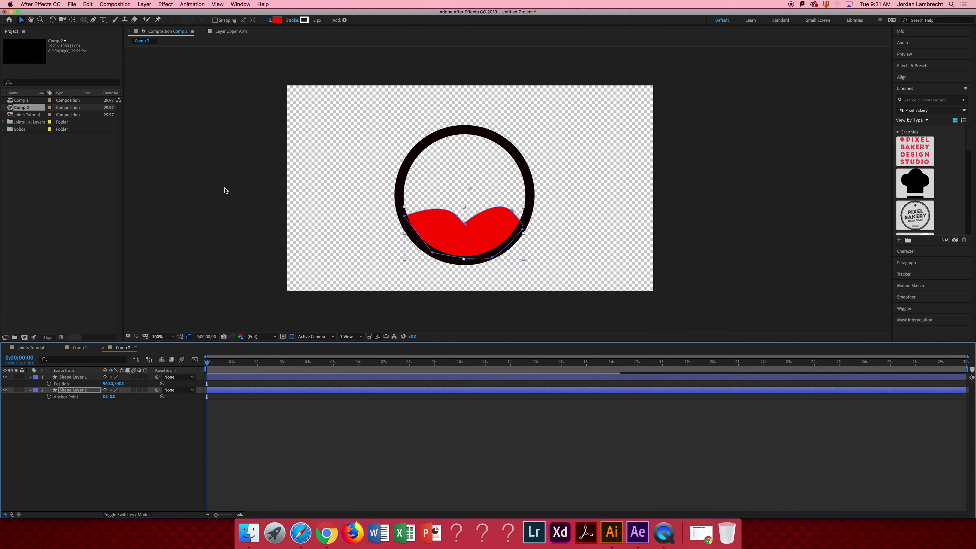
click(371, 235)
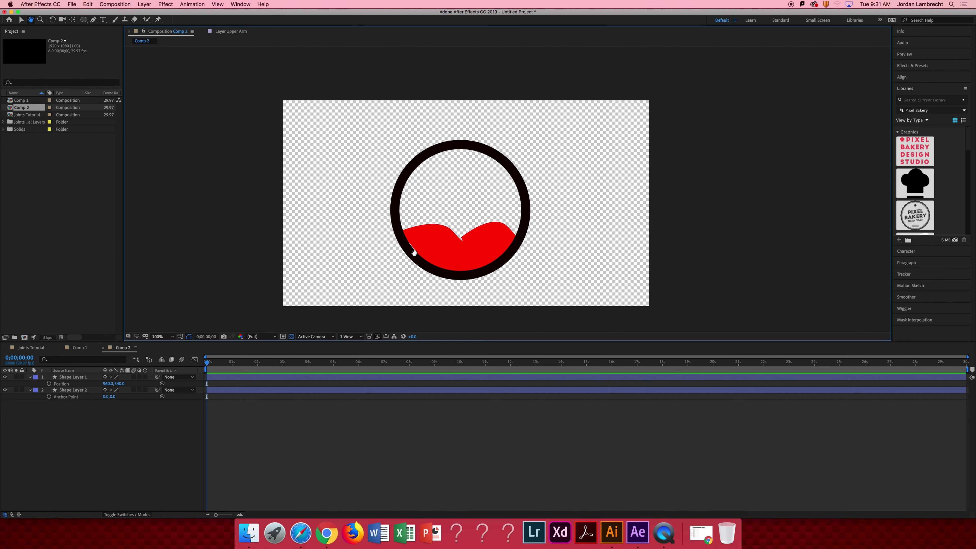
Move the circle and the wave together to the left side of the composition, with the circle at position 440, 540
key(z)
alt+click(497, 210)
key(space)
drag(497, 210, 487, 263)
key(v)
key(space)
drag(552, 255, 539, 255)
click(486, 236)
drag(513, 207, 440, 246)
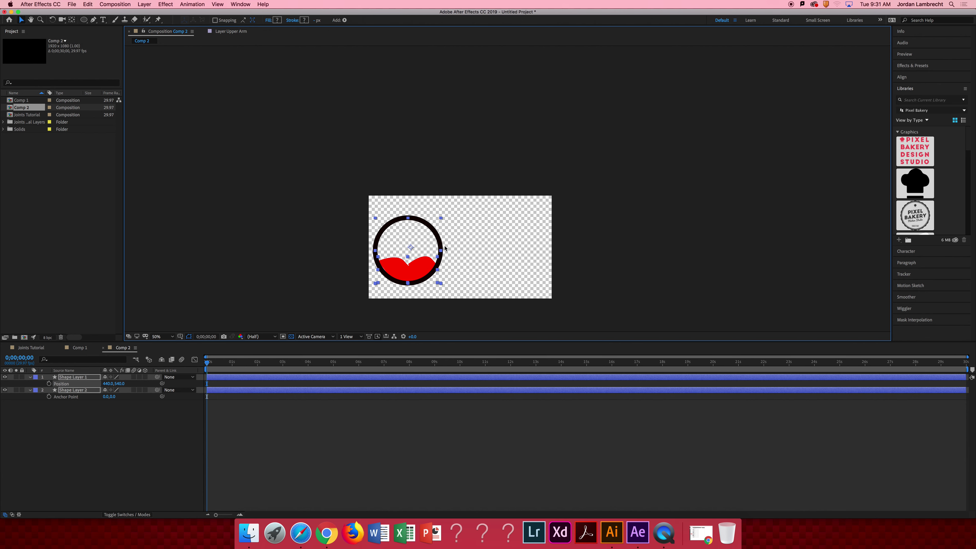
click(266, 131)
Draw a slightly curved open line to the right of the circle on a new shape layer, and hide its fill
click(93, 19)
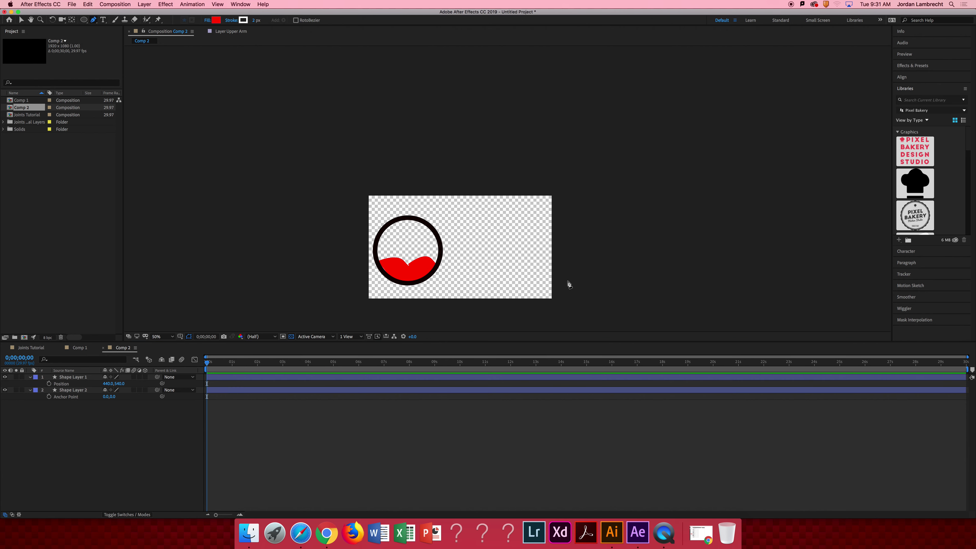
click(472, 251)
drag(534, 252, 543, 264)
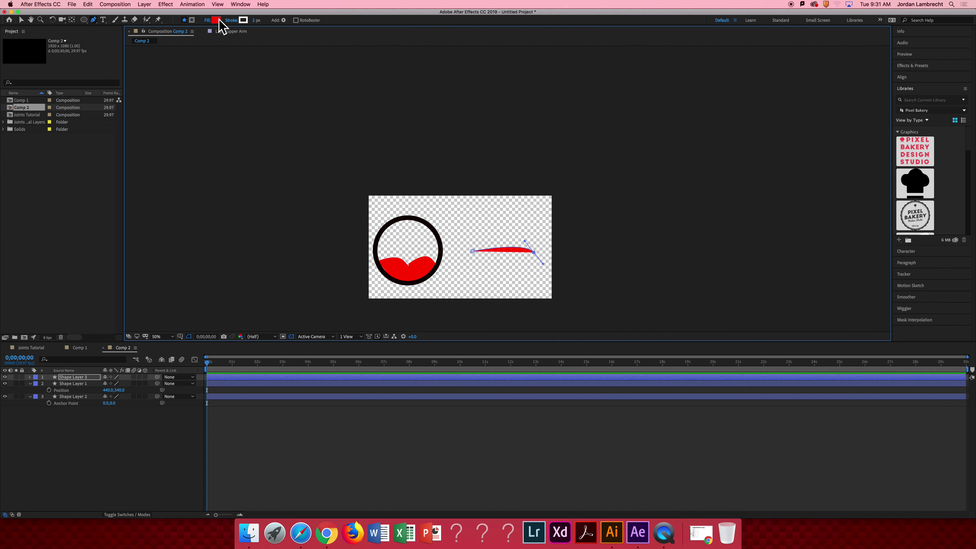
click(29, 377)
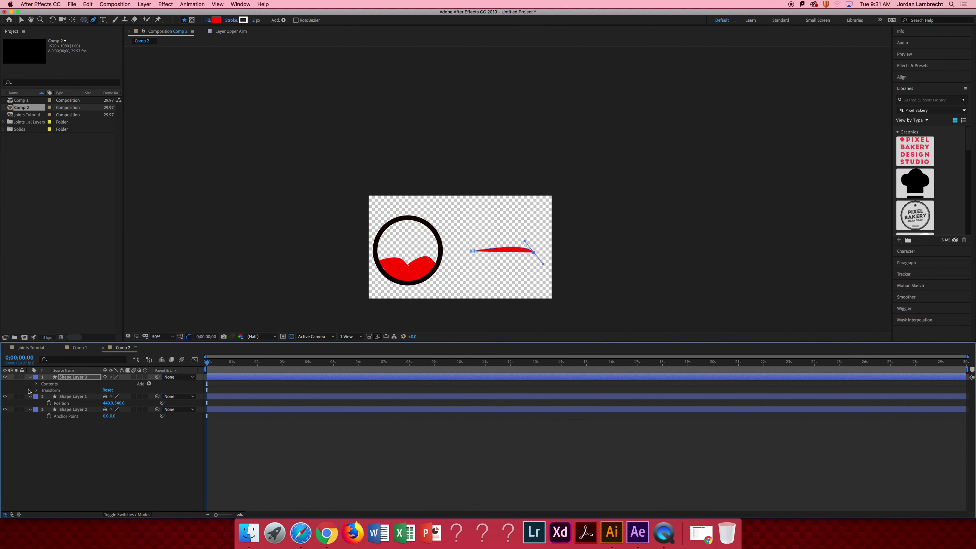
click(36, 384)
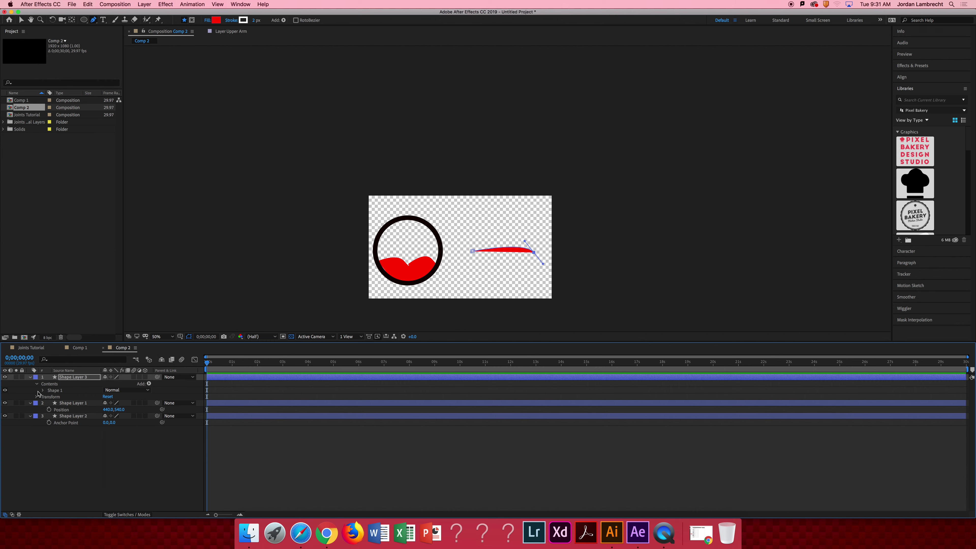
click(42, 391)
click(4, 410)
Give the line's stroke a round cap, a round join, the circle's black outline colour and a width of 52 px
click(49, 403)
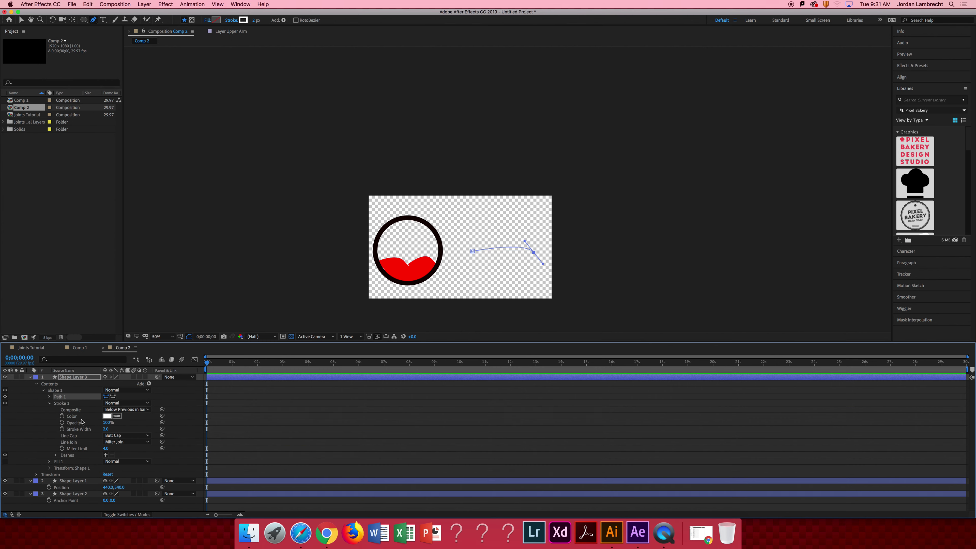
click(123, 442)
click(121, 447)
click(123, 435)
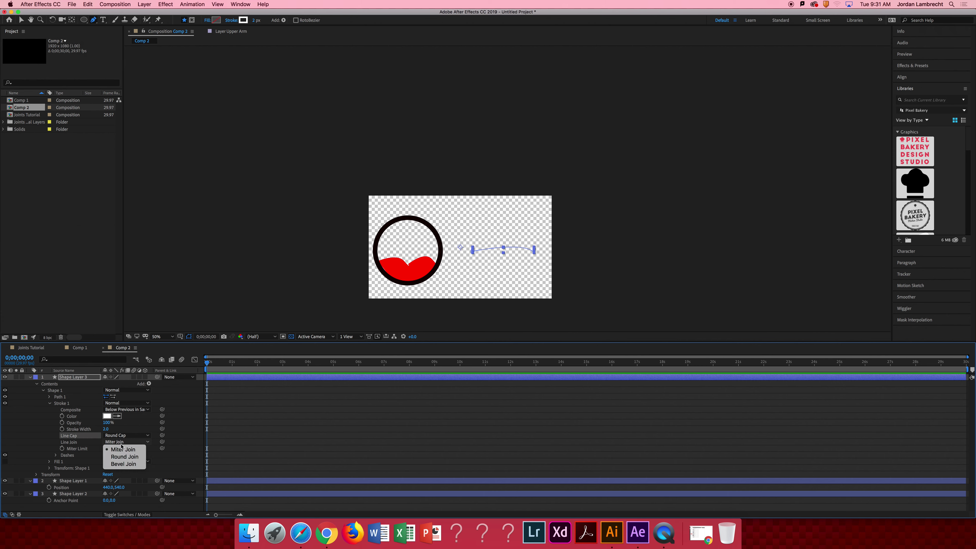
click(121, 457)
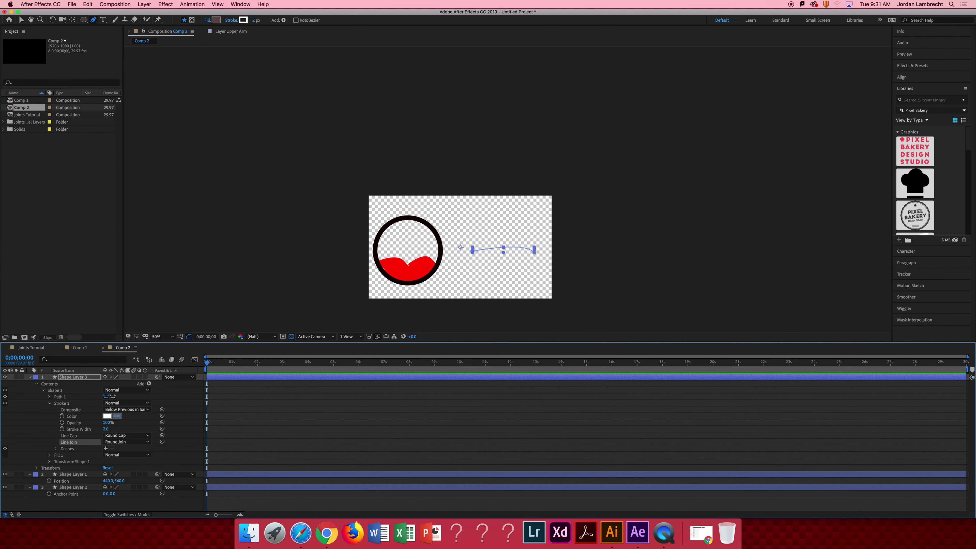
click(385, 267)
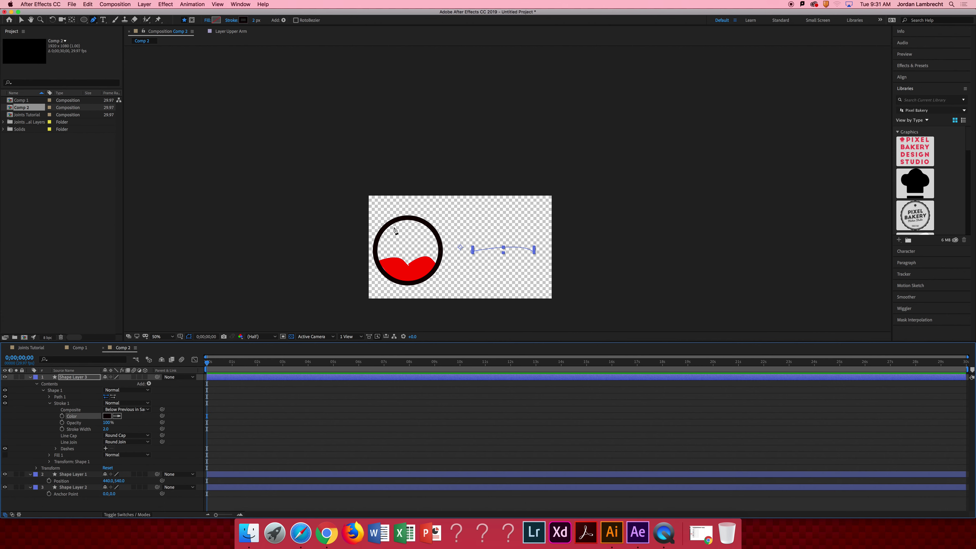
drag(256, 22, 275, 20)
key(v)
click(542, 166)
Trim the circle and wave layers together so that both end at frame 5
key(space)
drag(515, 245, 512, 260)
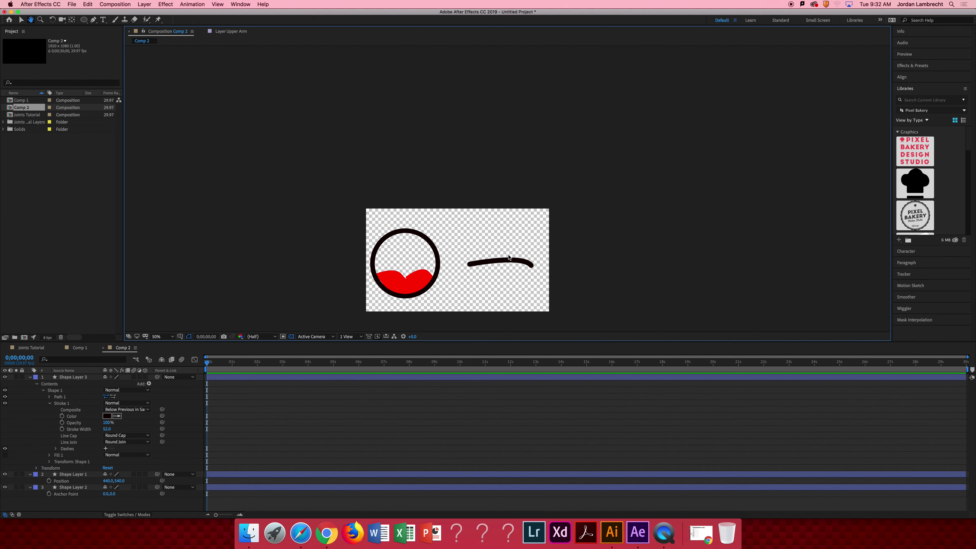
scroll(510, 266, up, 1)
drag(479, 200, 507, 230)
key(v)
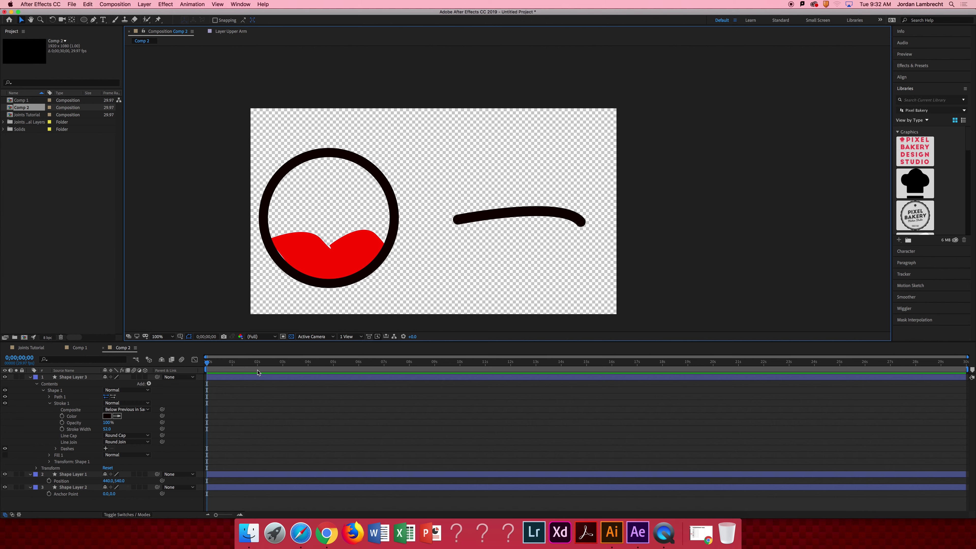
key(equal)
key(equal)
key(equal)
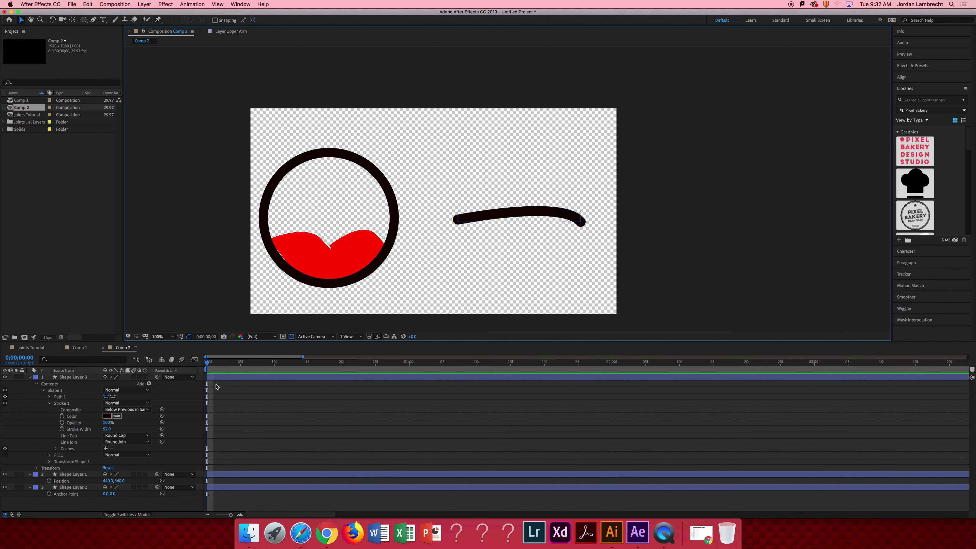
click(224, 474)
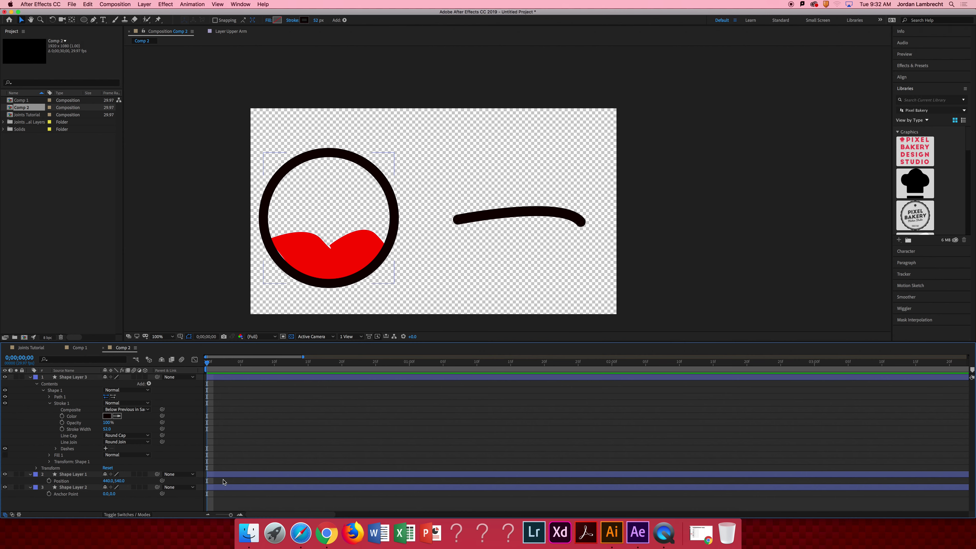
shift+click(221, 486)
drag(221, 366, 241, 365)
key(alt+bracketright)
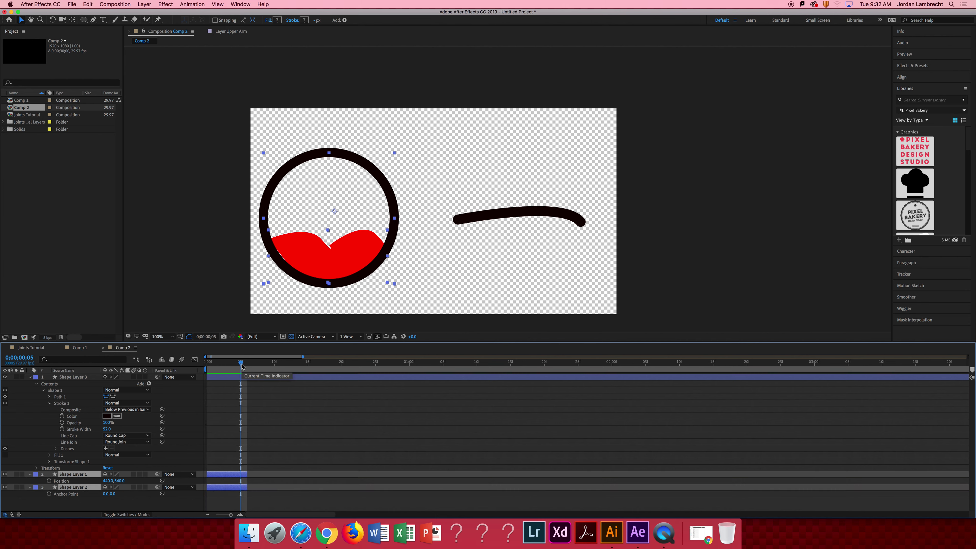
Trim the line layer to start at frame 5 and scrub across the changeover from the circle
click(253, 379)
key(alt+bracketleft)
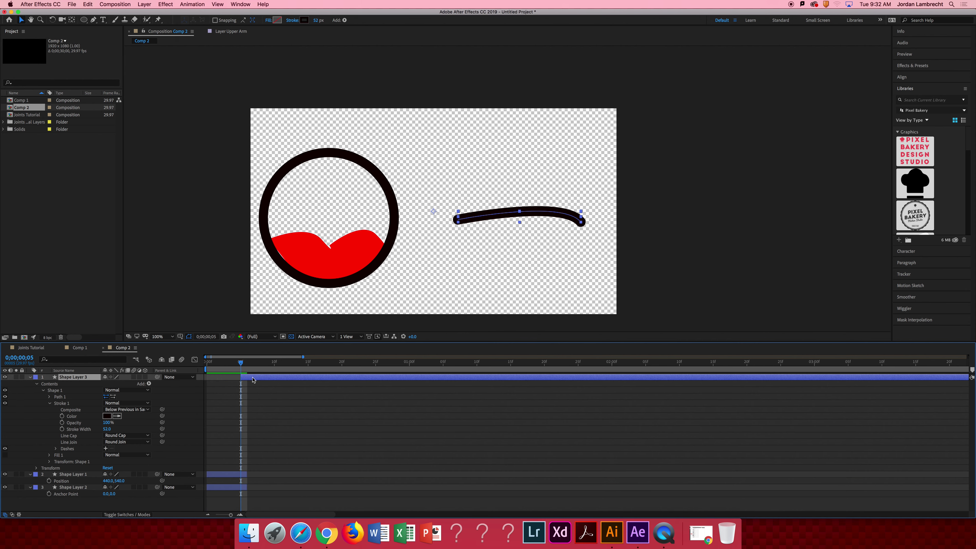
click(321, 368)
drag(248, 366, 242, 365)
Move the circle and wave together over the line, with the circle at 1446, 513, and trim the line layer's start to about frame 11
drag(403, 146, 512, 260)
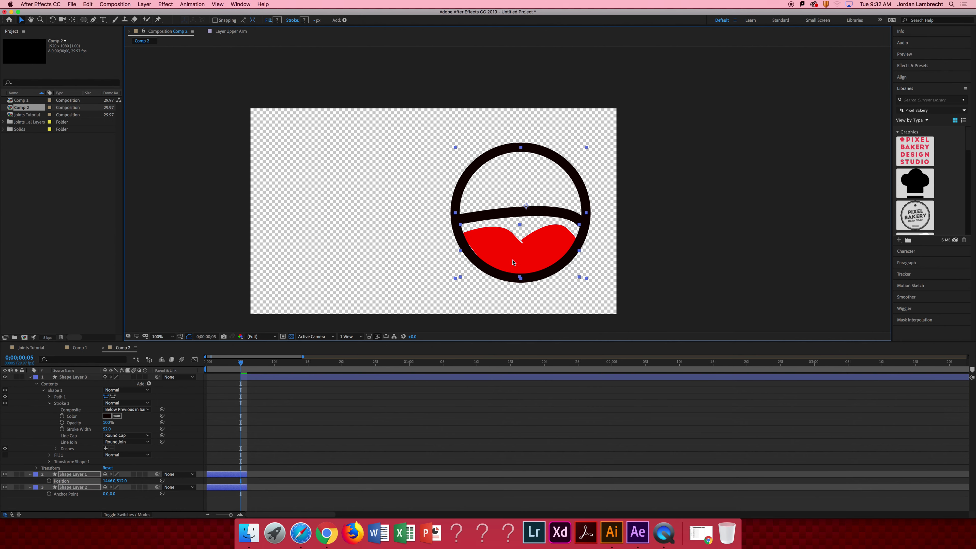
click(256, 377)
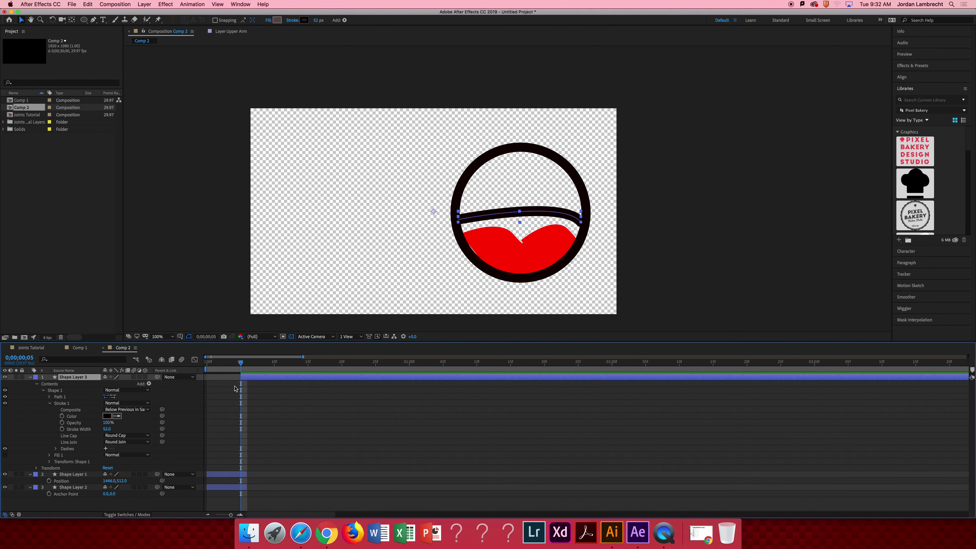
drag(241, 377, 282, 377)
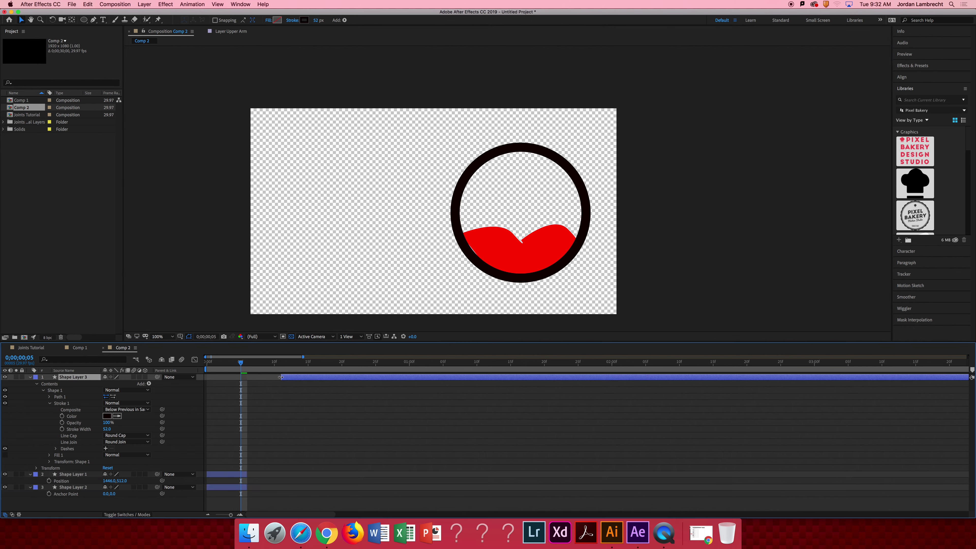
click(584, 188)
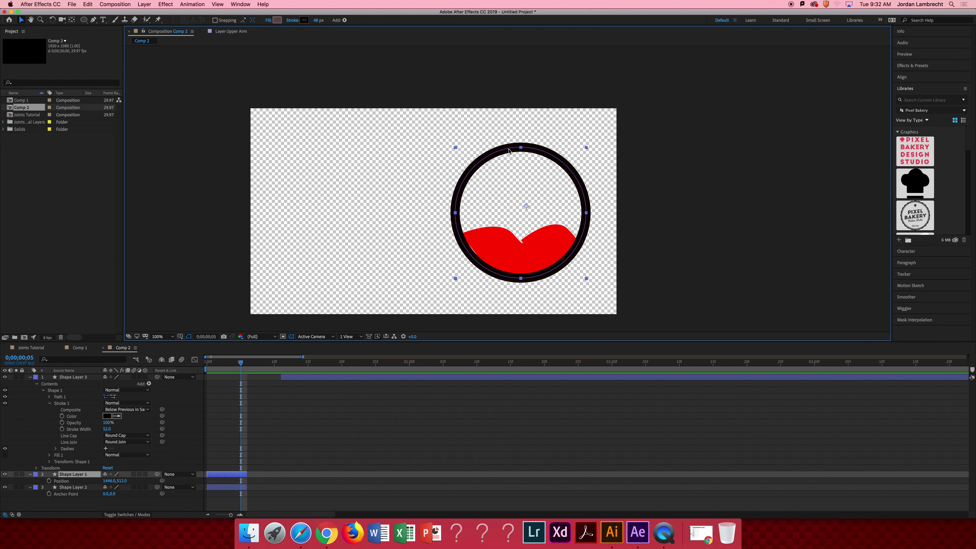
drag(520, 148, 521, 171)
right_click(519, 151)
click(508, 170)
key(super+z)
key(a)
key(g)
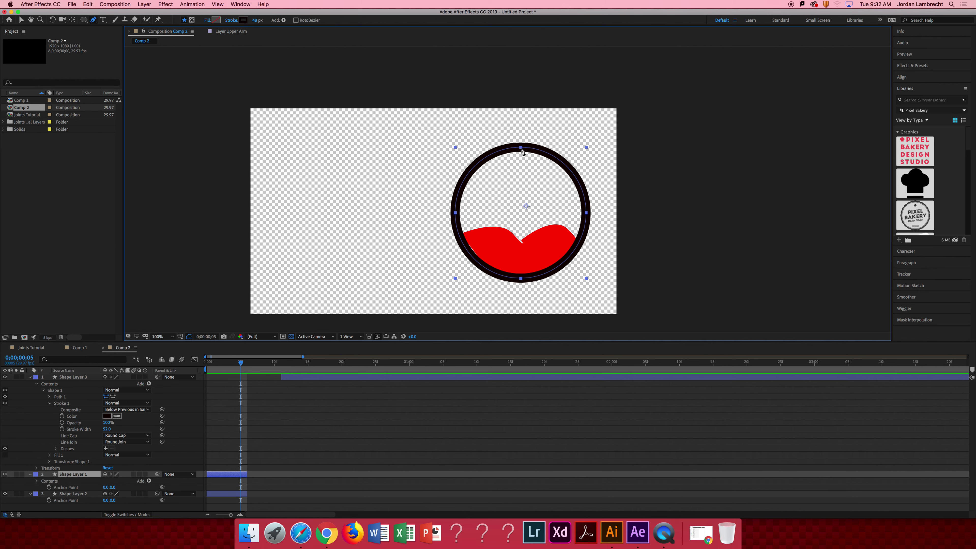
key(v)
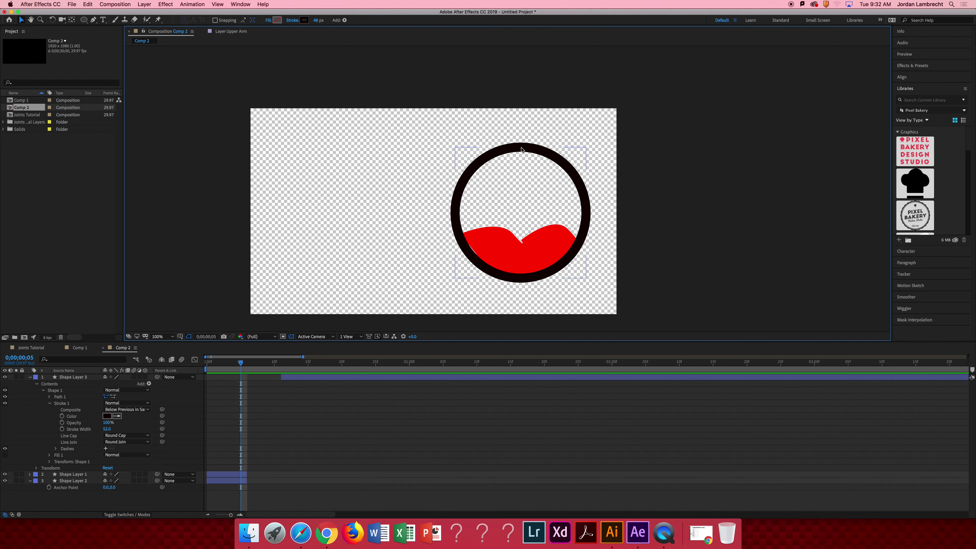
key(g)
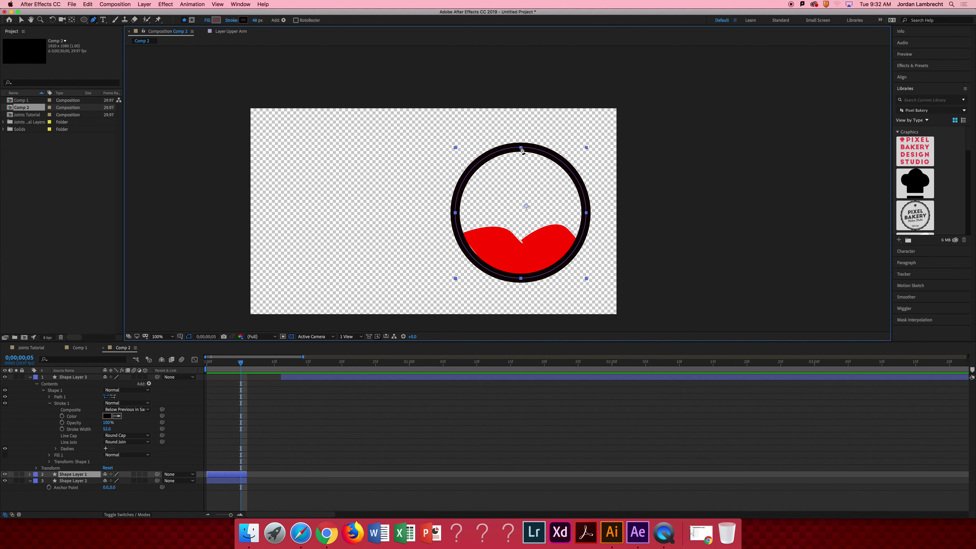
key(v)
Convert the circle's ellipse path to a Bezier path
click(29, 474)
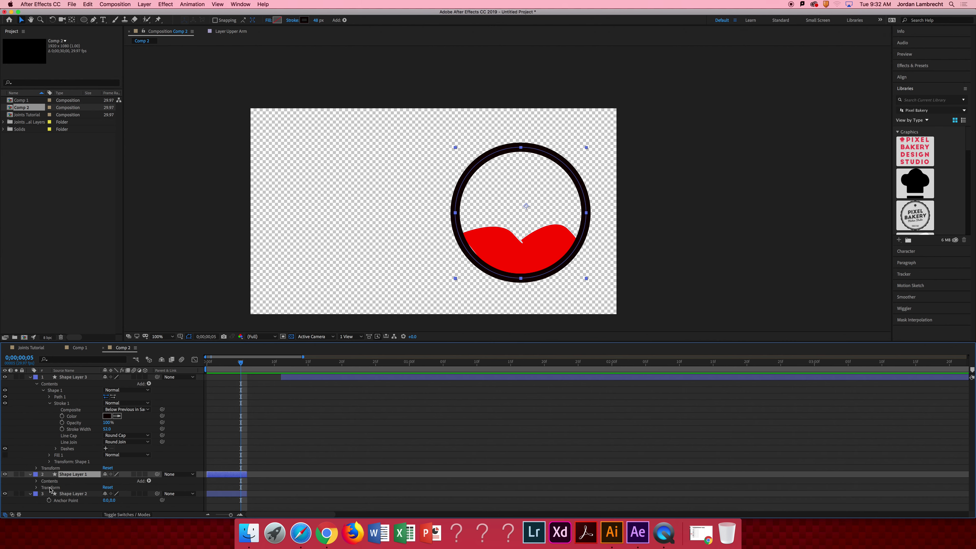
click(37, 481)
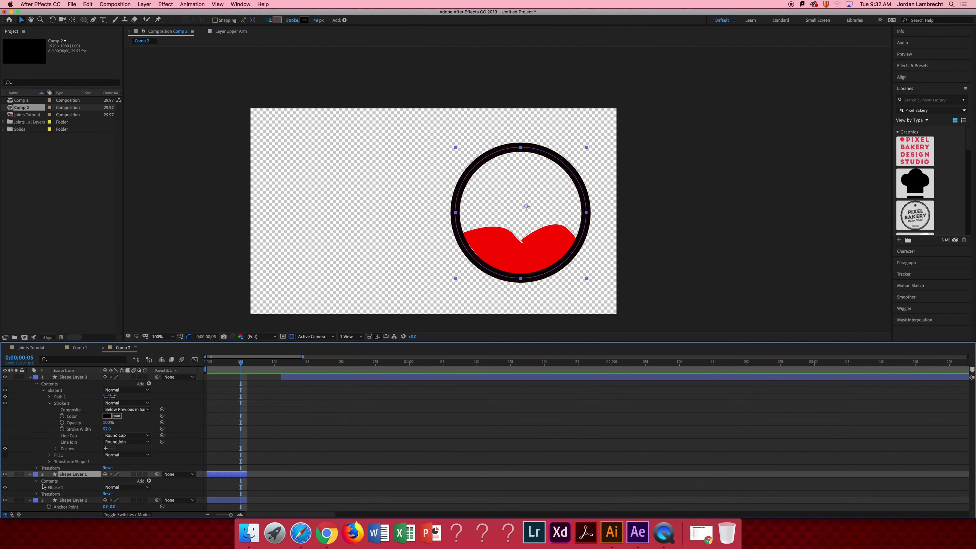
click(43, 488)
right_click(60, 481)
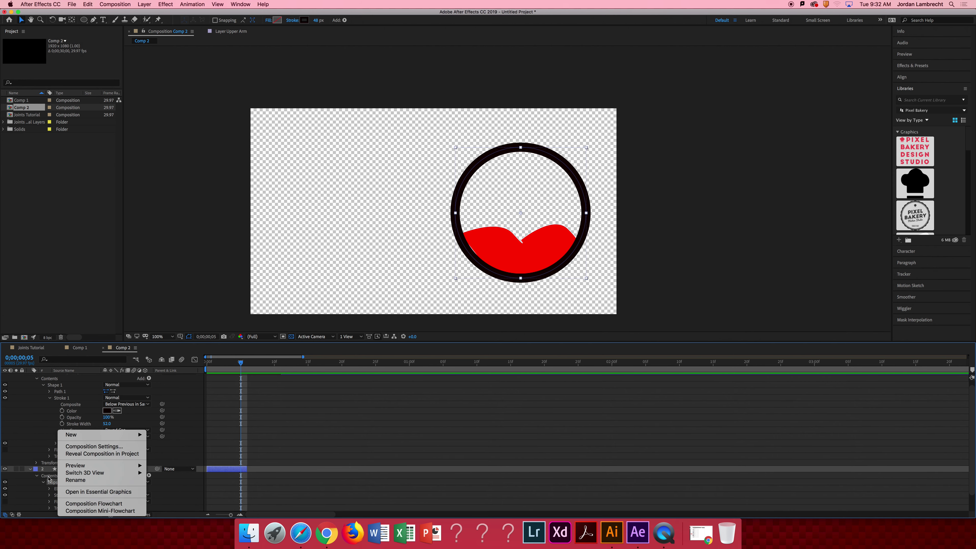
click(49, 492)
click(66, 488)
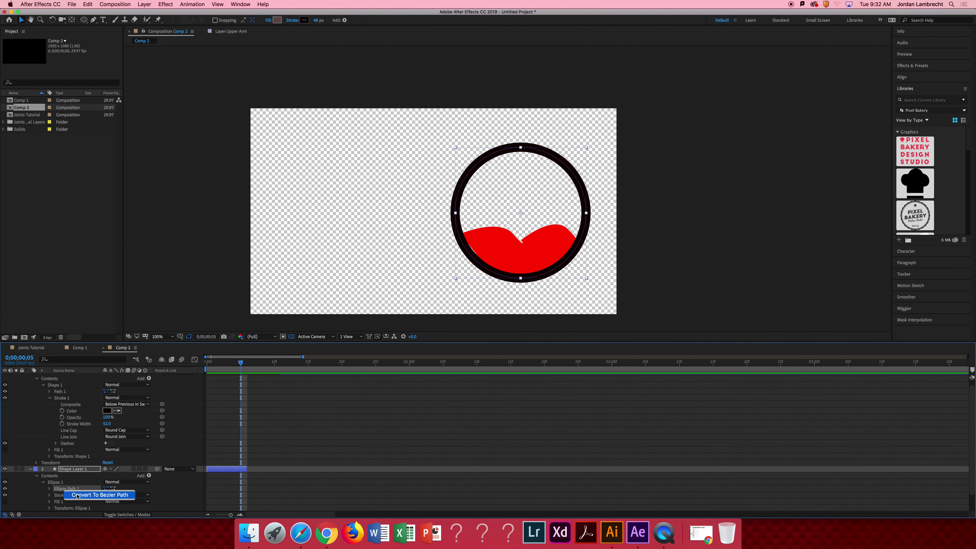
Flatten the circle into an open-mouth outline by lowering its top point and slightly raising its bottom point
click(521, 148)
key(g)
drag(520, 147, 518, 184)
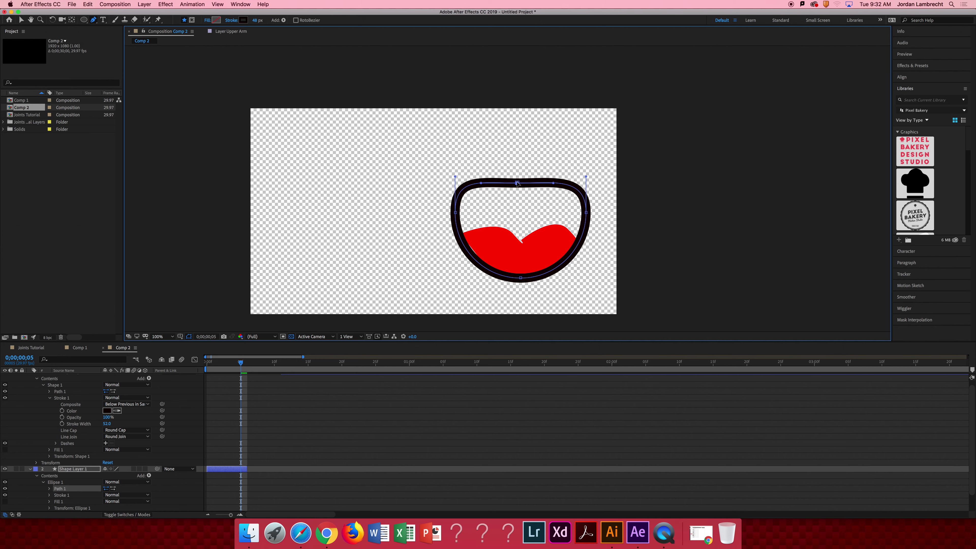
drag(521, 277, 522, 267)
key(v)
click(523, 255)
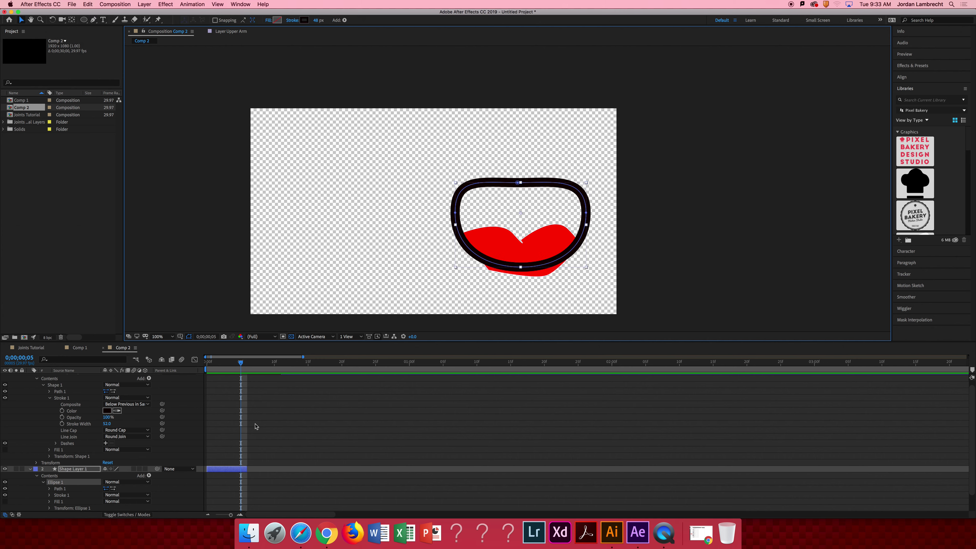
Collapse the expanded properties of all three shape layers in the timeline
scroll(97, 441, down, 3)
click(83, 502)
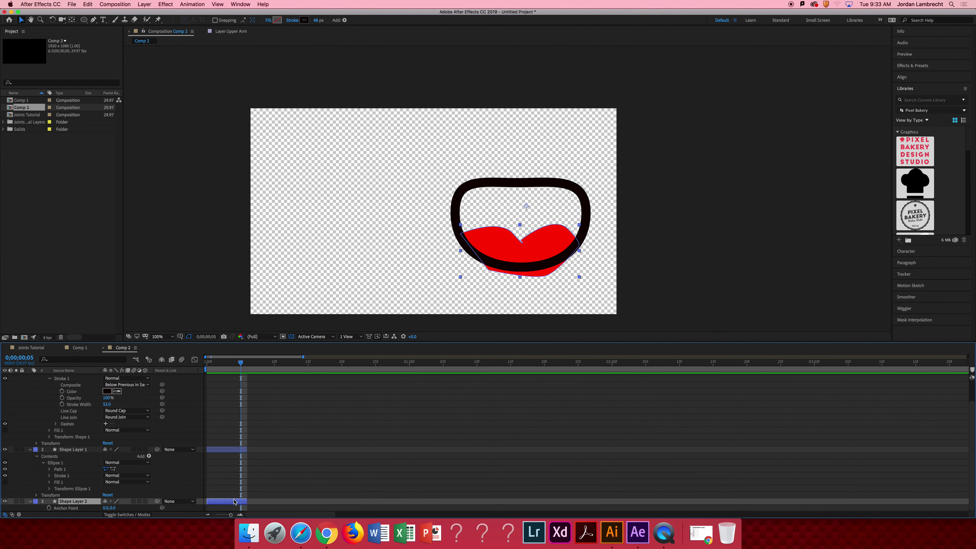
scroll(259, 463, up, 3)
scroll(259, 463, down, 3)
key(z)
key(v)
key(minus)
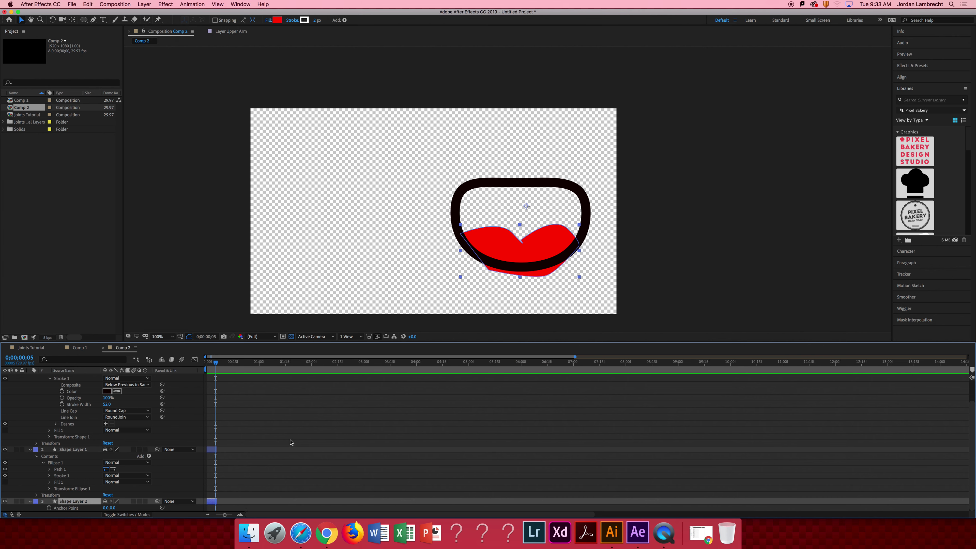
key(u)
scroll(264, 434, down, 3)
click(265, 434)
key(u)
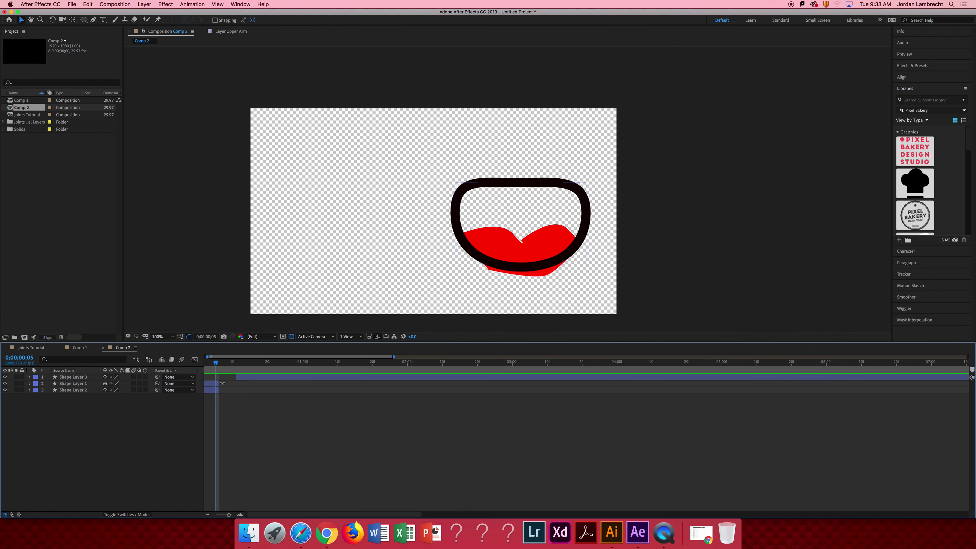
Put the flattened mouth outline on its own layer above the others, and restore the original circle layer's round path
click(212, 384)
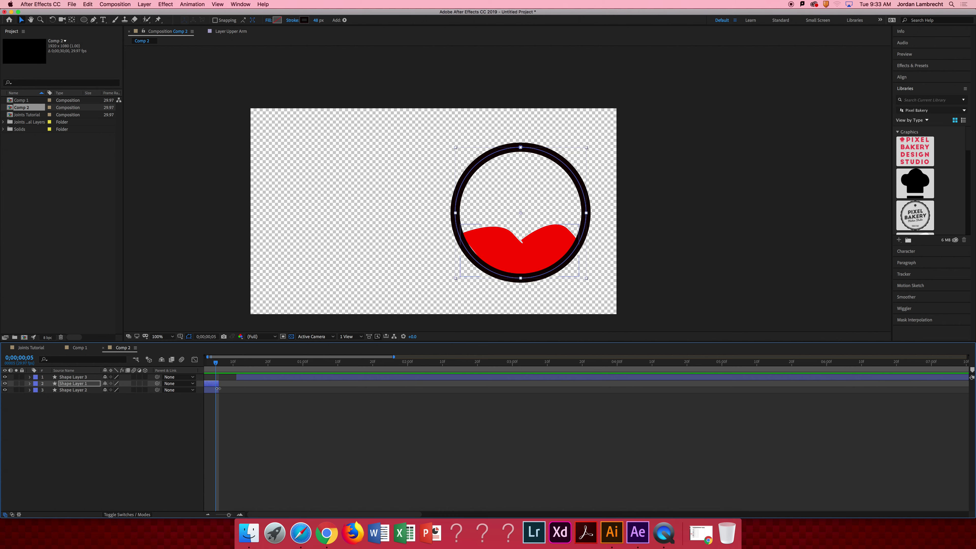
click(246, 399)
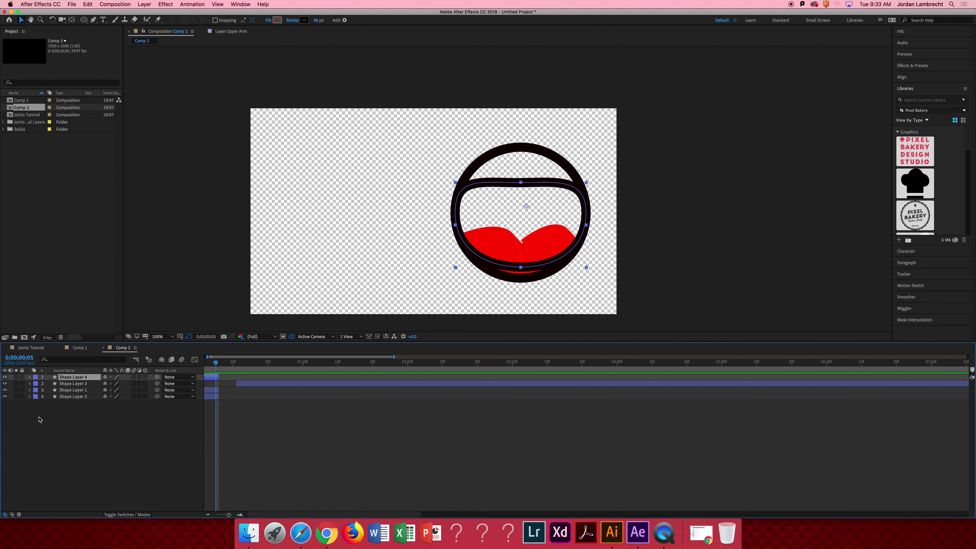
Shift the flattened outline's layer to start where the circle's layer ends, and trim the line layer to start right after it
drag(216, 377, 231, 378)
right_click(219, 378)
click(346, 413)
click(240, 383)
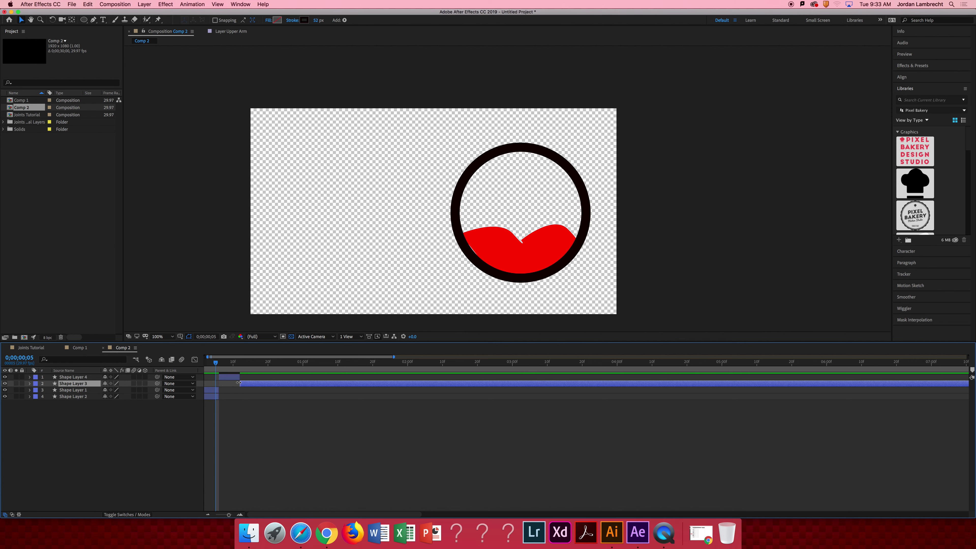
Duplicate the red wave's layer
click(216, 389)
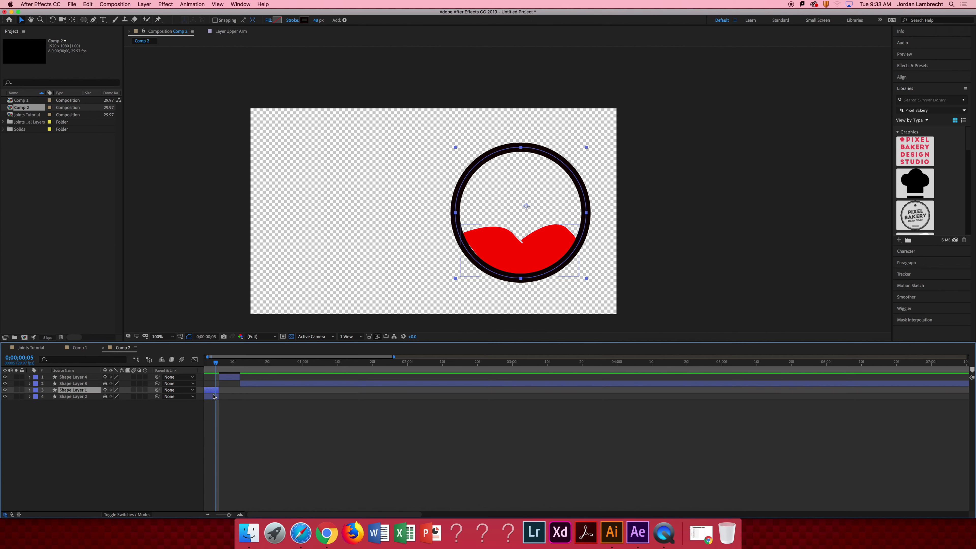
click(214, 396)
key(super+d)
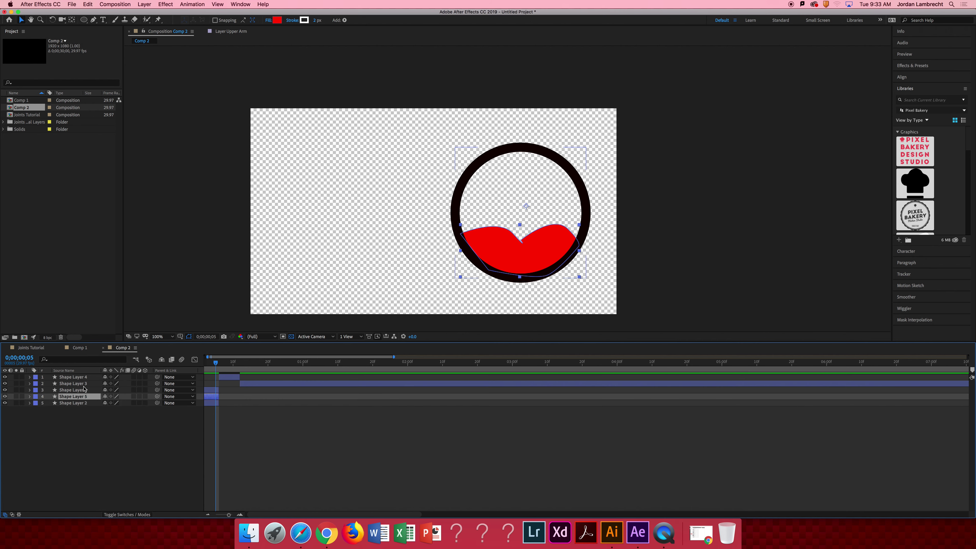
Put the duplicated tongue layer beneath the flattened outline's layer, align it in time with that outline, and raise the tongue into the mouth
drag(76, 396, 80, 384)
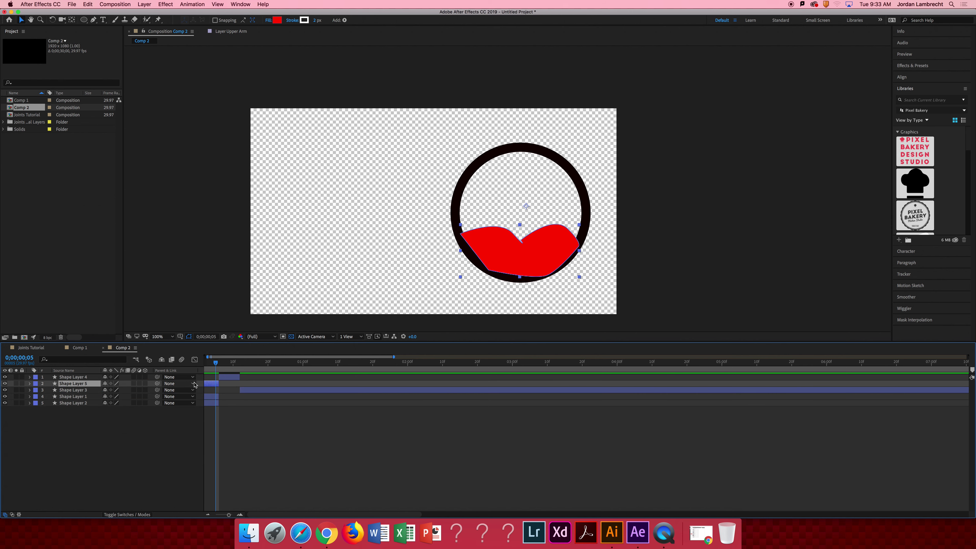
drag(213, 383, 229, 383)
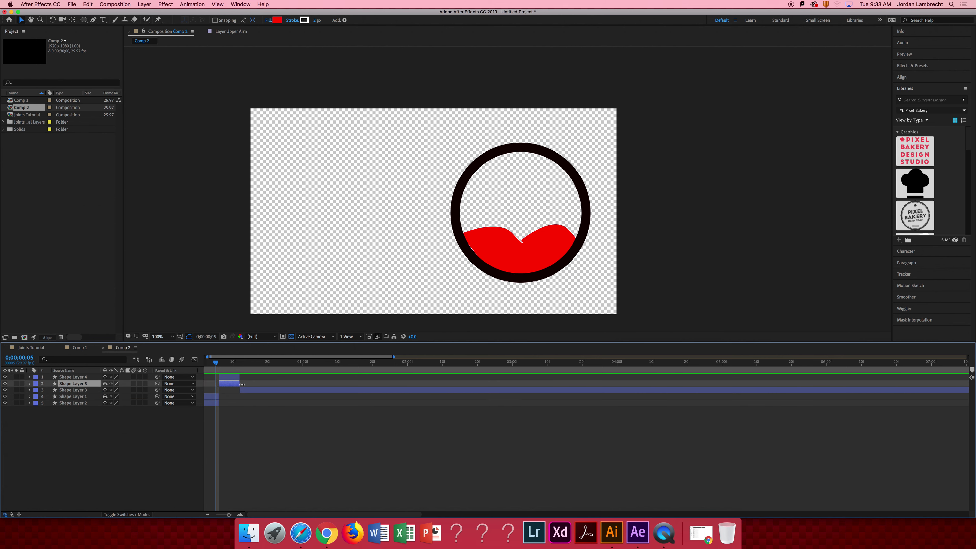
click(232, 363)
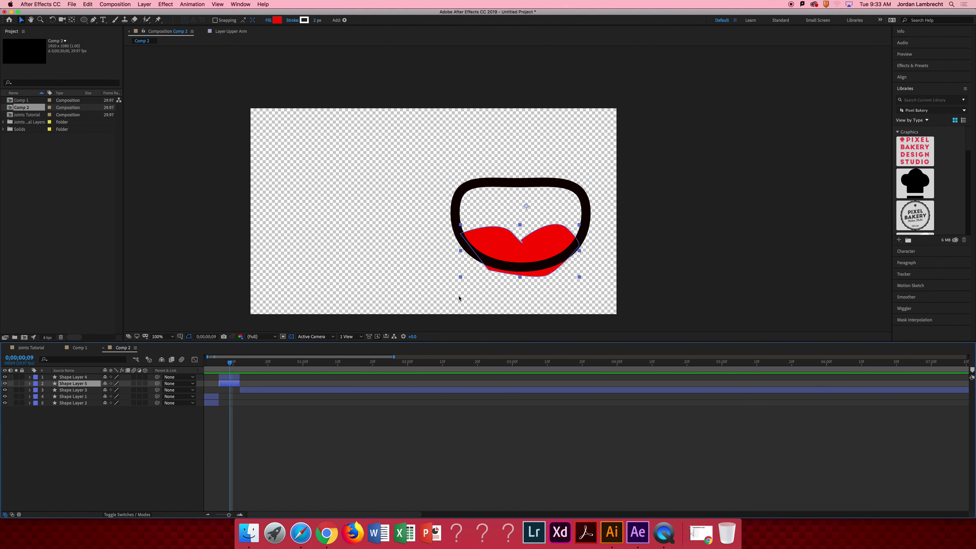
drag(512, 244, 511, 236)
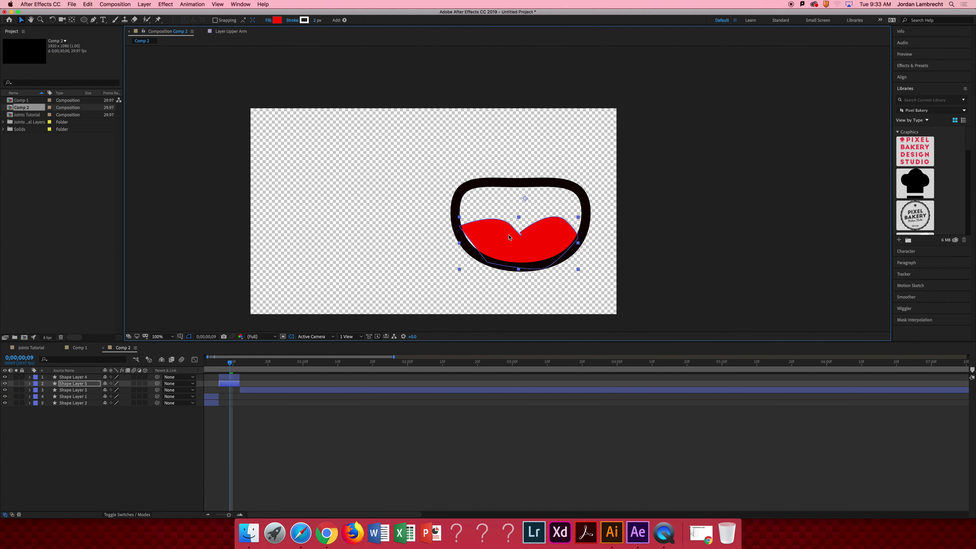
End the work area at 0;00;00;28, preview the animation, and turn on motion blur for the composition and all shape layers
click(299, 364)
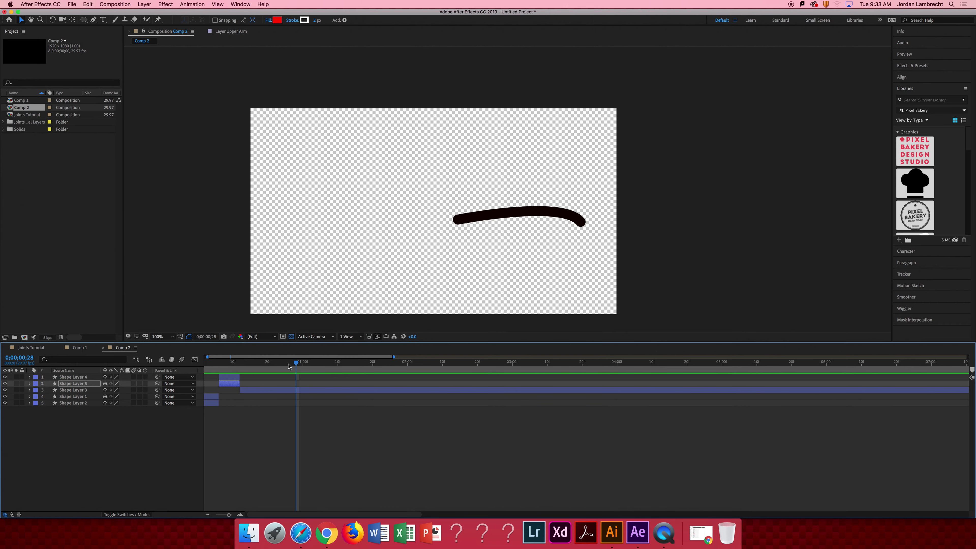
key(space)
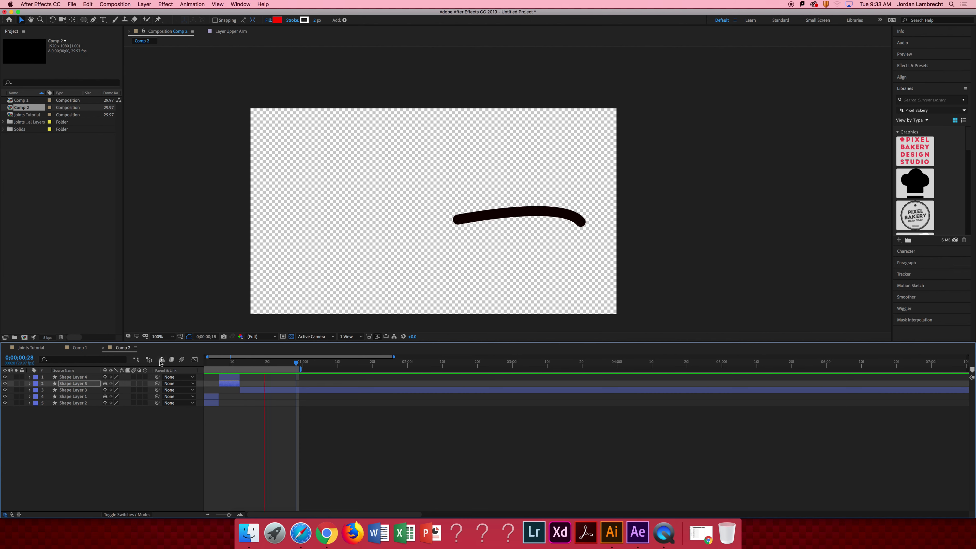
click(182, 360)
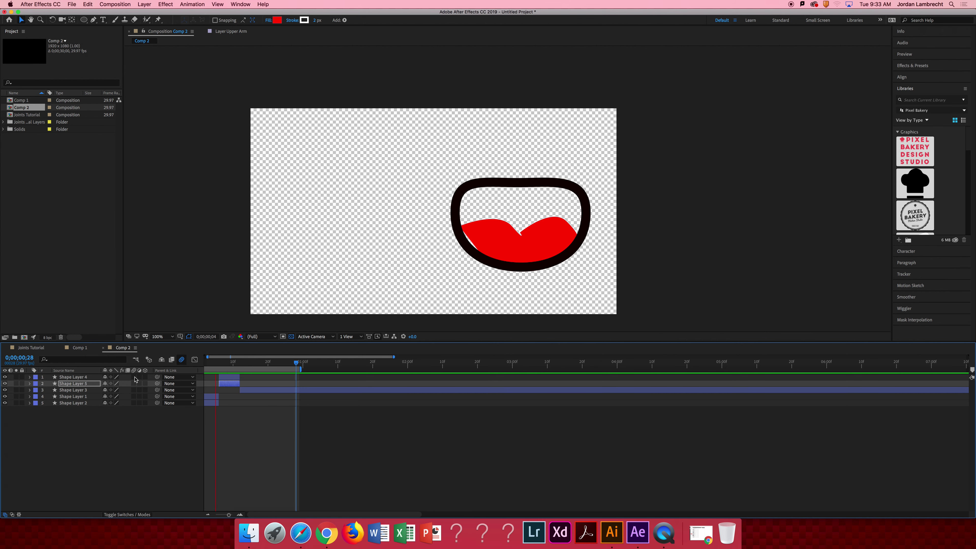
drag(134, 384, 134, 402)
click(367, 447)
drag(374, 225, 396, 247)
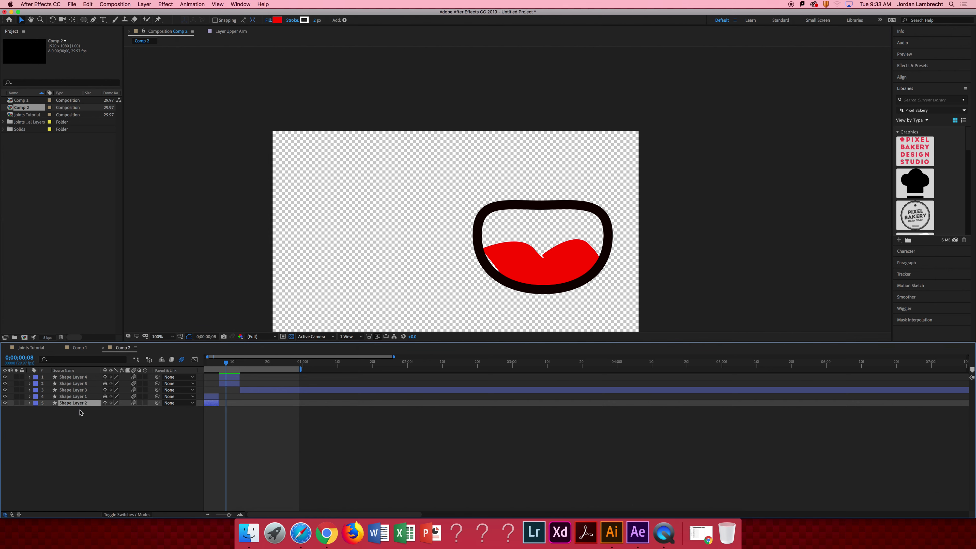
Duplicate the circle outline and its tongue layer, and put both copies at the end of the layer stack
click(77, 397)
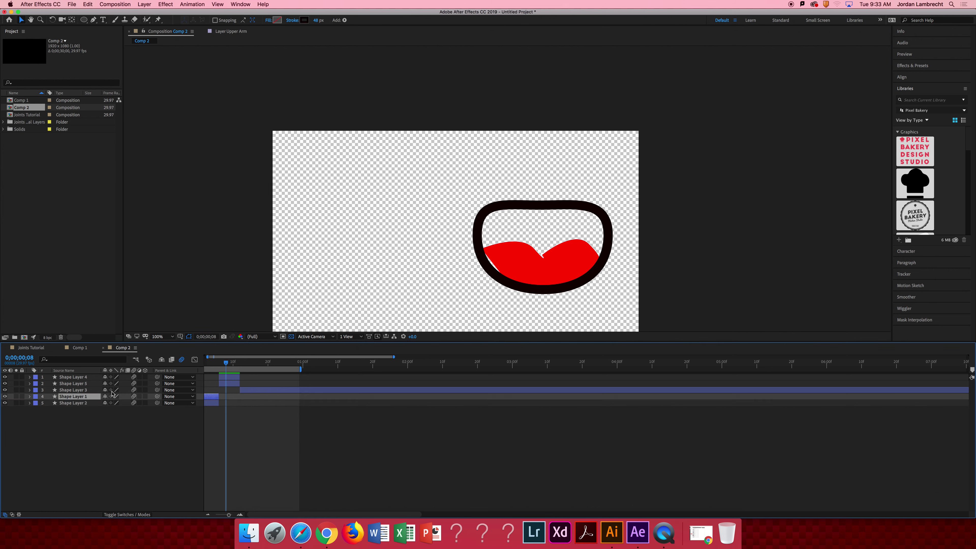
shift+click(77, 403)
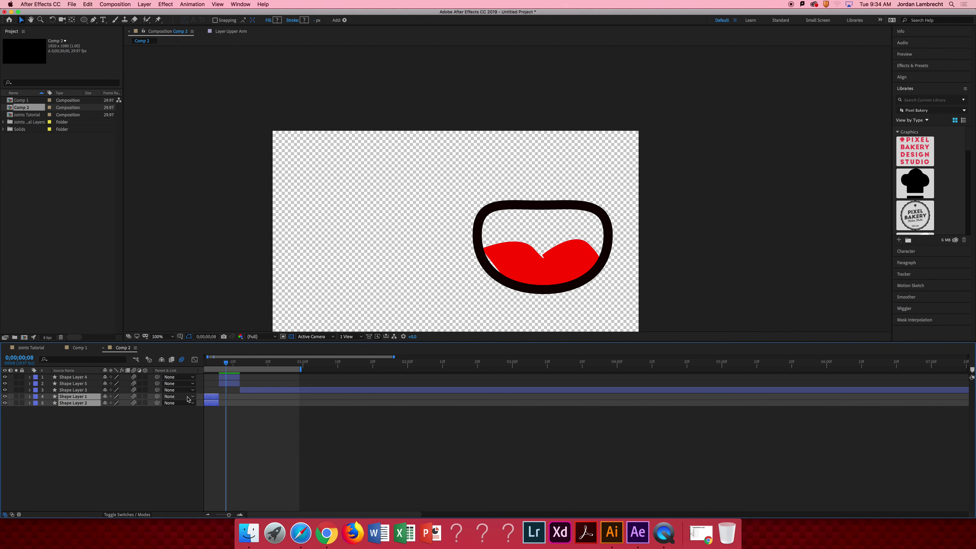
key(super+d)
drag(67, 399, 59, 452)
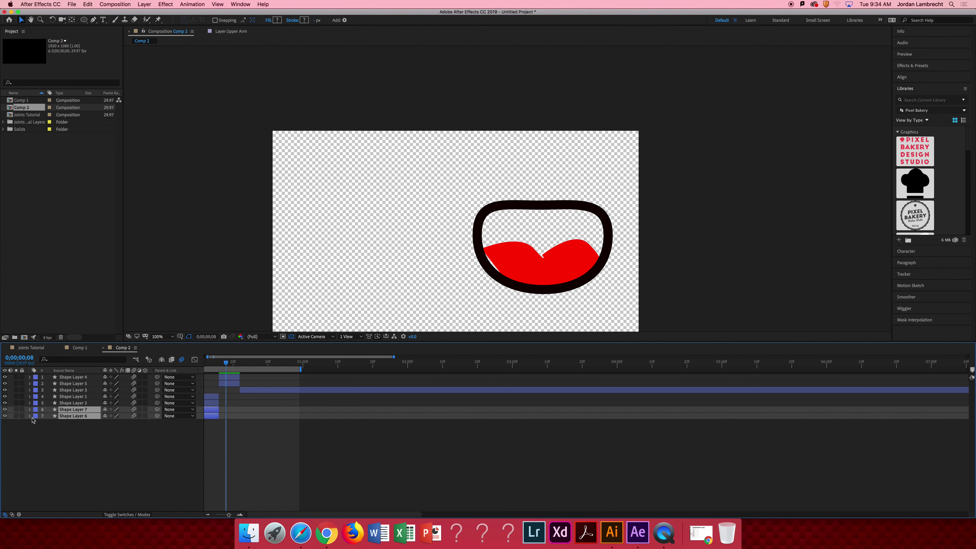
Move the duplicated circle and tongue together to the empty area left of the original mouth
click(214, 362)
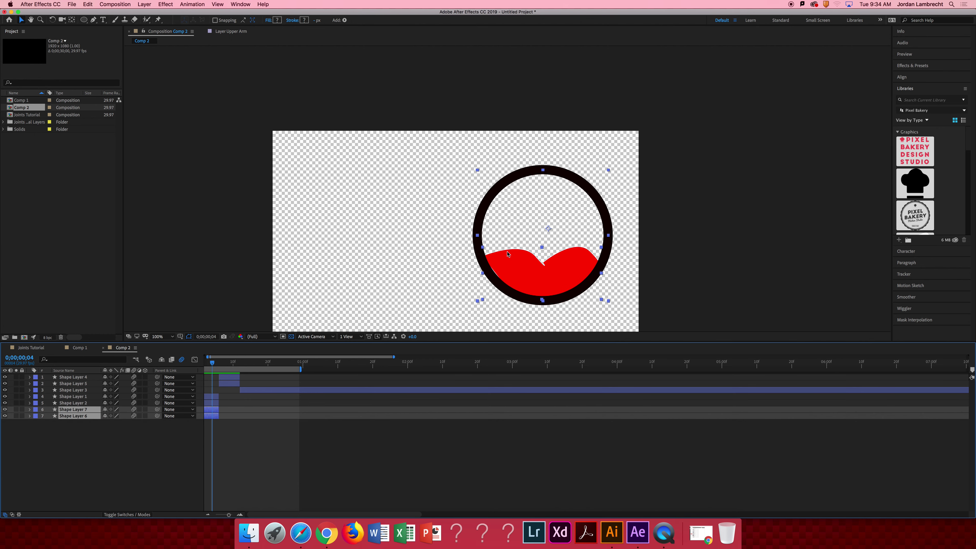
drag(570, 263, 411, 263)
click(283, 430)
Extend the duplicated circle's layer so it lasts well beyond its matching tongue layer
click(207, 410)
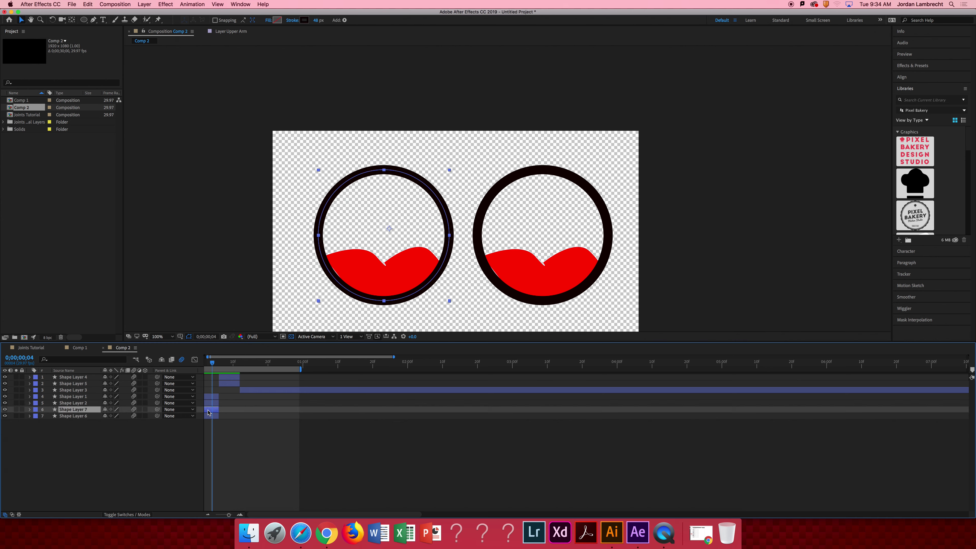
click(28, 413)
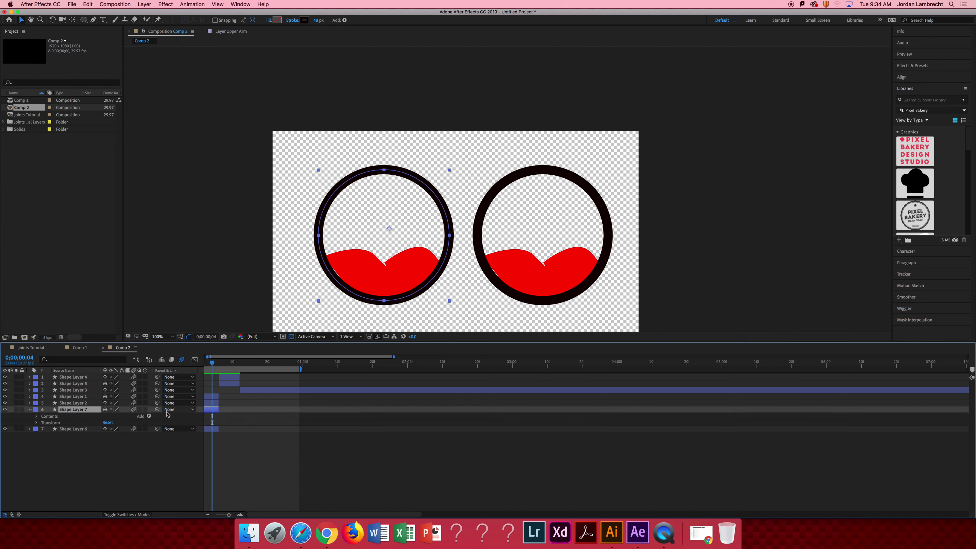
drag(218, 409, 249, 409)
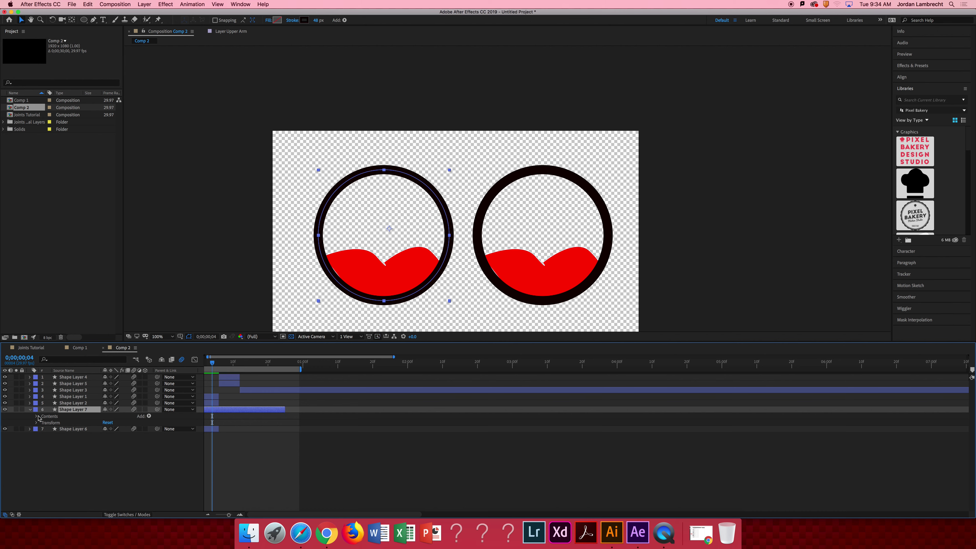
Start keyframing the duplicated circle's path and shift that first keyframe slightly earlier than 0;00;00;04
click(36, 416)
click(42, 423)
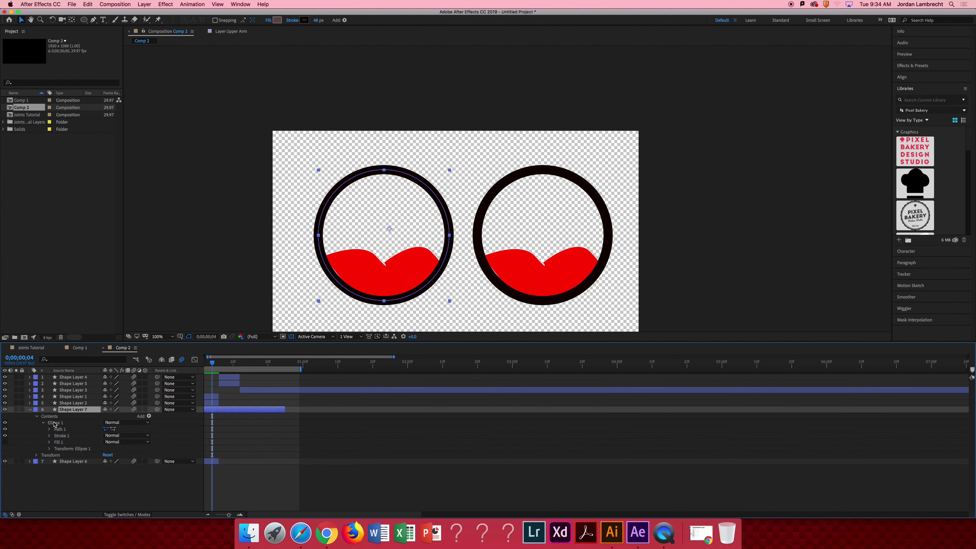
right_click(46, 420)
right_click(61, 425)
key(Escape)
click(50, 431)
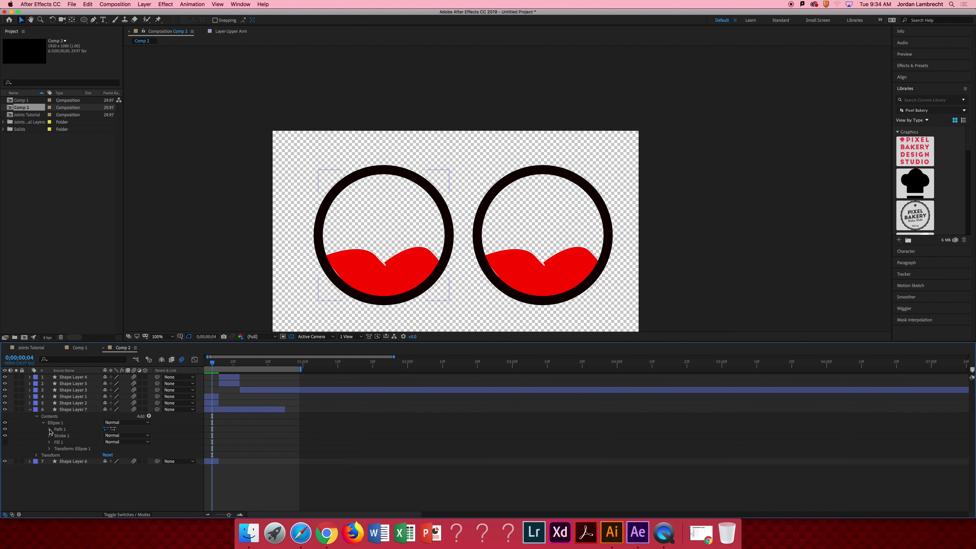
click(49, 429)
click(63, 435)
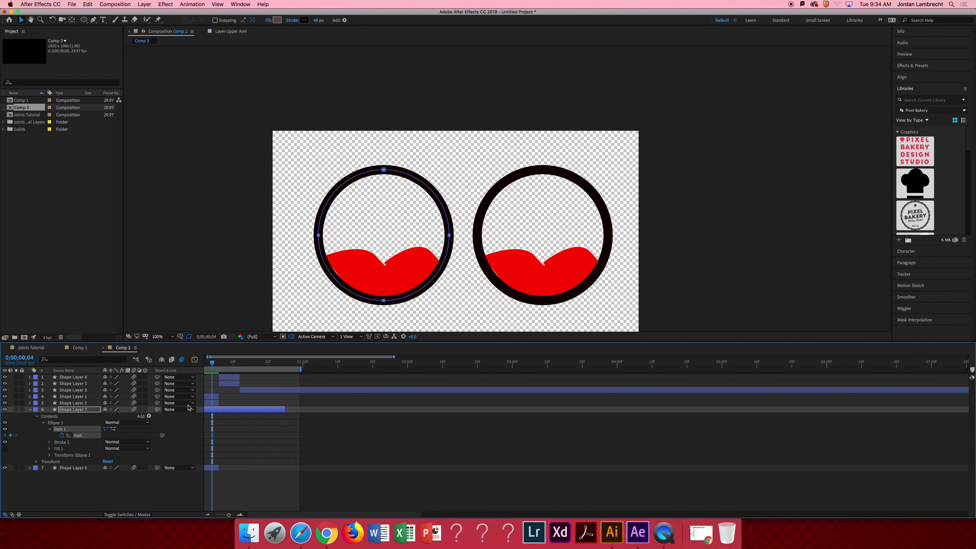
drag(212, 436, 208, 438)
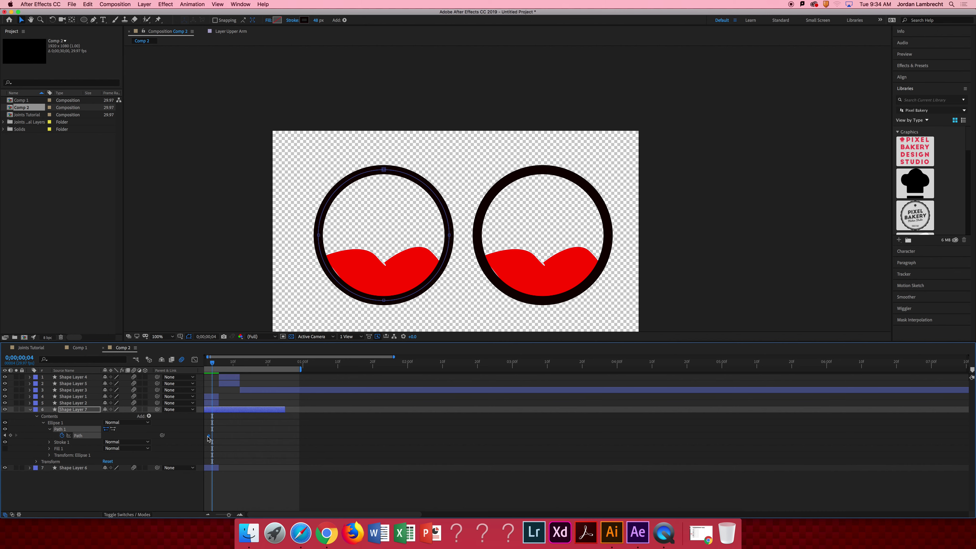
At 0;00;00;07, lower the duplicated circle's uppermost path point to flatten the mouth's upper edge
click(230, 363)
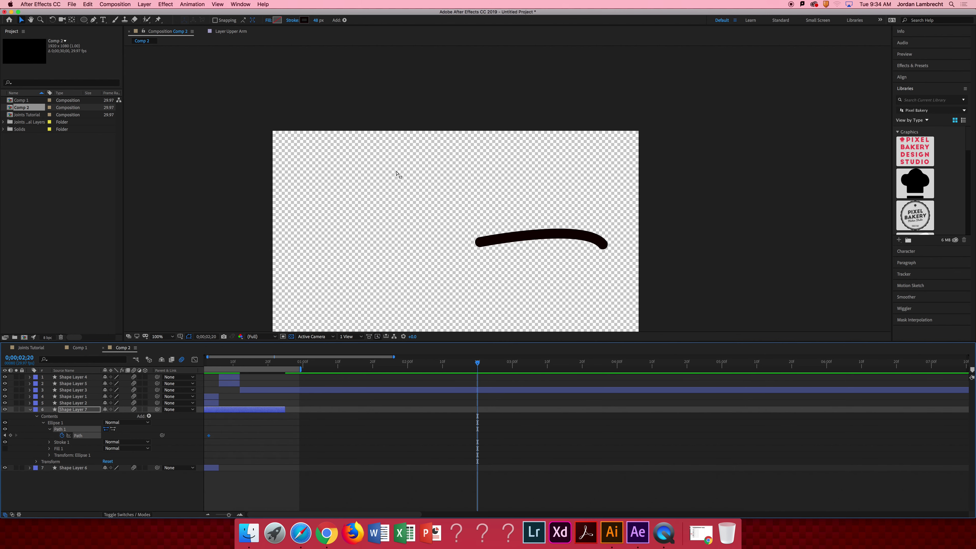
click(223, 364)
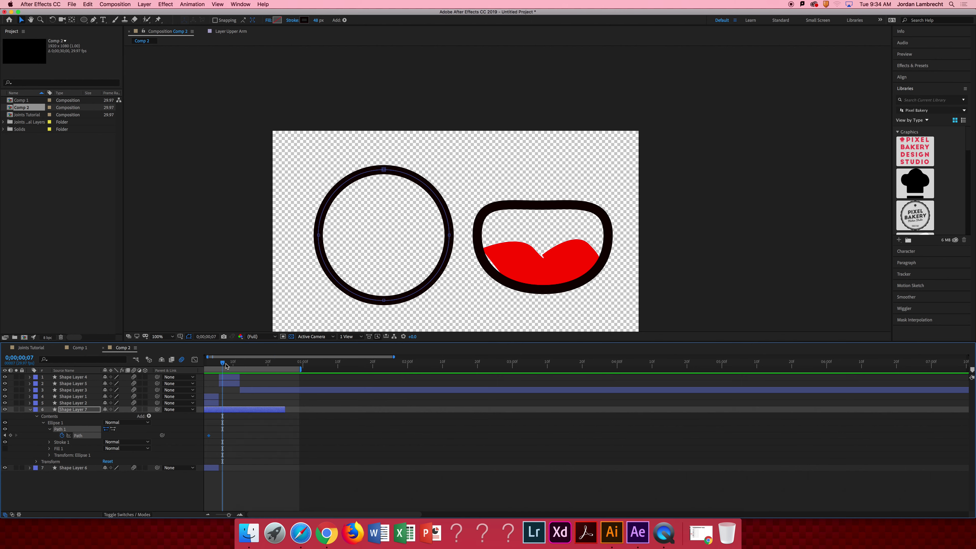
drag(384, 170, 386, 239)
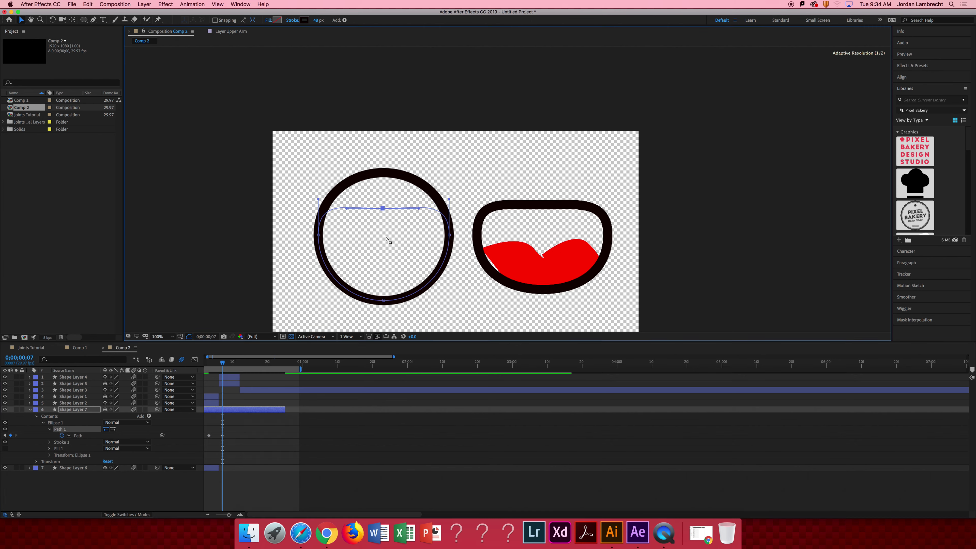
click(387, 238)
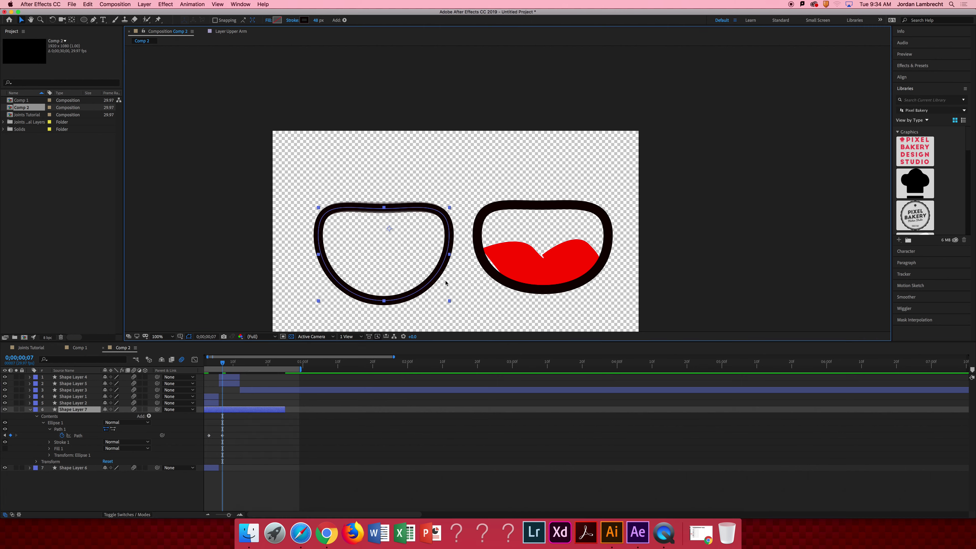
drag(384, 301, 387, 289)
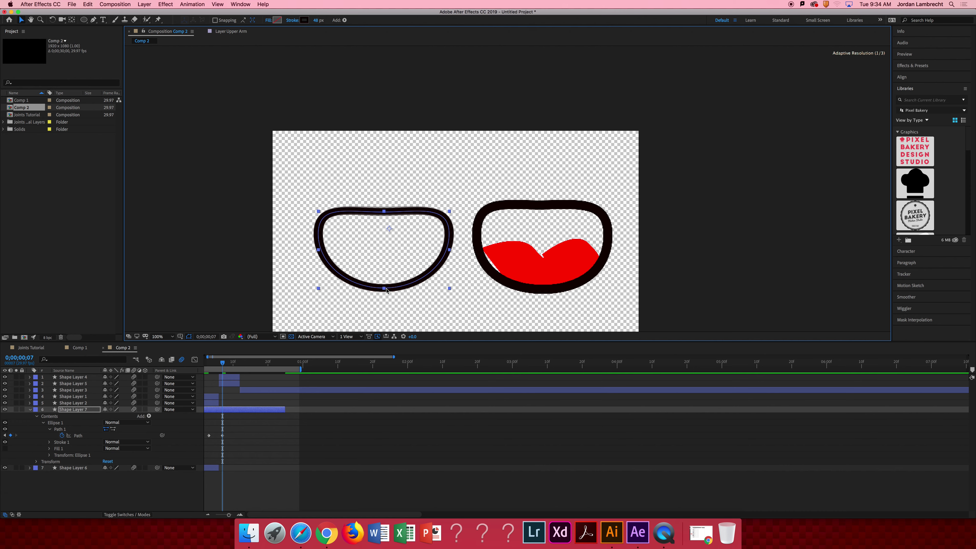
right_click(387, 291)
key(super+z)
click(382, 291)
key(super+z)
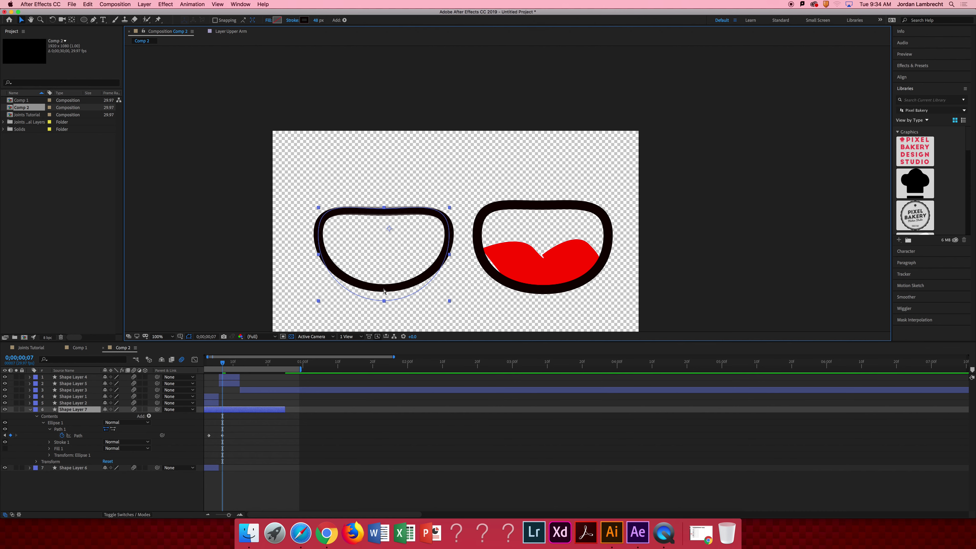
Raise the lowest path point of the left mouth slightly with the Pen tool at 0;00;00;07
key(g)
click(383, 301)
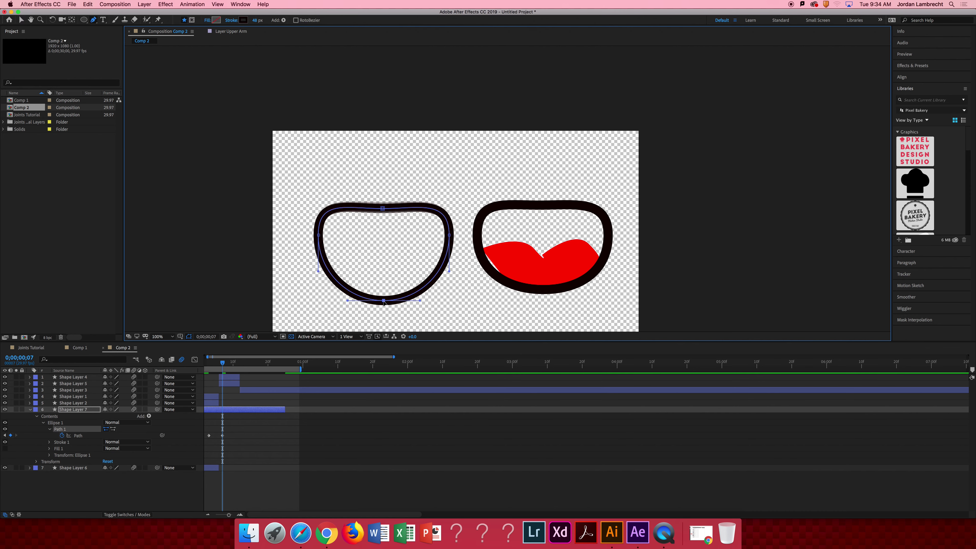
drag(384, 301, 383, 292)
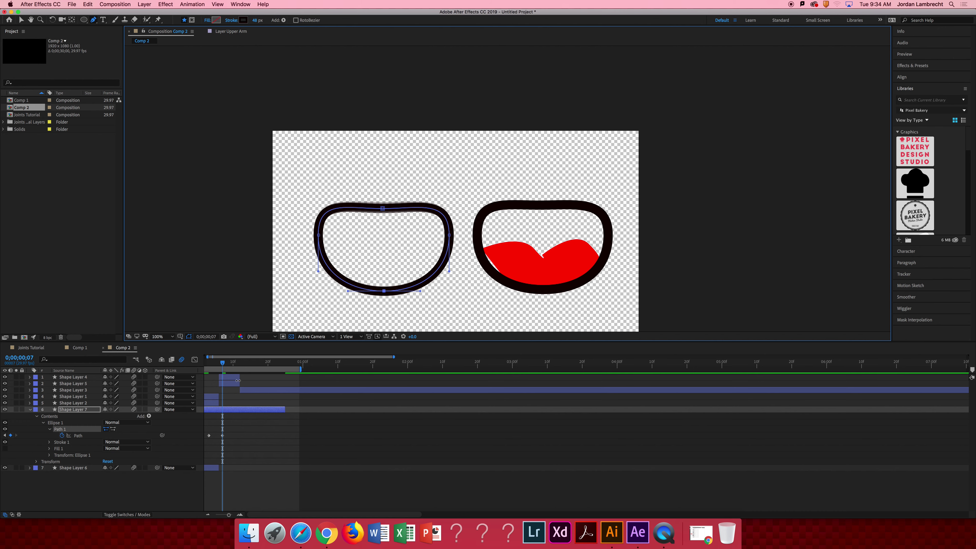
At 0;00;00;14, pull the left mouth's upper middle point down and its lower middle point up until they almost meet
click(247, 364)
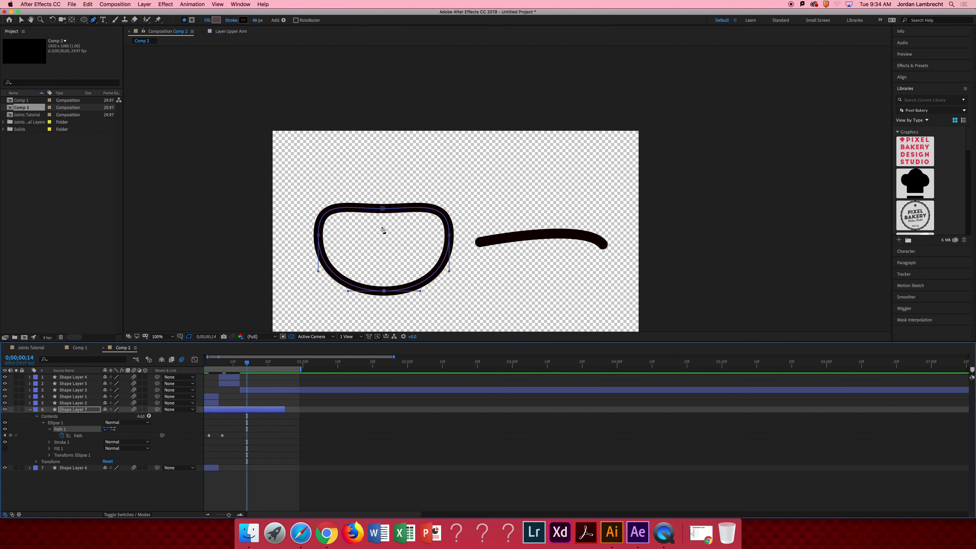
drag(382, 208, 380, 244)
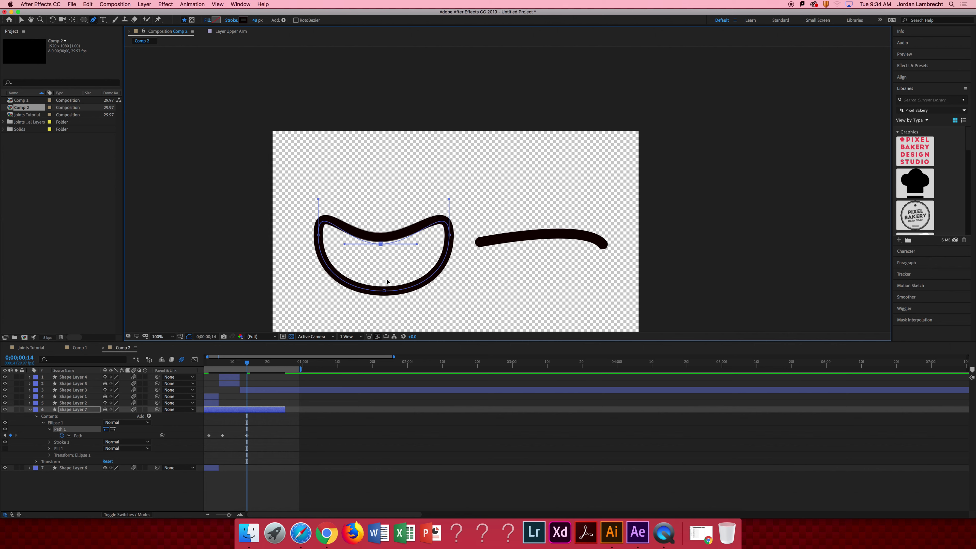
drag(384, 290, 380, 253)
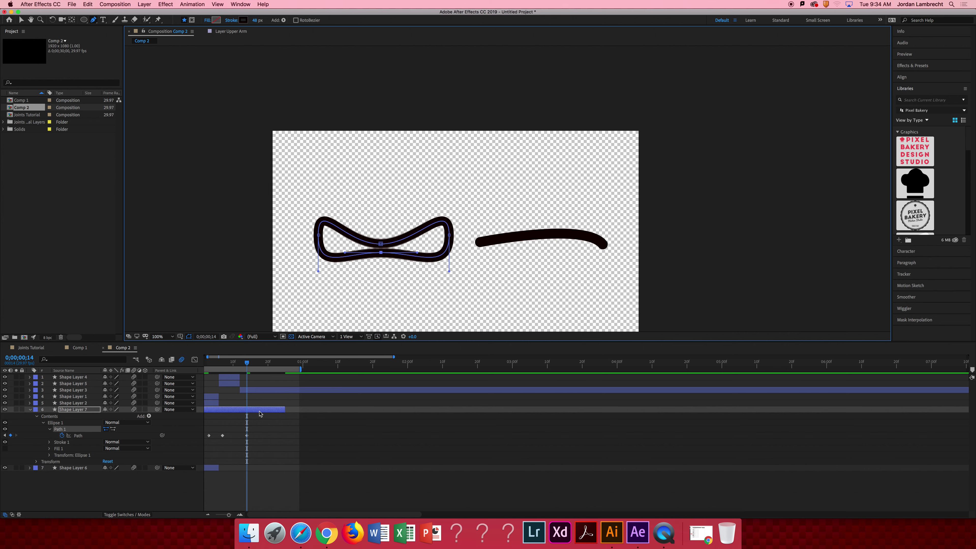
At 0;00;00;19, lower both side points of the left mouth and raise the lower middle point onto the upper one
click(264, 363)
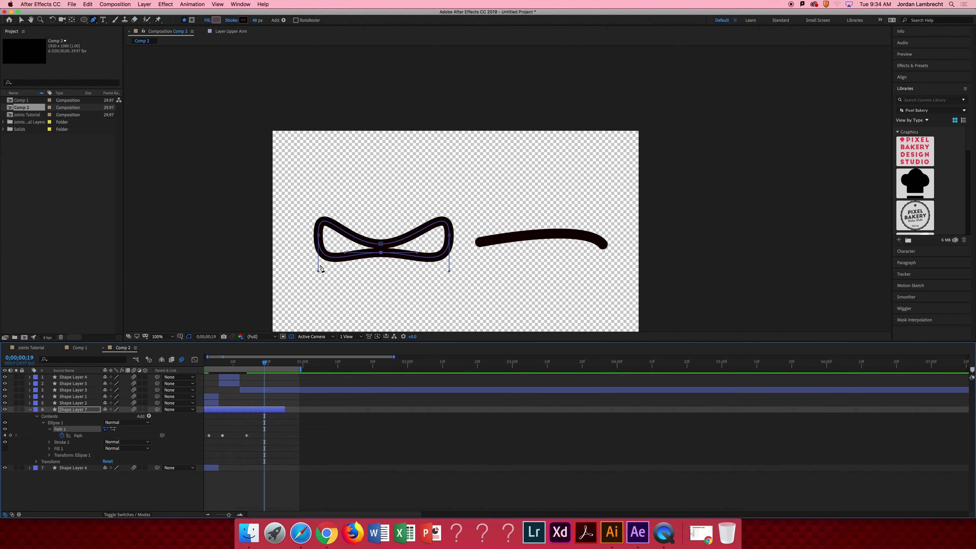
click(319, 236)
drag(319, 237, 320, 265)
drag(447, 233, 448, 262)
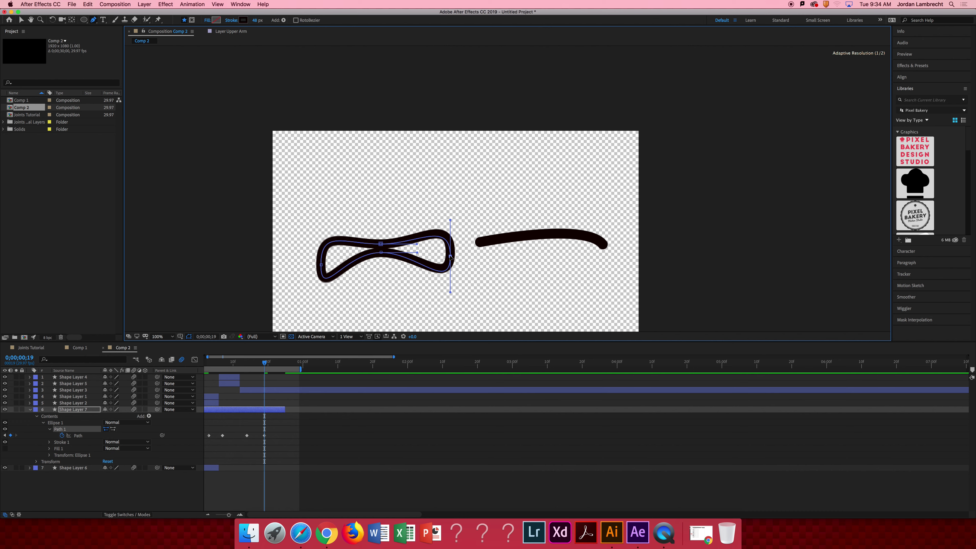
drag(381, 253, 381, 246)
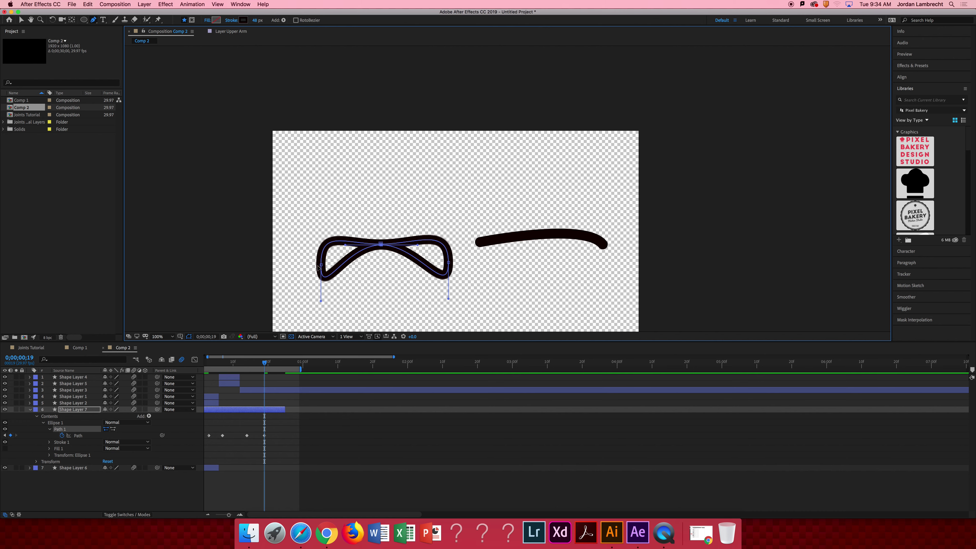
Adjust the curve handles of both side points to collapse the left mouth into a single arched line
drag(321, 303, 334, 259)
right_click(326, 258)
click(447, 278)
drag(448, 227, 458, 268)
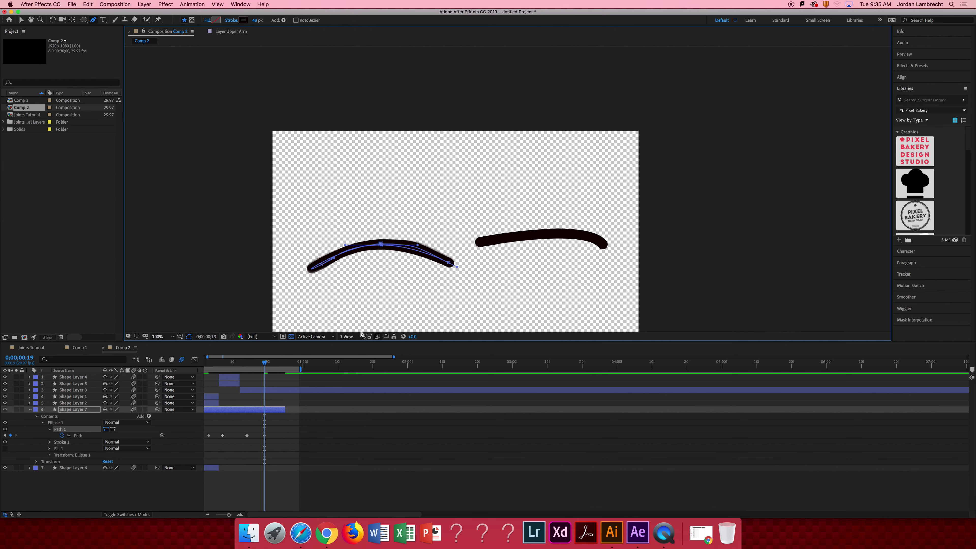
Play back the composition from the first frame to compare the two mouth animations
click(217, 367)
key(Home)
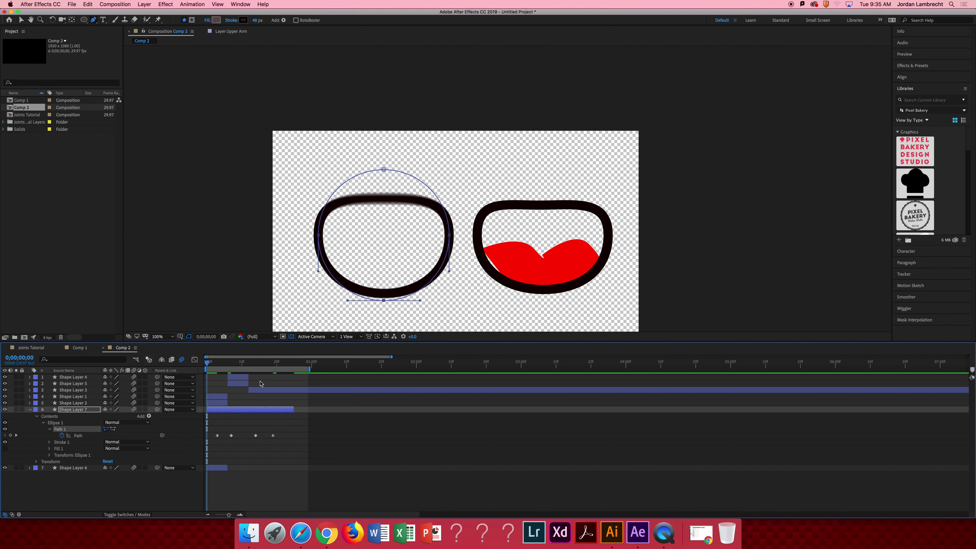
click(291, 471)
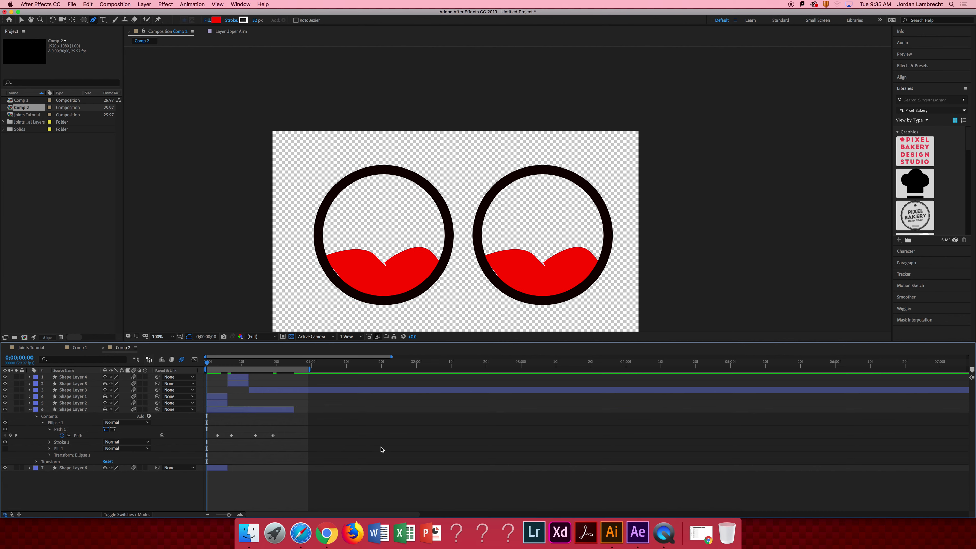
key(space)
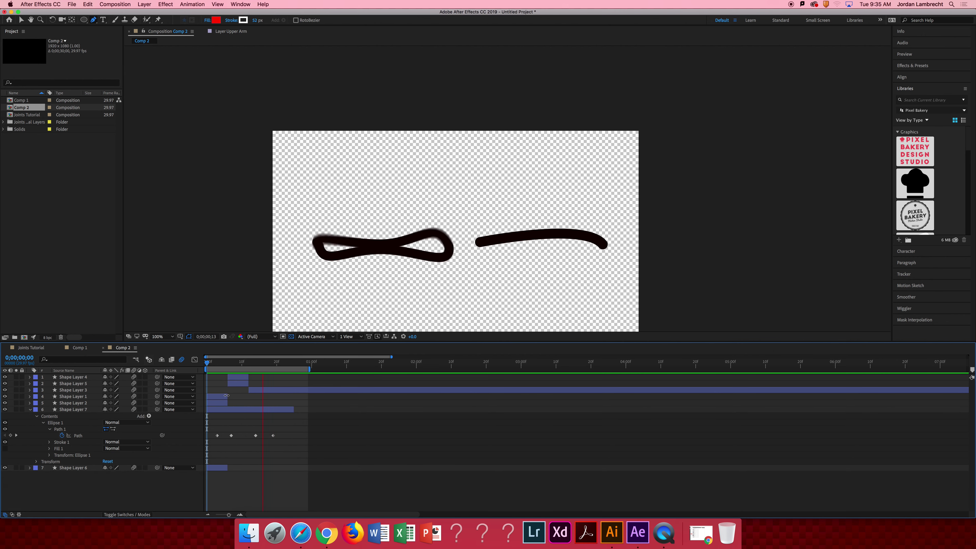
key(space)
Extend the end of Shape Layer 7 past the one-second mark and replay the animation
drag(295, 411, 332, 411)
key(space)
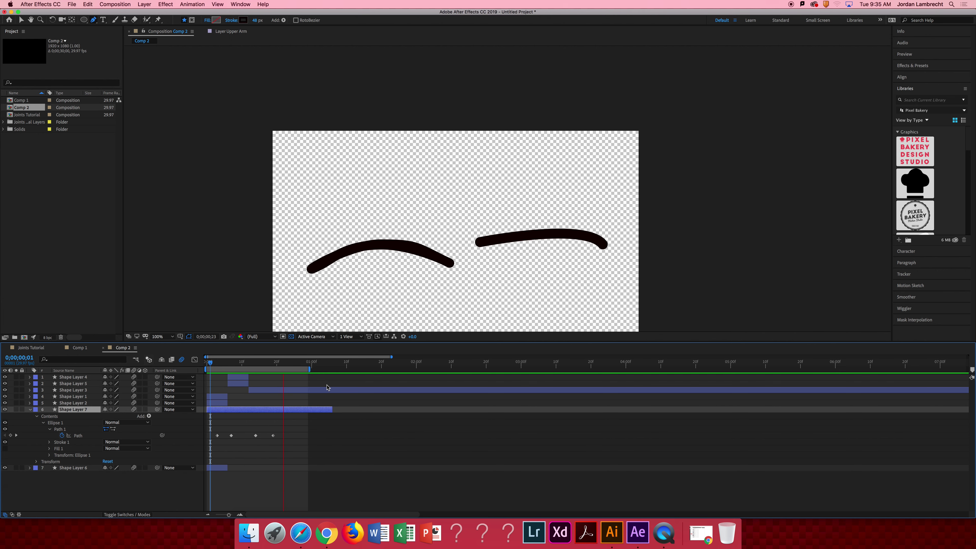
Trim the right mouth's half-open layers to about two frames, start Shape Layer 3 directly after them, and check the timing
click(223, 396)
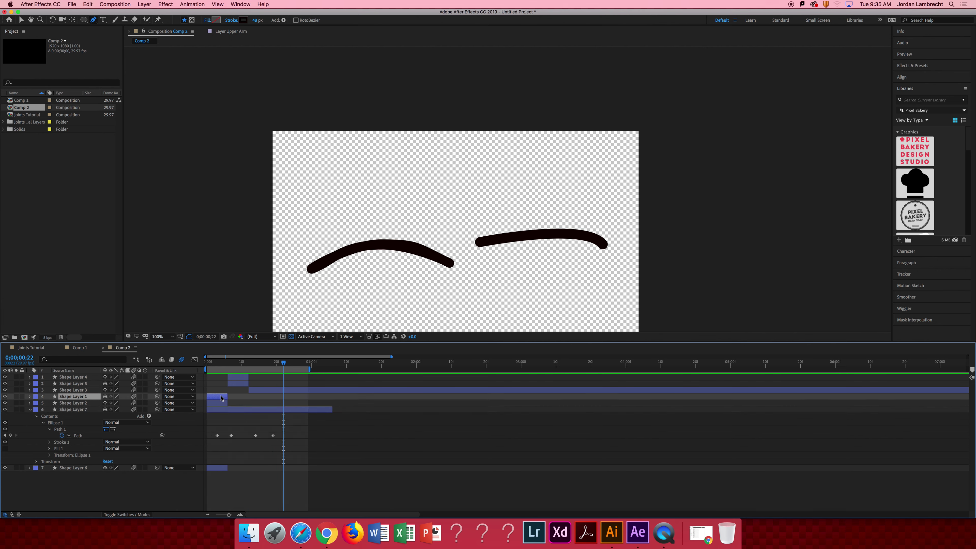
mouse_move(249, 378)
mouse_down()
mouse_move(233, 379)
mouse_move(241, 391)
mouse_up()
click(236, 382)
key(space)
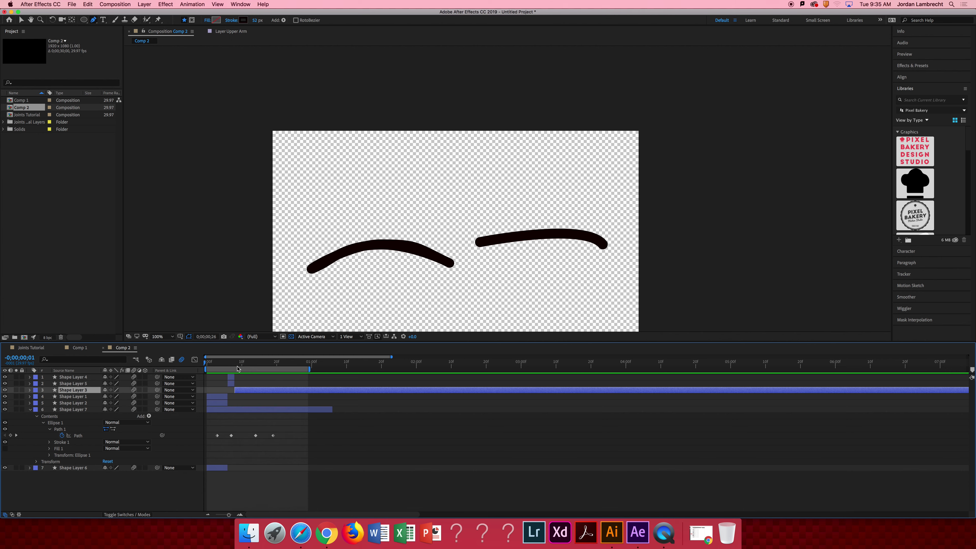
click(221, 363)
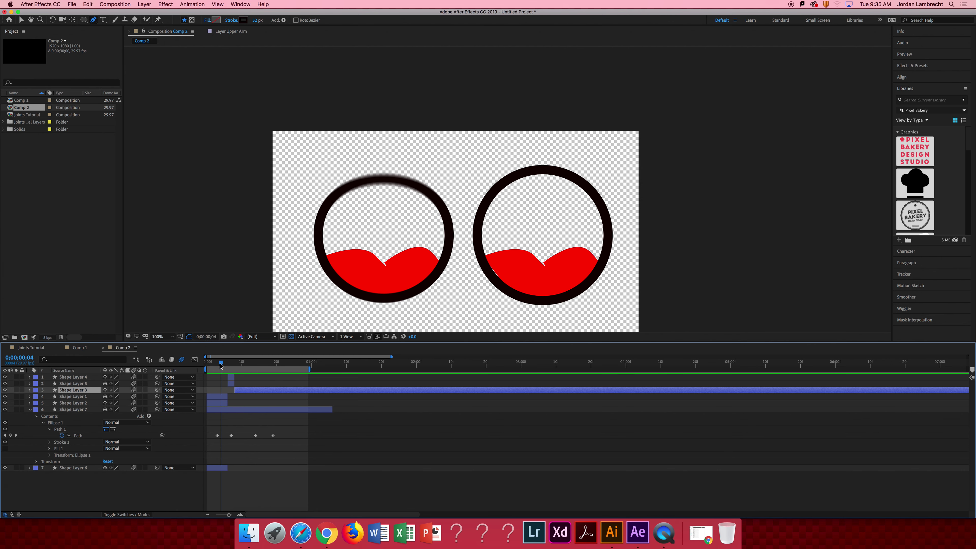
mouse_move(221, 365)
mouse_down()
mouse_move(290, 370)
mouse_move(229, 377)
mouse_up()
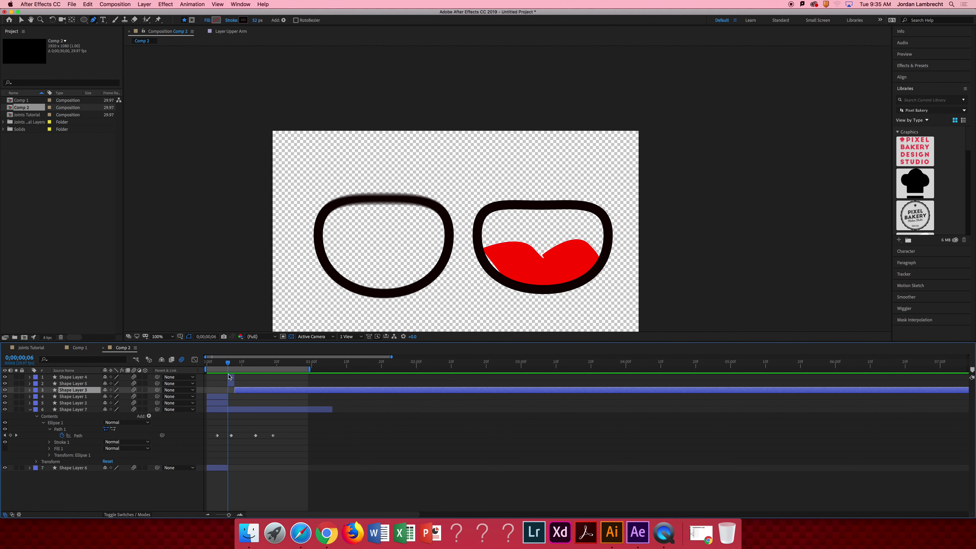